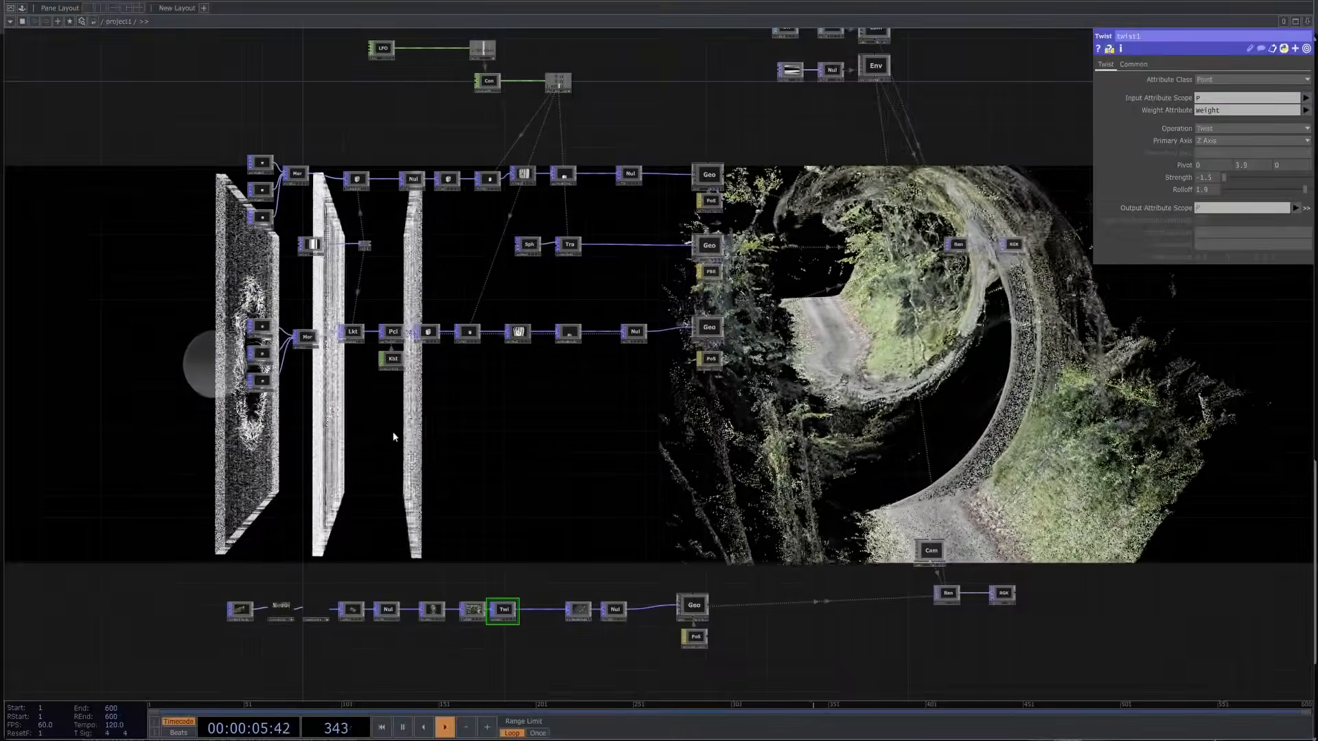
Set the Z translation of the Field operator feeding the Twist to 0.9.
{"action": "left_click_drag", "start_coordinate": [409, 375], "coordinate": [426, 312]}
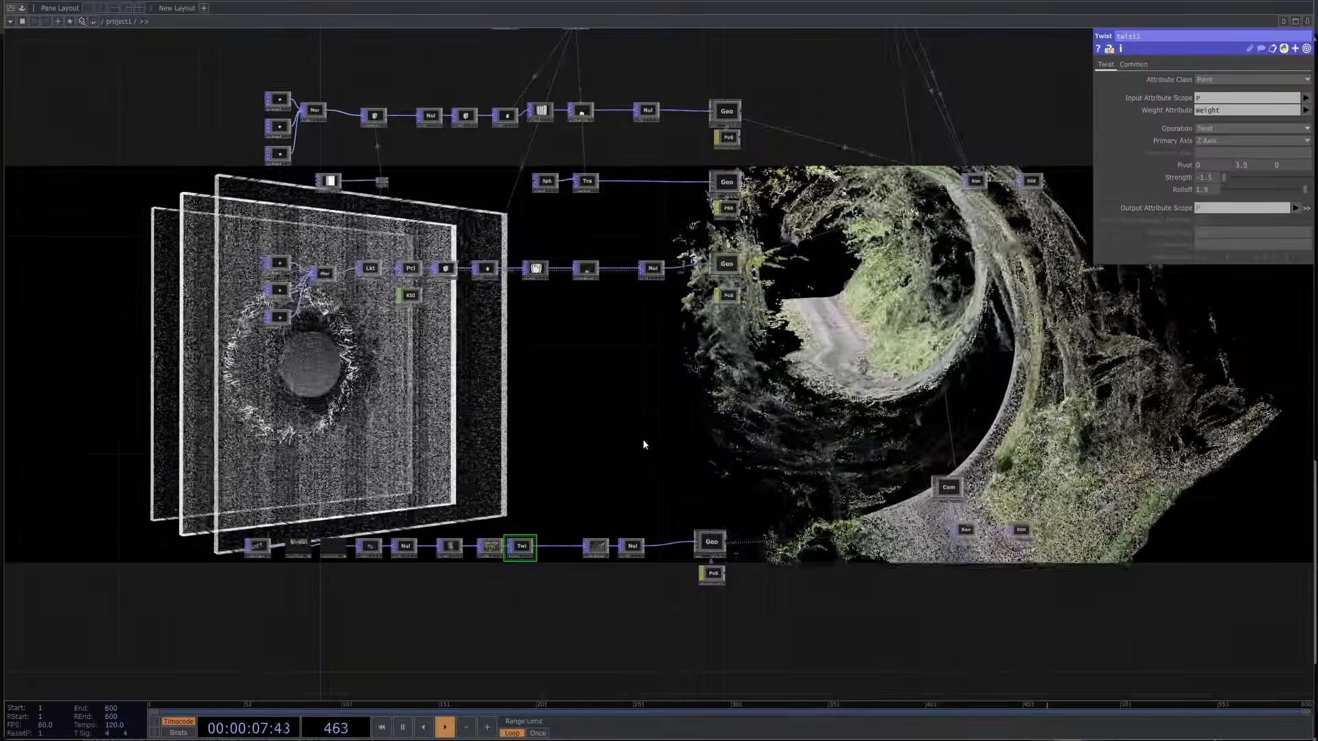
{"action": "scroll", "coordinate": [643, 439], "scroll_direction": "up", "scroll_amount": 3}
{"action": "left_click_drag", "start_coordinate": [643, 439], "coordinate": [700, 274]}
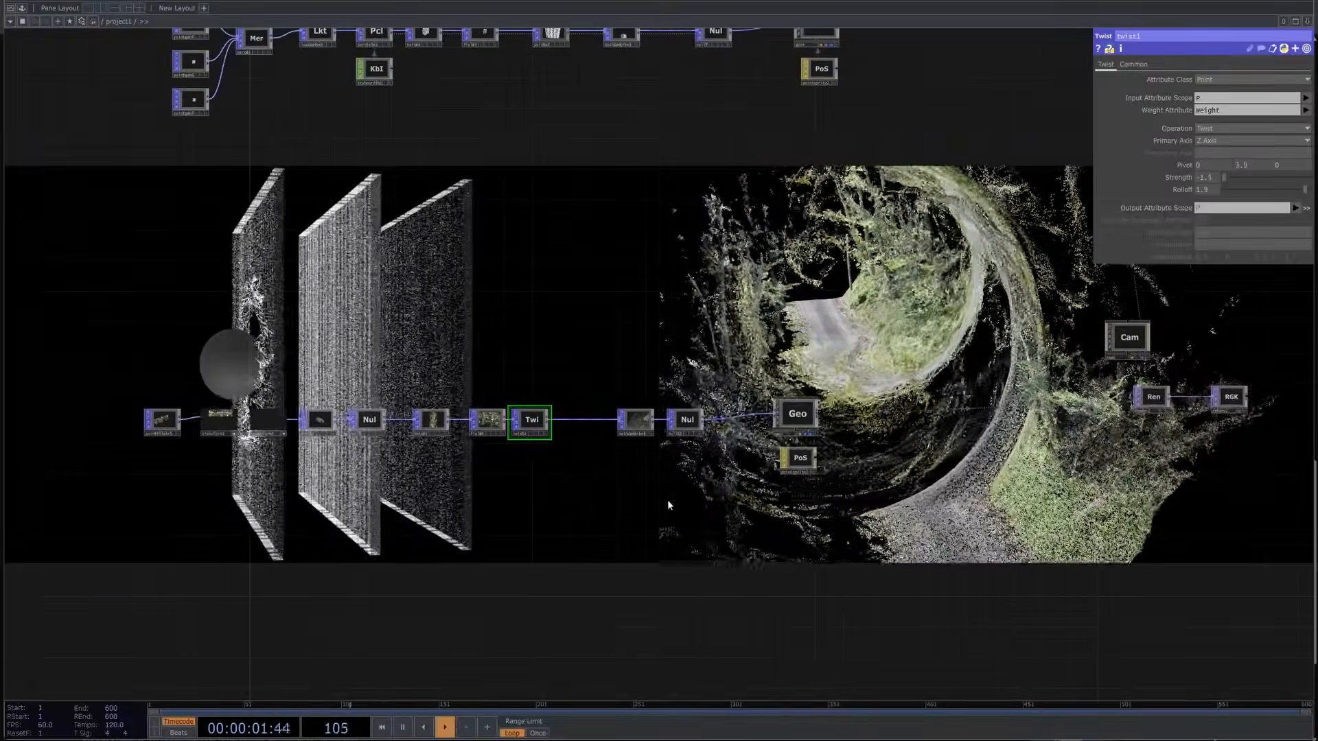
{"action": "scroll", "coordinate": [545, 484], "scroll_direction": "up", "scroll_amount": 3}
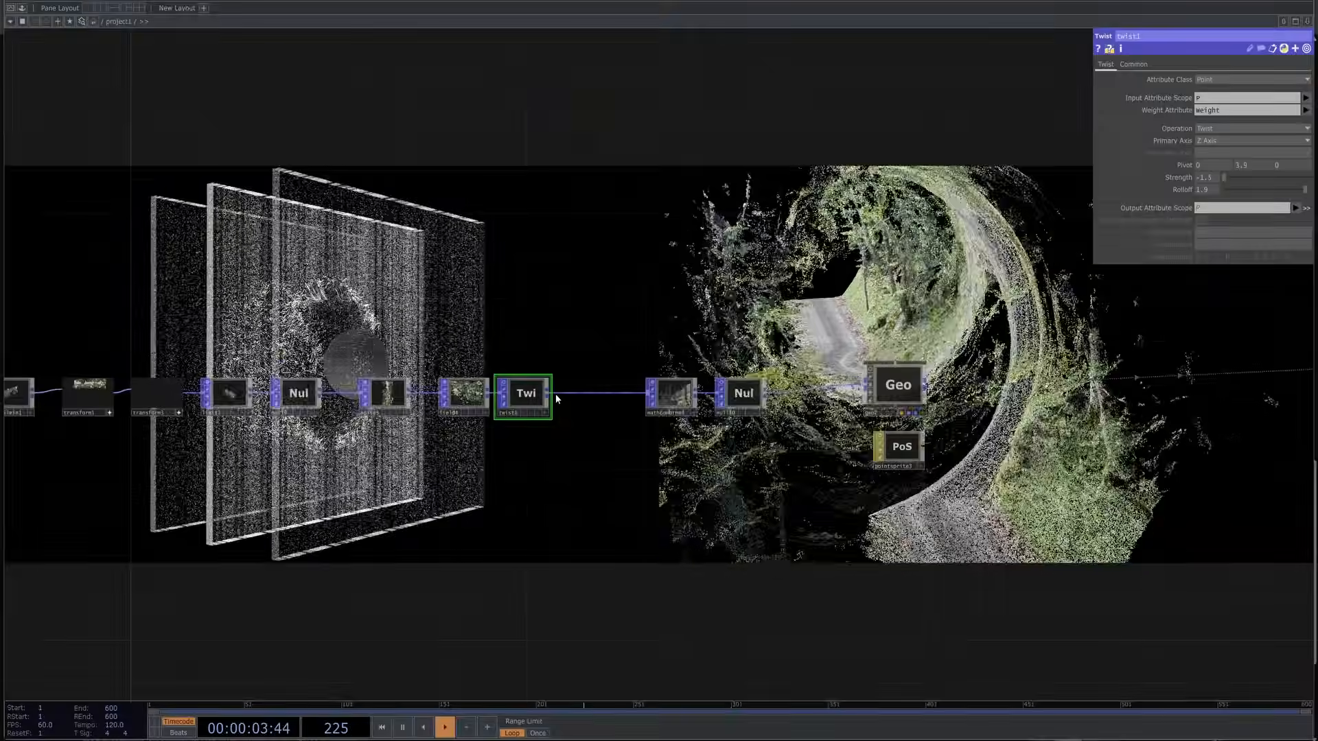
{"action": "left_click", "coordinate": [466, 393]}
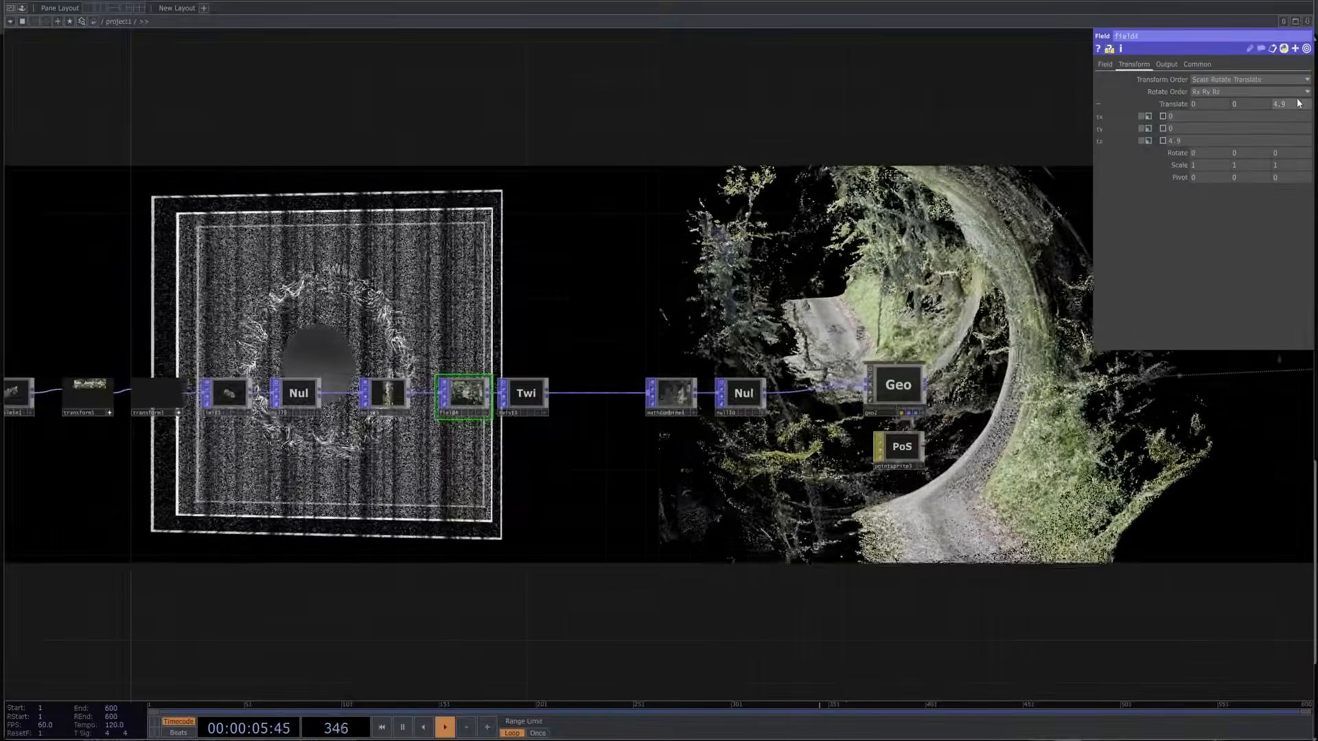
{"action": "middle_click_drag", "start_coordinate": [1296, 105], "coordinate": [1247, 89]}
{"action": "scroll", "coordinate": [670, 253], "scroll_direction": "down", "scroll_amount": 5}
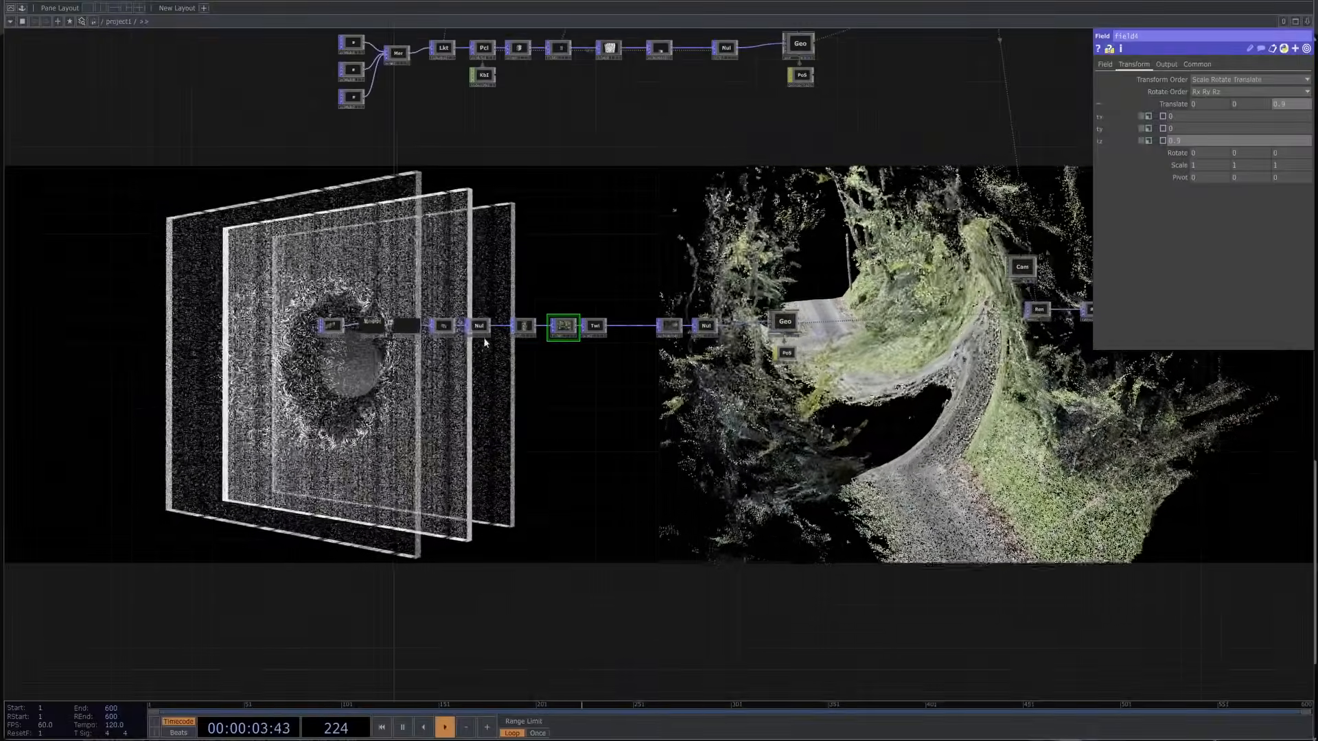
Examine the Twist operator's parameters and the layout of the example's point-cloud networks.
{"action": "left_click_drag", "start_coordinate": [486, 451], "coordinate": [500, 571]}
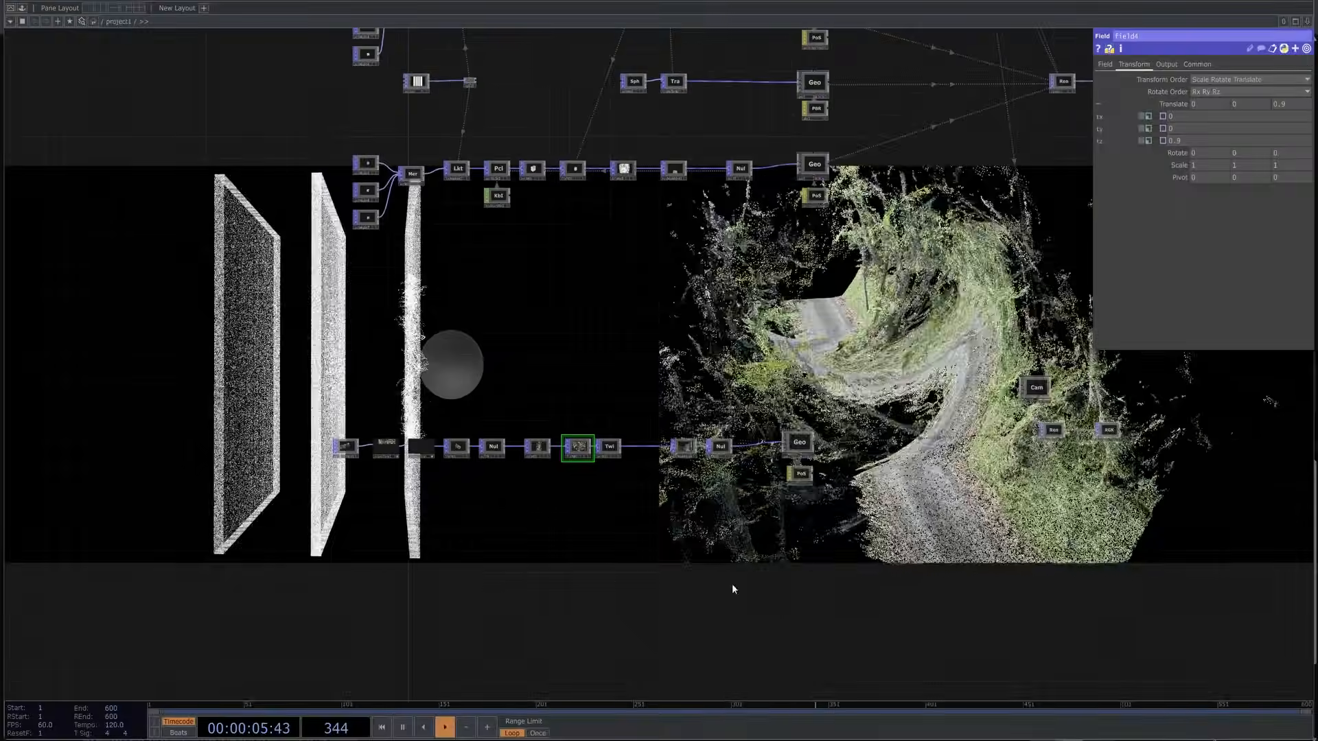
{"action": "left_click_drag", "start_coordinate": [1035, 581], "coordinate": [929, 580]}
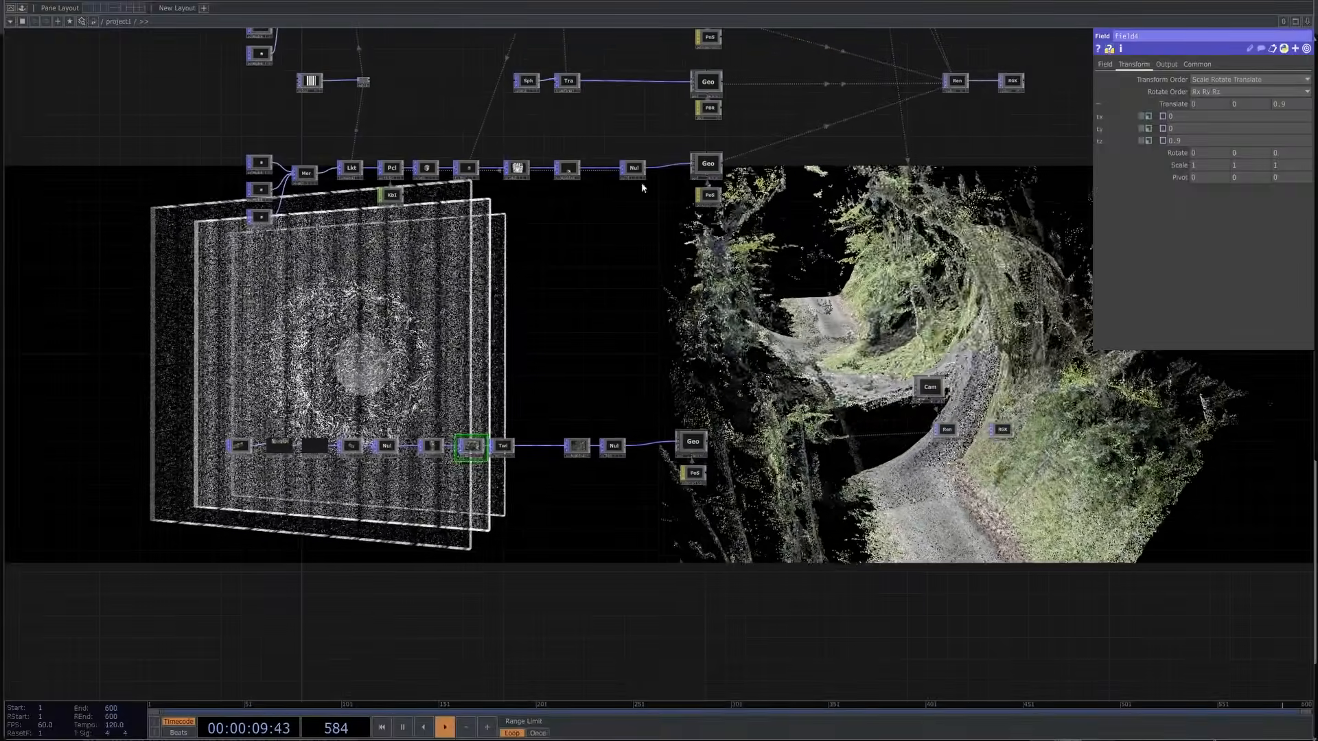
{"action": "scroll", "coordinate": [582, 275], "scroll_direction": "down", "scroll_amount": 3}
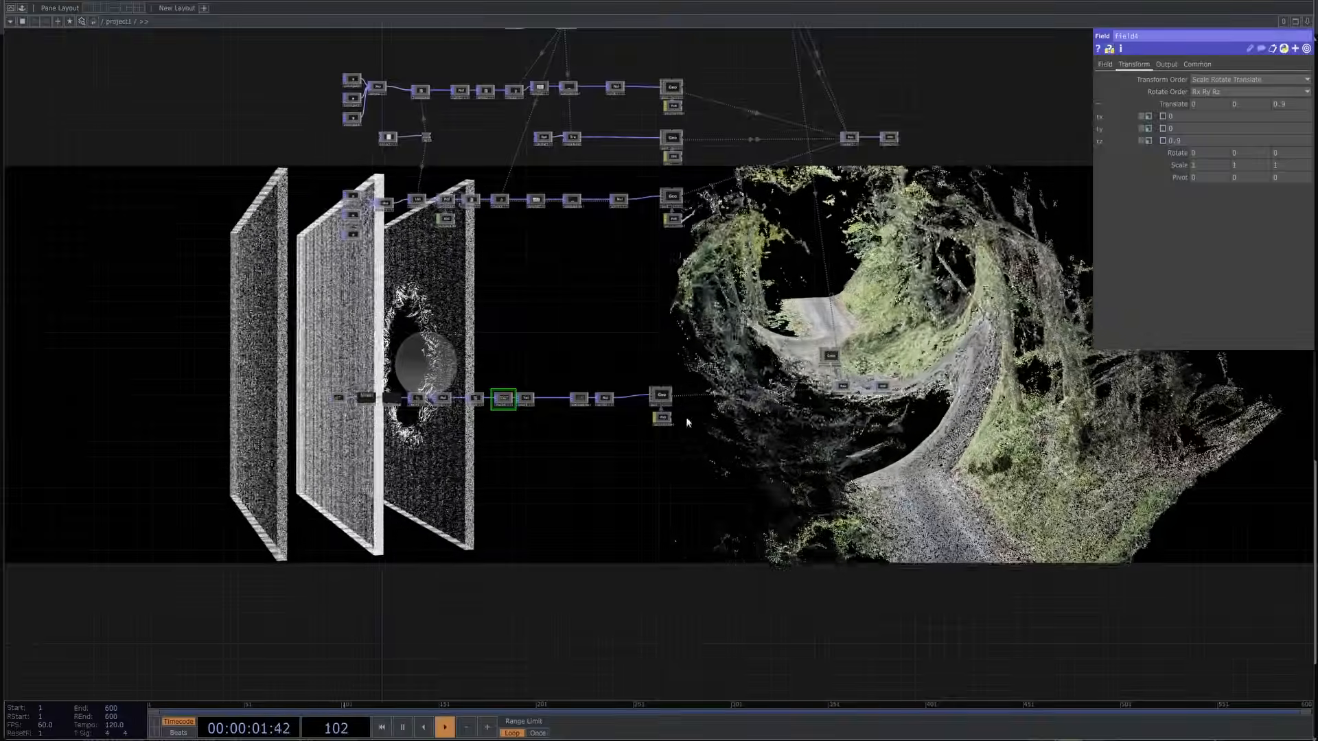
{"action": "scroll", "coordinate": [529, 420], "scroll_direction": "up", "scroll_amount": 6}
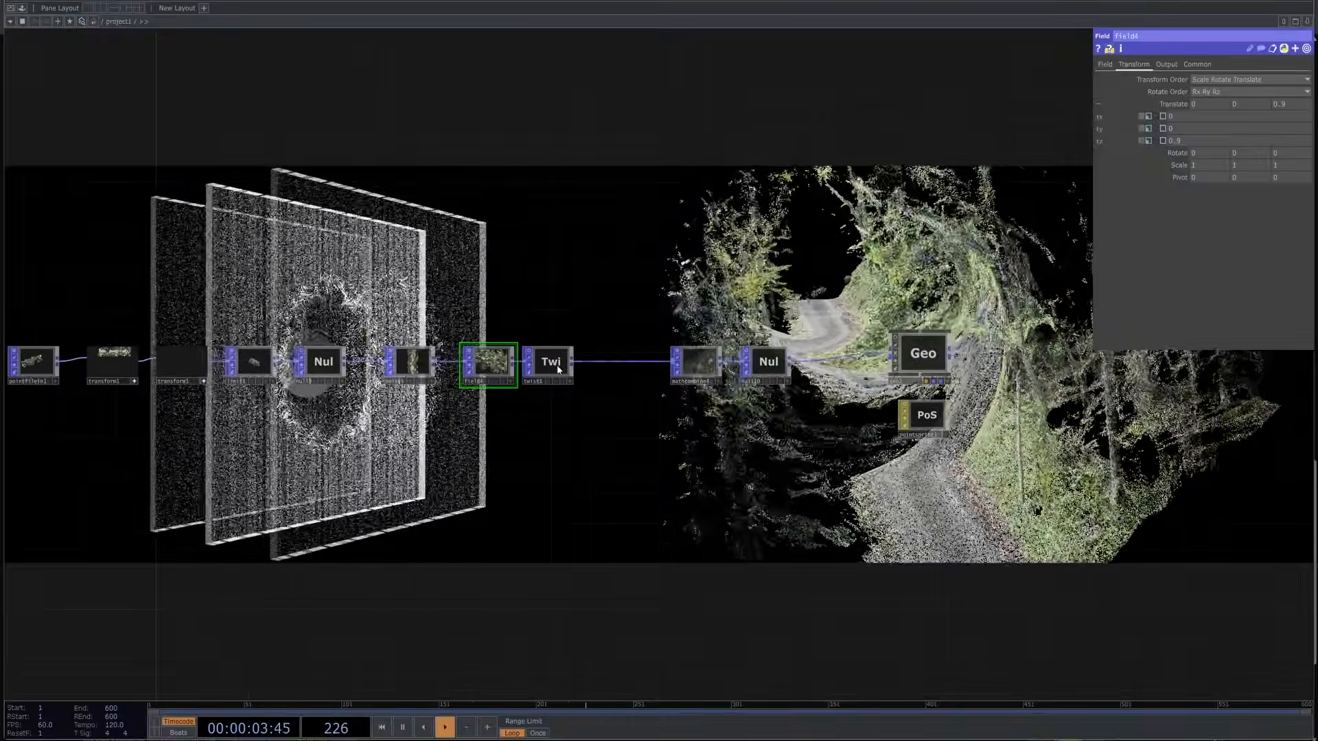
{"action": "left_click", "coordinate": [547, 364]}
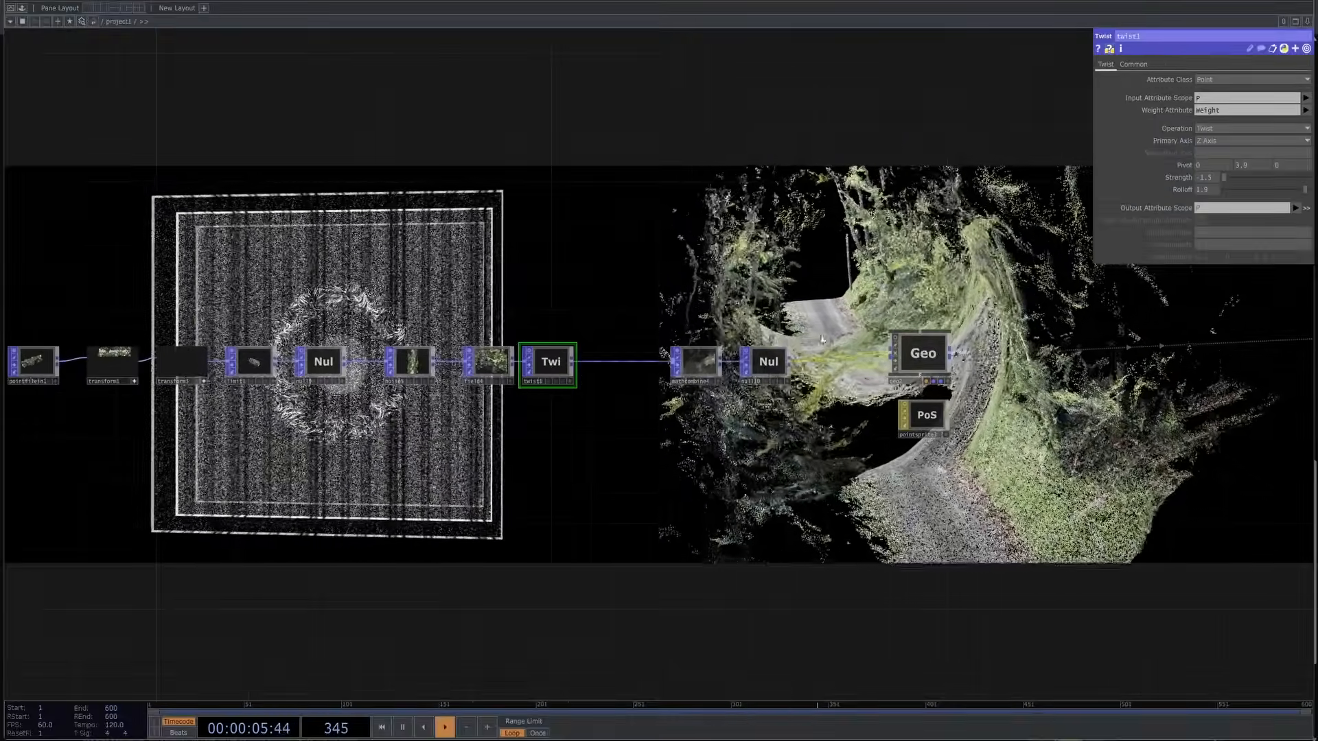
{"action": "scroll", "coordinate": [486, 431], "scroll_direction": "down", "scroll_amount": 2}
{"action": "scroll", "coordinate": [486, 431], "scroll_direction": "down", "scroll_amount": 5}
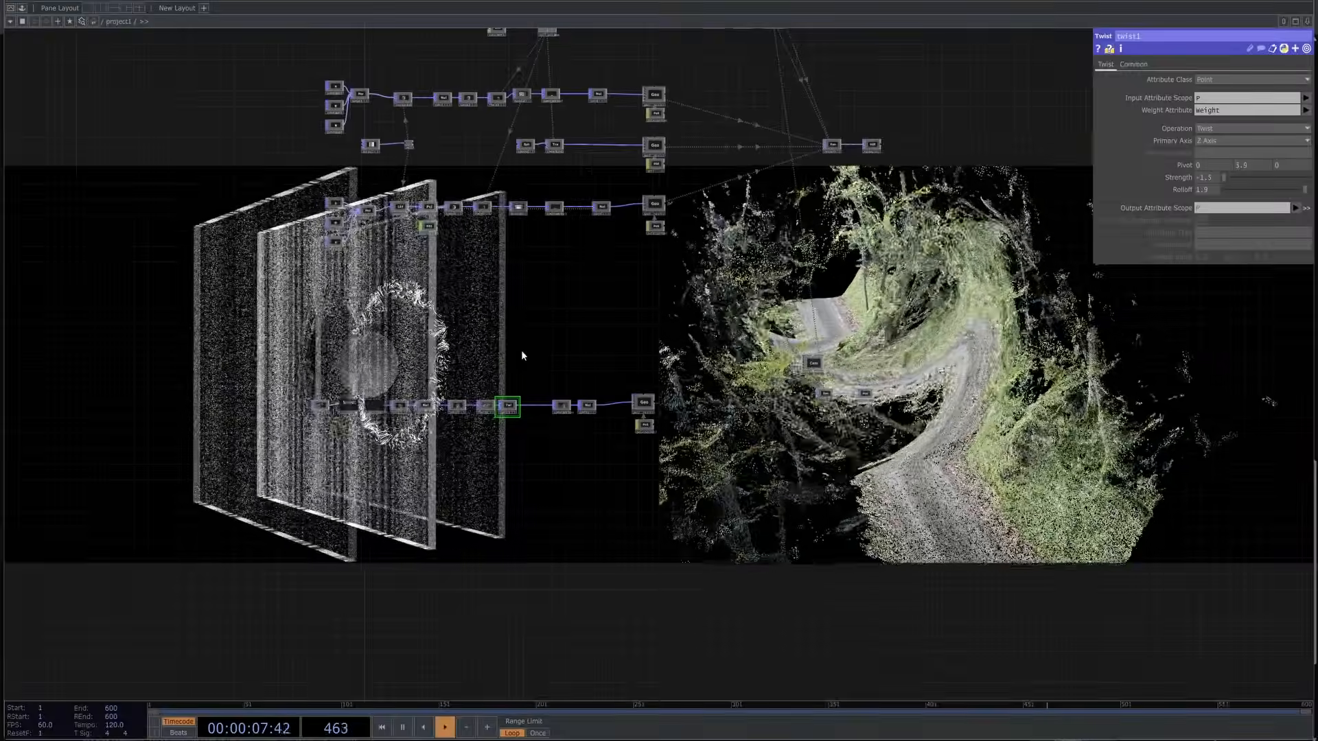
{"action": "left_click_drag", "start_coordinate": [551, 308], "coordinate": [565, 355]}
{"action": "scroll", "coordinate": [589, 193], "scroll_direction": "up", "scroll_amount": 1}
{"action": "scroll", "coordinate": [588, 192], "scroll_direction": "up", "scroll_amount": 2}
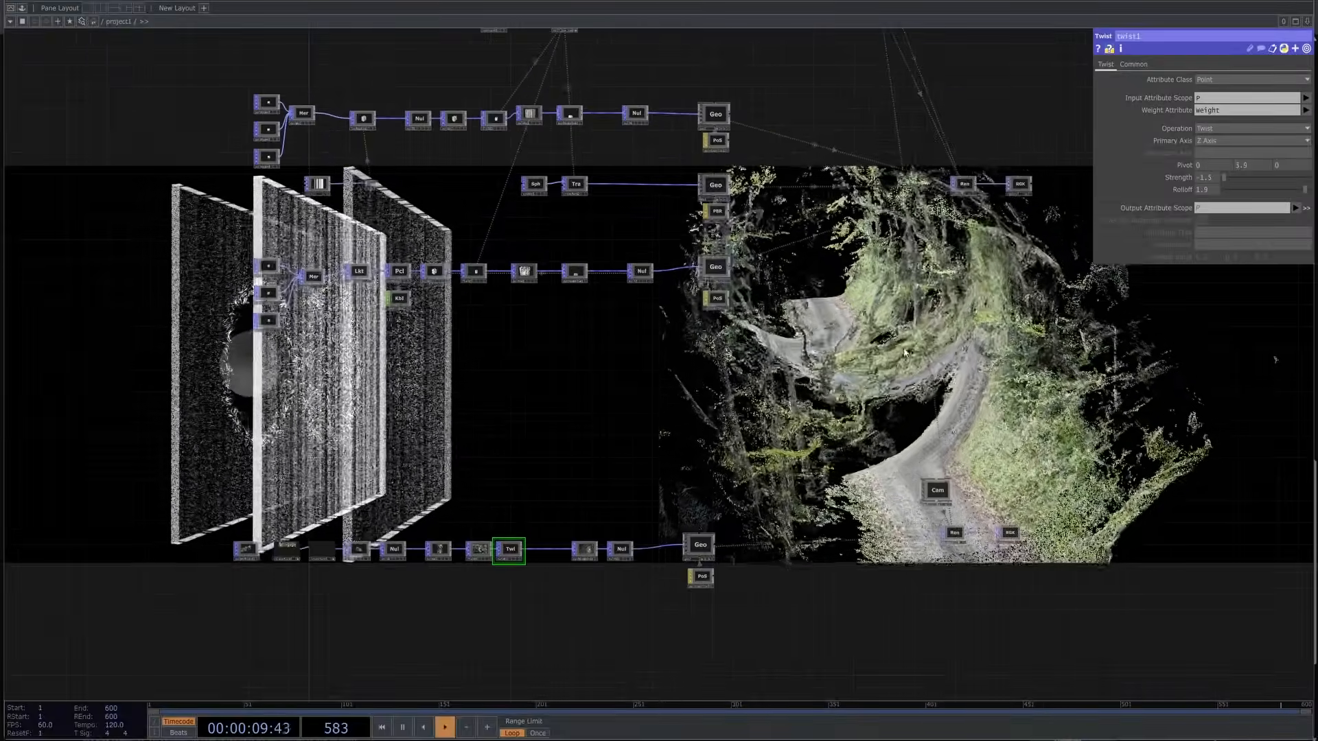
{"action": "left_click_drag", "start_coordinate": [784, 329], "coordinate": [715, 377]}
{"action": "scroll", "coordinate": [715, 377], "scroll_direction": "down", "scroll_amount": 5}
{"action": "scroll", "coordinate": [732, 332], "scroll_direction": "up", "scroll_amount": 2}
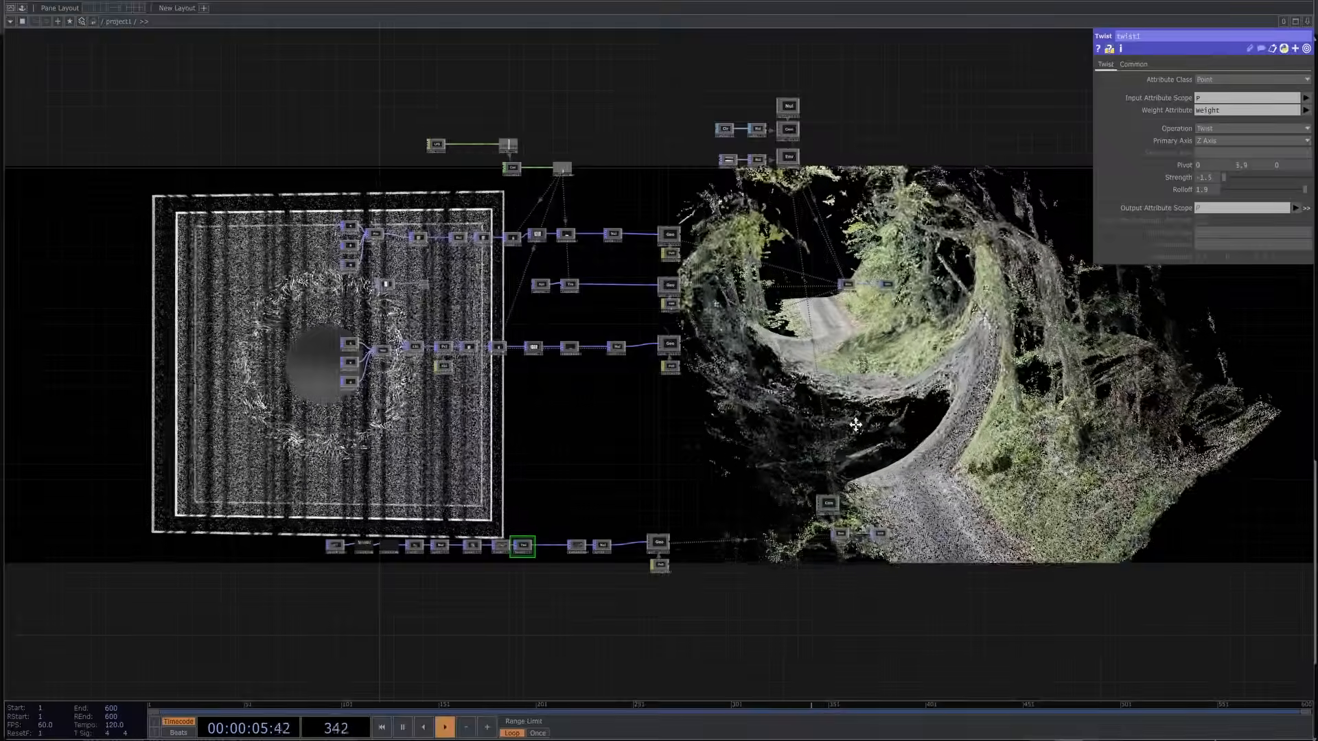
{"action": "left_click_drag", "start_coordinate": [913, 418], "coordinate": [996, 388]}
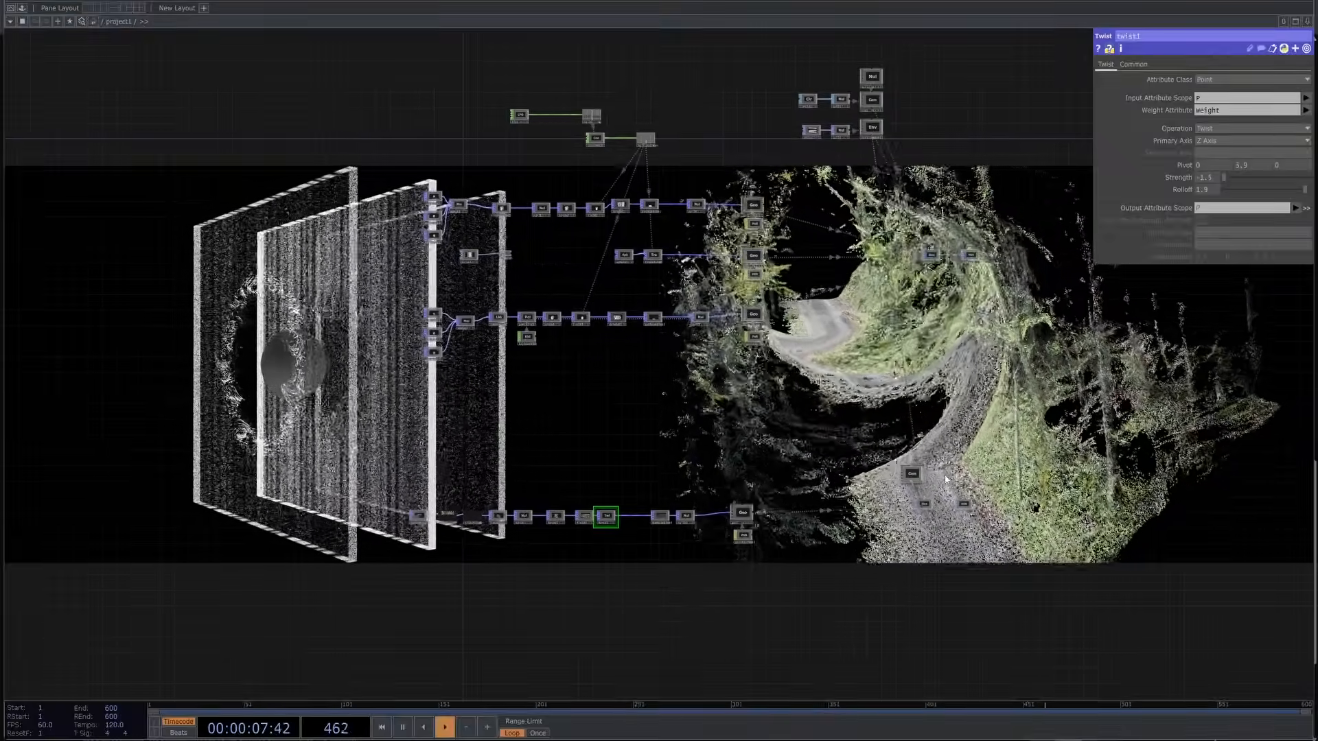
{"action": "left_click_drag", "start_coordinate": [616, 455], "coordinate": [592, 437]}
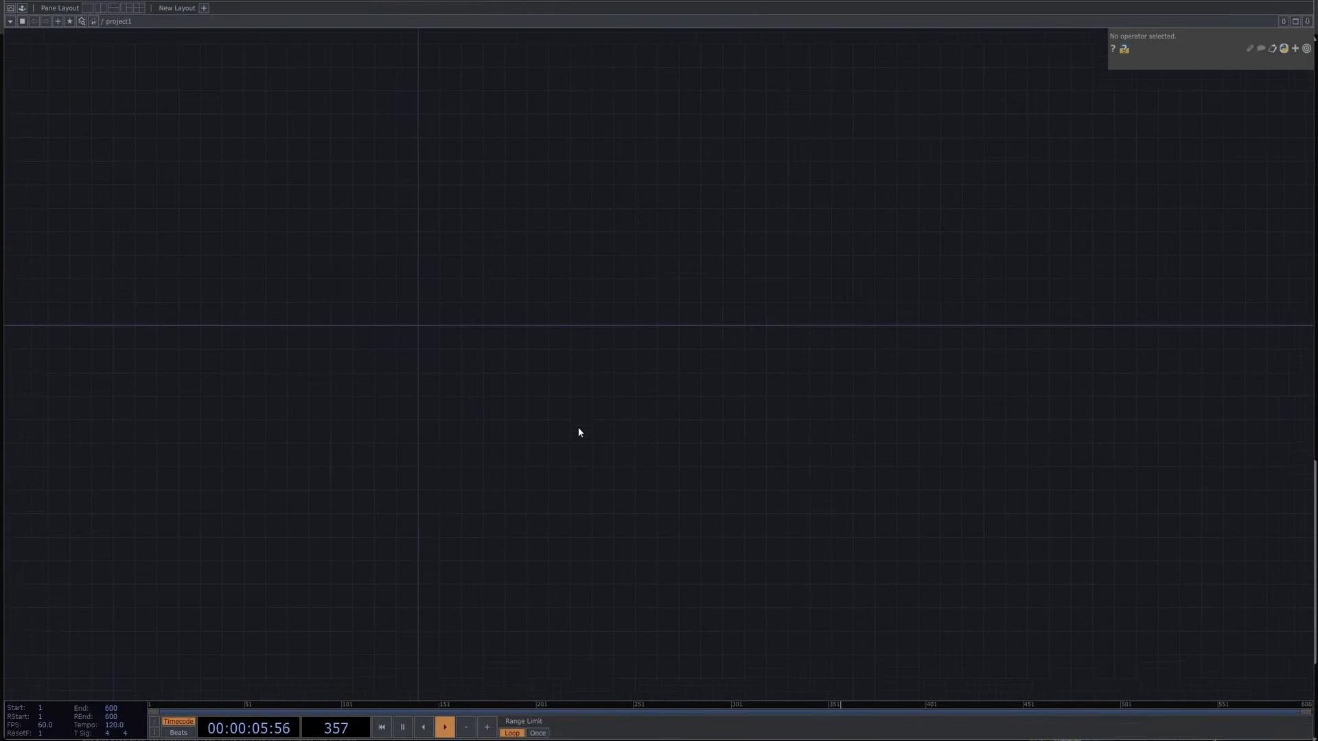
{"action": "left_click_drag", "start_coordinate": [578, 428], "coordinate": [638, 463]}
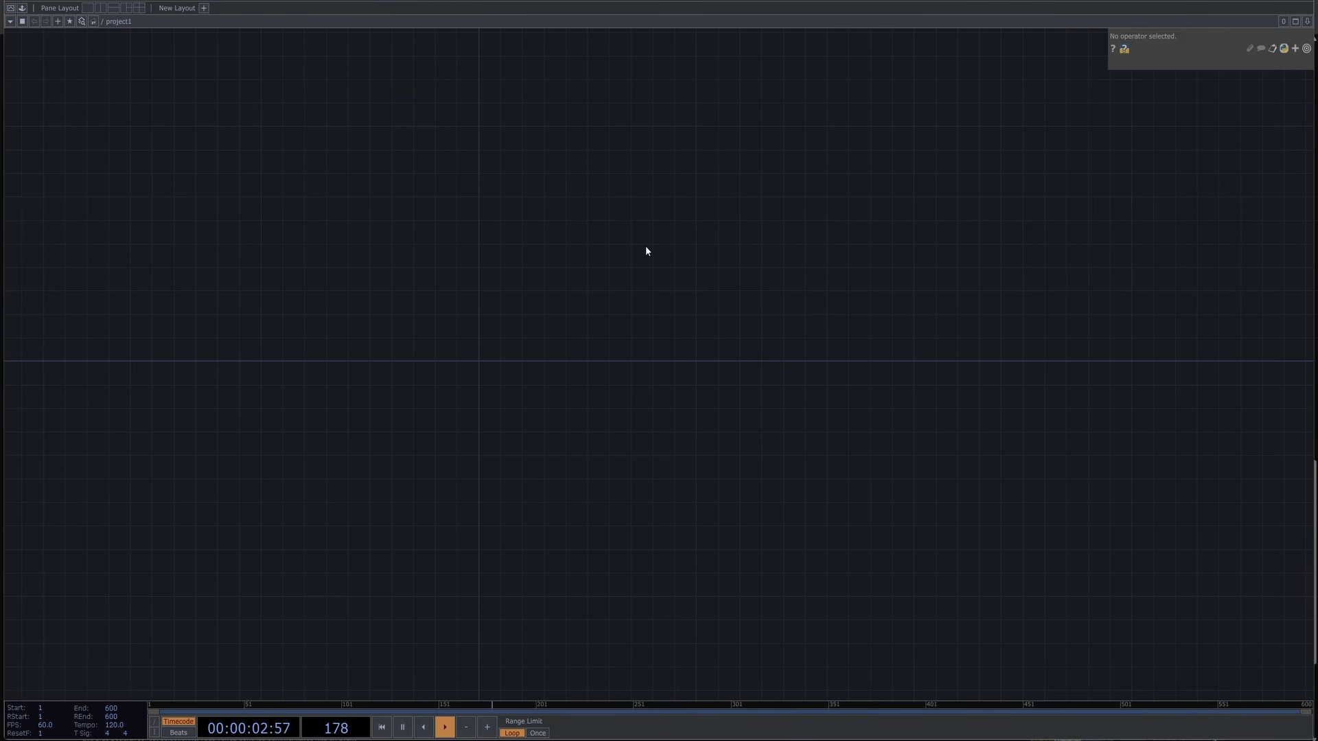
{"action": "key", "text": "Tab"}
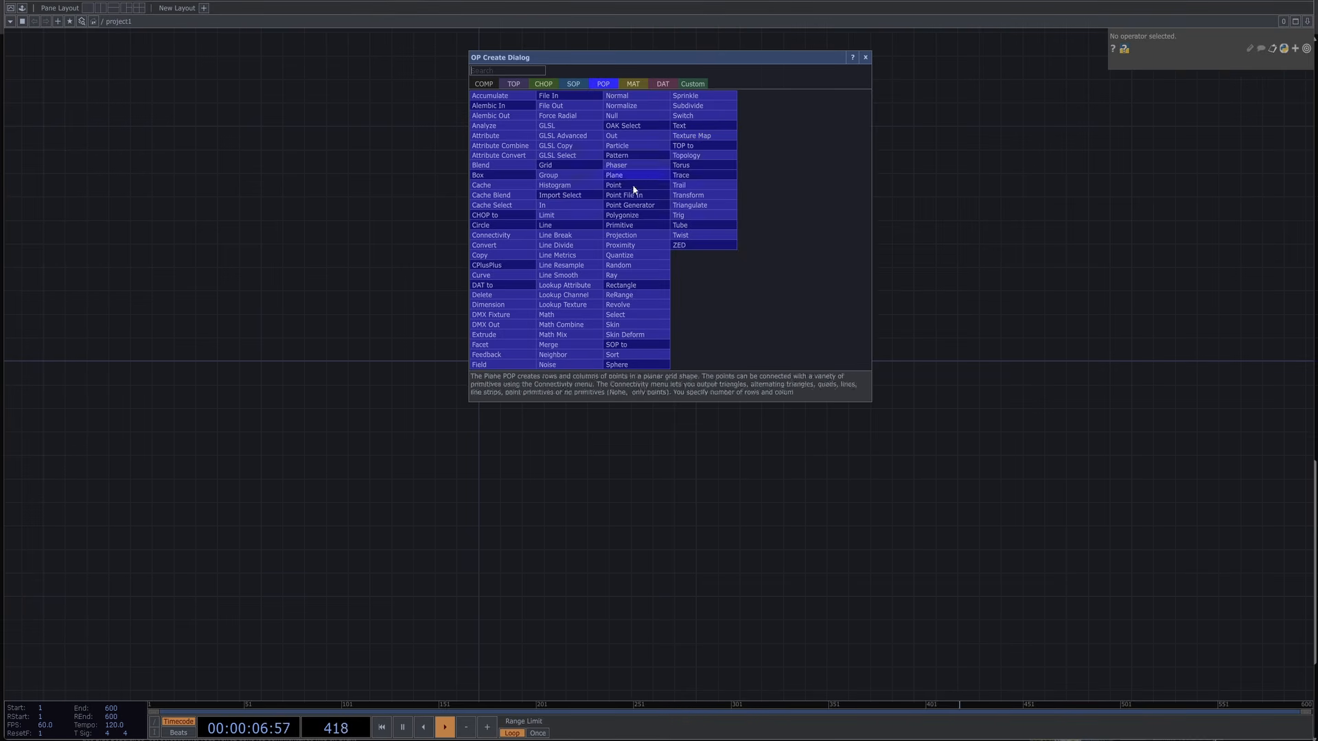
{"action": "left_click", "coordinate": [630, 205]}
{"action": "left_click", "coordinate": [578, 362]}
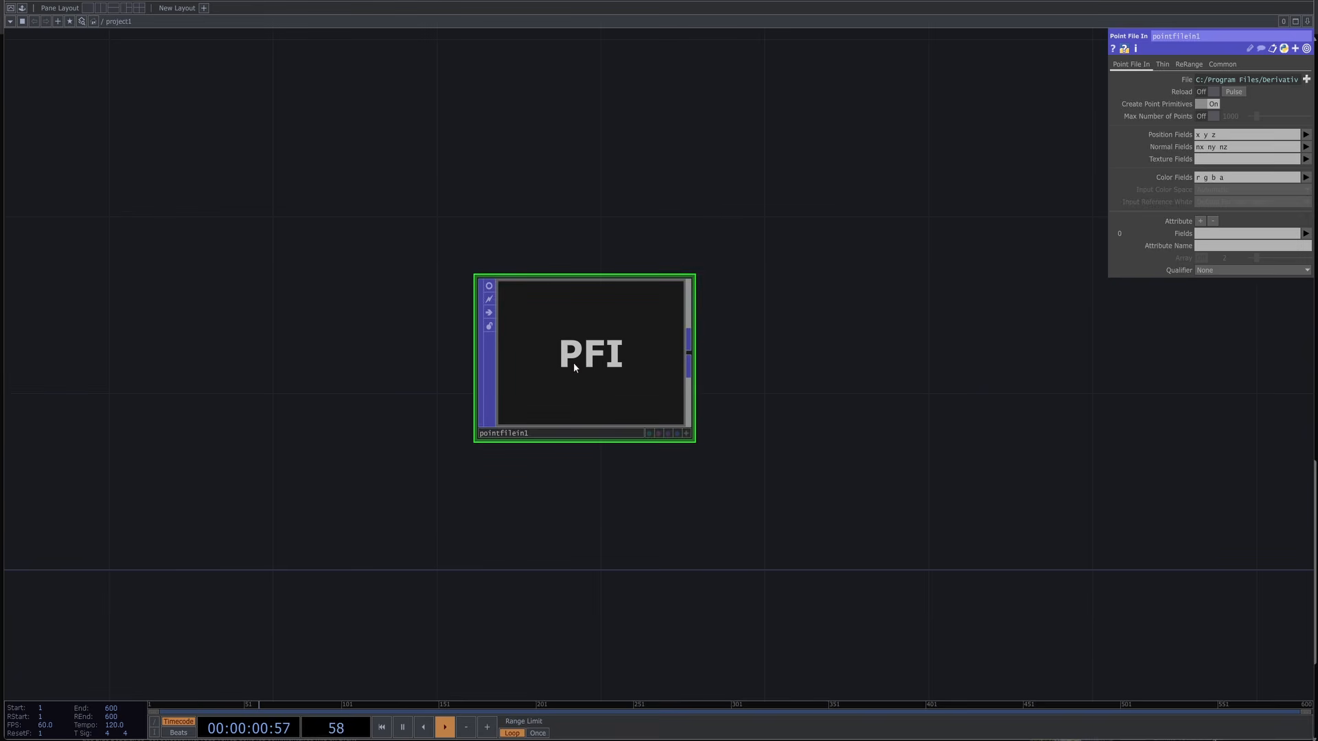
{"action": "key", "text": "Delete"}
Add a Point Generator POP with Box shape, 500000 points, Volume distribution and a size of 4, 4, 0.2.
{"action": "key", "text": "Tab"}
{"action": "left_click", "coordinate": [561, 349]}
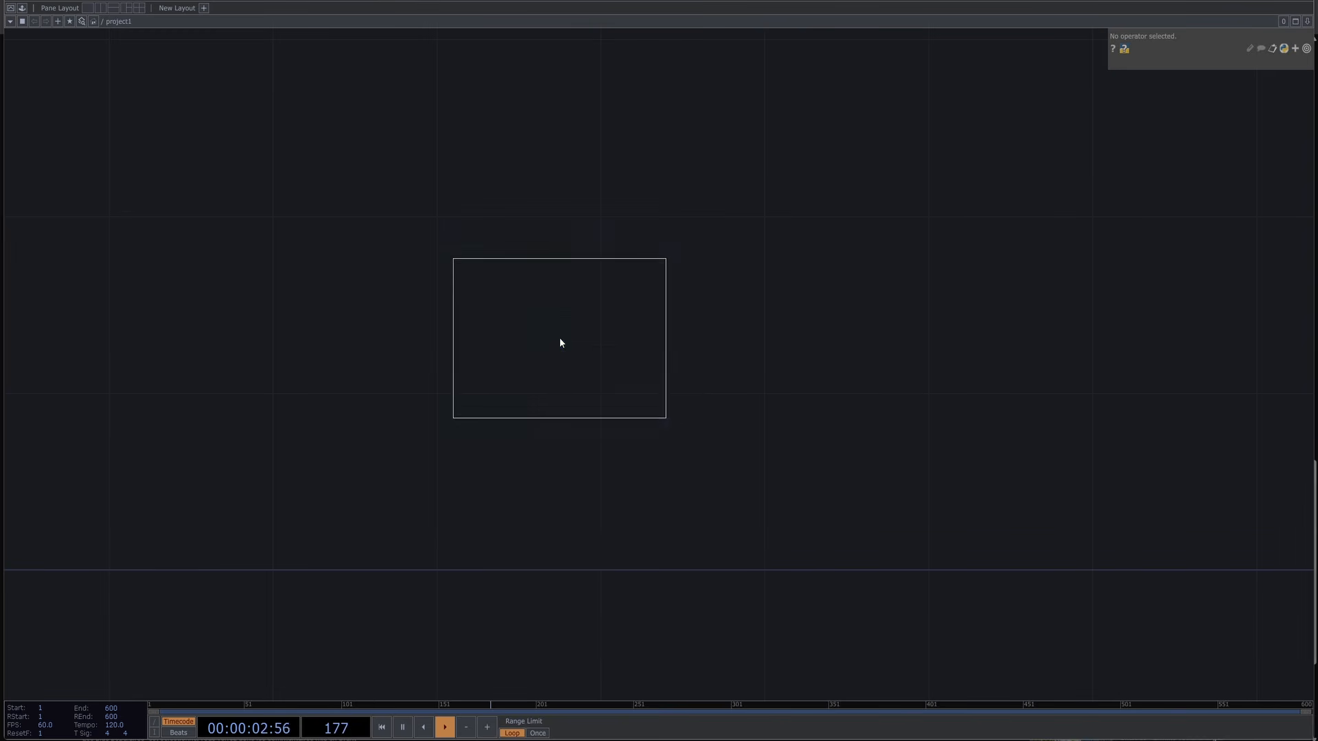
{"action": "left_click", "coordinate": [560, 342]}
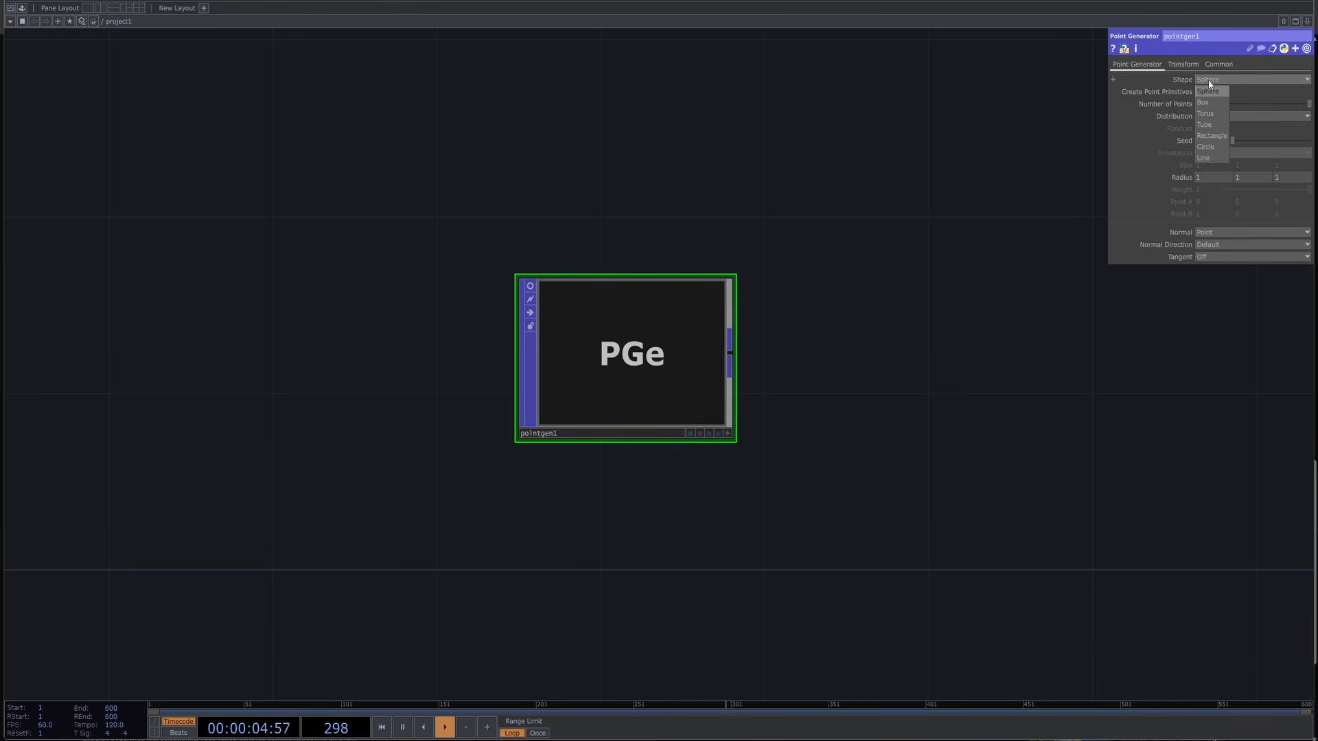
{"action": "left_click", "coordinate": [1216, 100]}
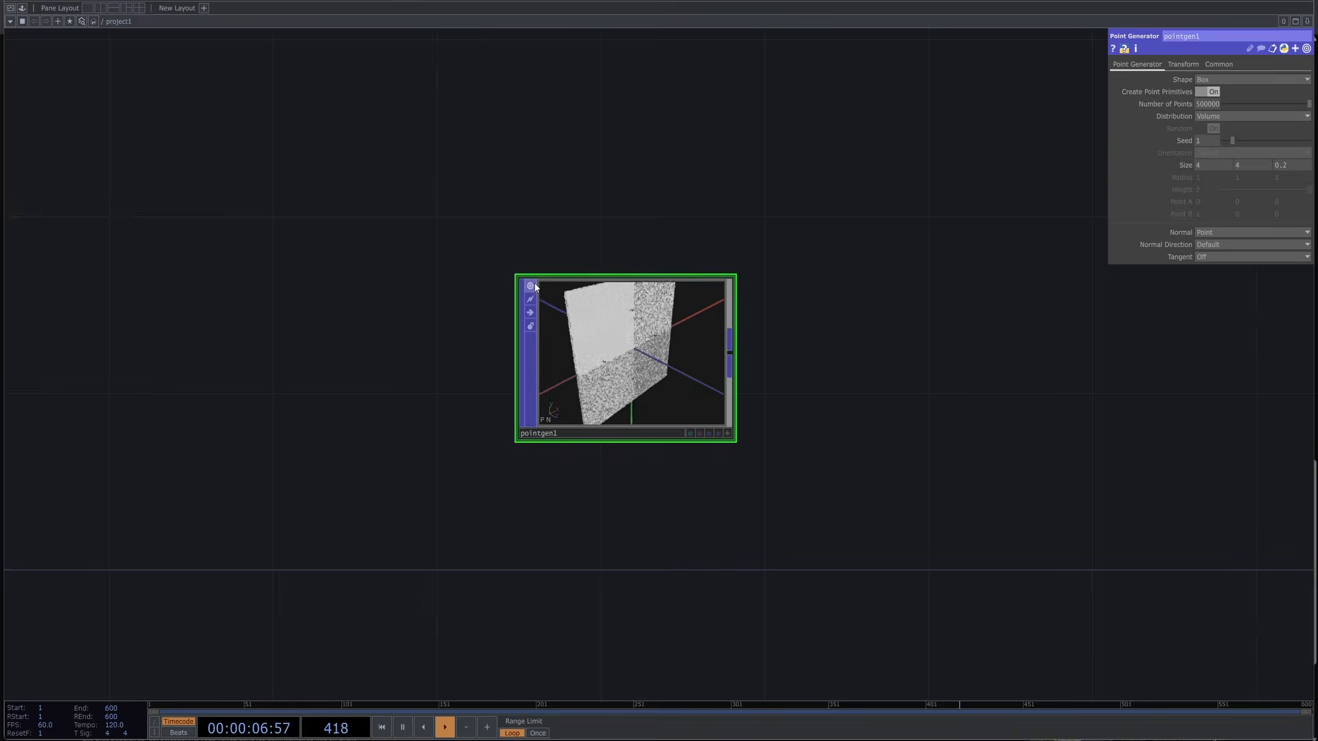
{"action": "key", "text": "h"}
{"action": "left_click_drag", "start_coordinate": [1049, 649], "coordinate": [737, 426]}
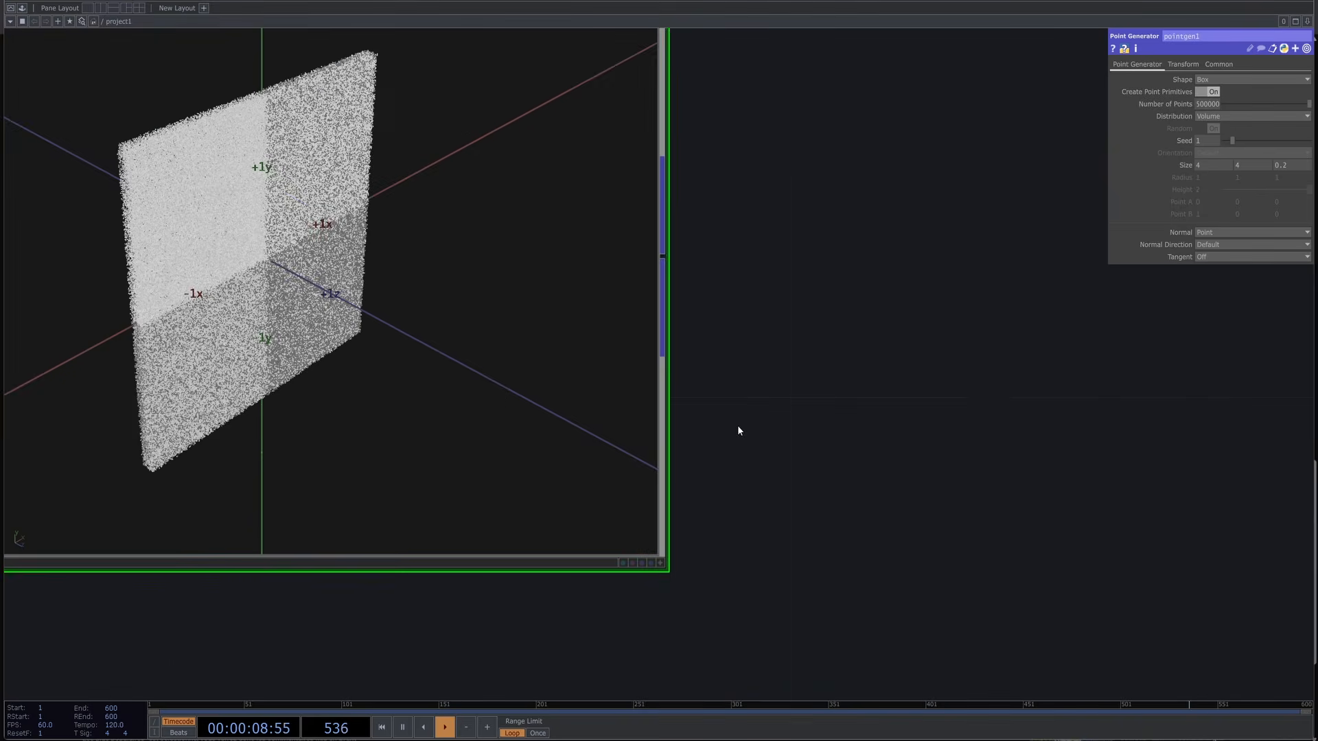
{"action": "scroll", "coordinate": [737, 426], "scroll_direction": "down", "scroll_amount": 5}
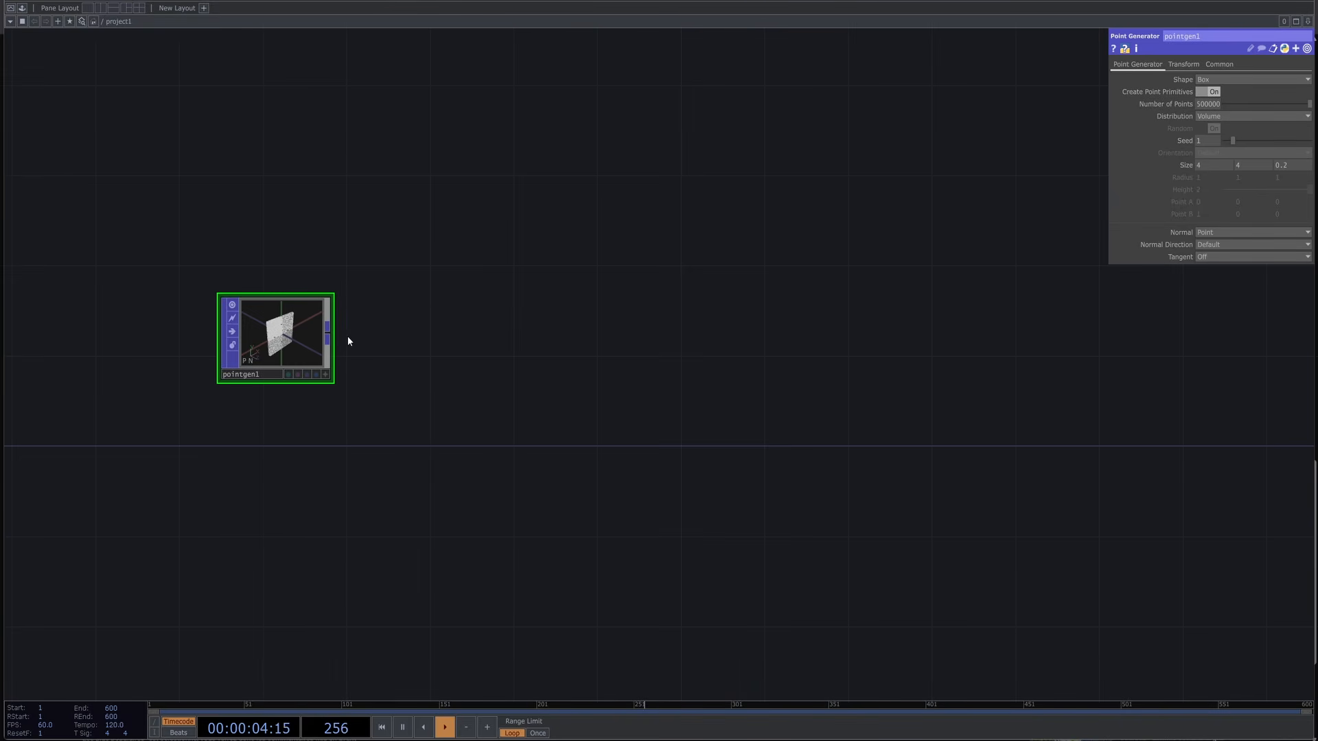
Add a Geometry COMP fed by the point generator's output.
{"action": "right_click", "coordinate": [334, 337]}
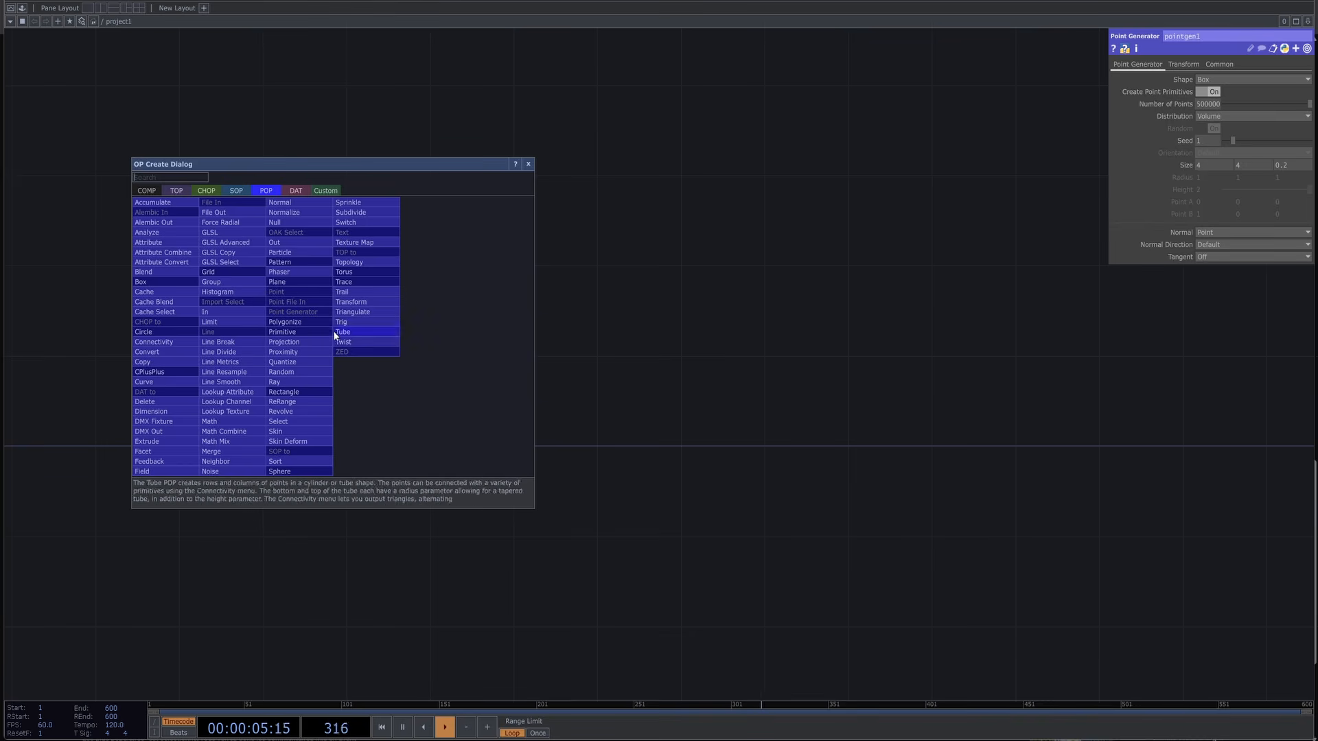
{"action": "left_click", "coordinate": [145, 190]}
{"action": "left_click", "coordinate": [162, 294]}
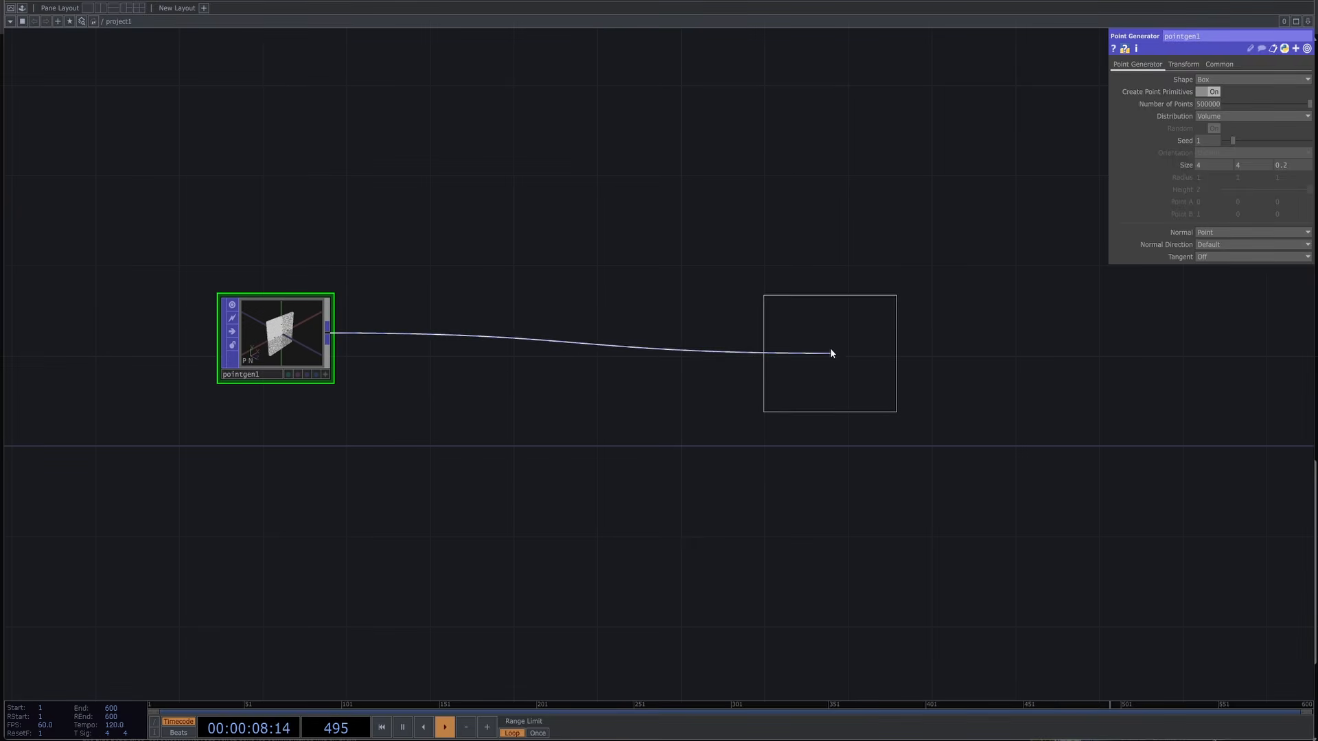
{"action": "left_click", "coordinate": [831, 353]}
Add a Camera COMP above and beside the Geometry component.
{"action": "left_click_drag", "start_coordinate": [822, 525], "coordinate": [568, 521]}
{"action": "key", "text": "Tab"}
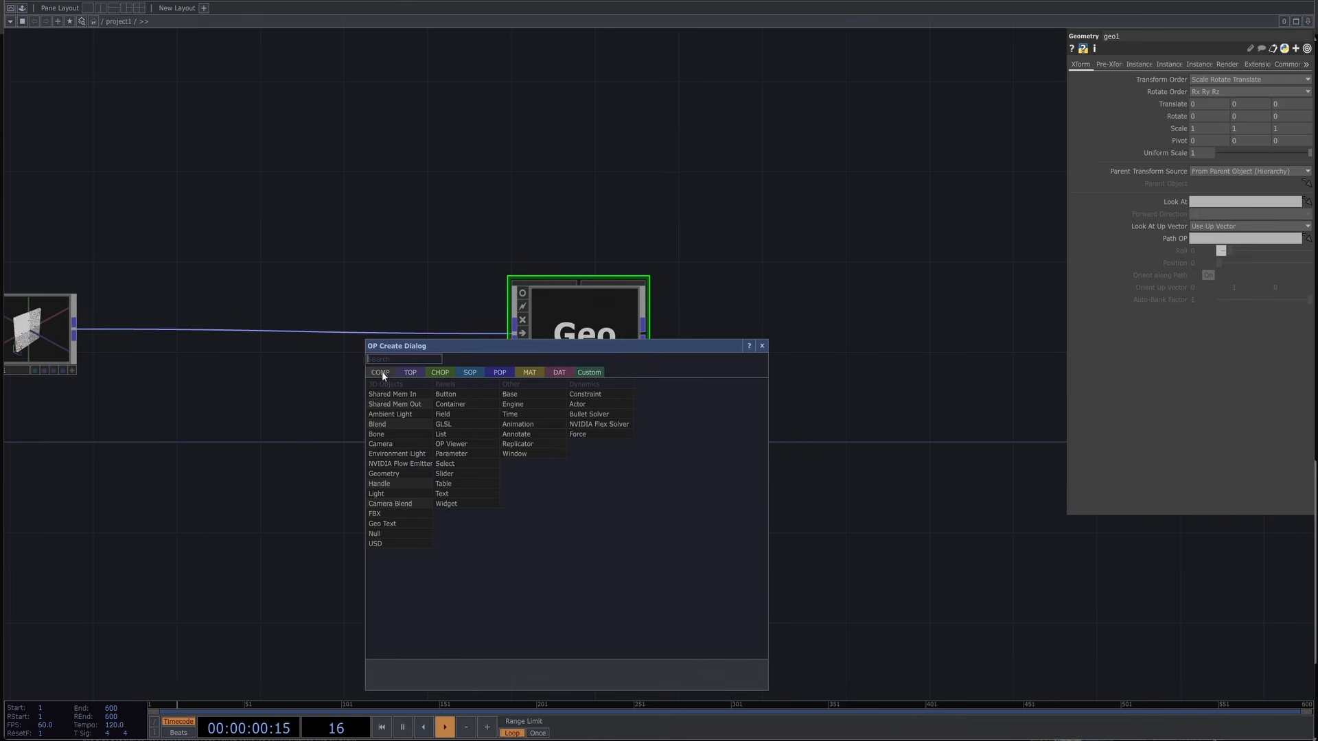
{"action": "left_click", "coordinate": [381, 454]}
{"action": "left_click", "coordinate": [768, 183]}
Add a Render TOP below the camera, beside the Geometry component.
{"action": "key", "text": "Tab"}
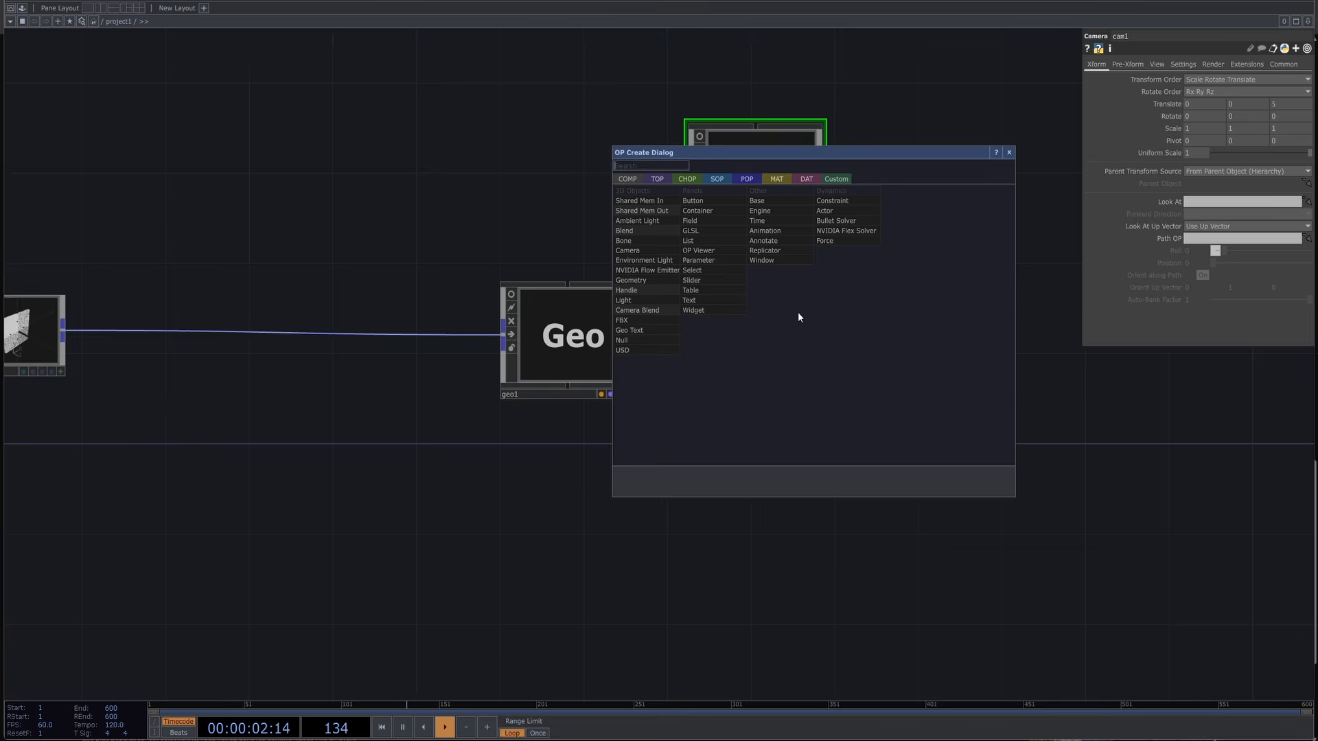
{"action": "left_click", "coordinate": [659, 180]}
{"action": "type", "text": "re"}
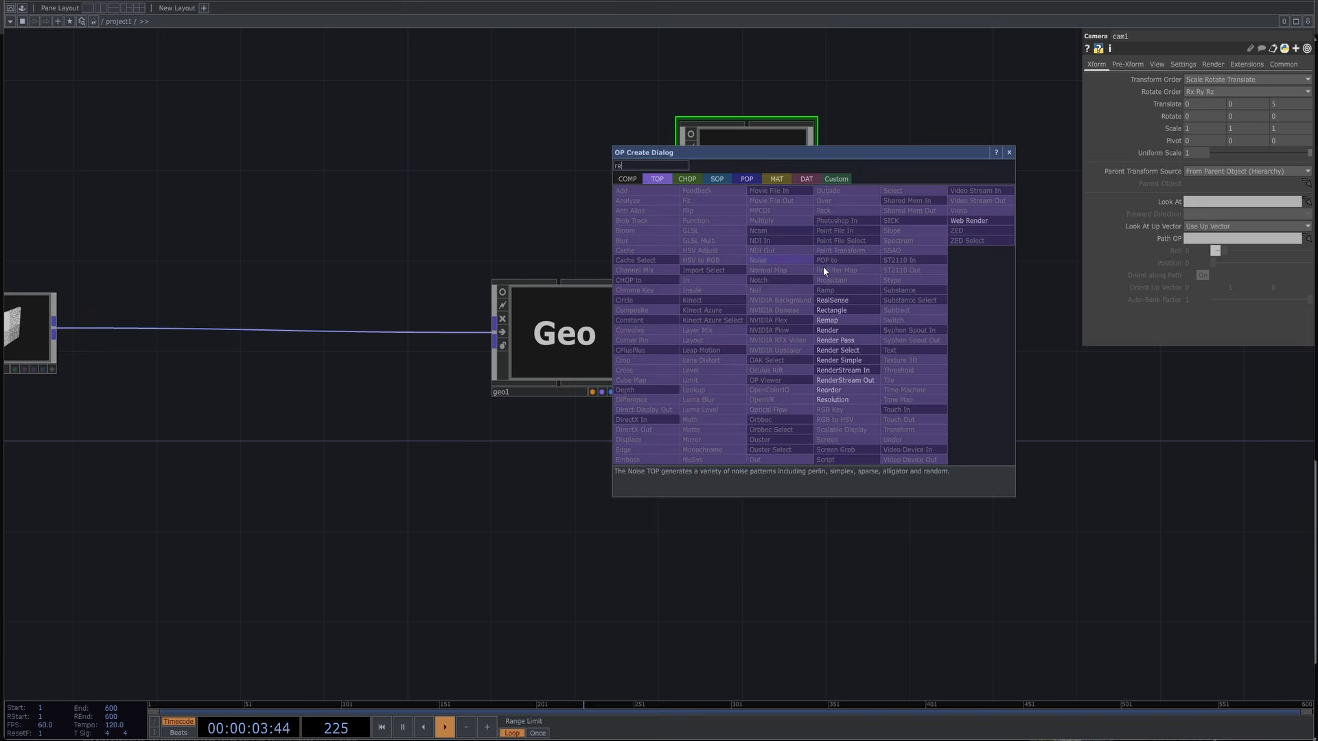
{"action": "left_click", "coordinate": [843, 329]}
{"action": "left_click", "coordinate": [789, 345]}
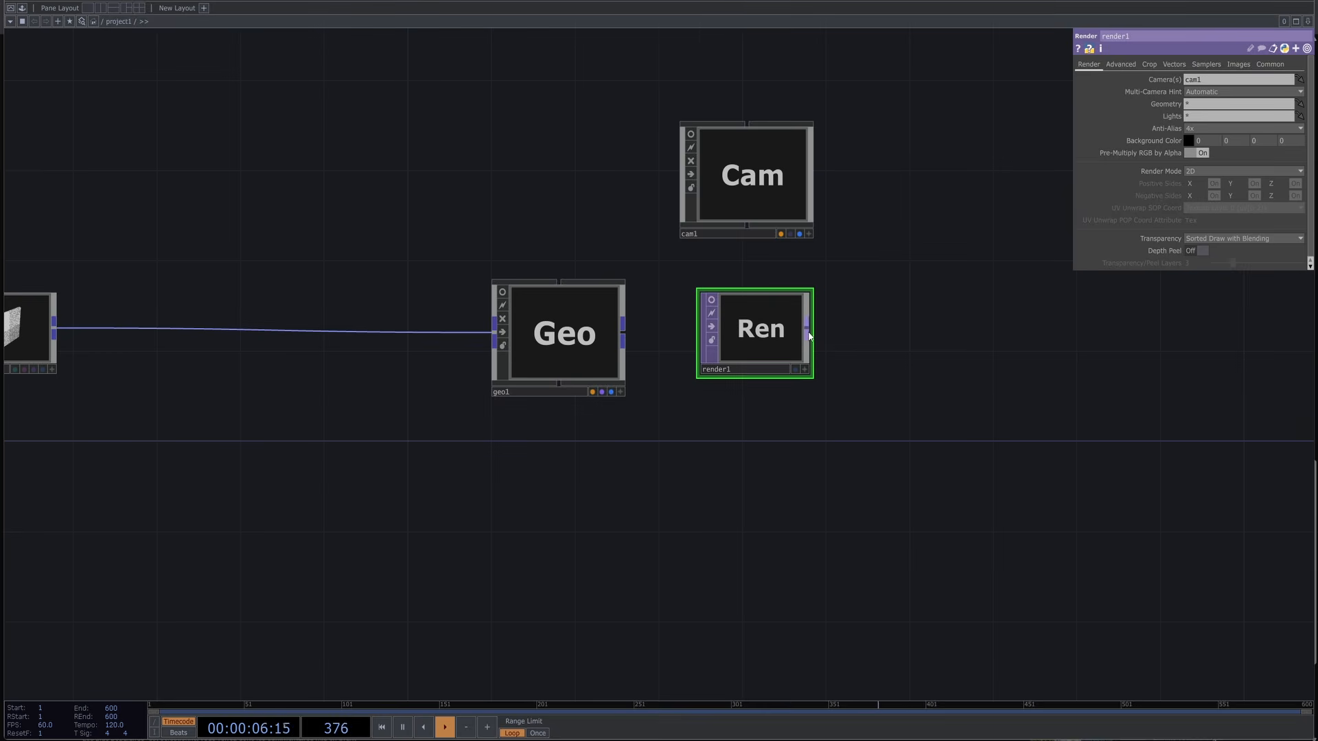
Connect an RGB Key TOP to the render output and display its image as the network background.
{"action": "left_click", "coordinate": [807, 333]}
{"action": "type", "text": "rg"}
{"action": "left_click", "coordinate": [846, 421]}
{"action": "left_click", "coordinate": [966, 332]}
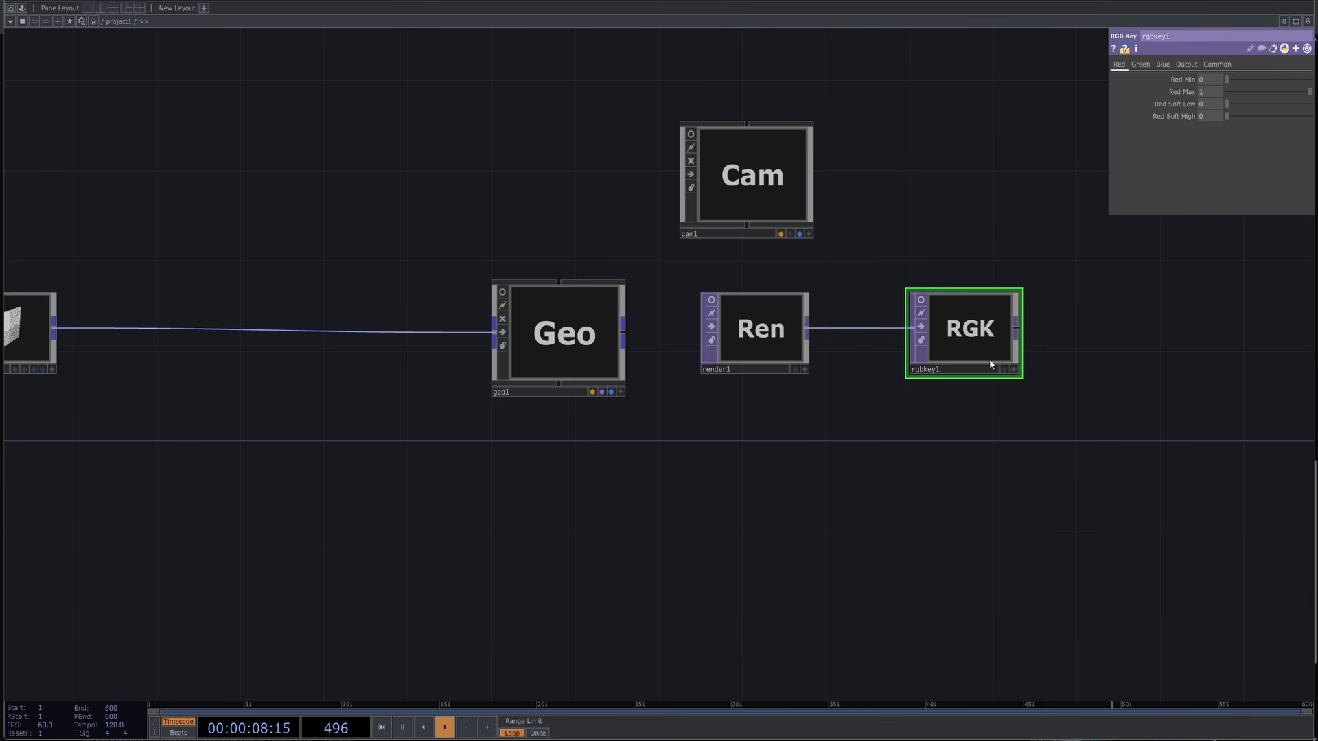
{"action": "left_click", "coordinate": [1004, 370]}
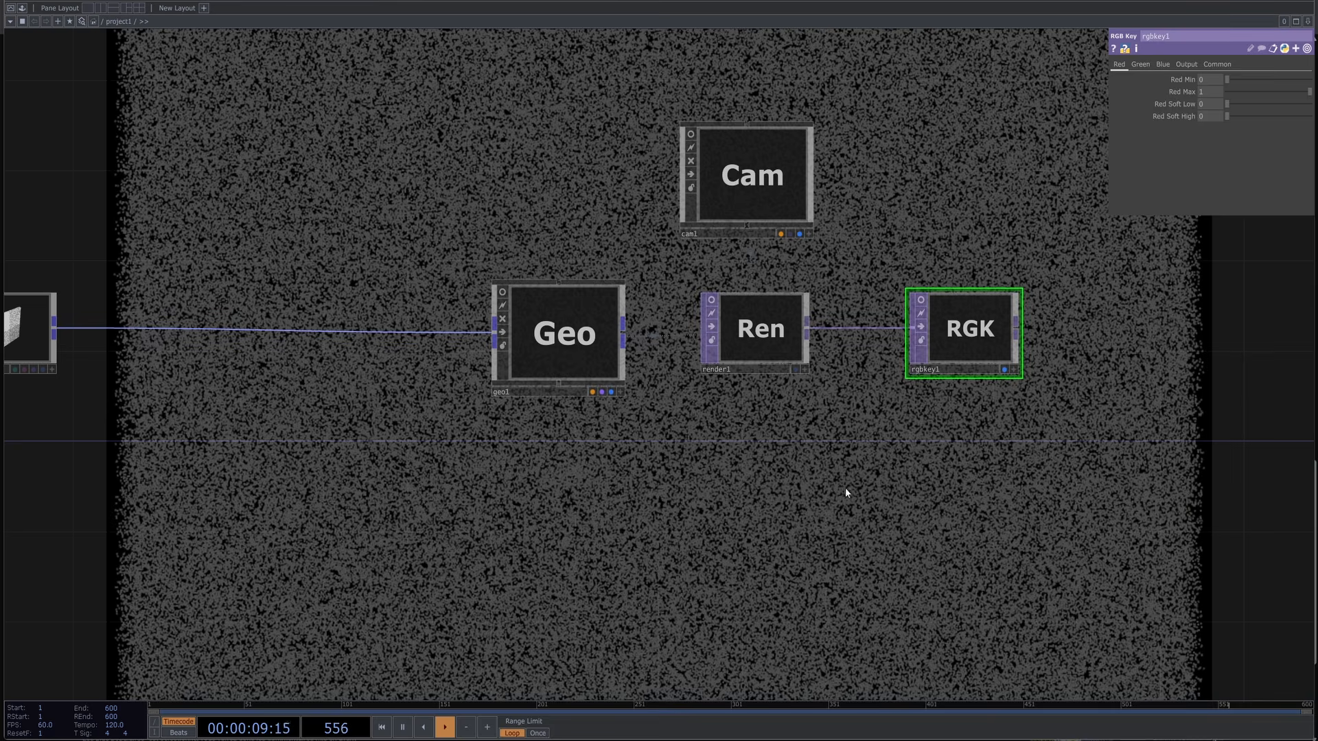
Activate the camera's viewer, pull the camera back and orbit it to show the point slab at an angle.
{"action": "left_click", "coordinate": [787, 189]}
{"action": "left_click", "coordinate": [809, 235]}
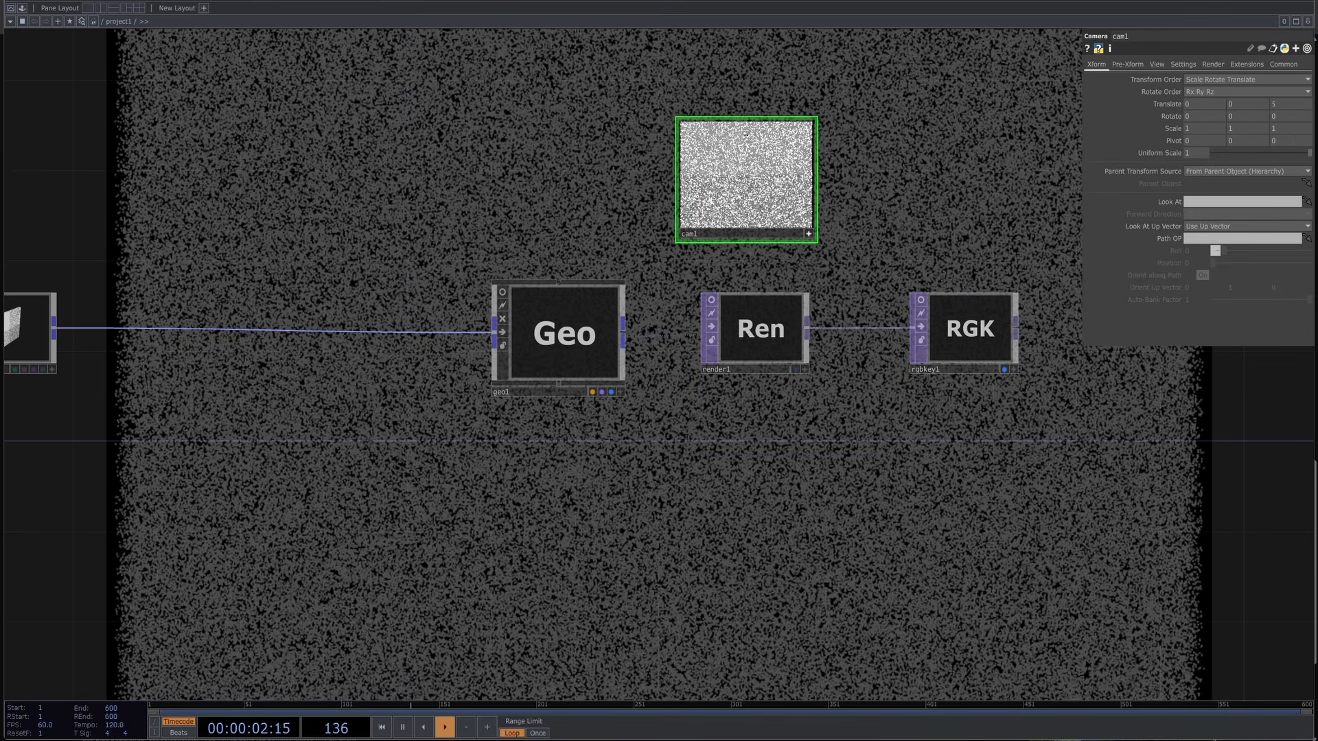
{"action": "scroll", "coordinate": [775, 180], "scroll_direction": "down", "scroll_amount": 6}
{"action": "left_click_drag", "start_coordinate": [771, 183], "coordinate": [787, 197]}
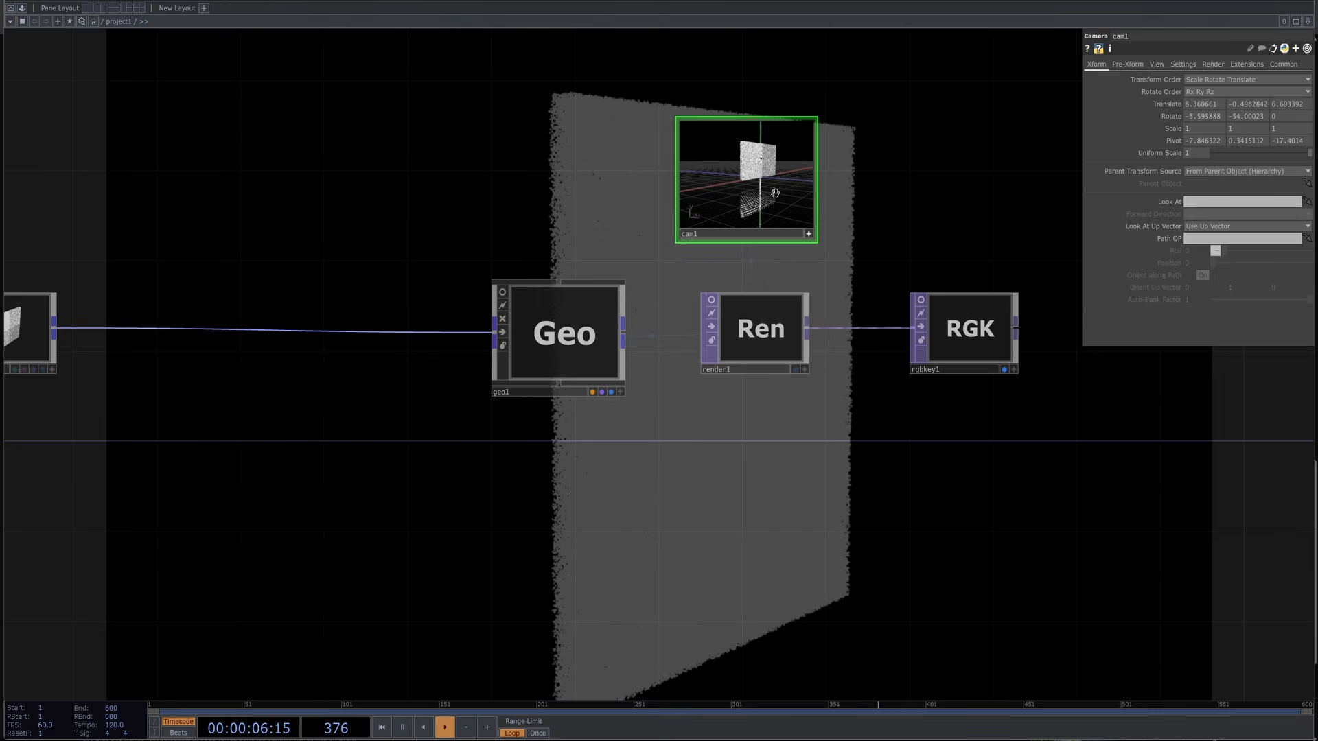
Add a Point Sprite MAT below the Geometry component and assign it as the component's material.
{"action": "left_click_drag", "start_coordinate": [703, 418], "coordinate": [700, 325]}
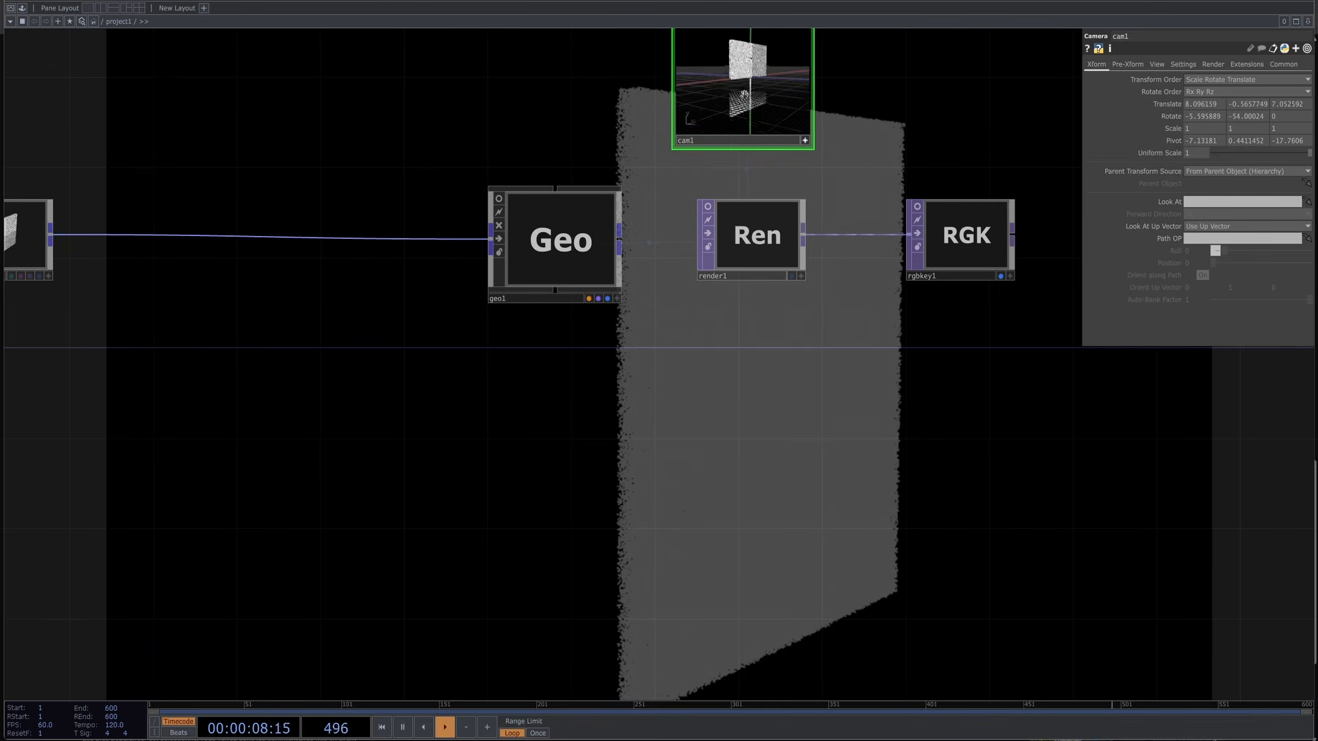
{"action": "key", "text": "Tab"}
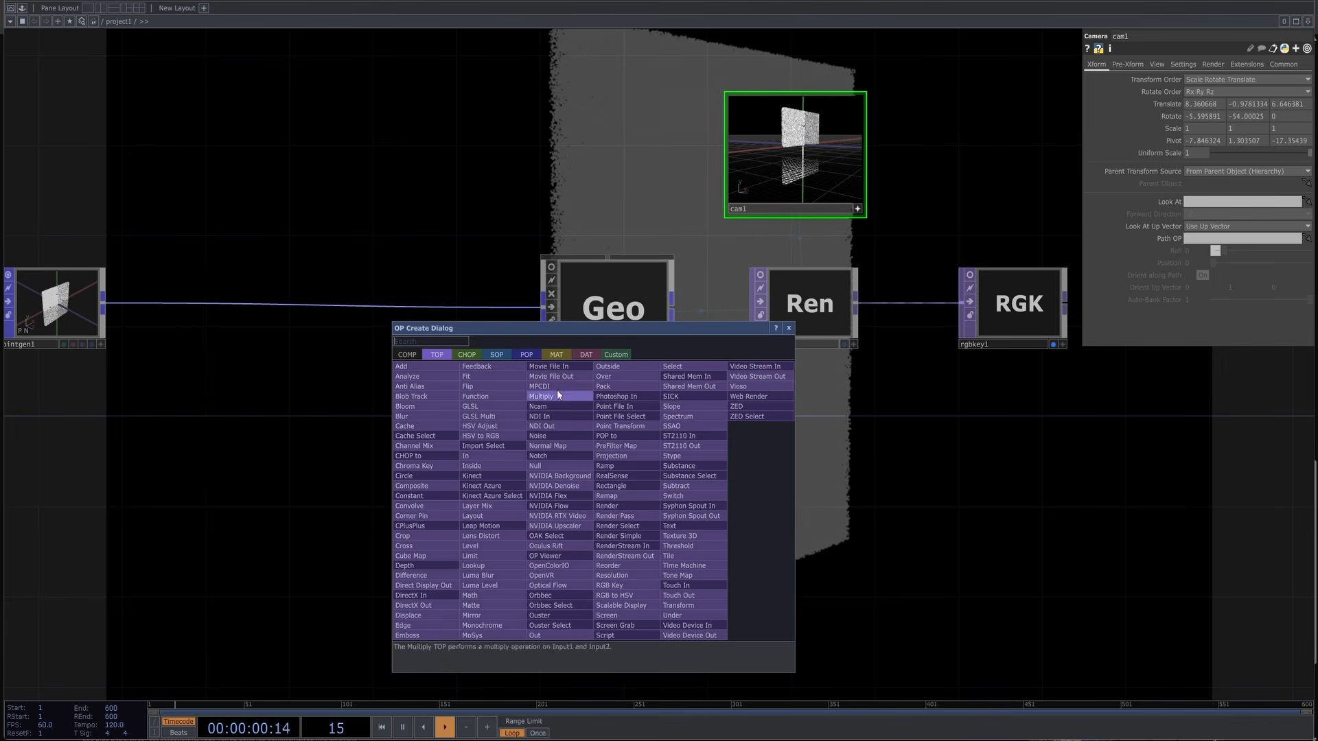
{"action": "left_click", "coordinate": [556, 354]}
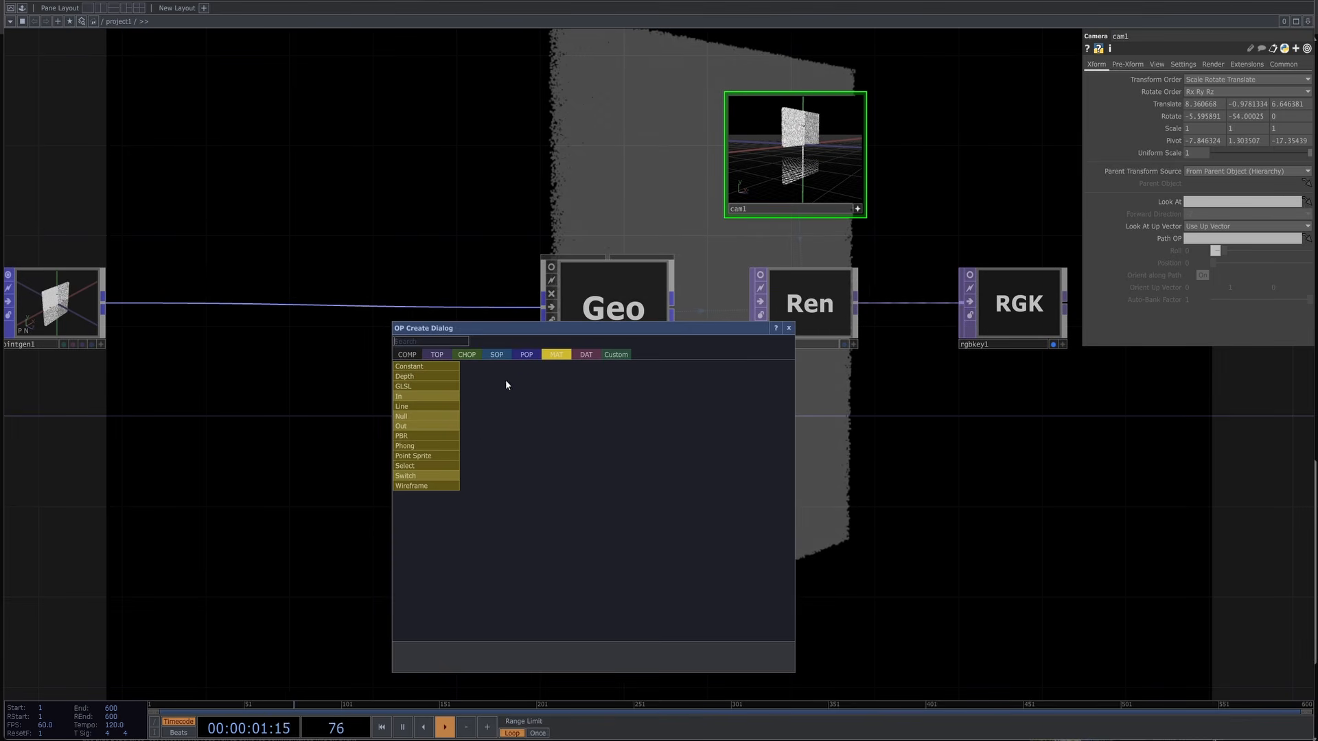
{"action": "left_click", "coordinate": [434, 456]}
{"action": "left_click", "coordinate": [591, 449]}
{"action": "left_click_drag", "start_coordinate": [594, 440], "coordinate": [604, 317]}
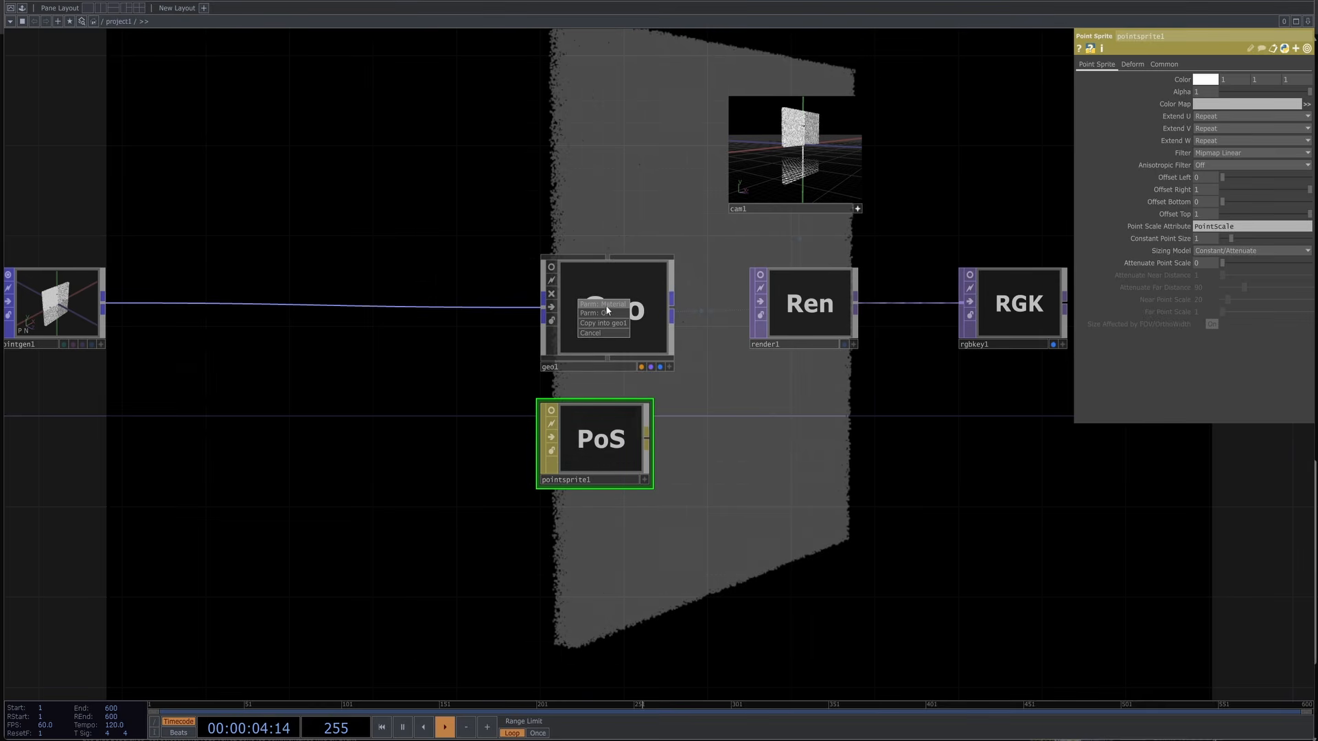
{"action": "left_click", "coordinate": [605, 305]}
Lower the point sprite material's alpha to about 0.46 and turn on its transparency blending.
{"action": "left_click", "coordinate": [1265, 92]}
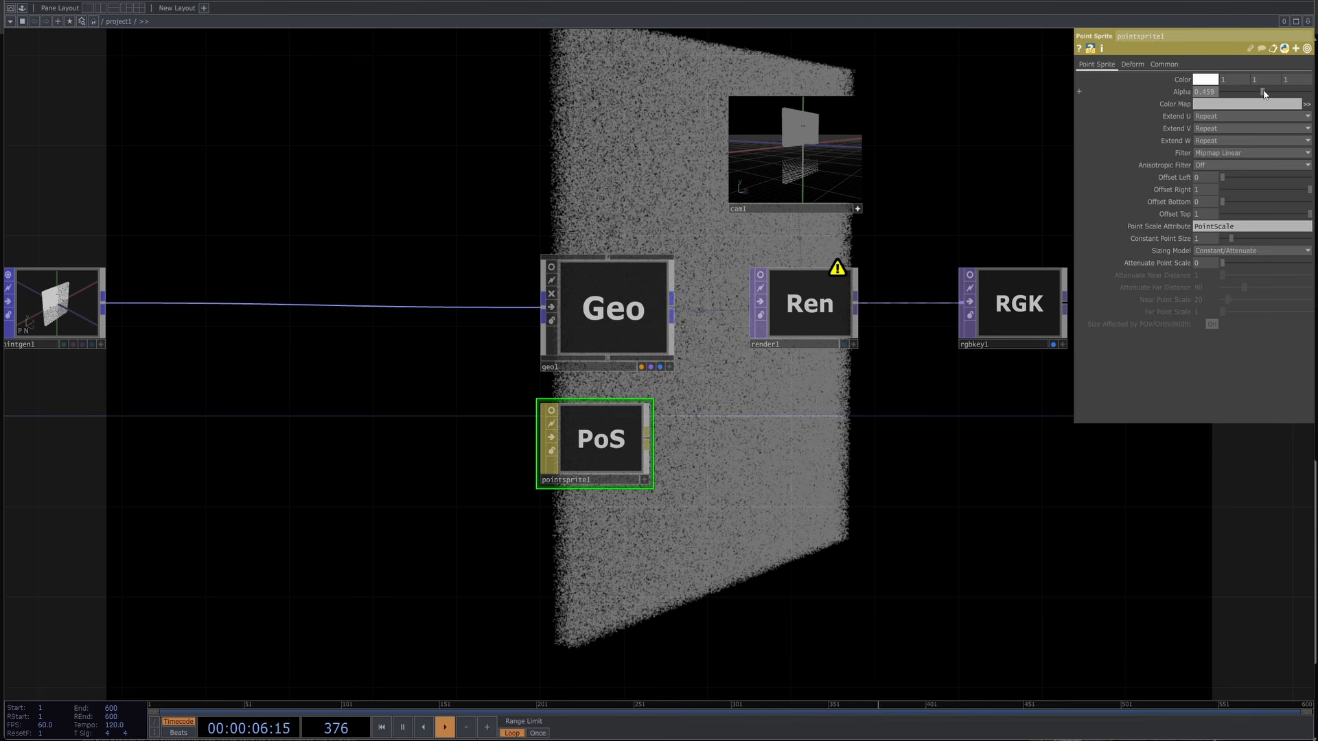
{"action": "left_click", "coordinate": [1191, 64]}
{"action": "left_click", "coordinate": [1204, 81]}
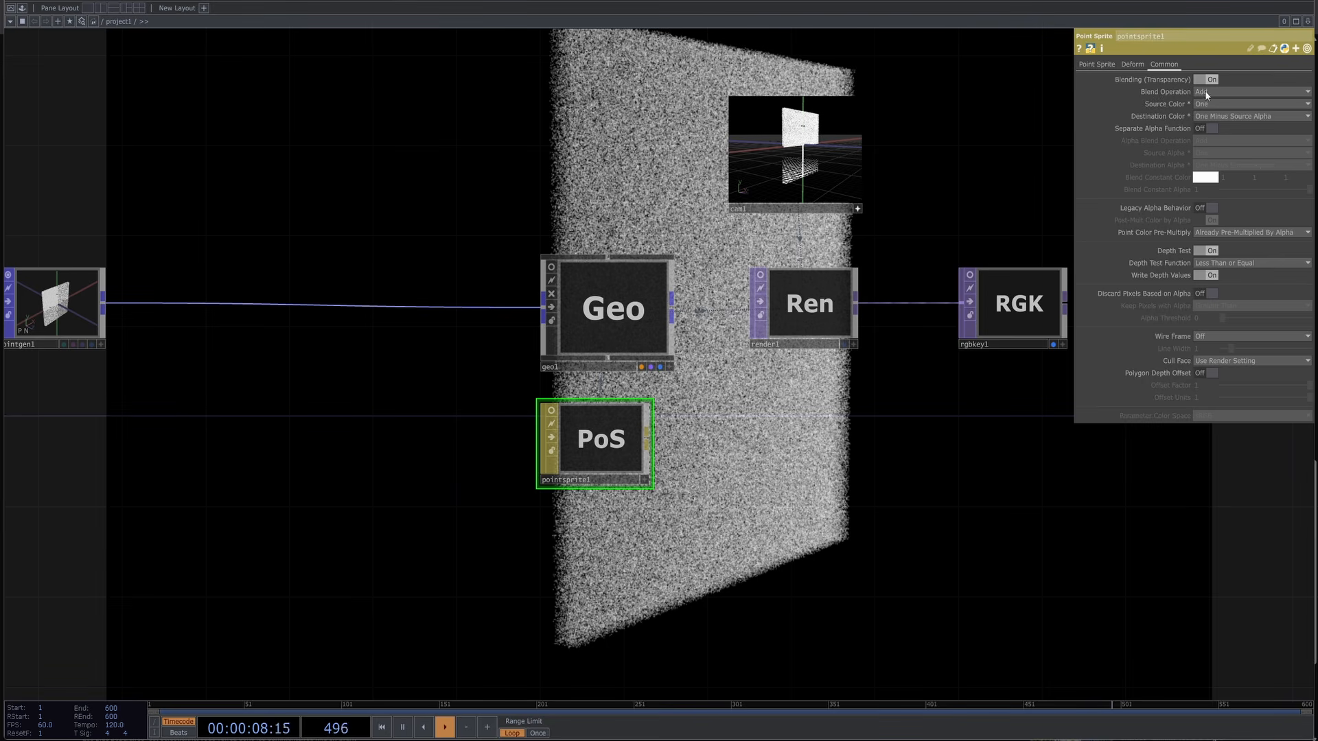
Move the point generator away from the Geometry component and insert a Noise POP on the wire between them.
{"action": "left_click_drag", "start_coordinate": [925, 499], "coordinate": [901, 293]}
{"action": "scroll", "coordinate": [901, 294], "scroll_direction": "down", "scroll_amount": 3}
{"action": "left_click_drag", "start_coordinate": [780, 241], "coordinate": [850, 314]}
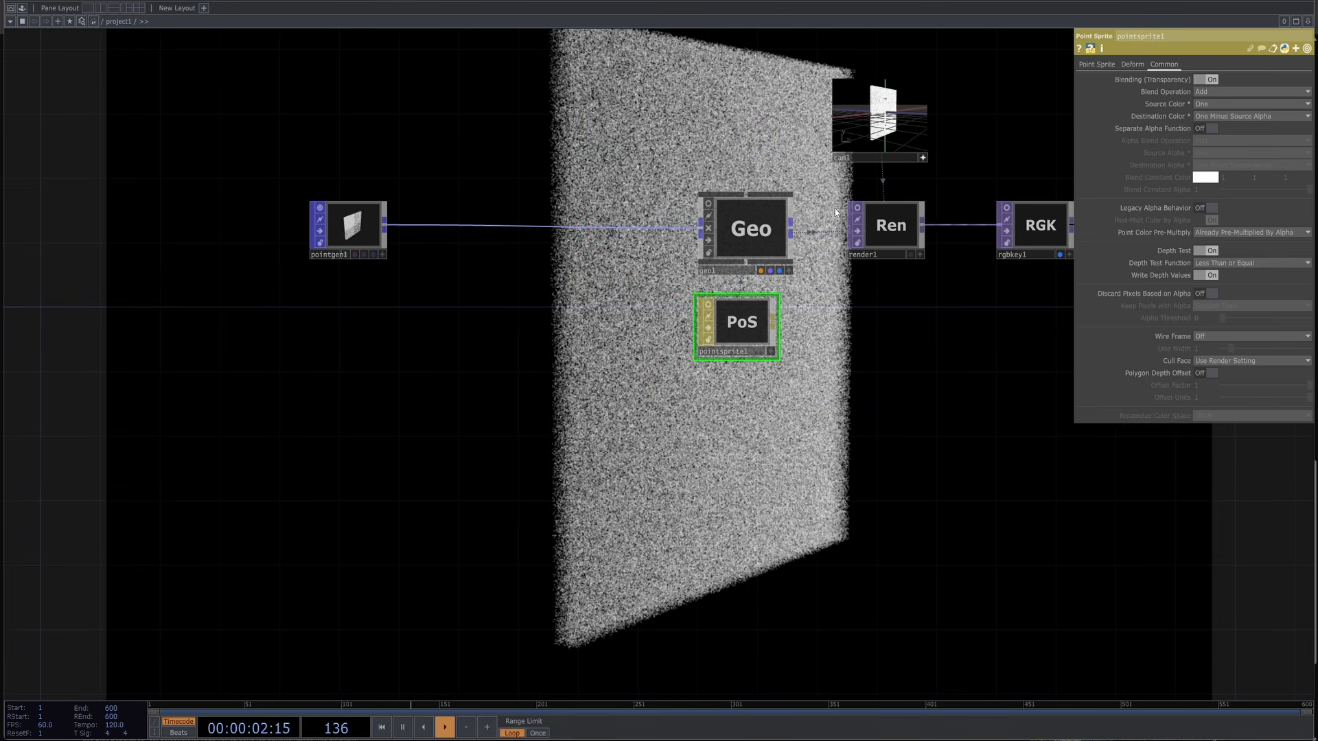
{"action": "left_click_drag", "start_coordinate": [395, 355], "coordinate": [575, 455]}
{"action": "left_click_drag", "start_coordinate": [570, 305], "coordinate": [301, 296]}
{"action": "left_click", "coordinate": [381, 287]}
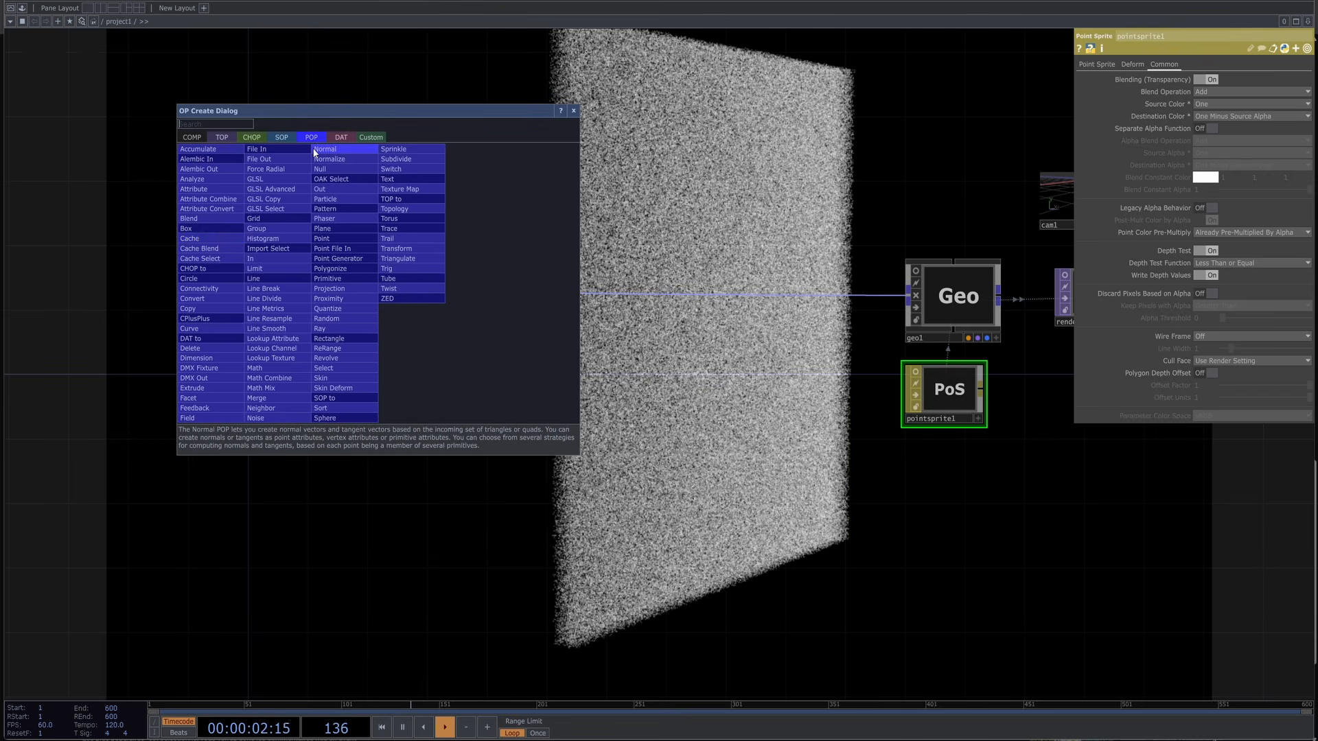
{"action": "type", "text": "no"}
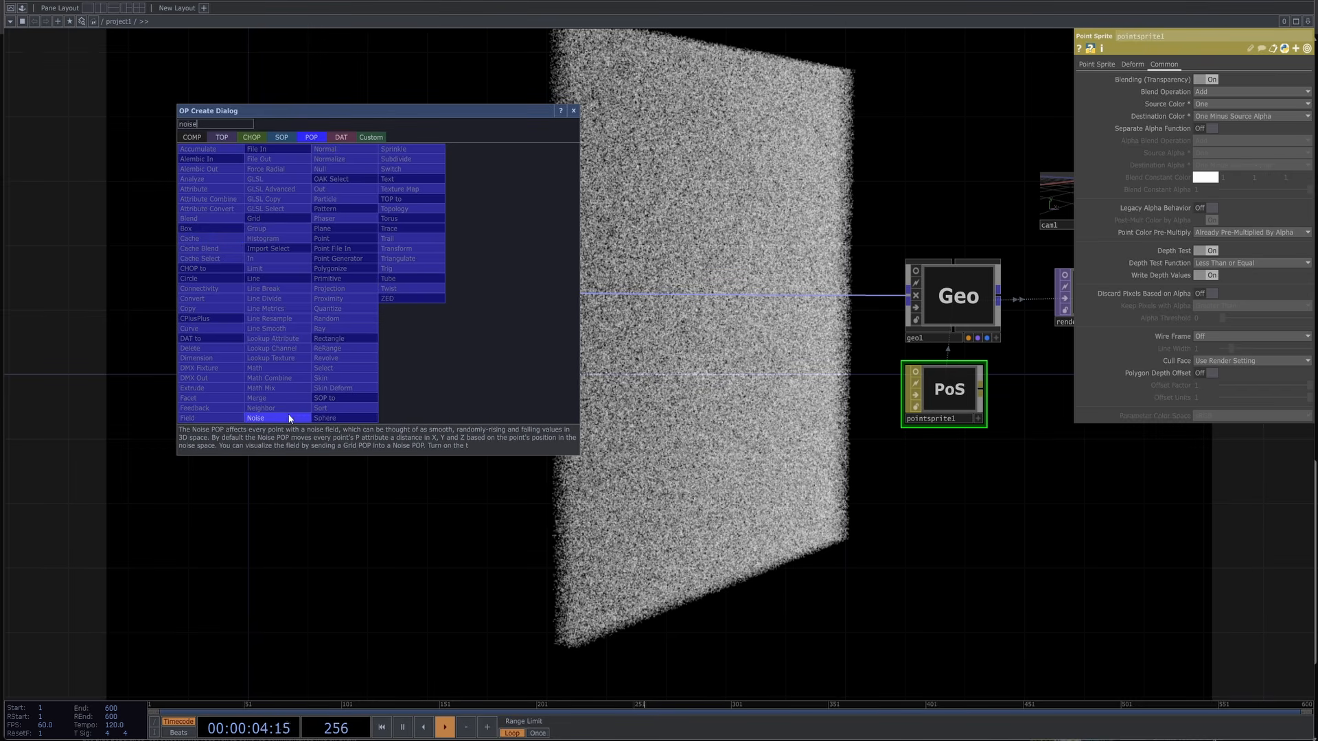
{"action": "type", "text": "ise"}
{"action": "left_click", "coordinate": [289, 419]}
{"action": "left_click", "coordinate": [477, 302]}
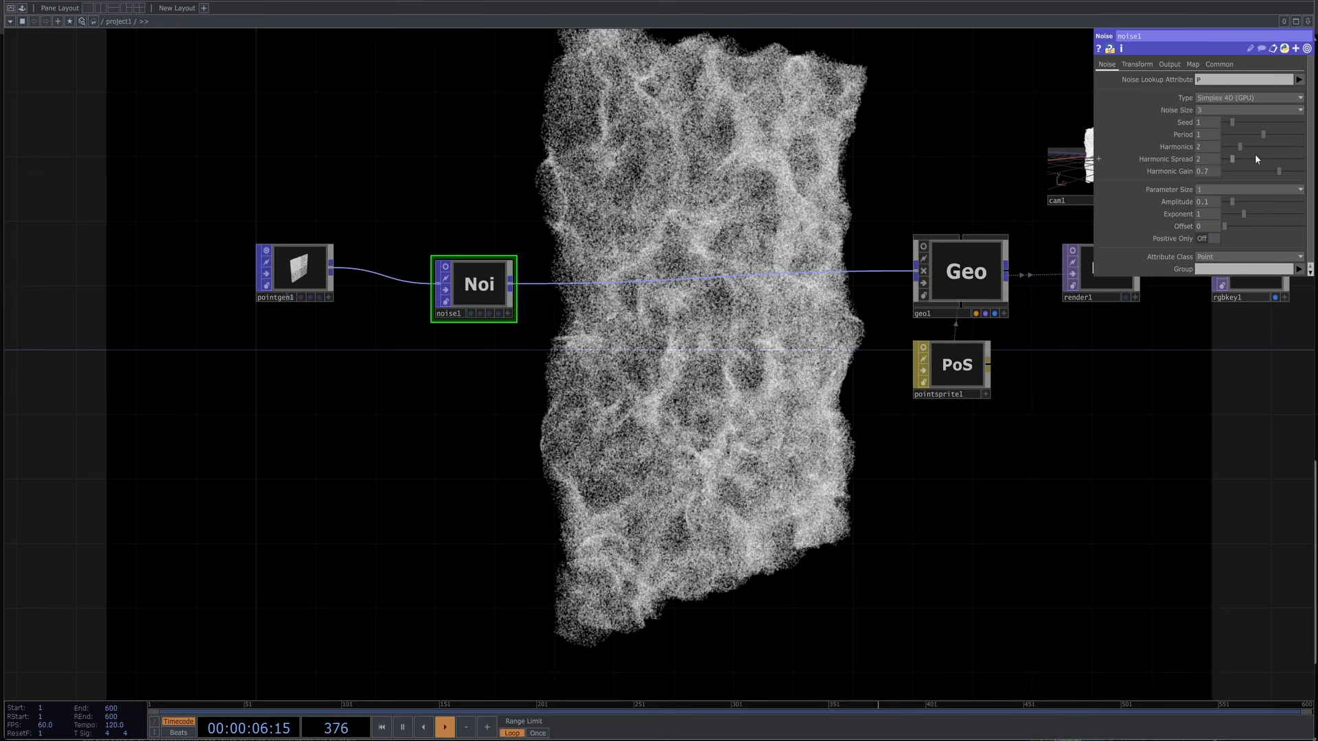
Set the noise period to 0.37 and the amplitude to 0.146.
{"action": "left_click_drag", "start_coordinate": [1249, 134], "coordinate": [1240, 135]}
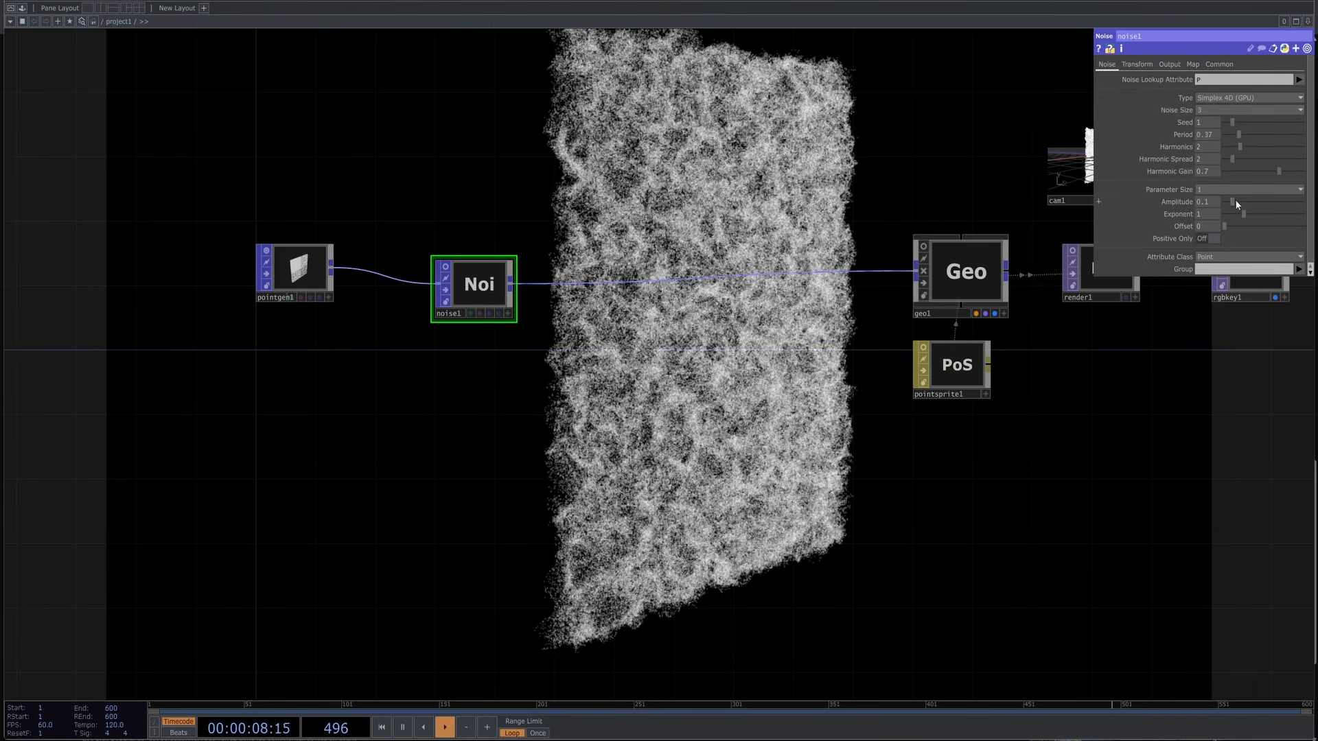
{"action": "left_click_drag", "start_coordinate": [1233, 202], "coordinate": [1236, 202]}
Raise the noise node above the point generator and insert a Delete POP between the noise and the Geometry component.
{"action": "left_click_drag", "start_coordinate": [649, 351], "coordinate": [620, 369]}
{"action": "left_click_drag", "start_coordinate": [312, 290], "coordinate": [270, 333]}
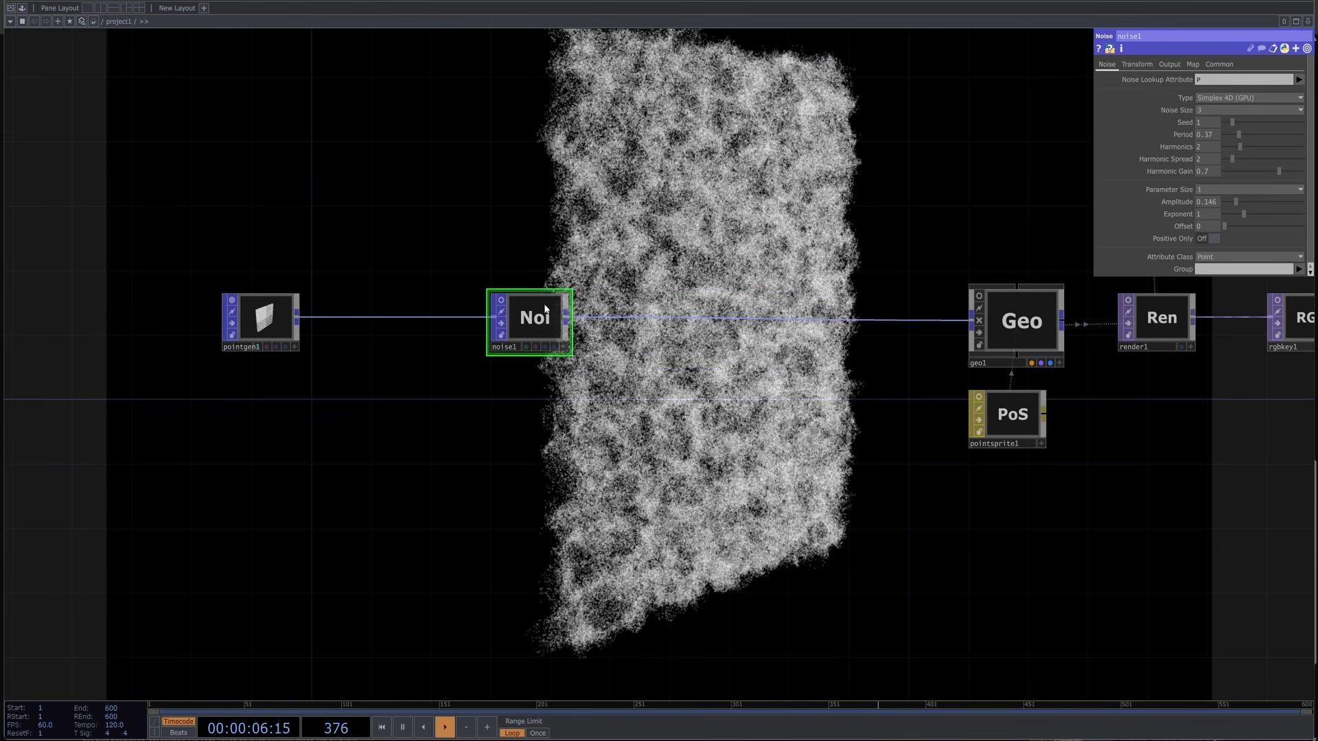
{"action": "left_click_drag", "start_coordinate": [546, 309], "coordinate": [471, 267]}
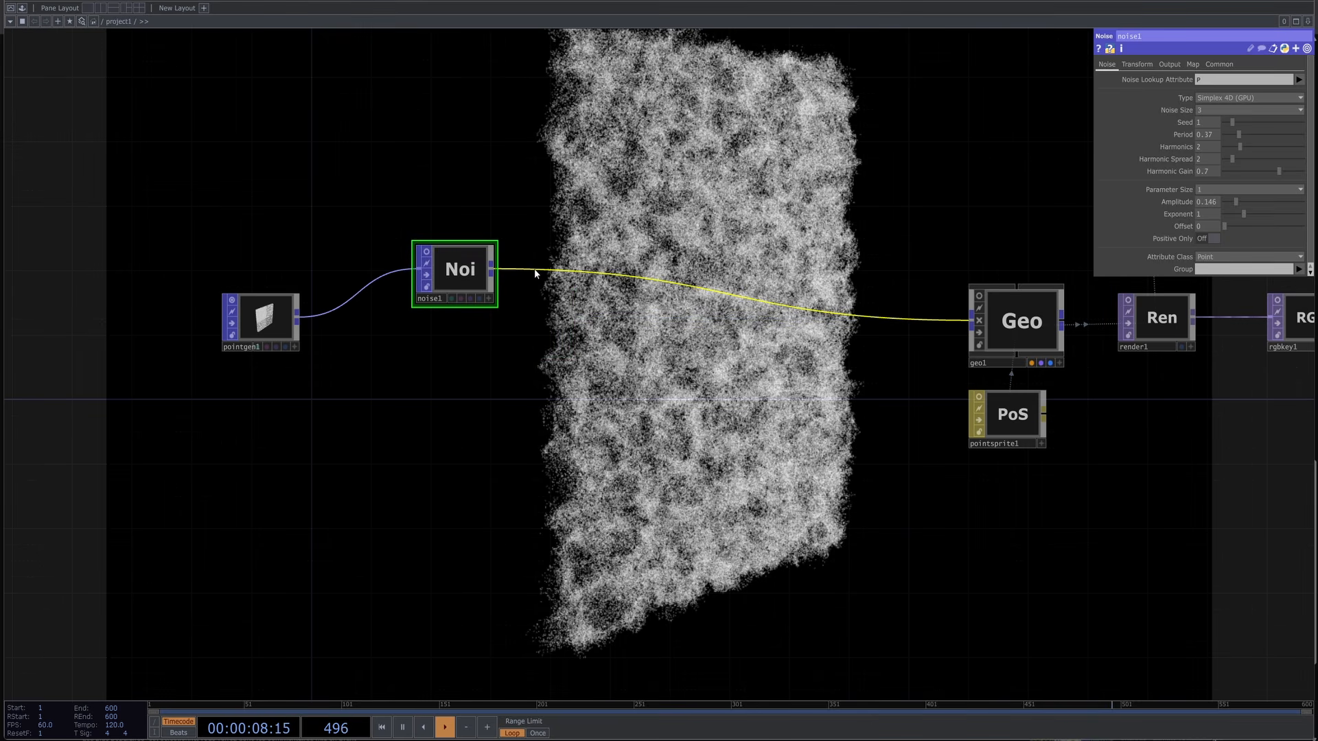
{"action": "left_click", "coordinate": [572, 267]}
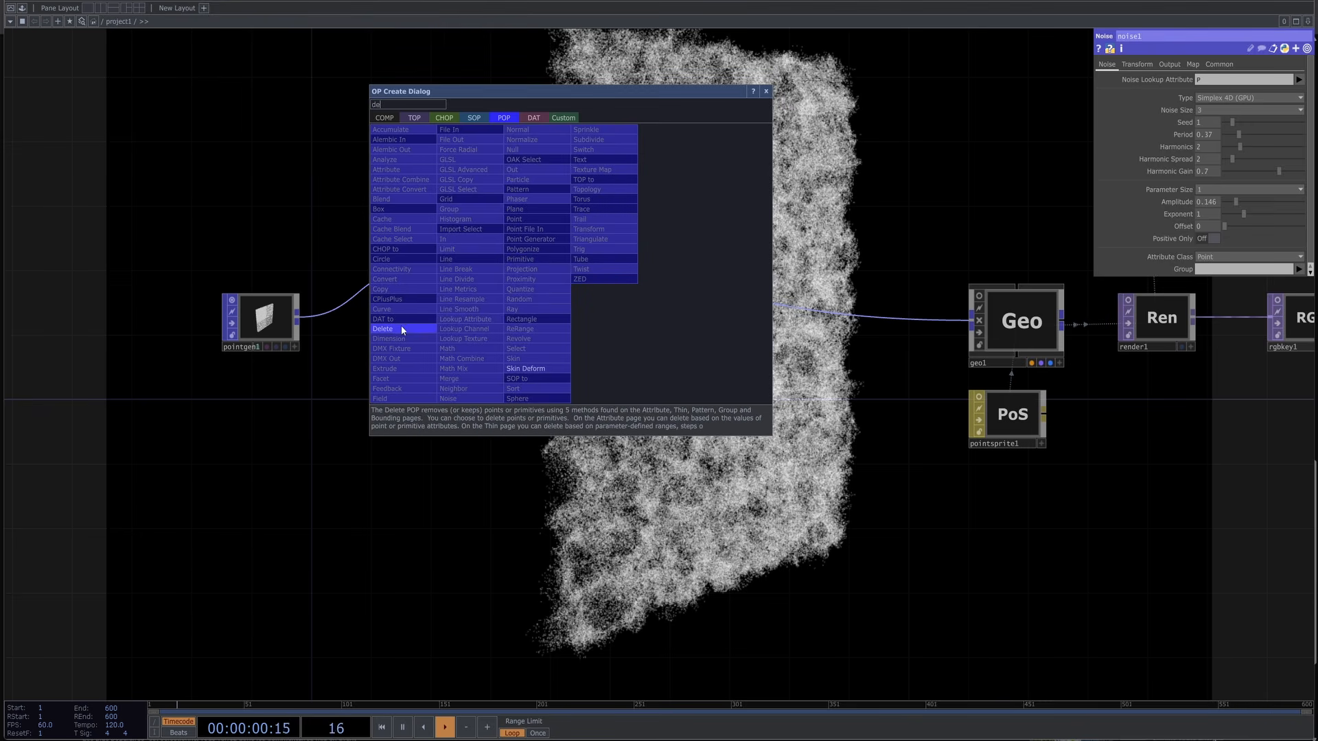
{"action": "left_click", "coordinate": [401, 326]}
{"action": "left_click", "coordinate": [578, 271]}
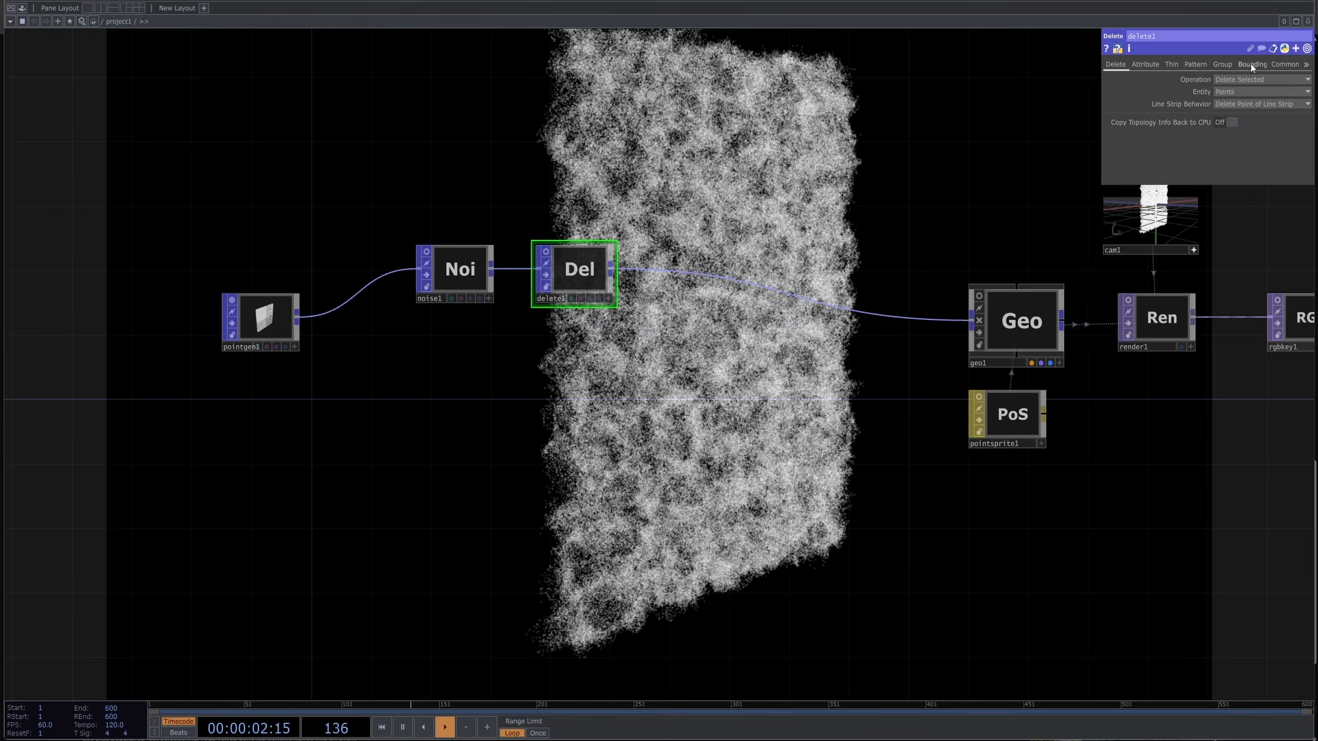
Enable a Bounding Sphere bound on the Delete POP and turn on Invert to keep only the points inside.
{"action": "left_click", "coordinate": [1251, 64]}
{"action": "left_click", "coordinate": [1231, 91]}
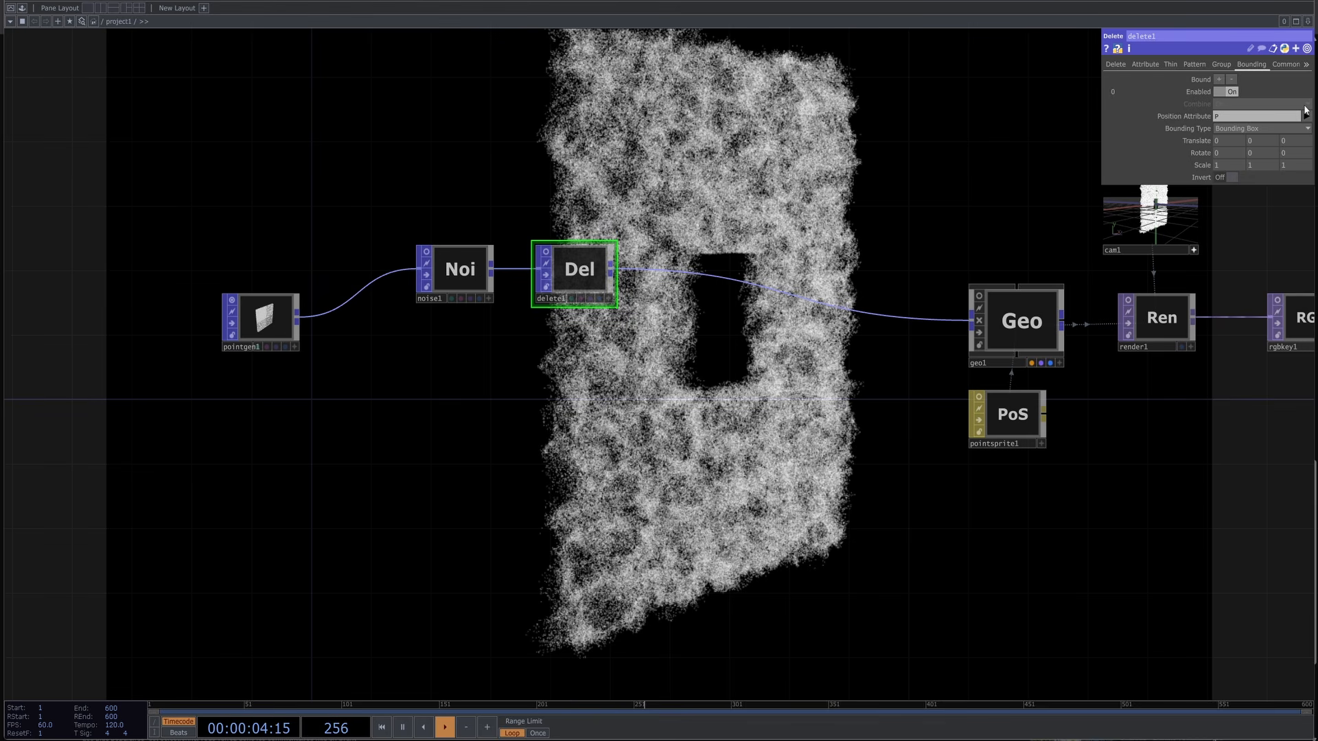
{"action": "left_click", "coordinate": [1241, 152]}
{"action": "scroll", "coordinate": [714, 343], "scroll_direction": "up", "scroll_amount": 3}
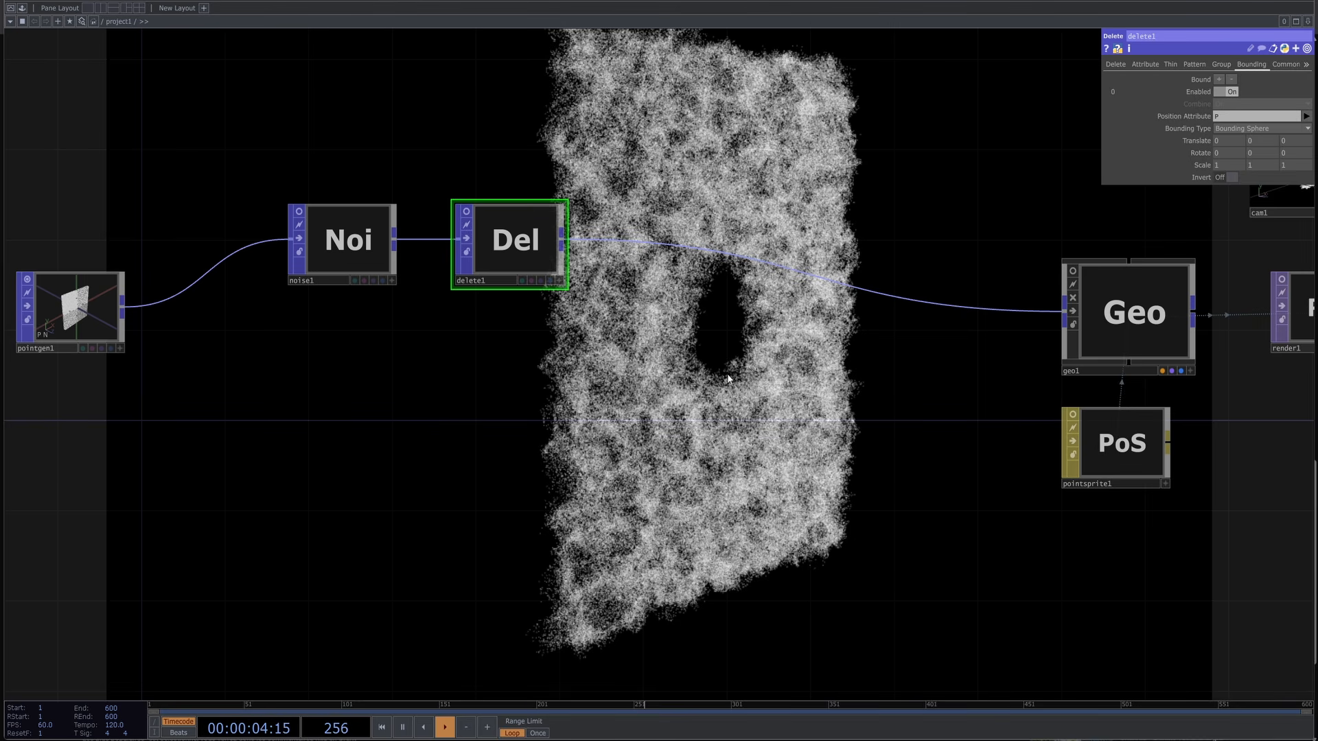
{"action": "left_click", "coordinate": [1226, 177]}
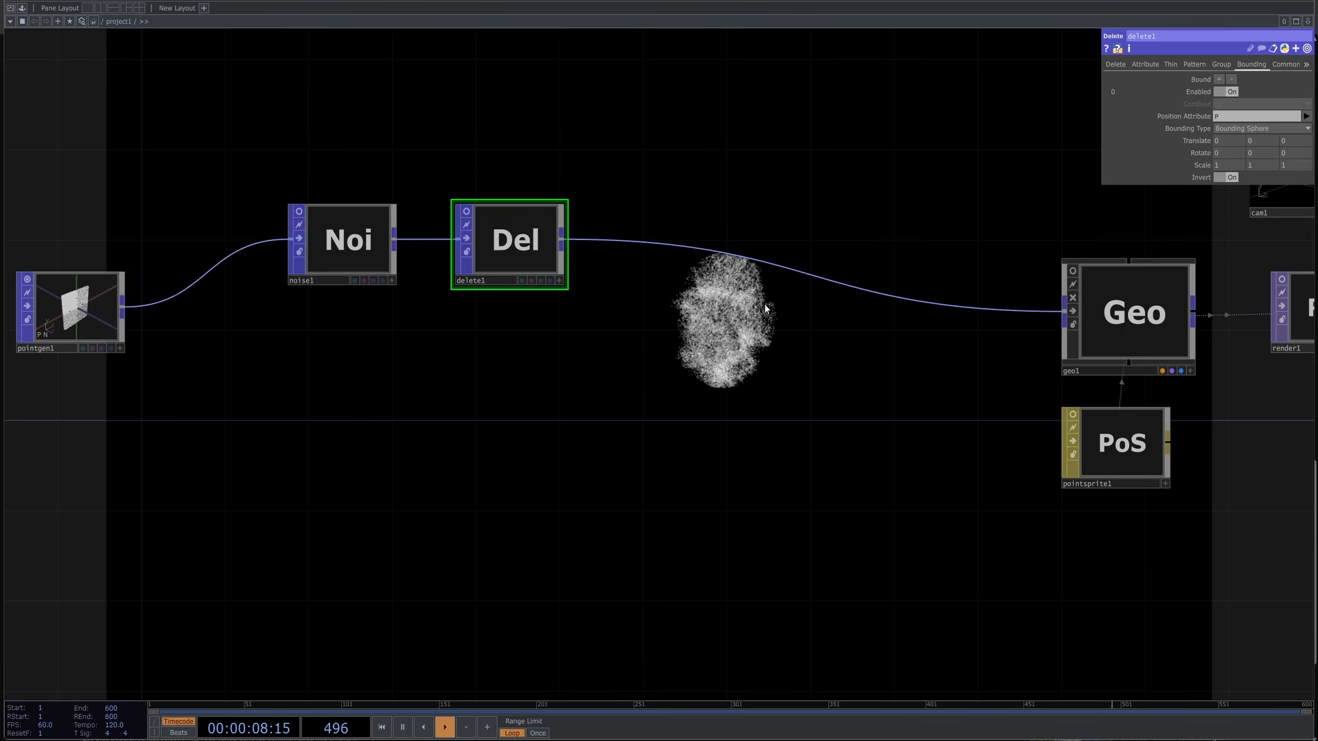
Create a second, non-inverted Delete POP below the first, fed directly by the point generator, and show both delete nodes' viewers.
{"action": "left_click_drag", "start_coordinate": [547, 259], "coordinate": [500, 393]}
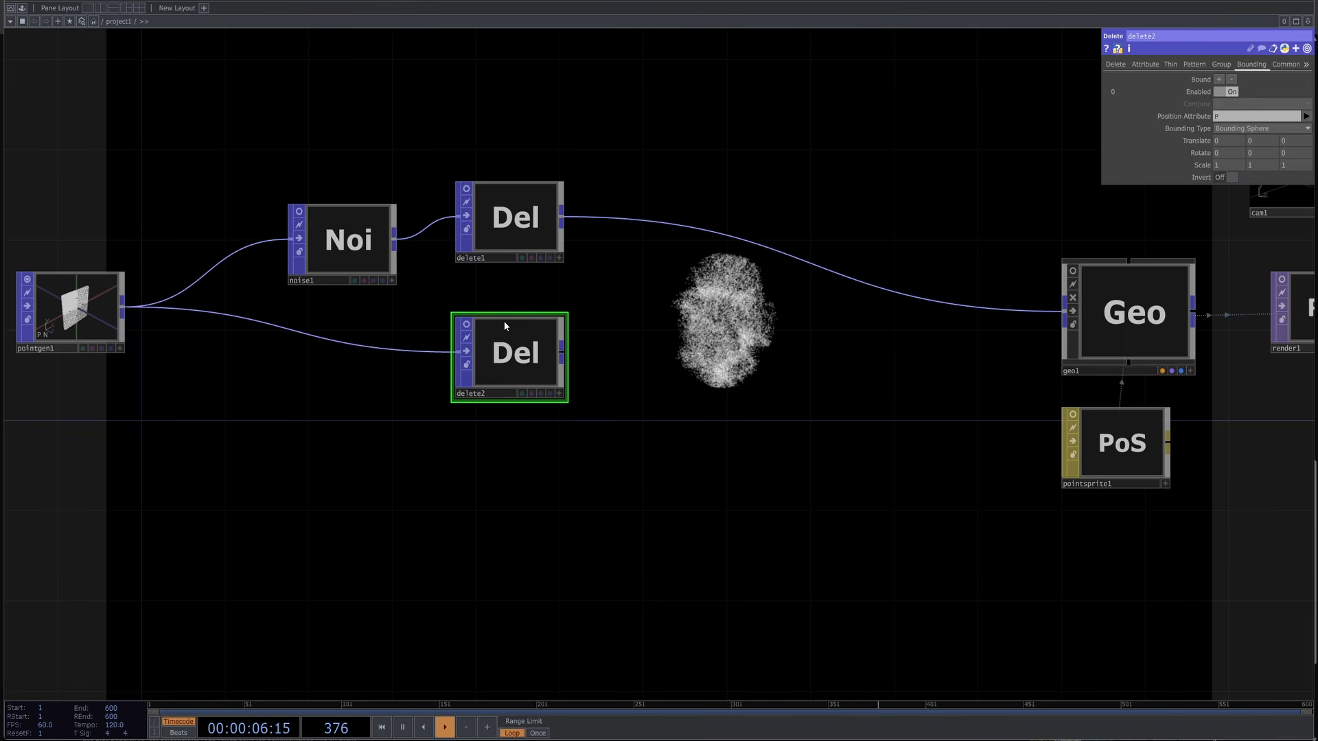
{"action": "left_click", "coordinate": [466, 327]}
{"action": "scroll", "coordinate": [469, 341], "scroll_direction": "up", "scroll_amount": 10}
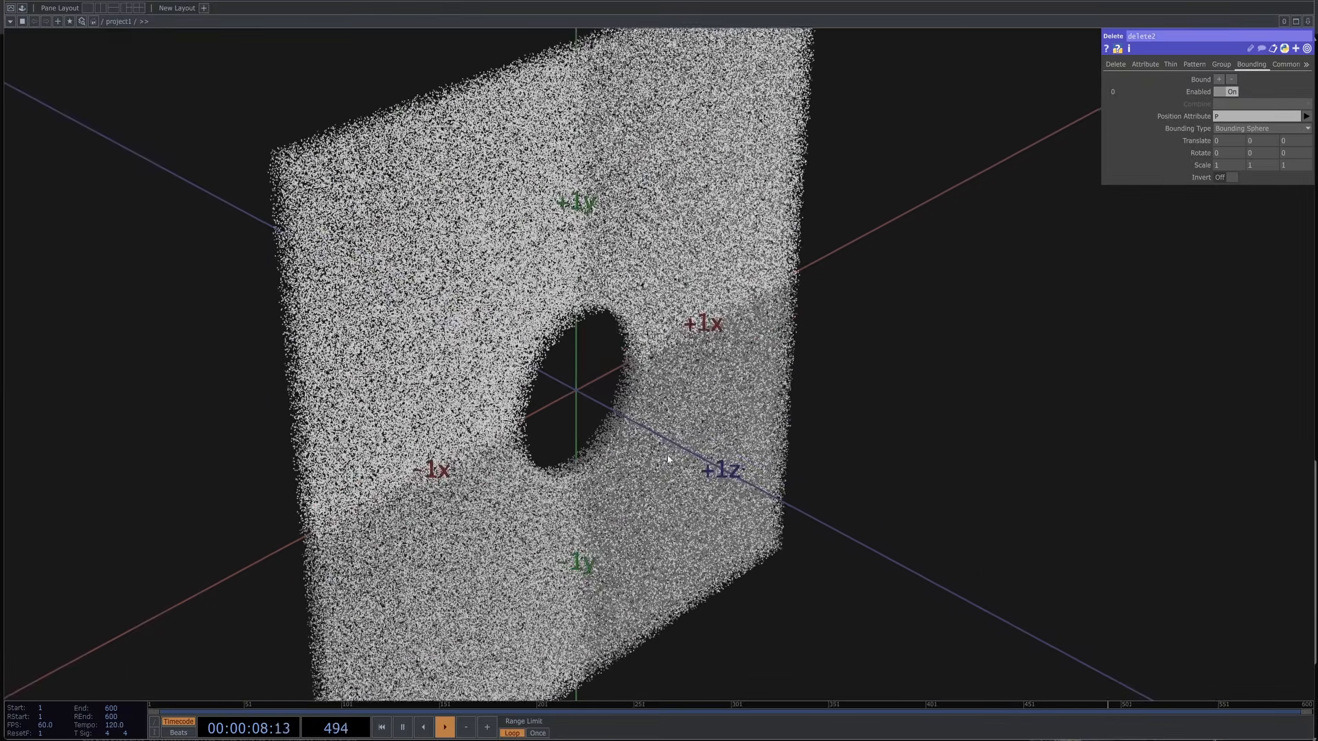
{"action": "scroll", "coordinate": [588, 350], "scroll_direction": "down", "scroll_amount": 8}
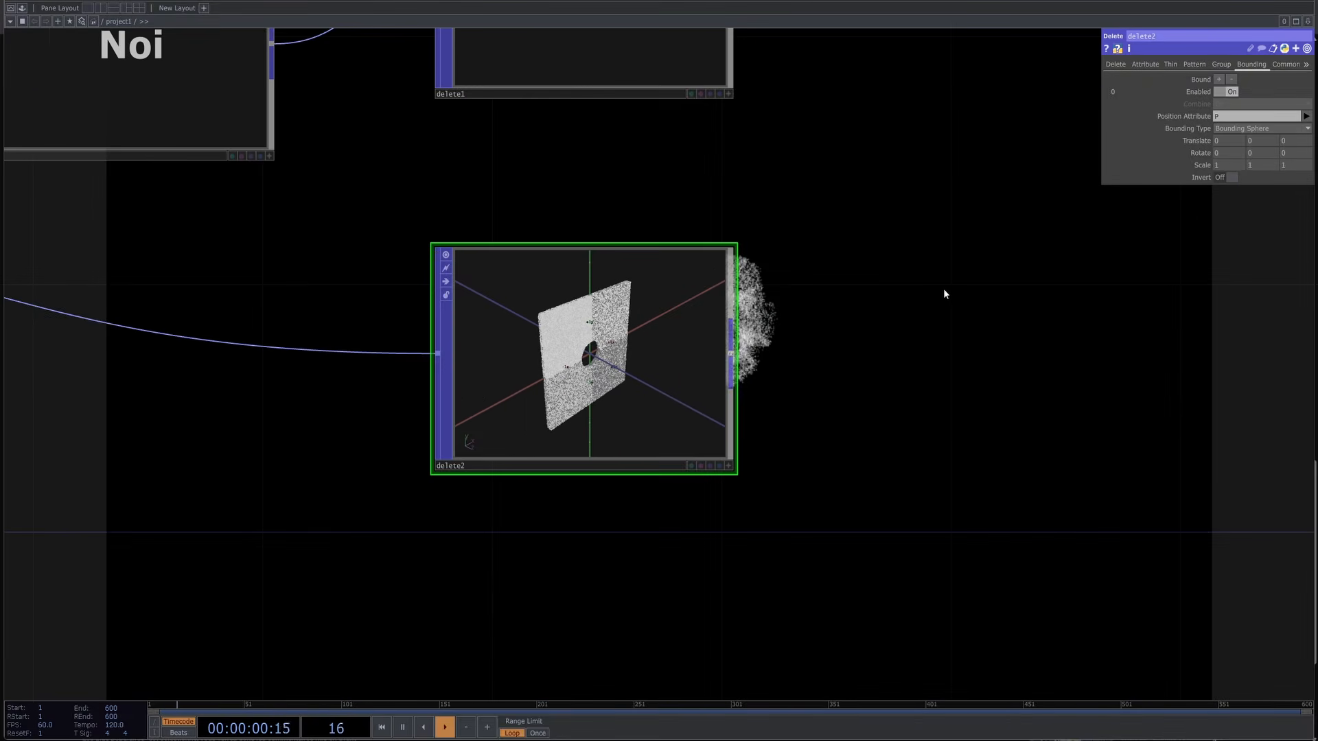
{"action": "left_click_drag", "start_coordinate": [944, 293], "coordinate": [960, 510]}
{"action": "left_click", "coordinate": [461, 101]}
{"action": "scroll", "coordinate": [672, 234], "scroll_direction": "up", "scroll_amount": 1}
{"action": "scroll", "coordinate": [672, 234], "scroll_direction": "down", "scroll_amount": 5}
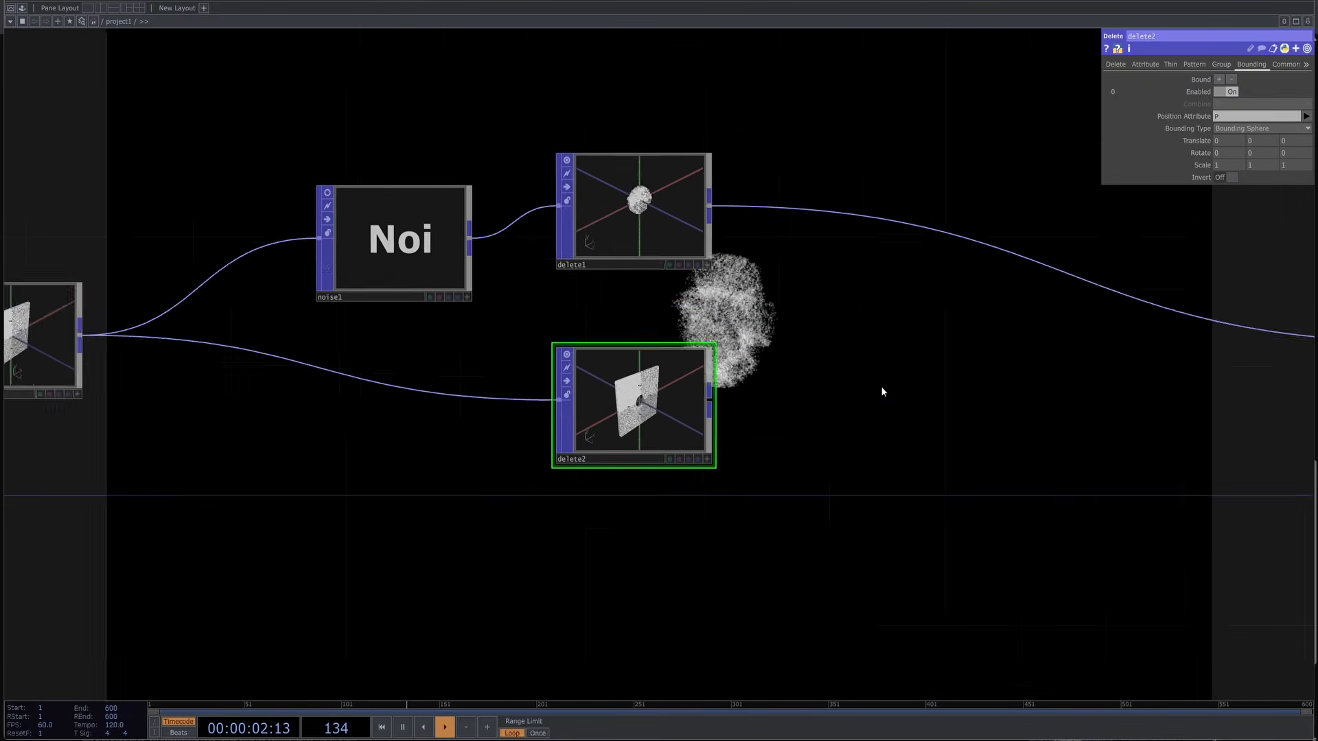
Insert a Merge POP between the first delete node and the Geometry component, and connect the second delete node to it.
{"action": "left_click_drag", "start_coordinate": [880, 386], "coordinate": [740, 167]}
{"action": "scroll", "coordinate": [740, 166], "scroll_direction": "down", "scroll_amount": 2}
{"action": "right_click", "coordinate": [696, 171]}
{"action": "left_click", "coordinate": [727, 159]}
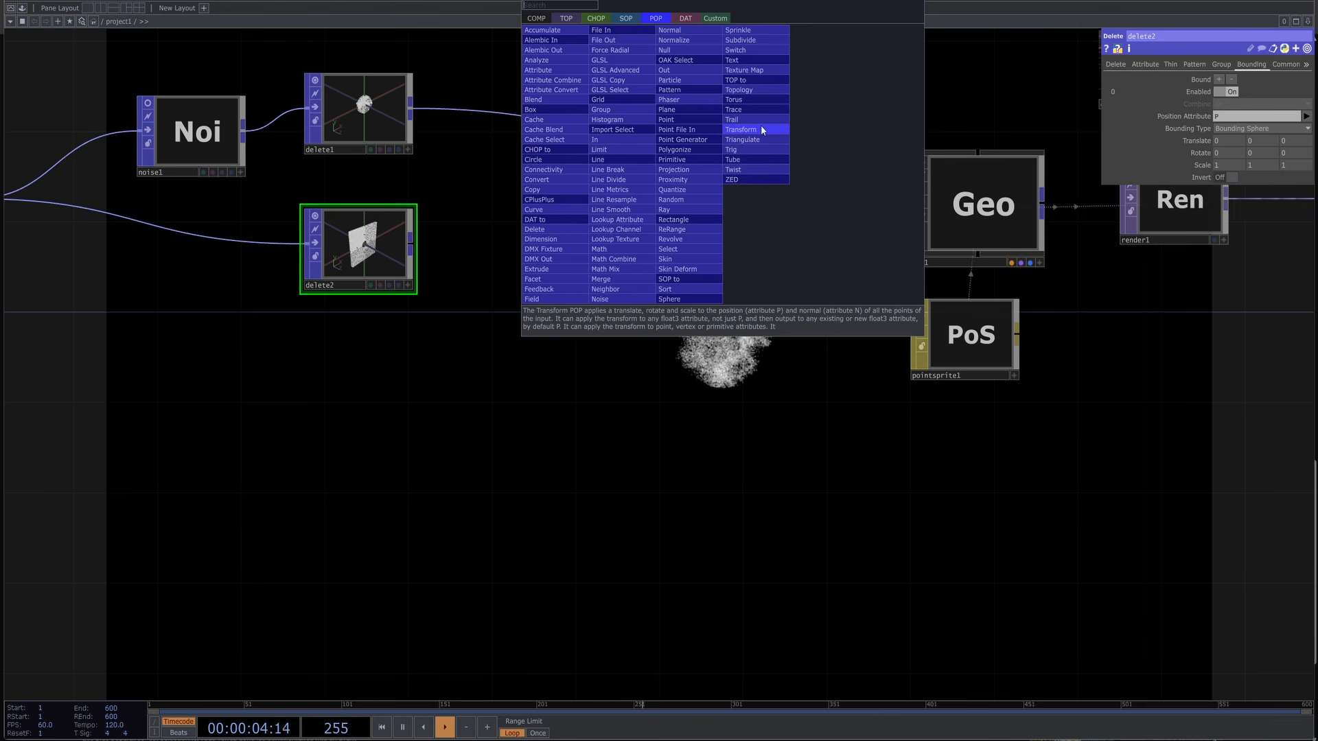
{"action": "type", "text": "merge"}
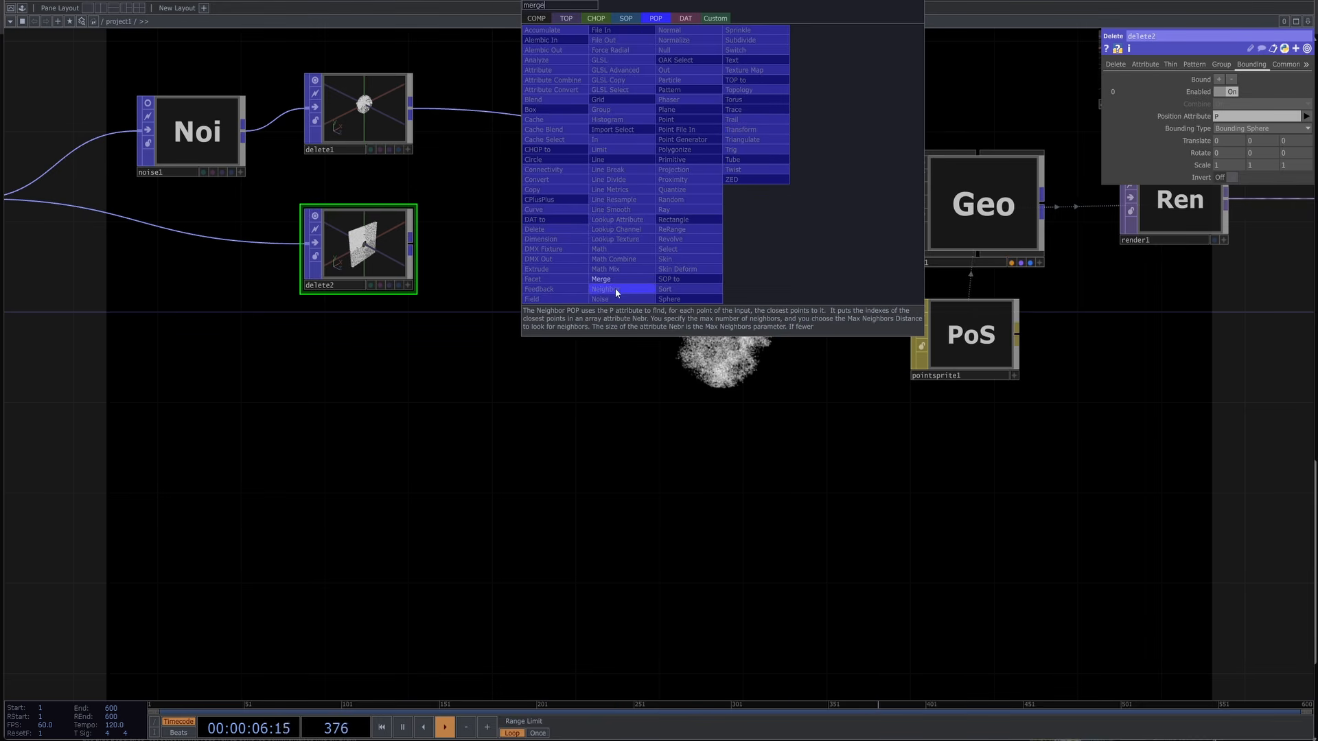
{"action": "left_click", "coordinate": [607, 282]}
{"action": "left_click", "coordinate": [553, 228]}
{"action": "left_click_drag", "start_coordinate": [410, 243], "coordinate": [645, 264]}
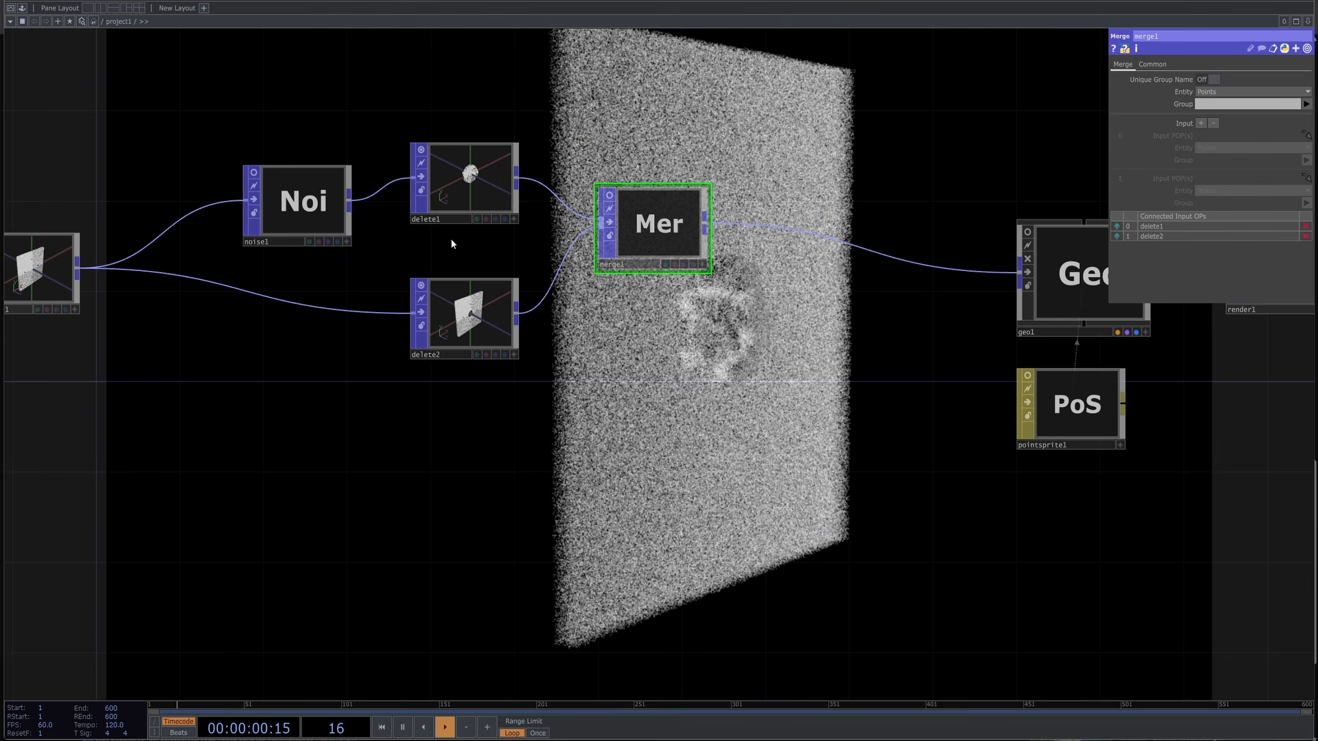
Delete the noise, both delete nodes and the merge node between the point generator and the Geometry component.
{"action": "scroll", "coordinate": [491, 315], "scroll_direction": "up", "scroll_amount": 5}
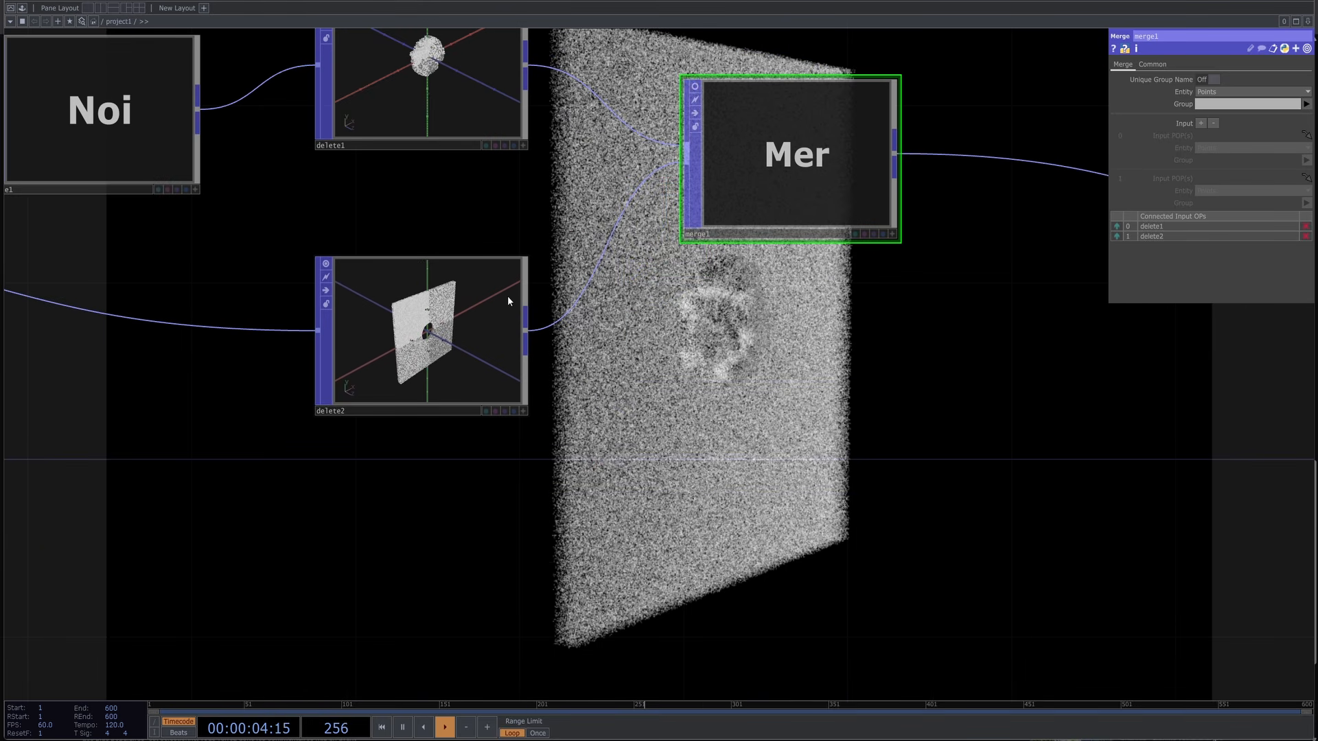
{"action": "scroll", "coordinate": [549, 302], "scroll_direction": "down", "scroll_amount": 6}
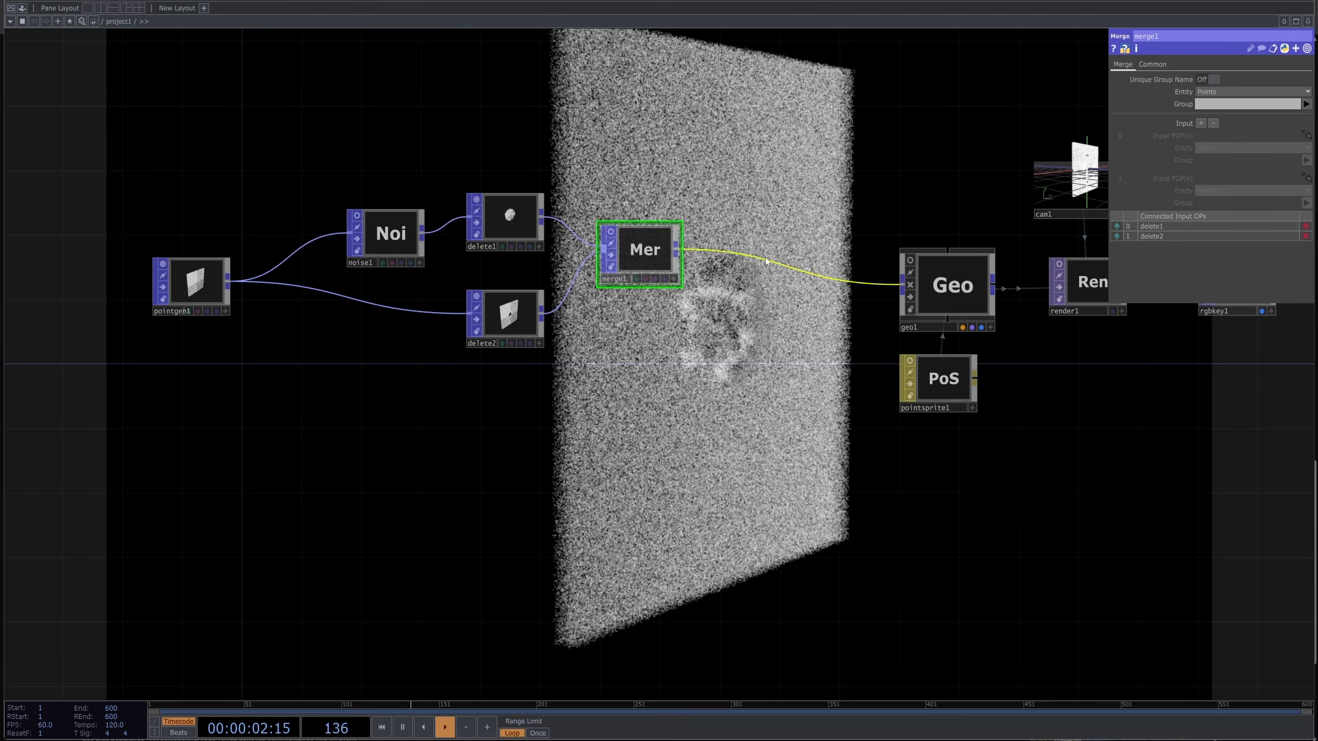
{"action": "scroll", "coordinate": [740, 254], "scroll_direction": "down", "scroll_amount": 4}
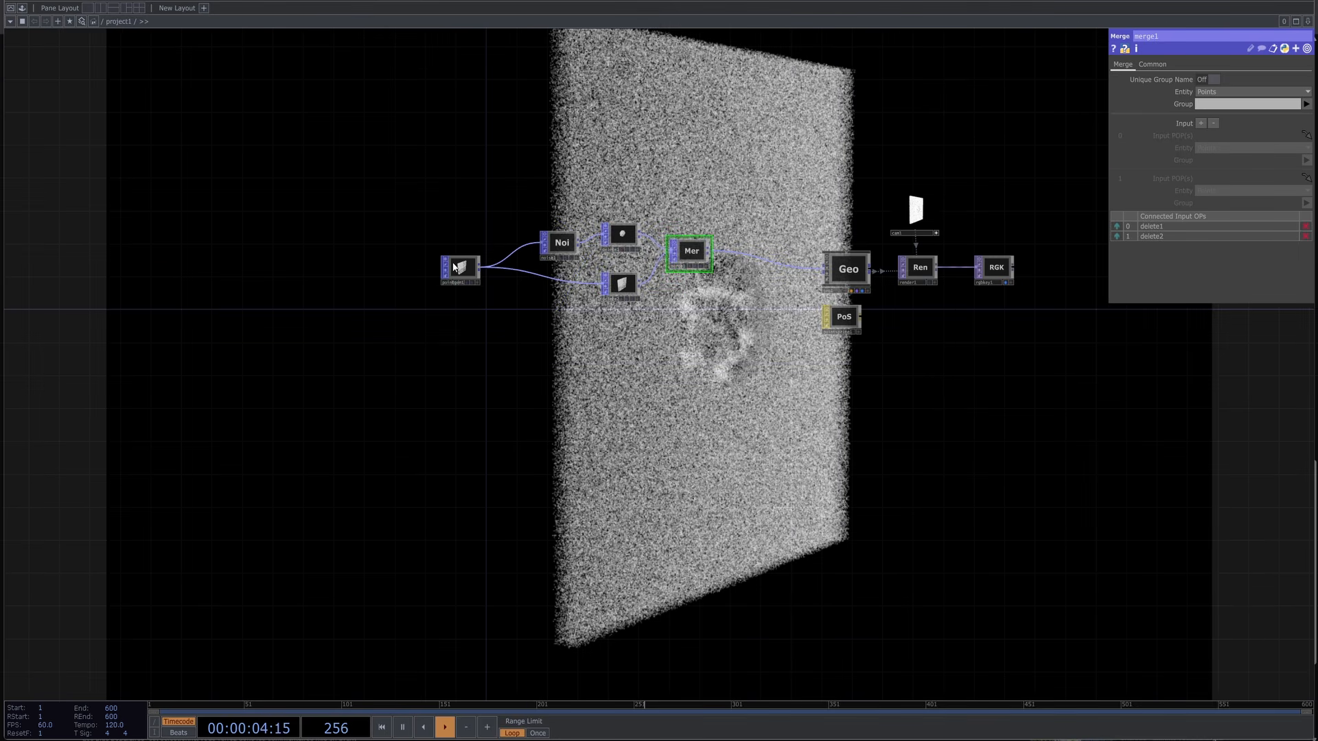
{"action": "left_click_drag", "start_coordinate": [468, 269], "coordinate": [383, 266]}
{"action": "scroll", "coordinate": [563, 269], "scroll_direction": "up", "scroll_amount": 3}
{"action": "left_click_drag", "start_coordinate": [494, 144], "coordinate": [782, 391]}
{"action": "key", "text": "Delete"}
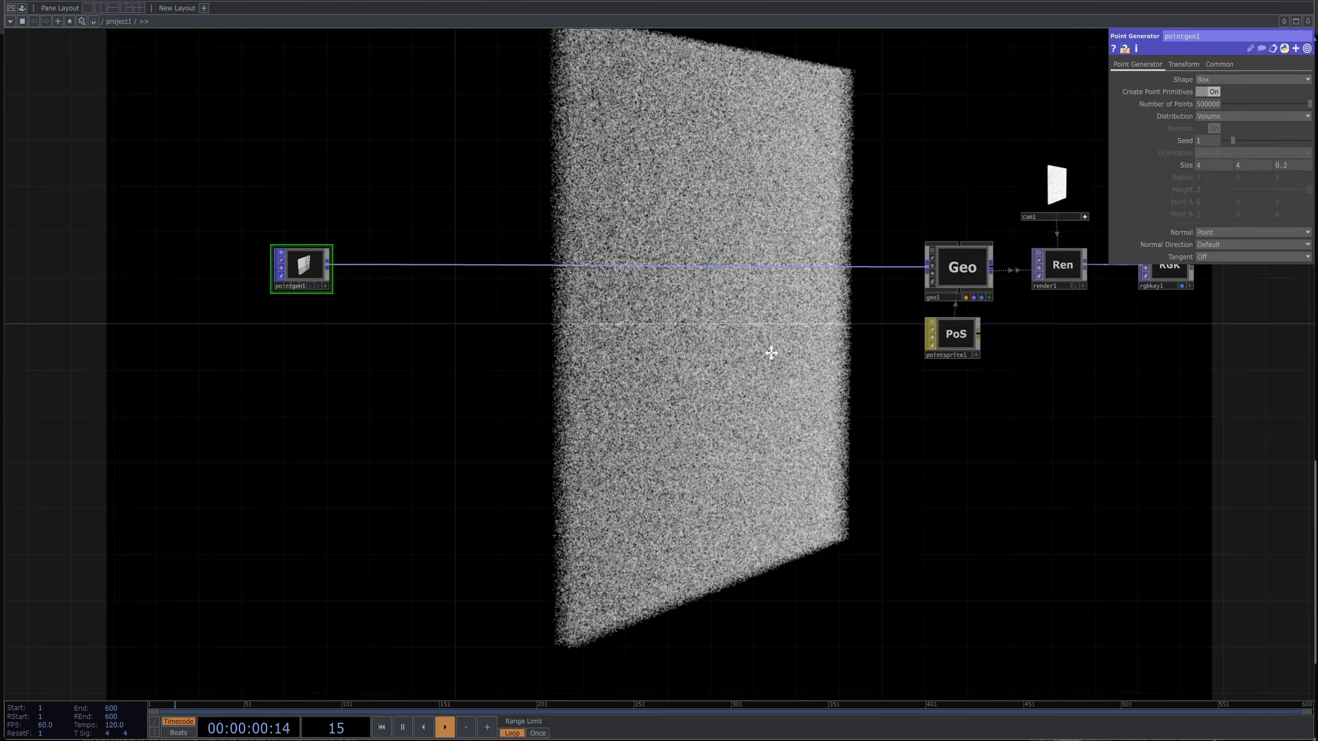
Insert a Field POP between the point generator and the Geometry component, and look over its transform and output parameters.
{"action": "right_click", "coordinate": [650, 306]}
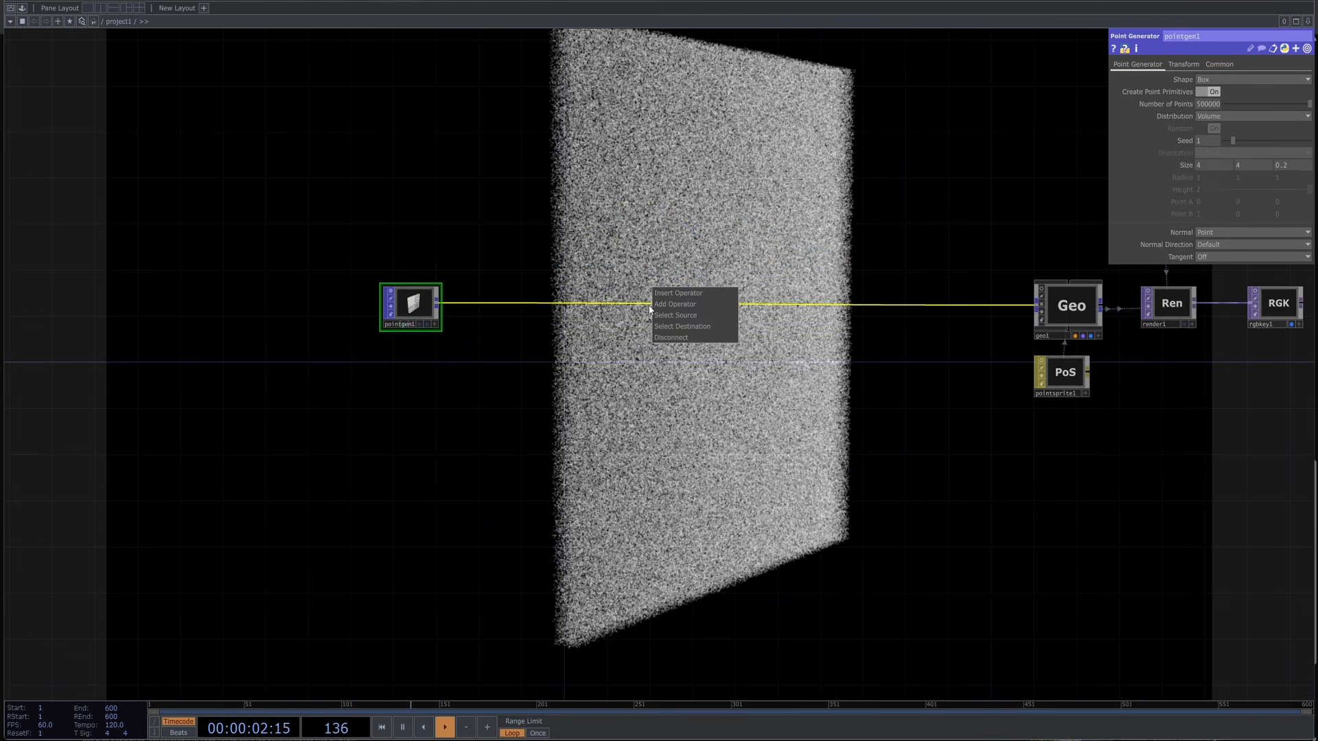
{"action": "left_click", "coordinate": [681, 292]}
{"action": "type", "text": "fie"}
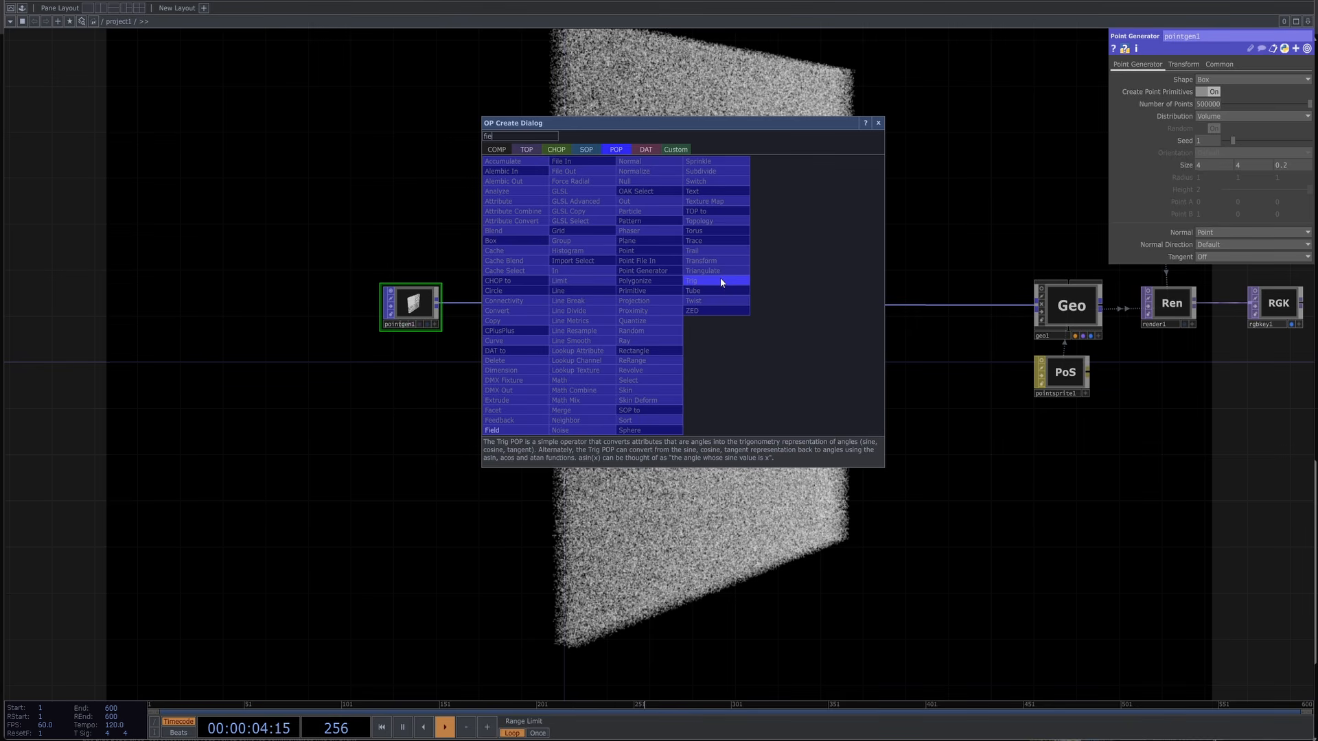
{"action": "left_click", "coordinate": [526, 431]}
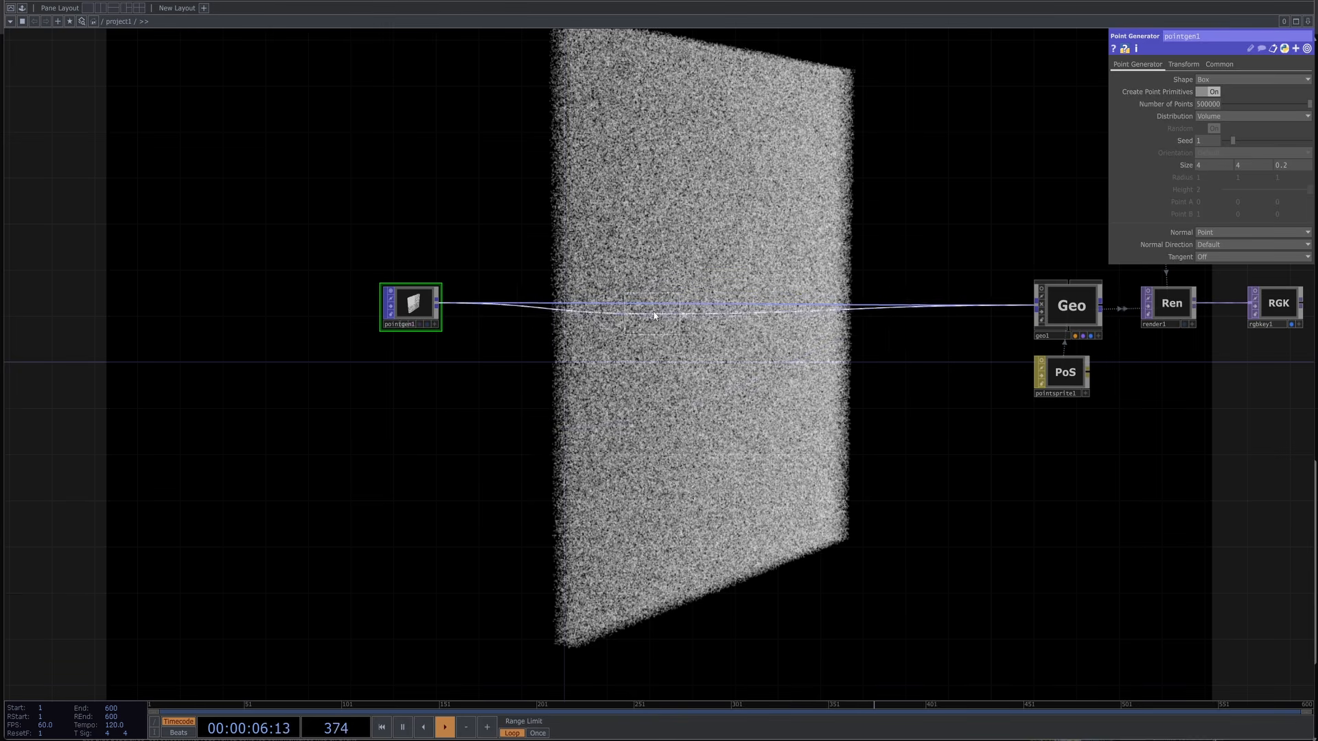
{"action": "left_click", "coordinate": [657, 307]}
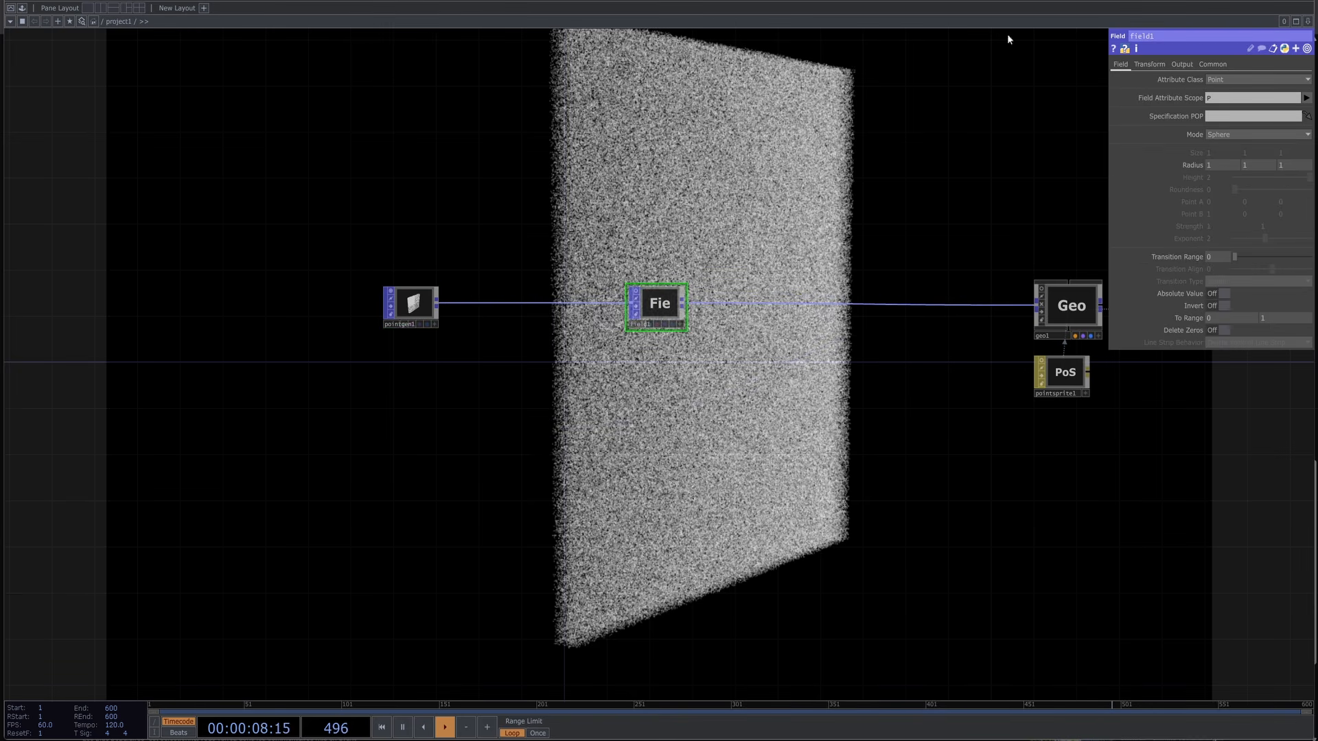
{"action": "left_click", "coordinate": [1159, 65]}
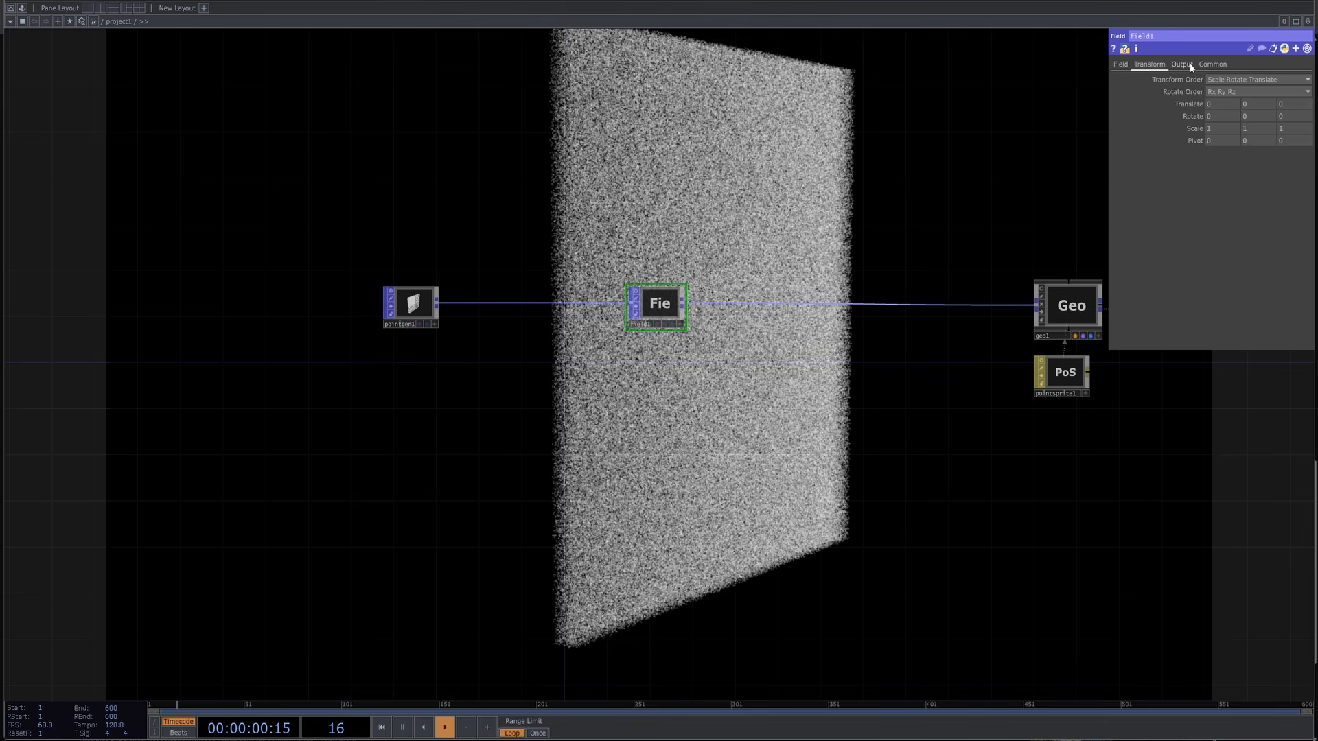
{"action": "left_click", "coordinate": [1191, 66]}
{"action": "left_click", "coordinate": [1120, 65]}
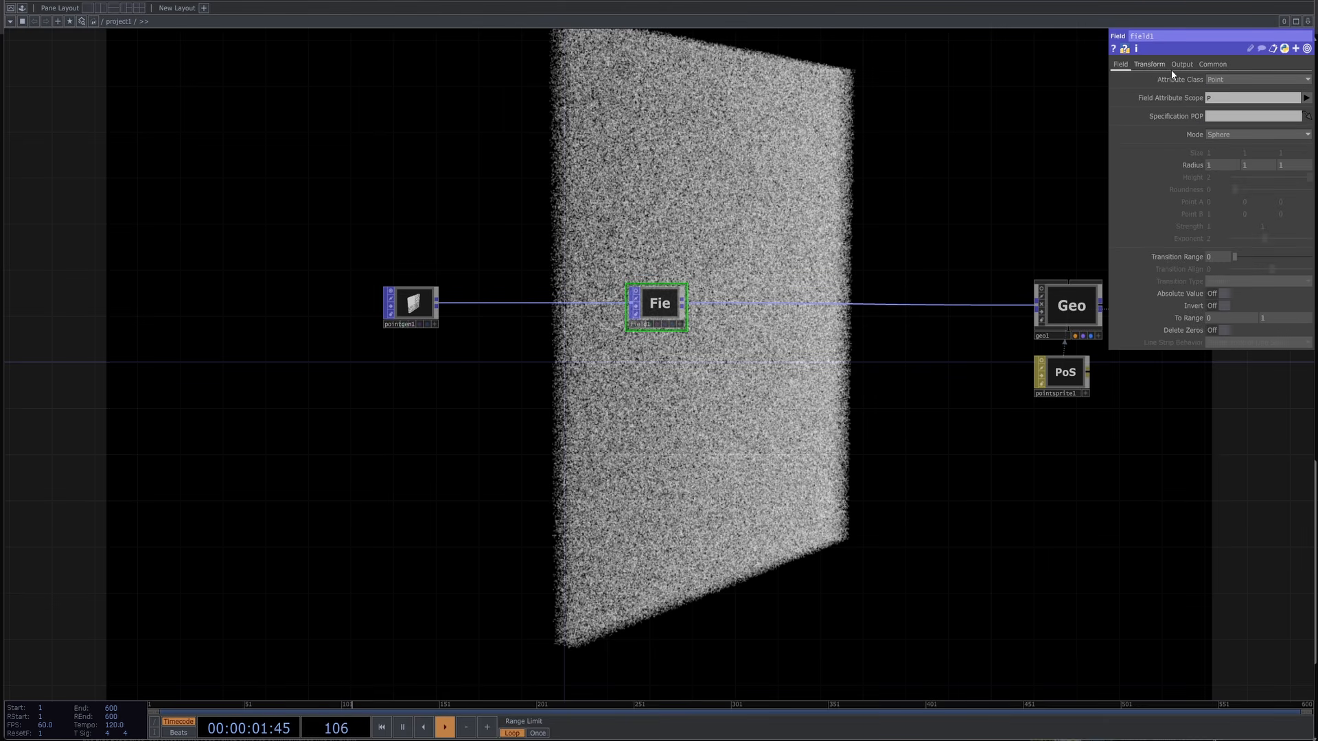
Look over the Field POP's available shape modes, keeping Sphere, and turn on the node's viewer.
{"action": "left_click", "coordinate": [1212, 135]}
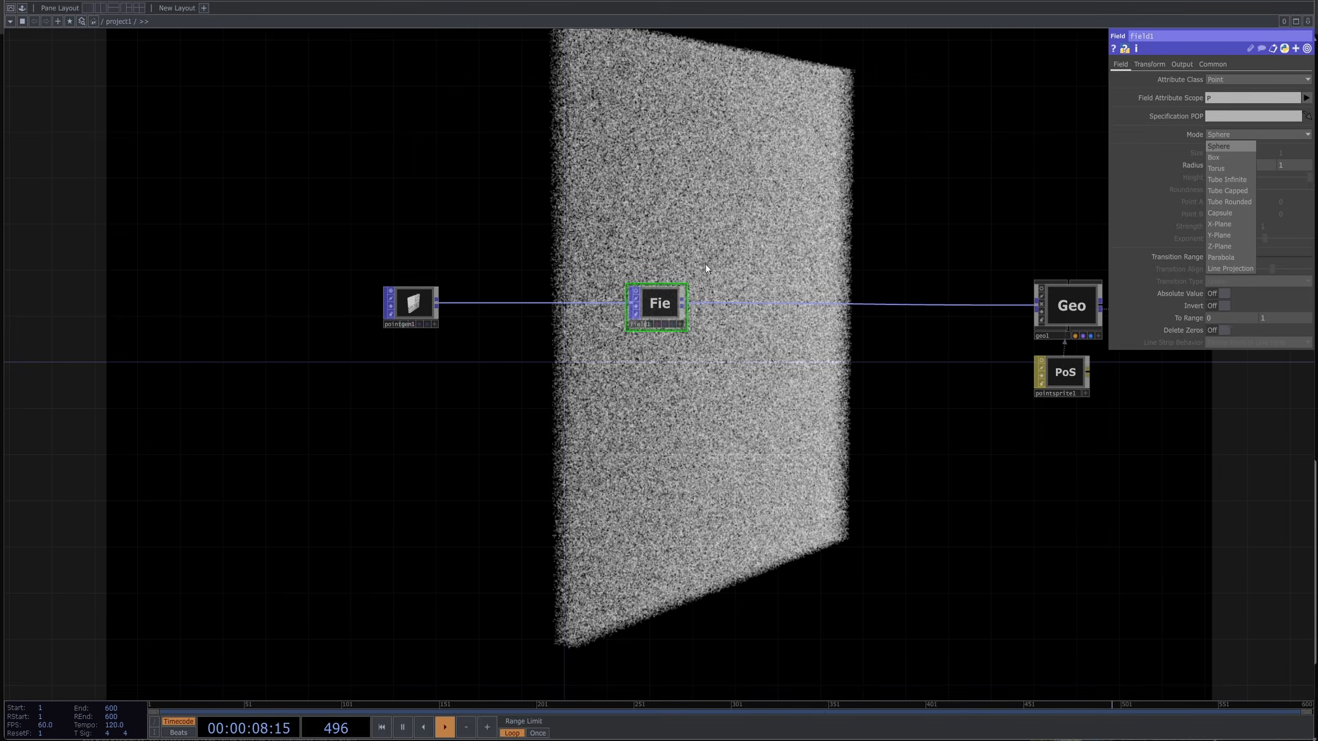
{"action": "left_click", "coordinate": [697, 241]}
{"action": "scroll", "coordinate": [697, 344], "scroll_direction": "up", "scroll_amount": 3}
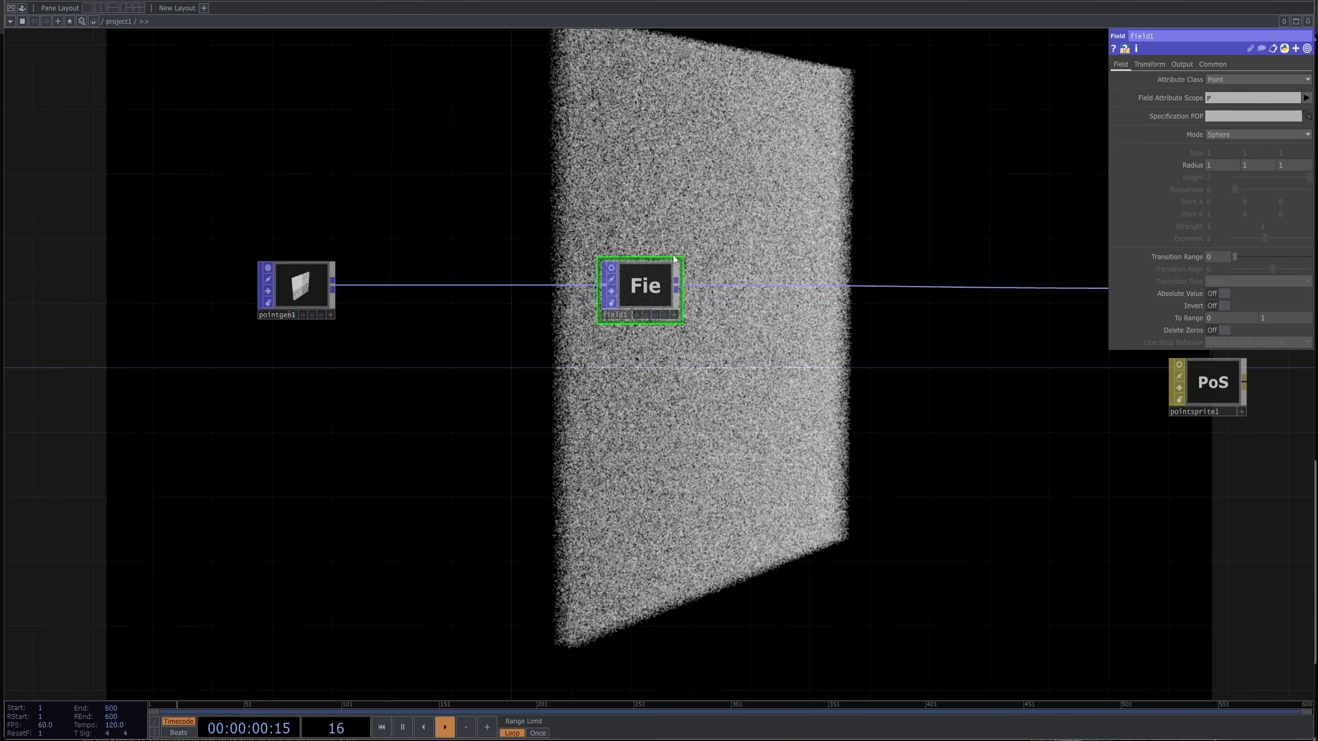
{"action": "scroll", "coordinate": [677, 279], "scroll_direction": "up", "scroll_amount": 4}
{"action": "left_click", "coordinate": [665, 342]}
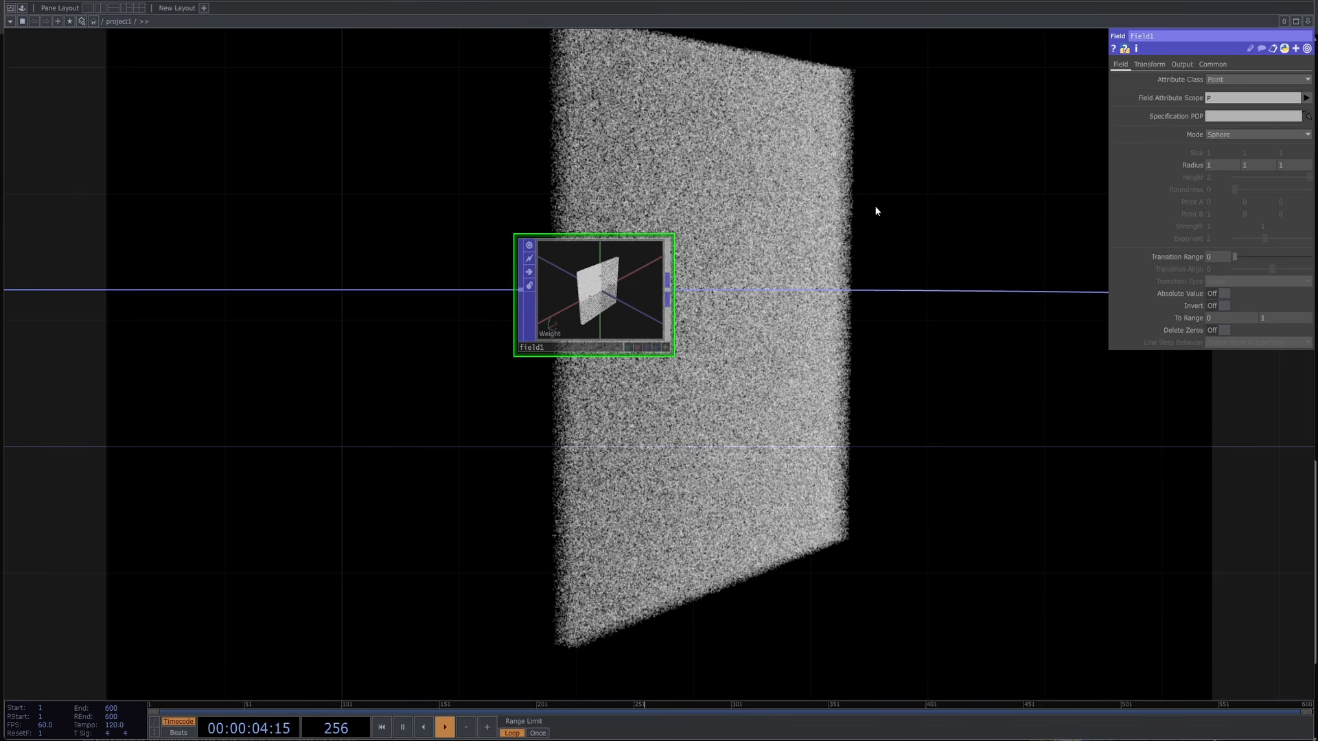
{"action": "scroll", "coordinate": [879, 207], "scroll_direction": "down", "scroll_amount": 3}
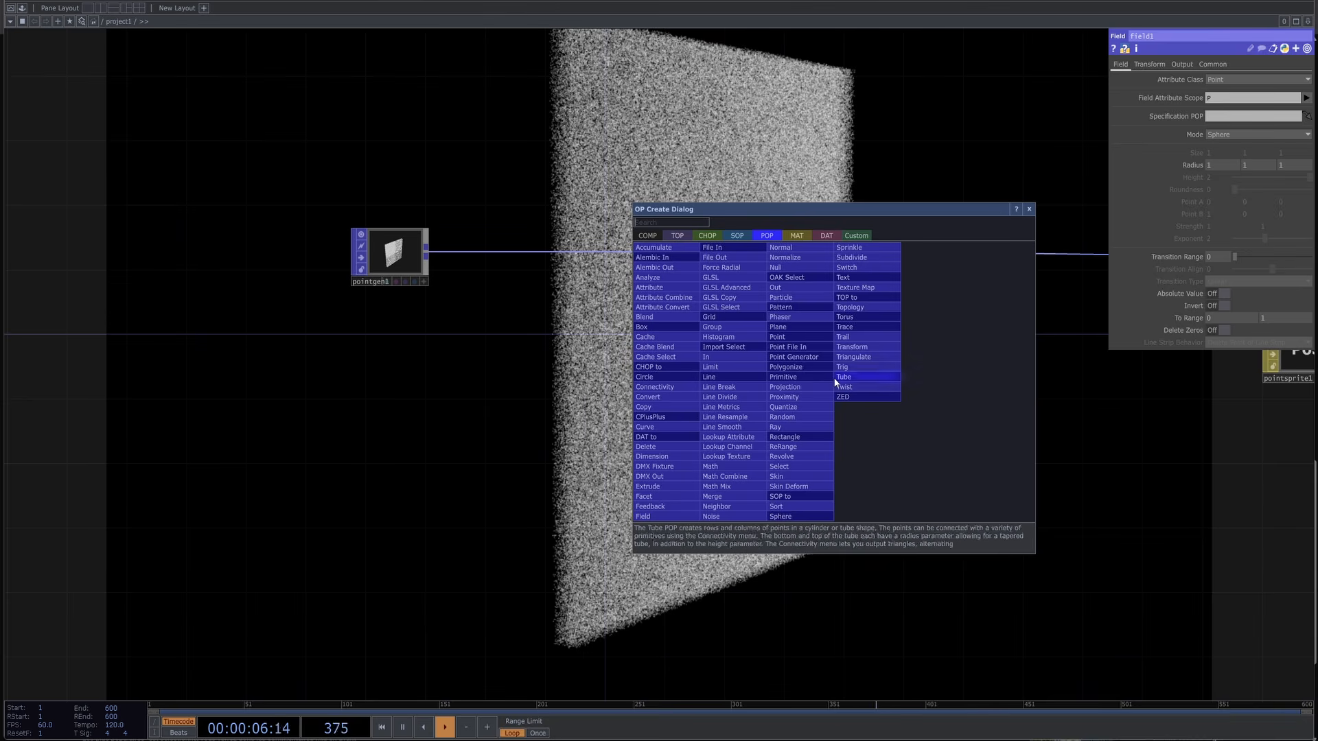
{"action": "key", "text": "Tab"}
{"action": "left_click", "coordinate": [826, 236]}
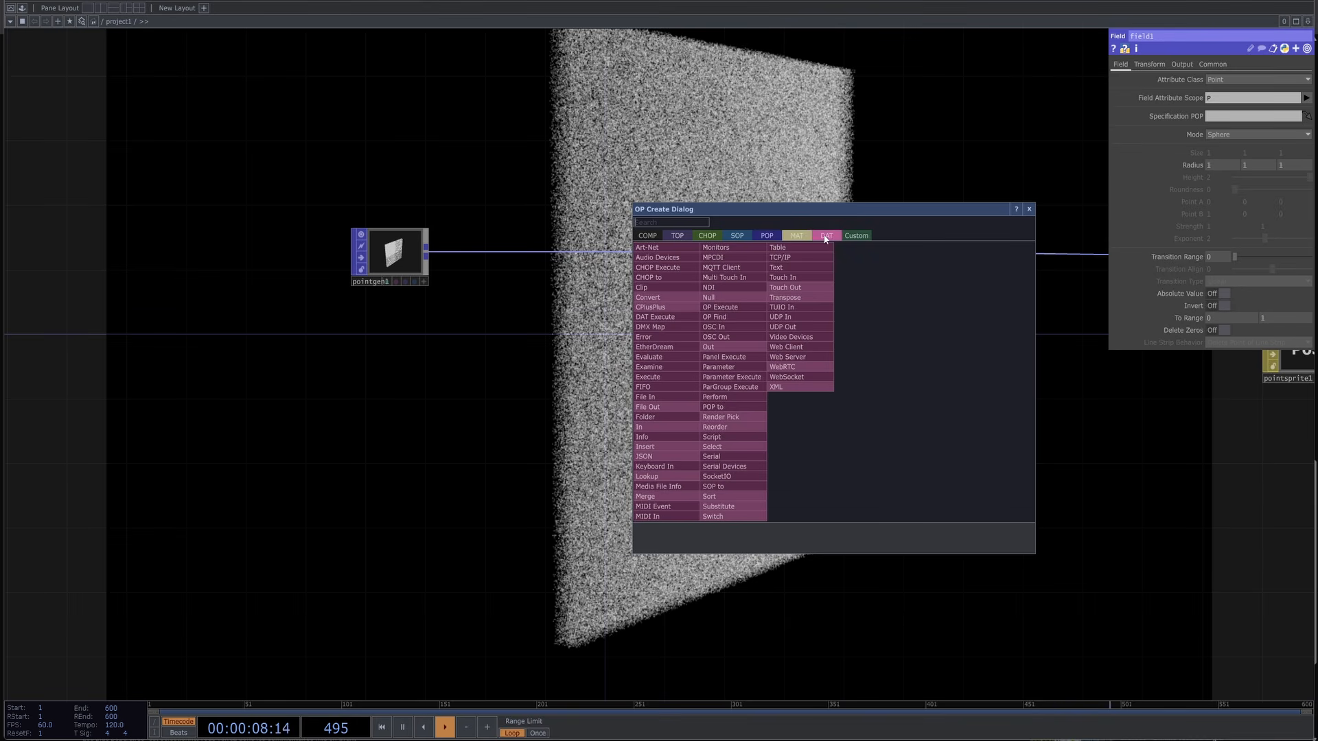
{"action": "left_click", "coordinate": [1030, 210]}
Attach a POP to DAT to the Field POP's output, place it below the node, and activate its viewer.
{"action": "right_click", "coordinate": [773, 247]}
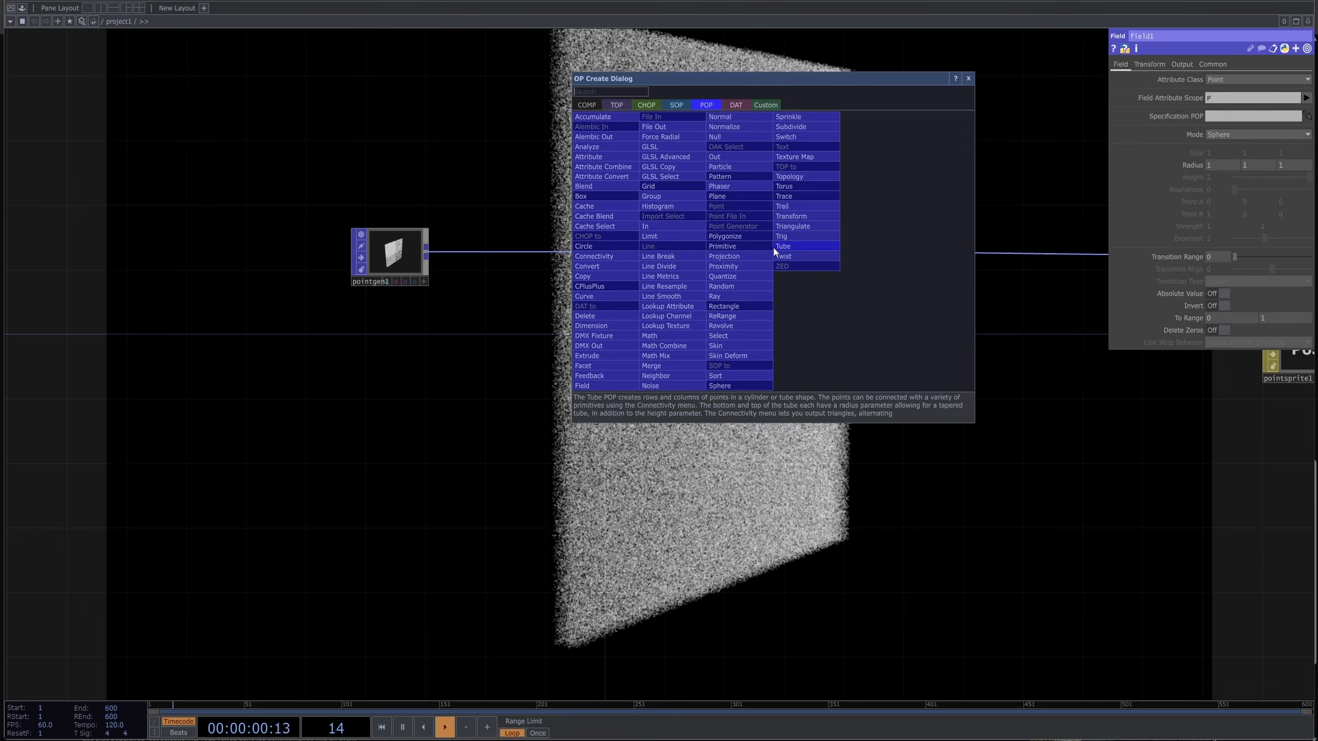
{"action": "left_click", "coordinate": [766, 104]}
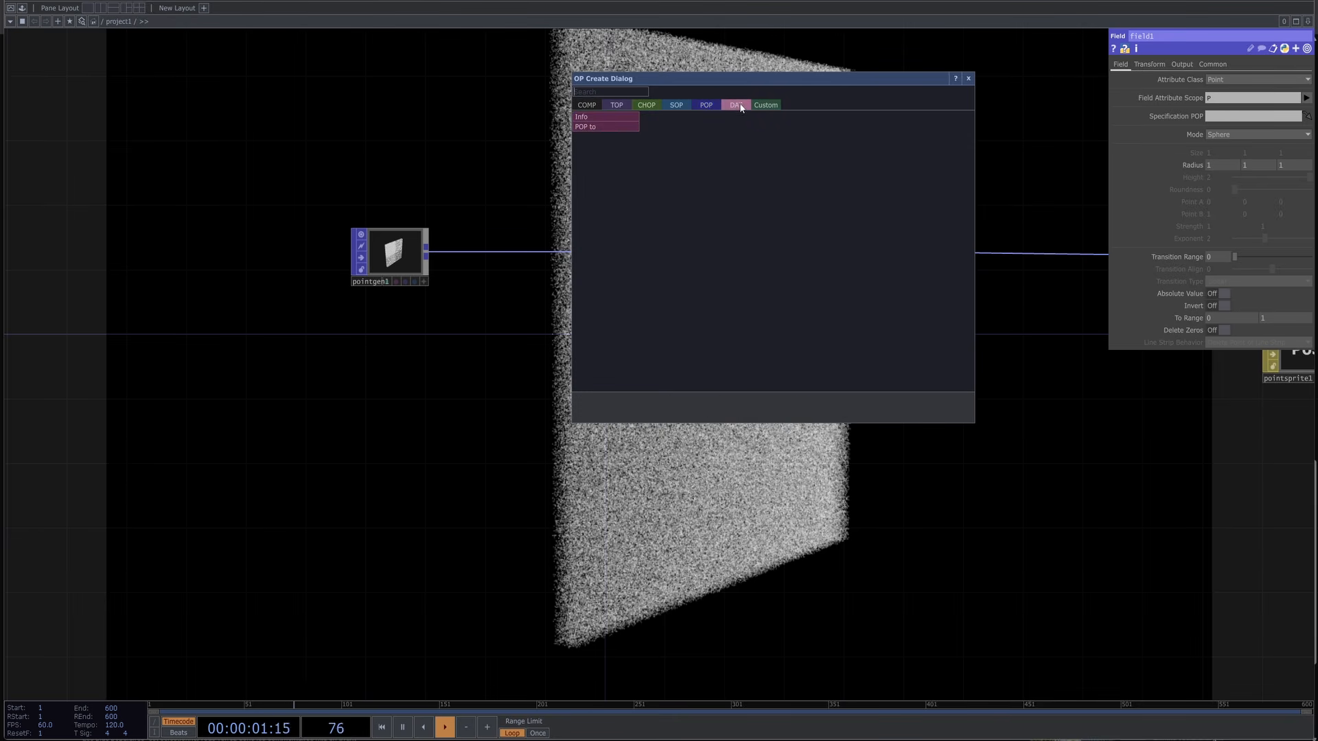
{"action": "left_click", "coordinate": [602, 129]}
{"action": "left_click", "coordinate": [717, 393]}
{"action": "scroll", "coordinate": [722, 371], "scroll_direction": "up", "scroll_amount": 5}
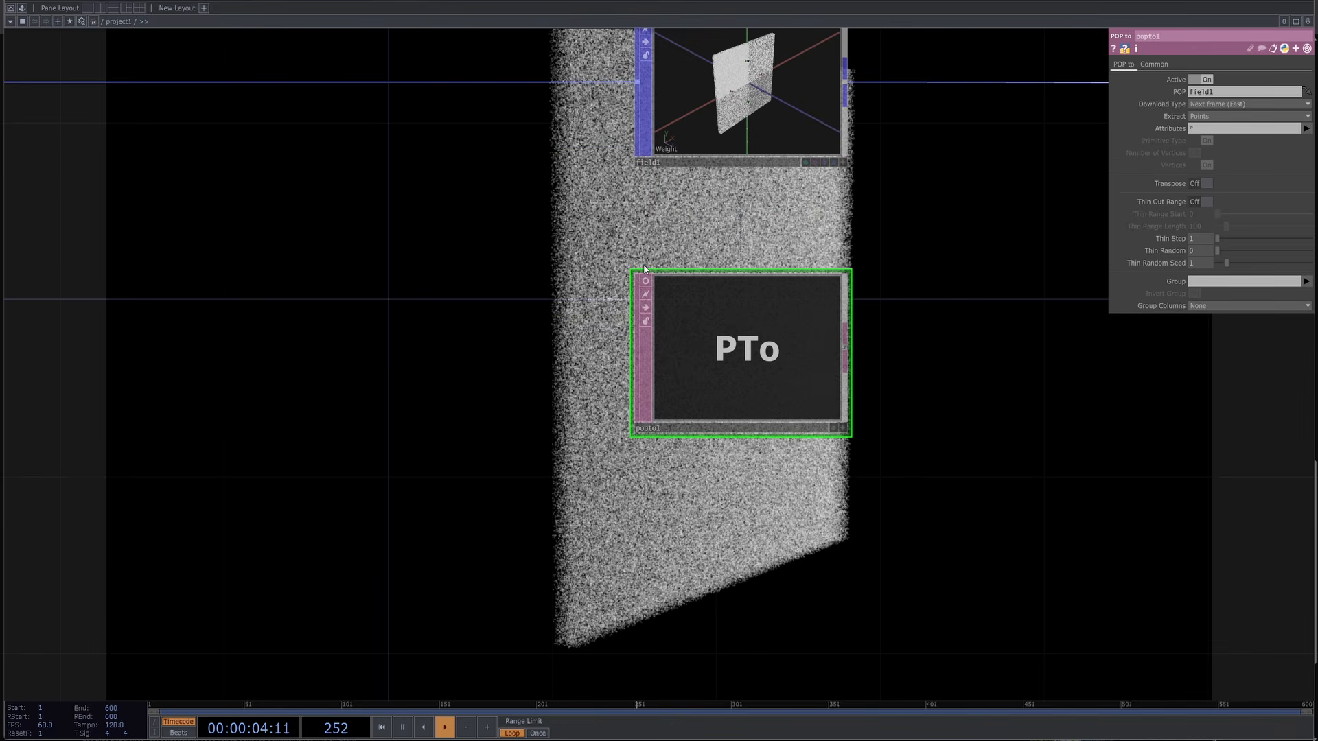
{"action": "left_click", "coordinate": [644, 283]}
Examine the Weight column in the POP to DAT's table of point attributes.
{"action": "scroll", "coordinate": [728, 252], "scroll_direction": "up", "scroll_amount": 5}
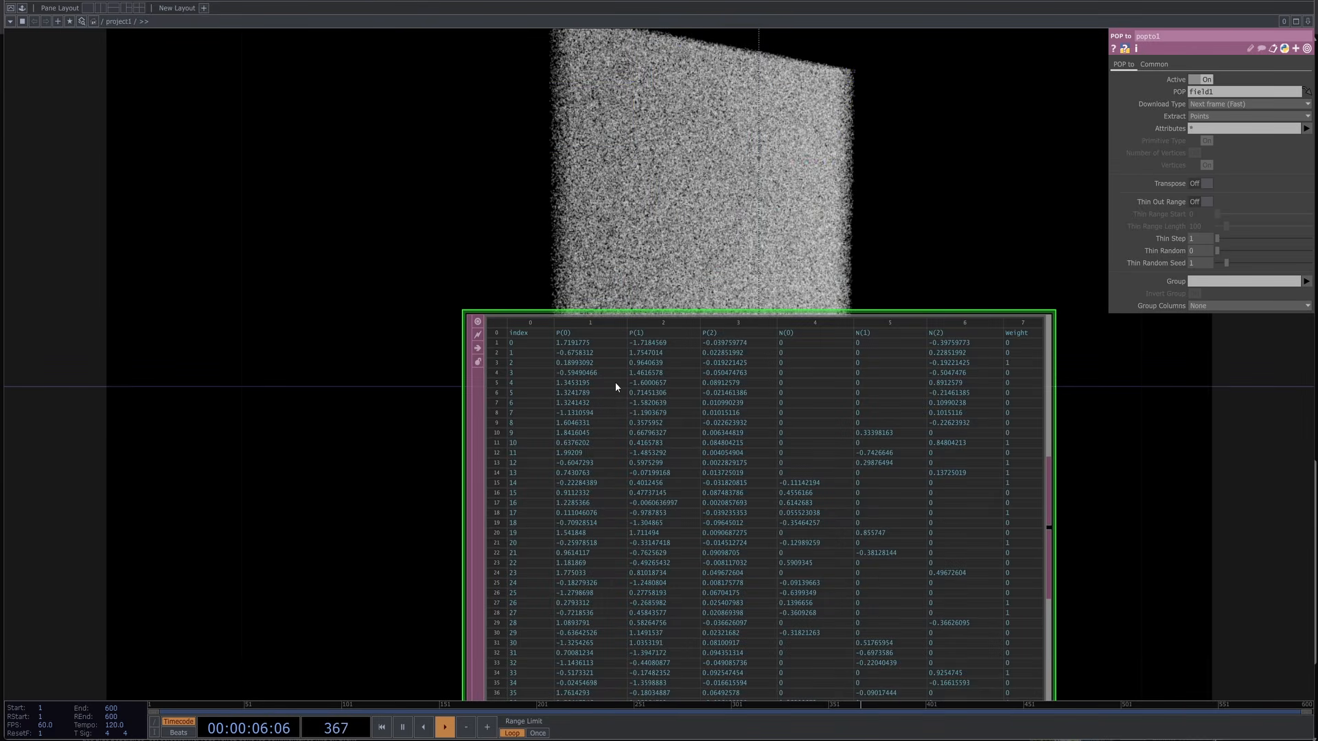
{"action": "scroll", "coordinate": [902, 281], "scroll_direction": "up", "scroll_amount": 4}
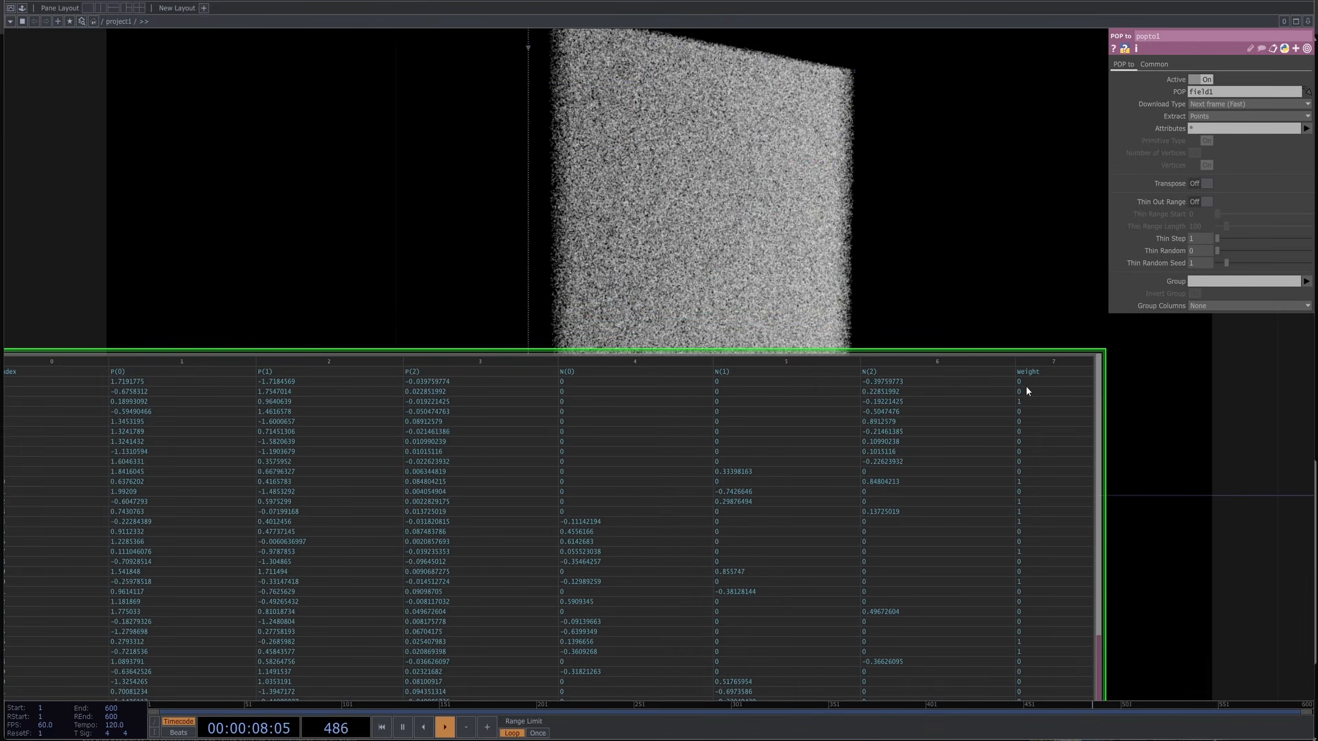
{"action": "left_click_drag", "start_coordinate": [888, 208], "coordinate": [854, 128]}
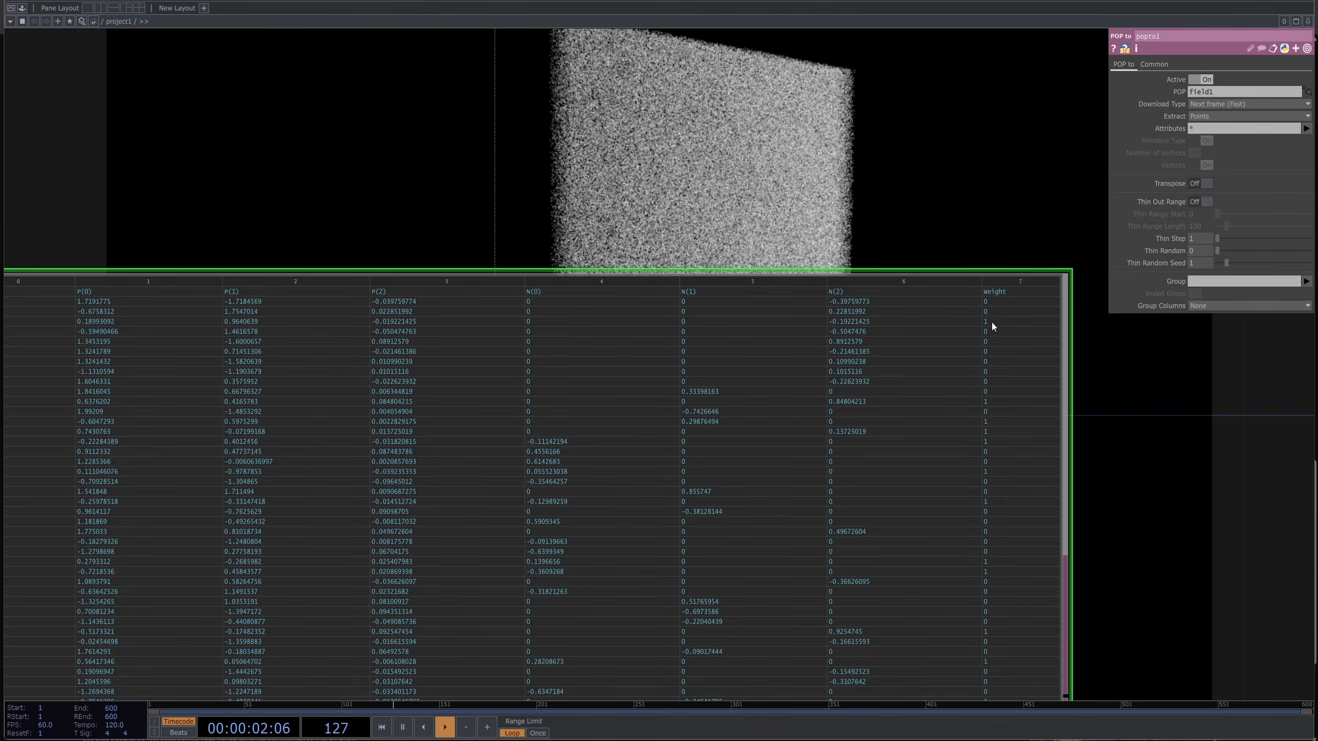
{"action": "scroll", "coordinate": [995, 537], "scroll_direction": "down", "scroll_amount": 5}
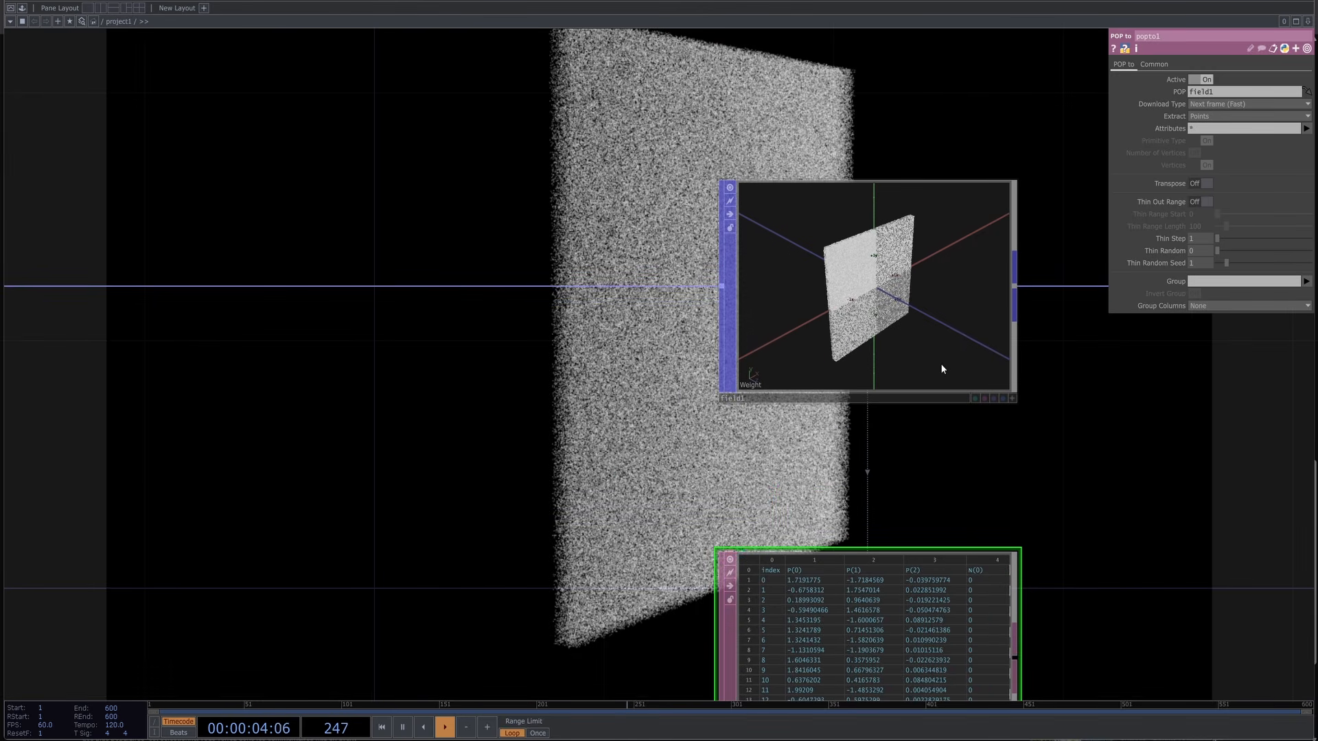
Try a radius of 4 on all axes for the Field POP while watching the weights, and restore it to 1.
{"action": "left_click", "coordinate": [947, 315]}
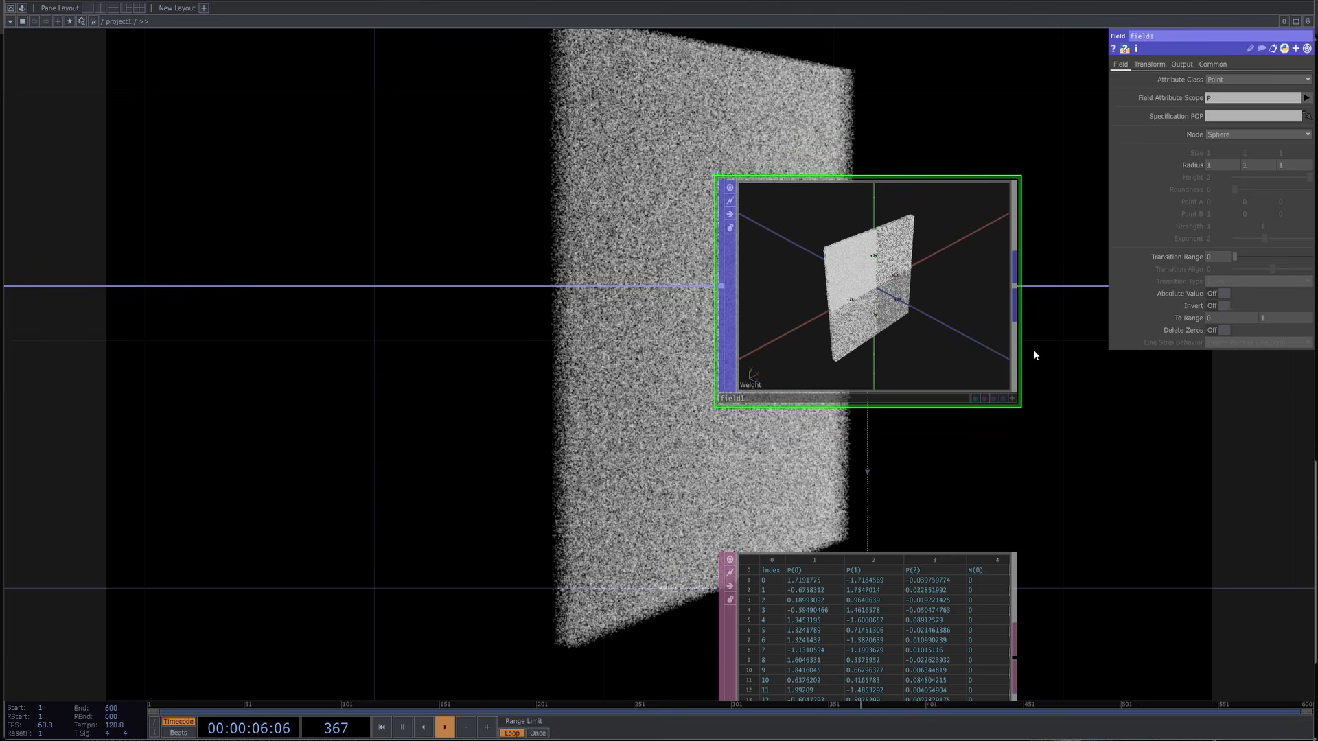
{"action": "left_click_drag", "start_coordinate": [1043, 465], "coordinate": [1011, 406]}
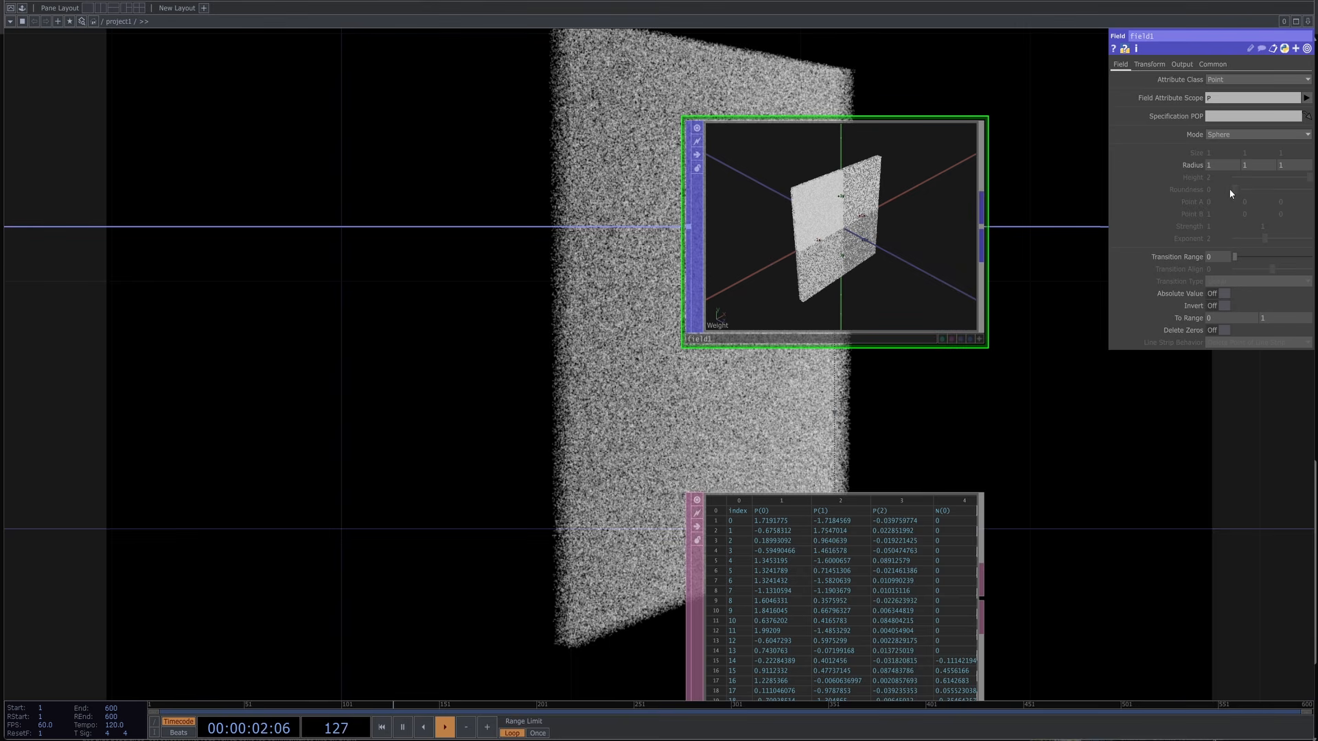
{"action": "left_click_drag", "start_coordinate": [1006, 539], "coordinate": [949, 440]}
{"action": "scroll", "coordinate": [858, 439], "scroll_direction": "up", "scroll_amount": 5}
{"action": "left_click_drag", "start_coordinate": [911, 197], "coordinate": [345, 215]}
{"action": "left_click_drag", "start_coordinate": [1193, 165], "coordinate": [1191, 149]}
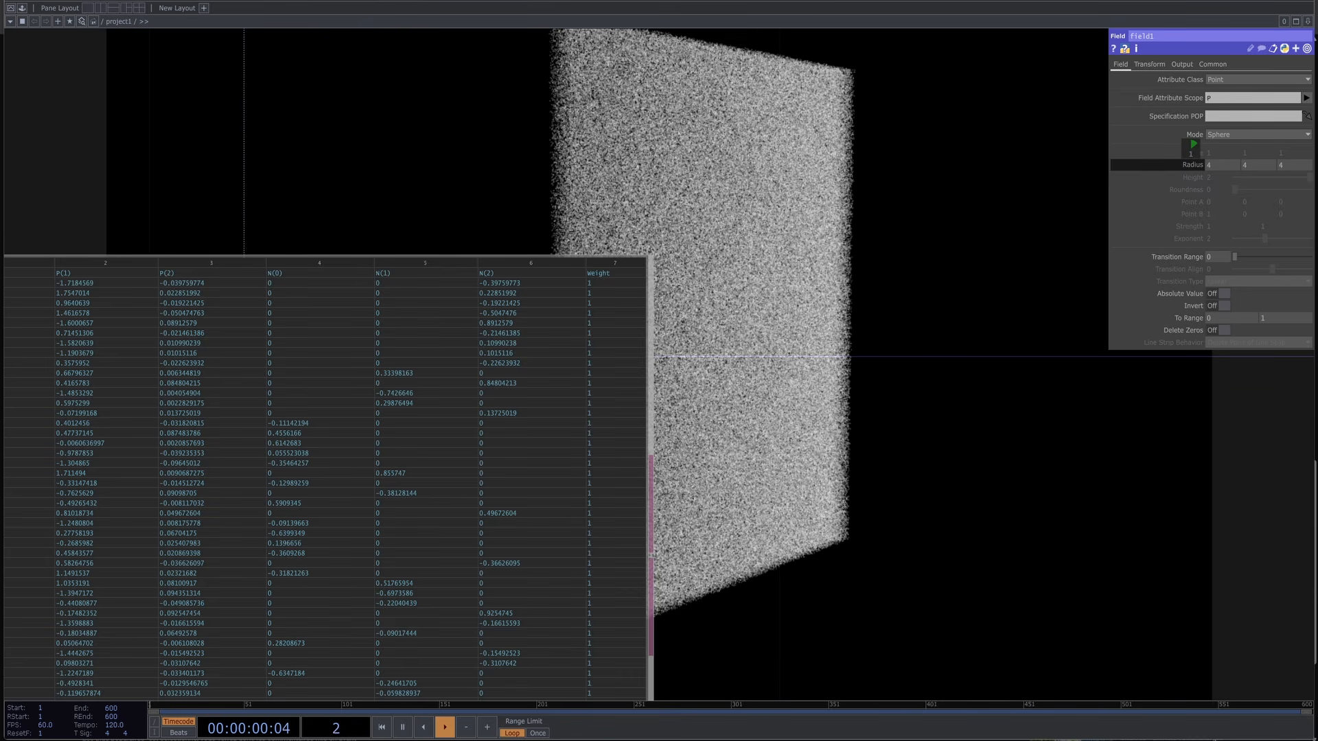
{"action": "left_click_drag", "start_coordinate": [1191, 154], "coordinate": [1185, 169]}
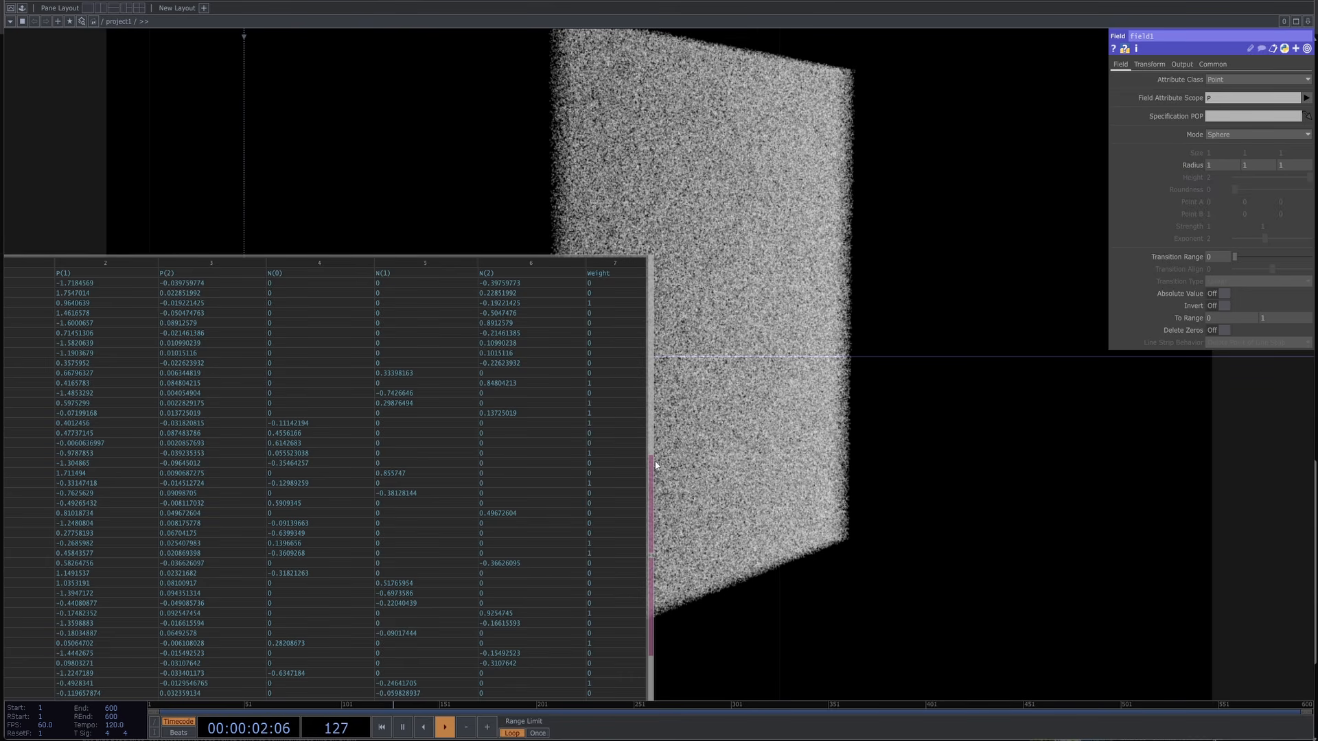
Set the Field POP's Transition Range to 1 and check the Weight values in the table.
{"action": "left_click_drag", "start_coordinate": [656, 465], "coordinate": [852, 390]}
{"action": "left_click_drag", "start_coordinate": [911, 470], "coordinate": [849, 424]}
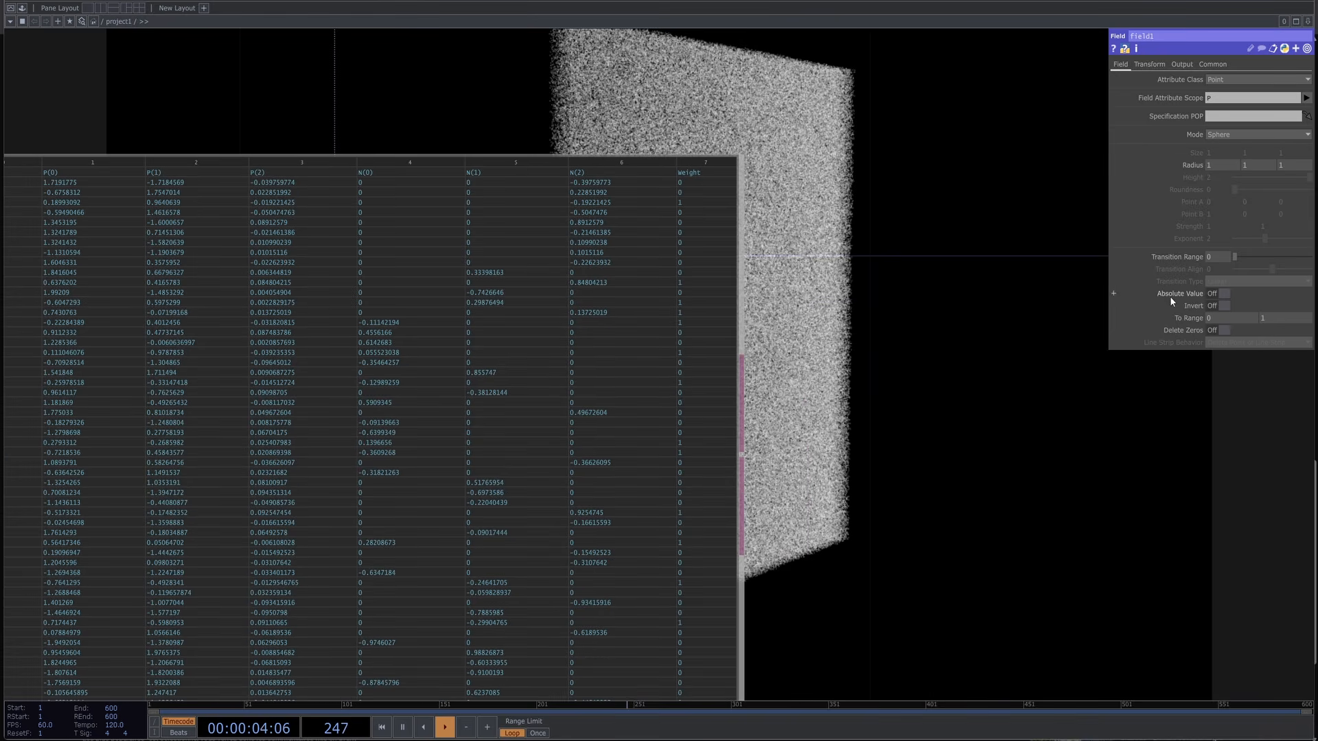
{"action": "left_click_drag", "start_coordinate": [1236, 256], "coordinate": [1305, 274]}
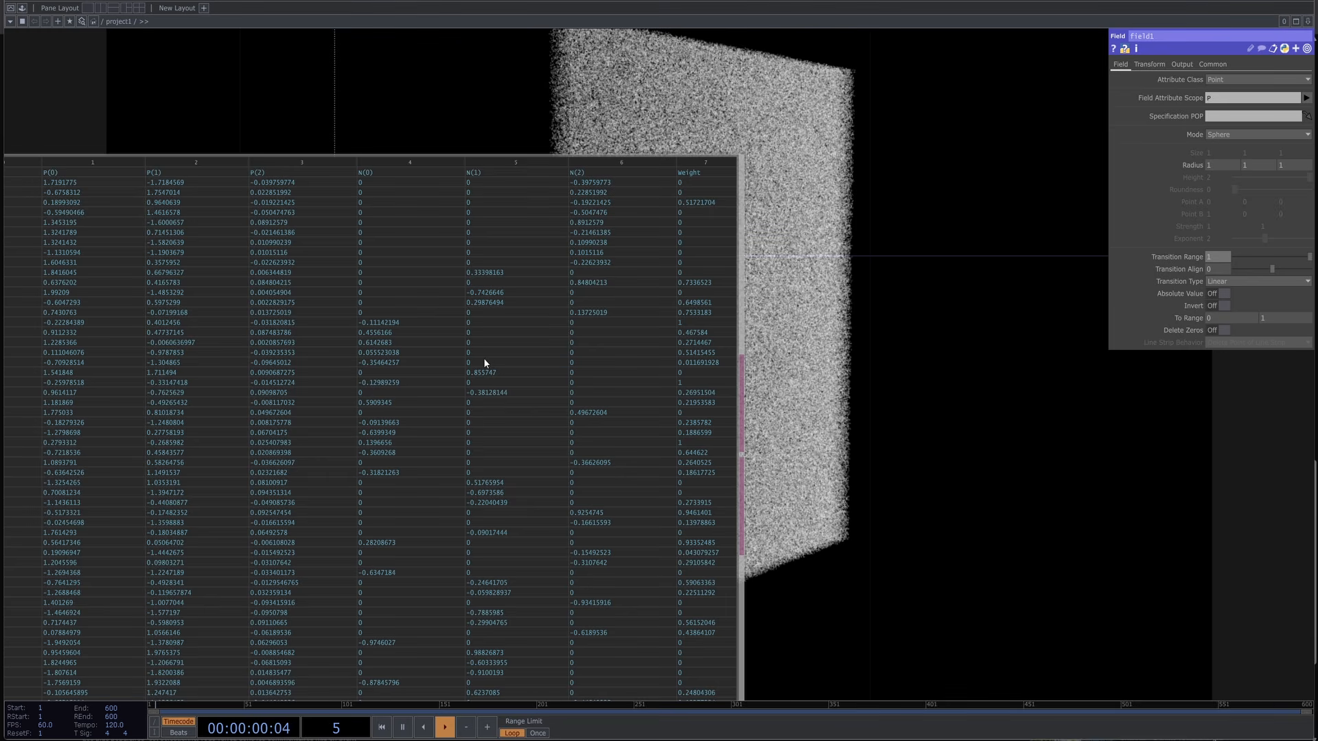
{"action": "scroll", "coordinate": [474, 333], "scroll_direction": "down", "scroll_amount": 3}
{"action": "scroll", "coordinate": [539, 362], "scroll_direction": "up", "scroll_amount": 2}
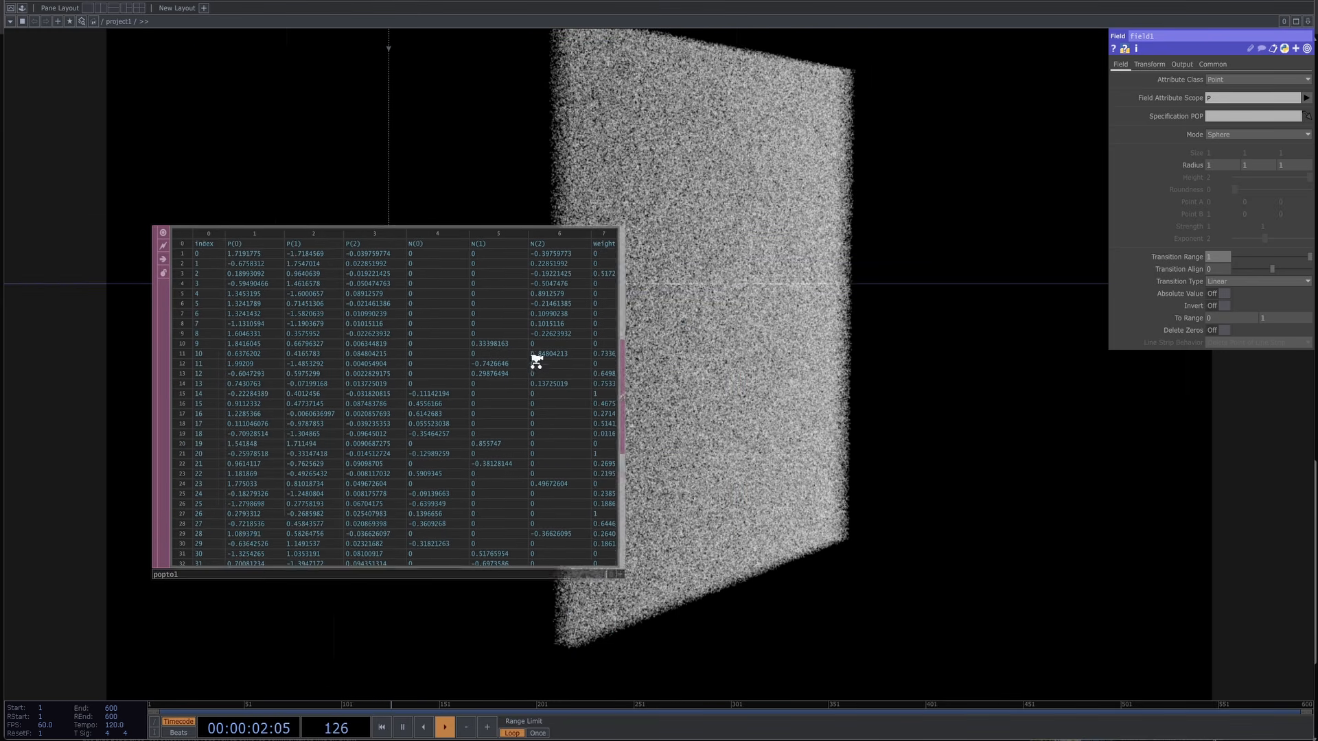
Delete the POP to DAT below the Field POP.
{"action": "scroll", "coordinate": [601, 313], "scroll_direction": "down", "scroll_amount": 5}
{"action": "left_click_drag", "start_coordinate": [691, 320], "coordinate": [714, 481]}
{"action": "scroll", "coordinate": [714, 480], "scroll_direction": "down", "scroll_amount": 3}
{"action": "left_click_drag", "start_coordinate": [993, 527], "coordinate": [982, 481]}
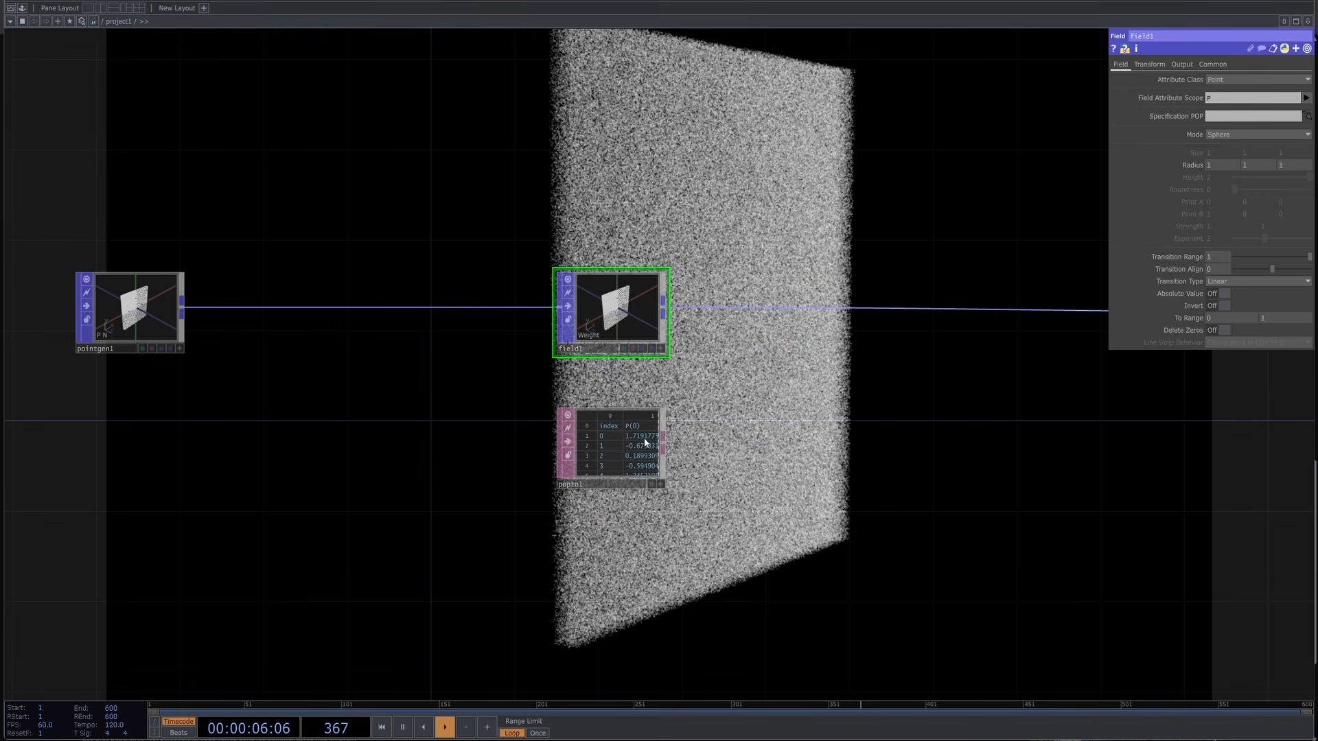
{"action": "left_click", "coordinate": [626, 458]}
{"action": "key", "text": "Delete"}
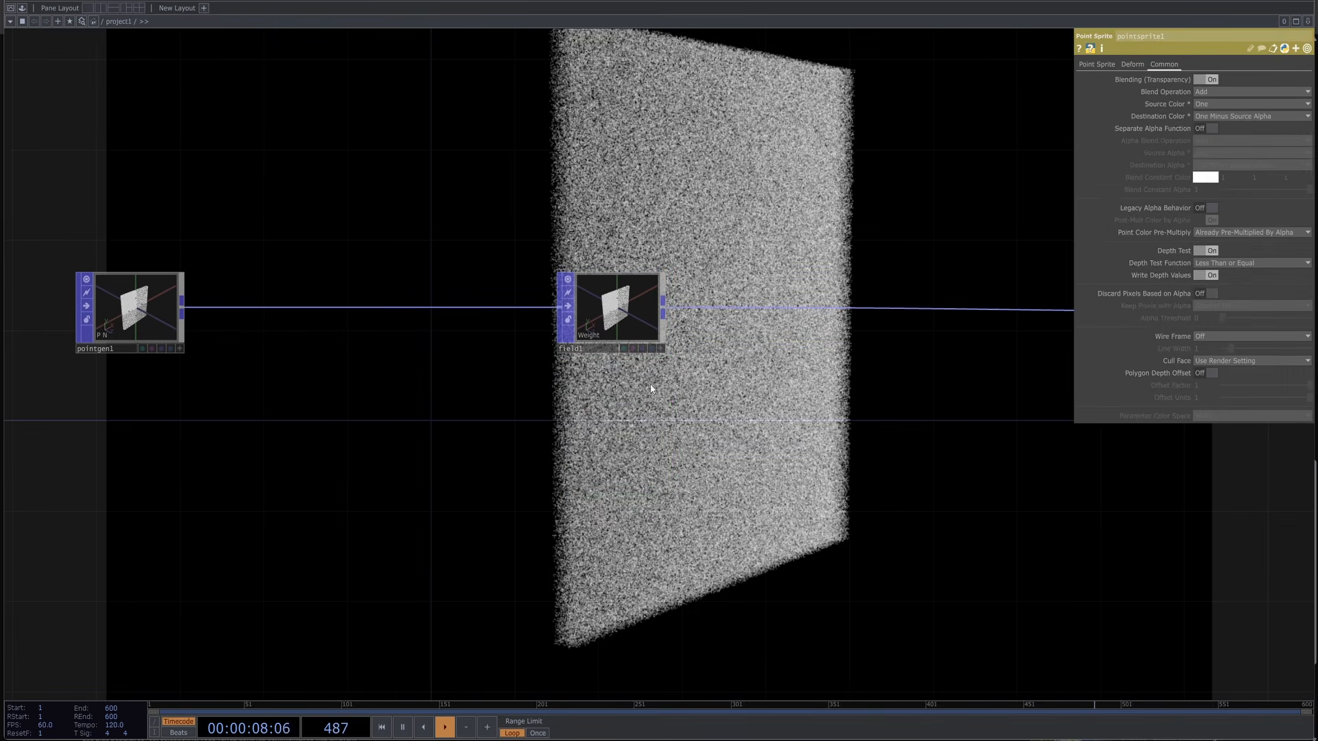
Examine the point plane in the Field POP's viewer and display the node's Transform parameters.
{"action": "left_click", "coordinate": [624, 319]}
{"action": "scroll", "coordinate": [620, 318], "scroll_direction": "up", "scroll_amount": 5}
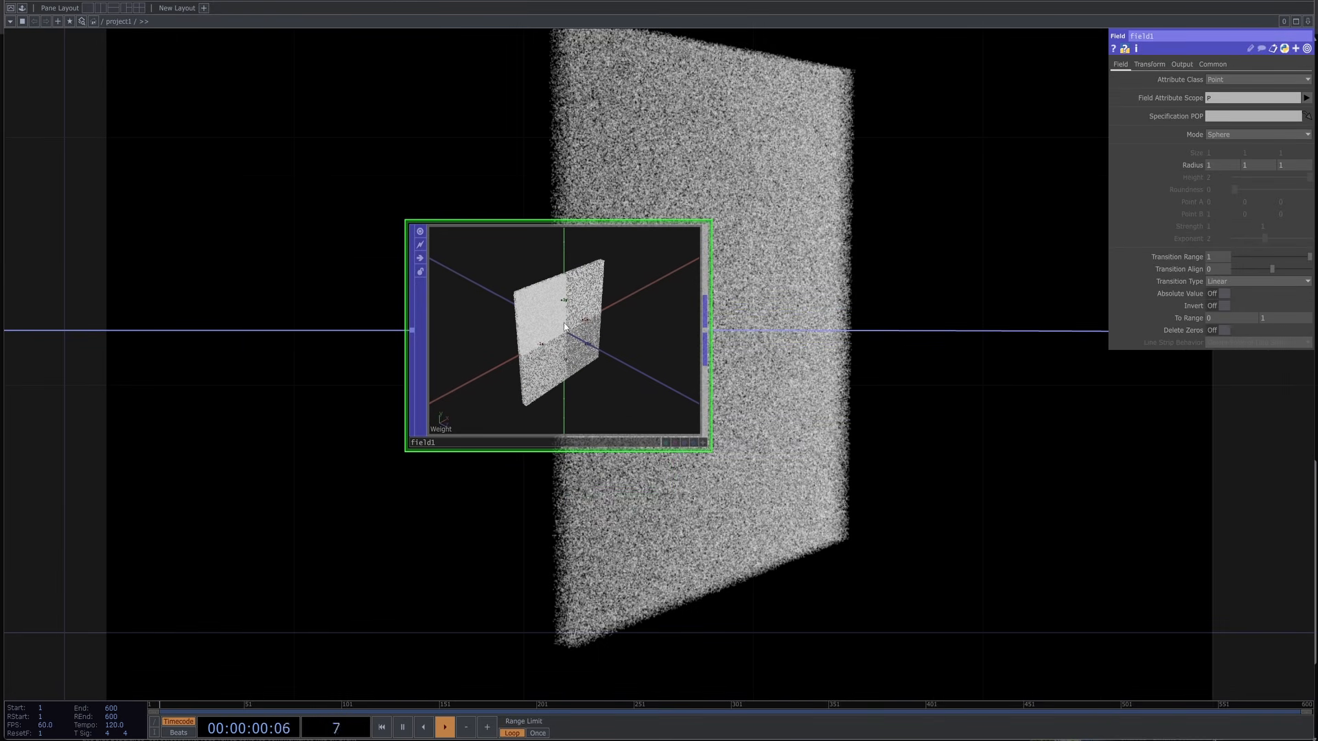
{"action": "scroll", "coordinate": [563, 330], "scroll_direction": "up", "scroll_amount": 4}
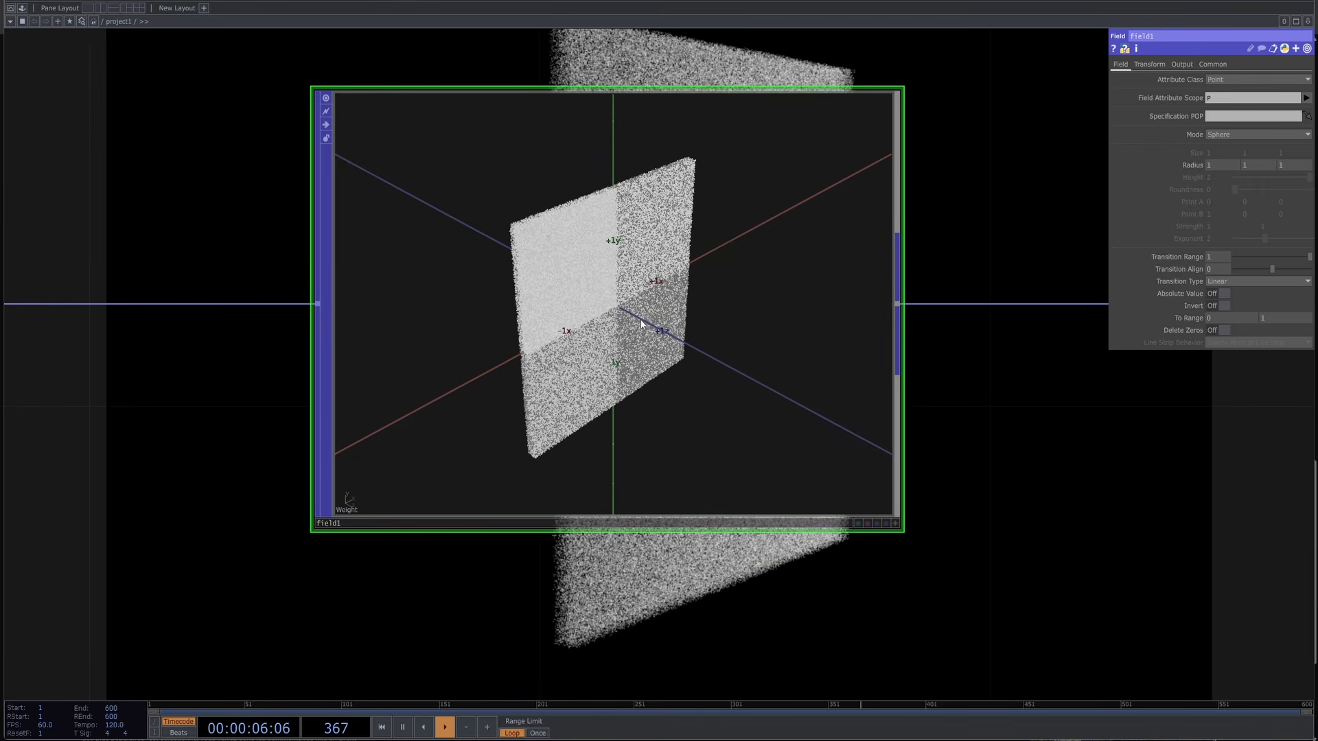
{"action": "left_click", "coordinate": [1150, 64]}
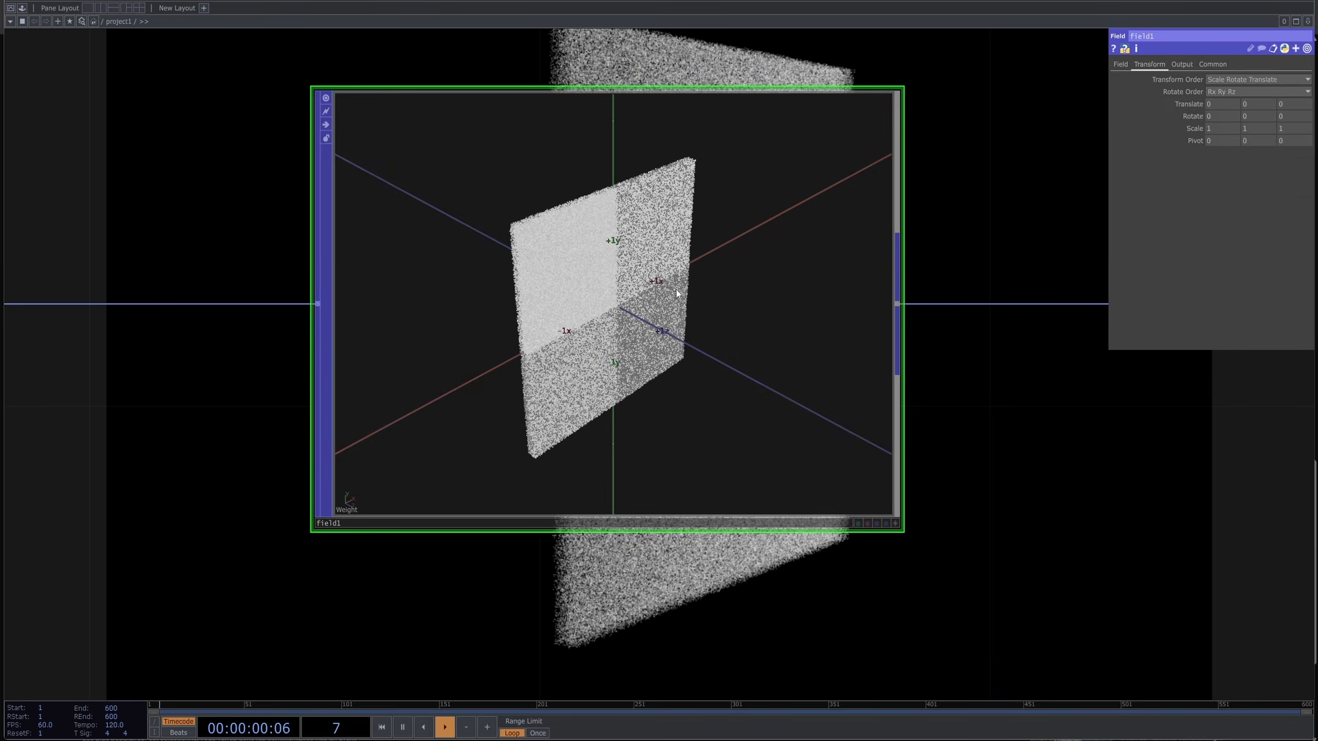
{"action": "left_click_drag", "start_coordinate": [1121, 499], "coordinate": [1064, 451]}
{"action": "scroll", "coordinate": [1064, 455], "scroll_direction": "down", "scroll_amount": 5}
{"action": "key", "text": "Tab"}
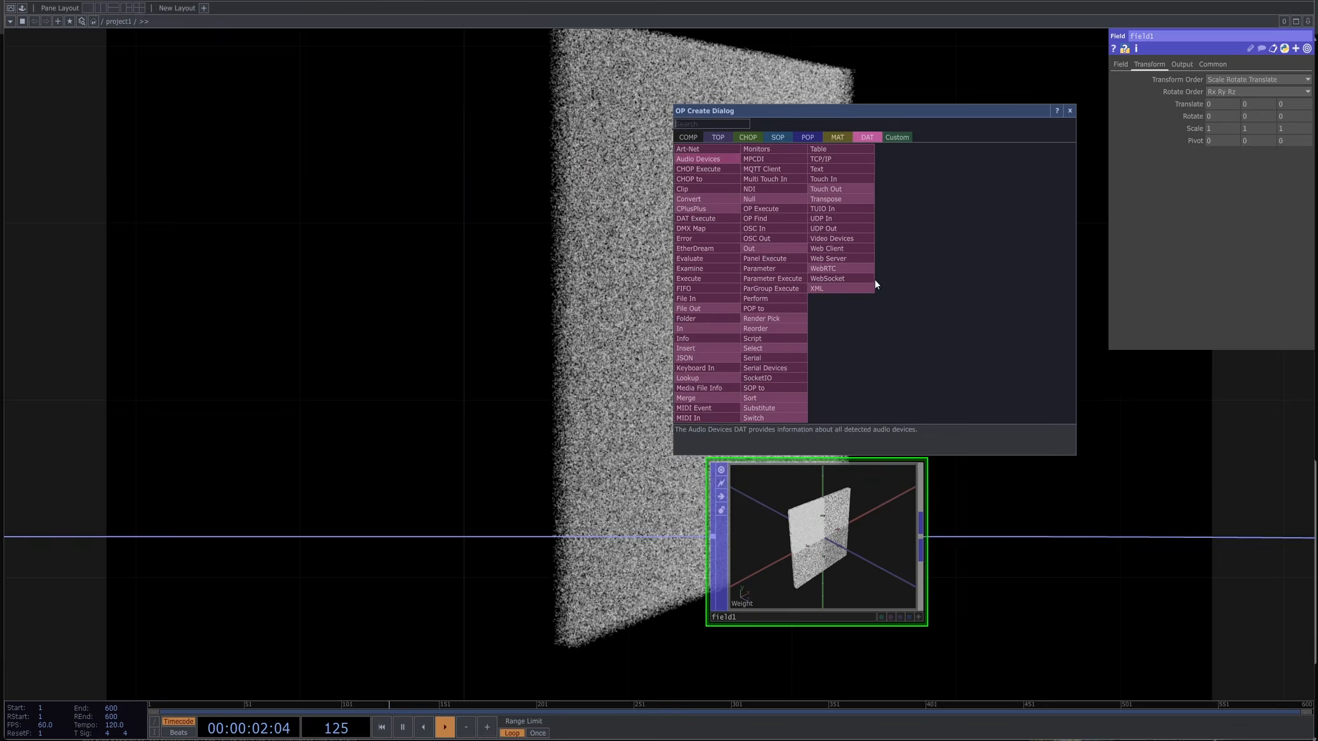
{"action": "left_click", "coordinate": [746, 137]}
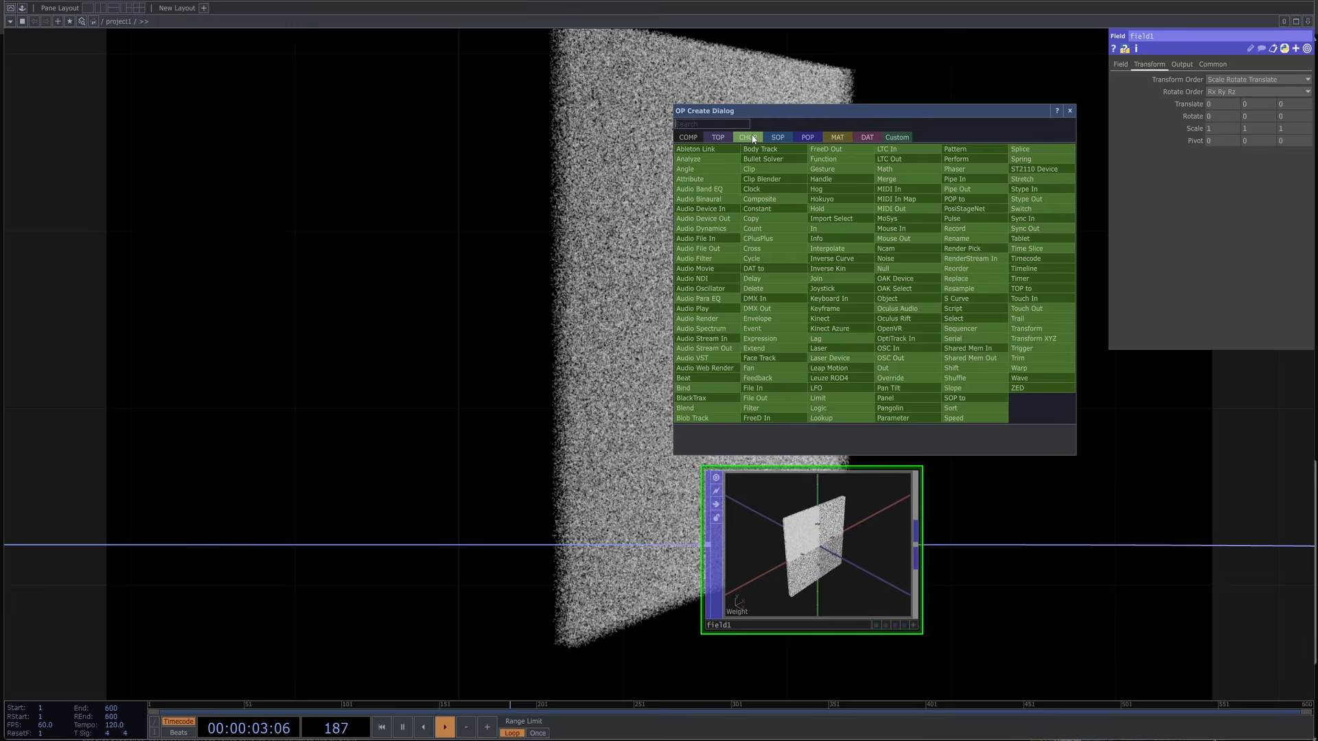
{"action": "left_click", "coordinate": [1070, 110]}
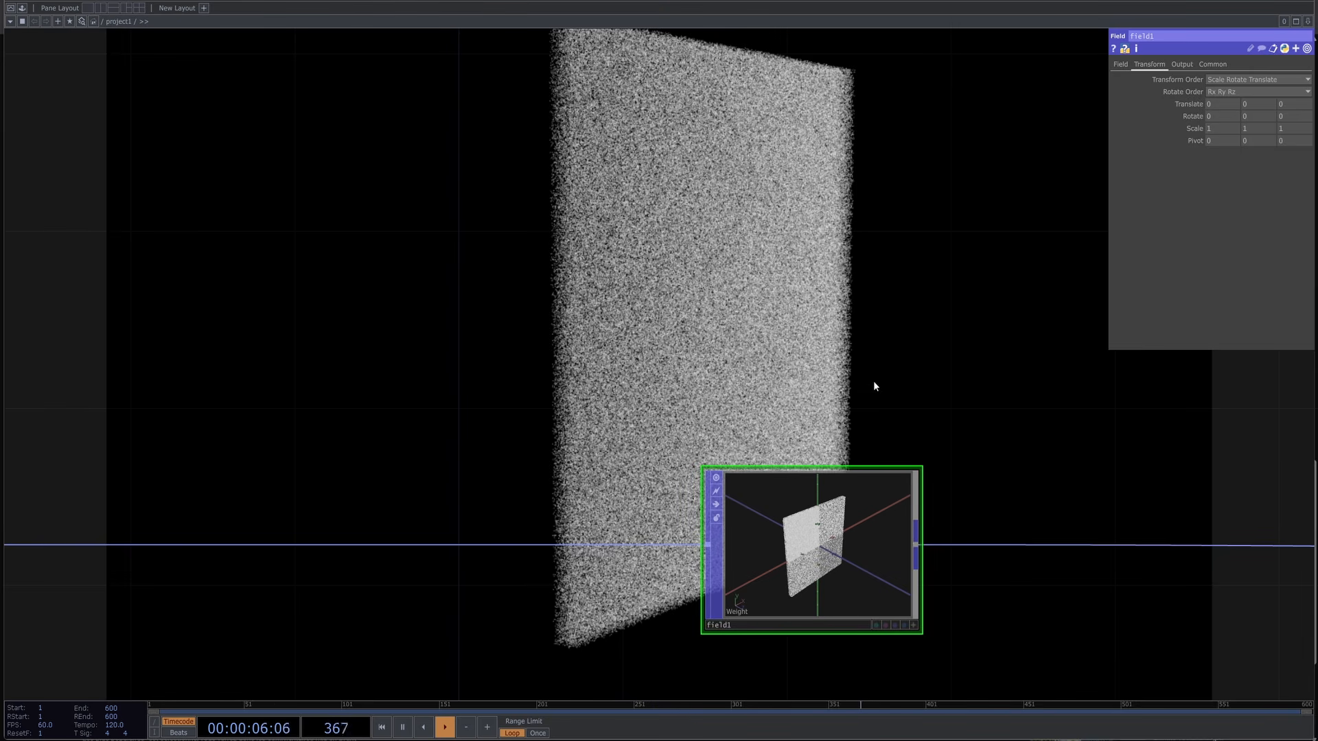
Create a Constant CHOP above the Field POP.
{"action": "key", "text": "Tab"}
{"action": "type", "text": "cons"}
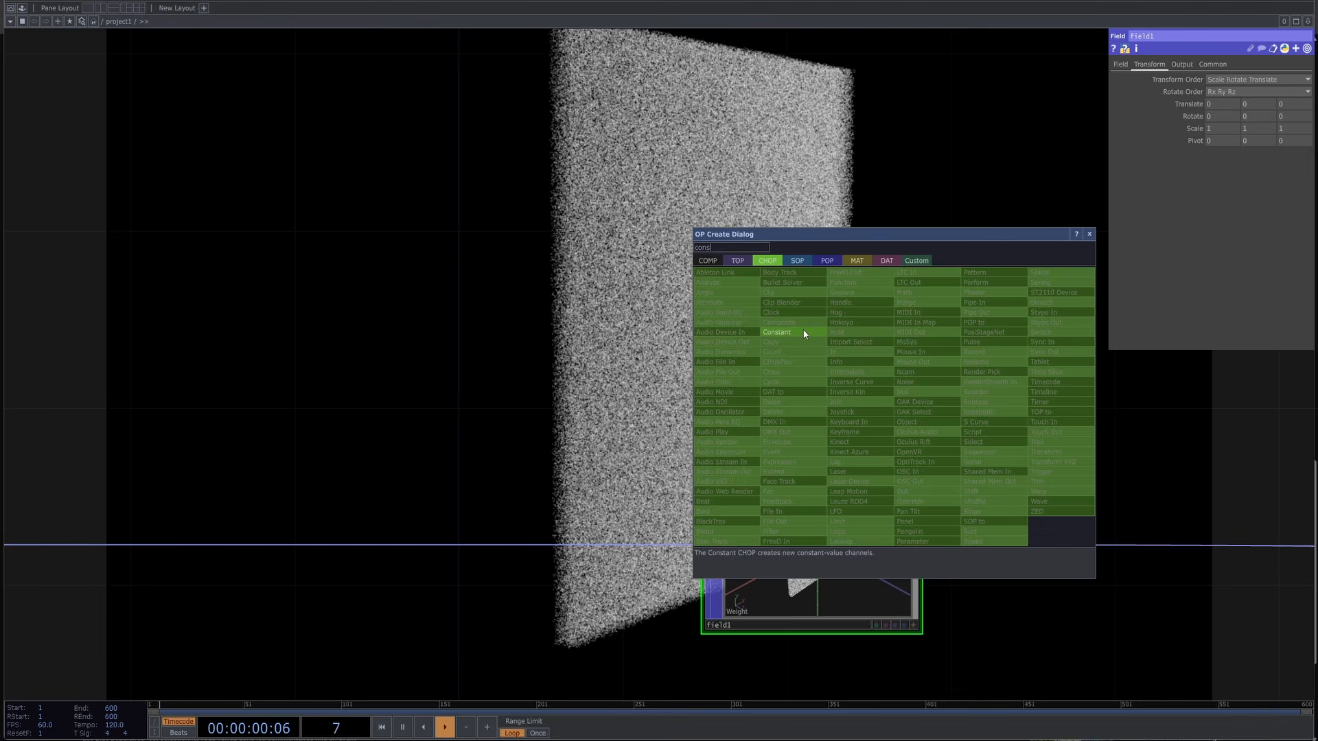
{"action": "left_click", "coordinate": [776, 332]}
{"action": "left_click", "coordinate": [766, 141]}
Name the Constant CHOP's three channels tx, ty and tz.
{"action": "left_click", "coordinate": [1232, 91]}
{"action": "type", "text": "t"}
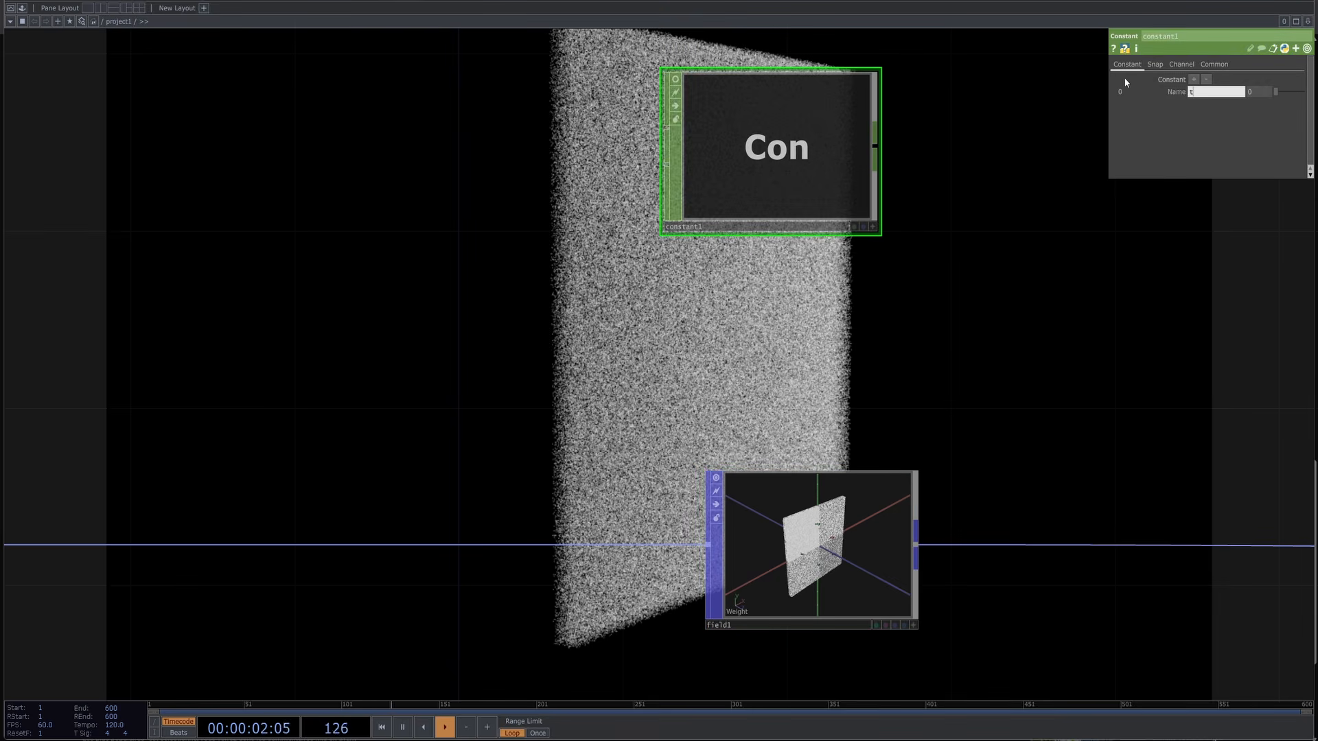
{"action": "type", "text": "x"}
{"action": "key", "text": "Return"}
{"action": "type", "text": "ty"}
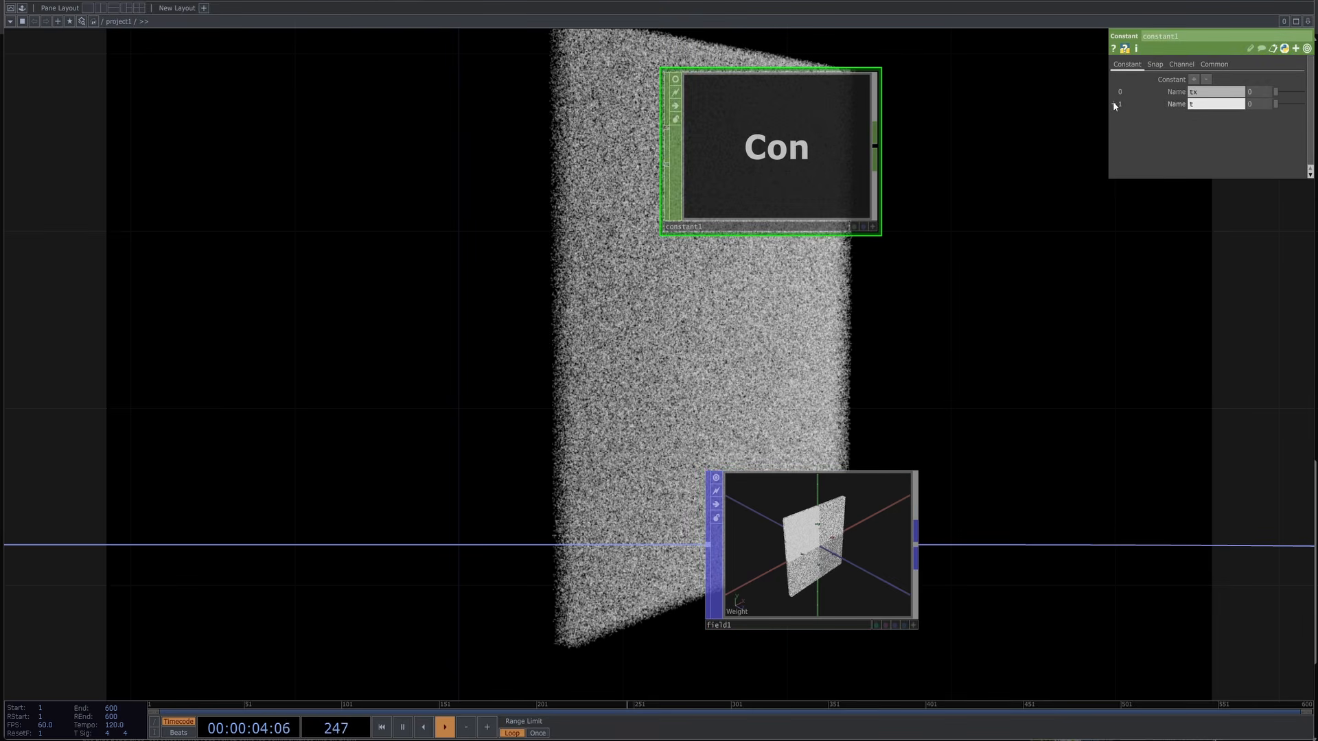
{"action": "key", "text": "Return"}
{"action": "left_click", "coordinate": [1215, 116]}
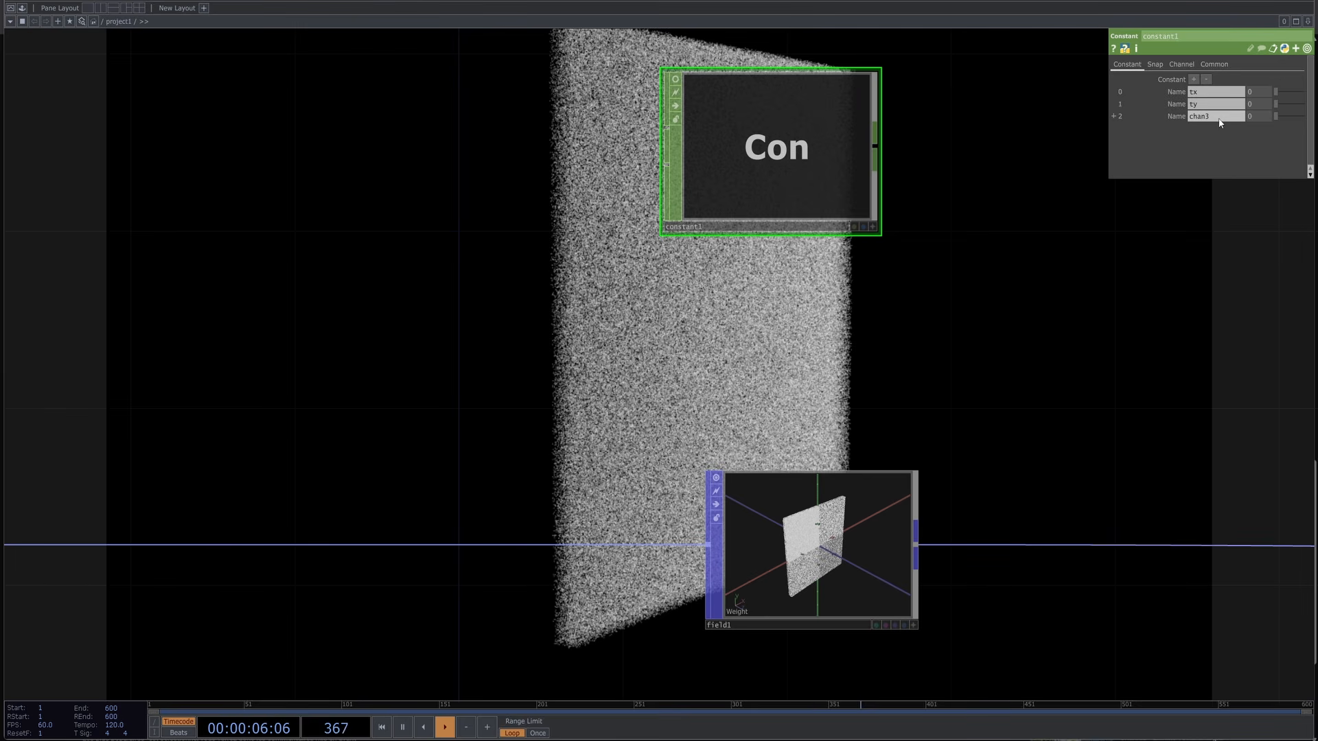
{"action": "type", "text": "tz"}
{"action": "key", "text": "Return"}
Append a Null CHOP to the Constant CHOP and rename it null_pos.
{"action": "key", "text": "Tab"}
{"action": "left_click", "coordinate": [883, 136]}
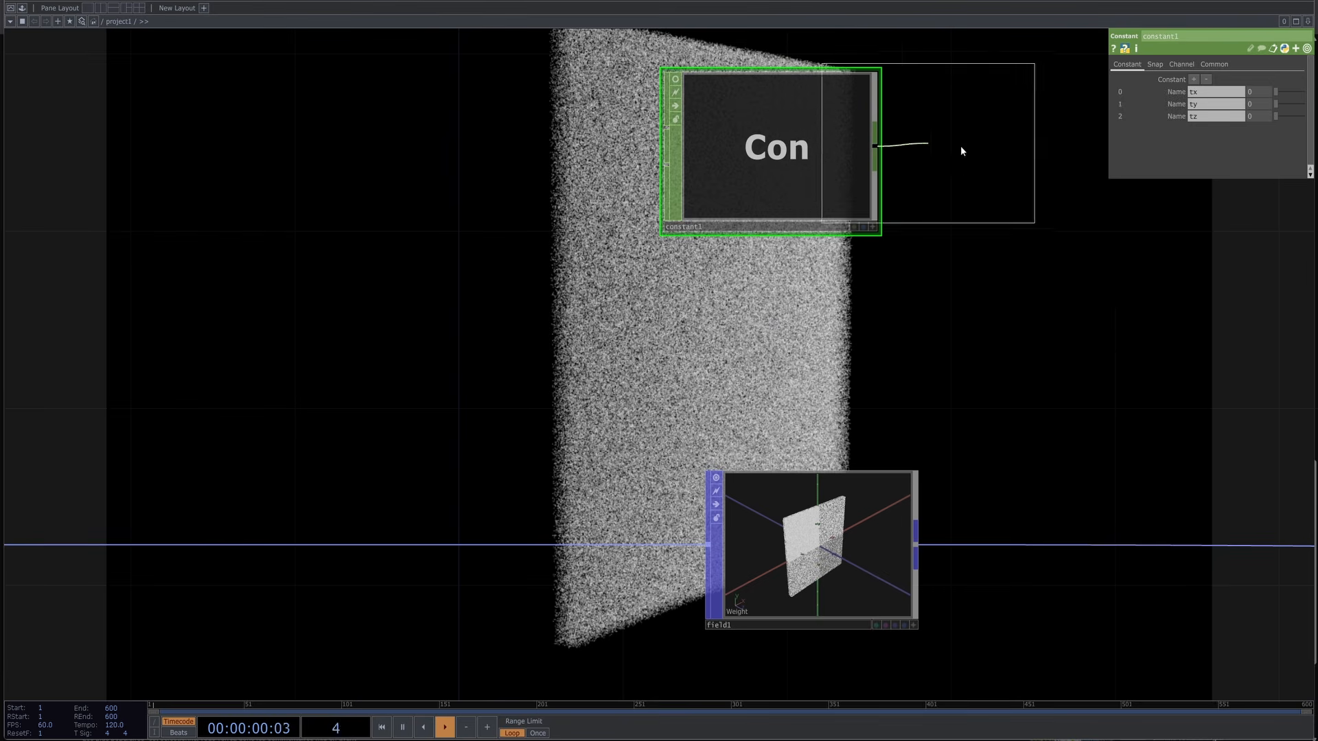
{"action": "left_click", "coordinate": [962, 146]}
{"action": "left_click", "coordinate": [987, 227]}
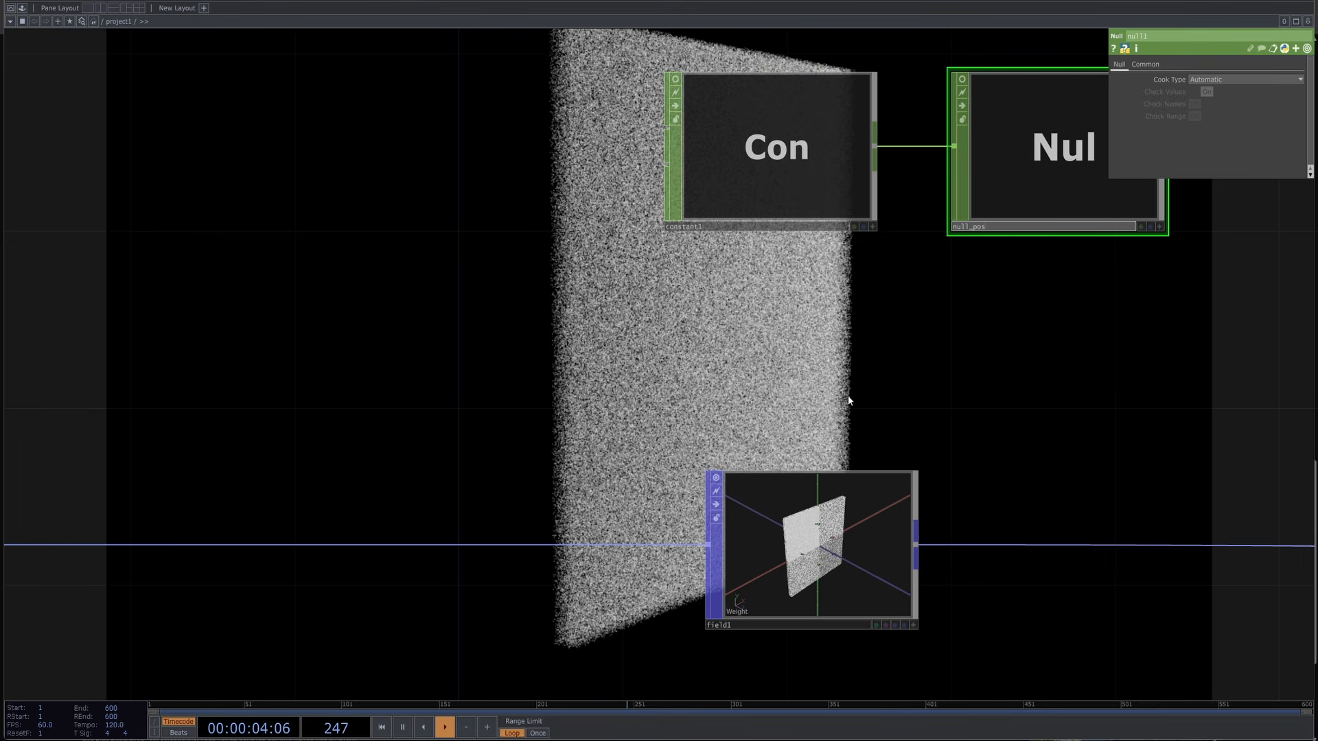
{"action": "type", "text": "null_pos"}
{"action": "key", "text": "Return"}
Drive the Field POP's Translate parameters with the tx, ty and tz channels of null_pos as CHOP references.
{"action": "left_click", "coordinate": [864, 552]}
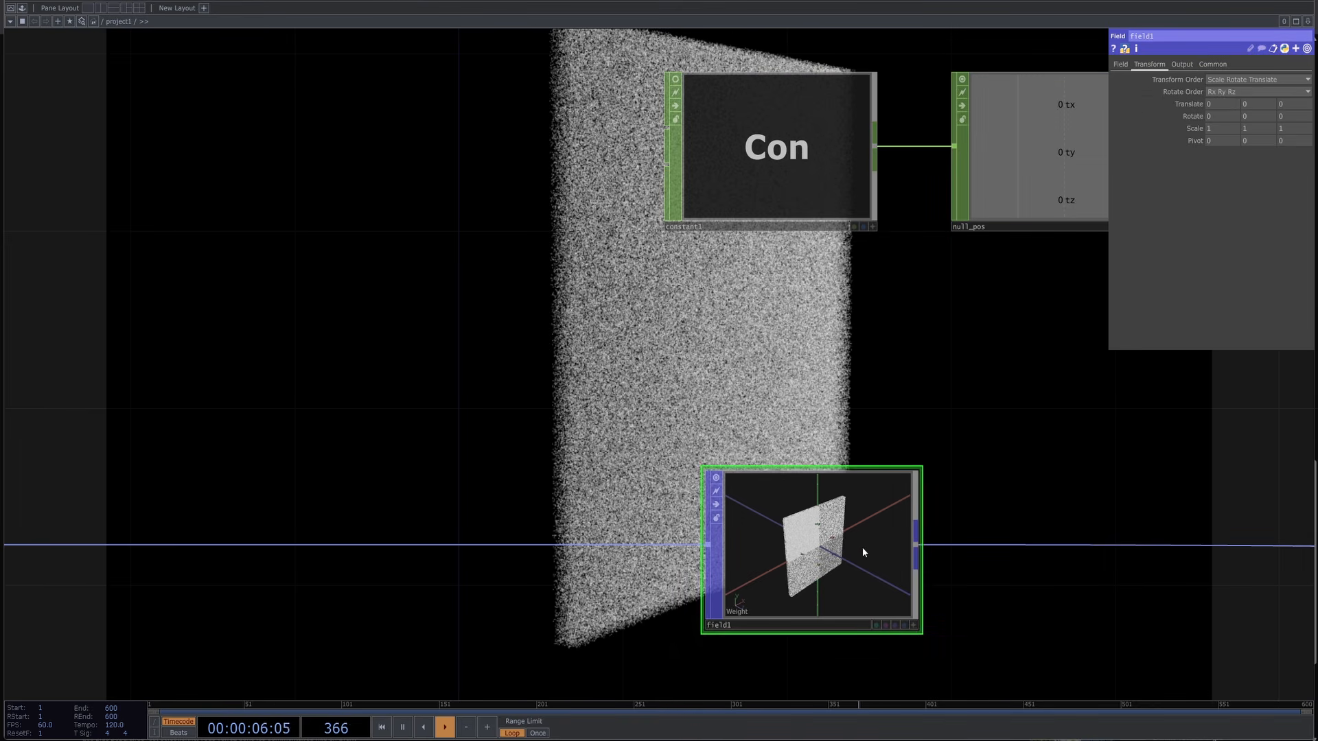
{"action": "left_click_drag", "start_coordinate": [851, 451], "coordinate": [517, 372]}
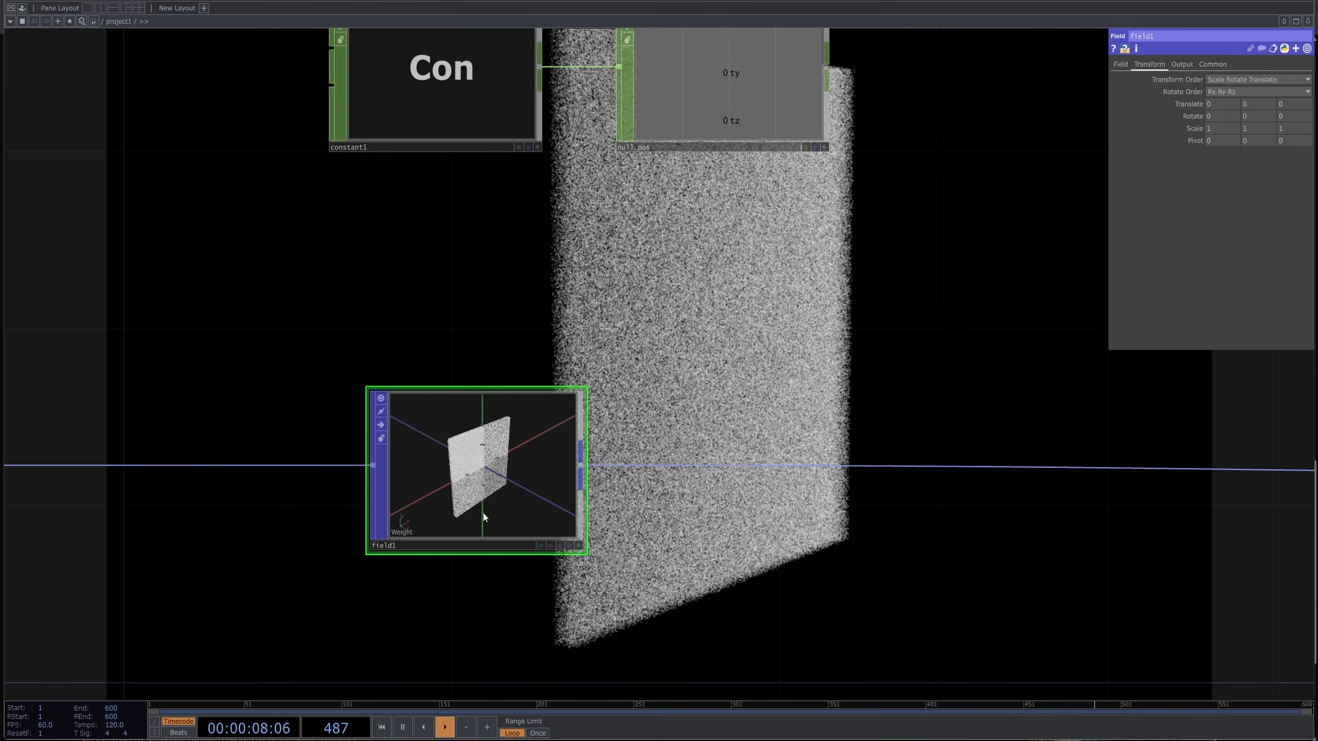
{"action": "left_click", "coordinate": [824, 146]}
{"action": "left_click_drag", "start_coordinate": [829, 219], "coordinate": [837, 286]}
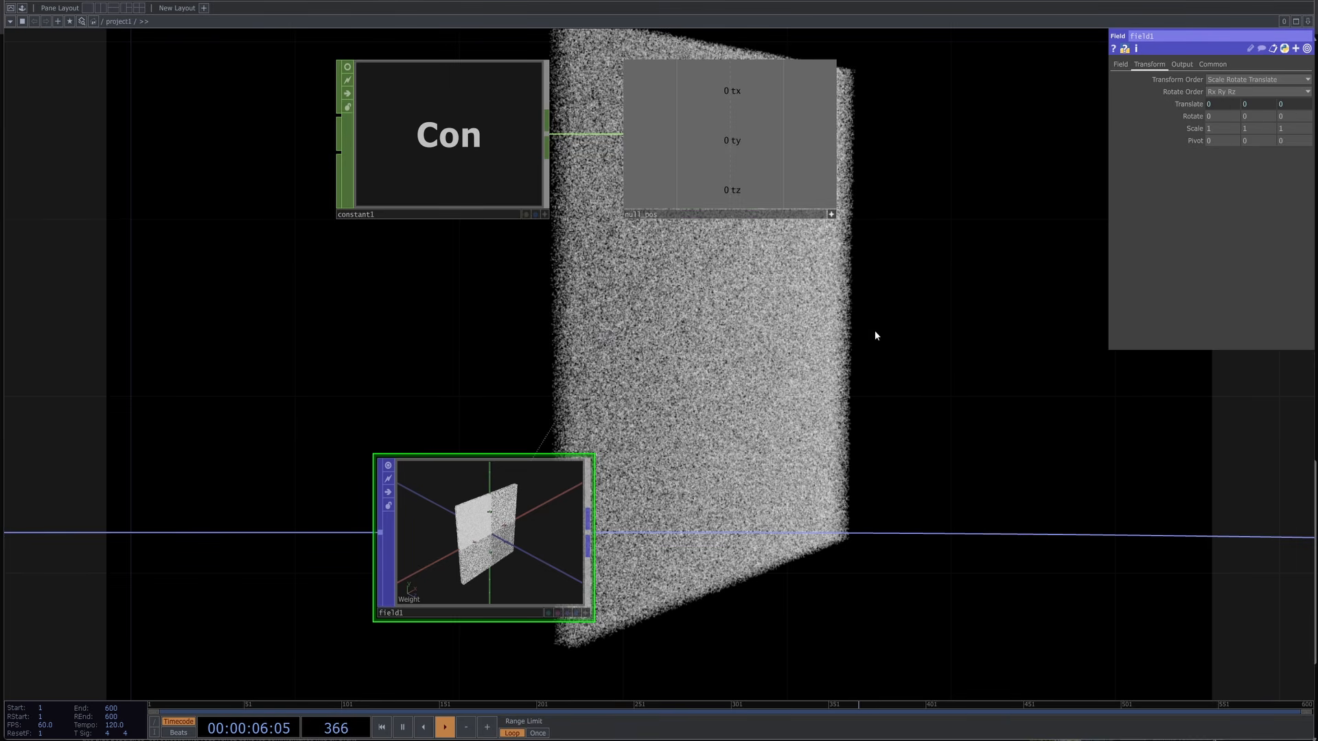
Create a Sphere POP below the Point Generator and Field POPs.
{"action": "scroll", "coordinate": [875, 336], "scroll_direction": "down", "scroll_amount": 4}
{"action": "key", "text": "Tab"}
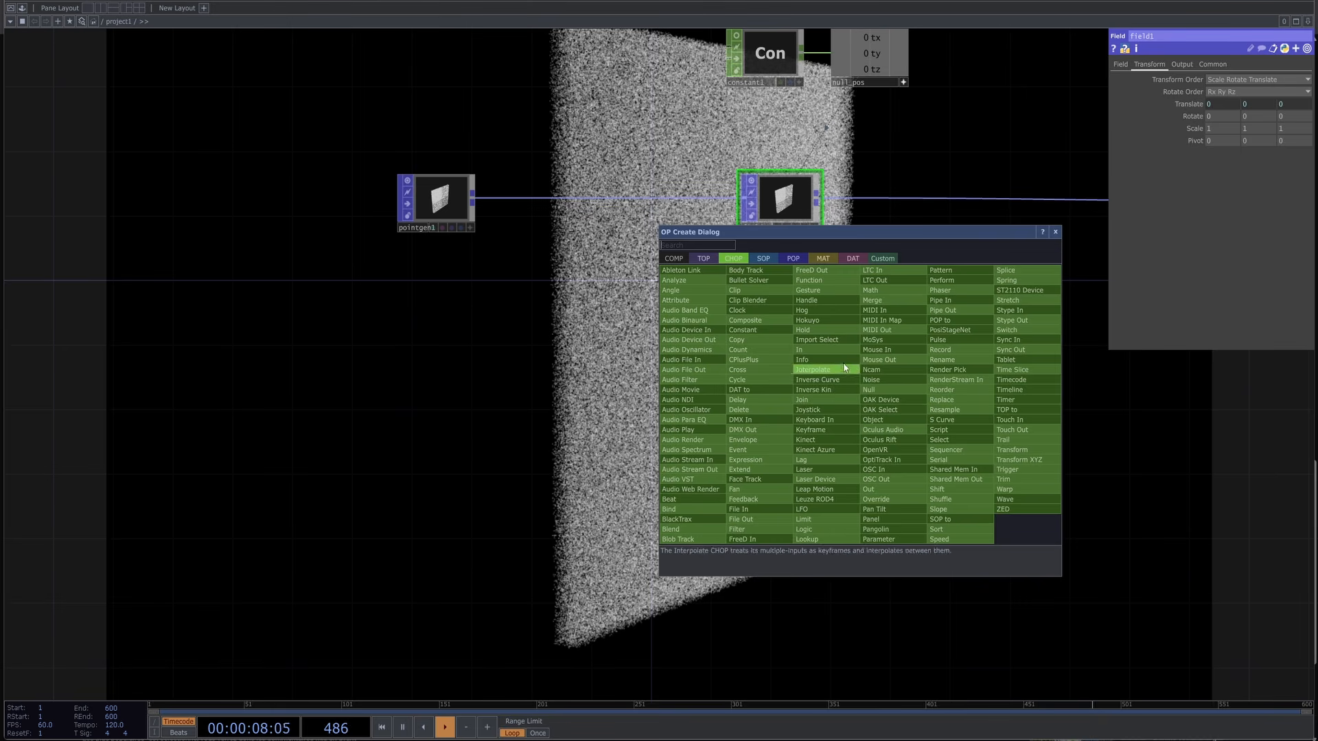
{"action": "left_click", "coordinate": [793, 258]}
{"action": "type", "text": "s"}
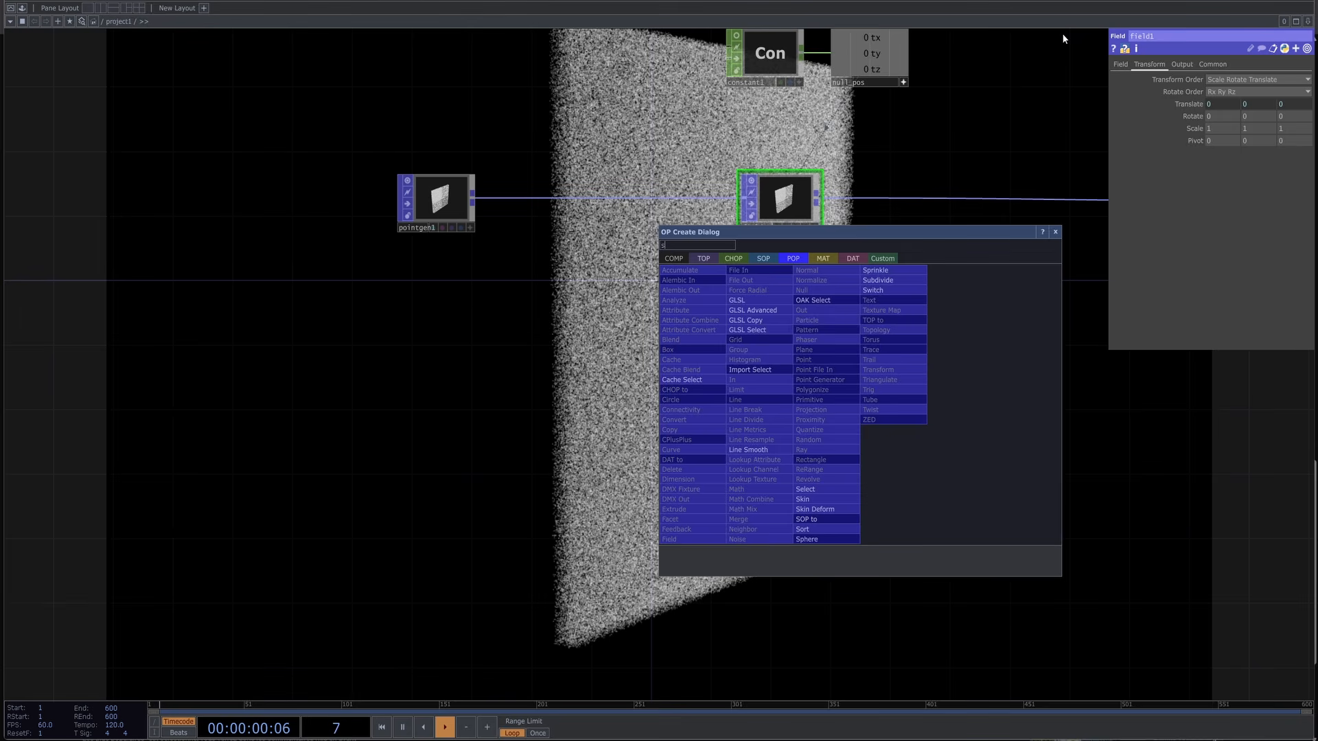
{"action": "type", "text": "ph"}
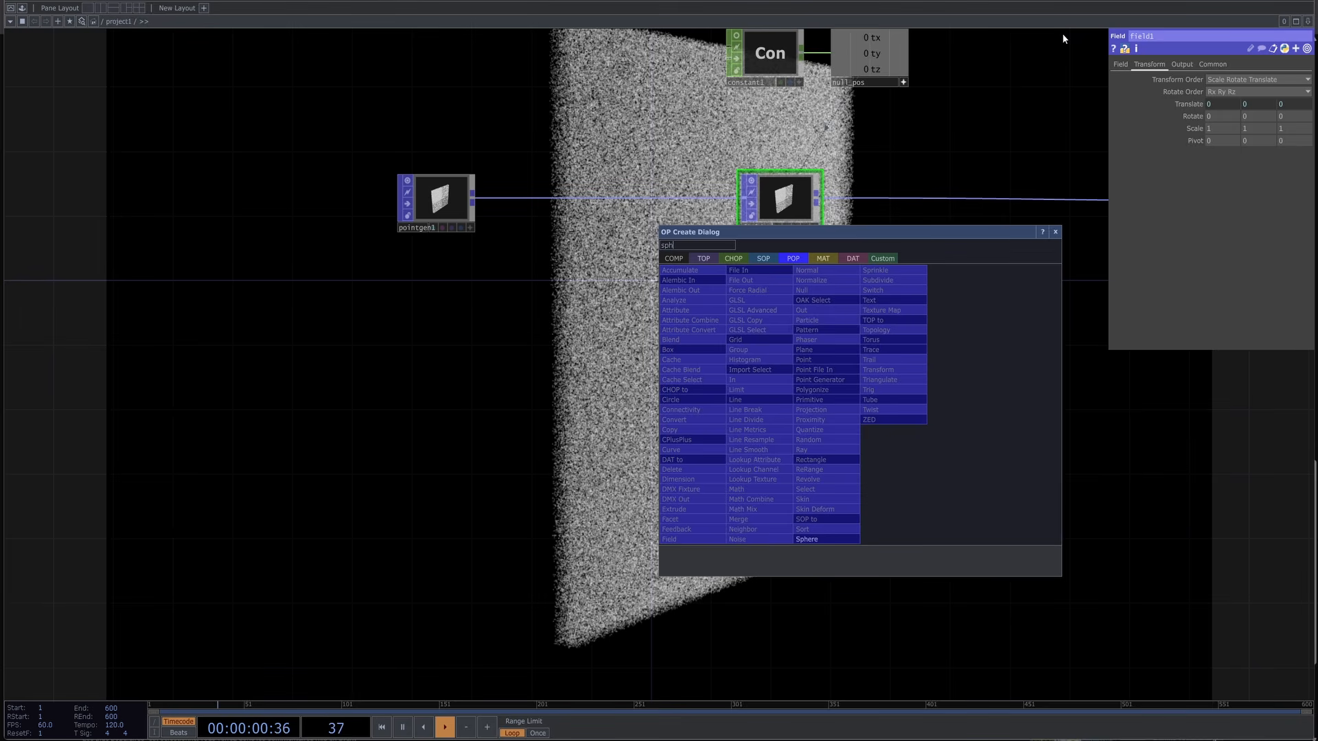
{"action": "left_click", "coordinate": [827, 536]}
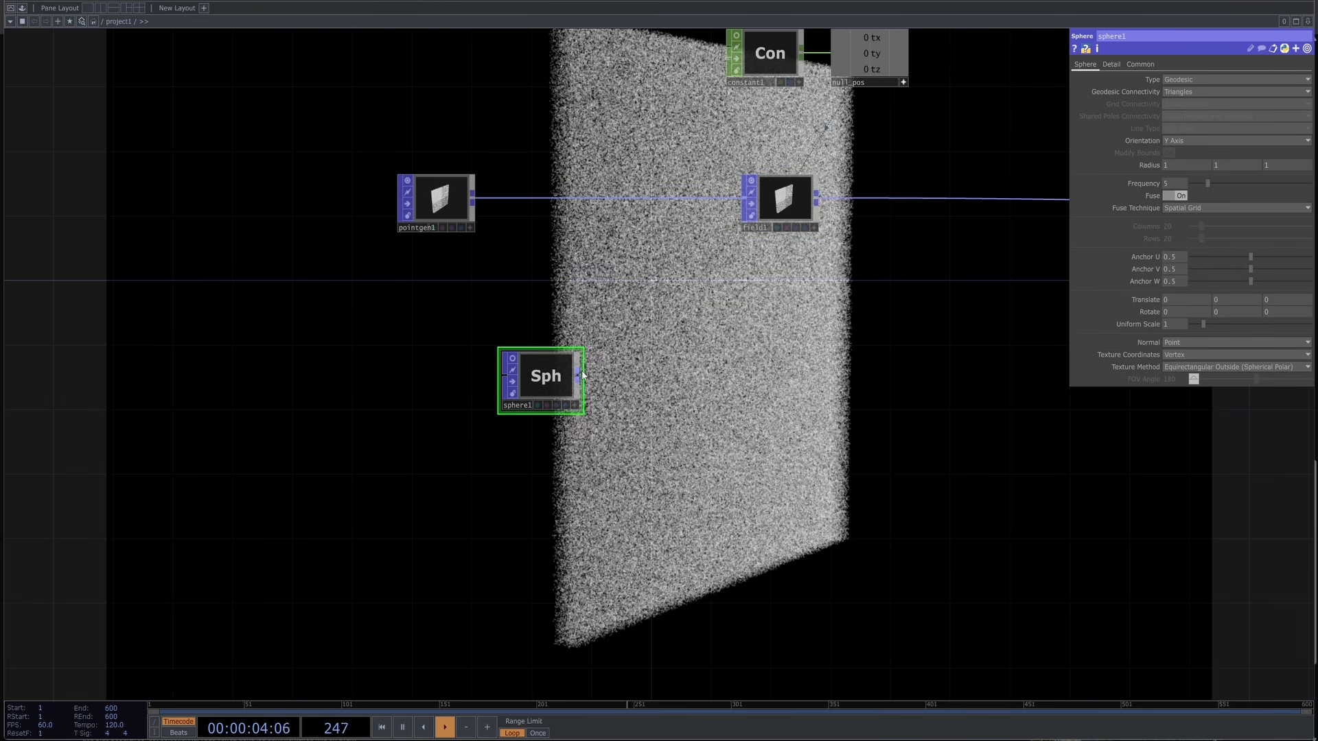
Append a Transform POP to the Sphere POP, placing it below the Field POP.
{"action": "right_click", "coordinate": [578, 371]}
{"action": "left_click", "coordinate": [627, 339]}
{"action": "left_click", "coordinate": [741, 378]}
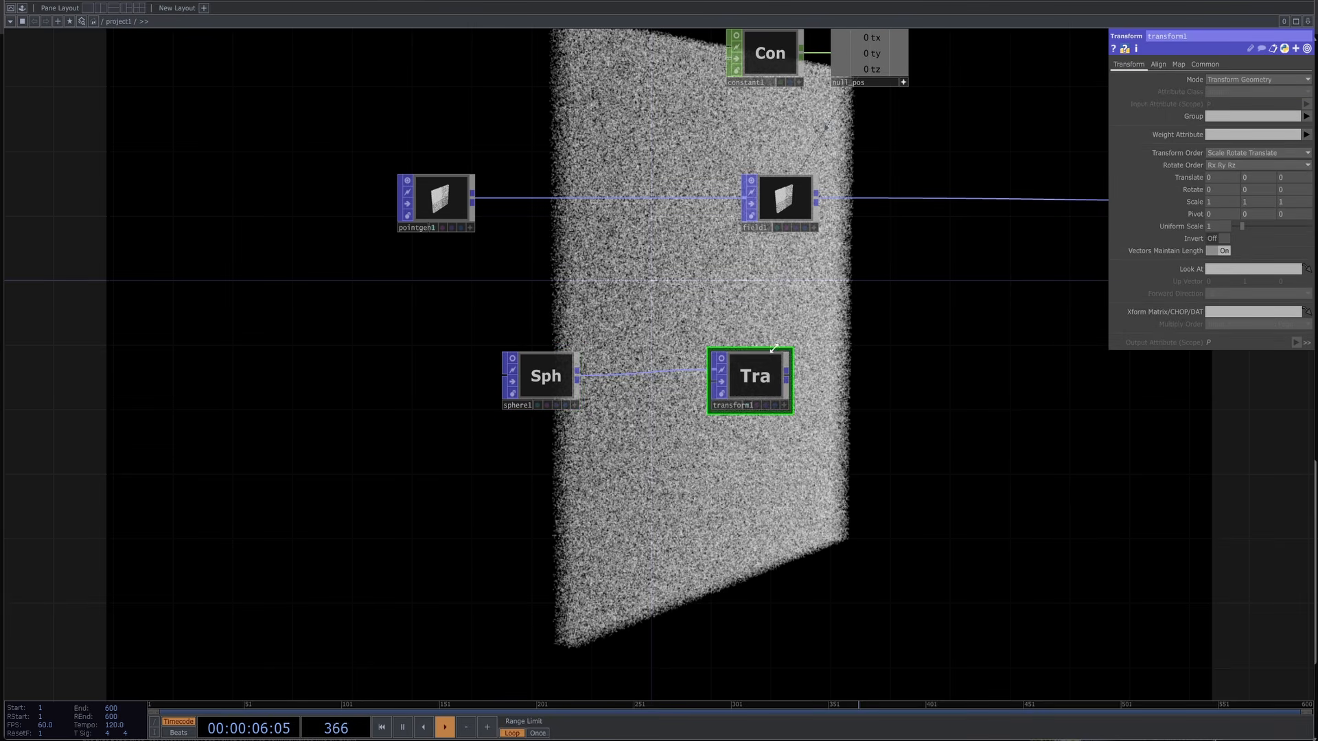
{"action": "scroll", "coordinate": [595, 335], "scroll_direction": "up", "scroll_amount": 2}
{"action": "left_click_drag", "start_coordinate": [1028, 279], "coordinate": [991, 442]}
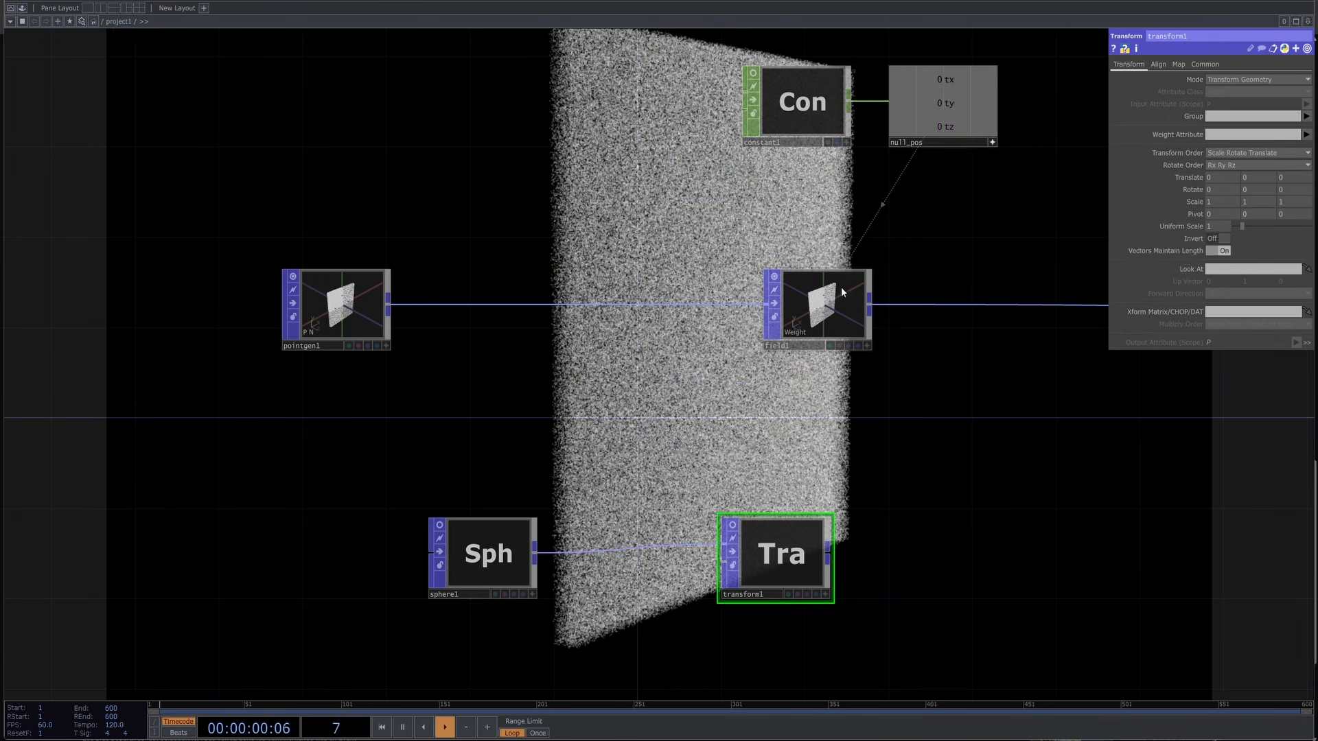
Reference null_pos's tx, ty and tz channels in the Transform POP's Translate parameters.
{"action": "left_click", "coordinate": [510, 560]}
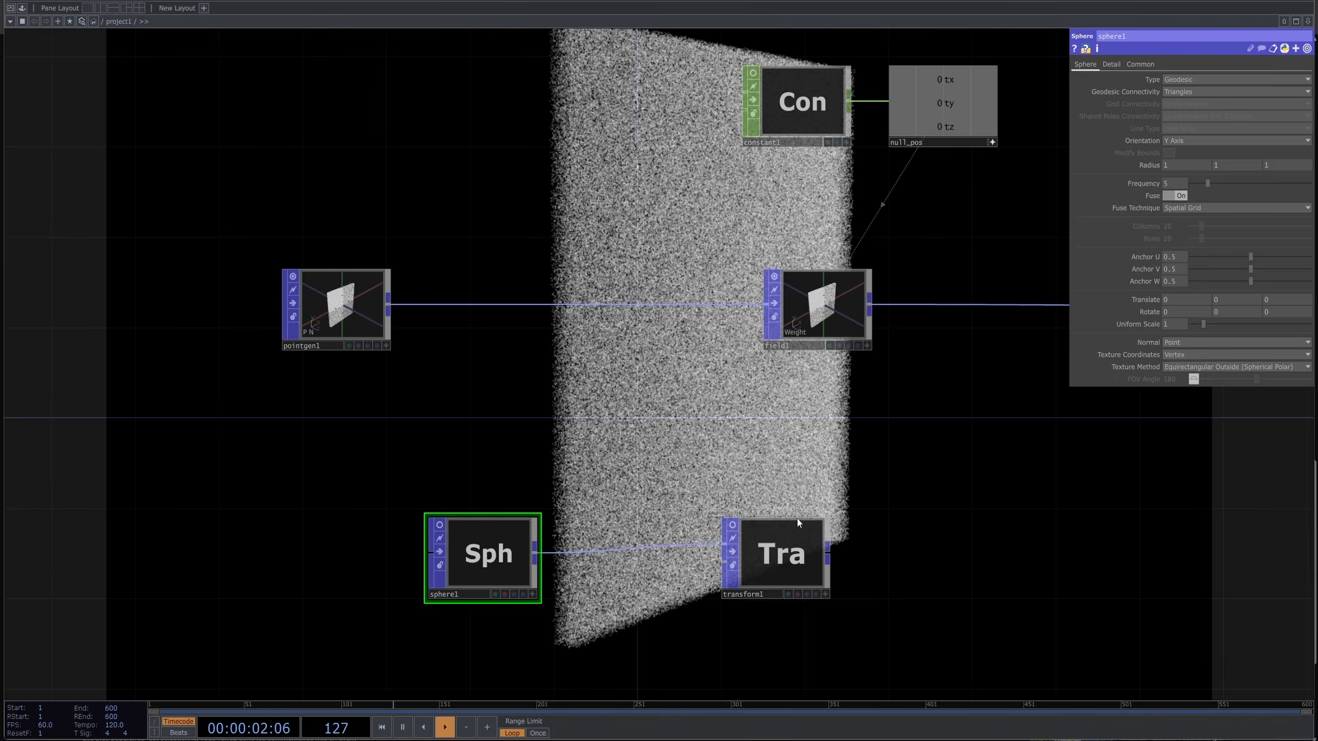
{"action": "left_click_drag", "start_coordinate": [633, 412], "coordinate": [518, 400]}
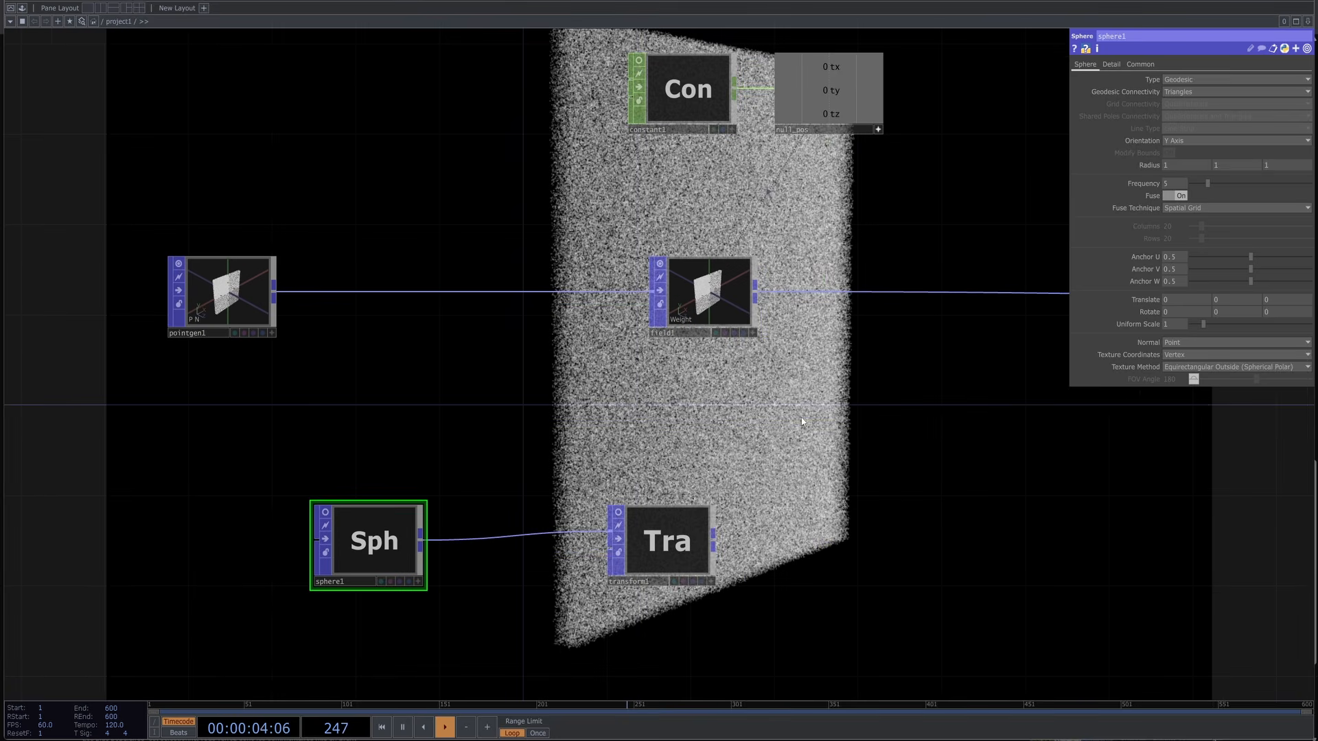
{"action": "left_click", "coordinate": [691, 539]}
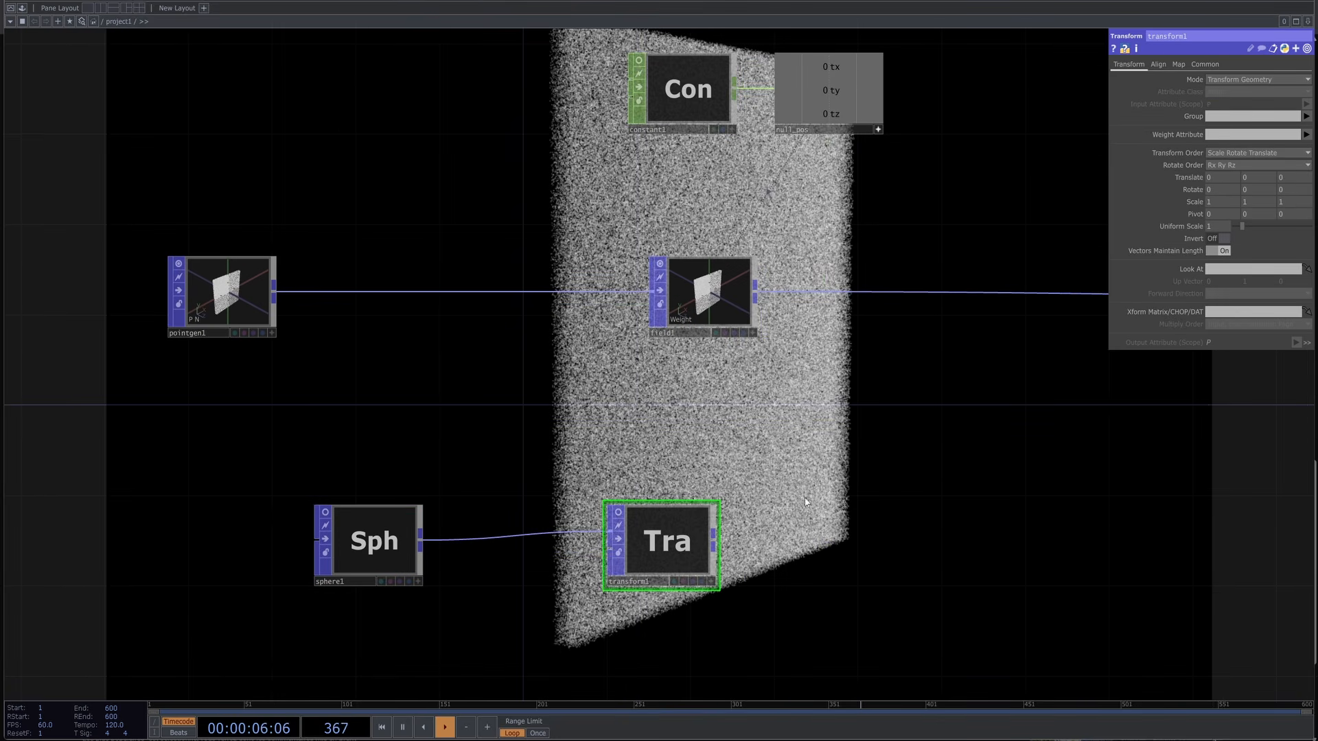
{"action": "left_click_drag", "start_coordinate": [806, 502], "coordinate": [817, 556]}
{"action": "left_click", "coordinate": [1192, 177]}
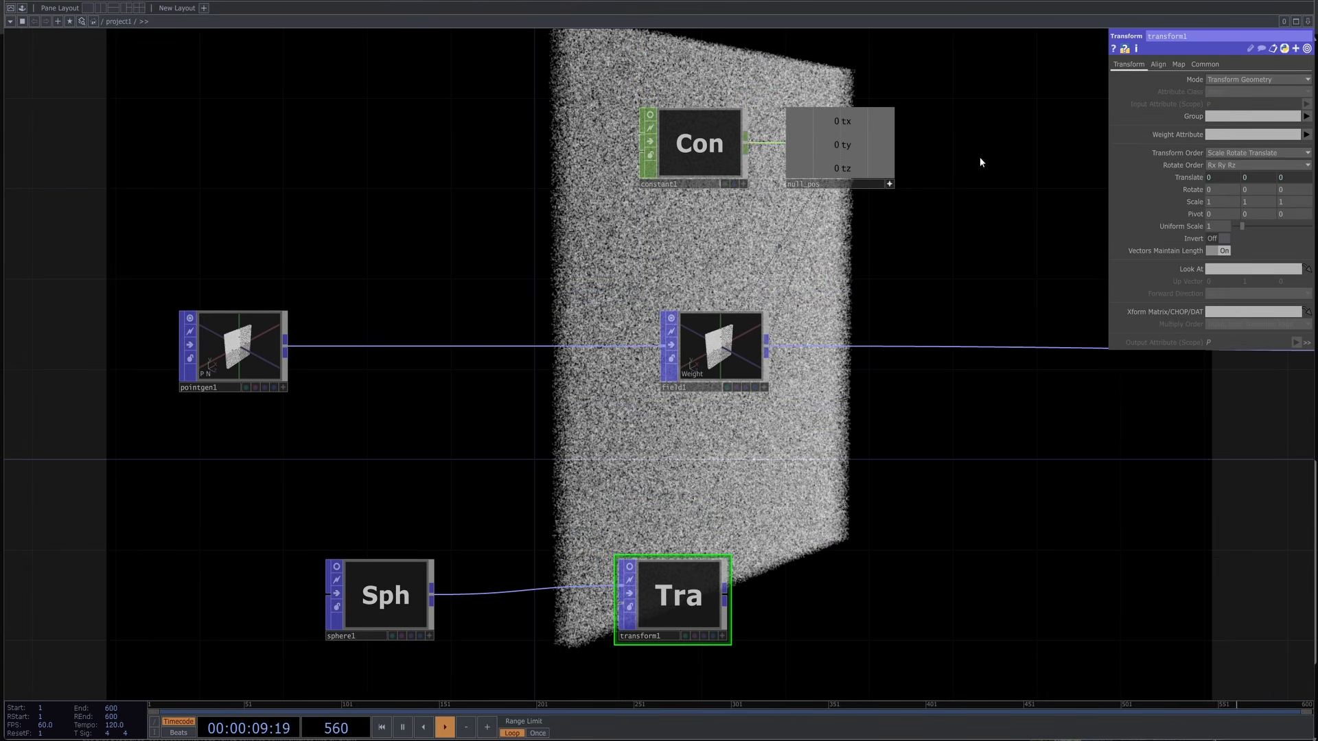
{"action": "left_click_drag", "start_coordinate": [868, 145], "coordinate": [1255, 176]}
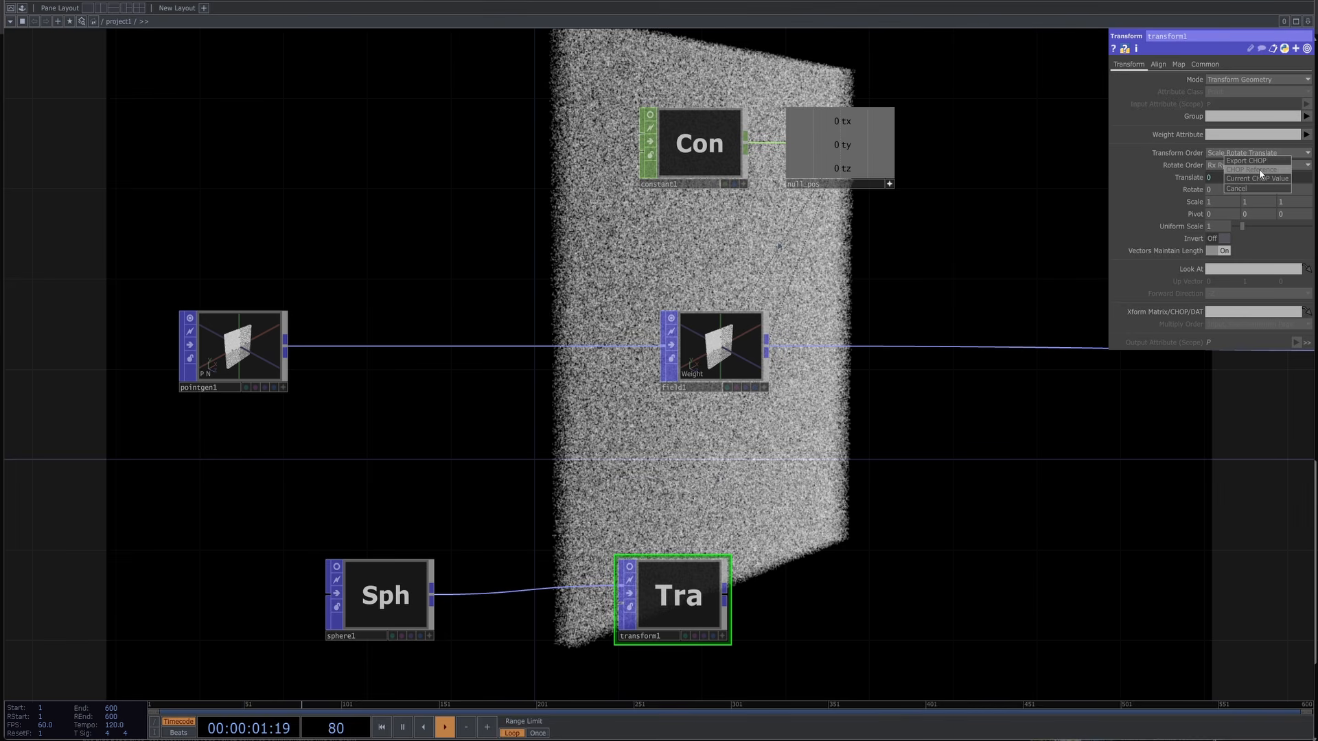
{"action": "left_click", "coordinate": [1263, 174]}
{"action": "left_click_drag", "start_coordinate": [851, 168], "coordinate": [1286, 175]}
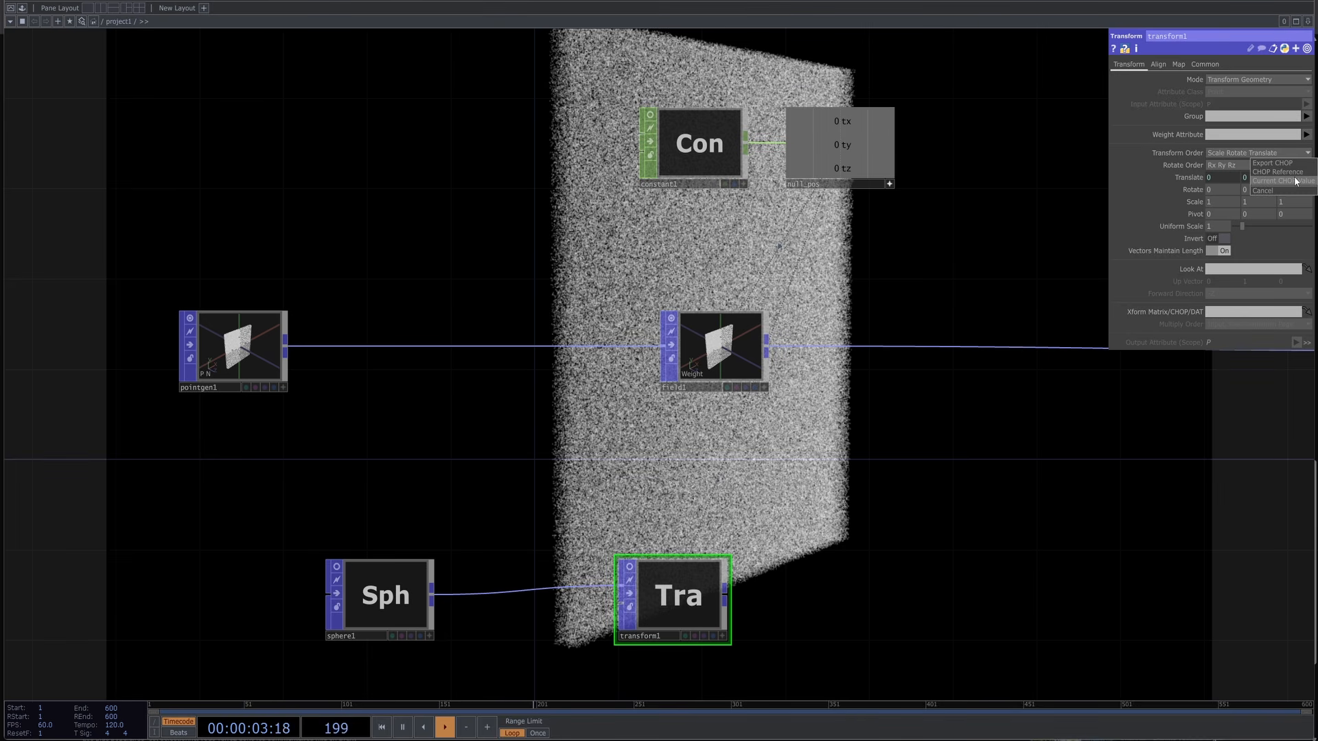
{"action": "left_click", "coordinate": [1275, 179]}
{"action": "left_click", "coordinate": [1192, 176]}
{"action": "key", "text": "h"}
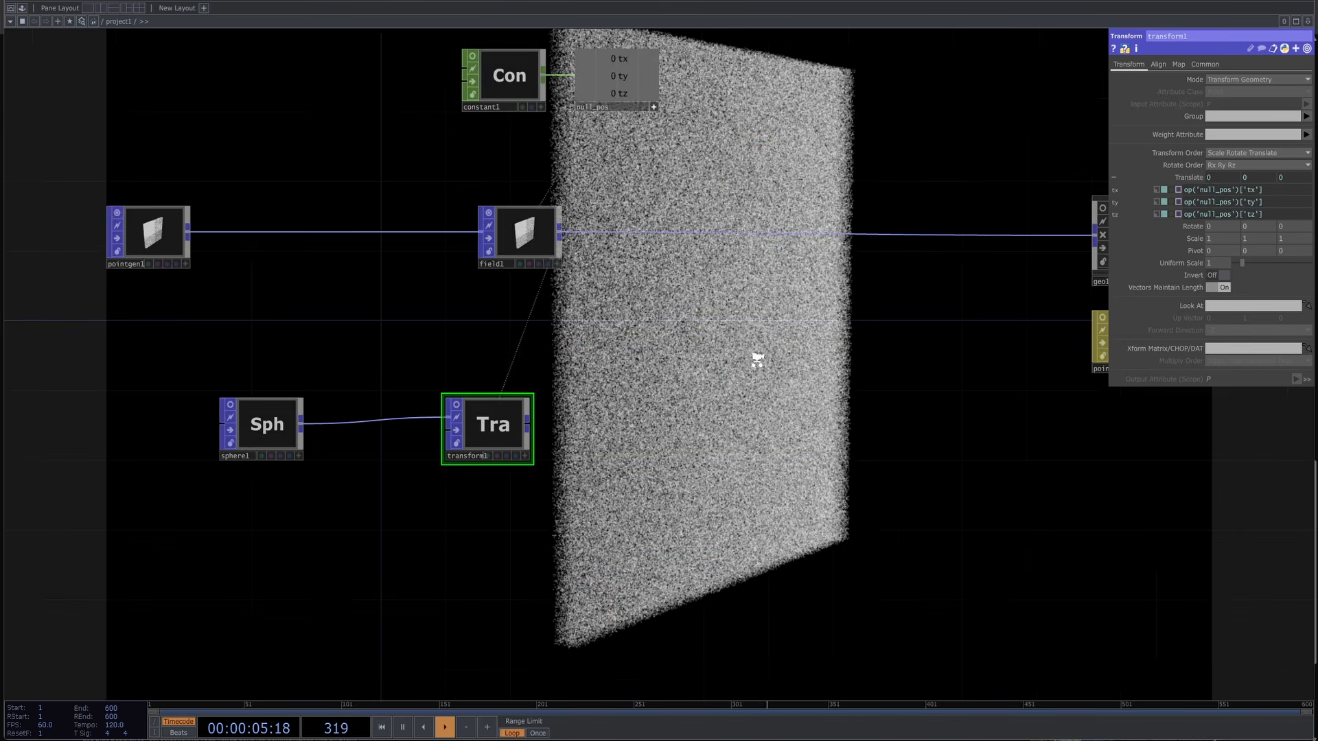
Turn on the Transform POP's viewer and try moving the sphere with the Constant CHOP's tx channel.
{"action": "left_click_drag", "start_coordinate": [541, 393], "coordinate": [465, 413]}
{"action": "scroll", "coordinate": [465, 413], "scroll_direction": "up", "scroll_amount": 1}
{"action": "scroll", "coordinate": [465, 414], "scroll_direction": "up", "scroll_amount": 2}
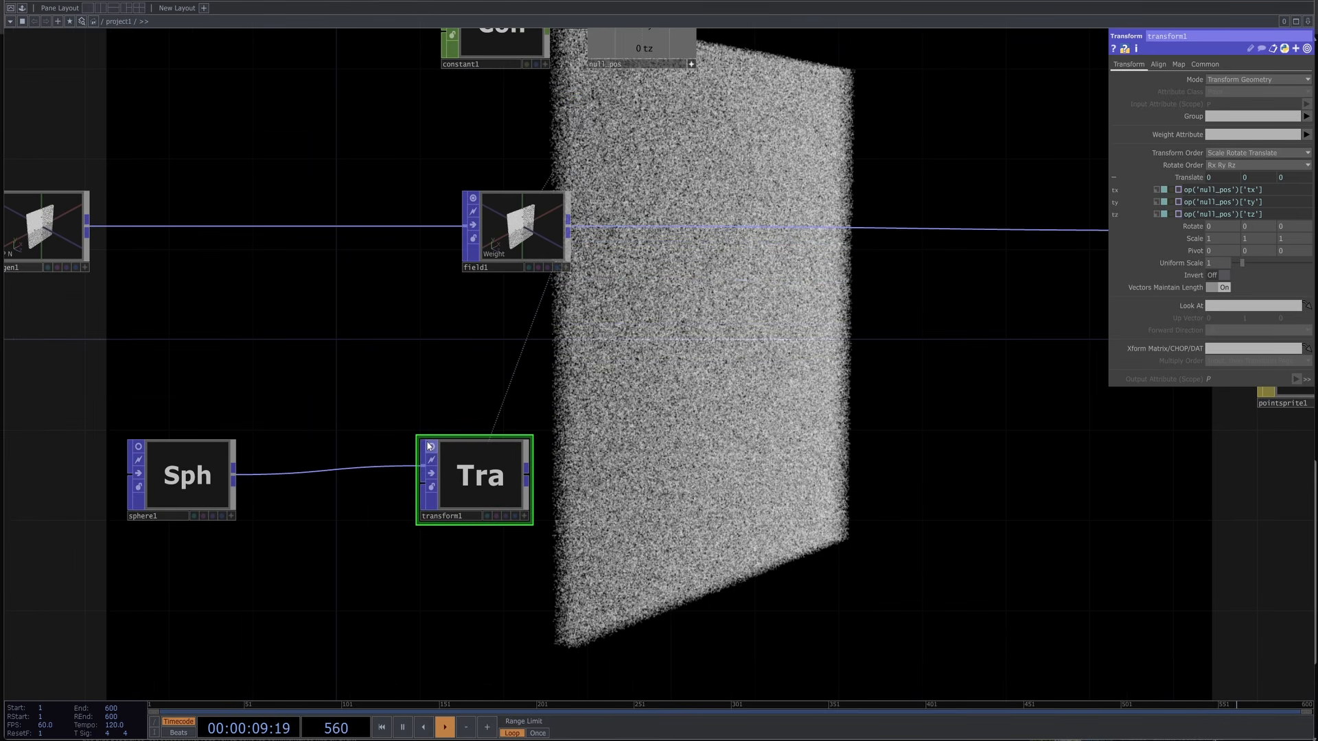
{"action": "left_click", "coordinate": [430, 448]}
{"action": "left_click_drag", "start_coordinate": [588, 362], "coordinate": [615, 390]}
{"action": "scroll", "coordinate": [527, 110], "scroll_direction": "up", "scroll_amount": 2}
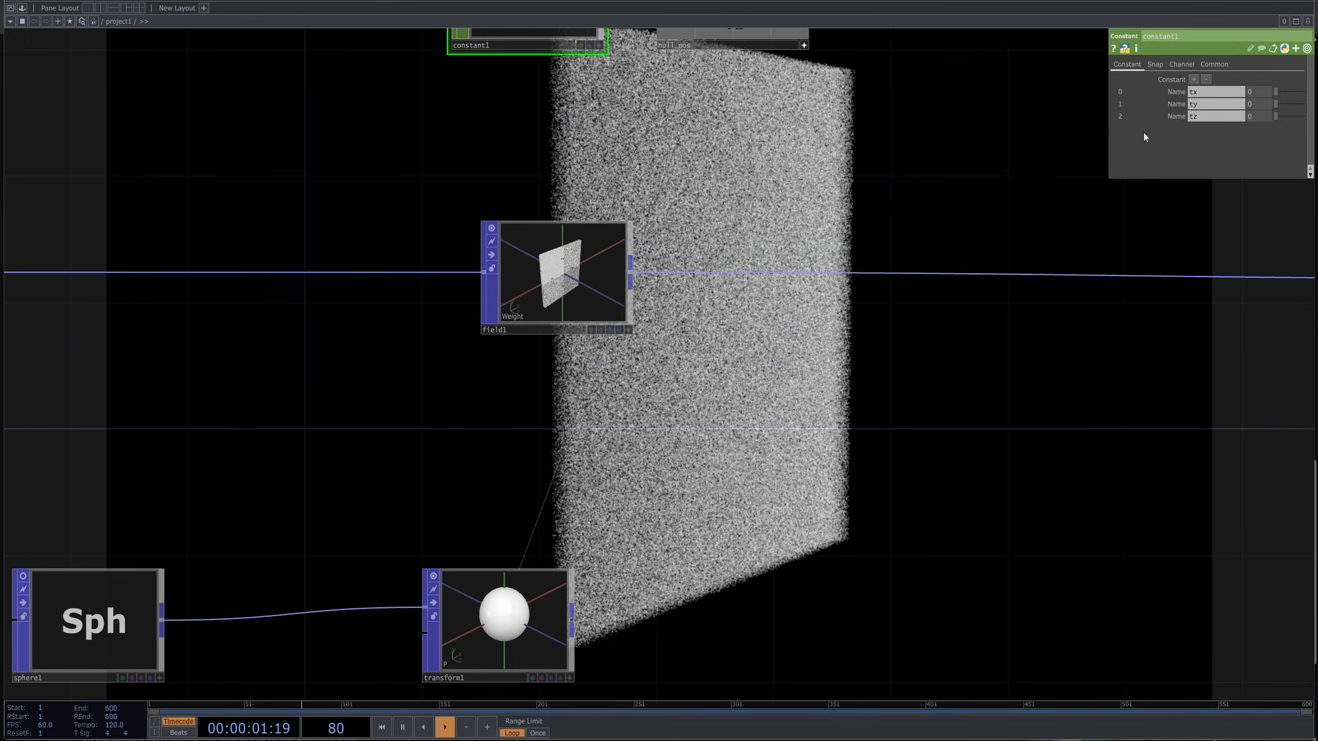
{"action": "left_click_drag", "start_coordinate": [1274, 94], "coordinate": [1066, 246]}
Attach a Geometry COMP to the Transform POP's output, placing it below the Point Sprite material.
{"action": "scroll", "coordinate": [656, 456], "scroll_direction": "down", "scroll_amount": 5}
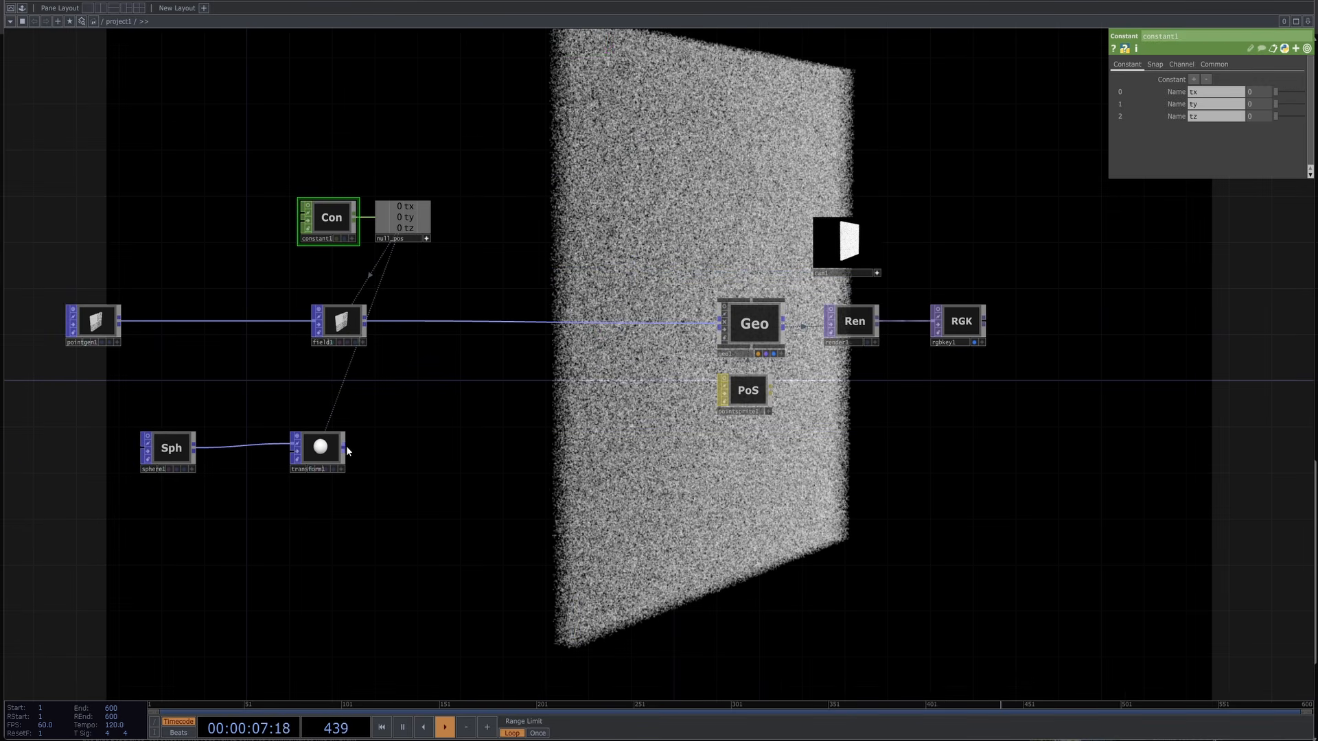
{"action": "right_click", "coordinate": [346, 447]}
{"action": "left_click", "coordinate": [158, 304]}
{"action": "type", "text": "ge"}
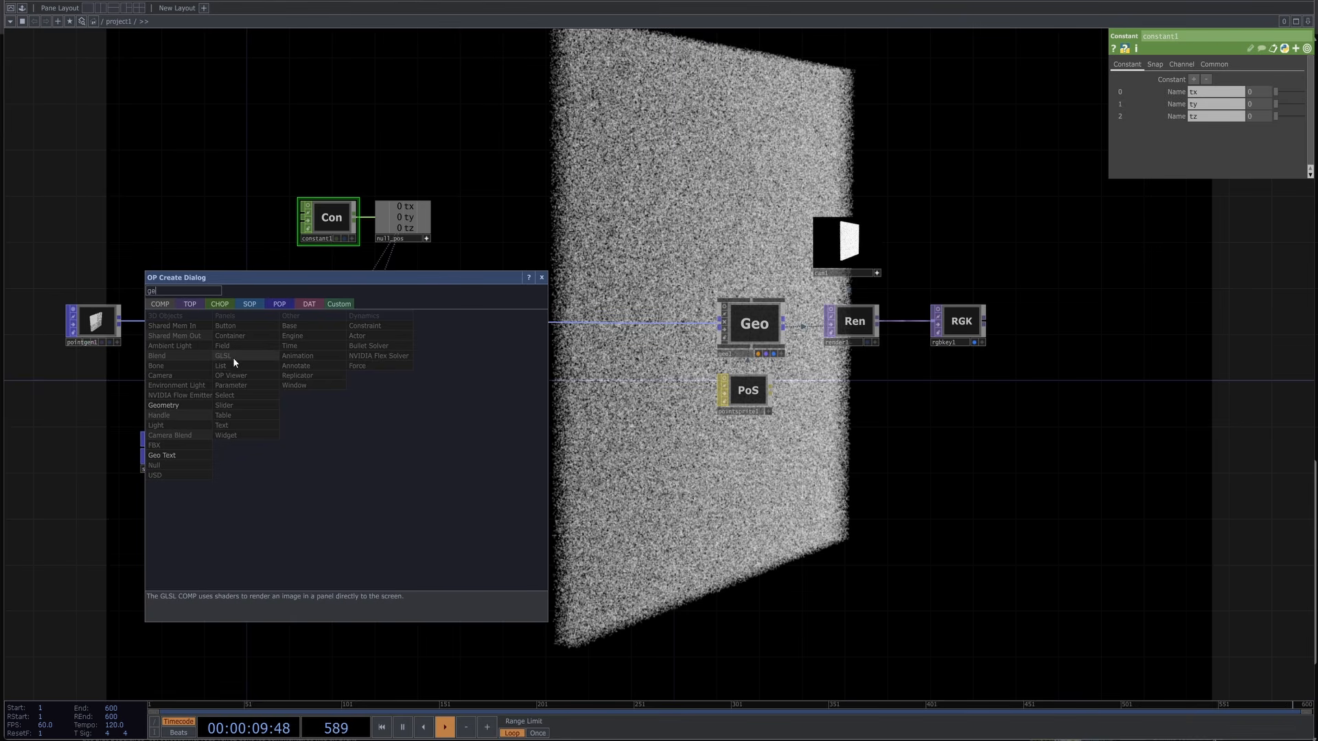
{"action": "left_click", "coordinate": [175, 406]}
{"action": "left_click", "coordinate": [768, 458]}
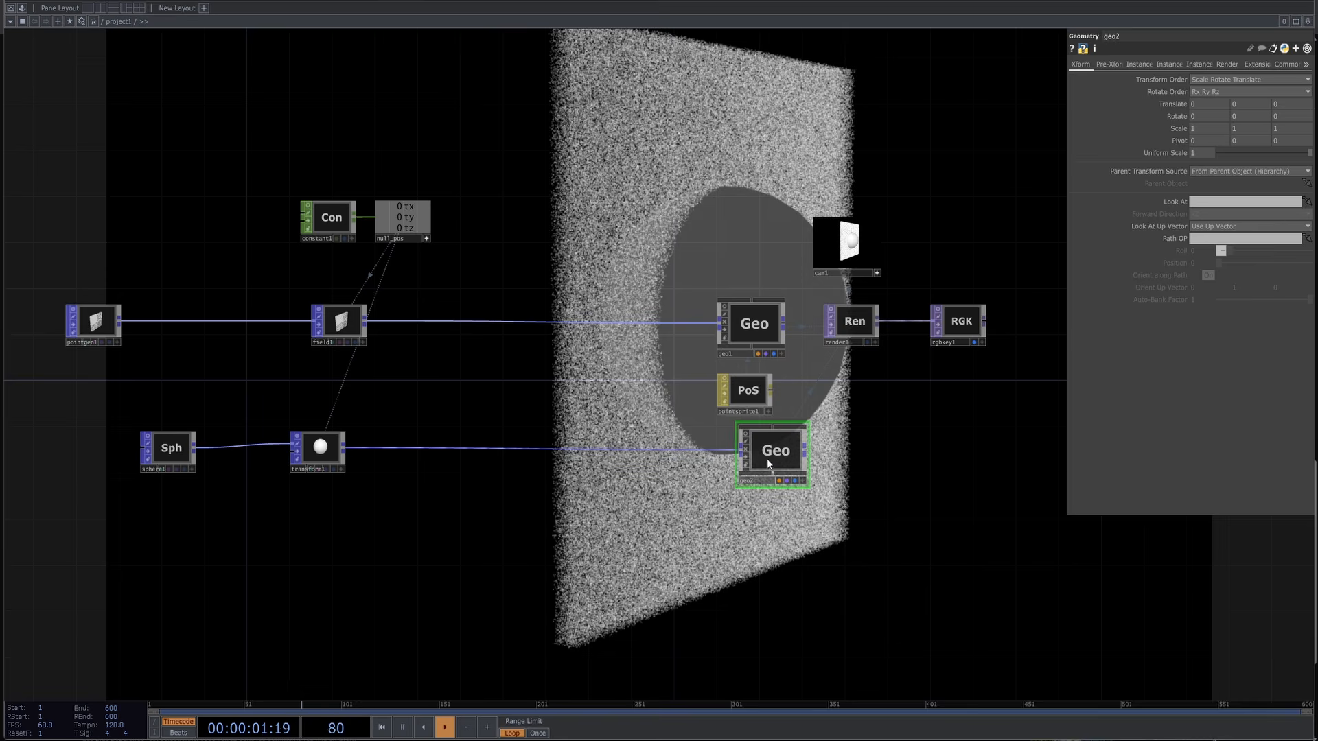
Create a Constant MAT below the sphere's Geometry COMP and assign it as that component's material.
{"action": "left_click_drag", "start_coordinate": [792, 544], "coordinate": [777, 513]}
{"action": "key", "text": "Tab"}
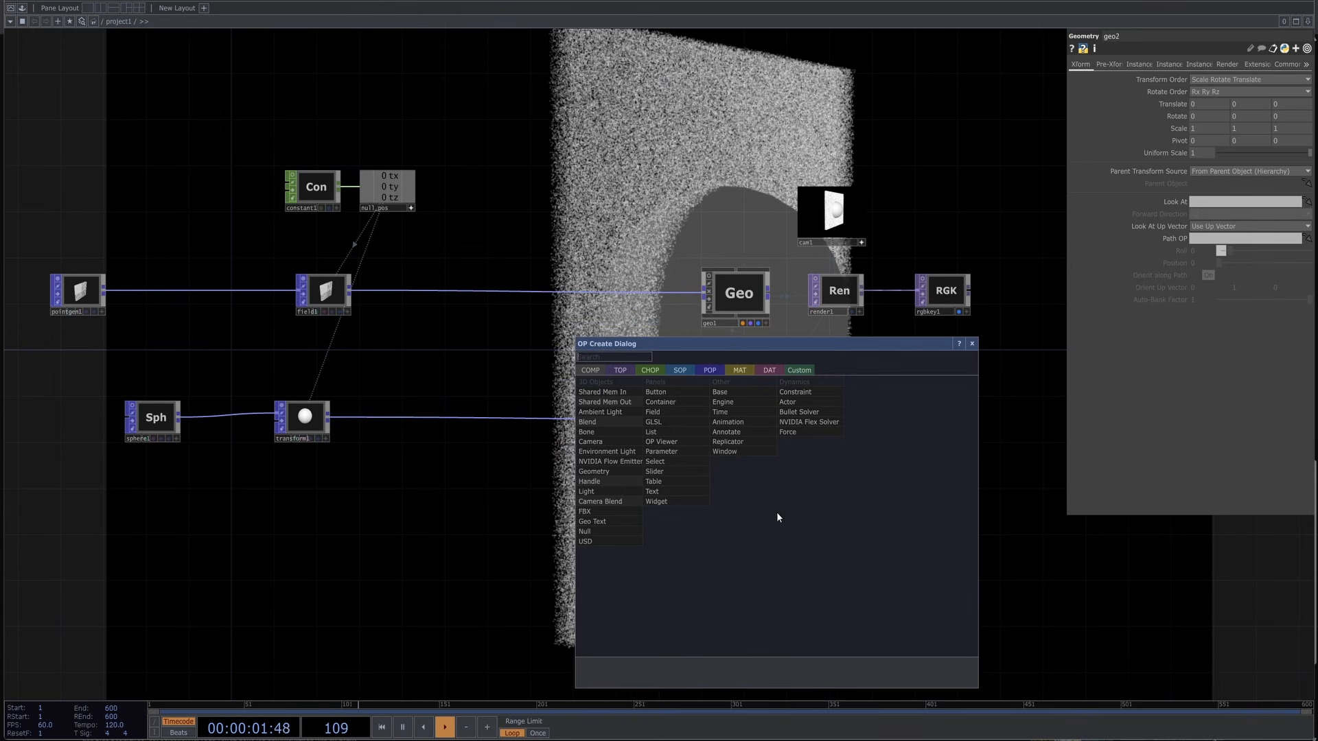
{"action": "left_click", "coordinate": [740, 371]}
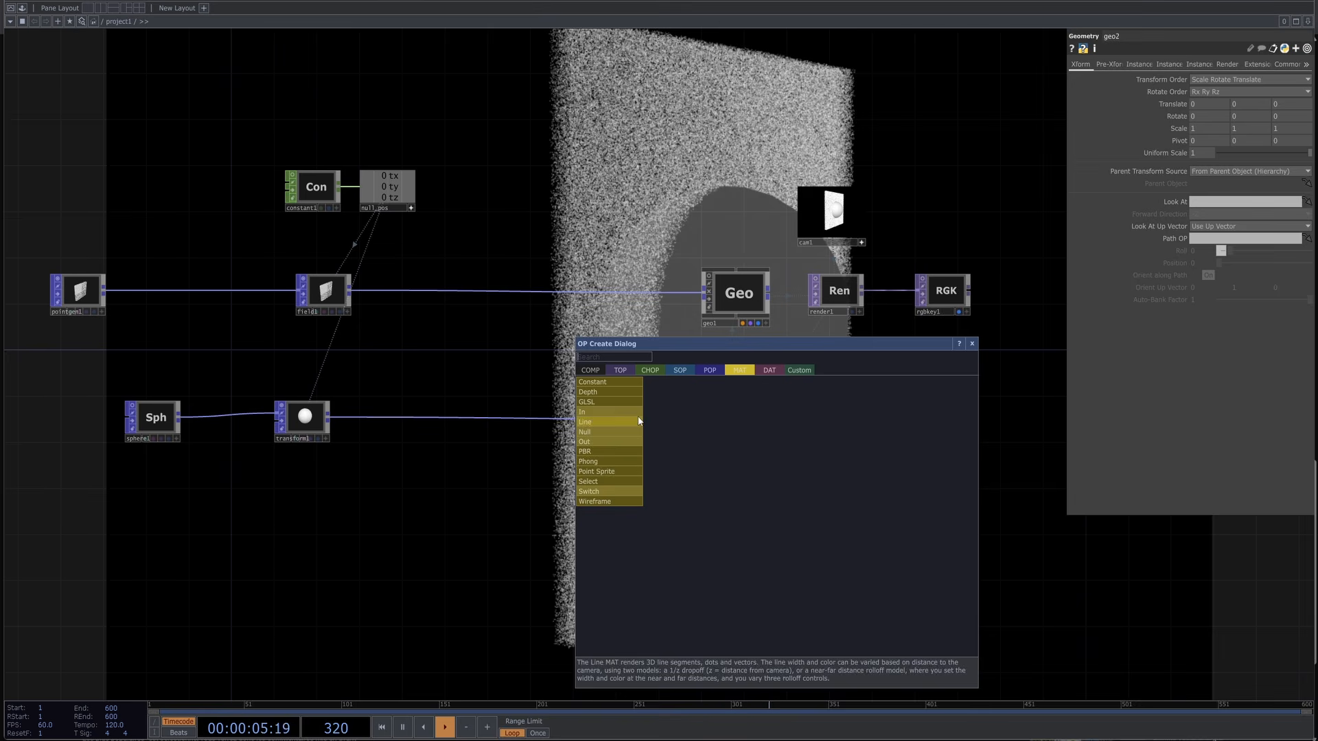
{"action": "left_click", "coordinate": [619, 383]}
{"action": "left_click", "coordinate": [759, 500]}
{"action": "left_click_drag", "start_coordinate": [759, 500], "coordinate": [770, 430]}
{"action": "left_click", "coordinate": [777, 424]}
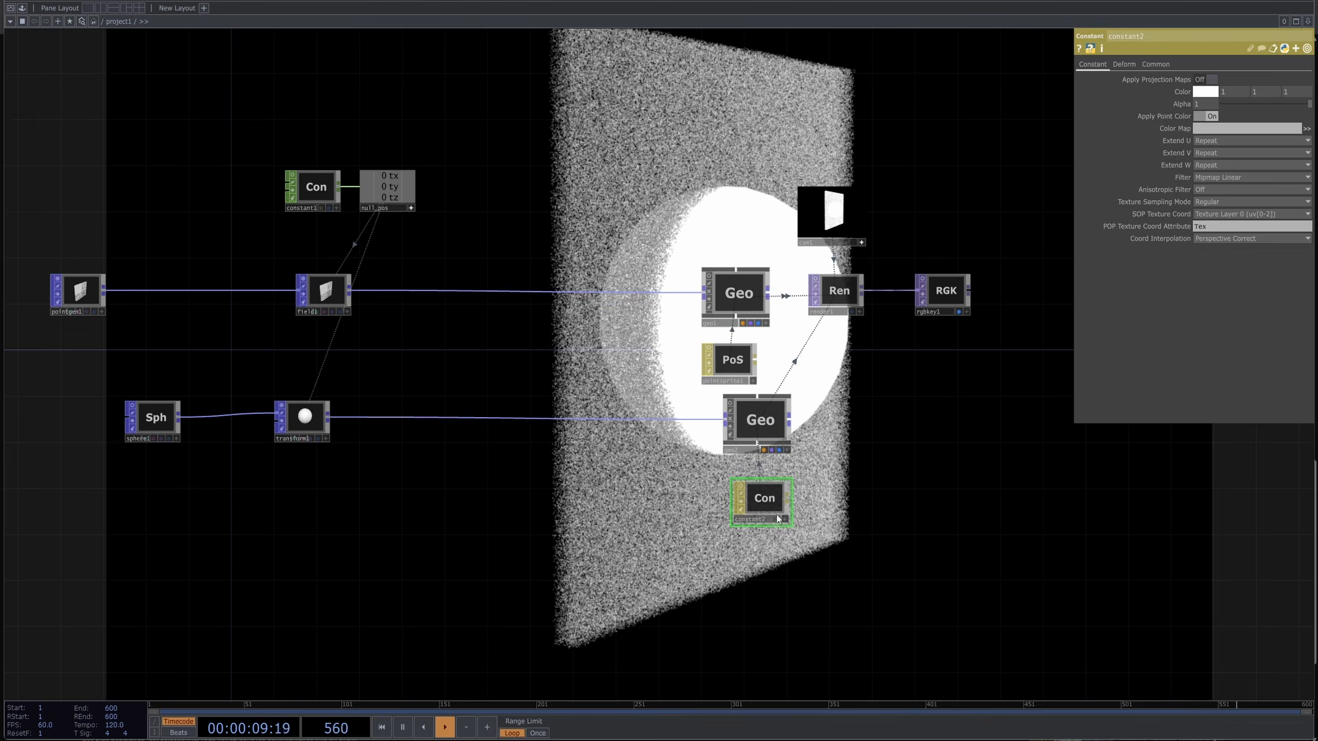
Set the Constant MAT's Wire Frame option to GPU Tessellated Wire Frame.
{"action": "left_click", "coordinate": [1156, 64]}
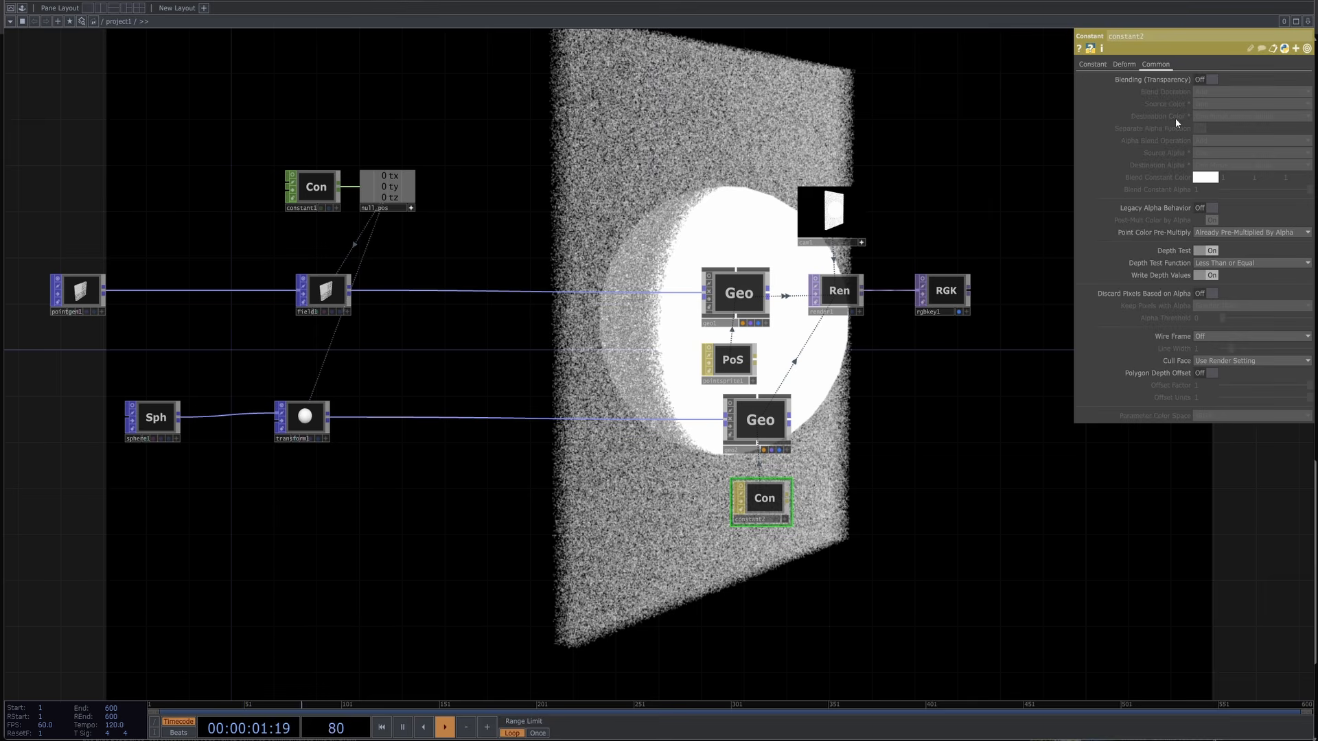
{"action": "left_click", "coordinate": [1227, 337]}
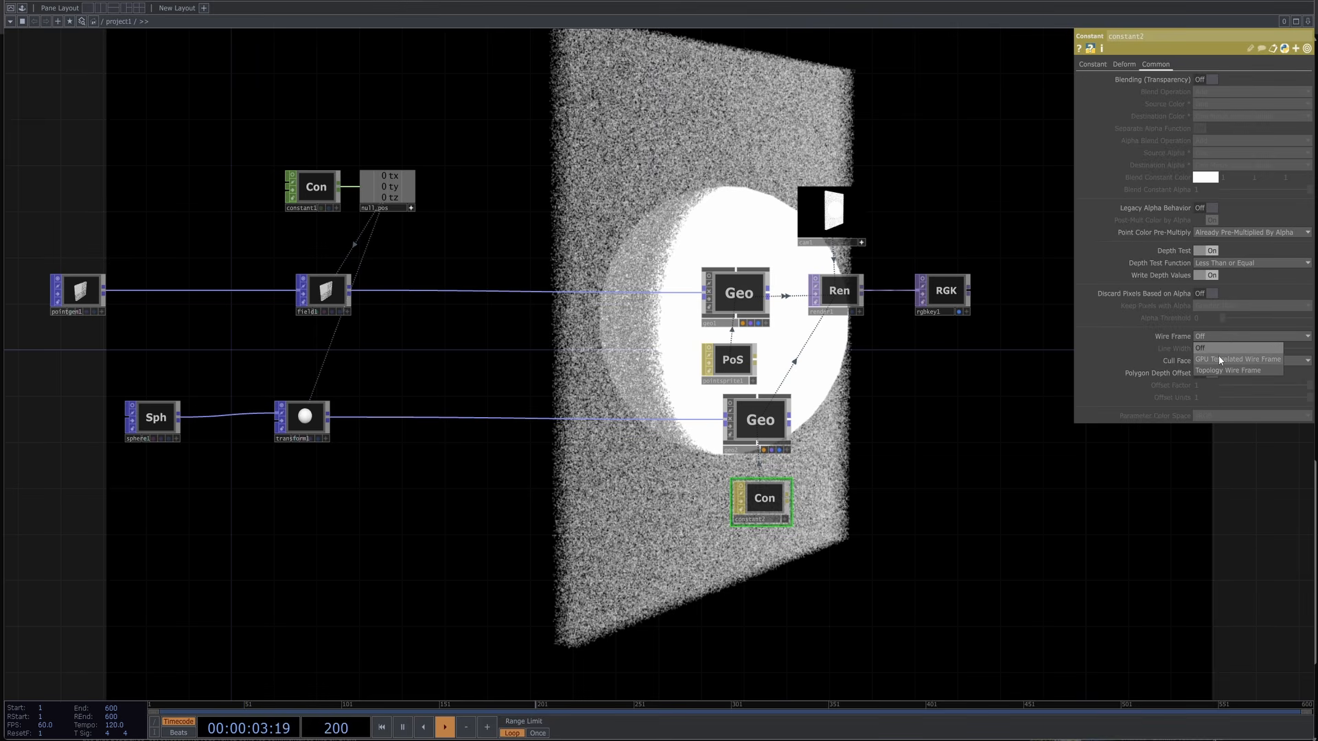
{"action": "left_click", "coordinate": [1218, 357]}
Set the Constant MAT's color to pale yellow with hue 64 and saturation about 0.45.
{"action": "left_click_drag", "start_coordinate": [800, 597], "coordinate": [1023, 596]}
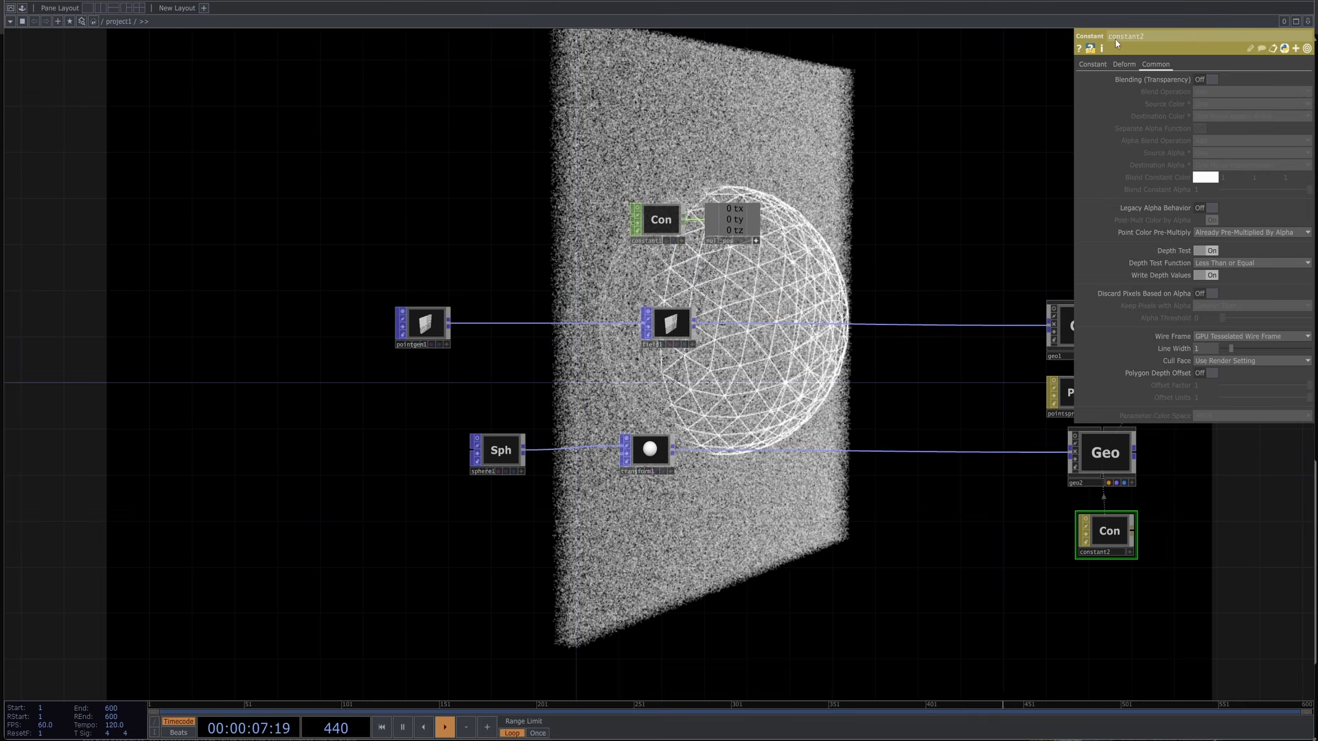
{"action": "left_click", "coordinate": [1099, 64]}
{"action": "left_click", "coordinate": [1206, 92]}
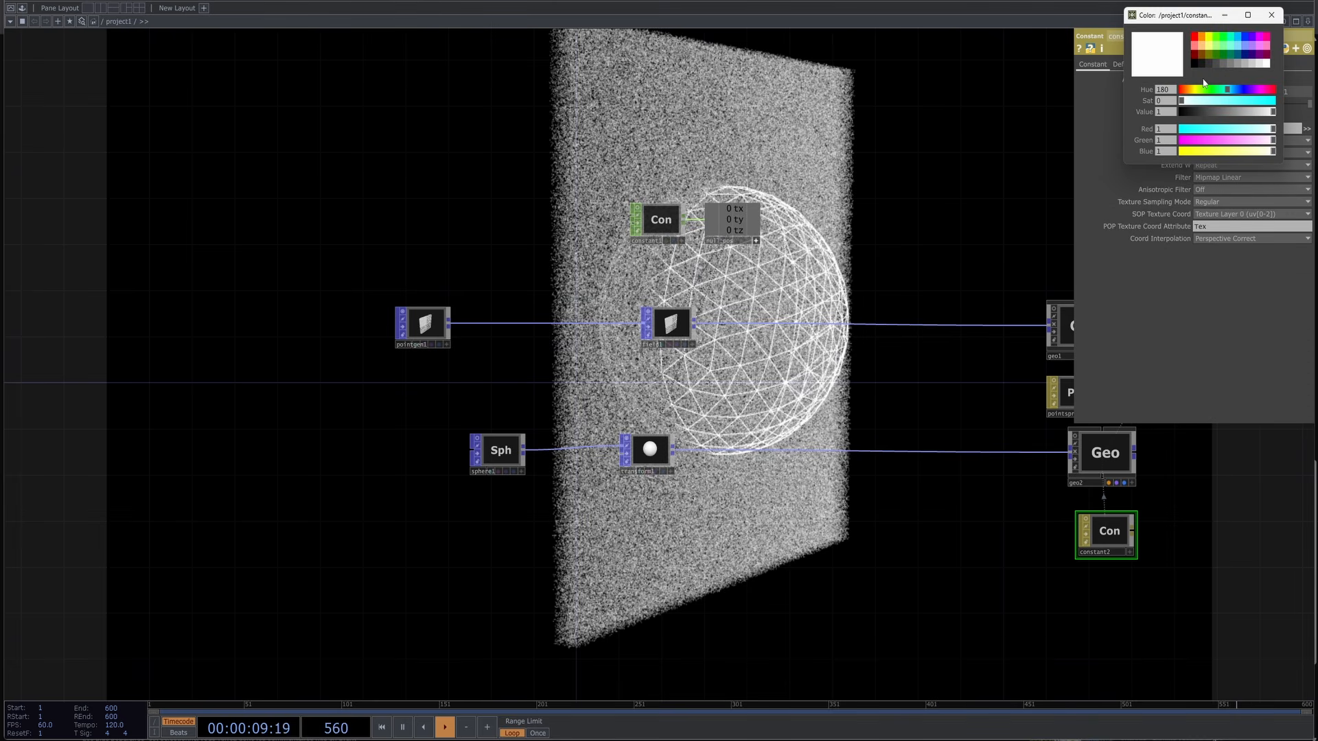
{"action": "left_click", "coordinate": [1225, 101]}
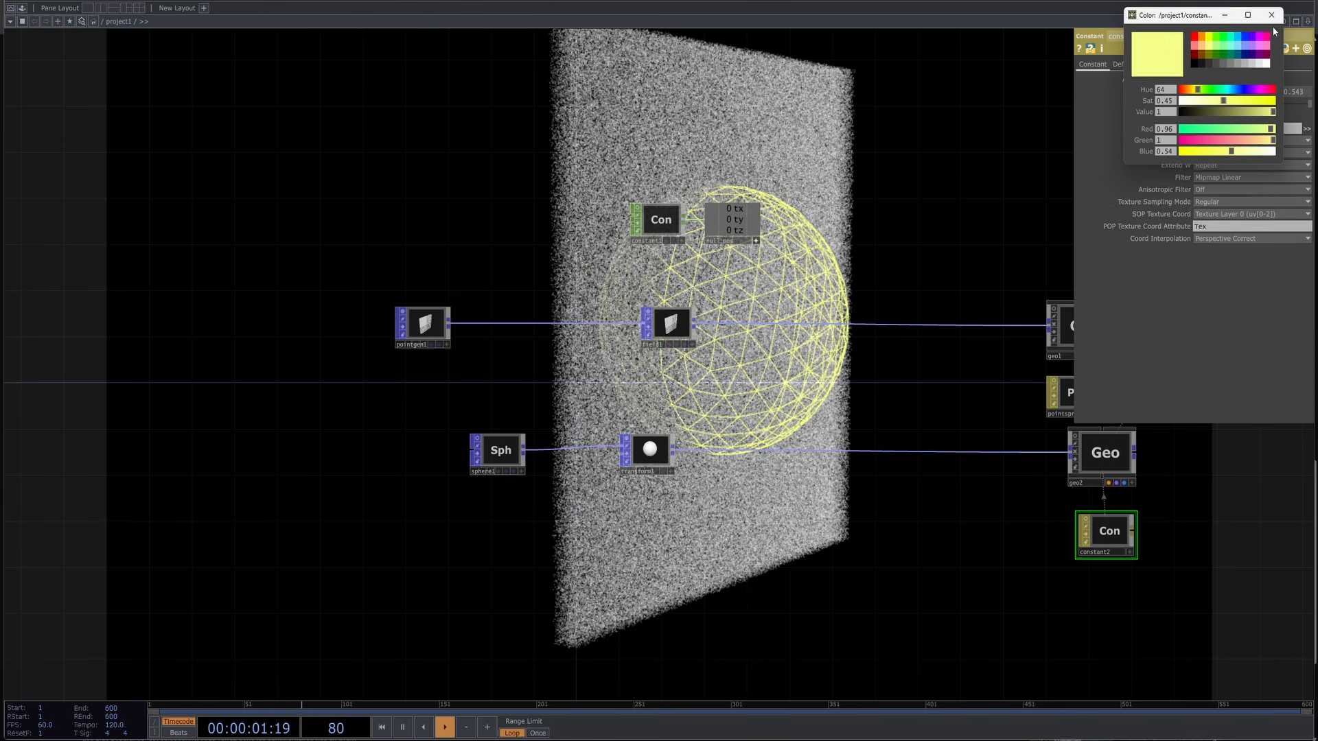
{"action": "left_click", "coordinate": [1271, 15]}
Set the Constant CHOP's tx channel to 0 to center the wireframe sphere.
{"action": "left_click_drag", "start_coordinate": [775, 373], "coordinate": [817, 321]}
{"action": "scroll", "coordinate": [755, 309], "scroll_direction": "up", "scroll_amount": 5}
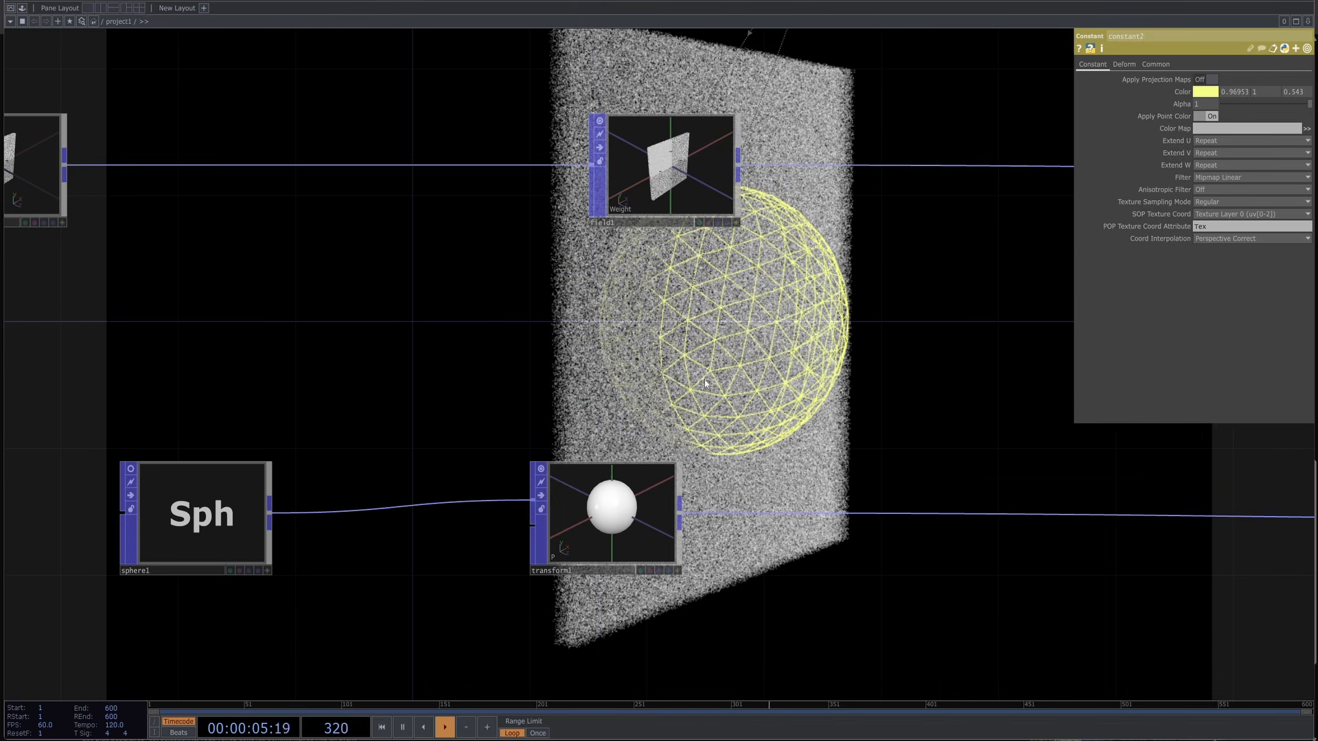
{"action": "scroll", "coordinate": [818, 376], "scroll_direction": "down", "scroll_amount": 4}
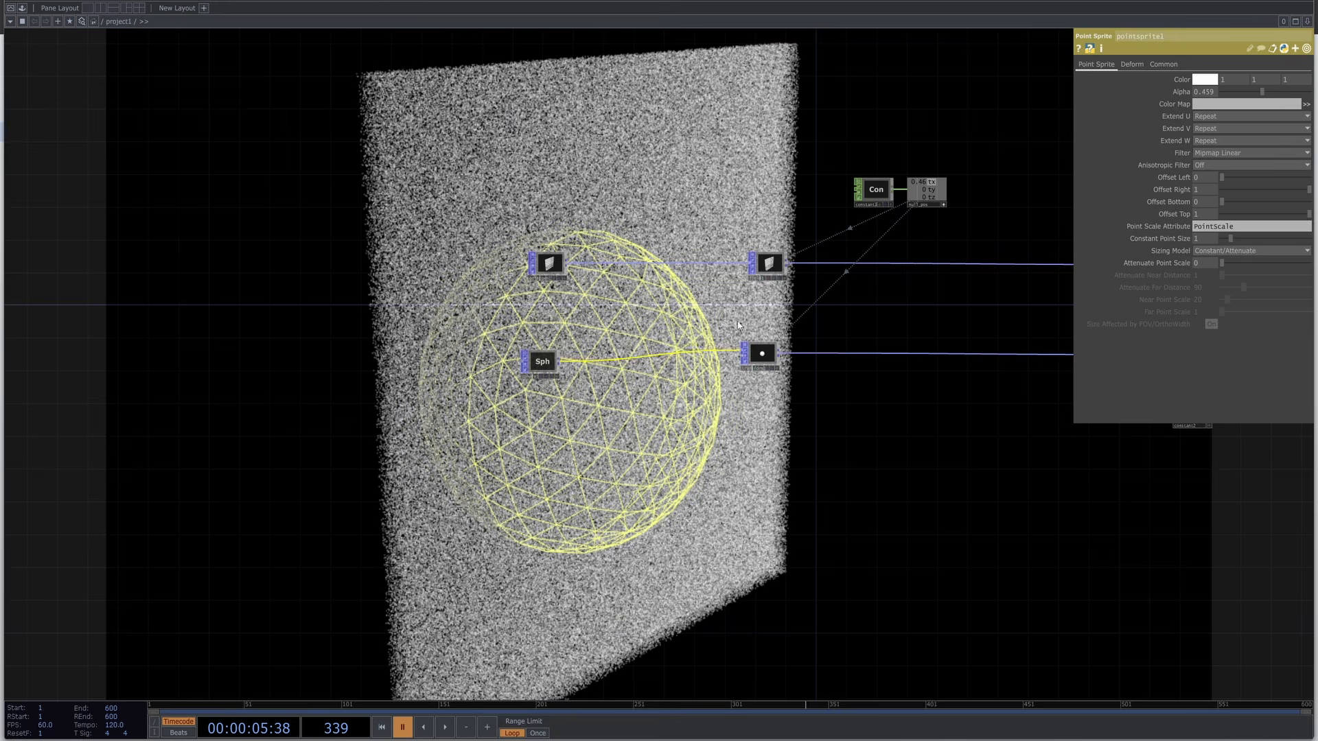
{"action": "scroll", "coordinate": [790, 251], "scroll_direction": "up", "scroll_amount": 4}
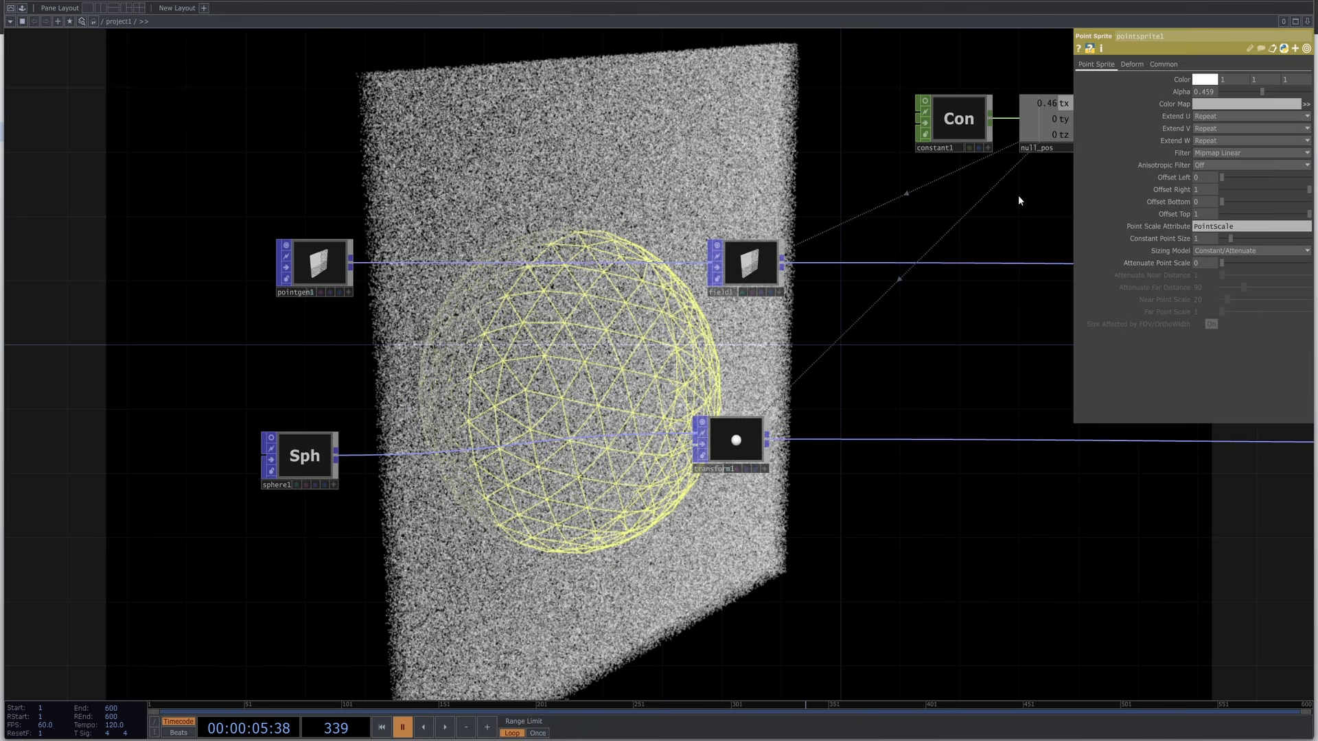
{"action": "left_click", "coordinate": [963, 120]}
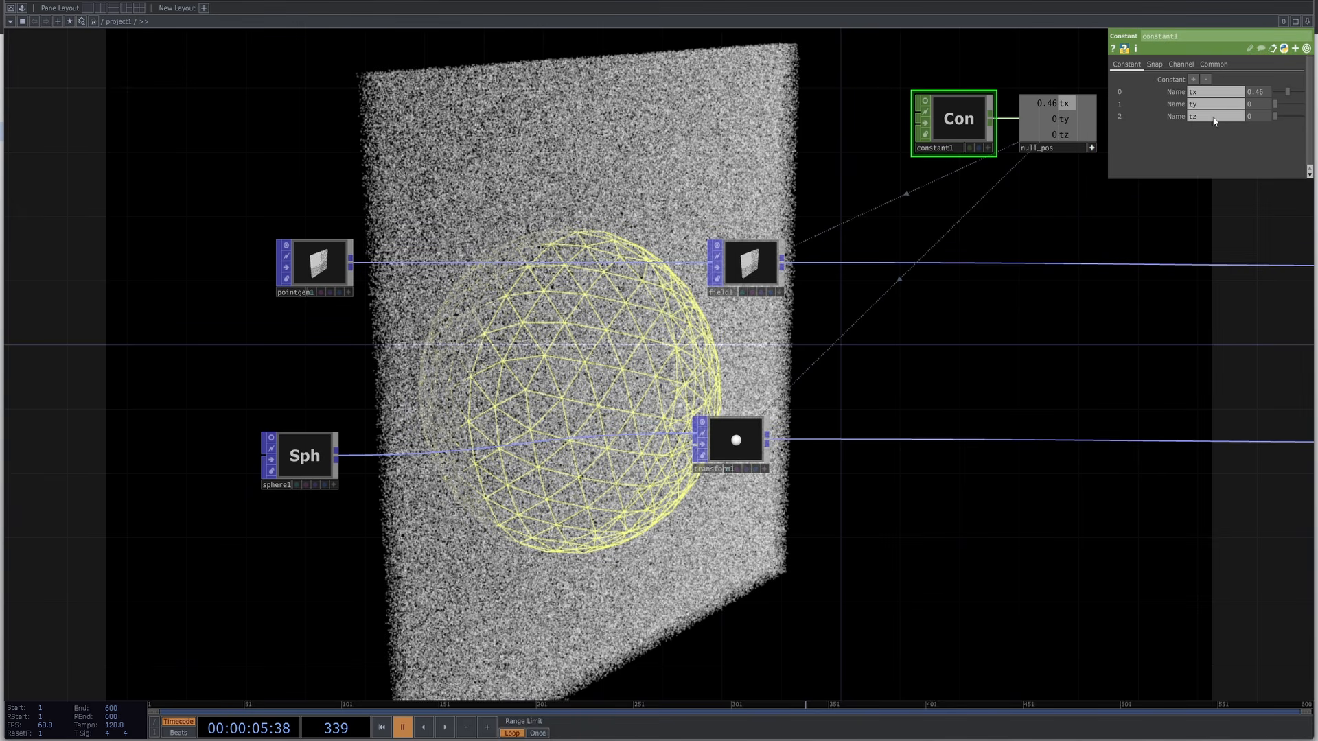
{"action": "left_click_drag", "start_coordinate": [1293, 94], "coordinate": [1269, 112]}
{"action": "left_click_drag", "start_coordinate": [1023, 394], "coordinate": [795, 353]}
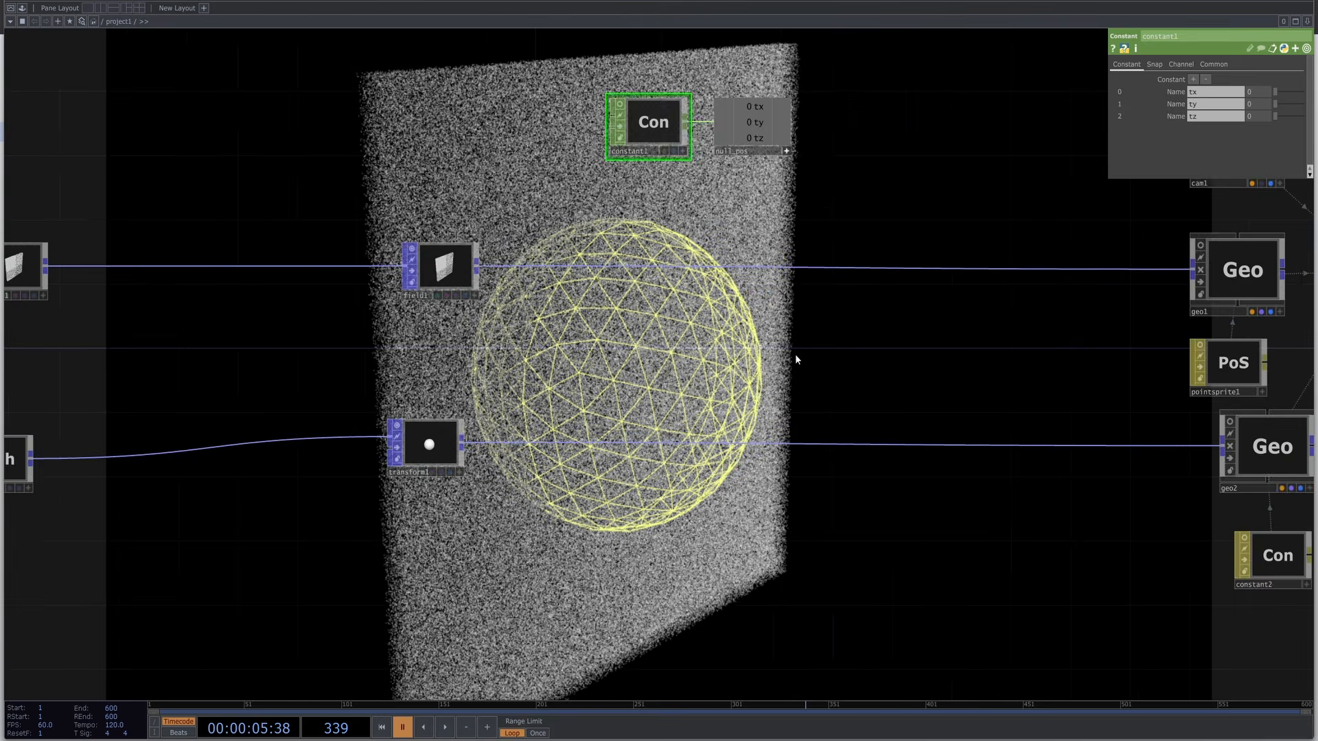
{"action": "scroll", "coordinate": [795, 354], "scroll_direction": "down", "scroll_amount": 5}
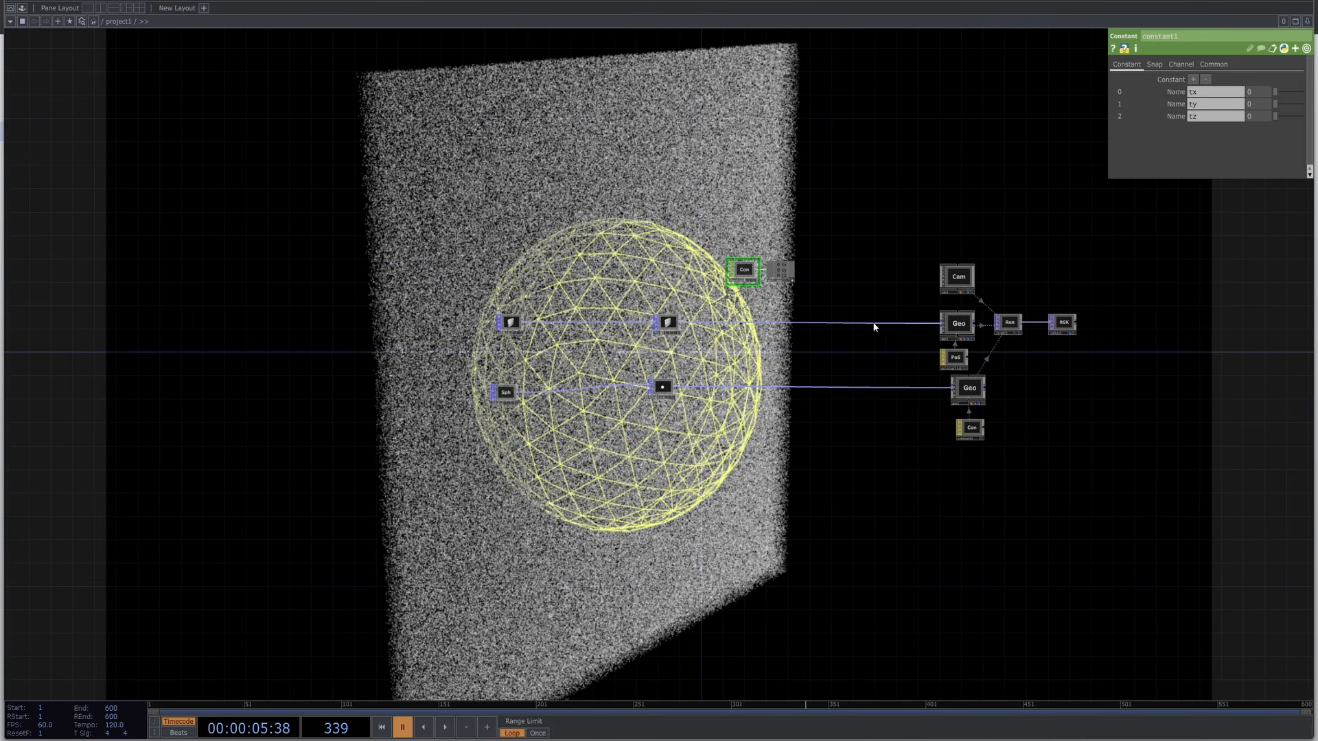
Set the Render TOP's resolution to 1920 x 1080.
{"action": "scroll", "coordinate": [1126, 292], "scroll_direction": "up", "scroll_amount": 3}
{"action": "left_click", "coordinate": [961, 340]}
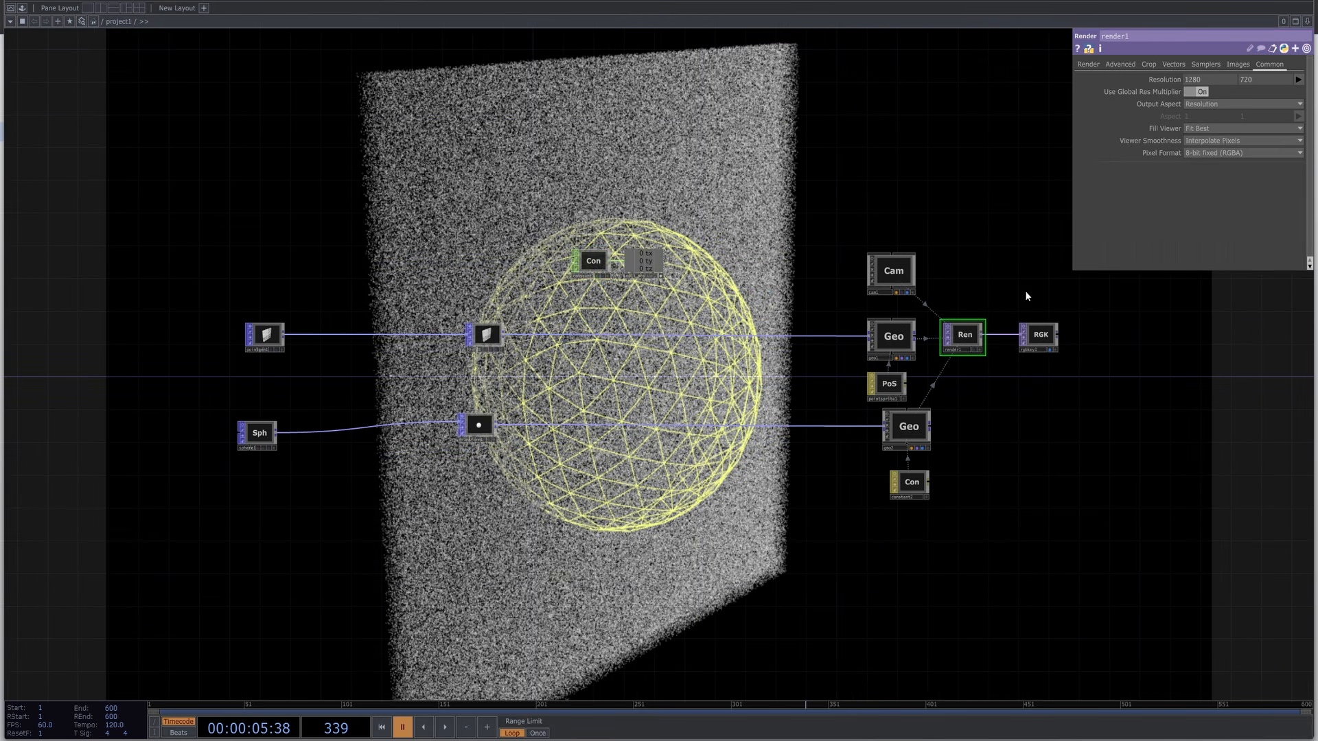
{"action": "left_click", "coordinate": [1299, 80]}
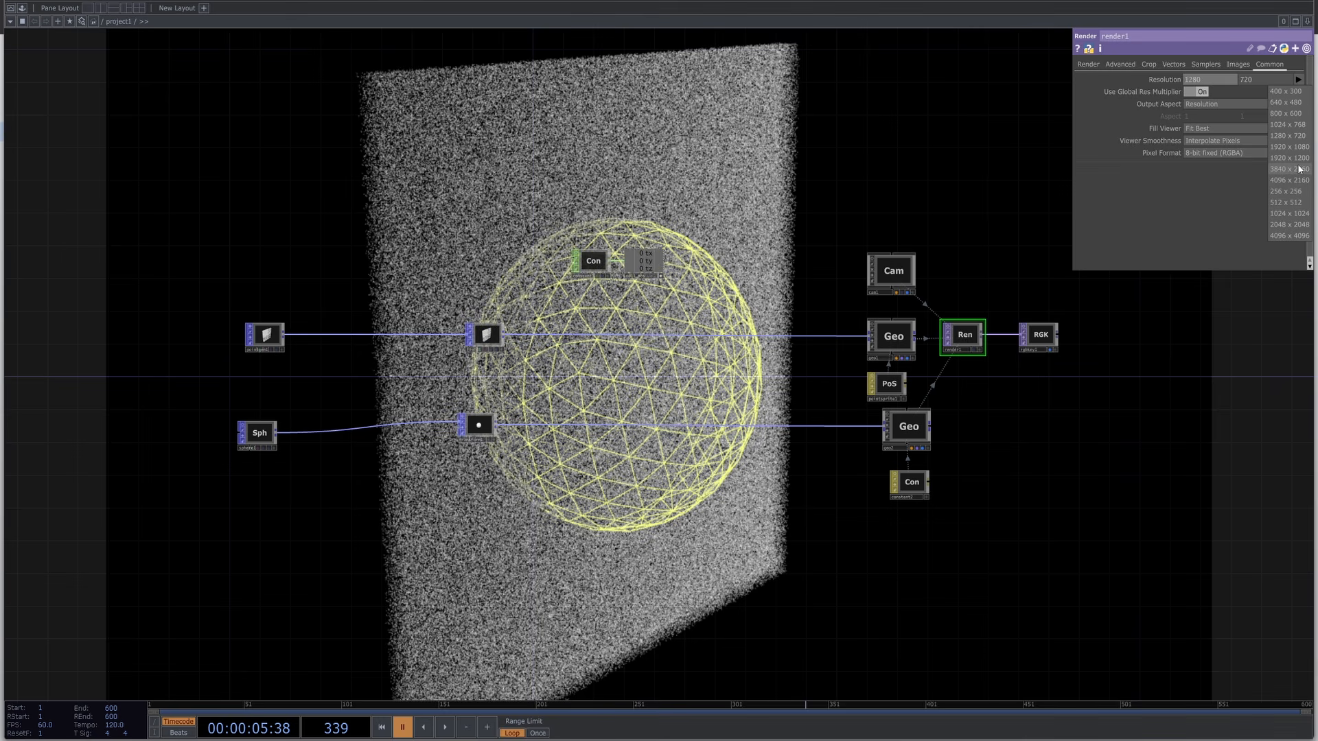
{"action": "left_click", "coordinate": [1289, 146]}
{"action": "scroll", "coordinate": [921, 377], "scroll_direction": "up", "scroll_amount": 5}
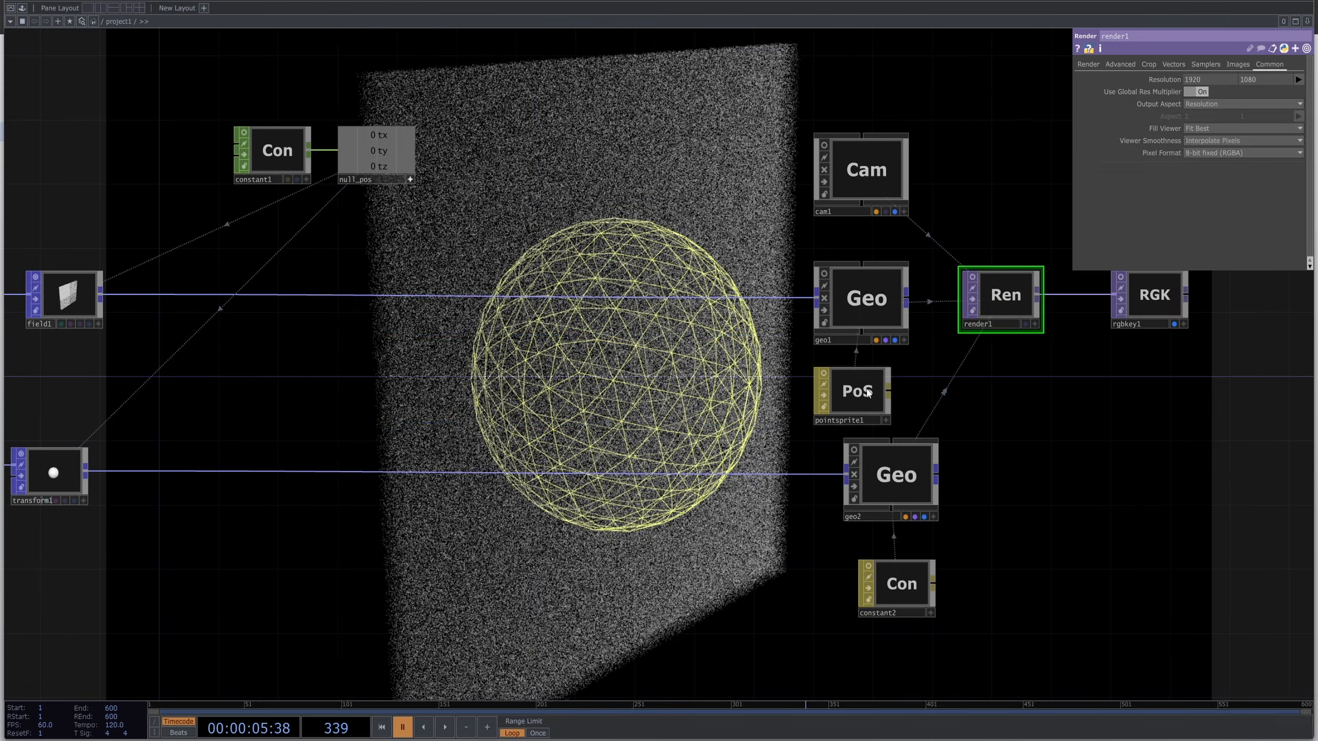
Insert a Noise POP between the Field POP and the points' Geometry COMP.
{"action": "left_click", "coordinate": [862, 382]}
{"action": "scroll", "coordinate": [615, 367], "scroll_direction": "down", "scroll_amount": 5}
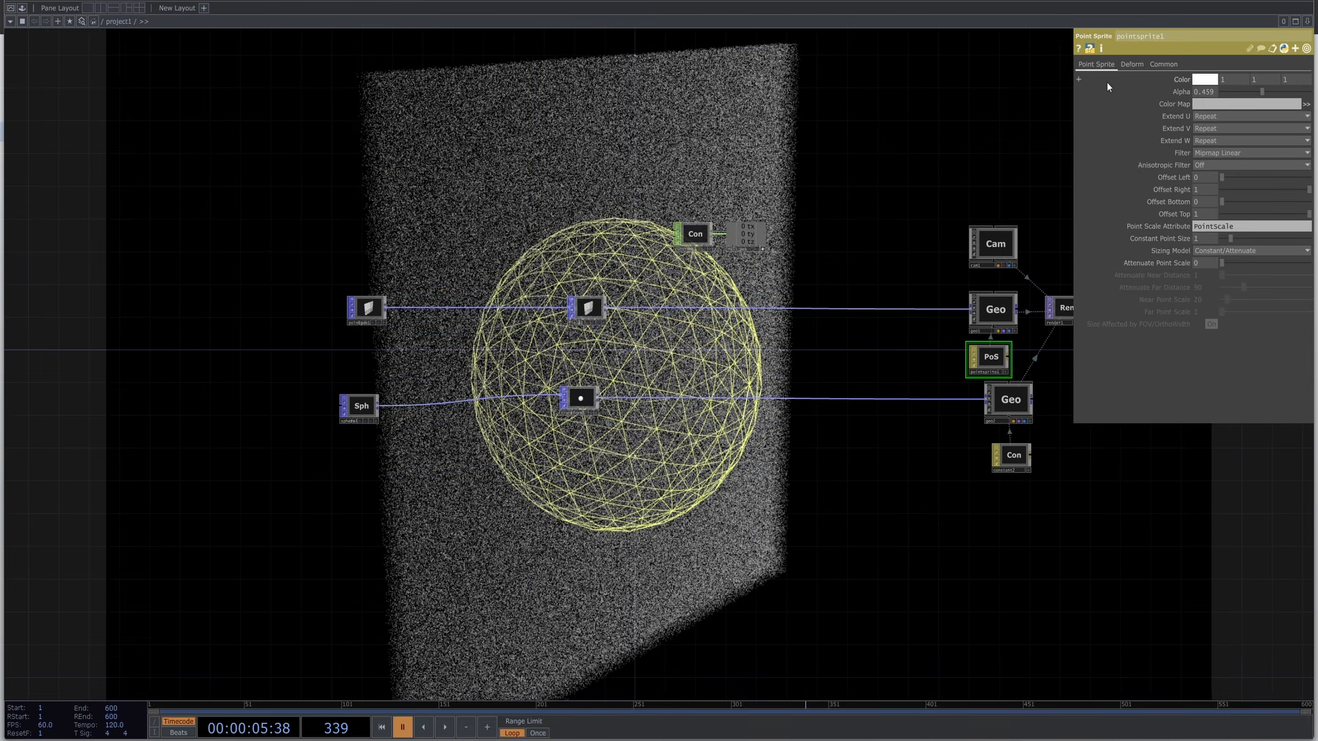
{"action": "scroll", "coordinate": [420, 346], "scroll_direction": "up", "scroll_amount": 5}
{"action": "left_click_drag", "start_coordinate": [871, 297], "coordinate": [679, 296]}
{"action": "scroll", "coordinate": [678, 298], "scroll_direction": "up", "scroll_amount": 3}
{"action": "right_click", "coordinate": [672, 267]}
{"action": "left_click", "coordinate": [664, 261]}
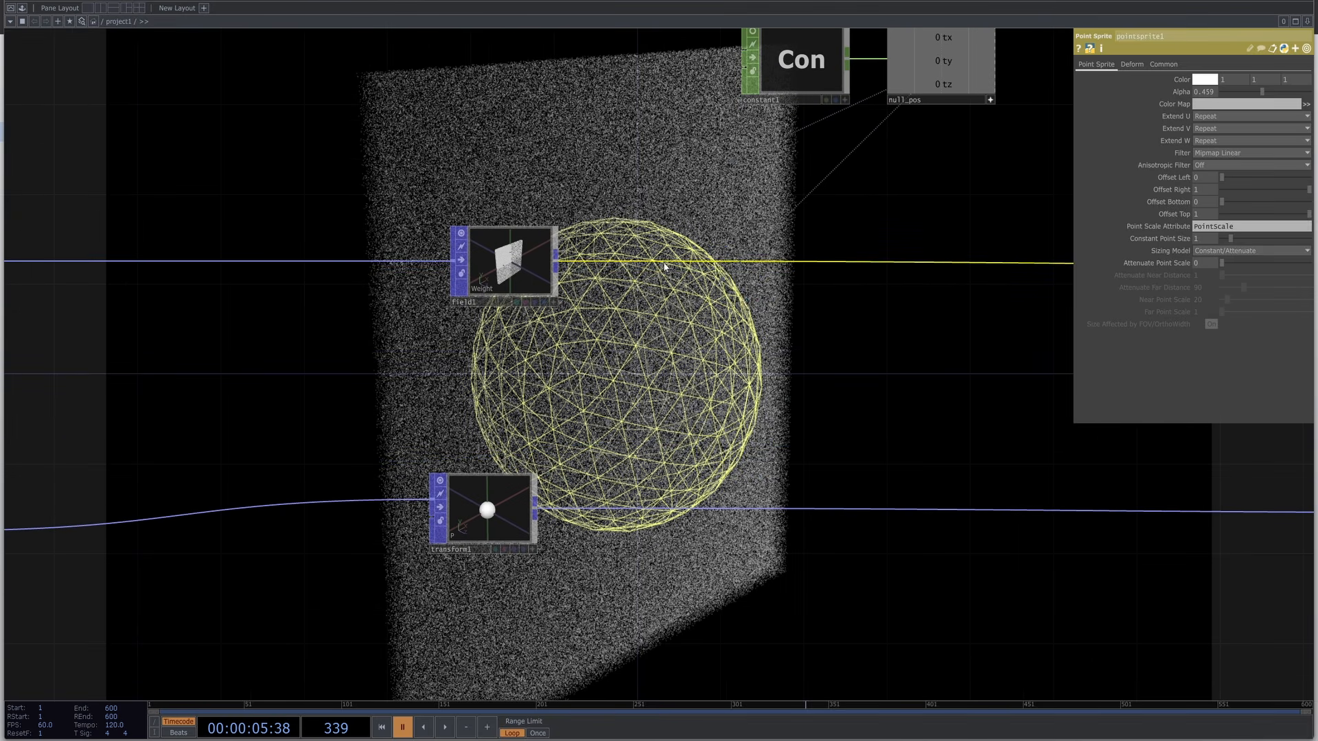
{"action": "right_click", "coordinate": [664, 261]}
{"action": "left_click", "coordinate": [678, 252]}
{"action": "type", "text": "noise"}
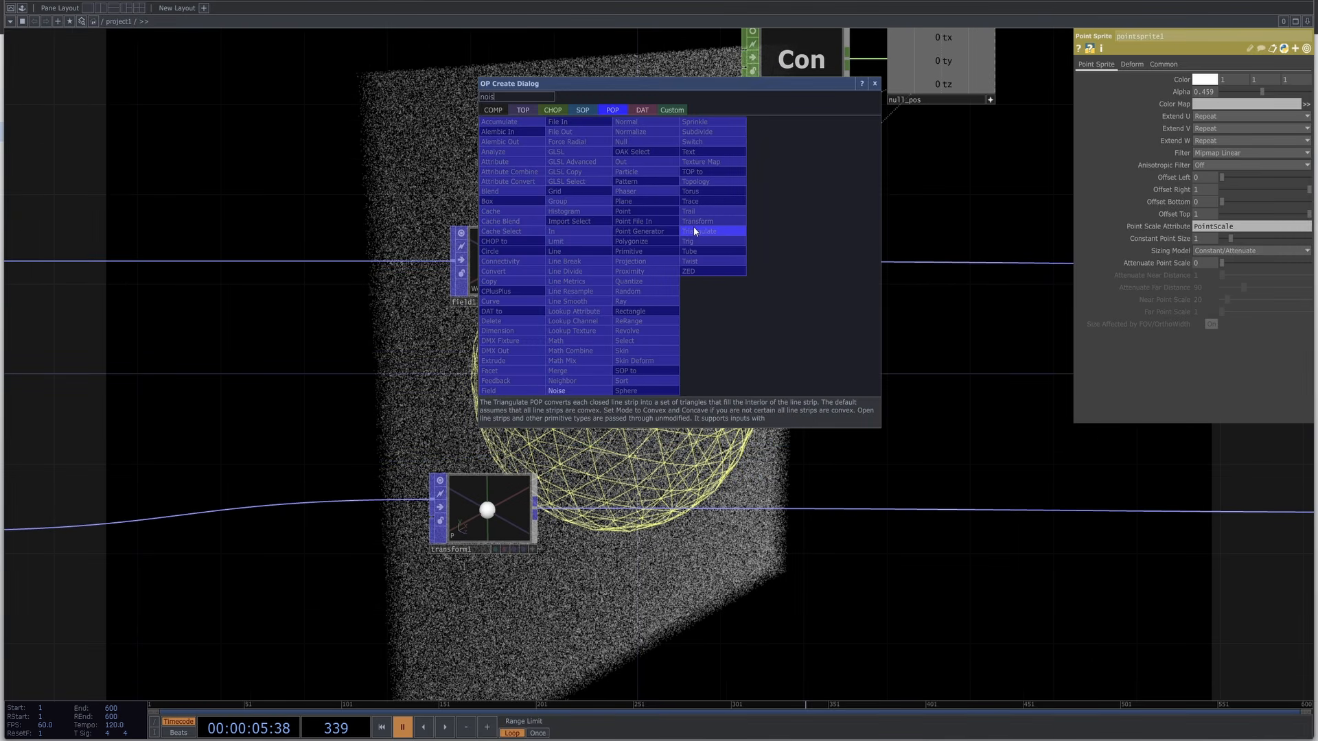
{"action": "left_click", "coordinate": [559, 390]}
{"action": "left_click", "coordinate": [689, 266]}
Try Weight as the Noise POP's noise lookup attribute.
{"action": "left_click_drag", "start_coordinate": [881, 341], "coordinate": [743, 357]}
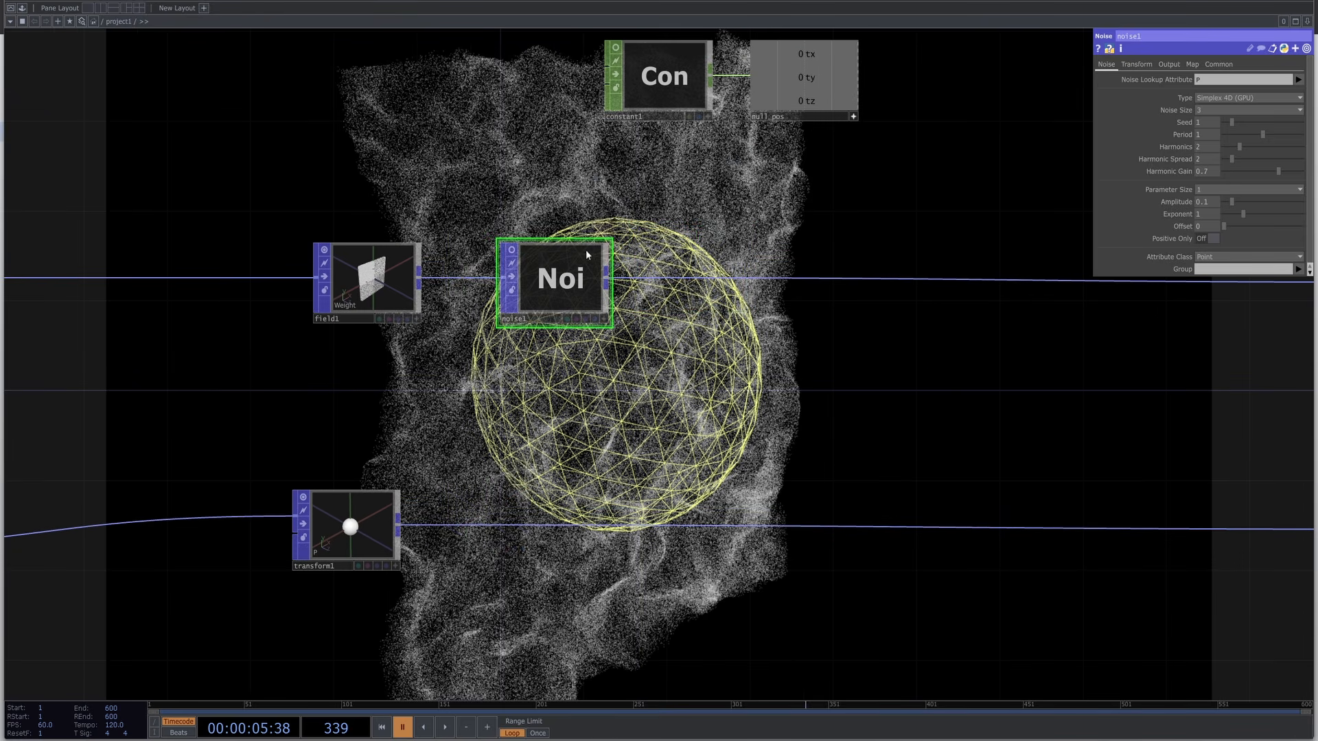
{"action": "left_click_drag", "start_coordinate": [610, 378], "coordinate": [632, 368]}
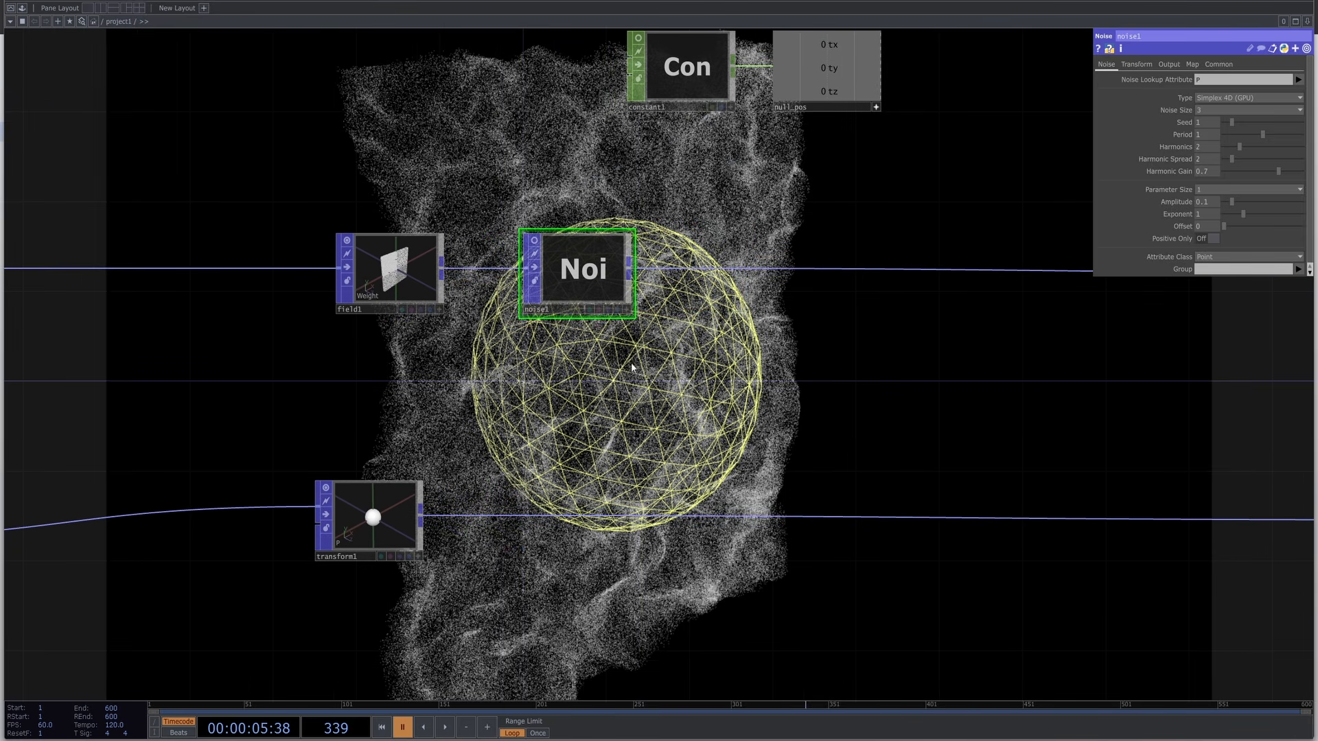
{"action": "left_click", "coordinate": [1297, 80]}
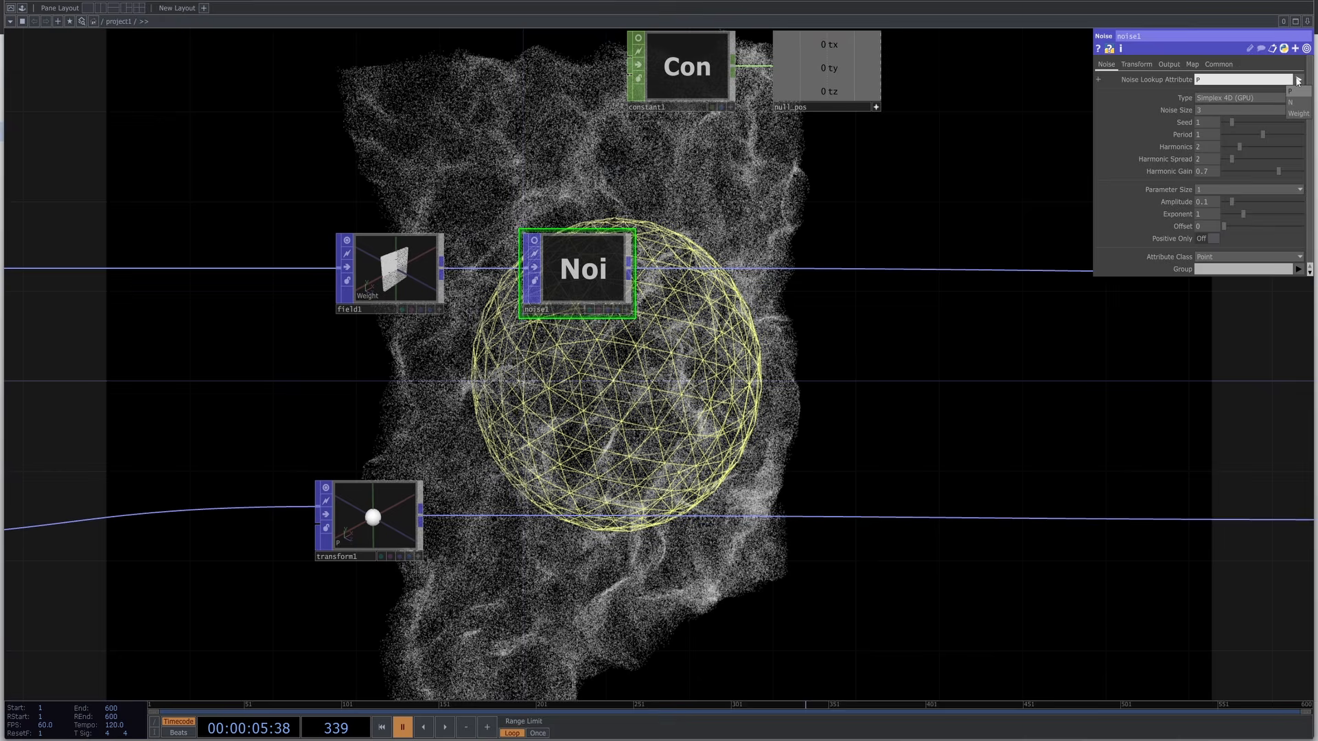
{"action": "left_click", "coordinate": [1305, 113]}
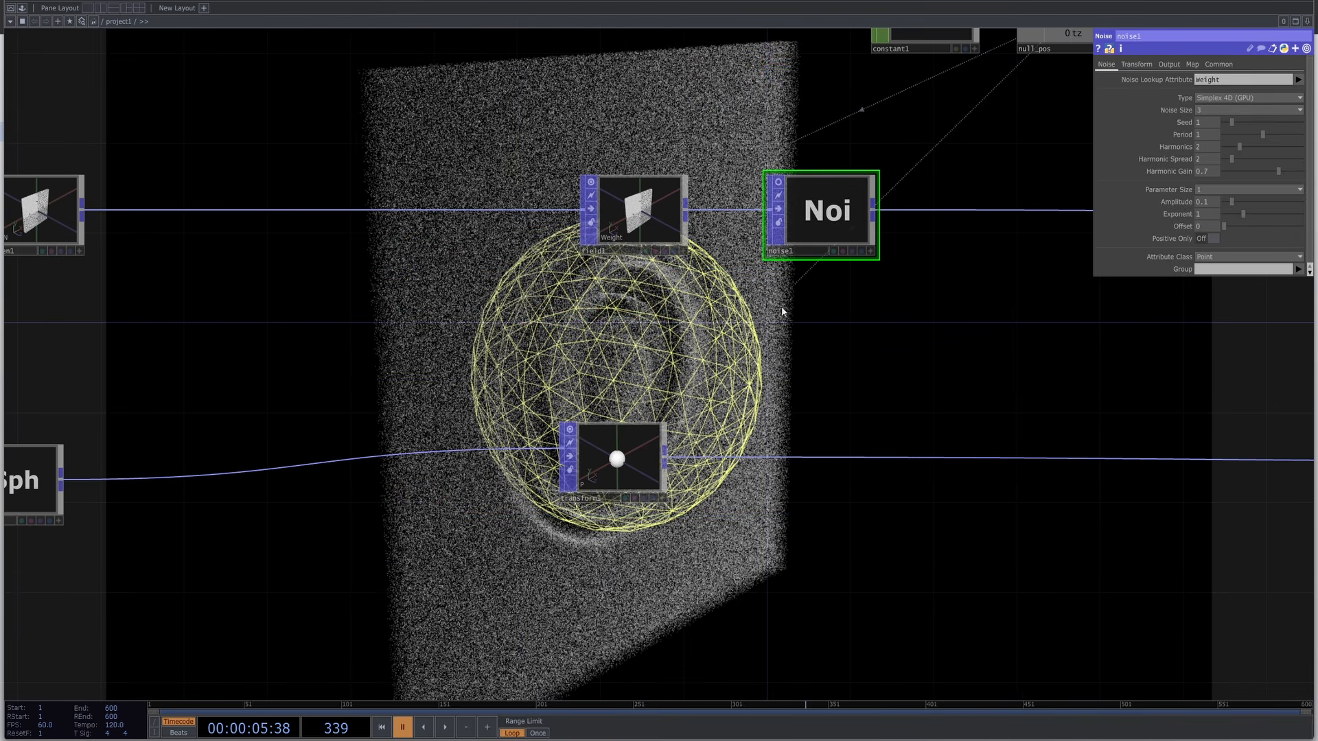
Try adjusting the tx channel of the Constant CHOP that drives the field position.
{"action": "left_click_drag", "start_coordinate": [896, 329], "coordinate": [829, 276]}
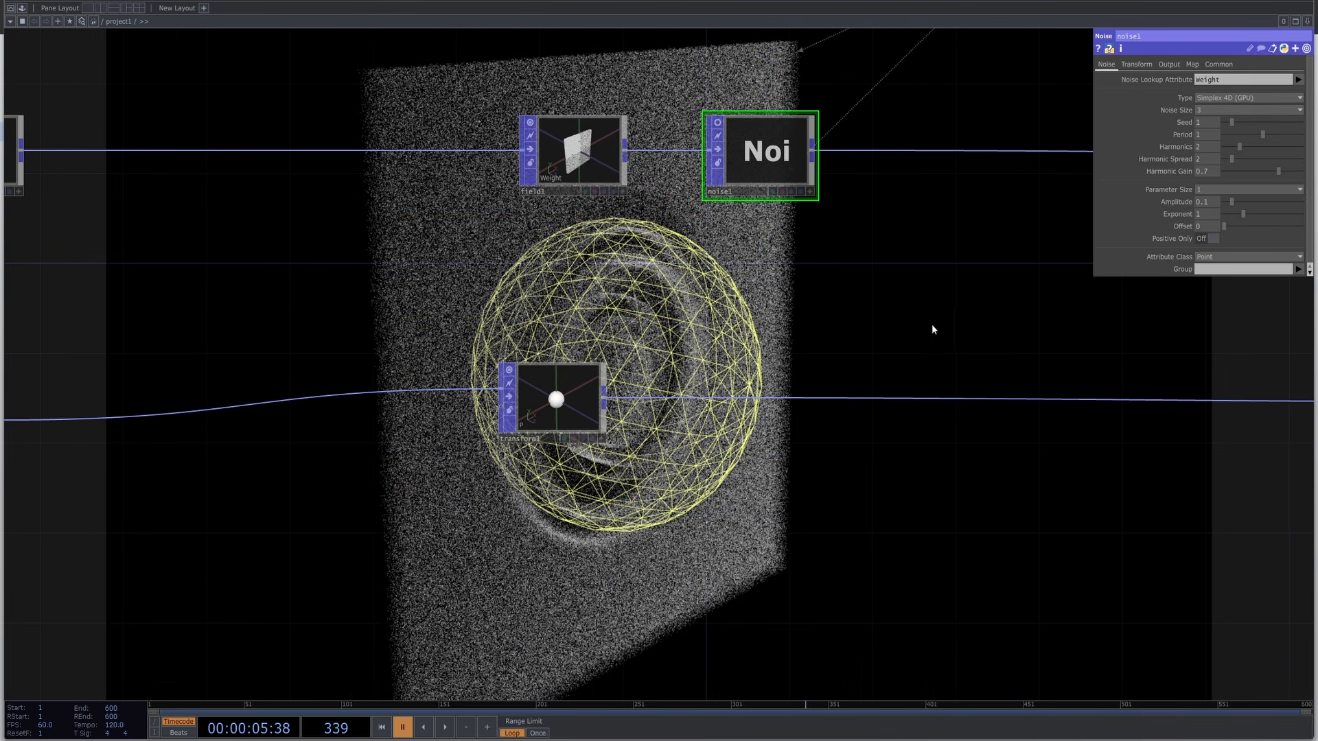
{"action": "left_click_drag", "start_coordinate": [1022, 325], "coordinate": [1005, 467]}
{"action": "left_click", "coordinate": [867, 110]}
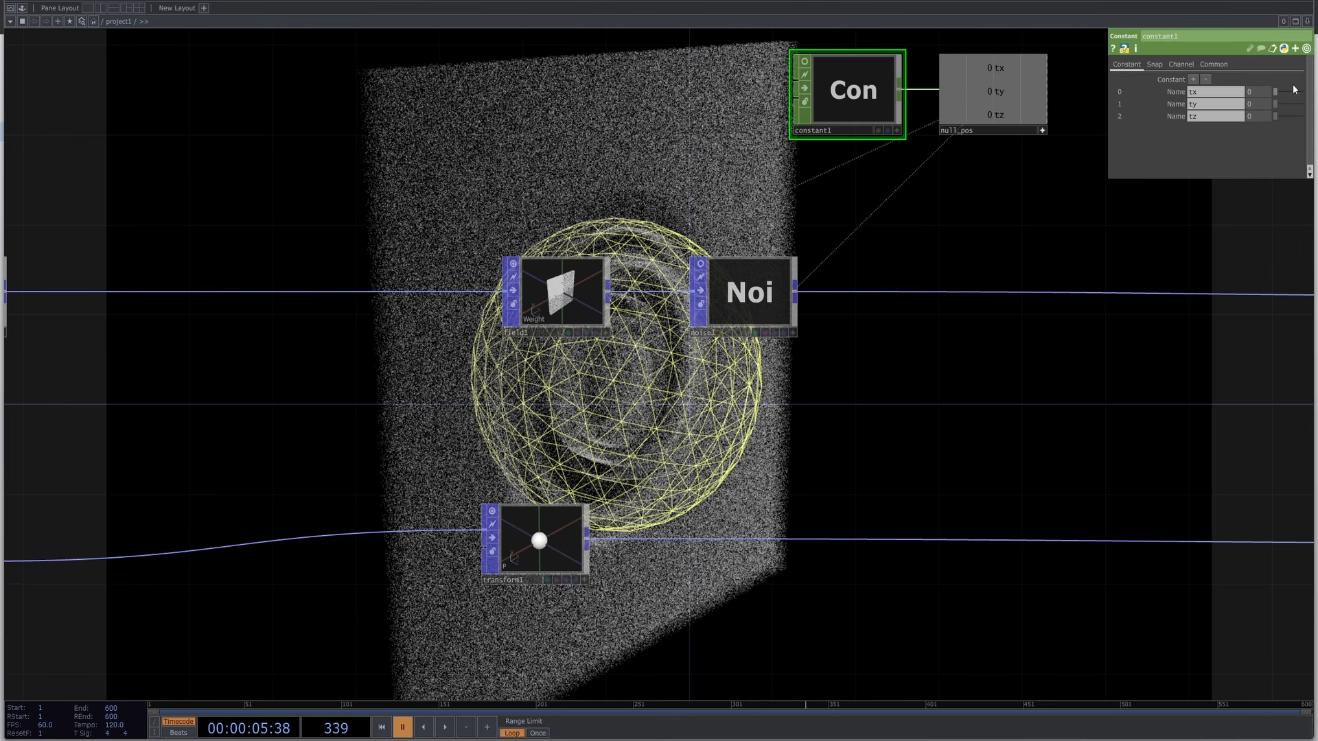
{"action": "left_click_drag", "start_coordinate": [1275, 92], "coordinate": [763, 300]}
Animate the Noise POP's X translate with an expression based on elapsed seconds and start timeline playback.
{"action": "left_click", "coordinate": [764, 300]}
{"action": "left_click", "coordinate": [1137, 64]}
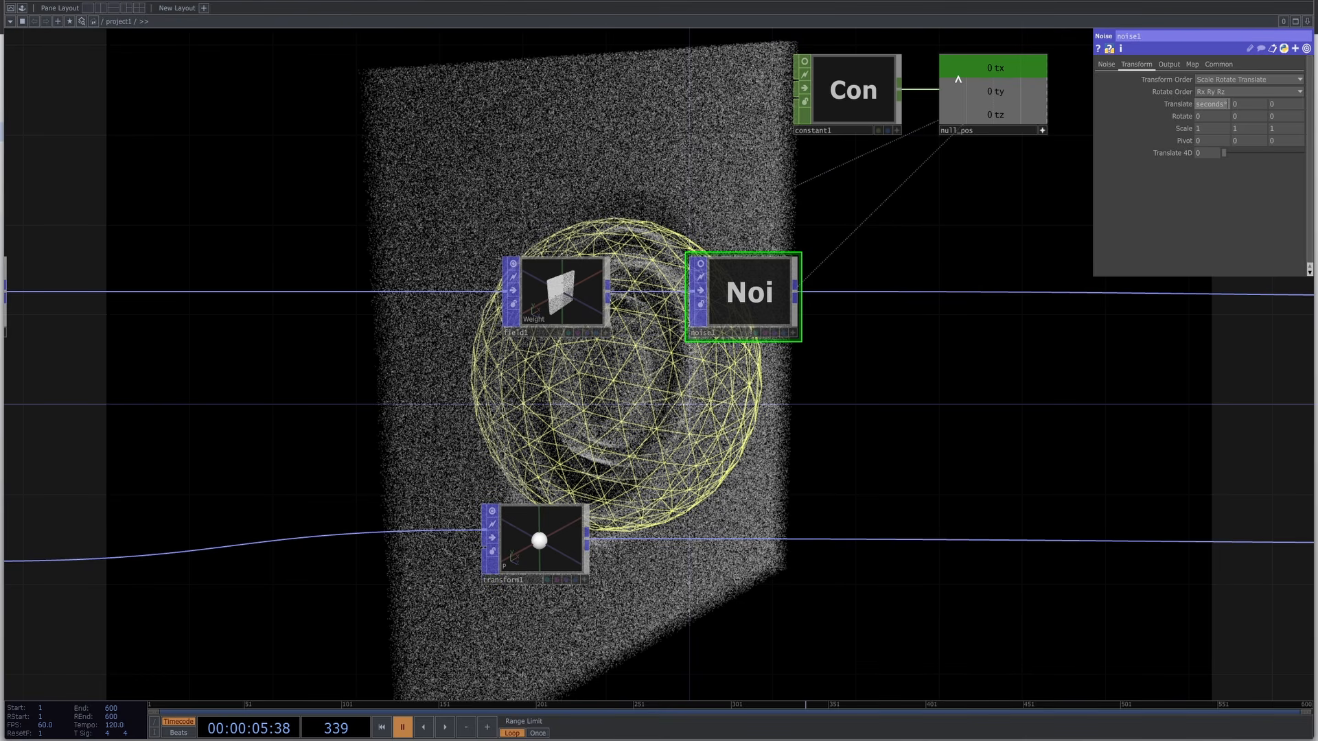
{"action": "key", "text": "Return"}
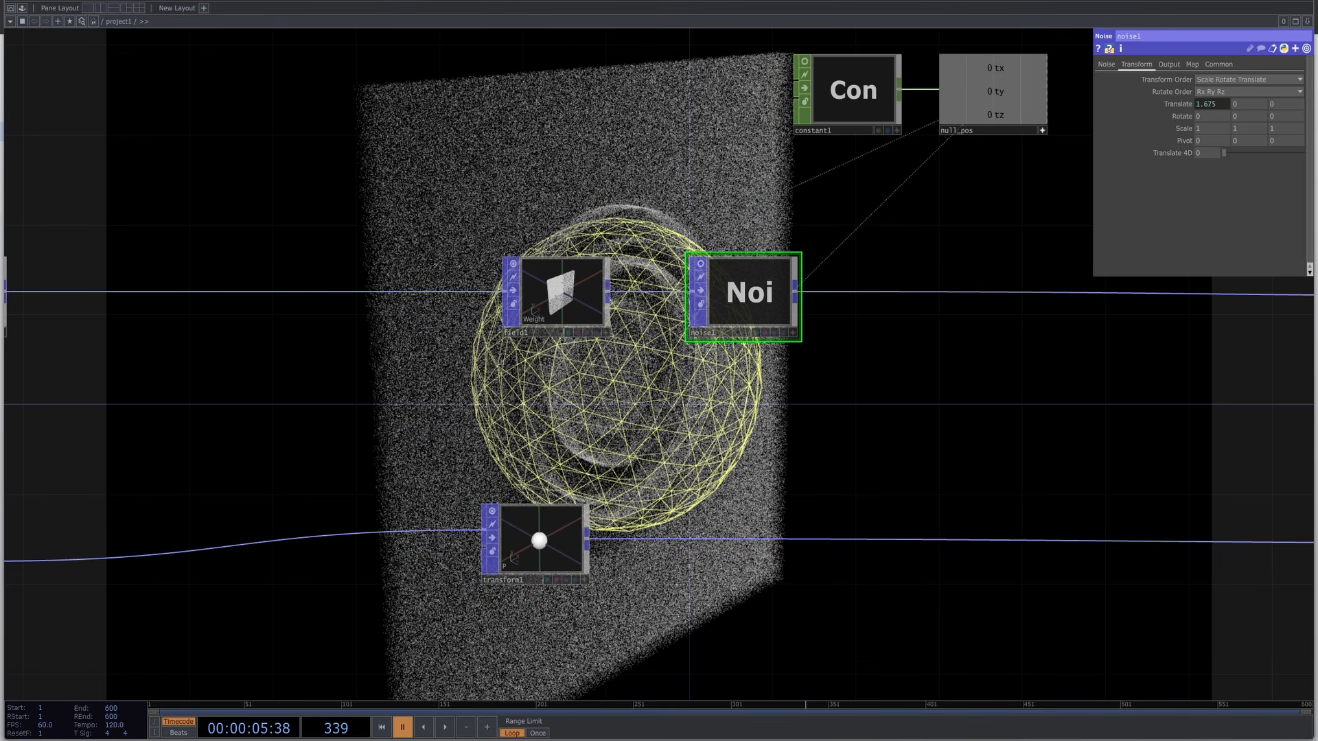
{"action": "left_click", "coordinate": [446, 727]}
{"action": "left_click_drag", "start_coordinate": [979, 459], "coordinate": [820, 199]}
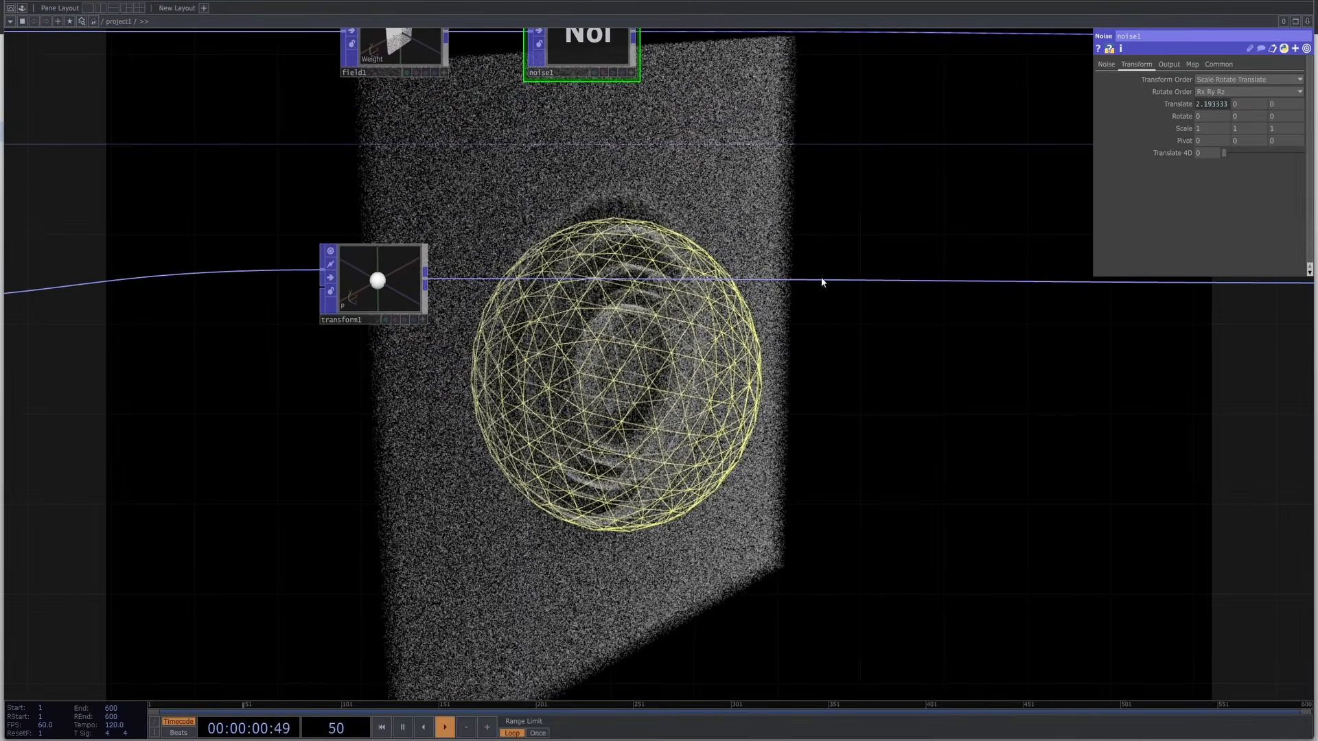
{"action": "left_click_drag", "start_coordinate": [765, 187], "coordinate": [883, 394]}
{"action": "scroll", "coordinate": [762, 301], "scroll_direction": "up", "scroll_amount": 3}
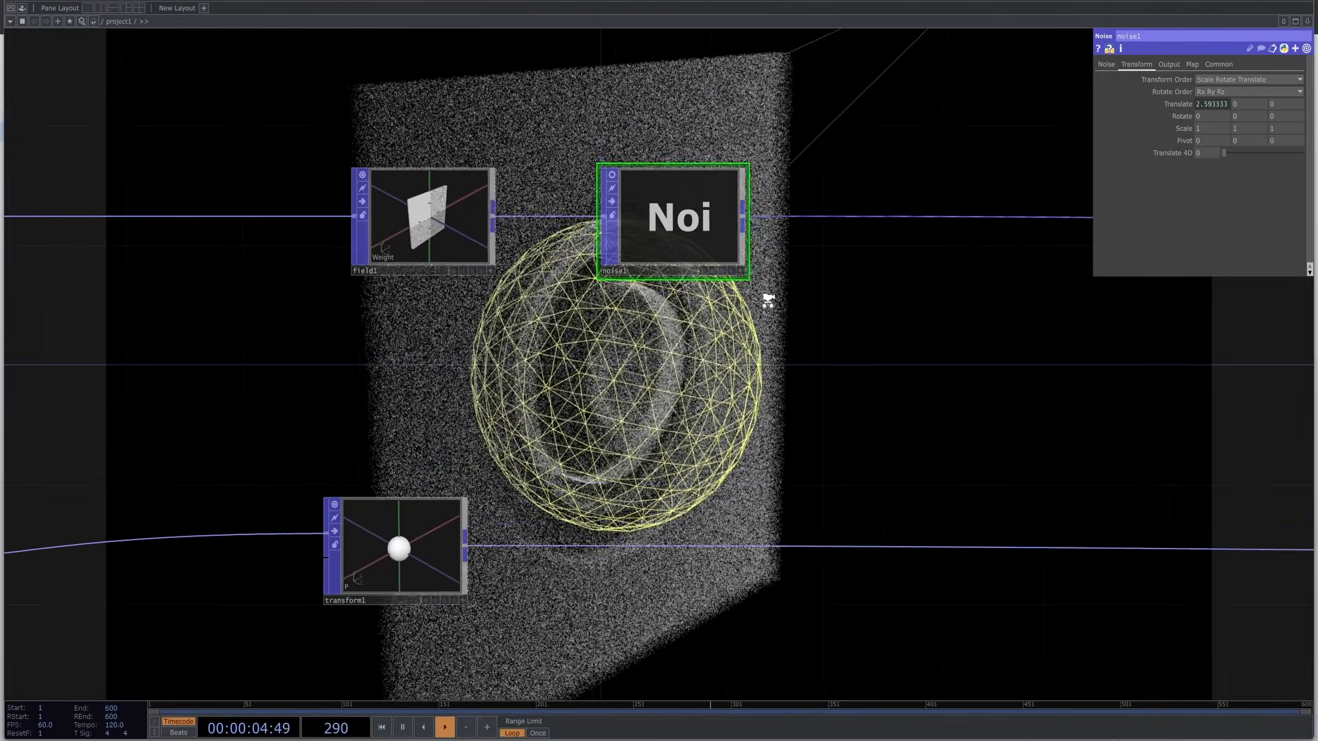
Set the Noise POP's noise lookup attribute back to P.
{"action": "left_click", "coordinate": [1108, 65]}
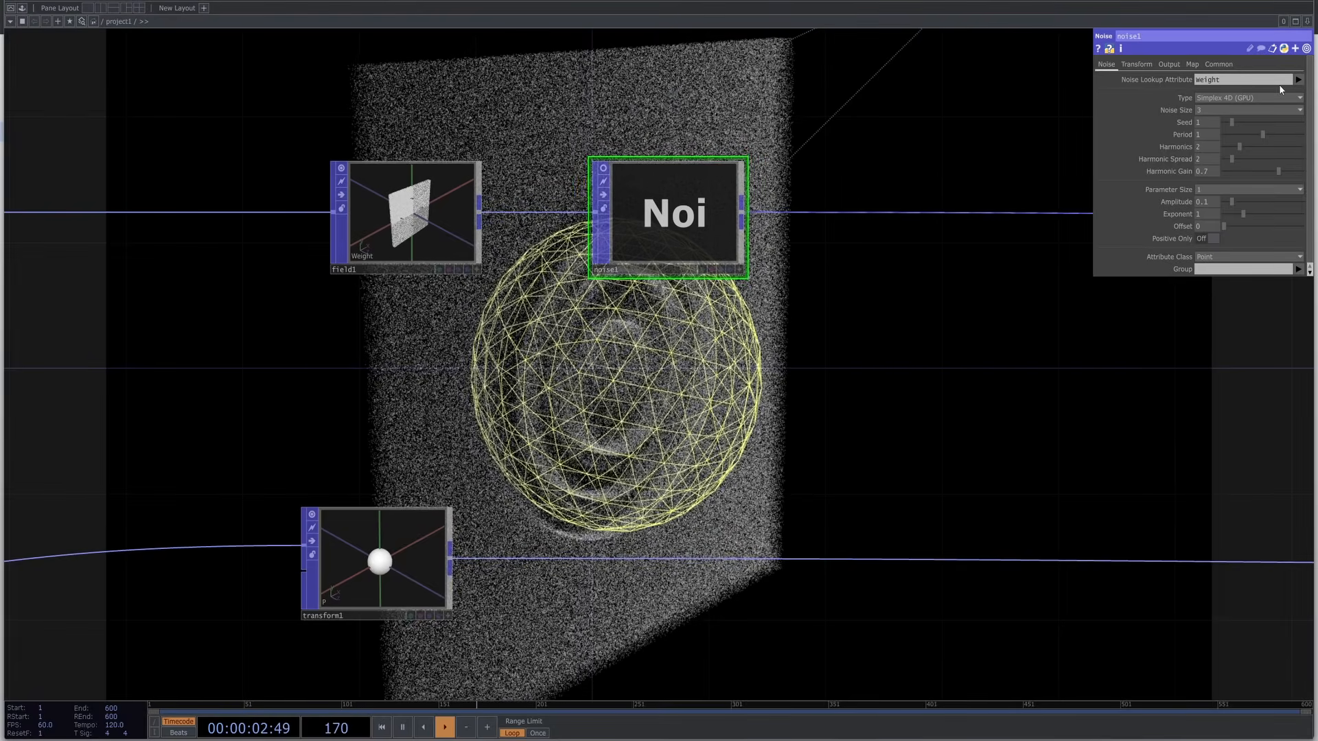
{"action": "left_click_drag", "start_coordinate": [1281, 80], "coordinate": [1062, 88]}
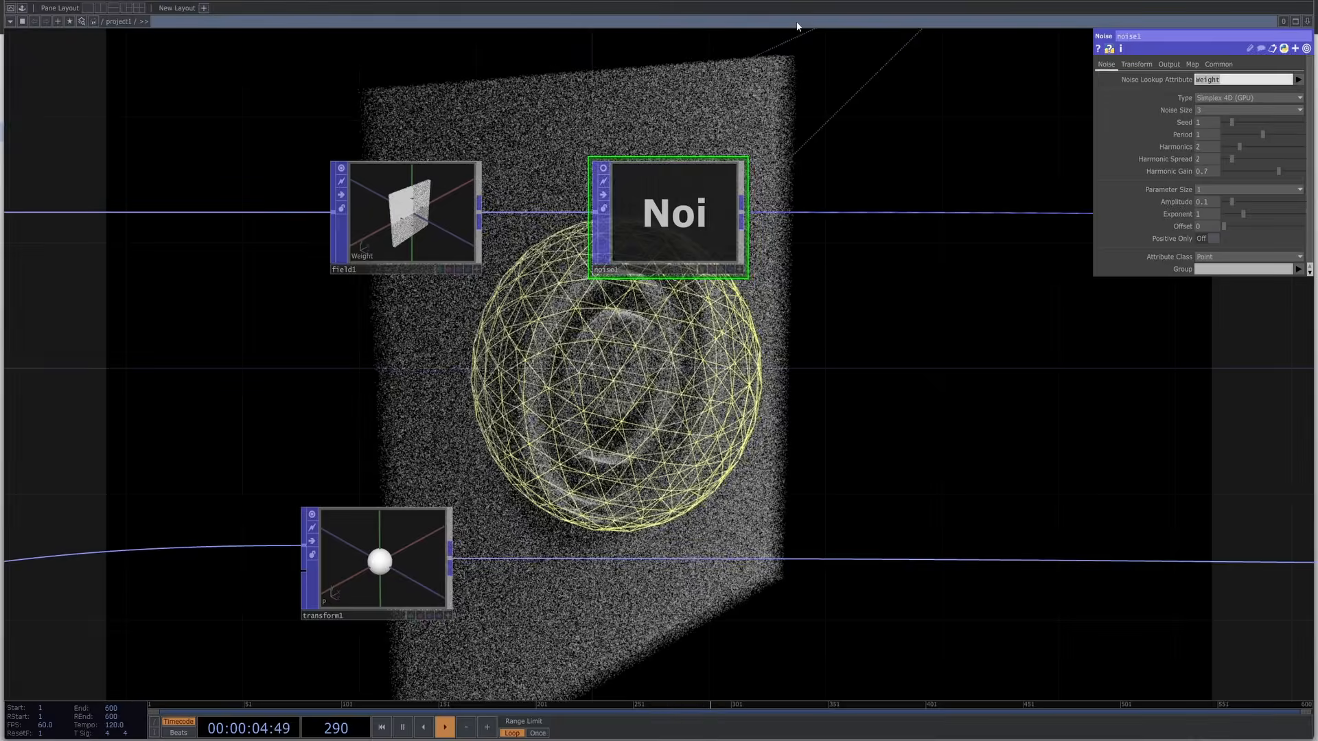
{"action": "type", "text": "P"}
{"action": "key", "text": "Return"}
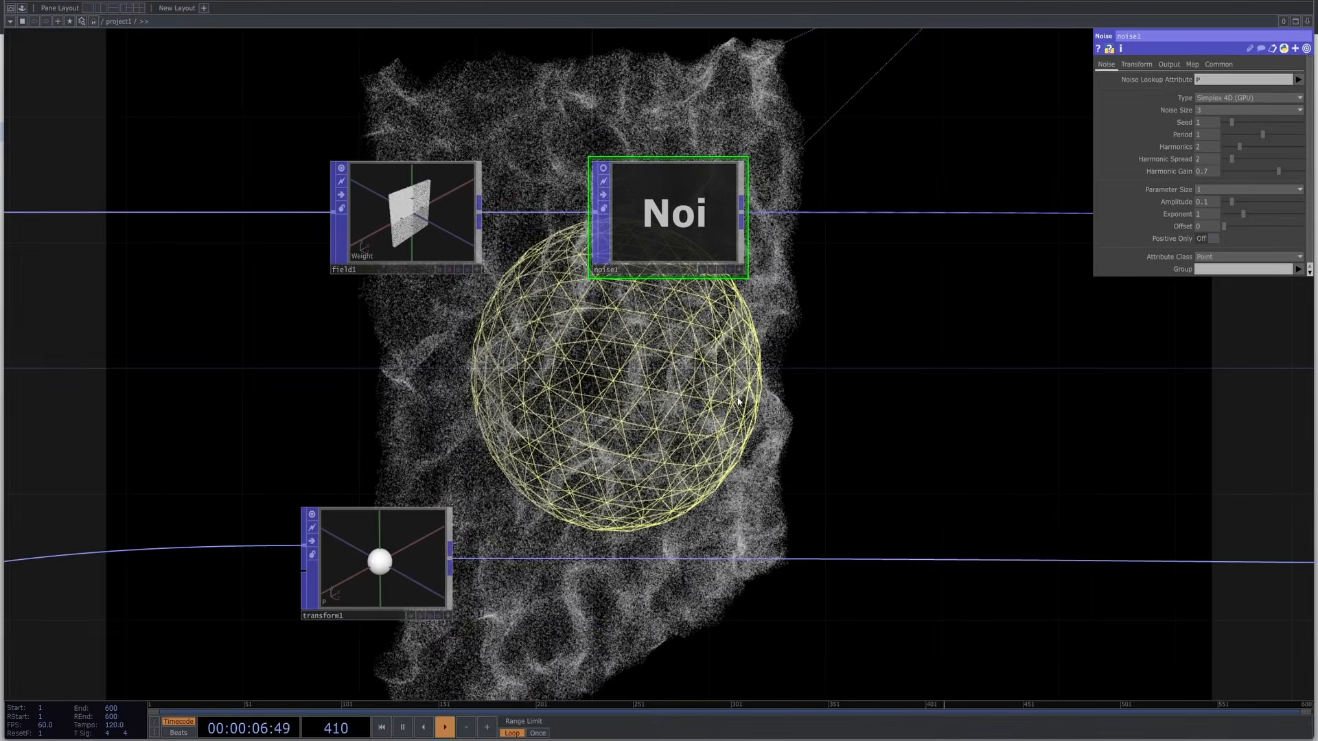
Create a POP to DAT from the Noise POP, place it below, and inspect its table of point attributes.
{"action": "left_click_drag", "start_coordinate": [800, 412], "coordinate": [723, 356]}
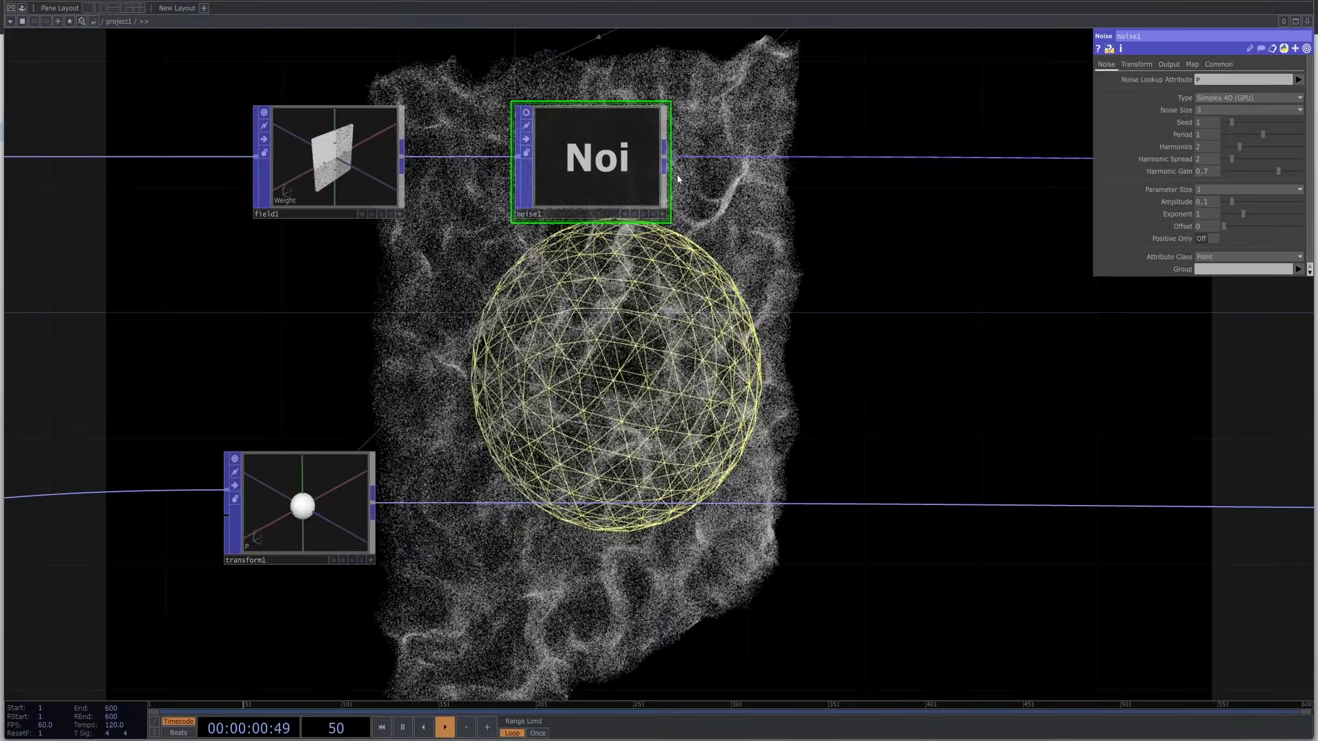
{"action": "right_click", "coordinate": [669, 155]}
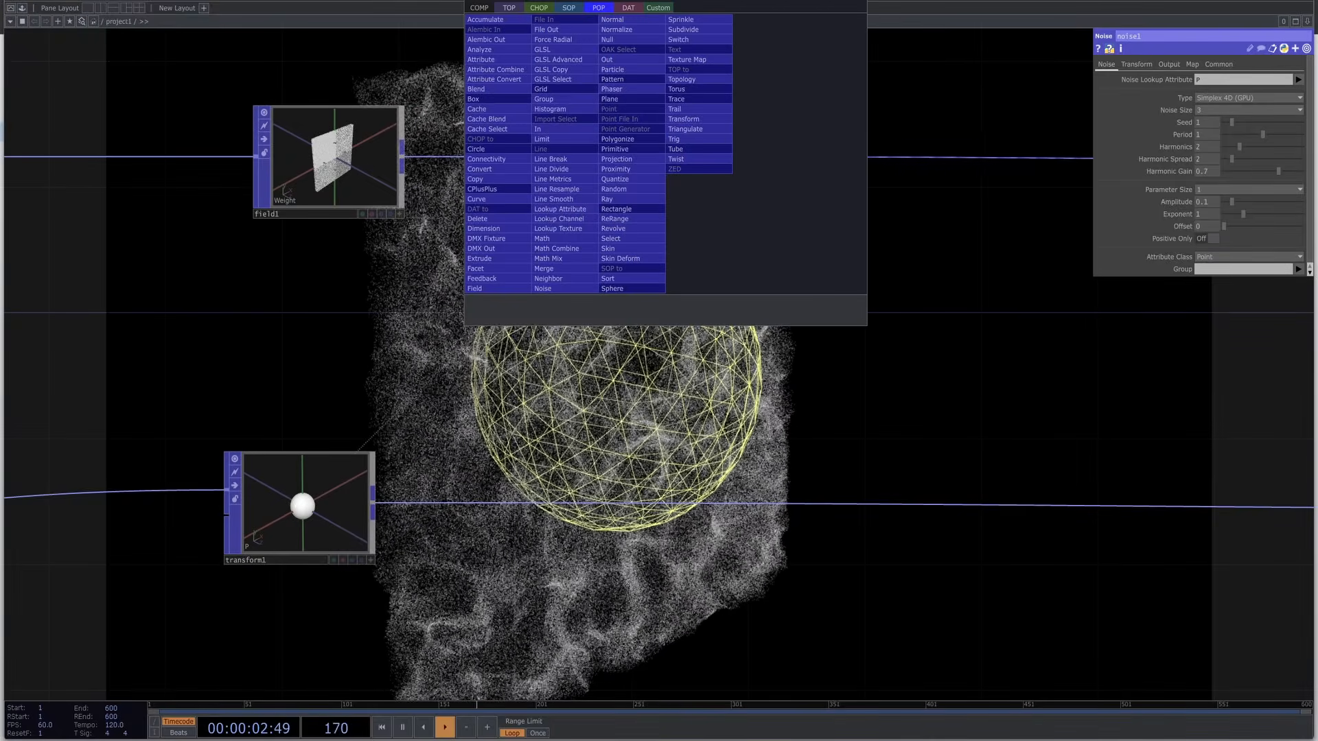
{"action": "left_click", "coordinate": [636, 9]}
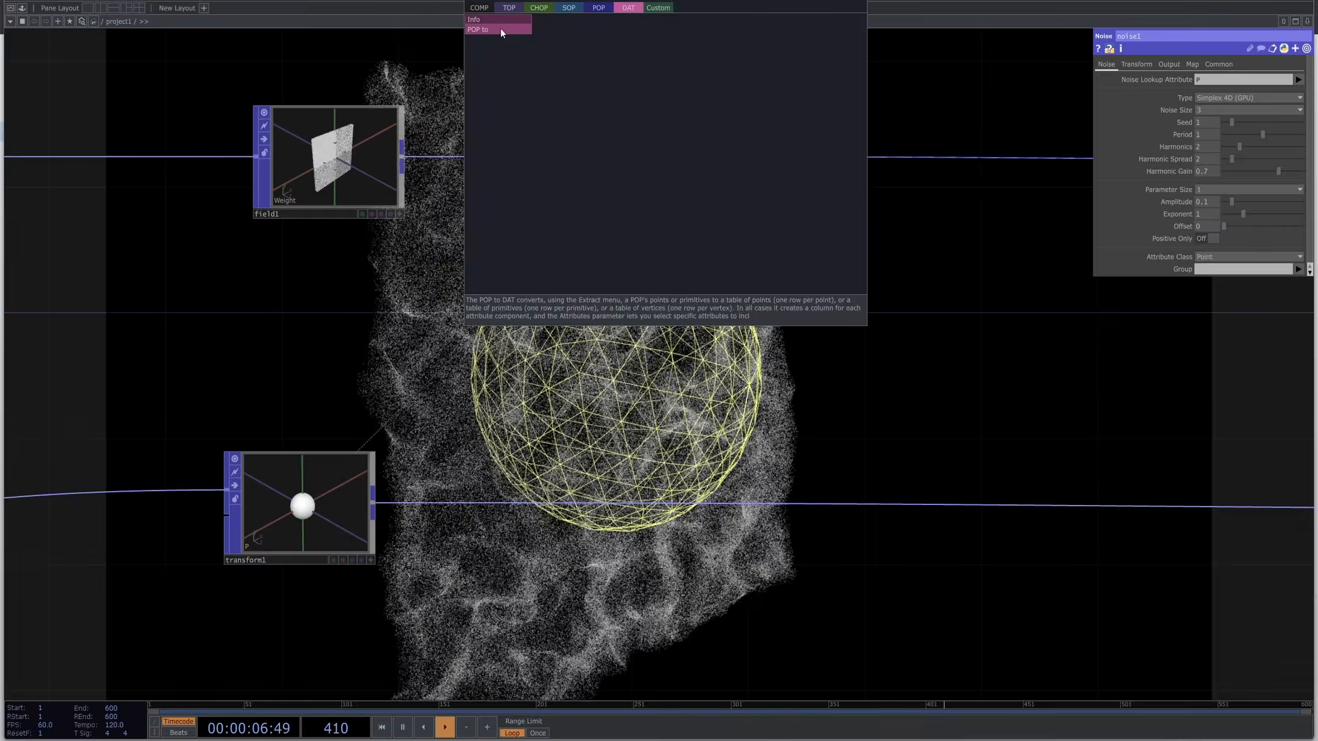
{"action": "left_click", "coordinate": [501, 31]}
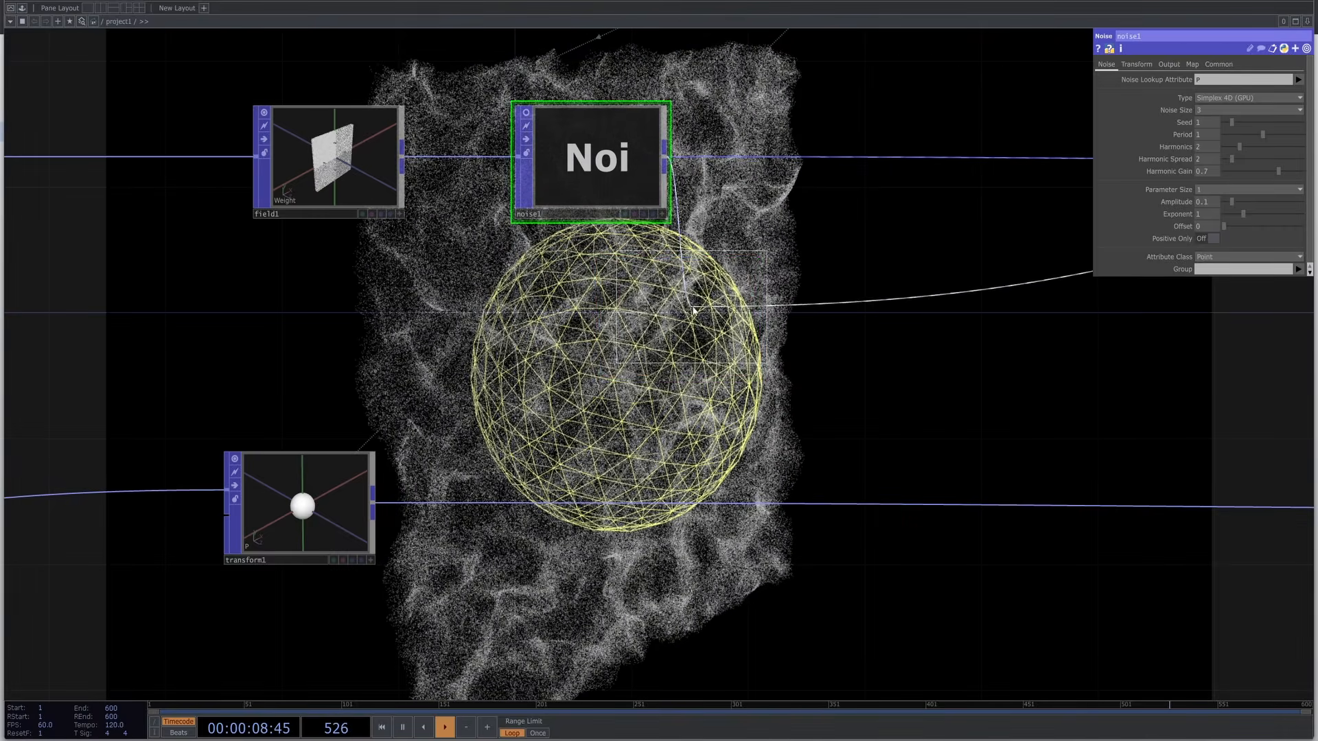
{"action": "left_click", "coordinate": [676, 317]}
{"action": "scroll", "coordinate": [566, 72], "scroll_direction": "up", "scroll_amount": 5}
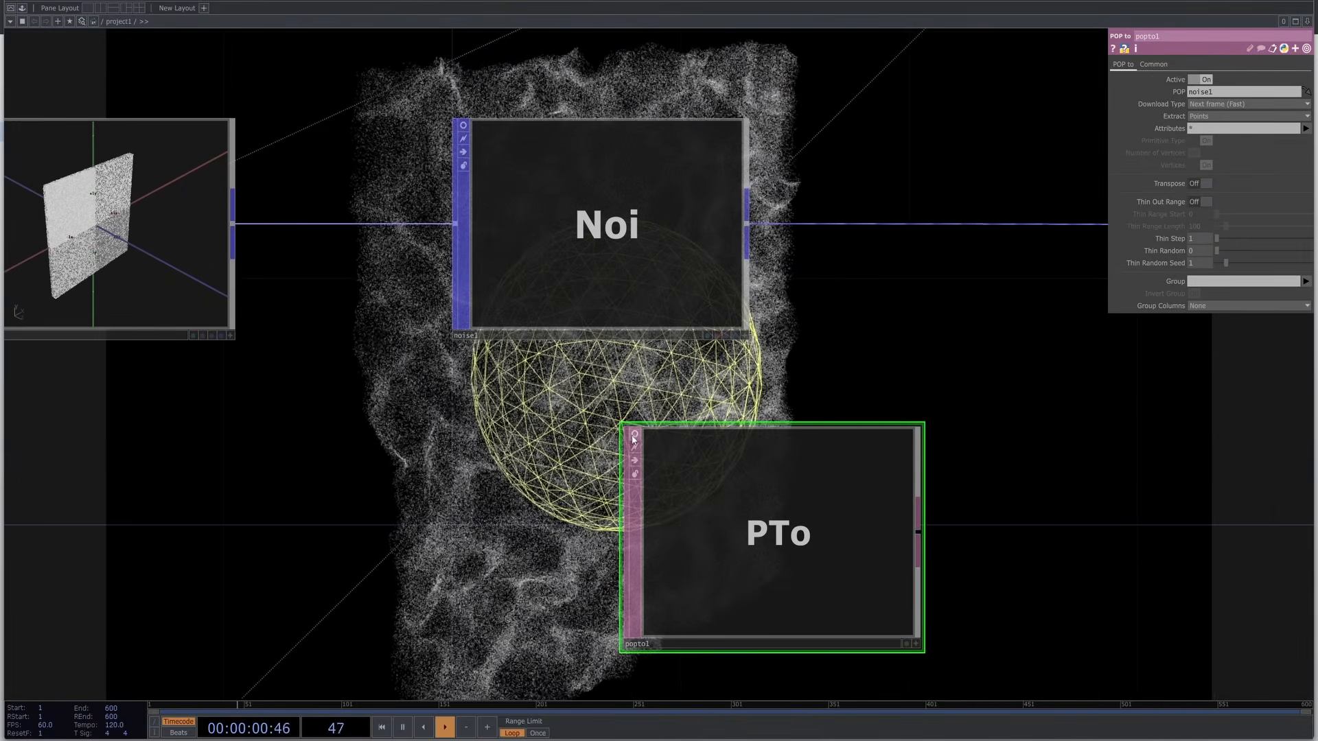
{"action": "scroll", "coordinate": [971, 471], "scroll_direction": "up", "scroll_amount": 4}
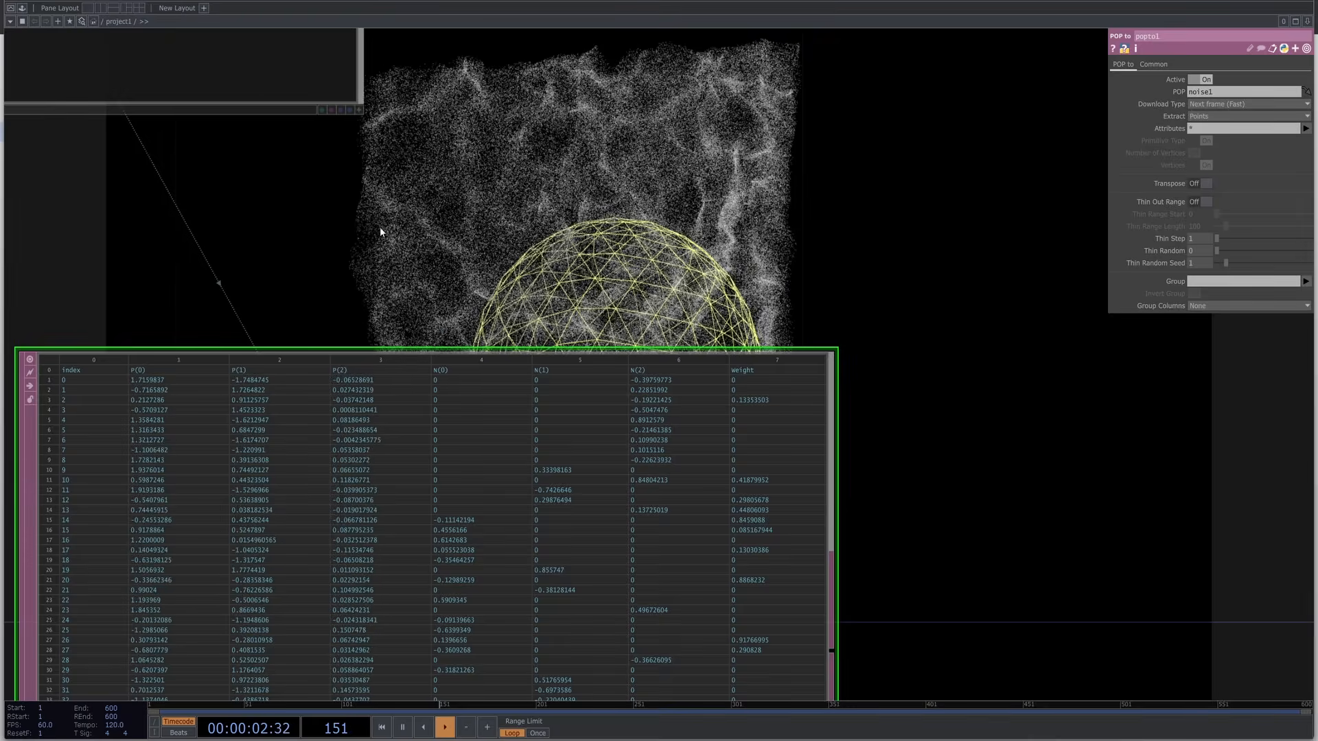
{"action": "scroll", "coordinate": [627, 294], "scroll_direction": "up", "scroll_amount": 3}
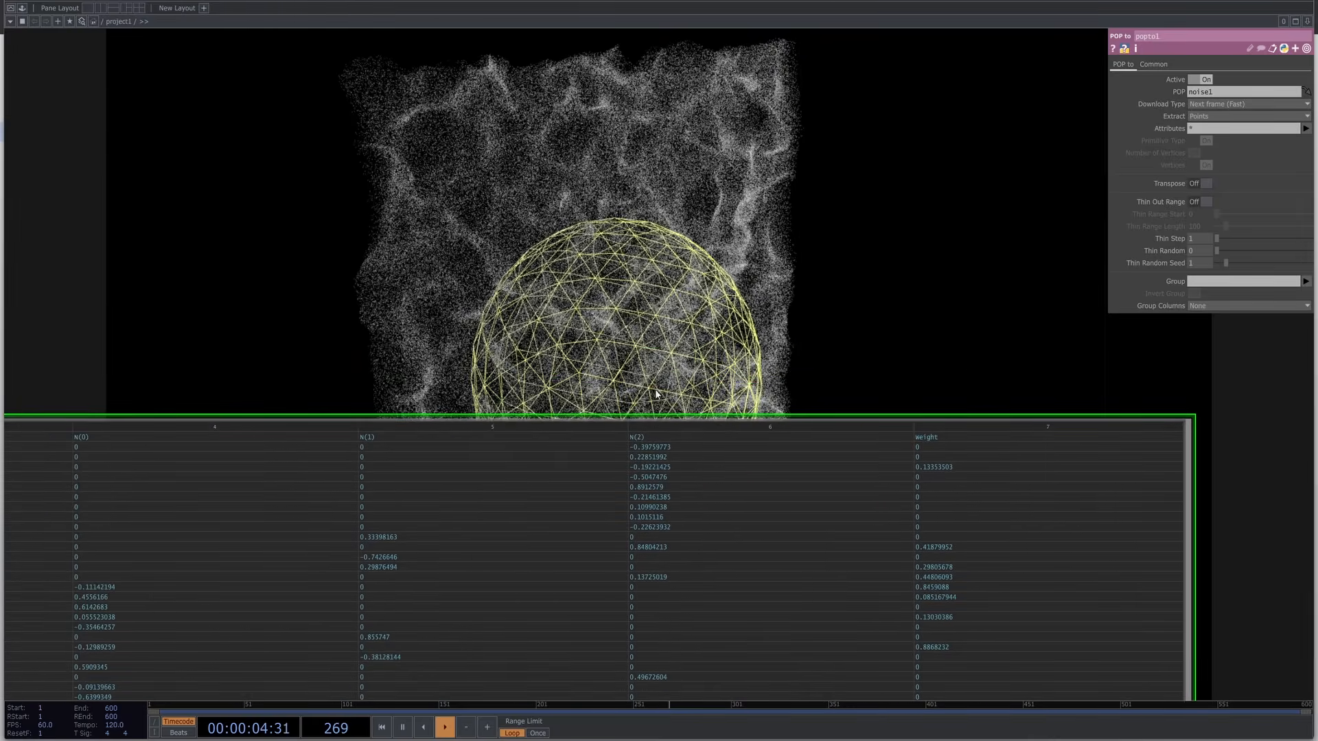
{"action": "scroll", "coordinate": [736, 289], "scroll_direction": "down", "scroll_amount": 6}
{"action": "scroll", "coordinate": [820, 334], "scroll_direction": "up", "scroll_amount": 4}
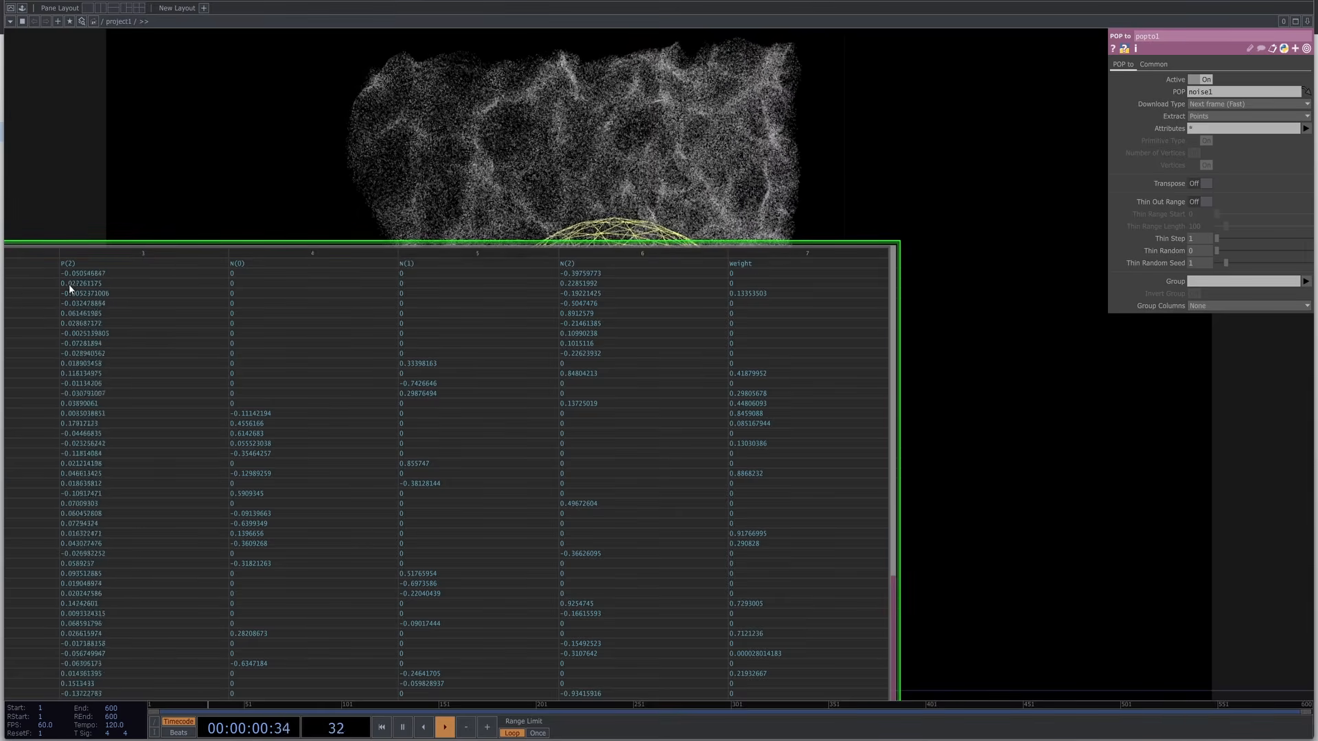
Set the Noise POP's combine operation to None and enable its separate Noise output attribute.
{"action": "scroll", "coordinate": [133, 258], "scroll_direction": "down", "scroll_amount": 5}
{"action": "left_click", "coordinate": [81, 127]}
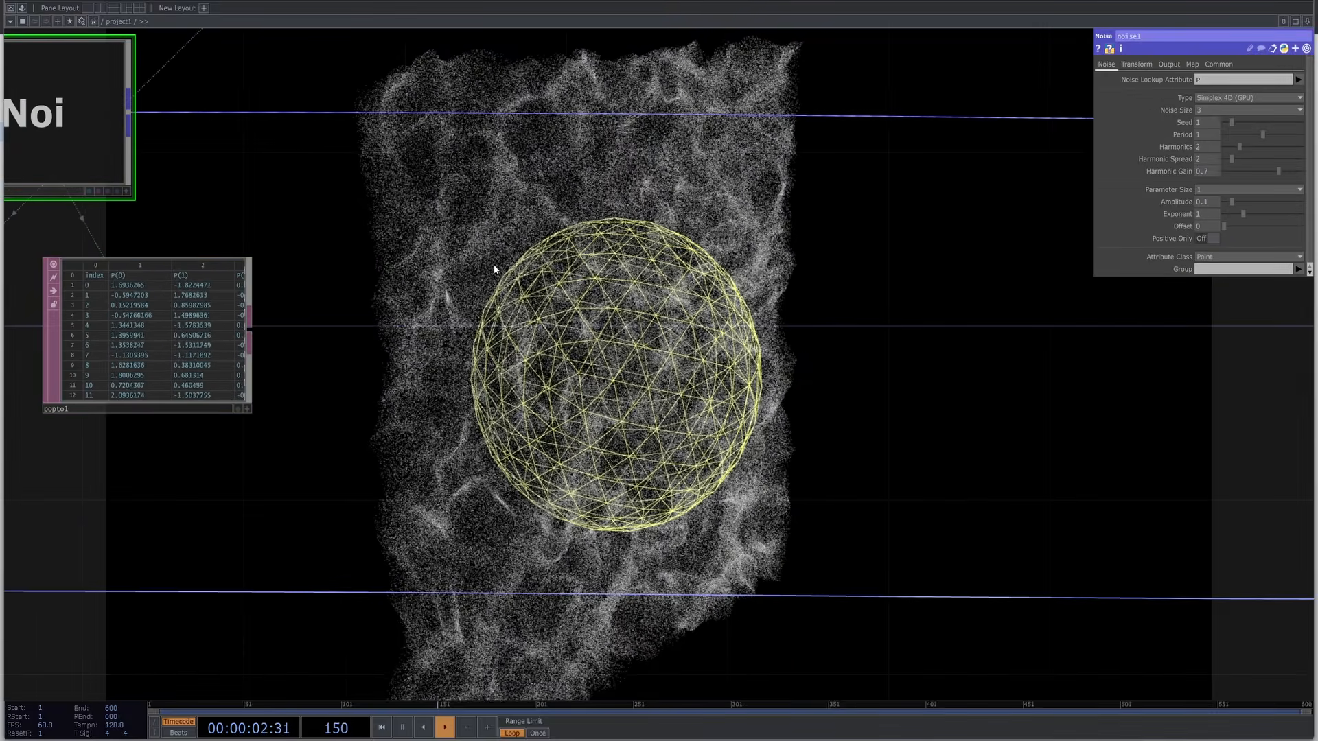
{"action": "left_click", "coordinate": [1170, 64]}
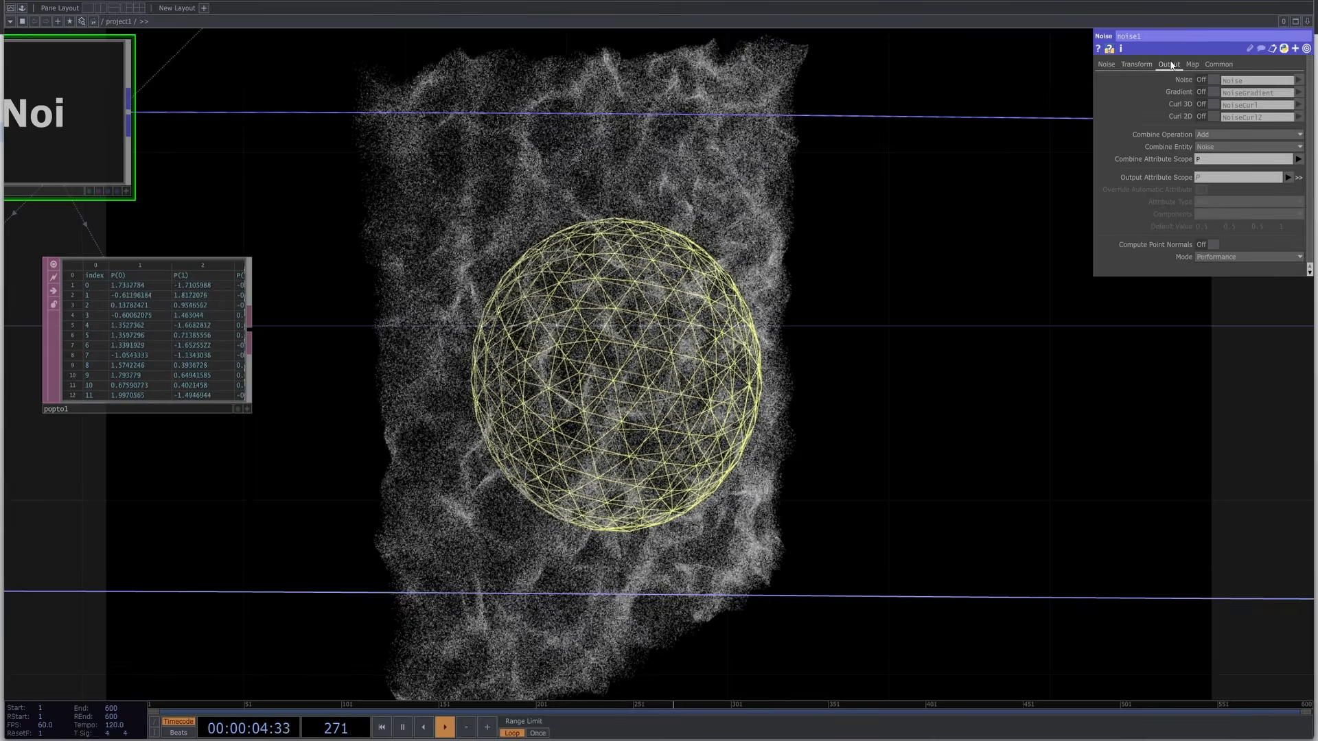
{"action": "left_click", "coordinate": [1239, 139]}
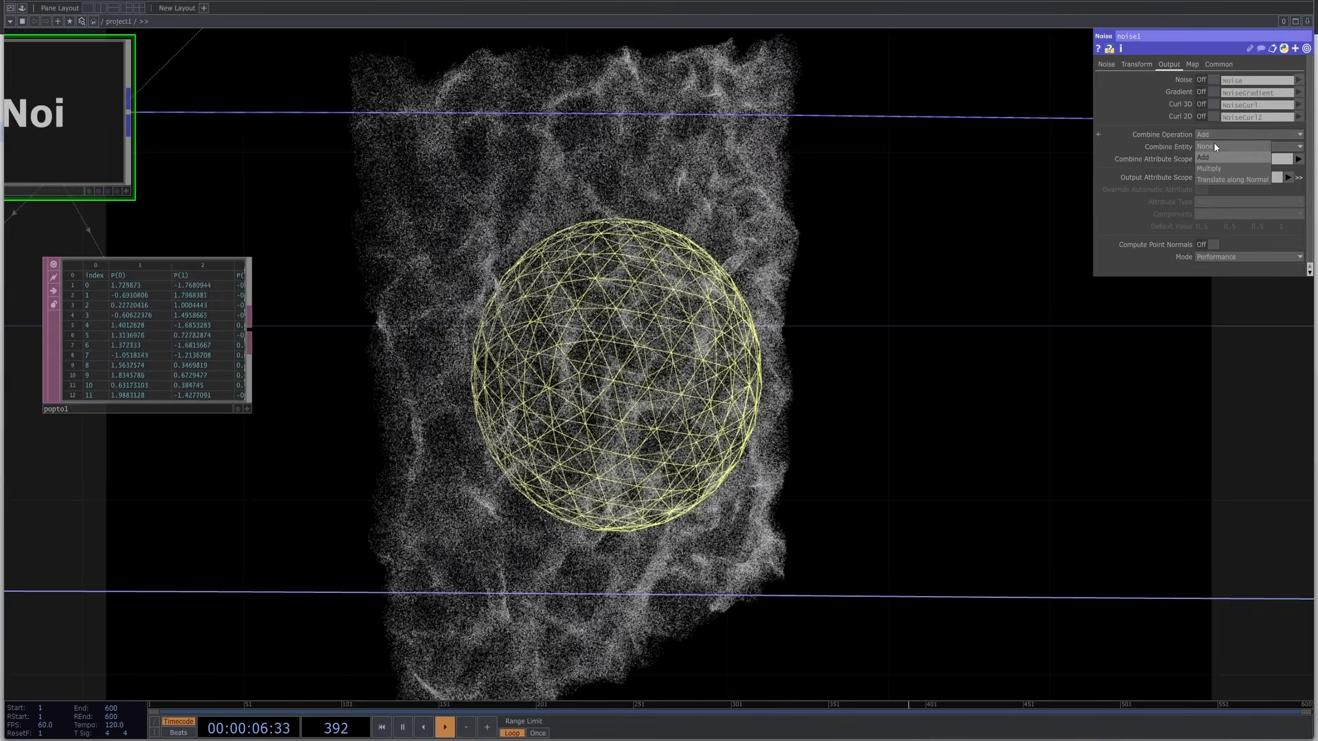
{"action": "left_click", "coordinate": [1214, 142]}
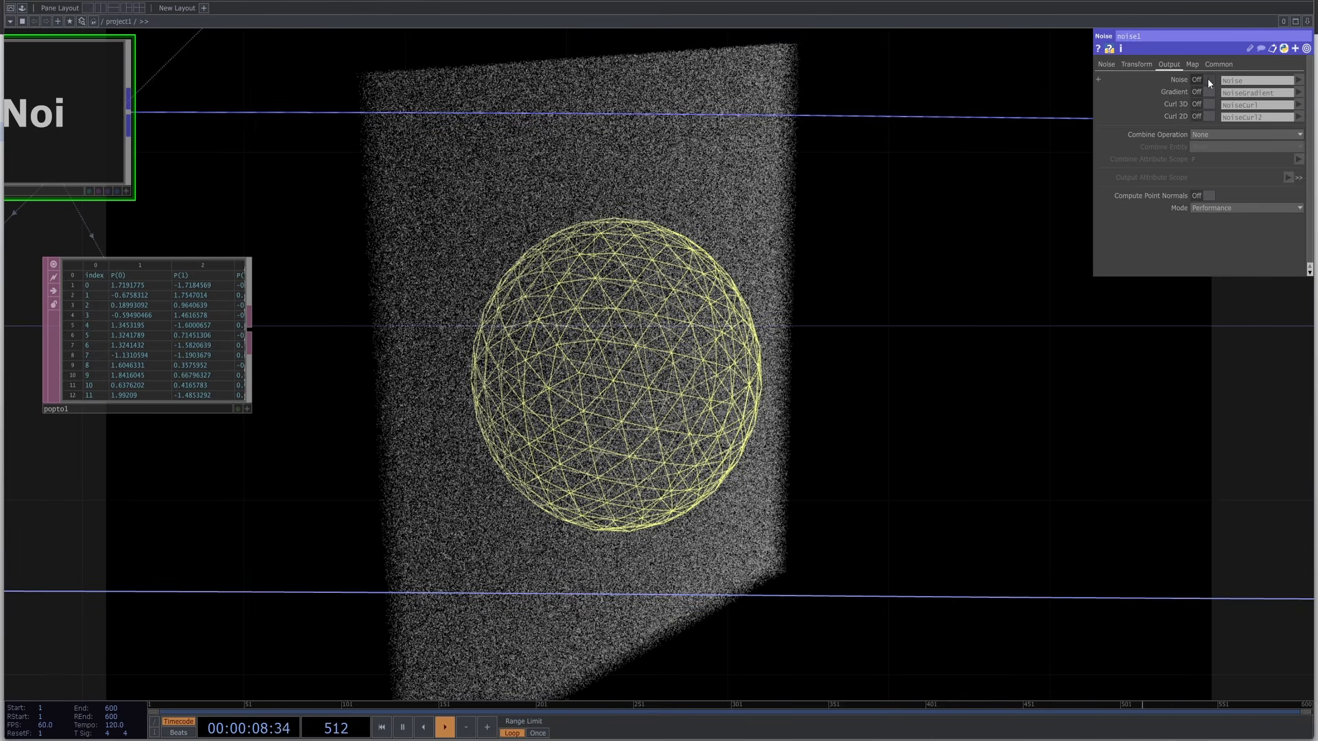
{"action": "scroll", "coordinate": [397, 376], "scroll_direction": "up", "scroll_amount": 6}
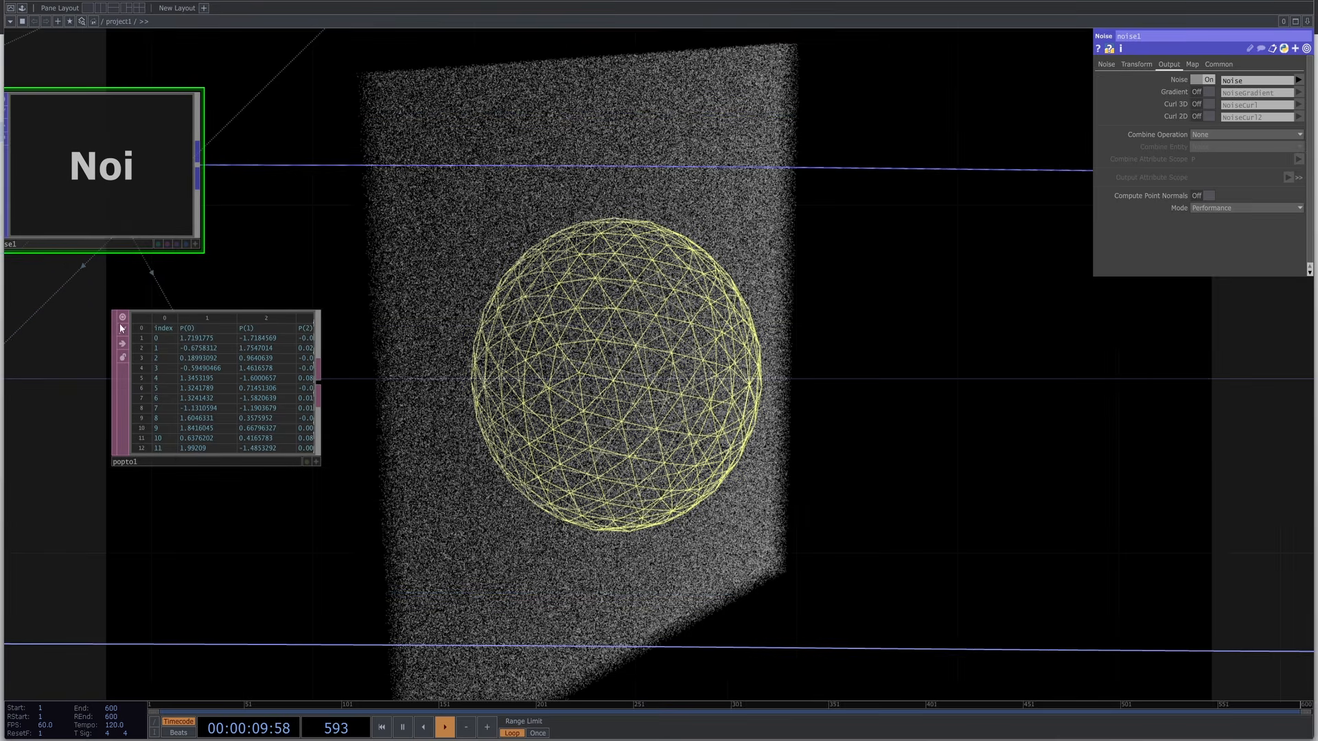
Examine the Noise and Weight attribute columns in the POP to DAT's table.
{"action": "scroll", "coordinate": [554, 273], "scroll_direction": "up", "scroll_amount": 2}
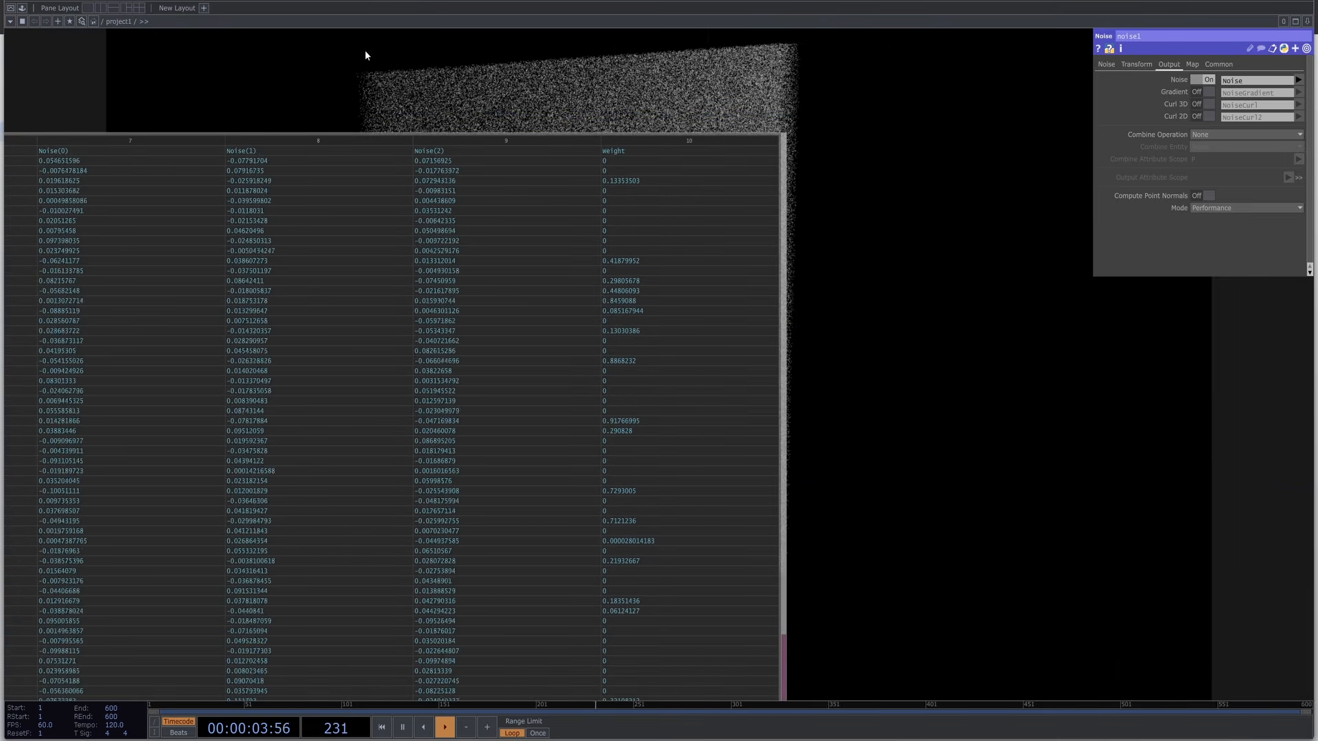
{"action": "scroll", "coordinate": [361, 129], "scroll_direction": "down", "scroll_amount": 2}
{"action": "scroll", "coordinate": [361, 129], "scroll_direction": "down", "scroll_amount": 4}
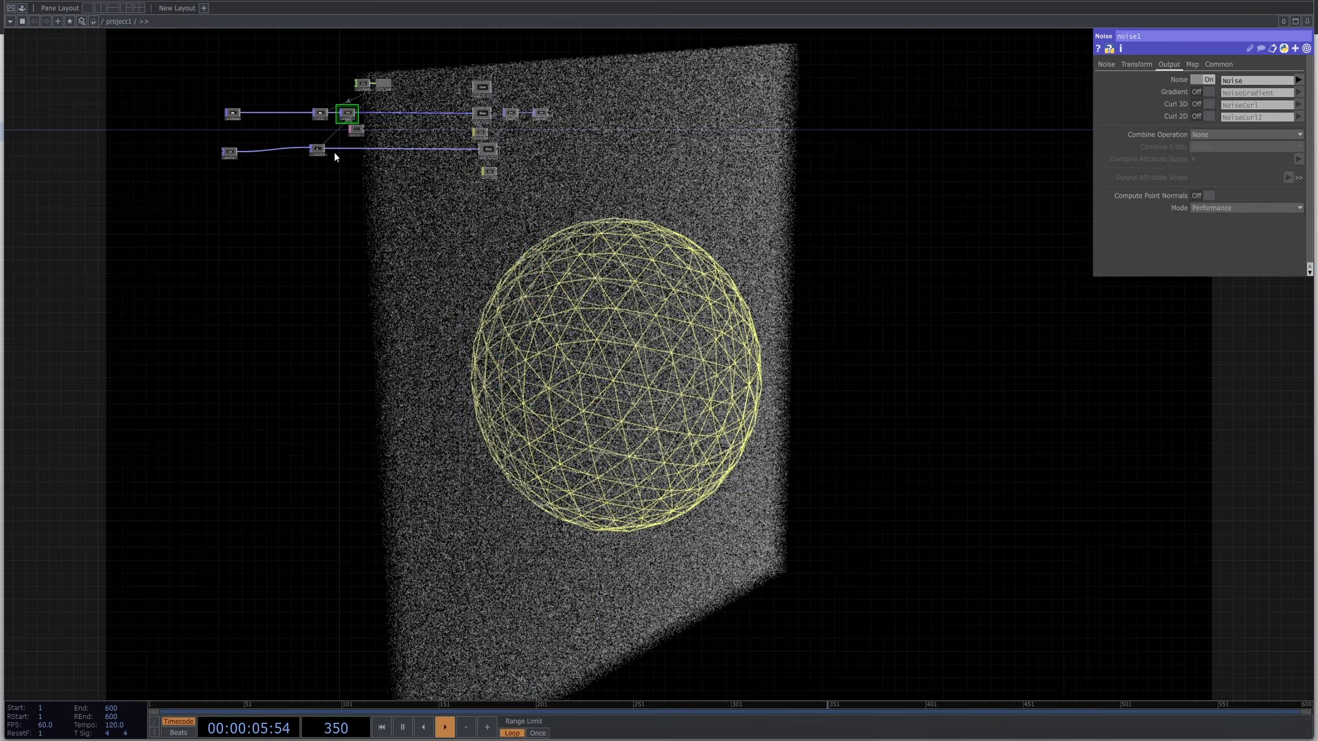
{"action": "scroll", "coordinate": [453, 126], "scroll_direction": "up", "scroll_amount": 5}
{"action": "left_click_drag", "start_coordinate": [349, 138], "coordinate": [717, 312]}
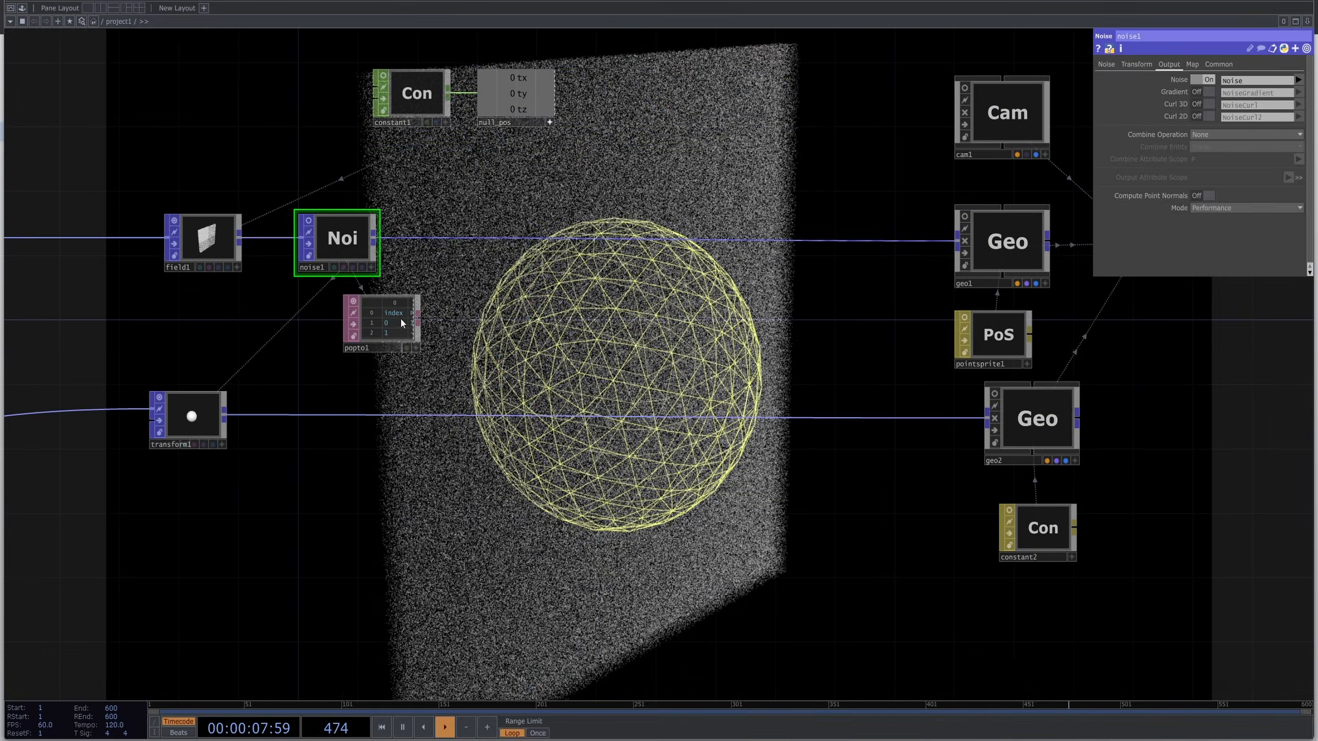
Delete the POP to DAT attached to the Noise POP.
{"action": "scroll", "coordinate": [401, 319], "scroll_direction": "up", "scroll_amount": 2}
{"action": "left_click", "coordinate": [397, 323]}
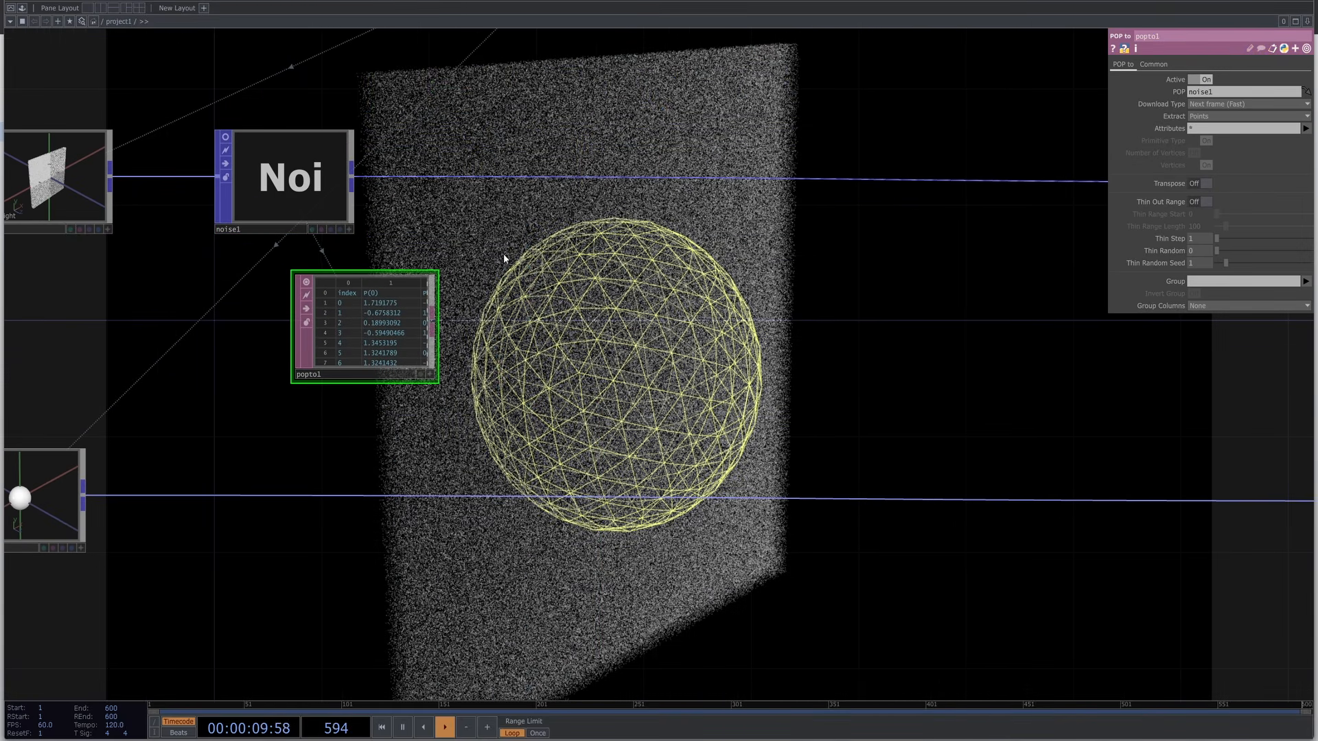
{"action": "key", "text": "Delete"}
Insert a Math Combine POP between the Noise POP and geo1, and align it in the same row.
{"action": "left_click_drag", "start_coordinate": [464, 268], "coordinate": [727, 367]}
{"action": "scroll", "coordinate": [653, 392], "scroll_direction": "up", "scroll_amount": 4}
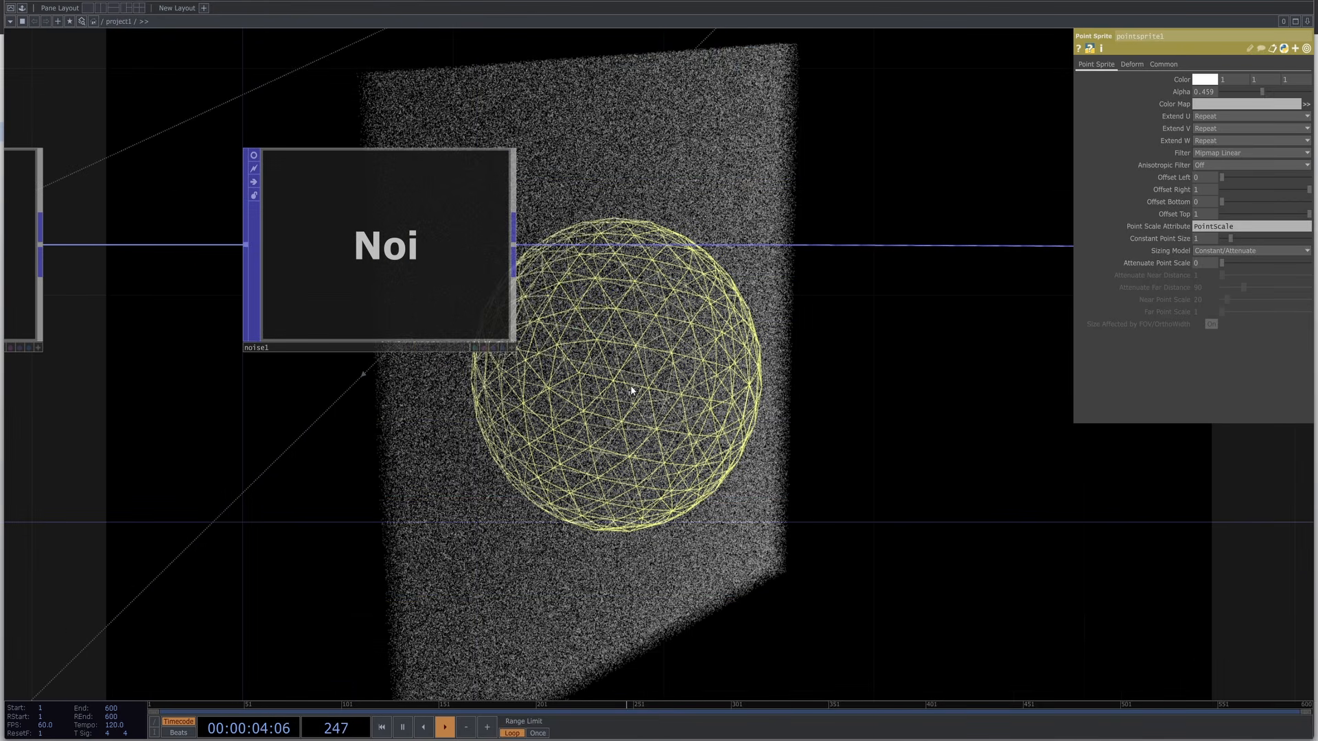
{"action": "scroll", "coordinate": [630, 385], "scroll_direction": "down", "scroll_amount": 4}
{"action": "left_click_drag", "start_coordinate": [616, 432], "coordinate": [573, 447]}
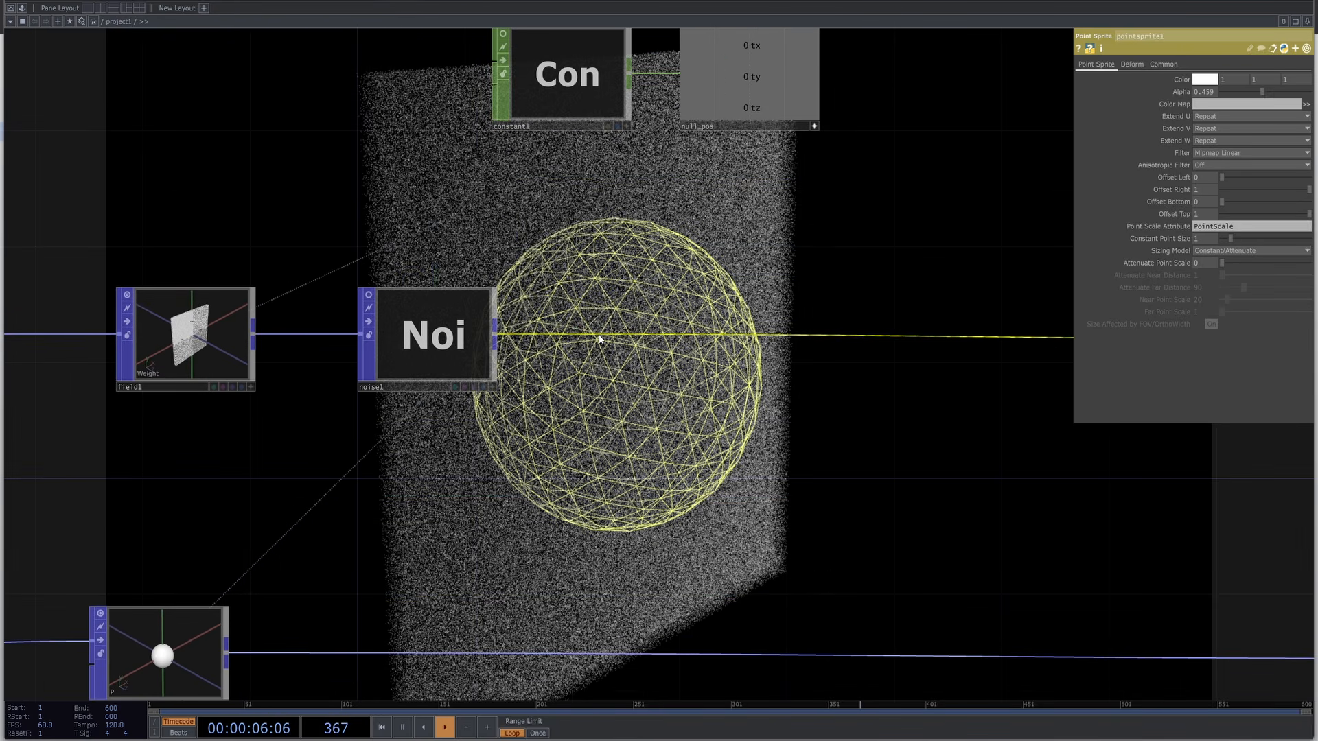
{"action": "right_click", "coordinate": [599, 339]}
{"action": "left_click", "coordinate": [624, 323]}
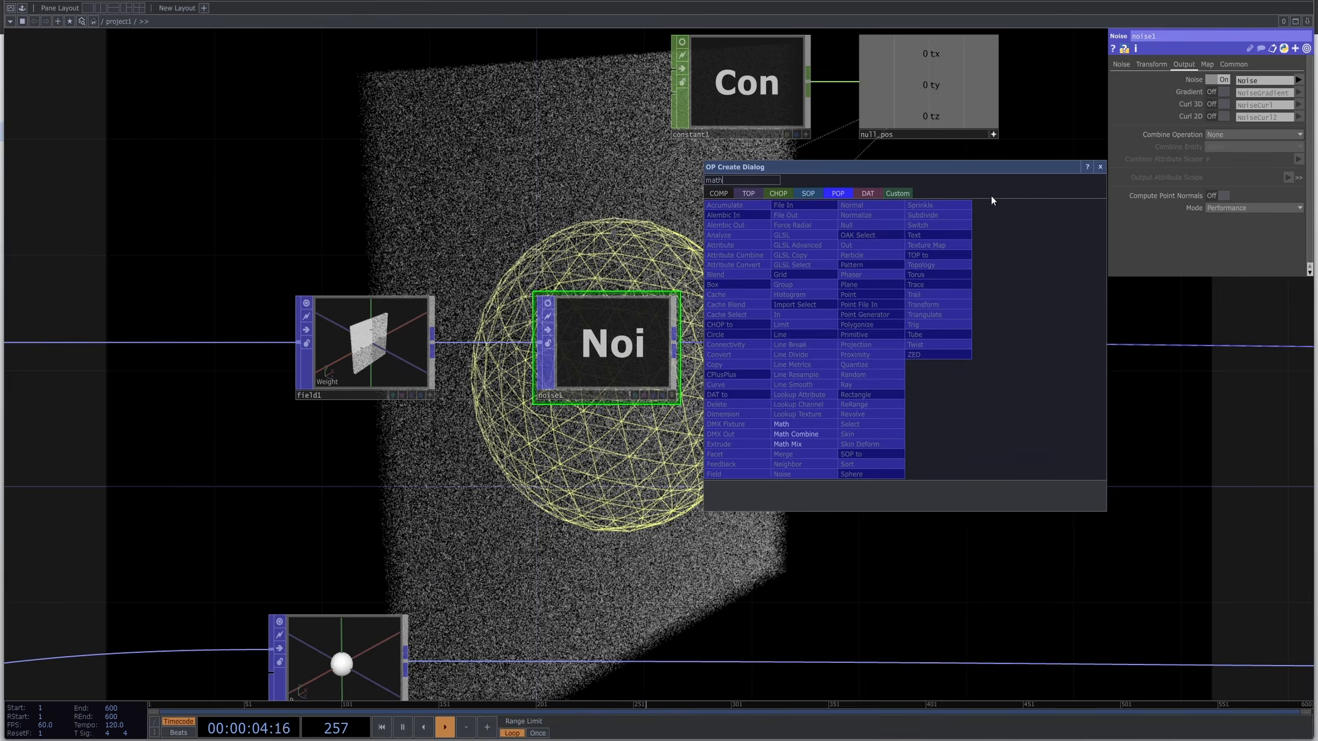
{"action": "left_click", "coordinate": [796, 434]}
{"action": "left_click", "coordinate": [797, 412]}
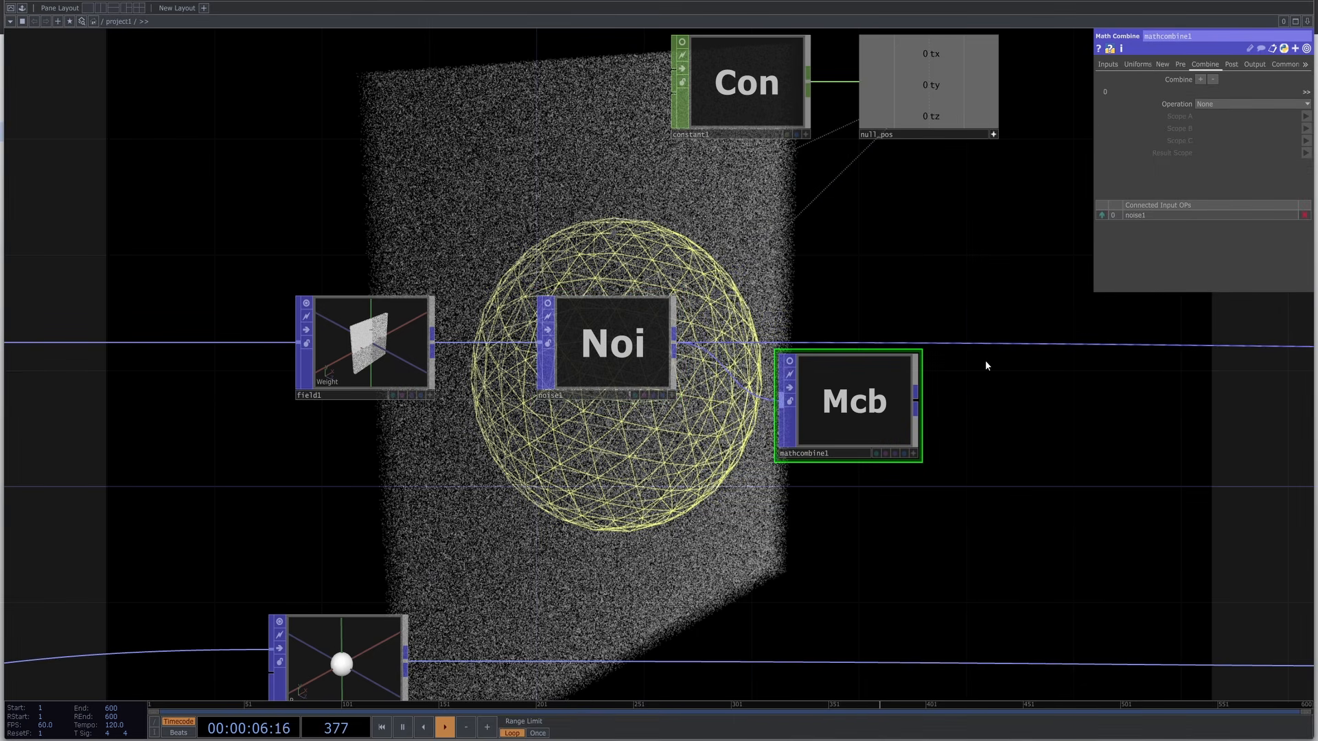
{"action": "left_click_drag", "start_coordinate": [917, 397], "coordinate": [1002, 344]}
{"action": "left_click_drag", "start_coordinate": [874, 405], "coordinate": [900, 348]}
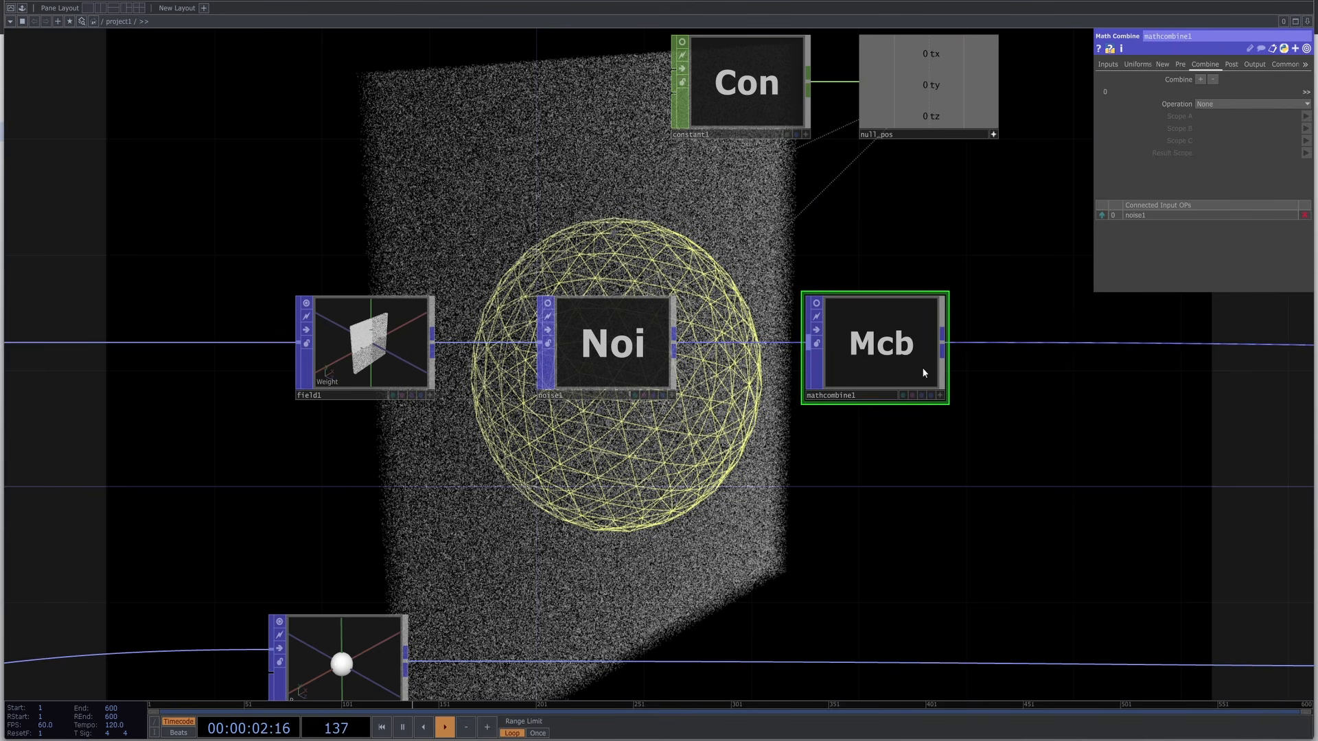
Set the Math Combine operation to A * B, with Weight as Scope A and Noise as Scope B.
{"action": "left_click", "coordinate": [1270, 103]}
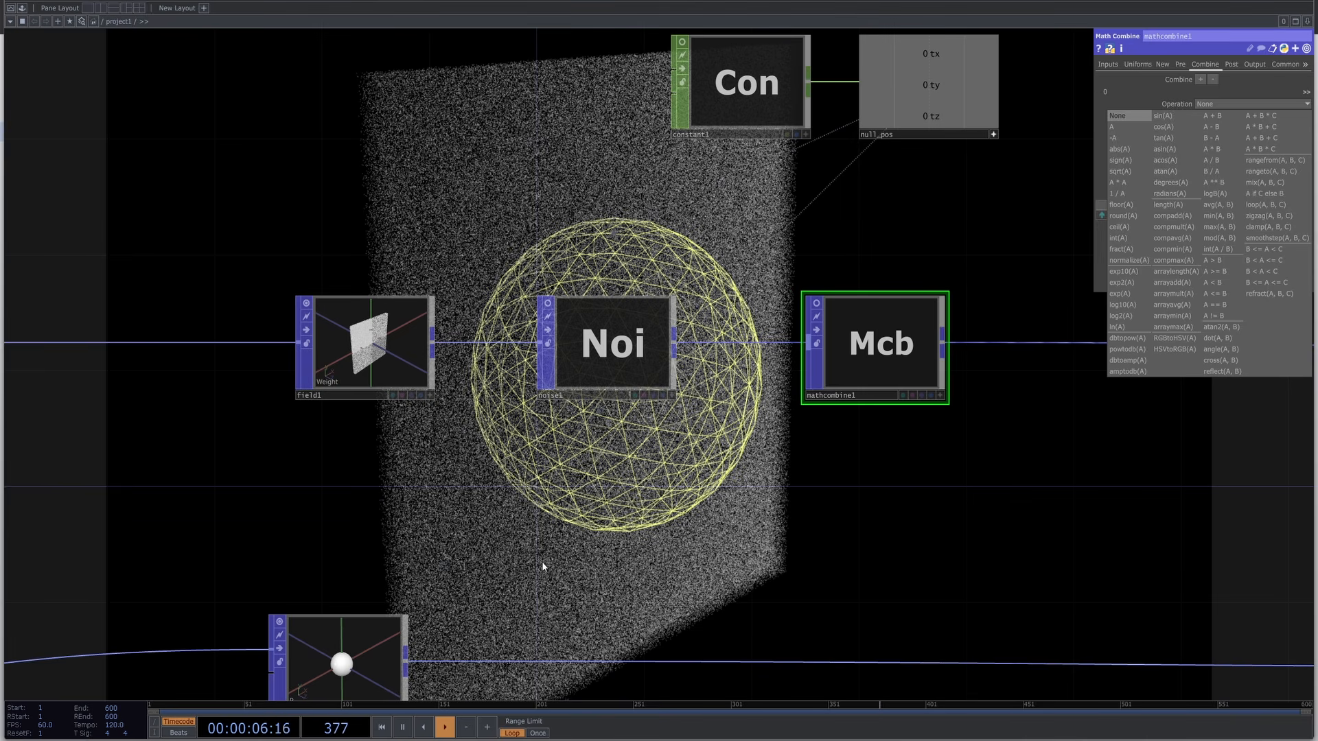
{"action": "left_click", "coordinate": [1221, 147]}
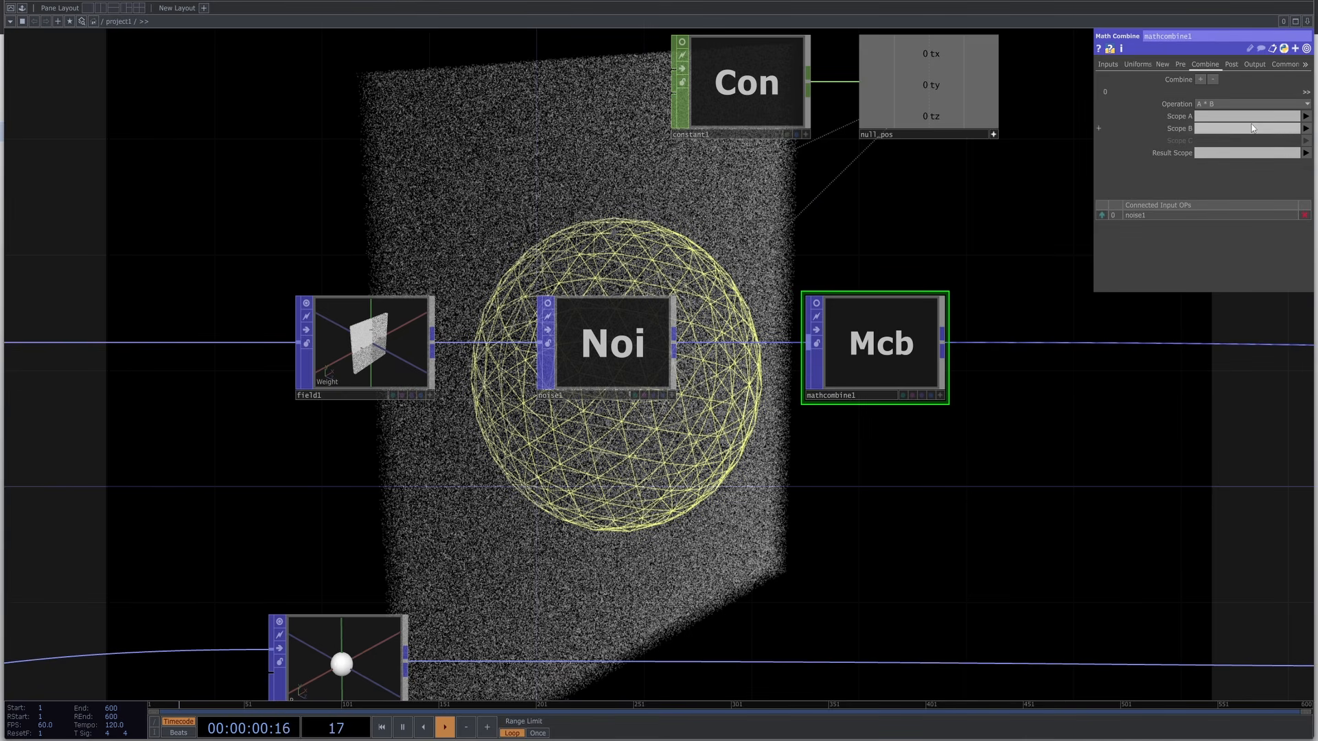
{"action": "left_click", "coordinate": [1307, 116]}
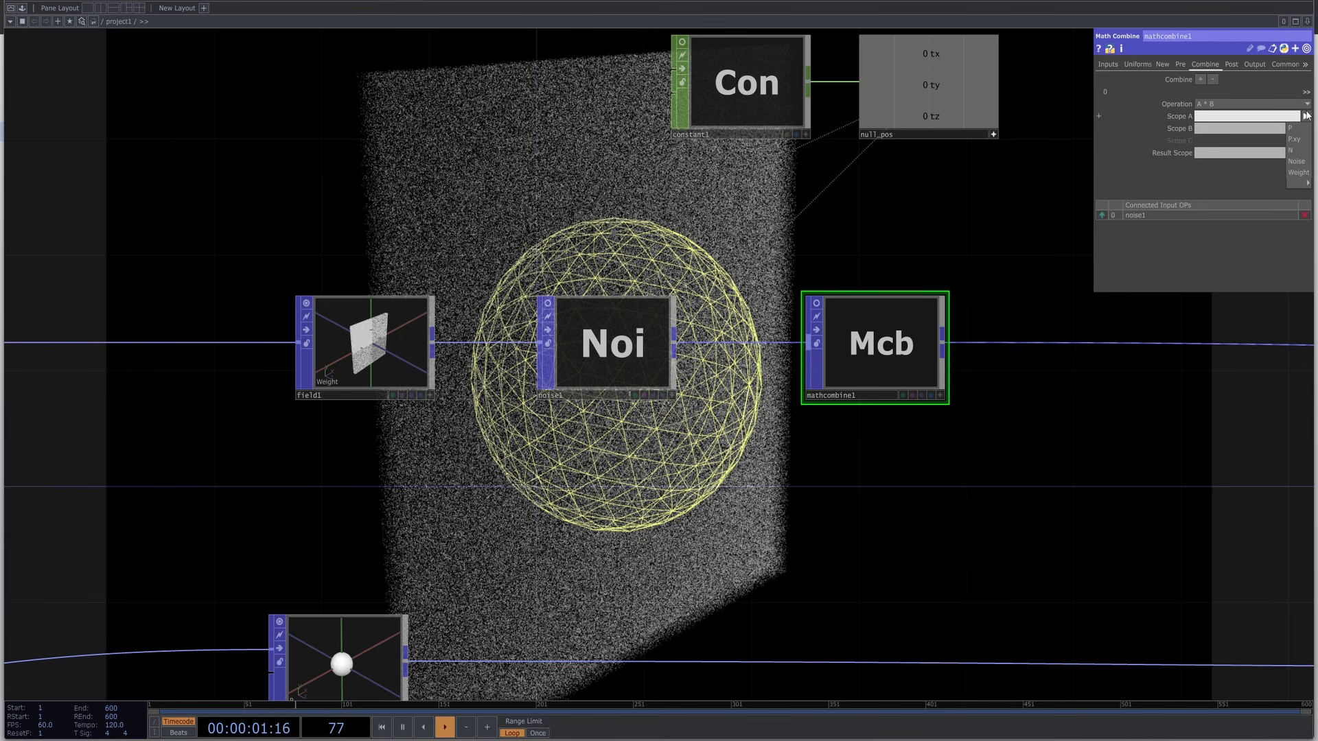
{"action": "left_click", "coordinate": [1298, 172]}
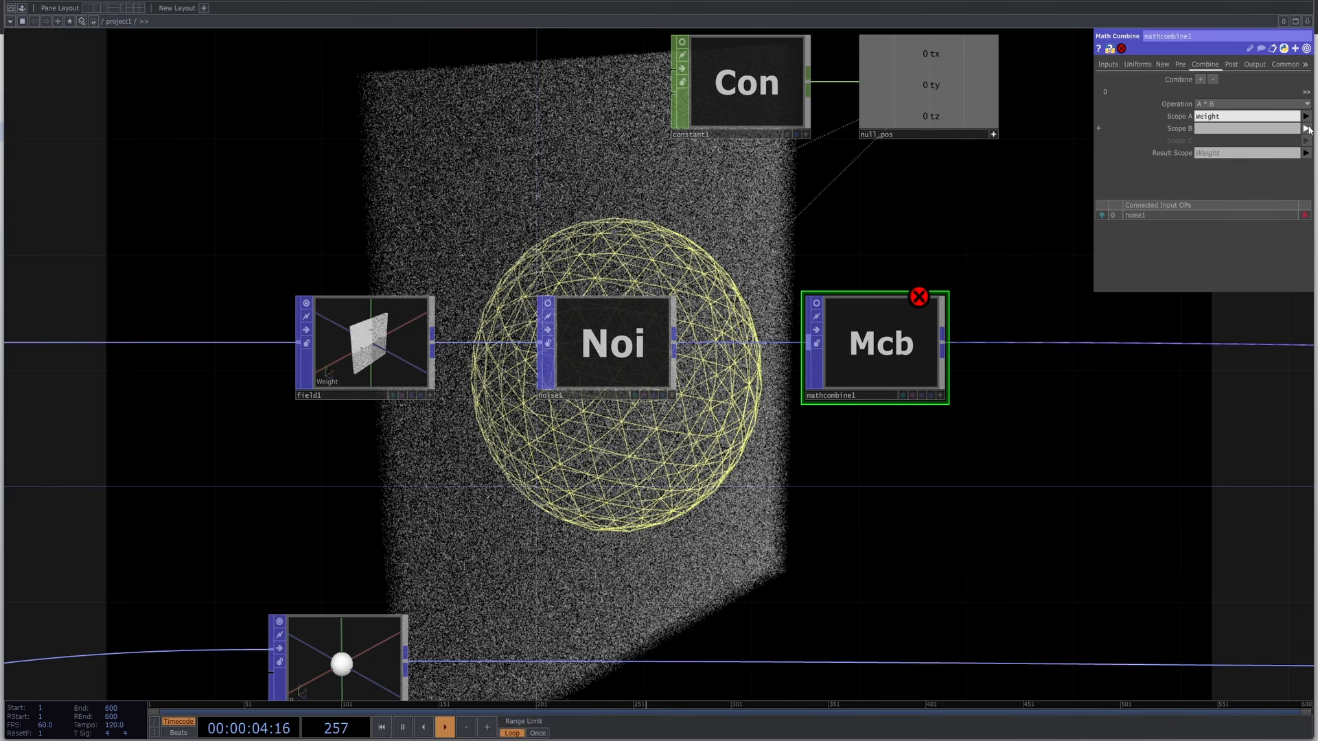
{"action": "left_click", "coordinate": [1306, 128]}
{"action": "left_click", "coordinate": [1298, 173]}
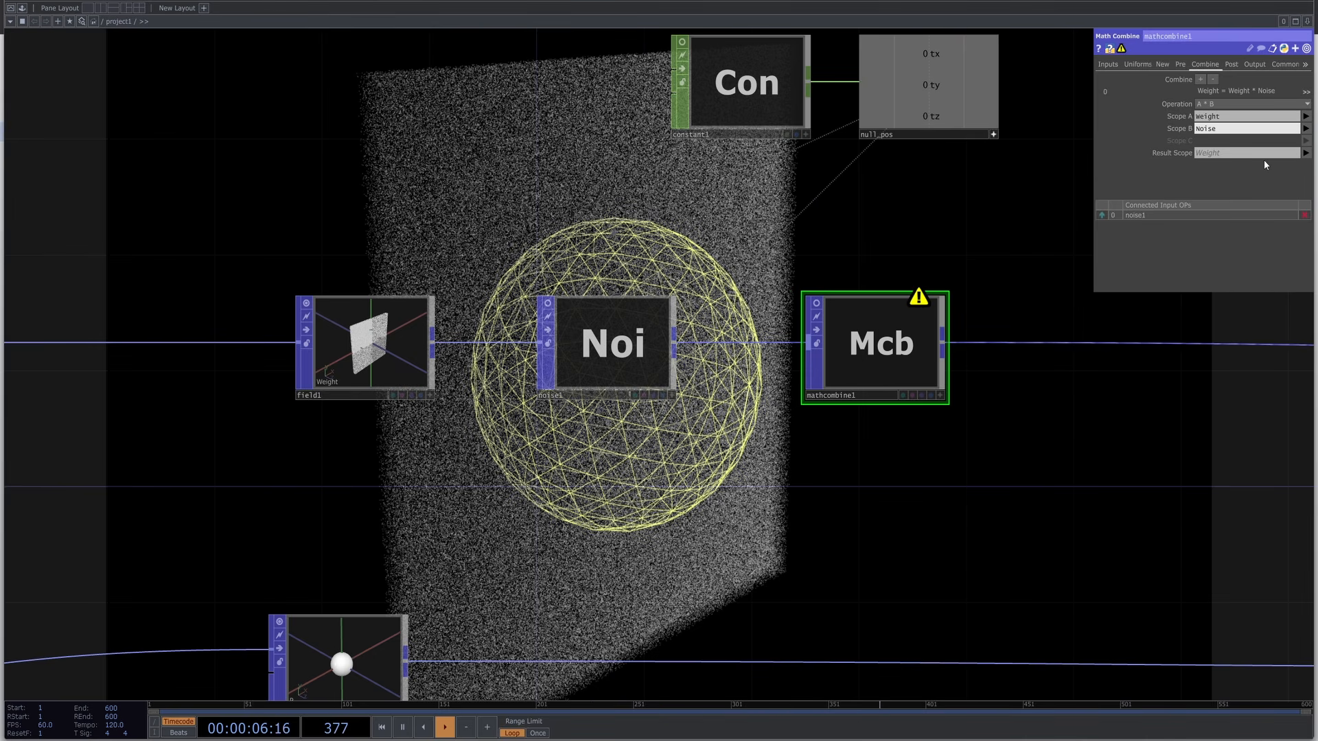
Swap the scopes to Noise for A and Weight for B, and name the result scope Weightednoise.
{"action": "left_click", "coordinate": [1307, 117]}
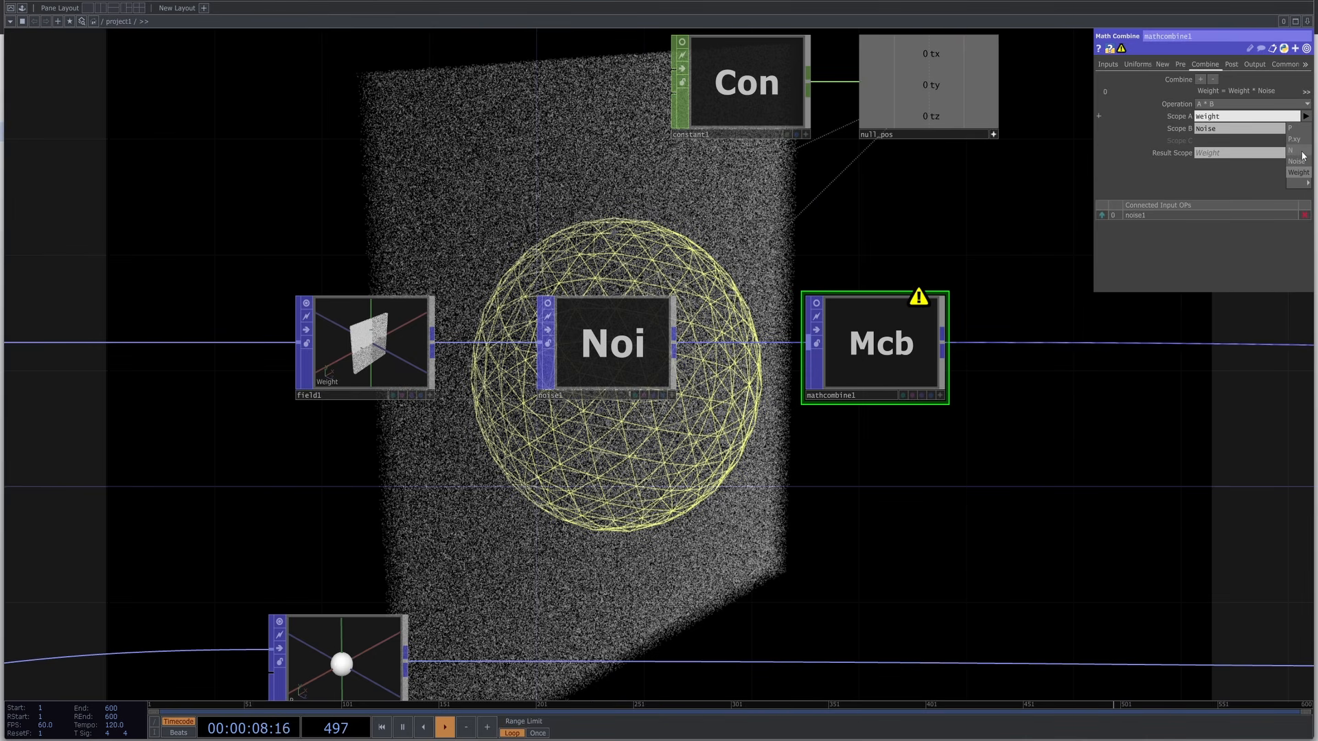
{"action": "left_click", "coordinate": [1303, 159]}
{"action": "left_click", "coordinate": [1307, 128]}
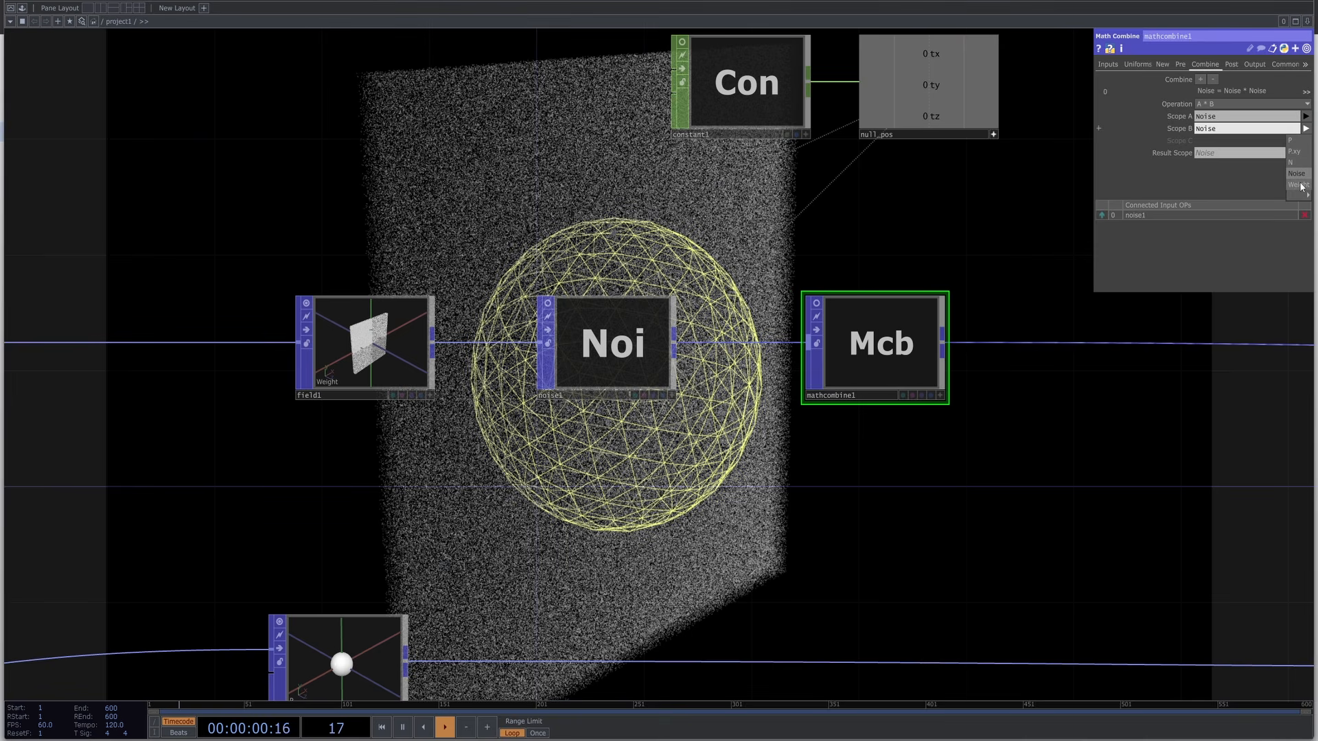
{"action": "left_click", "coordinate": [1300, 185]}
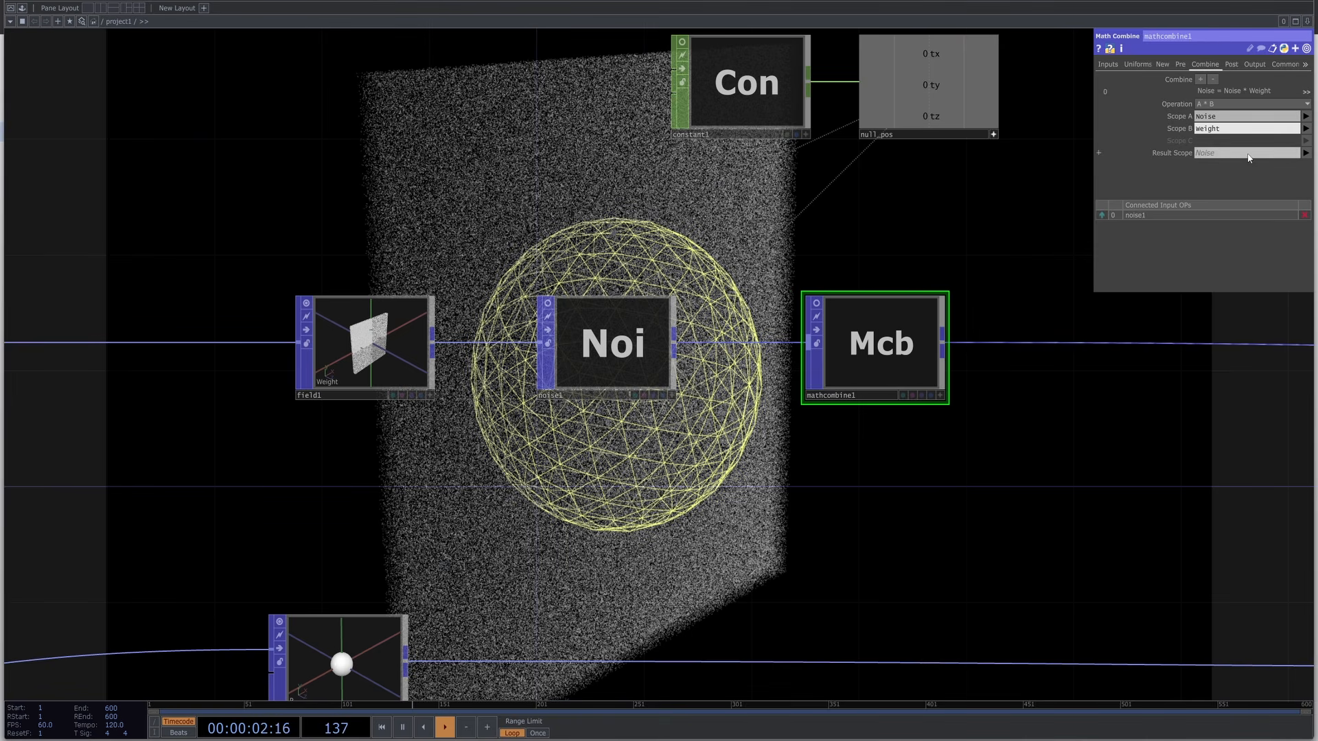
{"action": "left_click", "coordinate": [1201, 157]}
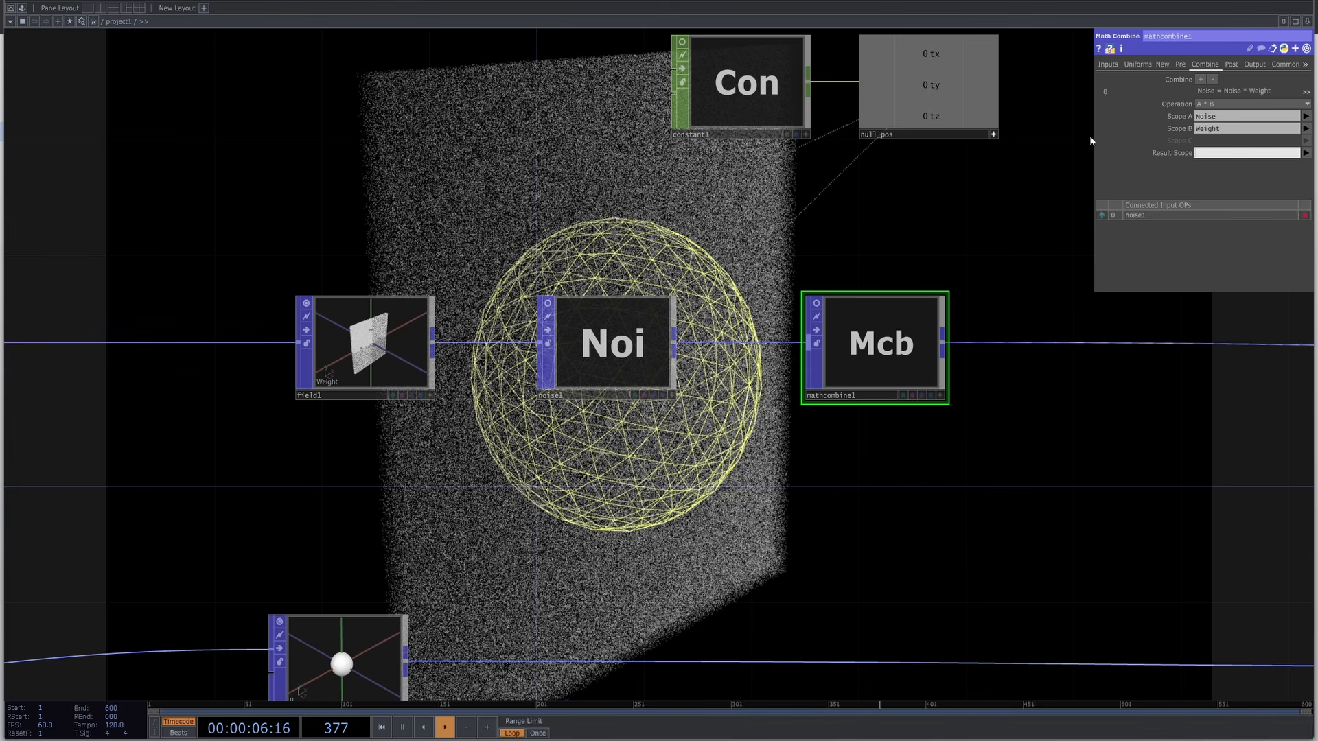
{"action": "type", "text": "eightednoise"}
{"action": "key", "text": "Return"}
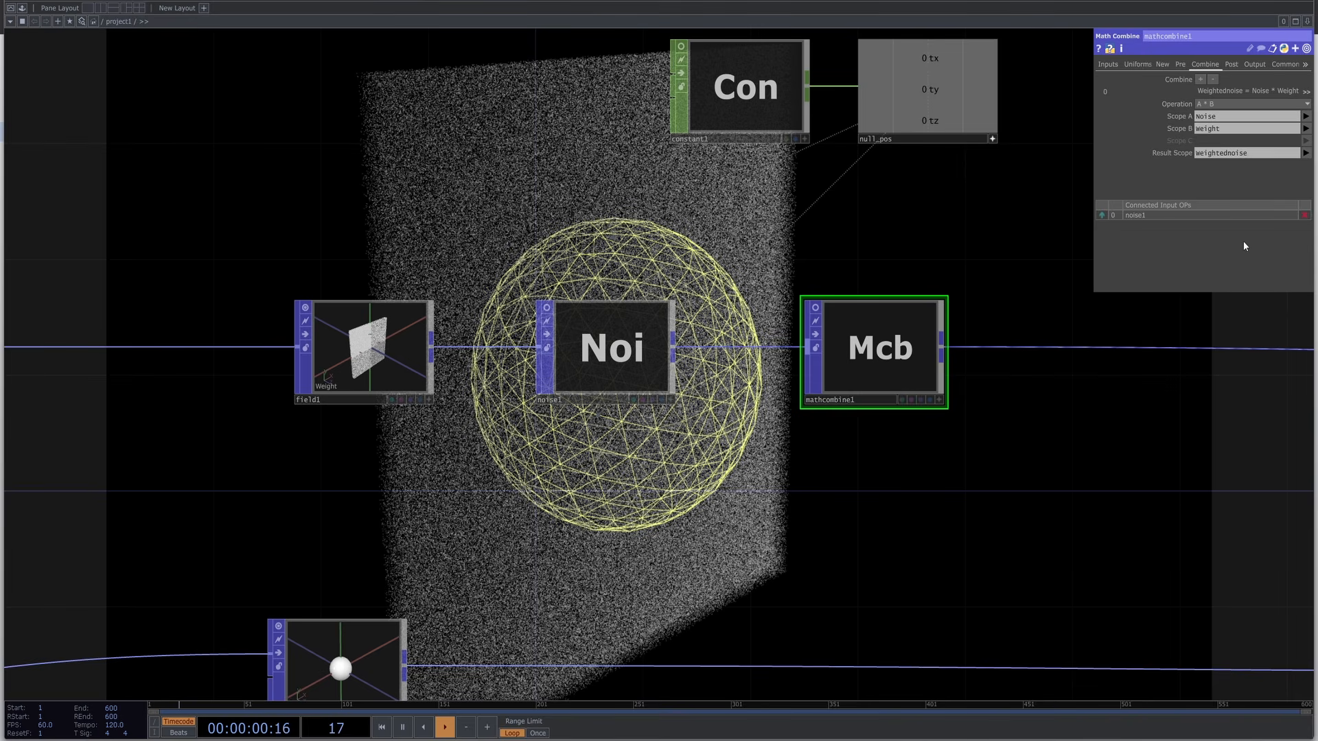
Add a second A + B combine that adds Weightednoise to P, with P as the result scope.
{"action": "left_click", "coordinate": [1200, 79]}
{"action": "left_click", "coordinate": [1238, 184]}
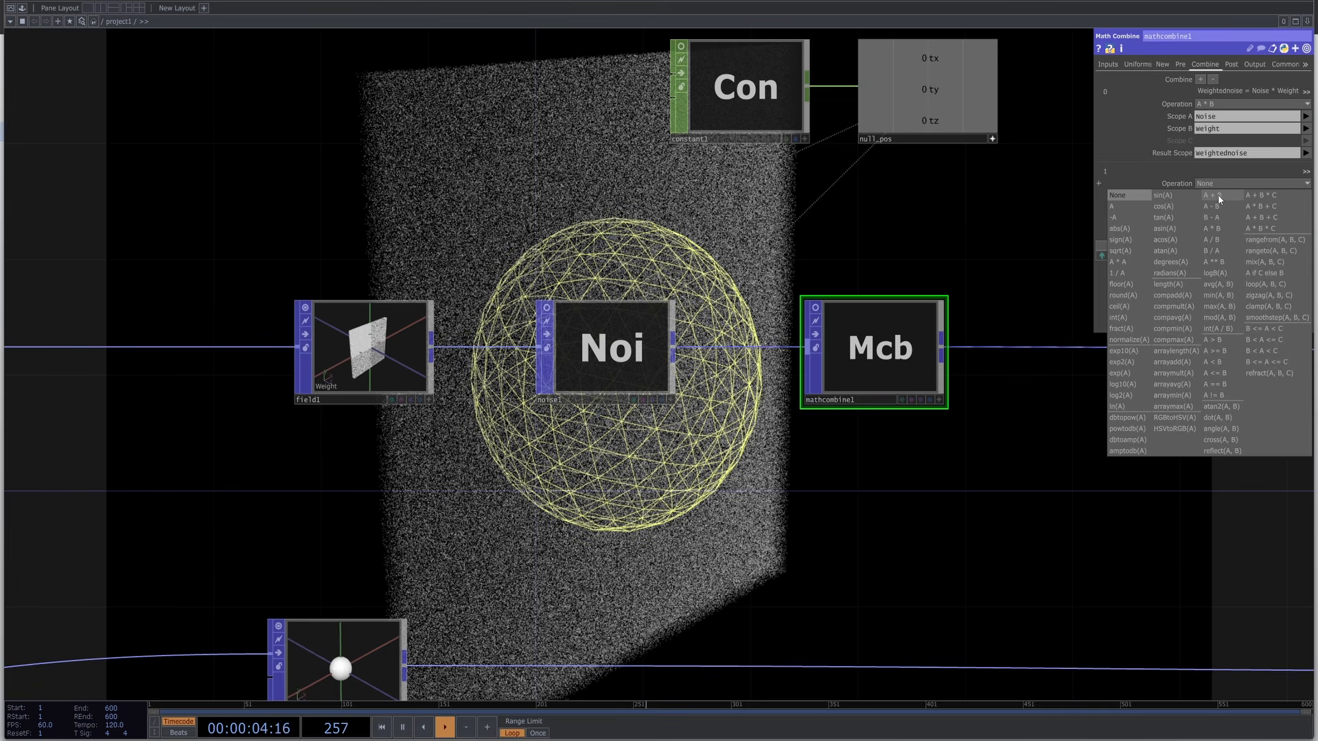
{"action": "left_click", "coordinate": [1211, 196]}
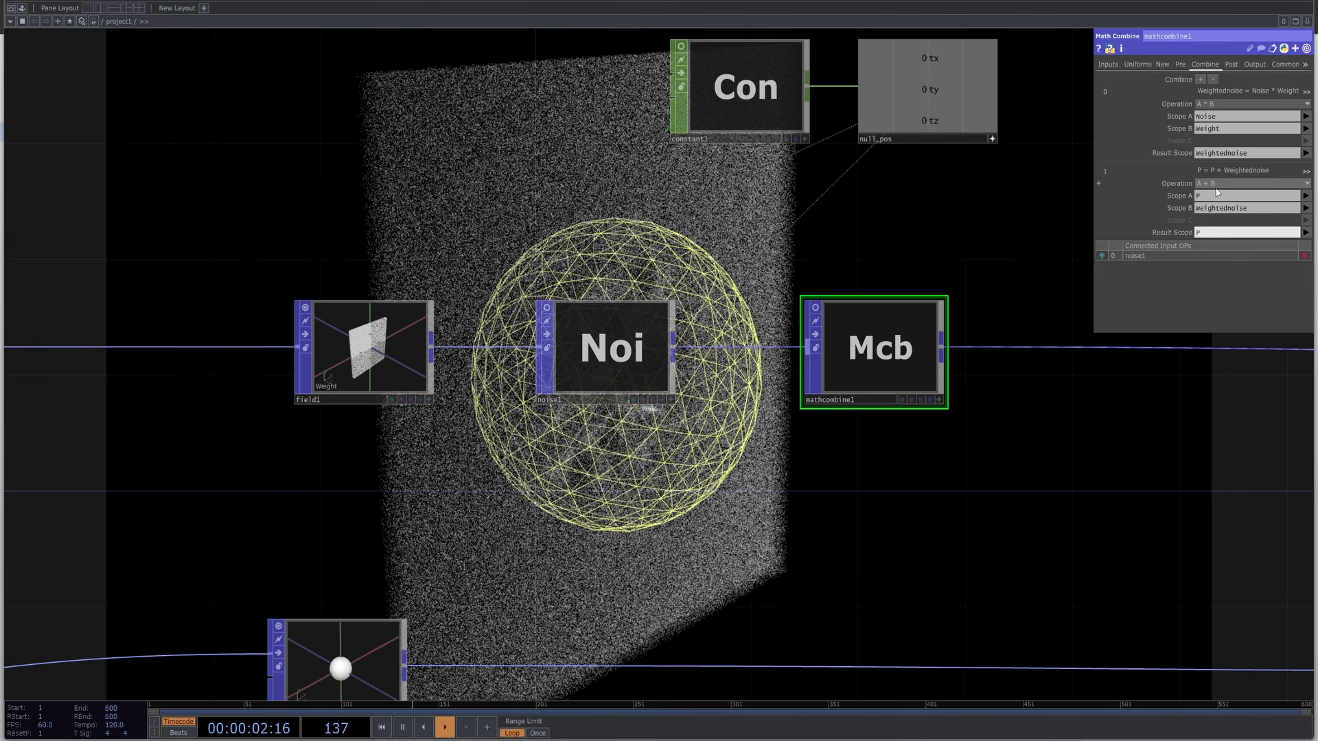
Lower the alpha of the wireframe sphere's Constant material to about 0.353.
{"action": "key", "text": "h"}
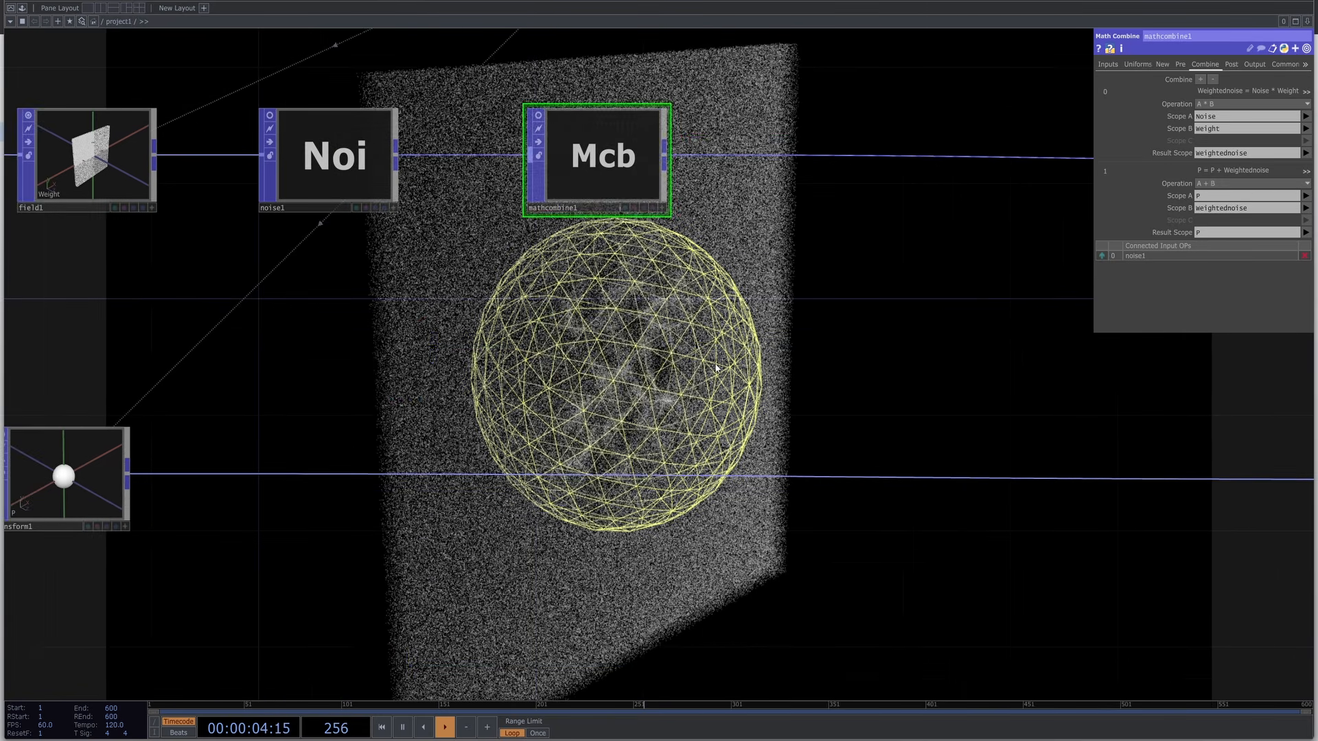
{"action": "scroll", "coordinate": [736, 362], "scroll_direction": "up", "scroll_amount": 3}
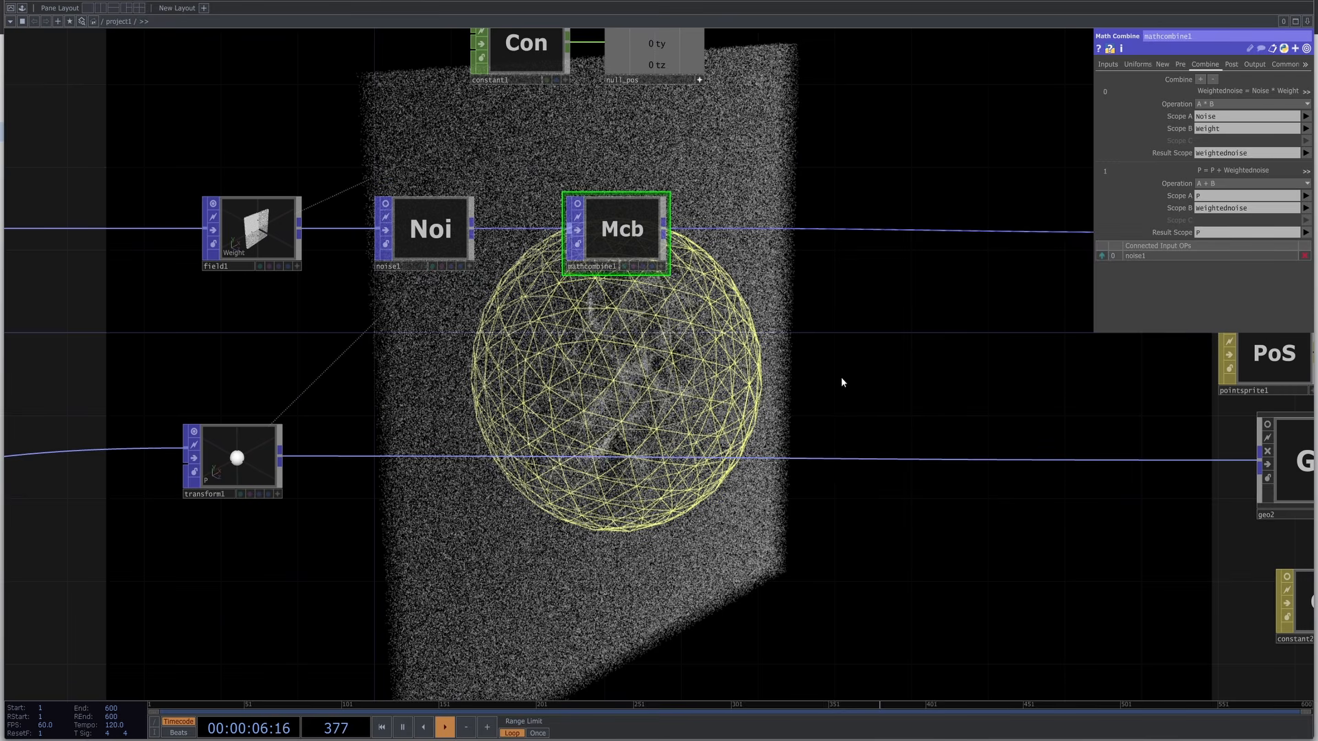
{"action": "left_click", "coordinate": [1305, 604]}
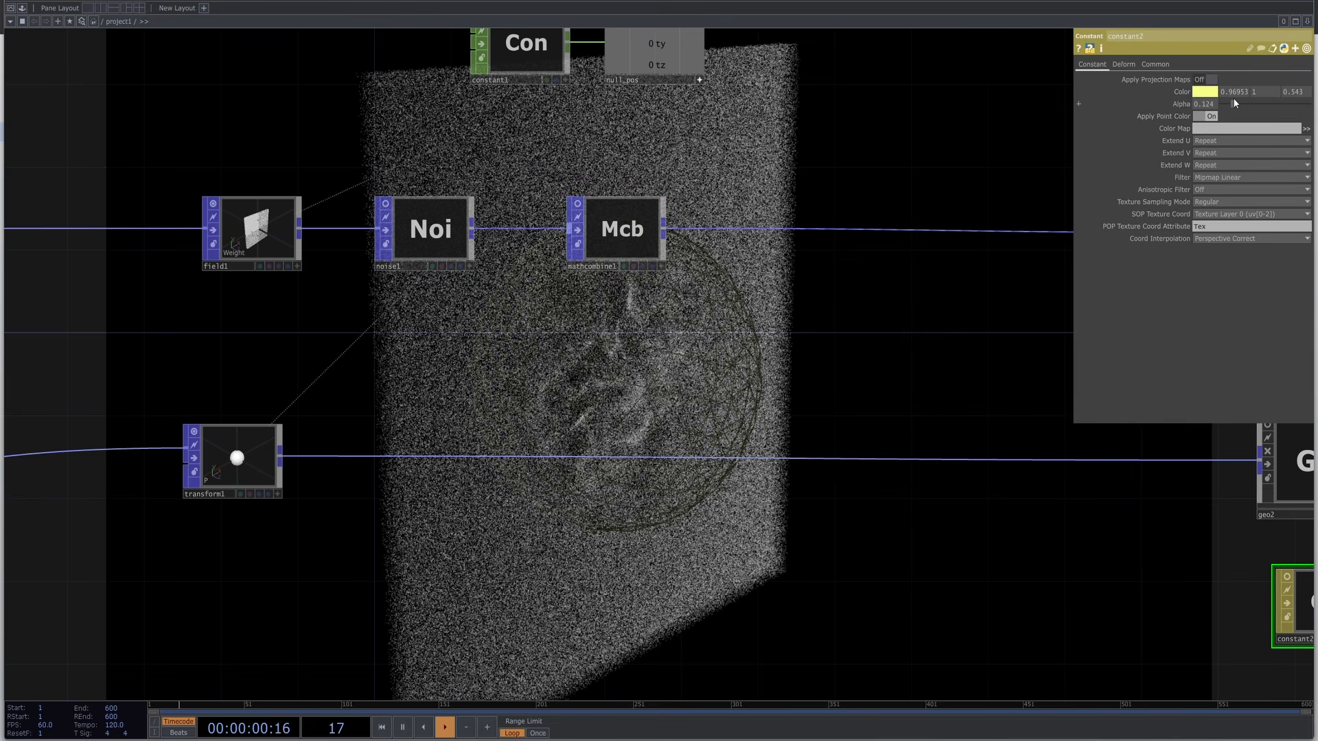
{"action": "left_click_drag", "start_coordinate": [1254, 101], "coordinate": [1253, 102]}
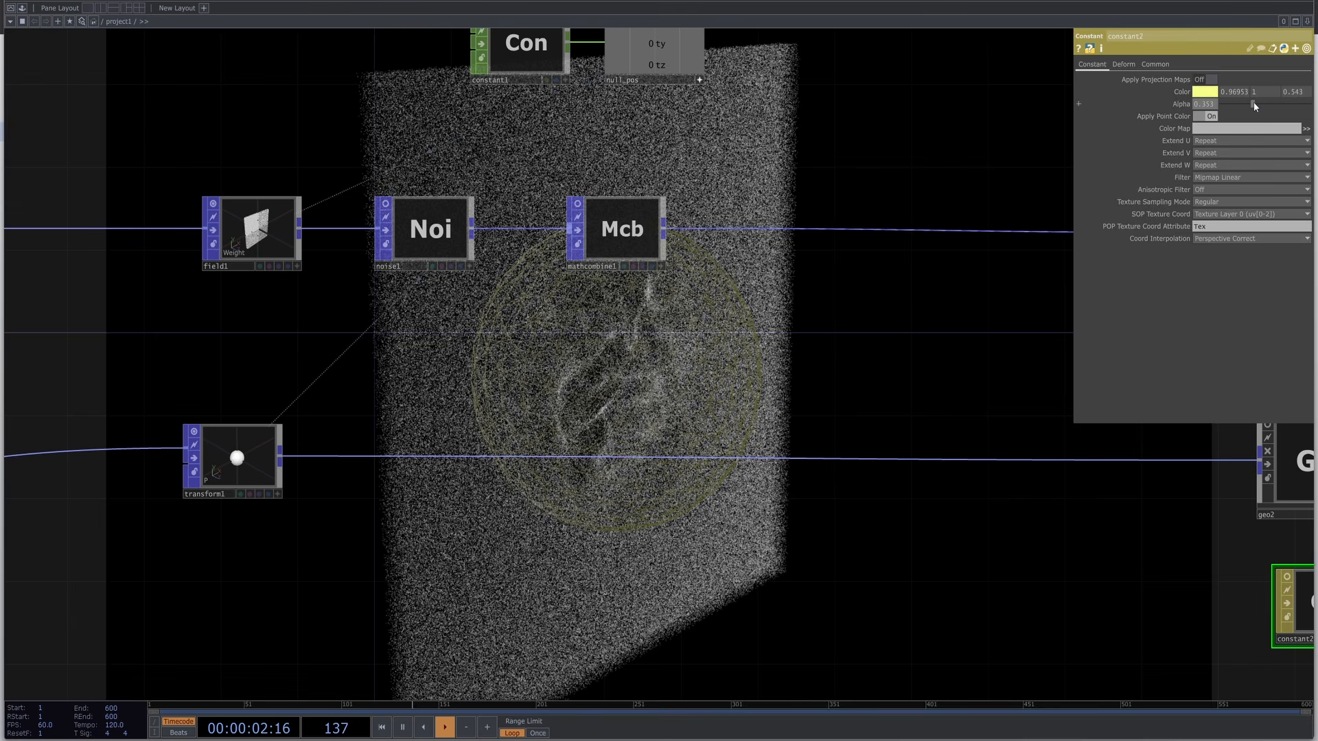
Test moving the field with the Constant CHOP's position channels, and return them to 0.
{"action": "left_click_drag", "start_coordinate": [878, 396], "coordinate": [899, 421]}
{"action": "left_click_drag", "start_coordinate": [633, 395], "coordinate": [742, 436]}
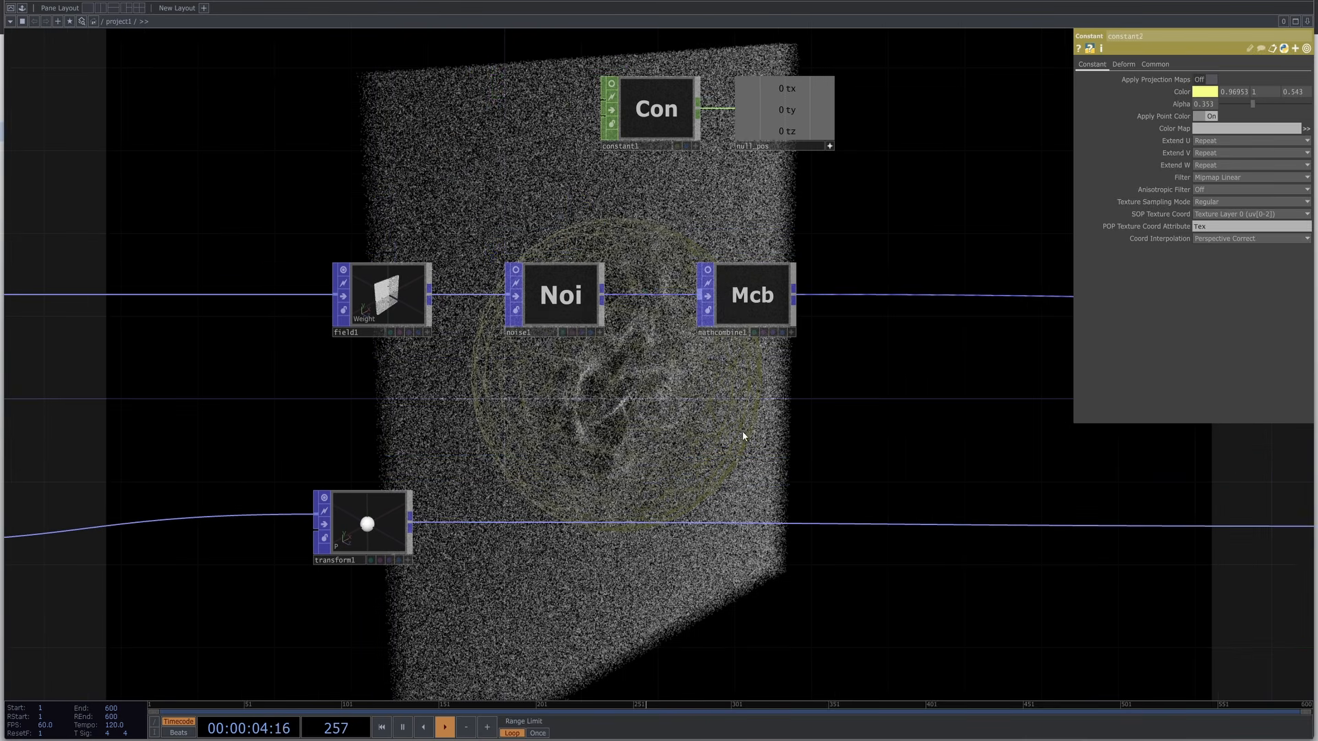
{"action": "left_click", "coordinate": [556, 292]}
{"action": "left_click_drag", "start_coordinate": [850, 333], "coordinate": [895, 234]}
{"action": "left_click_drag", "start_coordinate": [897, 393], "coordinate": [915, 422]}
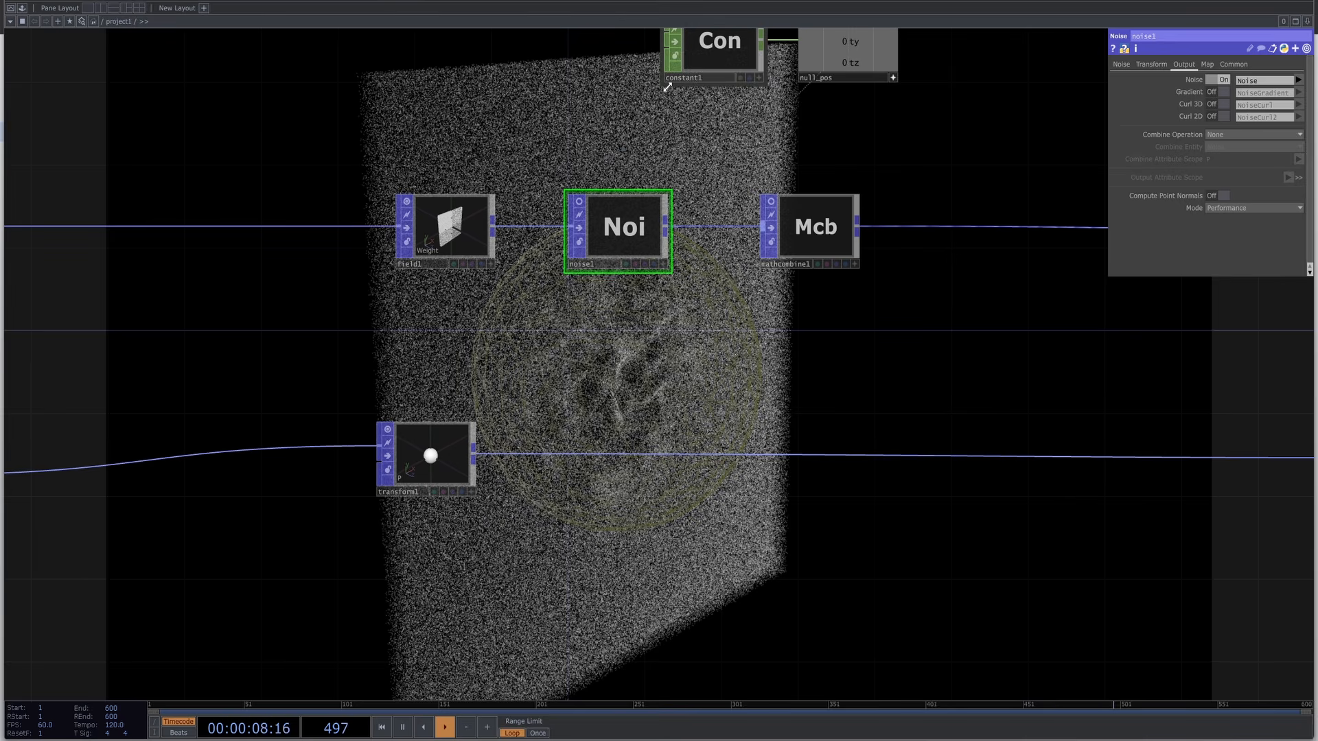
{"action": "left_click", "coordinate": [717, 63]}
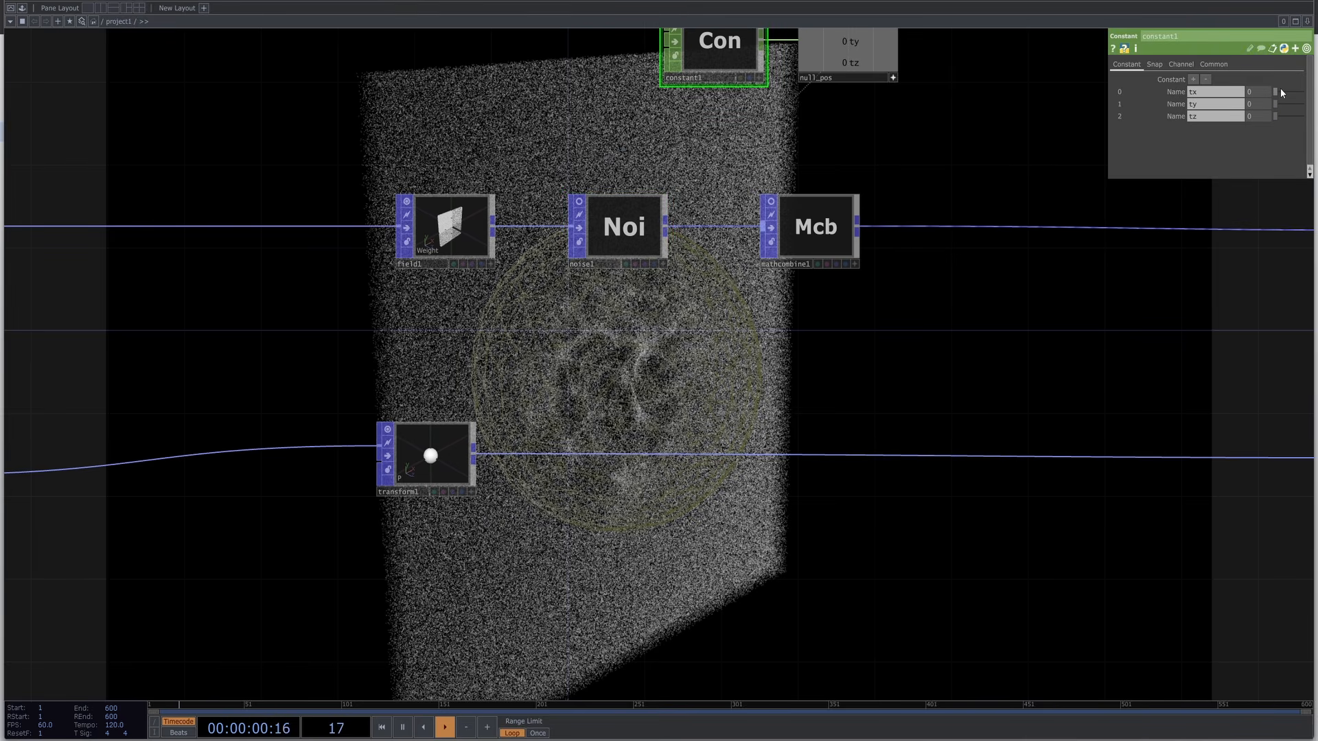
{"action": "mouse_move", "coordinate": [1281, 91]}
{"action": "left_mouse_down"}
{"action": "mouse_move", "coordinate": [1301, 92]}
{"action": "mouse_move", "coordinate": [1263, 109]}
{"action": "left_mouse_up"}
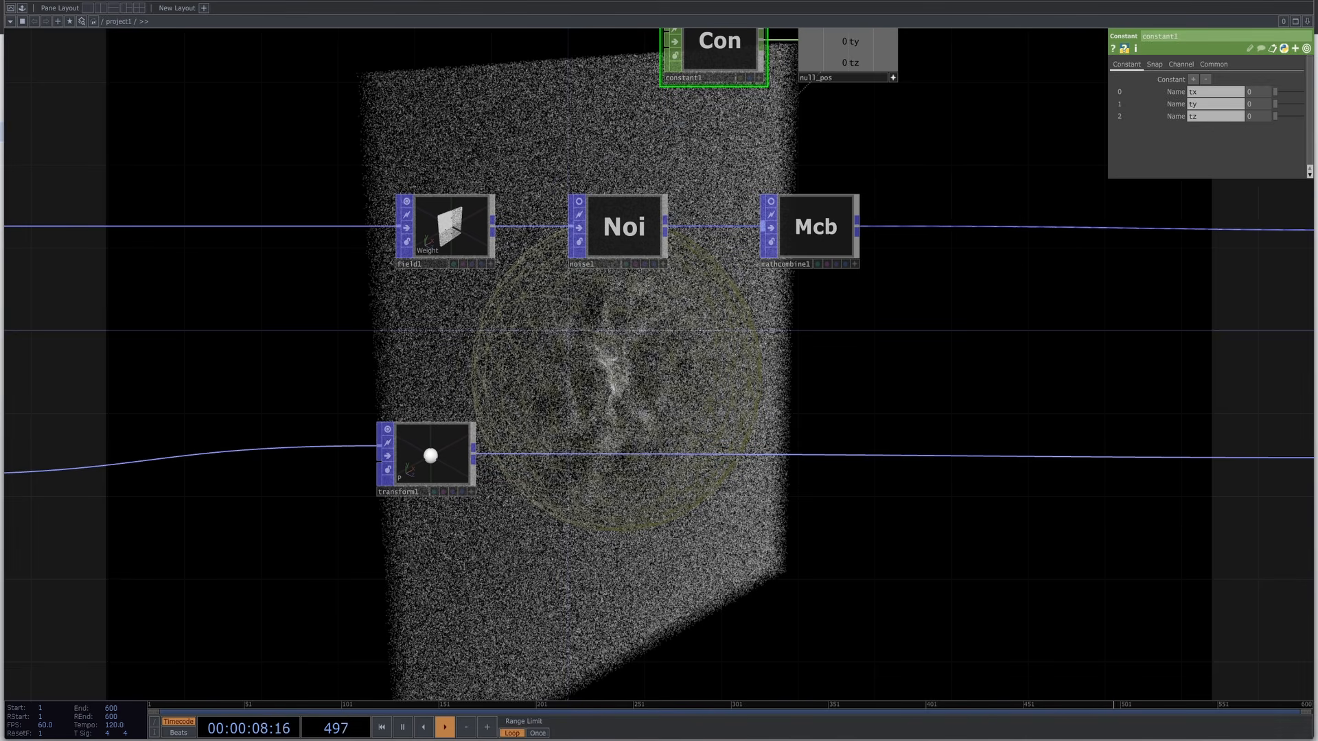
Set the Noise POP's period to 0.5.
{"action": "left_click", "coordinate": [646, 227]}
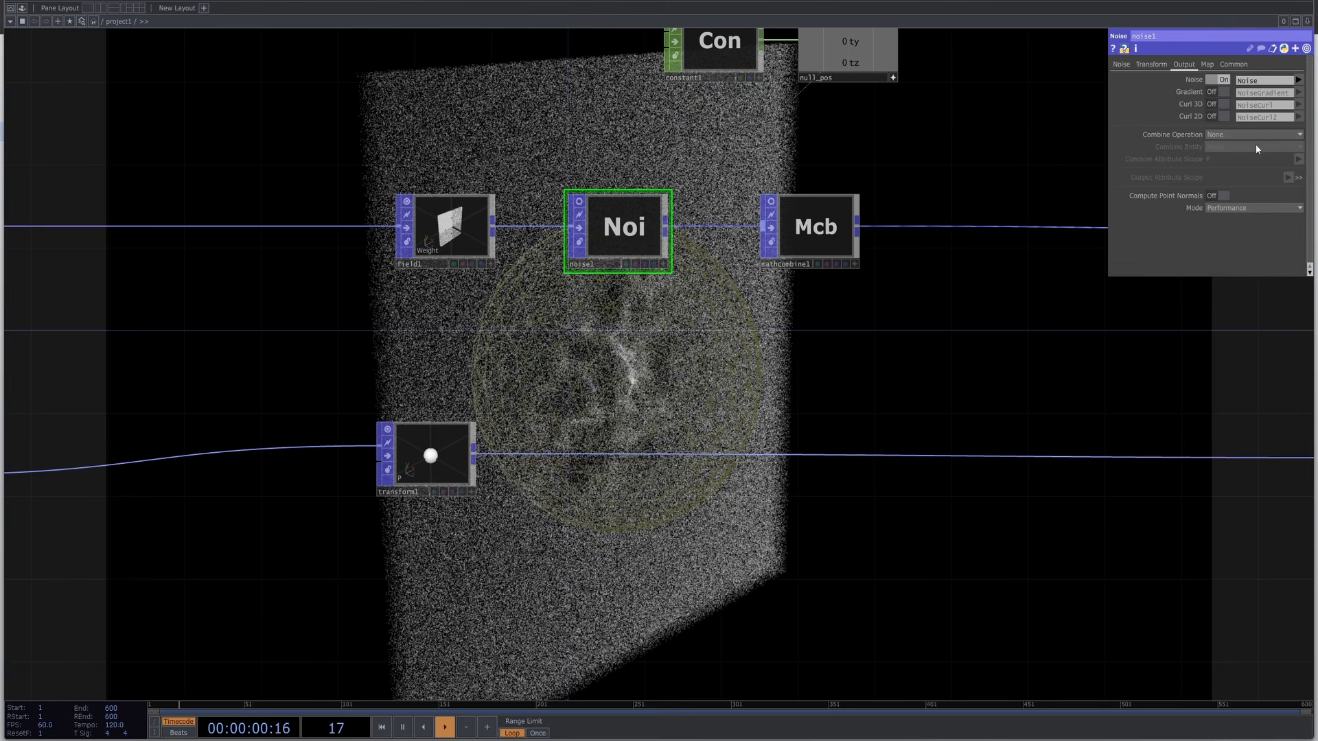
{"action": "left_click", "coordinate": [1127, 66]}
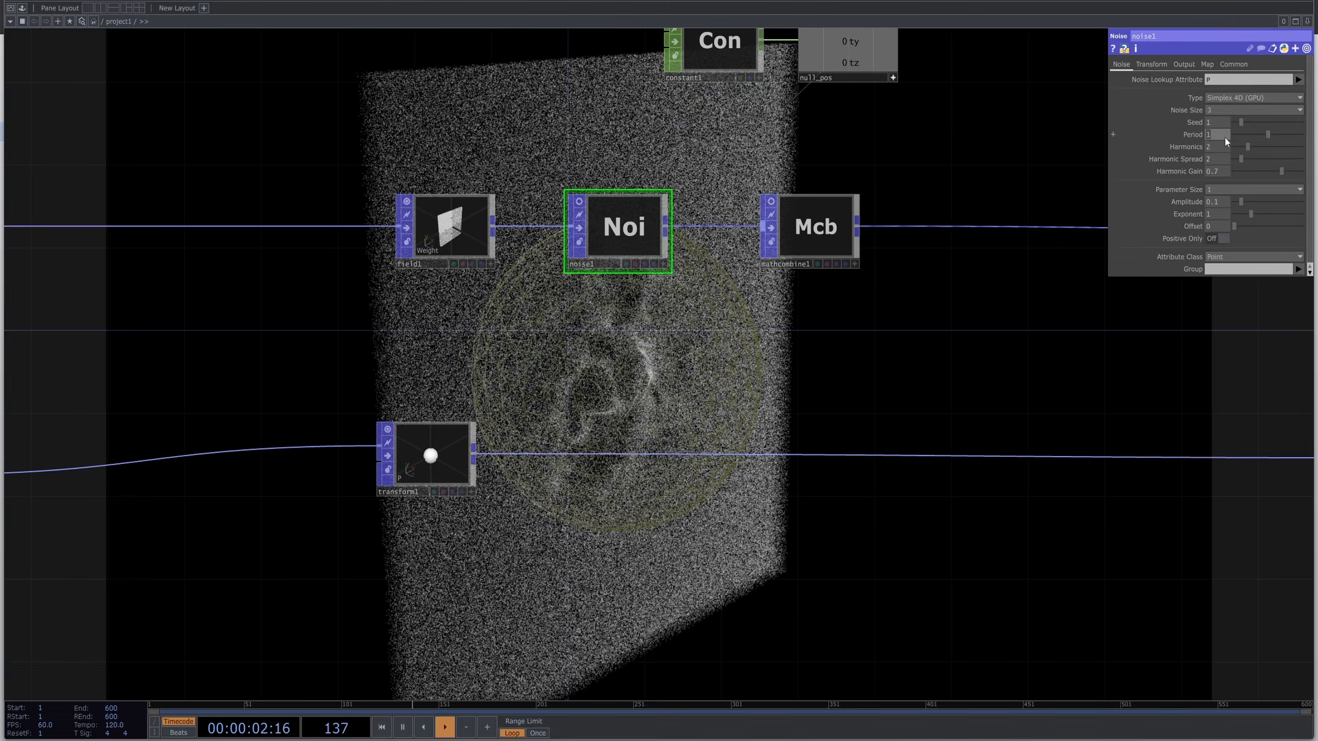
{"action": "type", "text": "0.5"}
{"action": "key", "text": "Return"}
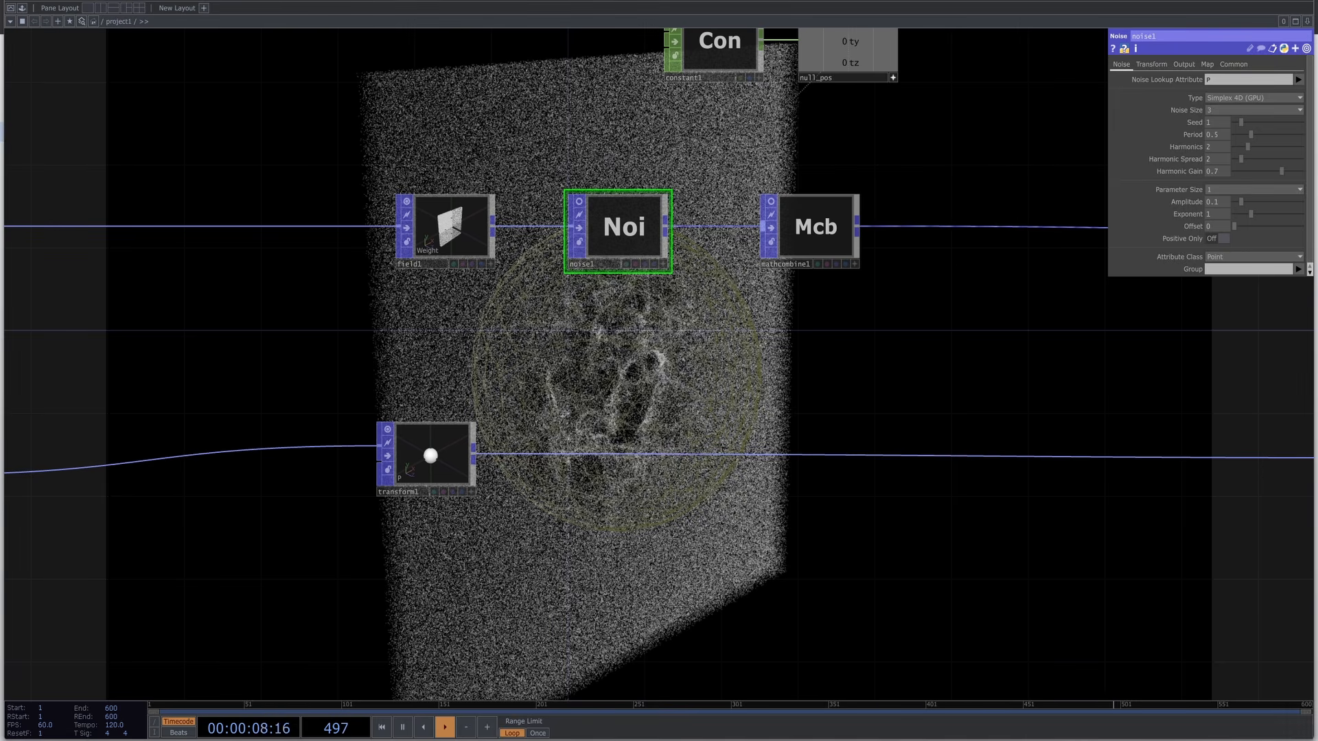
Reduce the Field POP's Transition Range to 0 and inspect the noise edge inside the sphere.
{"action": "left_click", "coordinate": [446, 241]}
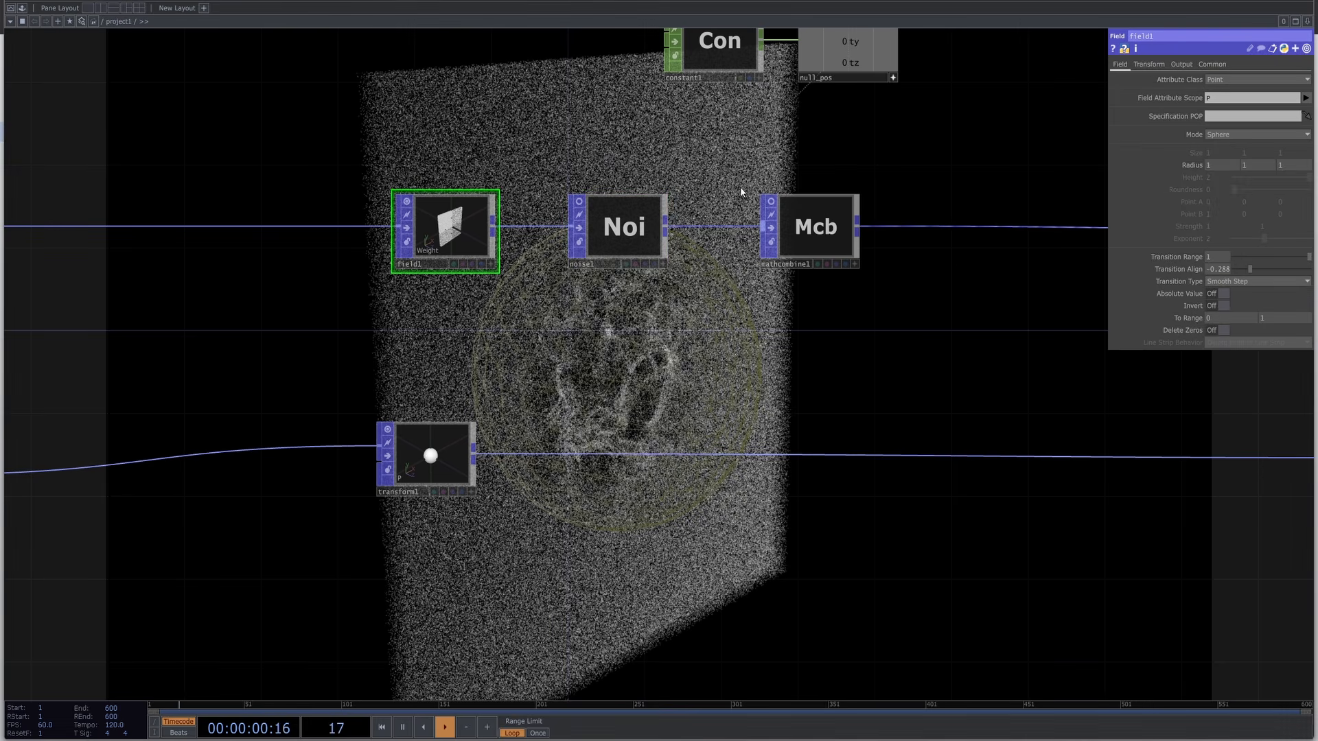
{"action": "left_click_drag", "start_coordinate": [1254, 258], "coordinate": [1221, 254]}
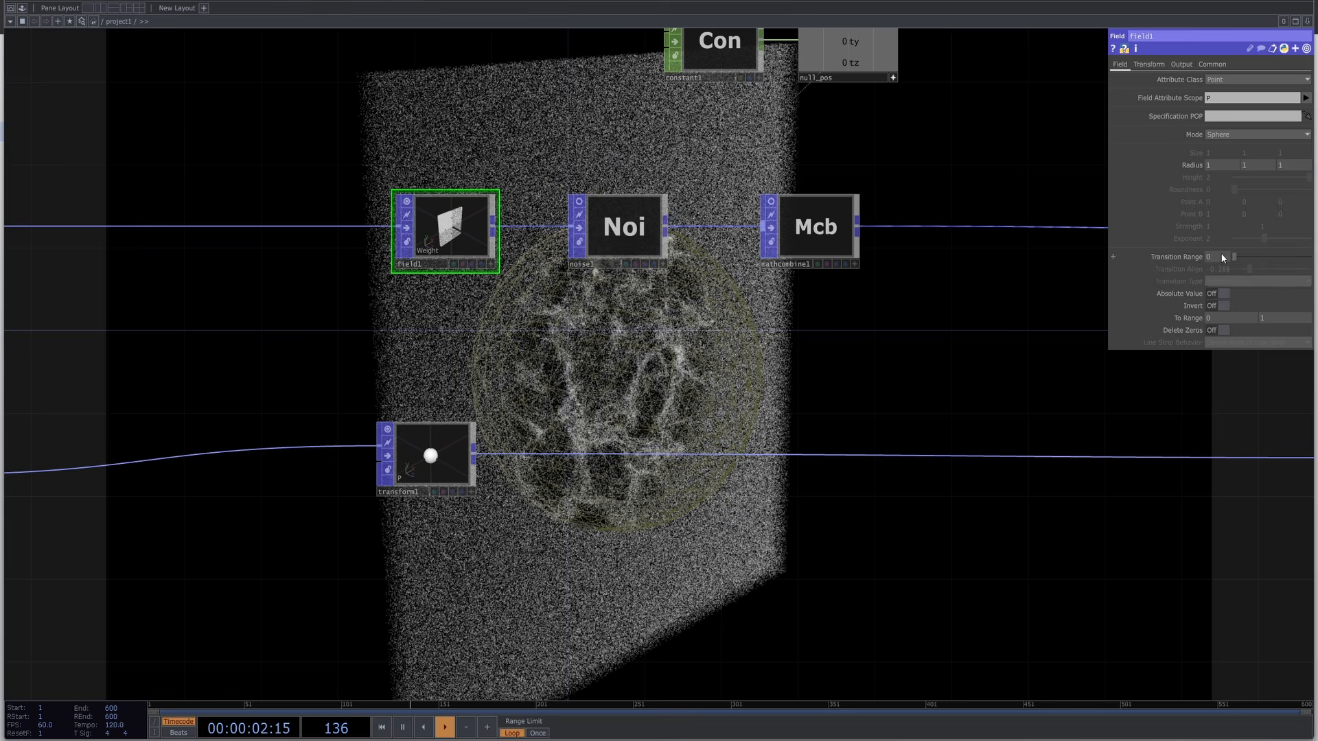
{"action": "scroll", "coordinate": [652, 435], "scroll_direction": "up", "scroll_amount": 5}
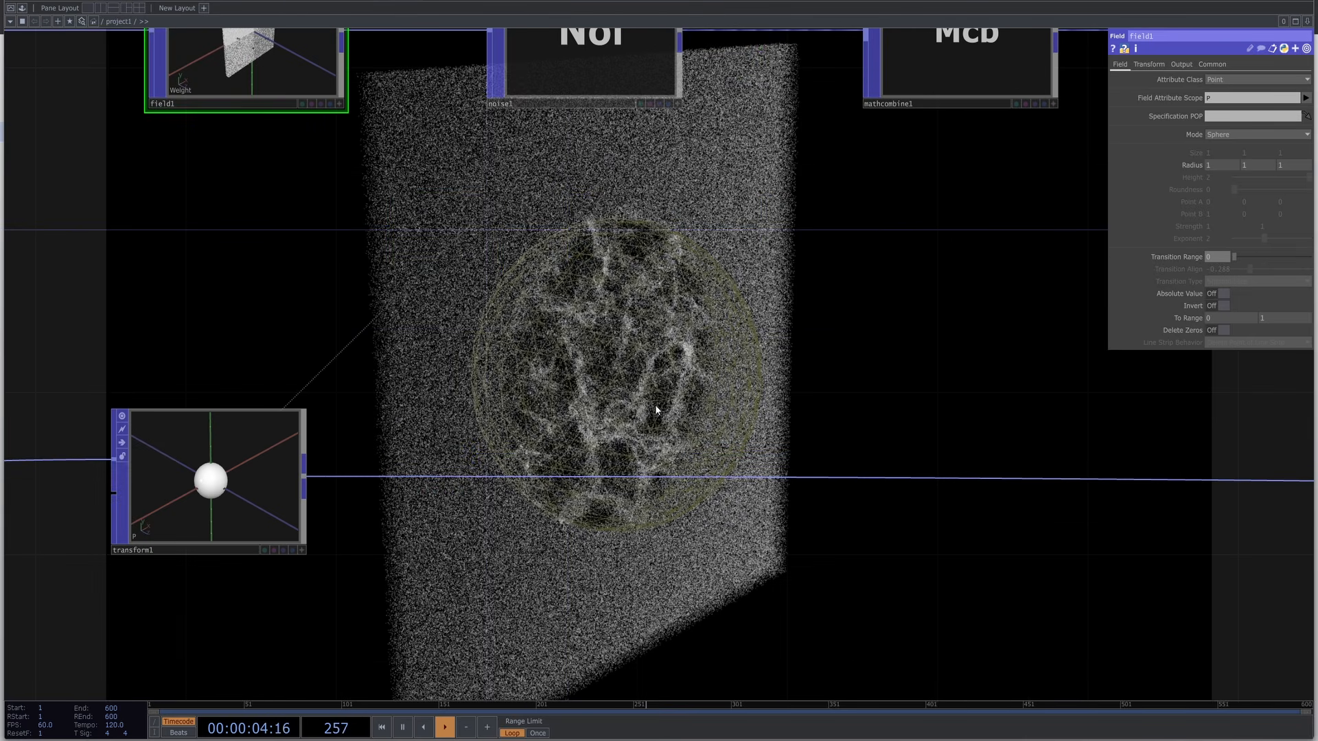
{"action": "left_click_drag", "start_coordinate": [703, 359], "coordinate": [718, 405]}
{"action": "left_click_drag", "start_coordinate": [744, 286], "coordinate": [861, 319]}
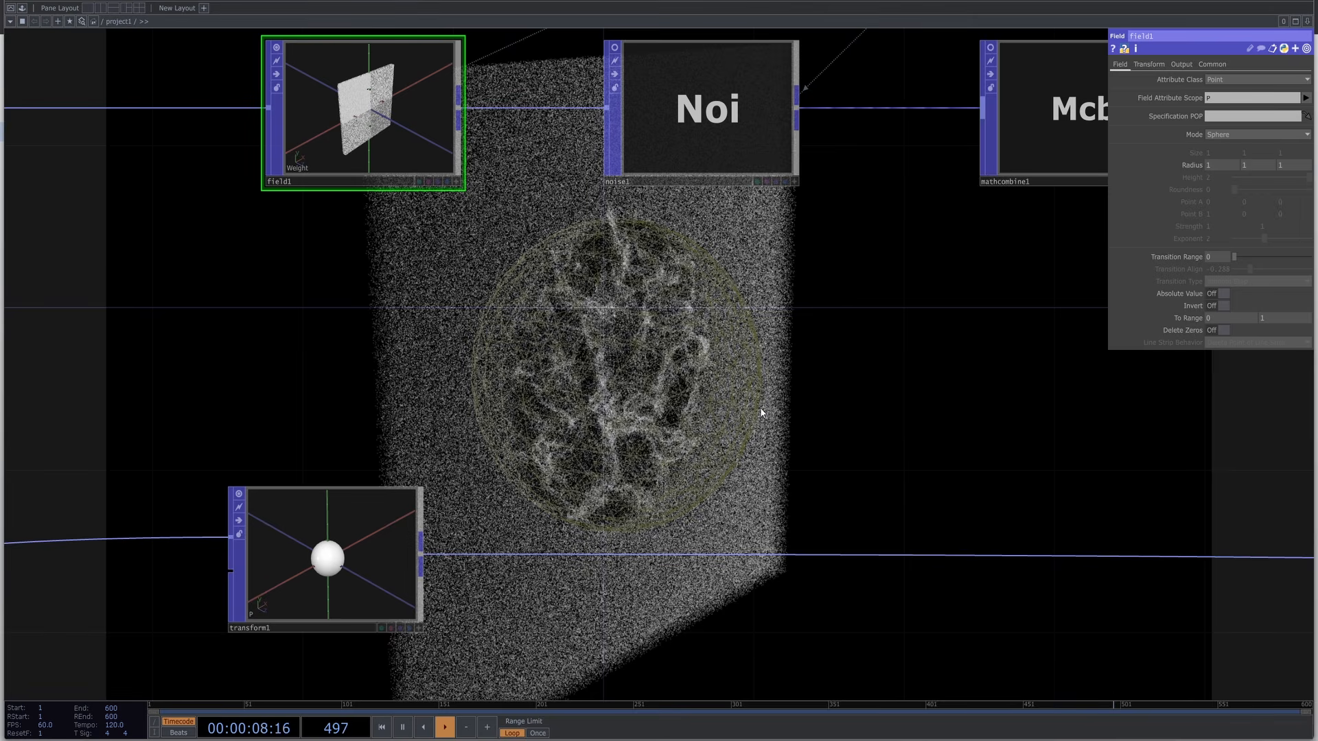
Set the Field POP's Transition Range to 0.884 and its Transition Align to about -0.15.
{"action": "left_click_drag", "start_coordinate": [760, 407], "coordinate": [708, 334]}
{"action": "left_click_drag", "start_coordinate": [1254, 254], "coordinate": [1300, 257]}
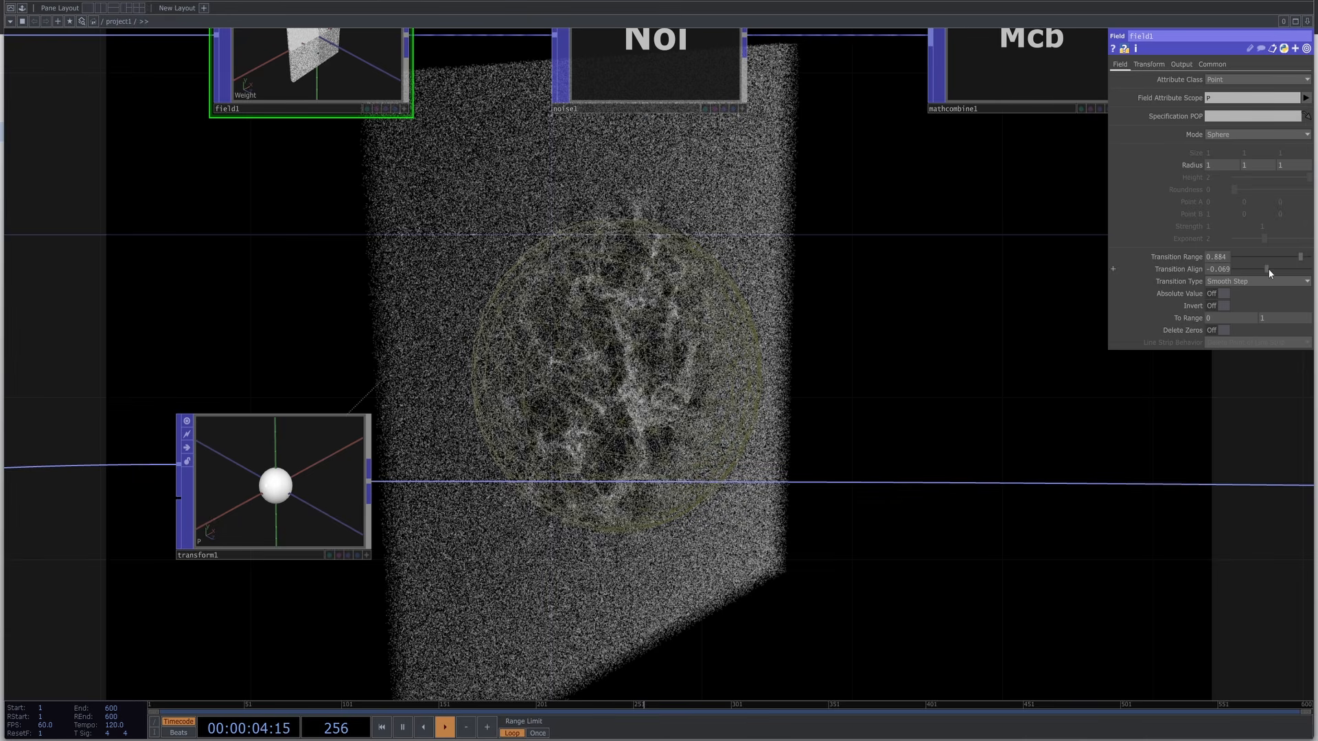
{"action": "mouse_move", "coordinate": [1250, 272]}
{"action": "left_mouse_down"}
{"action": "mouse_move", "coordinate": [1316, 283]}
{"action": "mouse_move", "coordinate": [1247, 269]}
{"action": "mouse_move", "coordinate": [1287, 267]}
{"action": "mouse_move", "coordinate": [1262, 268]}
{"action": "left_mouse_up"}
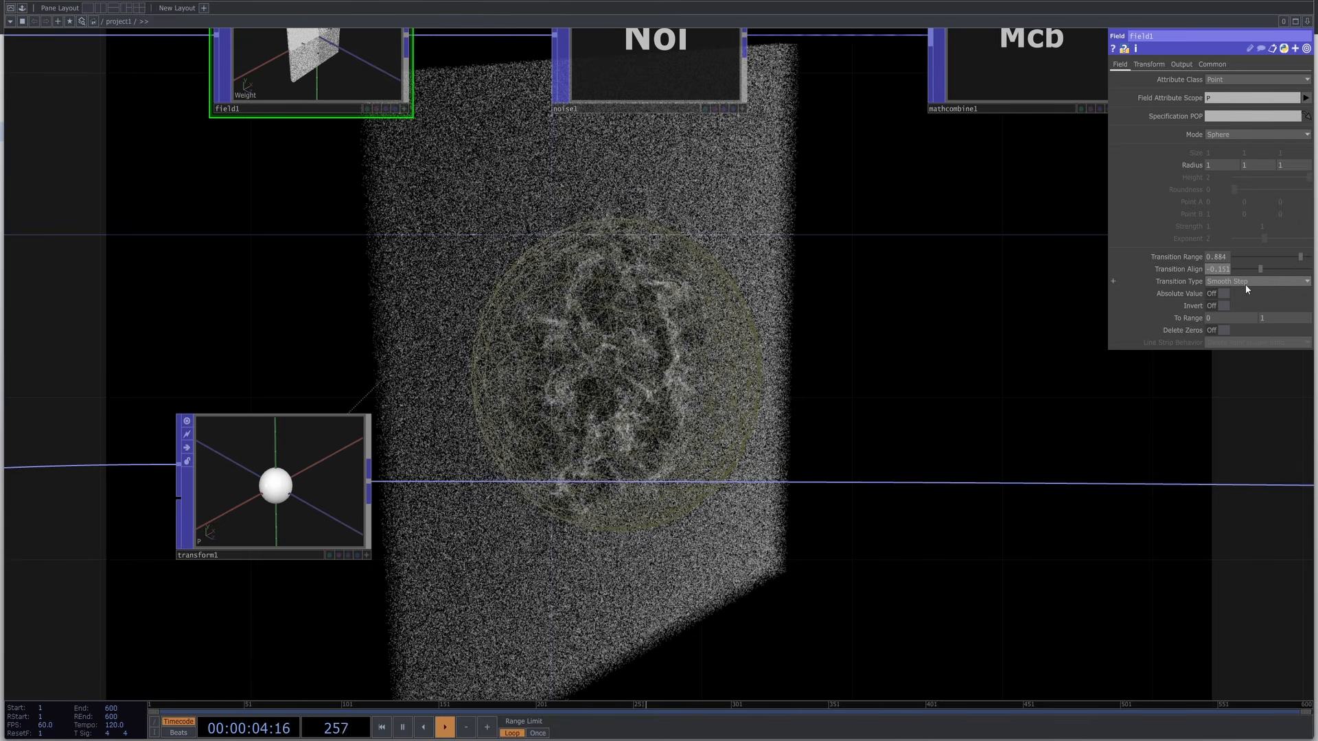
Set the Field POP's Transition Type to Linear.
{"action": "scroll", "coordinate": [921, 427], "scroll_direction": "down", "scroll_amount": 5}
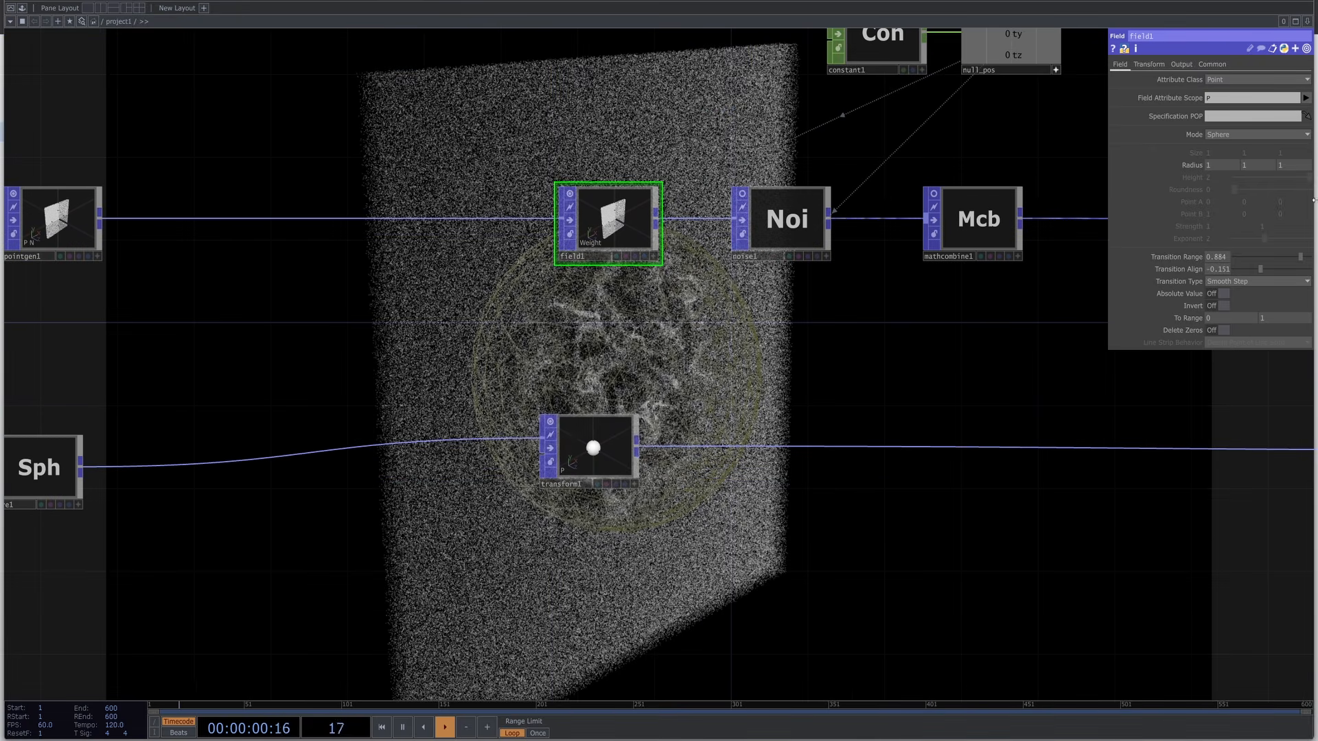
{"action": "left_click", "coordinate": [1237, 284]}
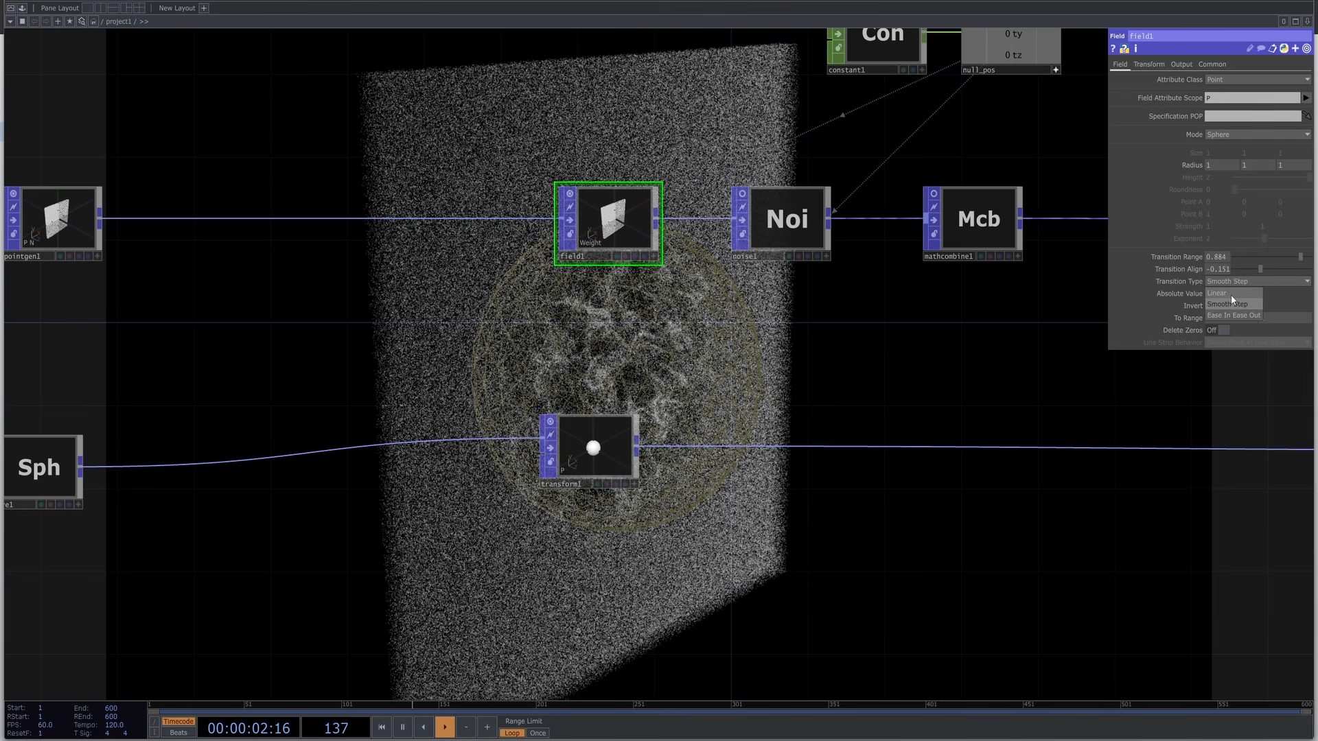
{"action": "left_click", "coordinate": [1232, 294]}
Delete the Constant material feeding the preview sphere's Geometry COMP.
{"action": "left_click_drag", "start_coordinate": [753, 368], "coordinate": [691, 302]}
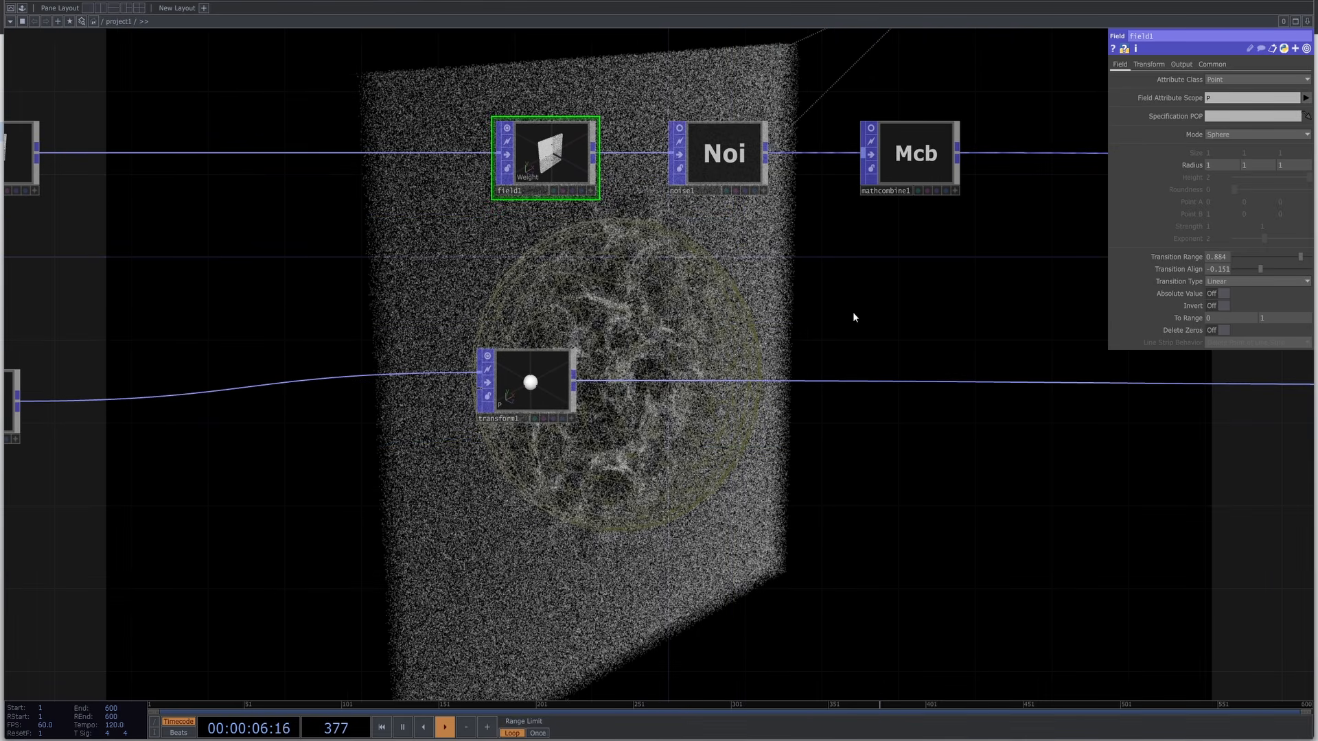
{"action": "left_click_drag", "start_coordinate": [1057, 347], "coordinate": [562, 183]}
{"action": "scroll", "coordinate": [557, 185], "scroll_direction": "down", "scroll_amount": 6}
{"action": "scroll", "coordinate": [533, 294], "scroll_direction": "up", "scroll_amount": 2}
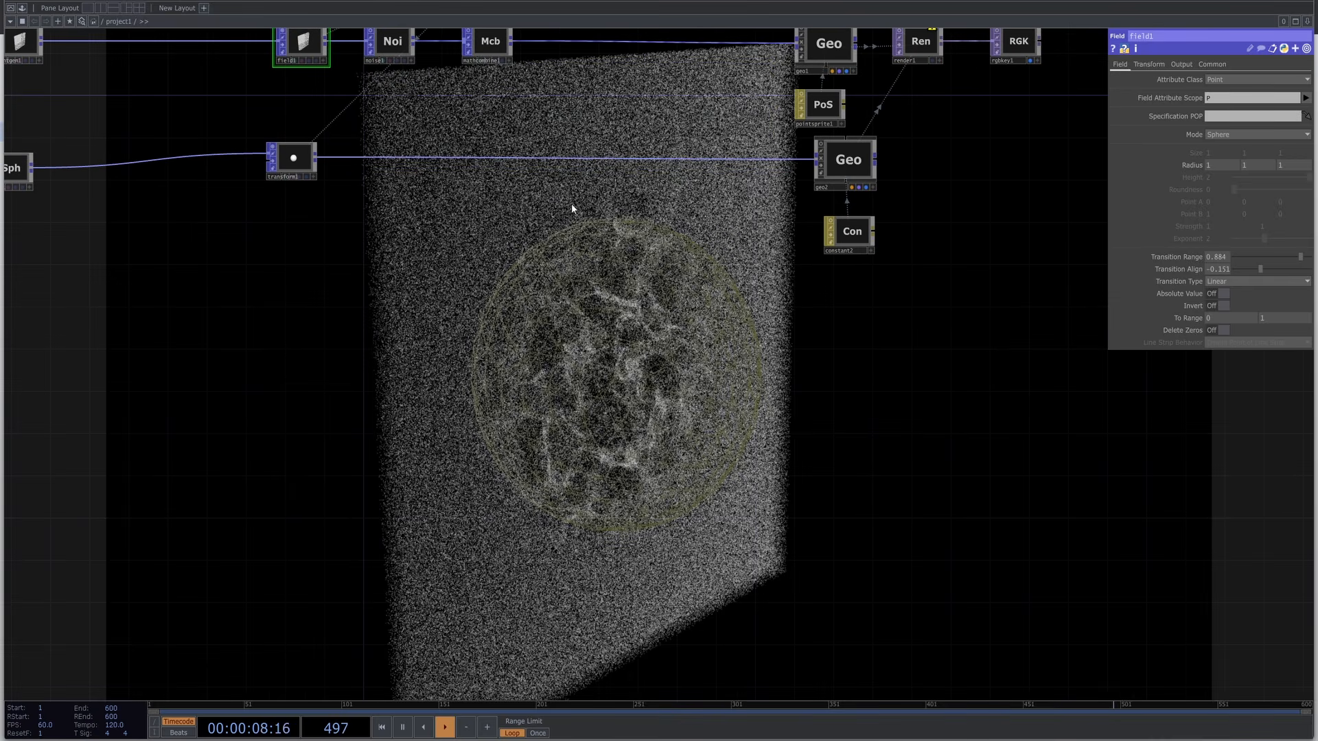
{"action": "left_click_drag", "start_coordinate": [571, 203], "coordinate": [799, 330]}
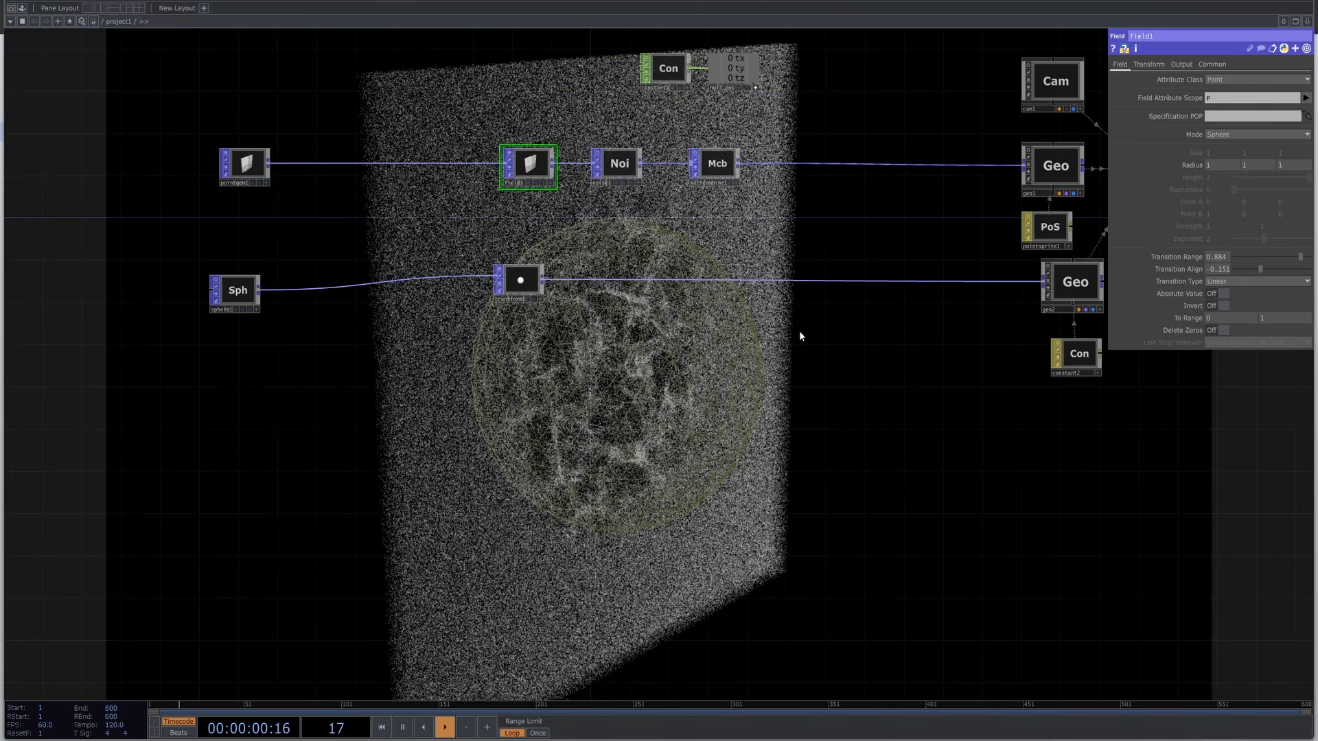
{"action": "scroll", "coordinate": [799, 331], "scroll_direction": "down", "scroll_amount": 3}
{"action": "scroll", "coordinate": [595, 326], "scroll_direction": "up", "scroll_amount": 5}
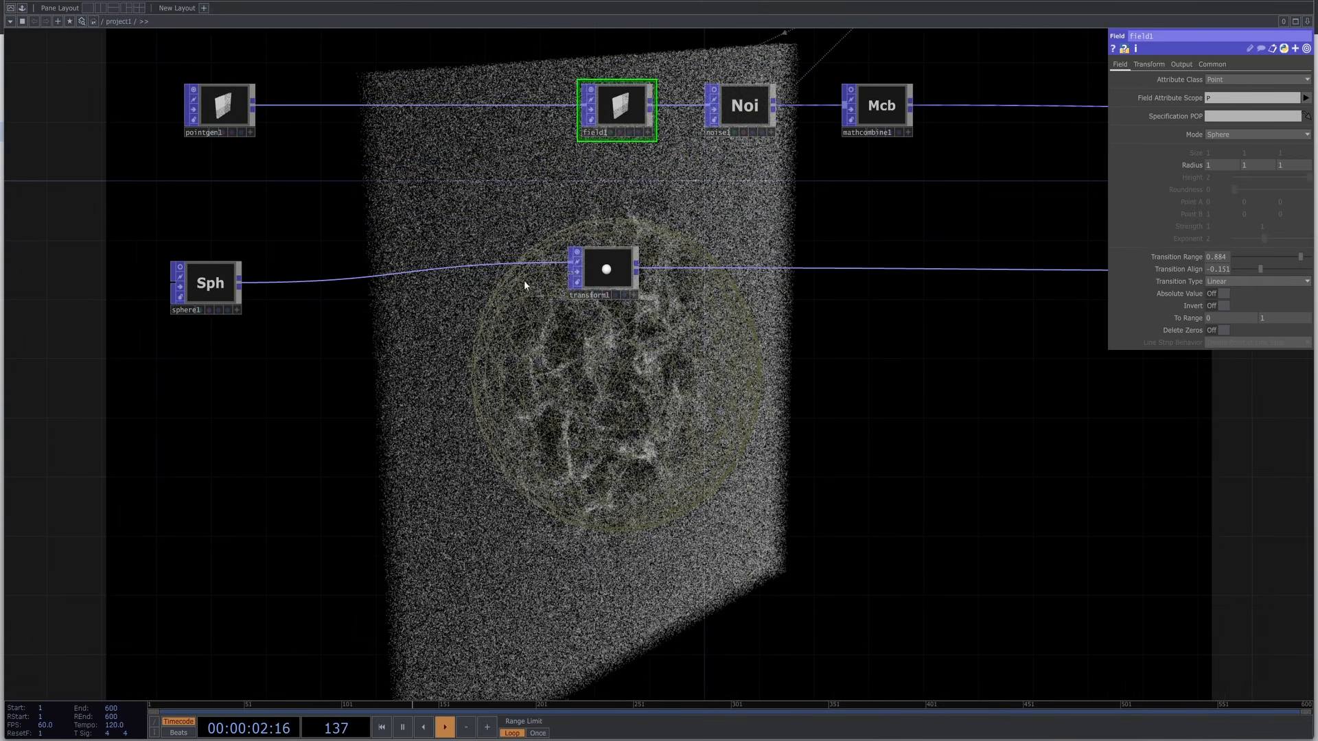
{"action": "left_click", "coordinate": [225, 283]}
{"action": "left_click_drag", "start_coordinate": [752, 379], "coordinate": [660, 320]}
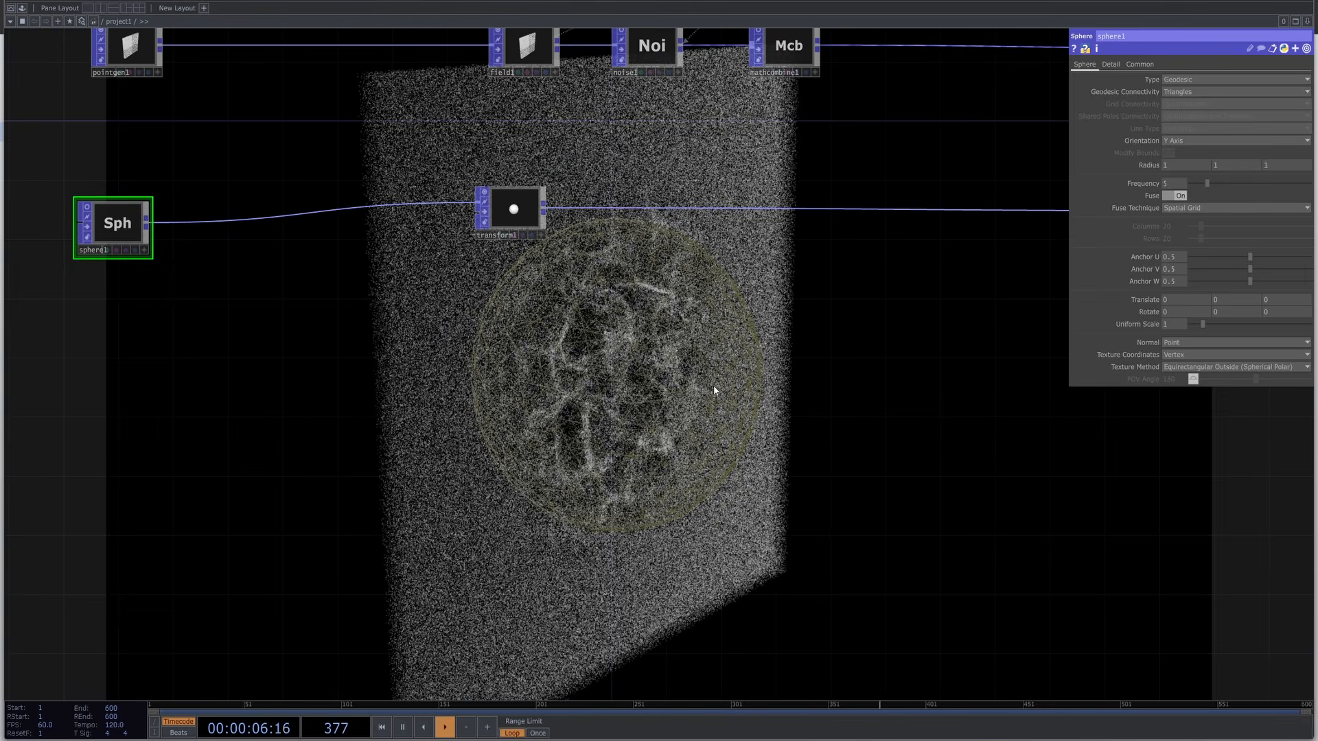
{"action": "left_click_drag", "start_coordinate": [838, 323], "coordinate": [541, 371]}
{"action": "scroll", "coordinate": [541, 371], "scroll_direction": "down", "scroll_amount": 5}
{"action": "scroll", "coordinate": [797, 340], "scroll_direction": "up", "scroll_amount": 3}
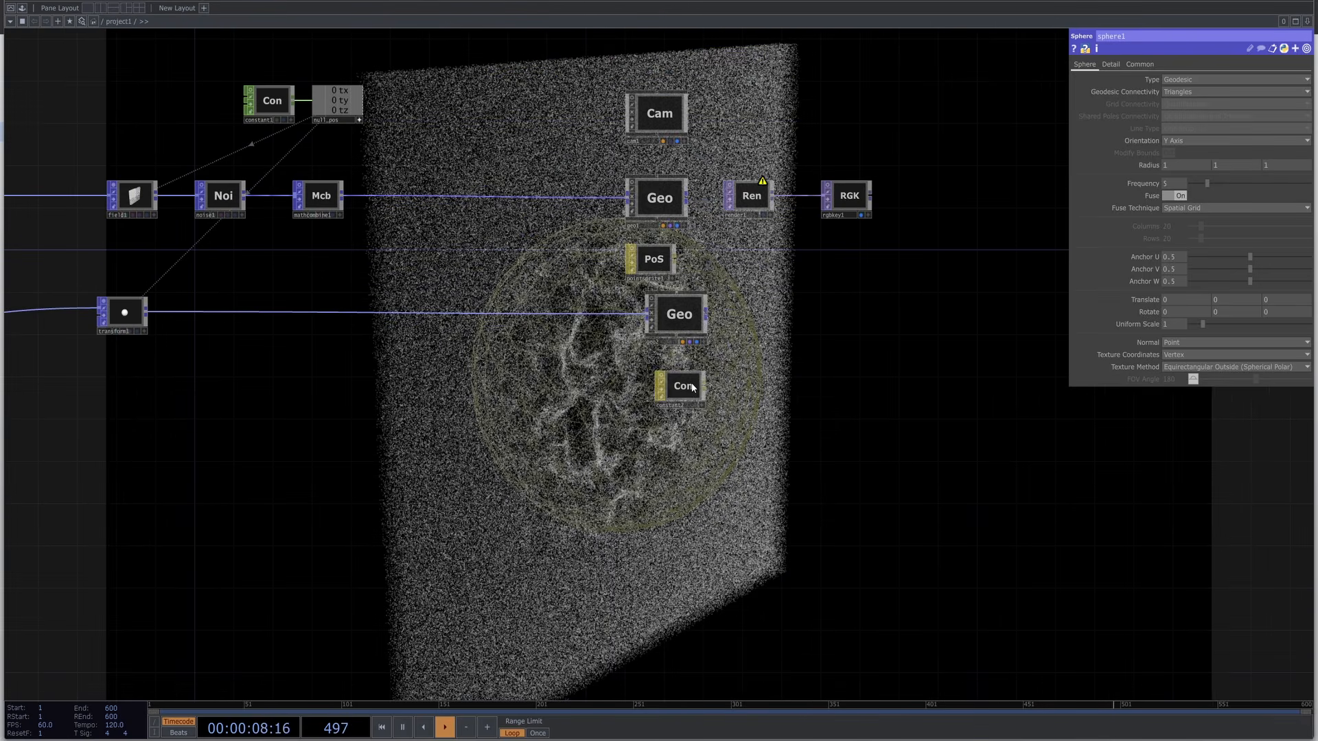
{"action": "left_click", "coordinate": [694, 388]}
{"action": "key", "text": "Delete"}
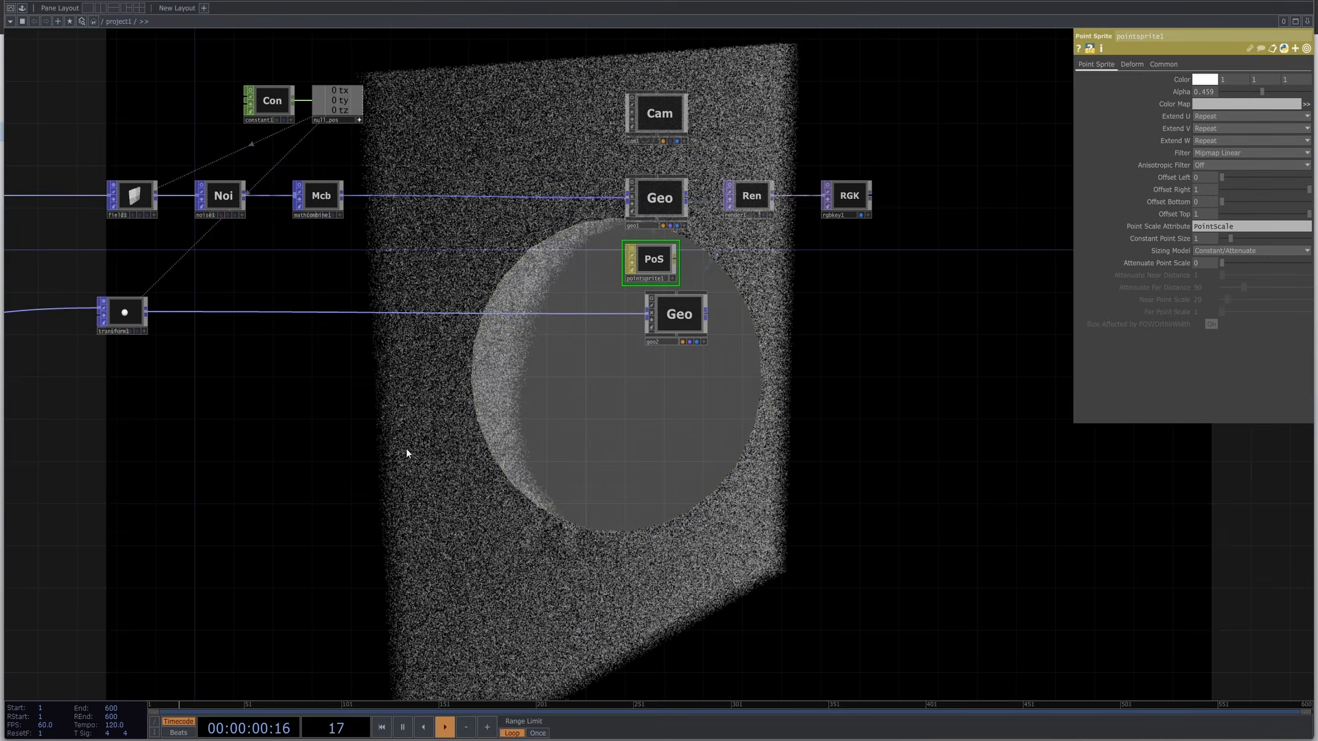
Create a PBR material below geo2 and assign it as that Geometry COMP's material.
{"action": "left_click_drag", "start_coordinate": [463, 409], "coordinate": [418, 330]}
{"action": "key", "text": "Tab"}
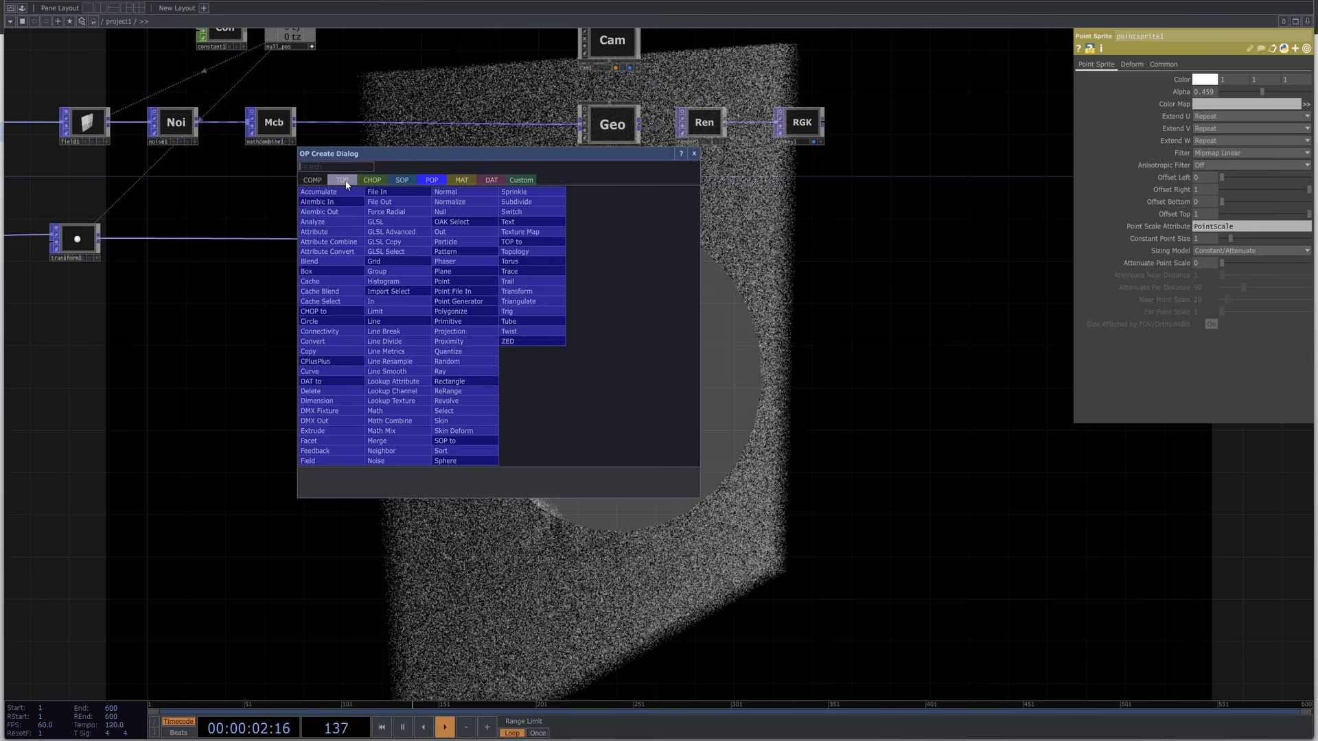
{"action": "left_click", "coordinate": [464, 181]}
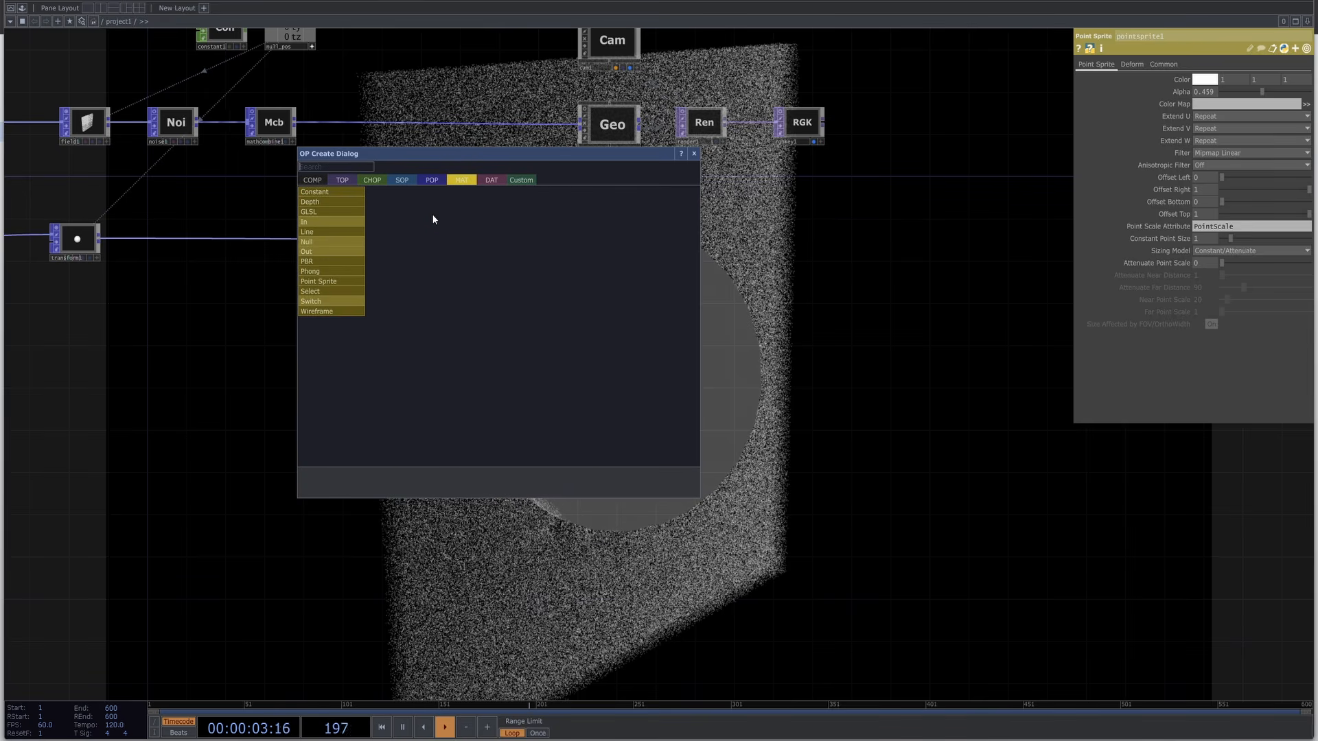
{"action": "left_click", "coordinate": [329, 263]}
{"action": "left_click", "coordinate": [644, 306]}
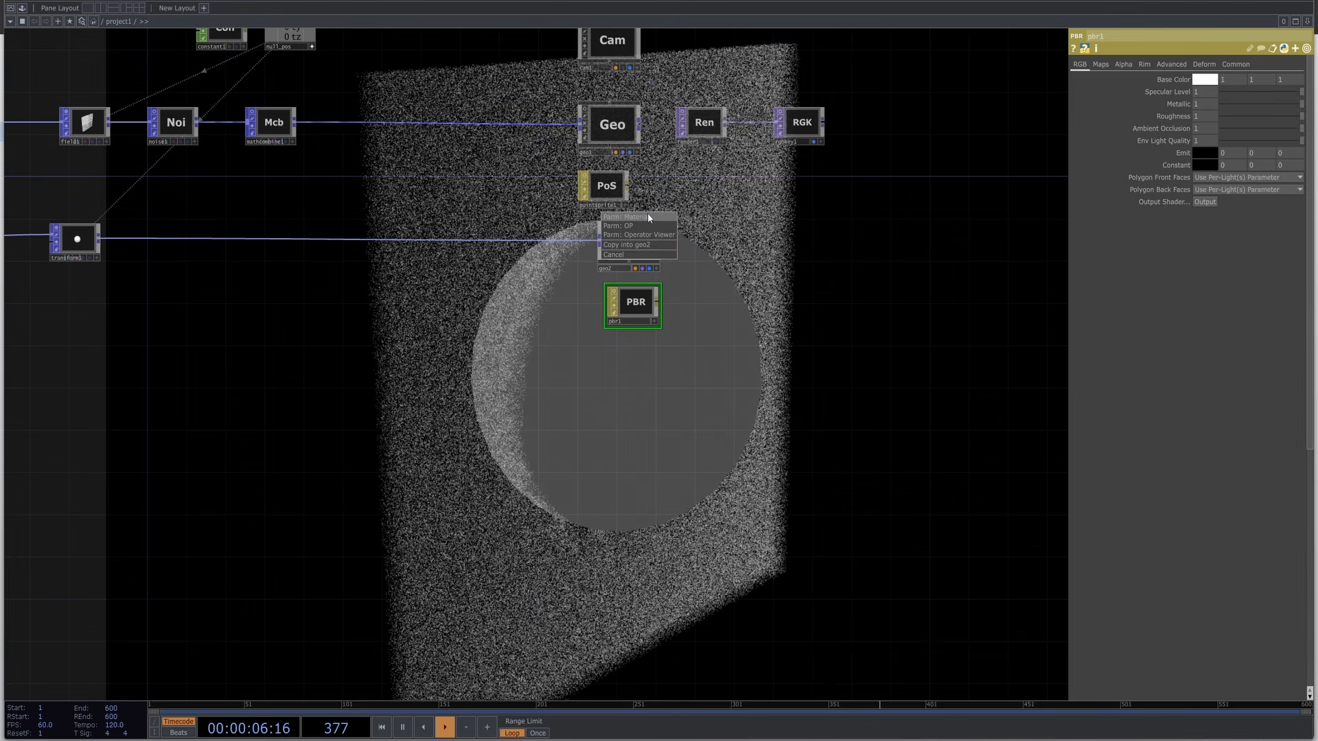
{"action": "left_click", "coordinate": [648, 218]}
Set the Sphere POP's Frequency to 10.
{"action": "left_click_drag", "start_coordinate": [623, 400], "coordinate": [950, 499]}
{"action": "left_click", "coordinate": [375, 309]}
{"action": "left_click", "coordinate": [103, 317]}
{"action": "left_click_drag", "start_coordinate": [536, 259], "coordinate": [854, 240]}
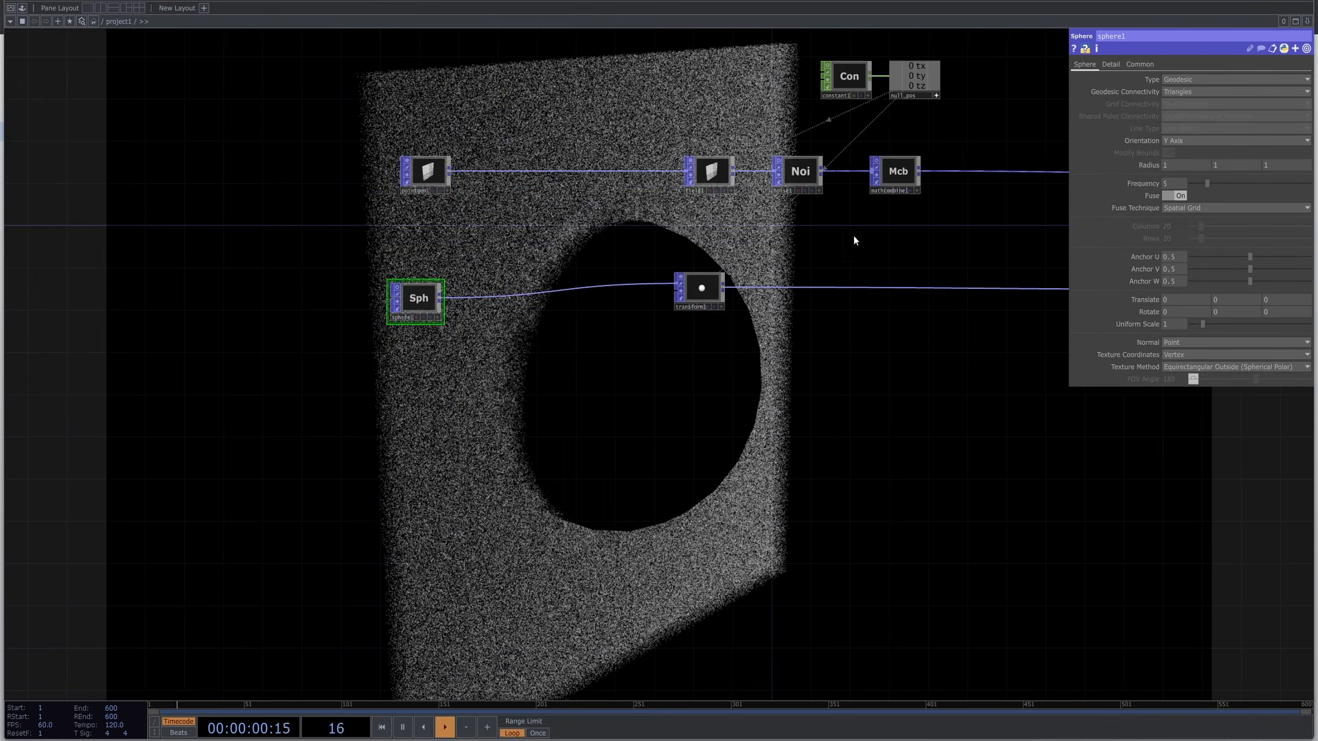
{"action": "left_click_drag", "start_coordinate": [1207, 182], "coordinate": [1228, 184]}
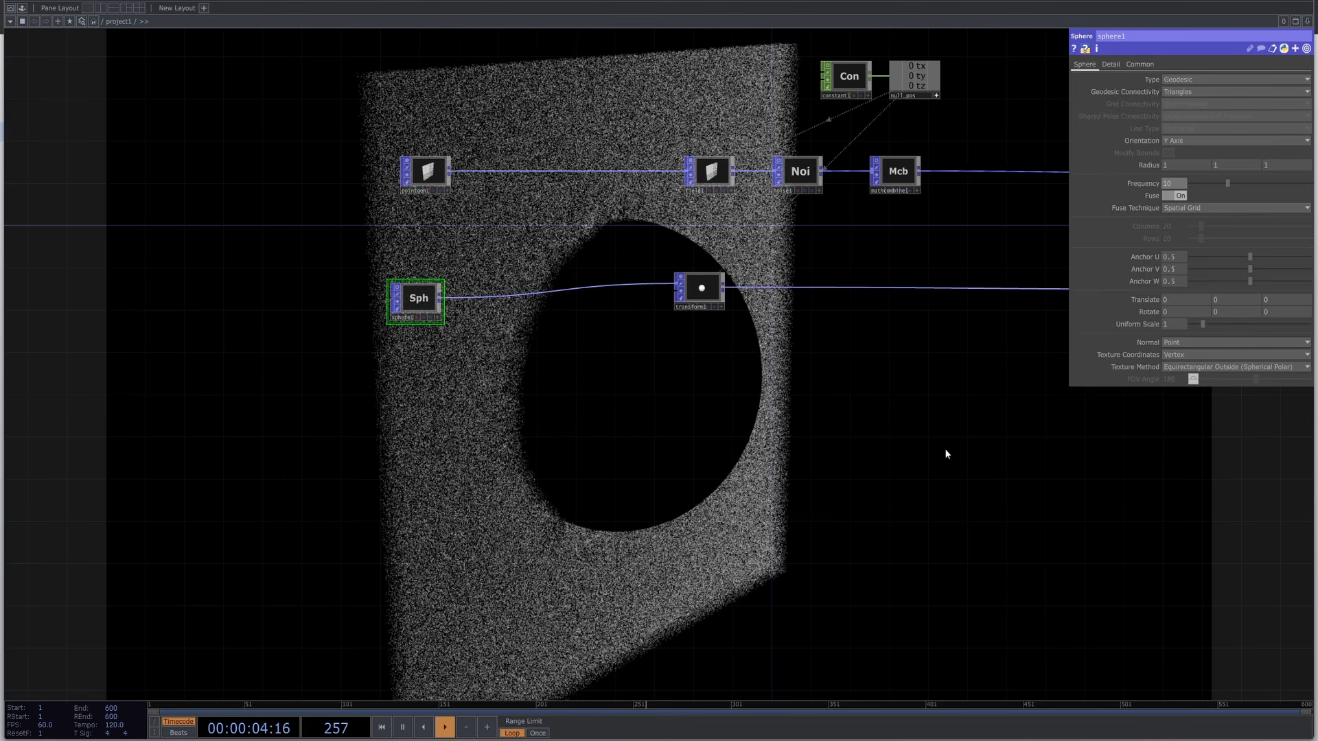
Set the Uniform Scale of the sphere's Transform POP to 0.45.
{"action": "left_click_drag", "start_coordinate": [944, 448], "coordinate": [760, 356]}
{"action": "left_click_drag", "start_coordinate": [623, 359], "coordinate": [666, 387]}
{"action": "scroll", "coordinate": [666, 388], "scroll_direction": "up", "scroll_amount": 3}
{"action": "left_click_drag", "start_coordinate": [482, 317], "coordinate": [871, 604]}
{"action": "left_click", "coordinate": [407, 371]}
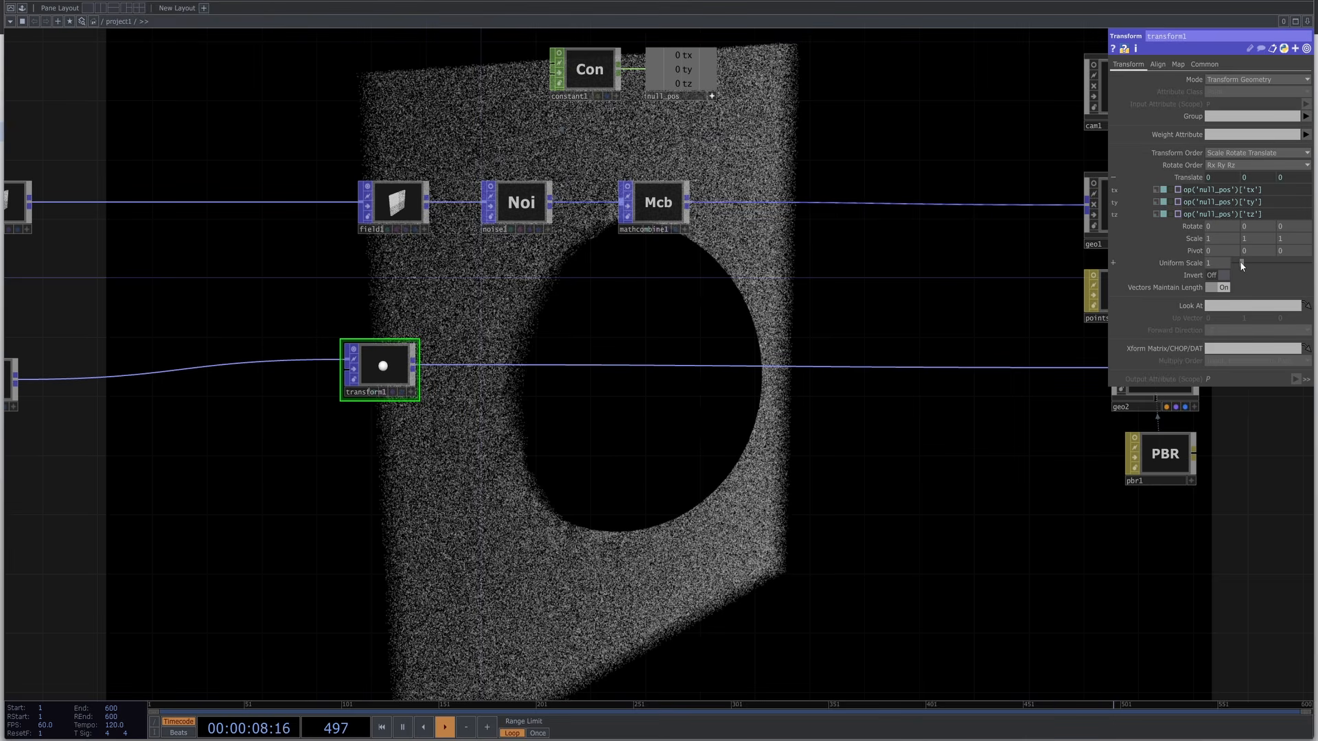
{"action": "left_click_drag", "start_coordinate": [1241, 262], "coordinate": [1237, 262]}
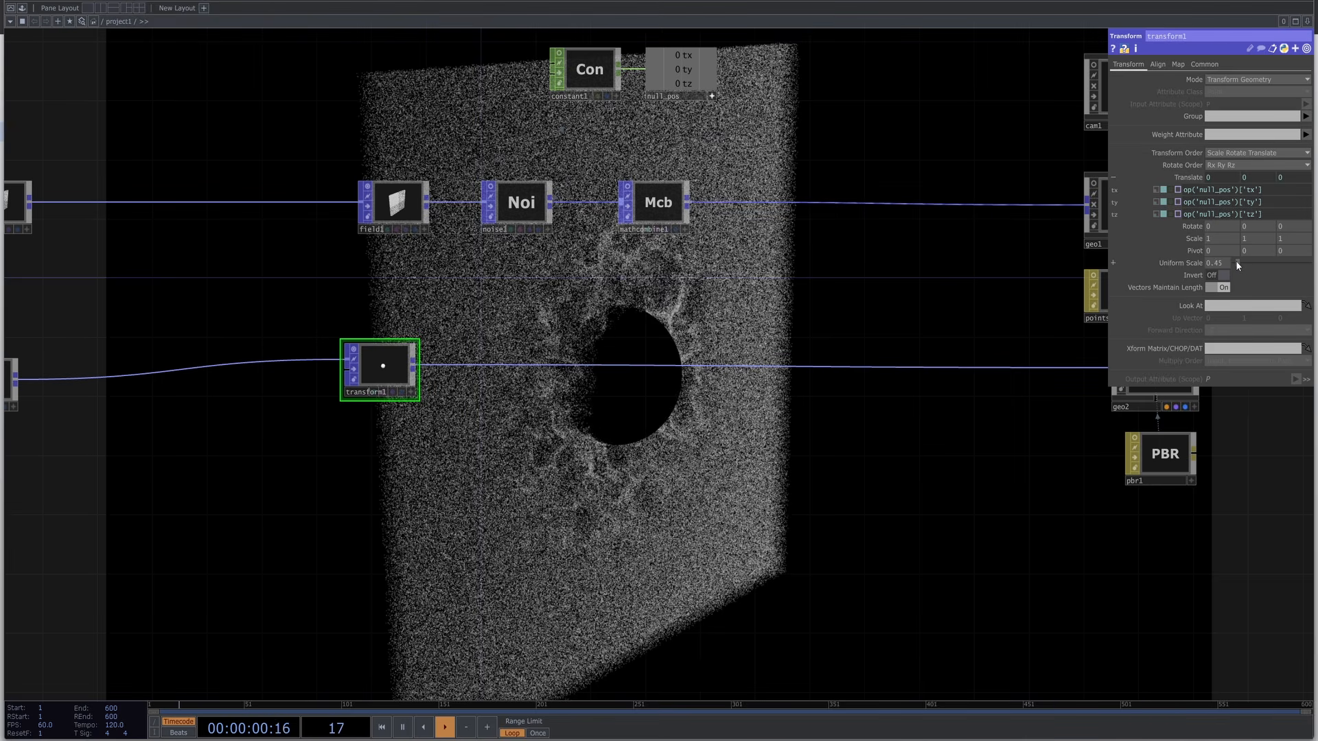
{"action": "left_click_drag", "start_coordinate": [944, 442], "coordinate": [635, 319]}
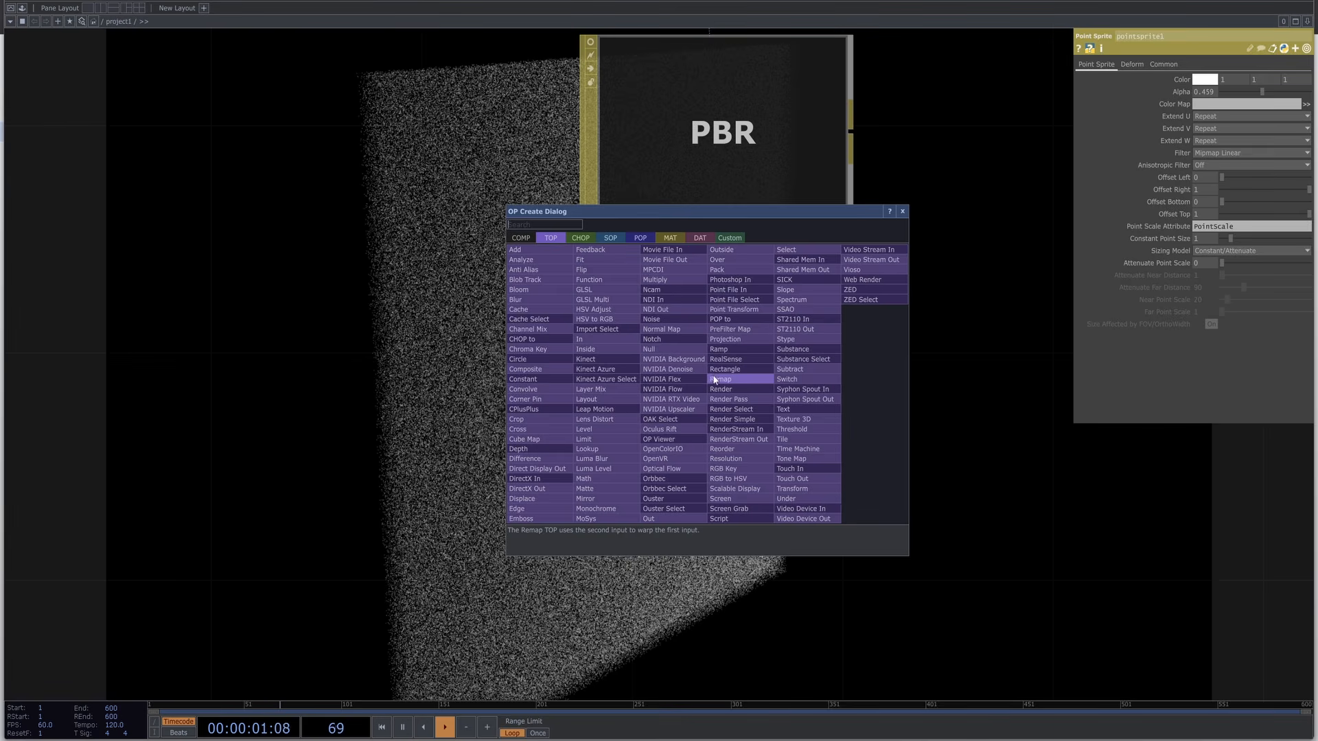
{"action": "left_click", "coordinate": [521, 239]}
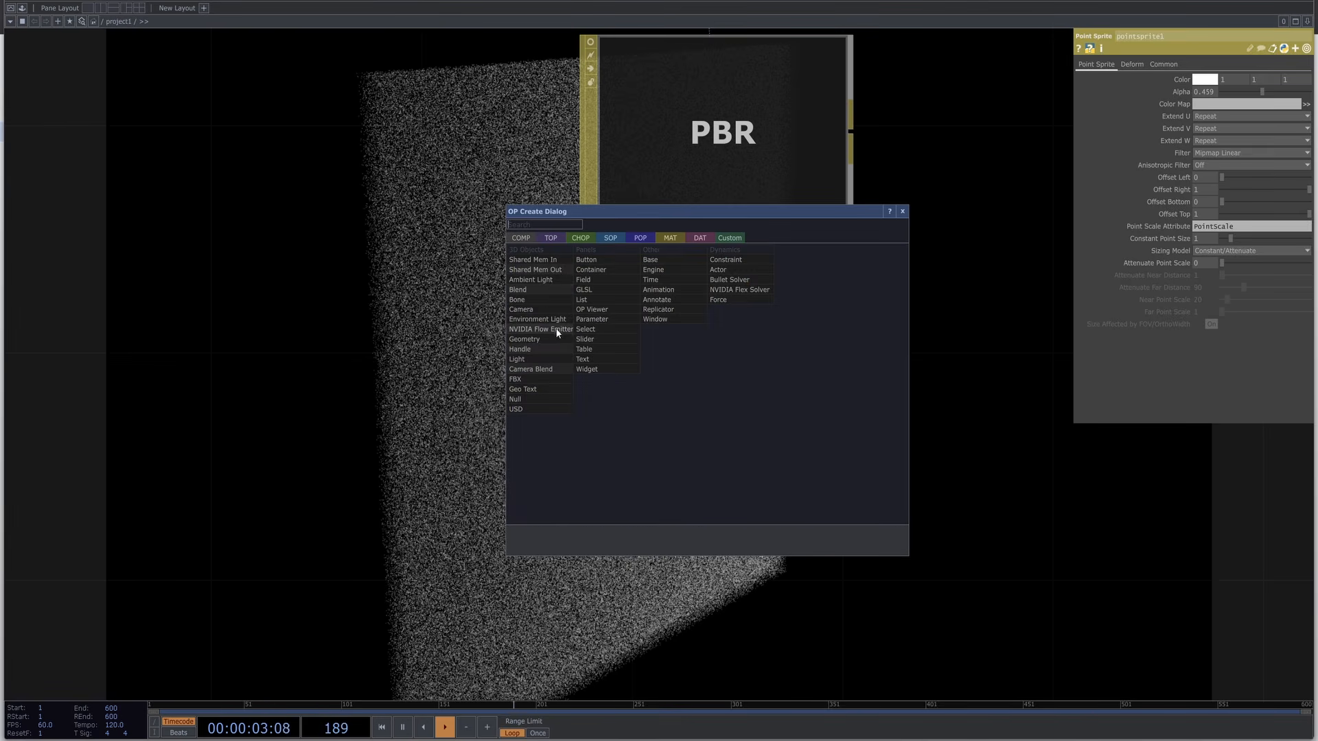
{"action": "left_click", "coordinate": [525, 328]}
{"action": "left_click", "coordinate": [920, 443]}
{"action": "scroll", "coordinate": [916, 441], "scroll_direction": "down", "scroll_amount": 5}
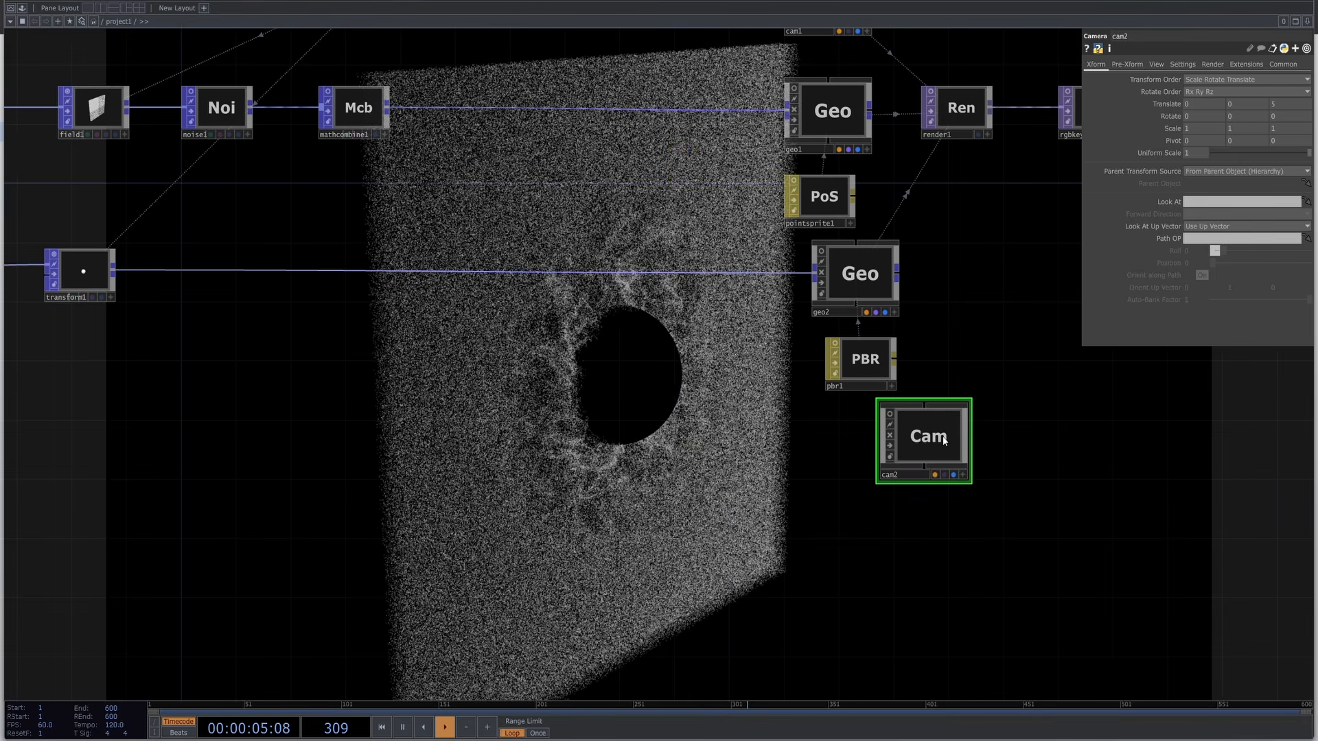
{"action": "left_click_drag", "start_coordinate": [919, 434], "coordinate": [1022, 443]}
{"action": "key", "text": "Delete"}
Create an Environment Light COMP and place it beside the PBR material.
{"action": "key", "text": "Tab"}
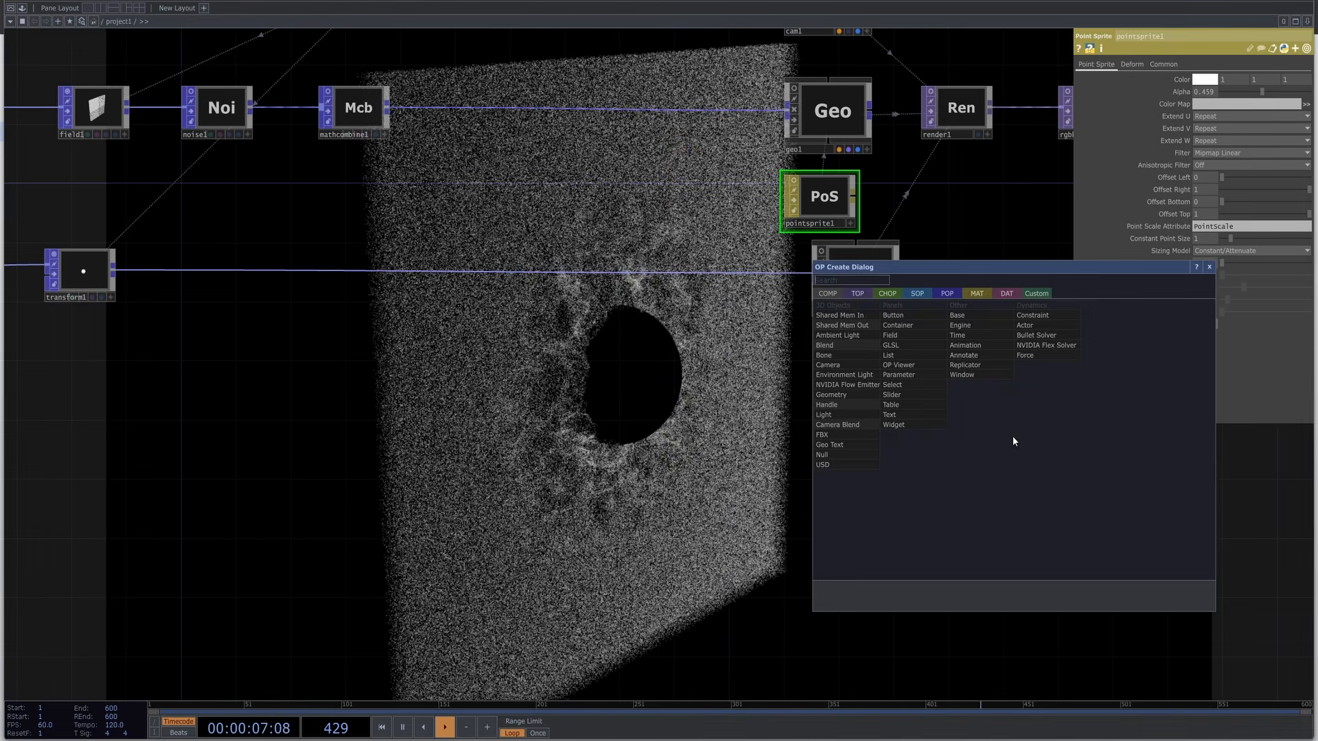
{"action": "left_click", "coordinate": [844, 375]}
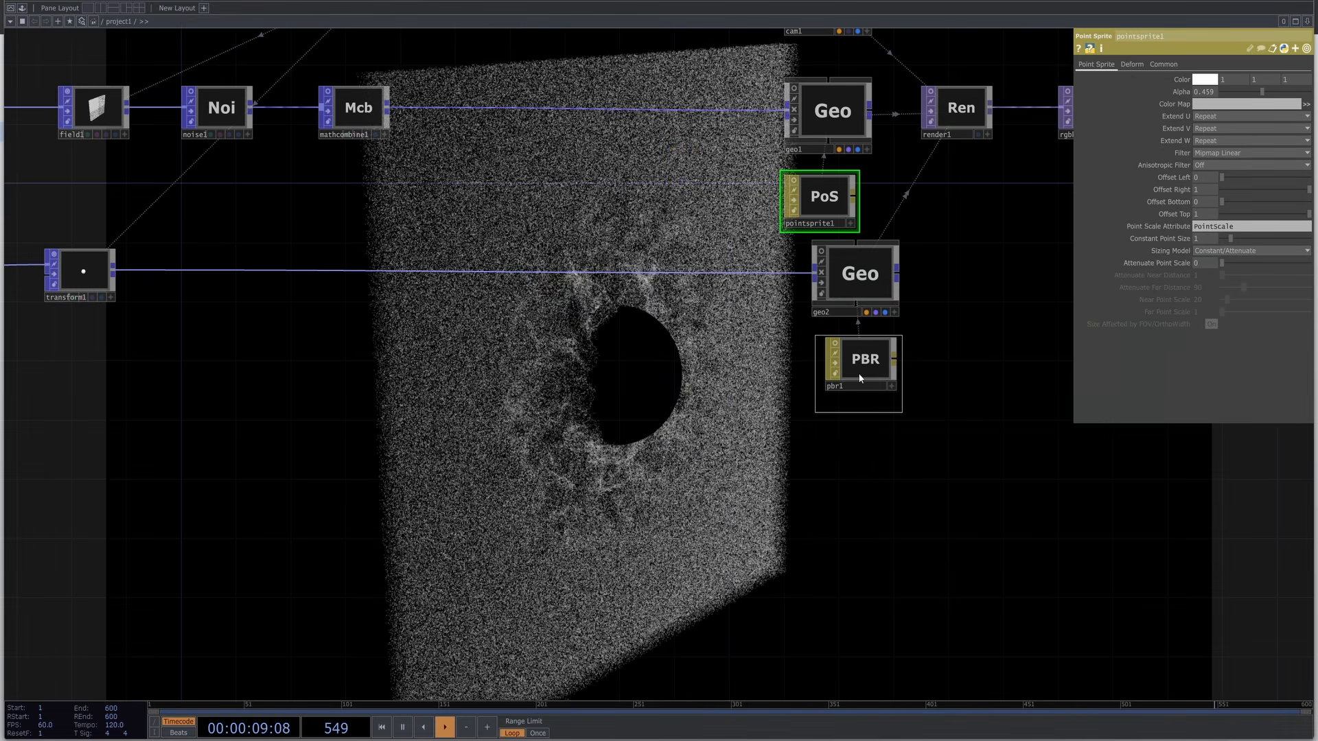
{"action": "left_click", "coordinate": [1034, 452]}
{"action": "left_click_drag", "start_coordinate": [1033, 452], "coordinate": [1003, 425]}
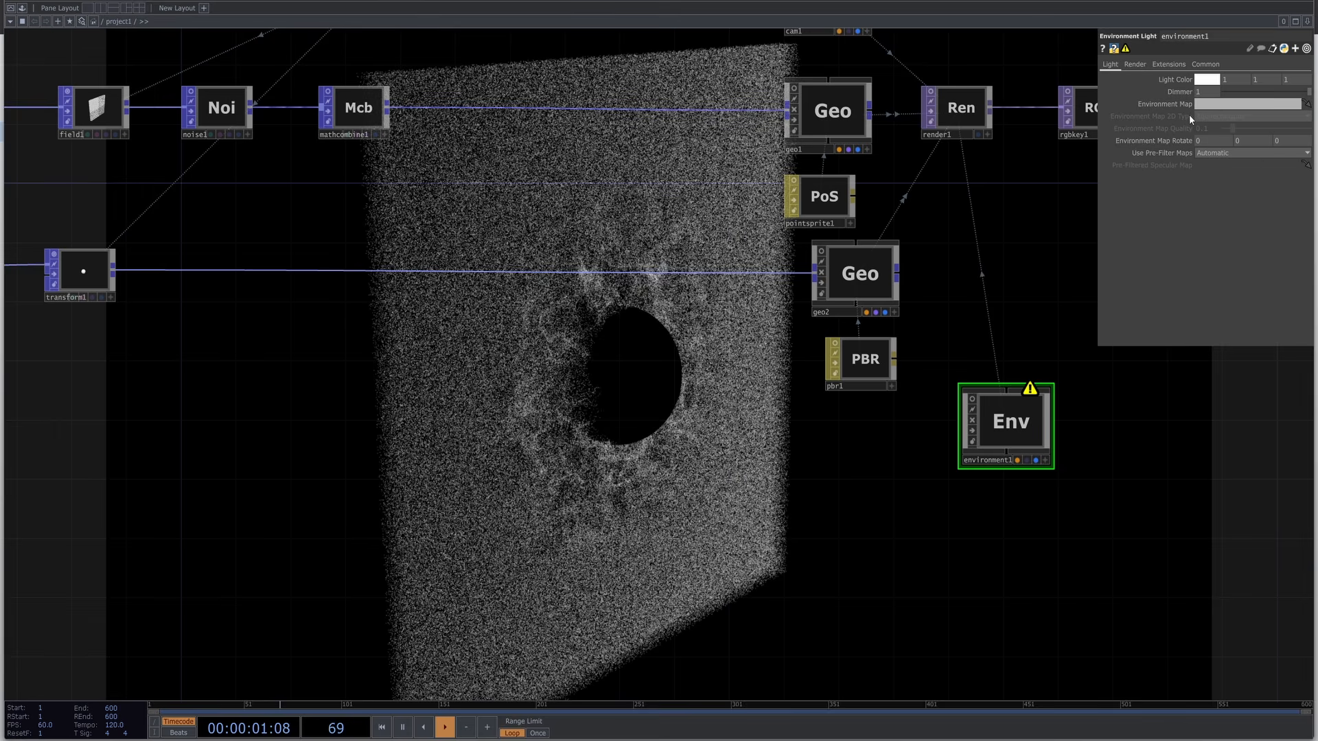
Create a Noise TOP near the environment light and set its resolution to 1920 x 1080.
{"action": "key", "text": "Tab"}
{"action": "left_click", "coordinate": [625, 349]}
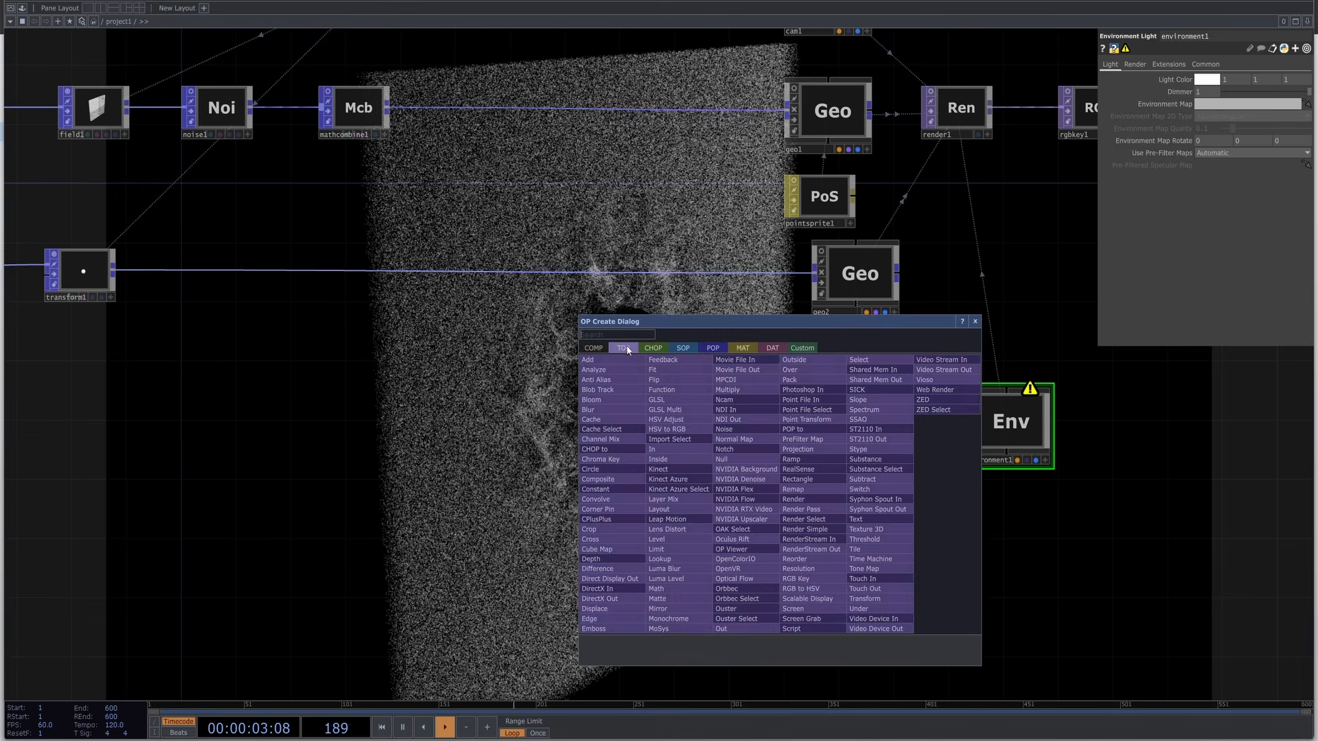
{"action": "type", "text": "noise"}
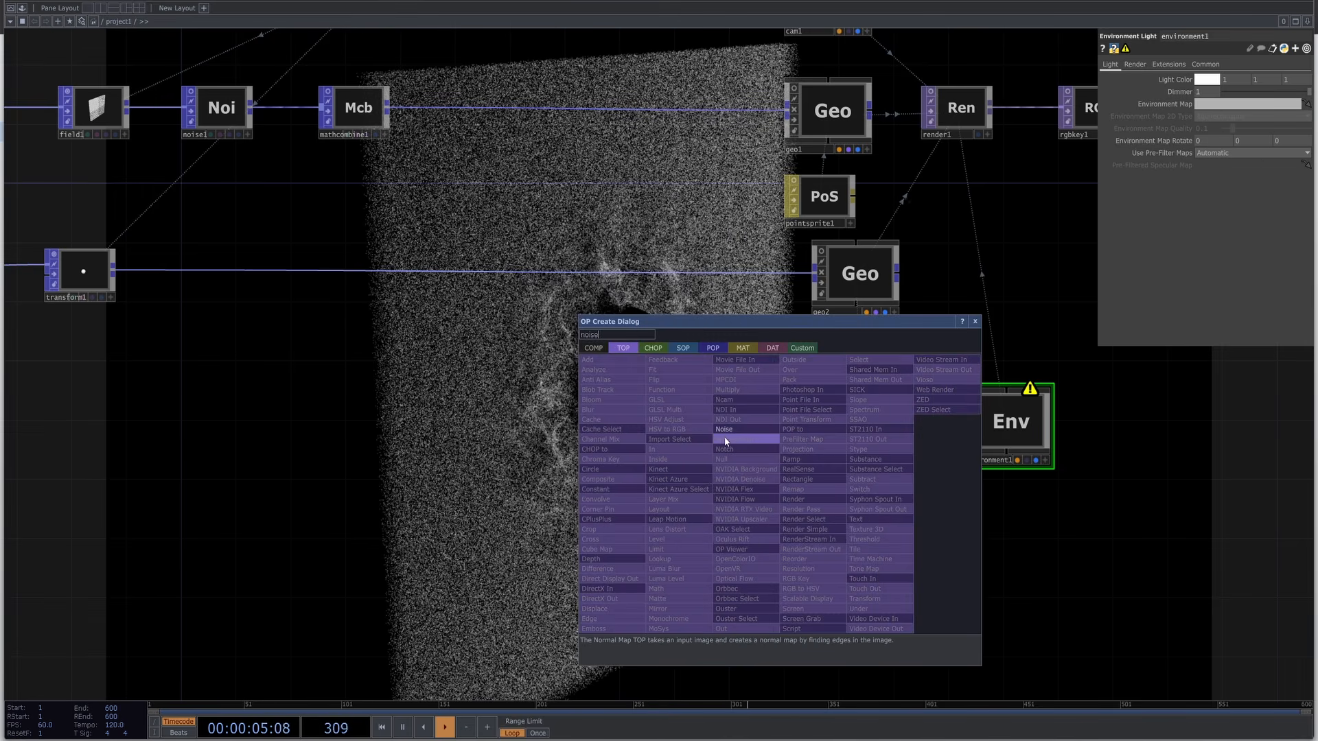
{"action": "left_click", "coordinate": [727, 430]}
{"action": "left_click", "coordinate": [779, 455]}
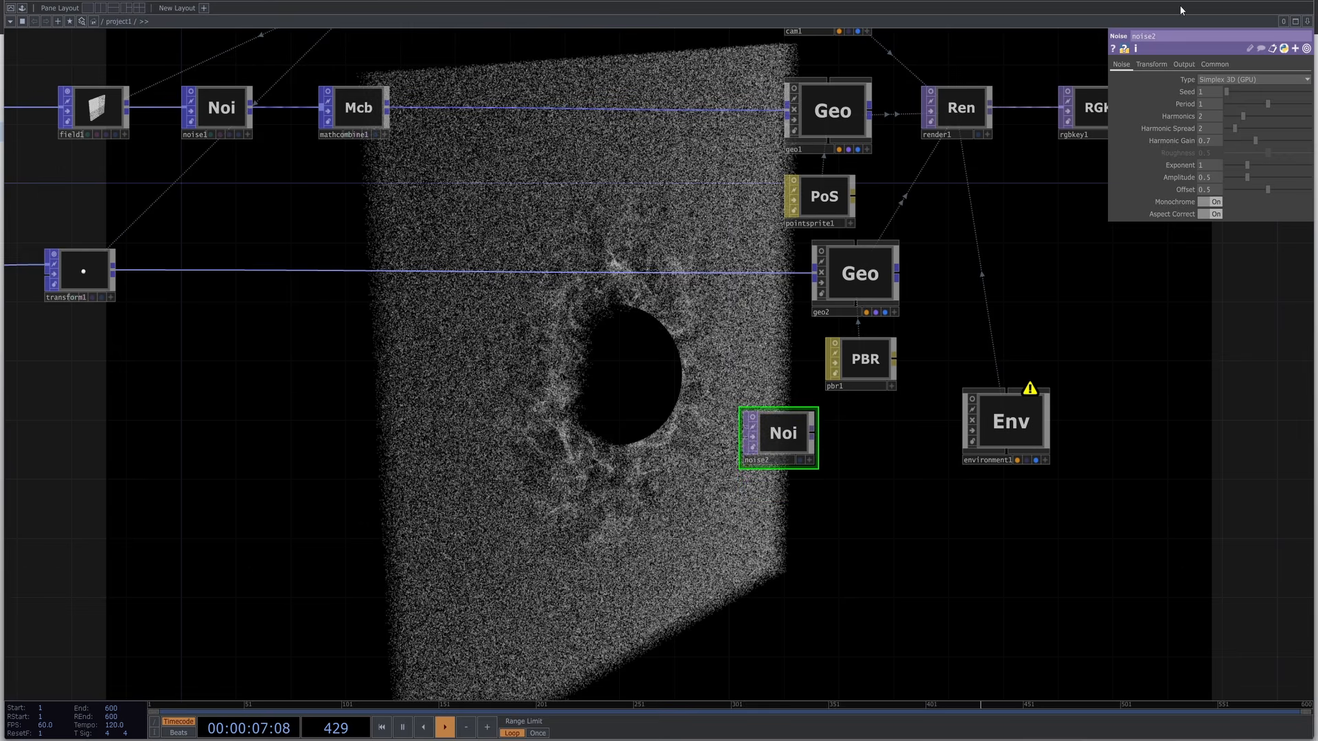
{"action": "left_click", "coordinate": [1214, 63]}
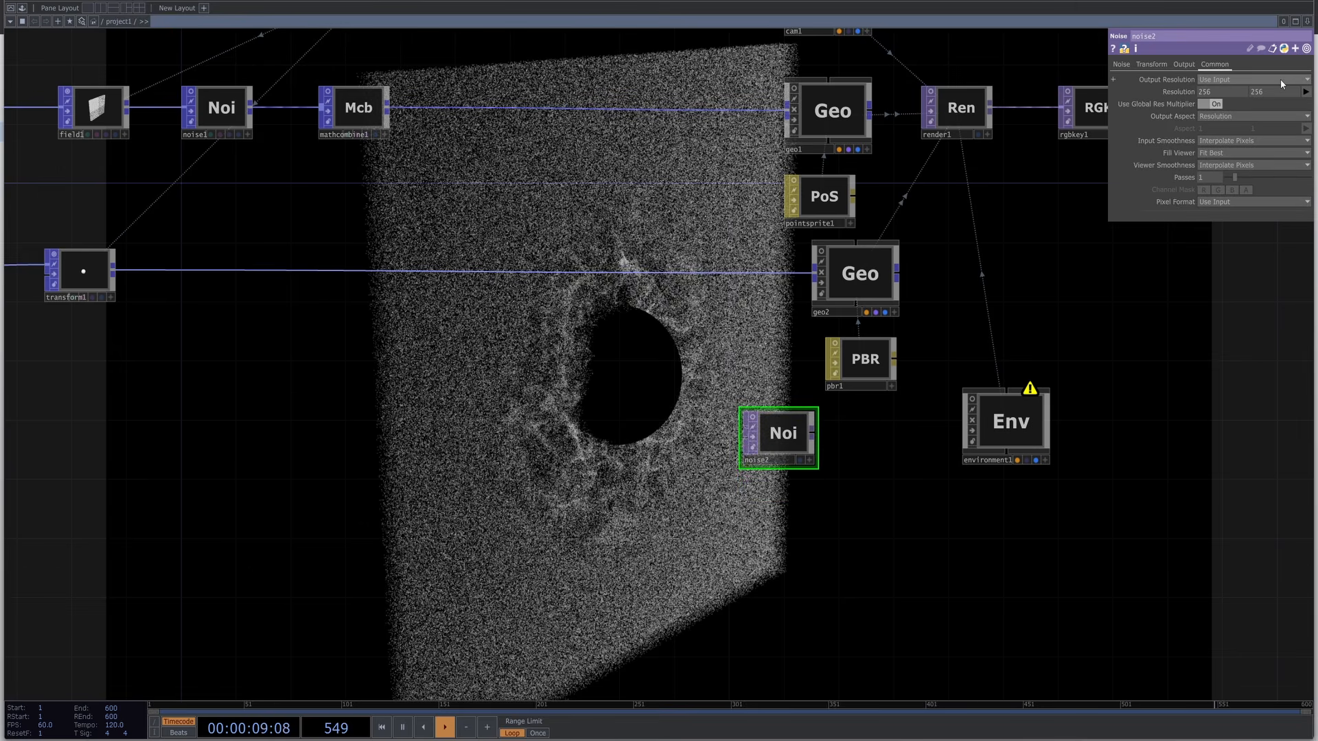
{"action": "left_click", "coordinate": [1306, 93]}
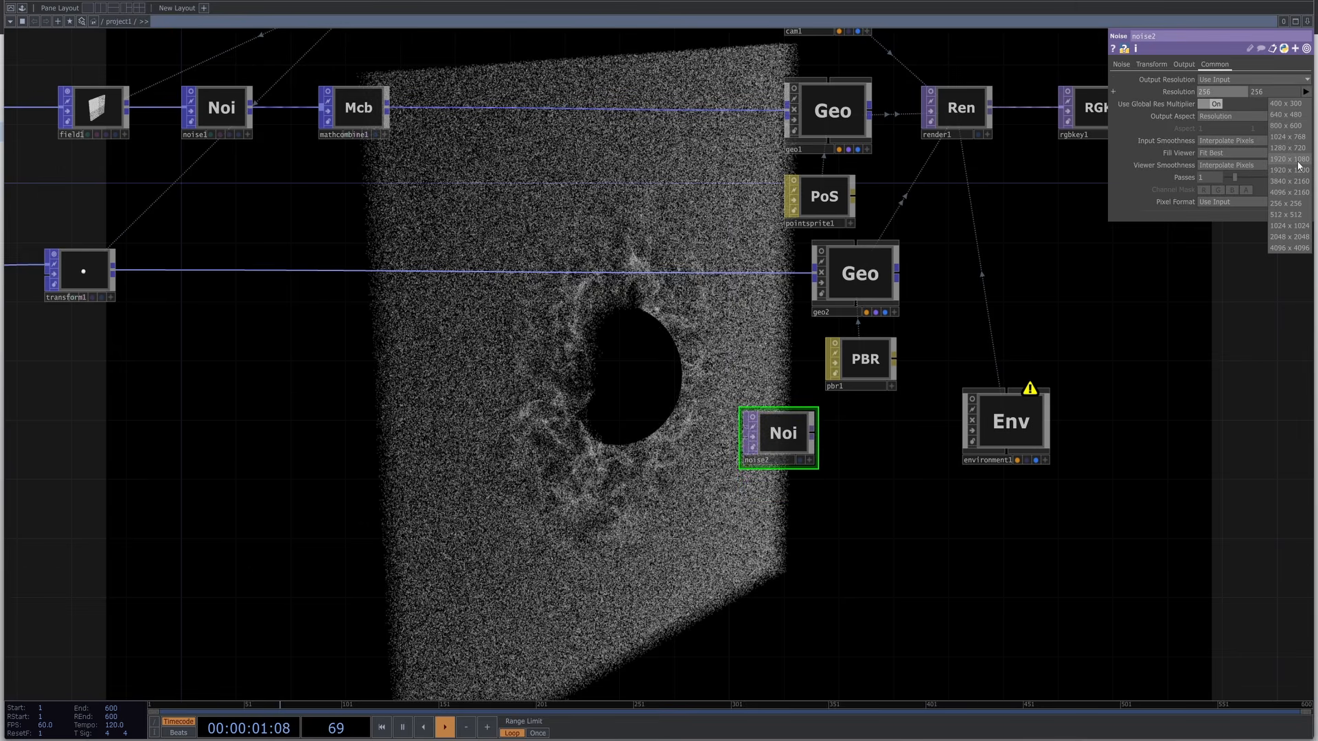
{"action": "left_click", "coordinate": [1290, 159]}
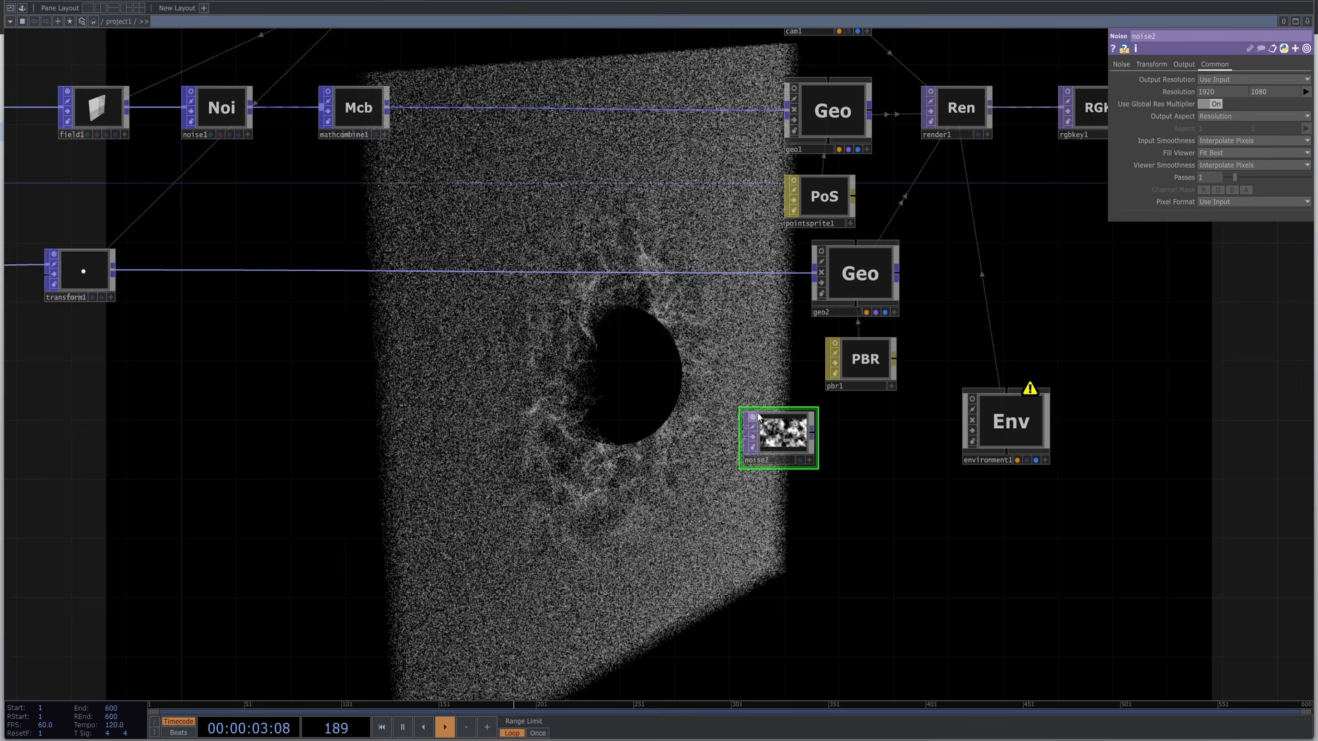
Scale the Noise TOP's pattern into horizontal streaks and set its Offset to 0.826.
{"action": "scroll", "coordinate": [789, 434], "scroll_direction": "up", "scroll_amount": 5}
{"action": "scroll", "coordinate": [801, 434], "scroll_direction": "up", "scroll_amount": 1}
{"action": "left_click", "coordinate": [1150, 65]}
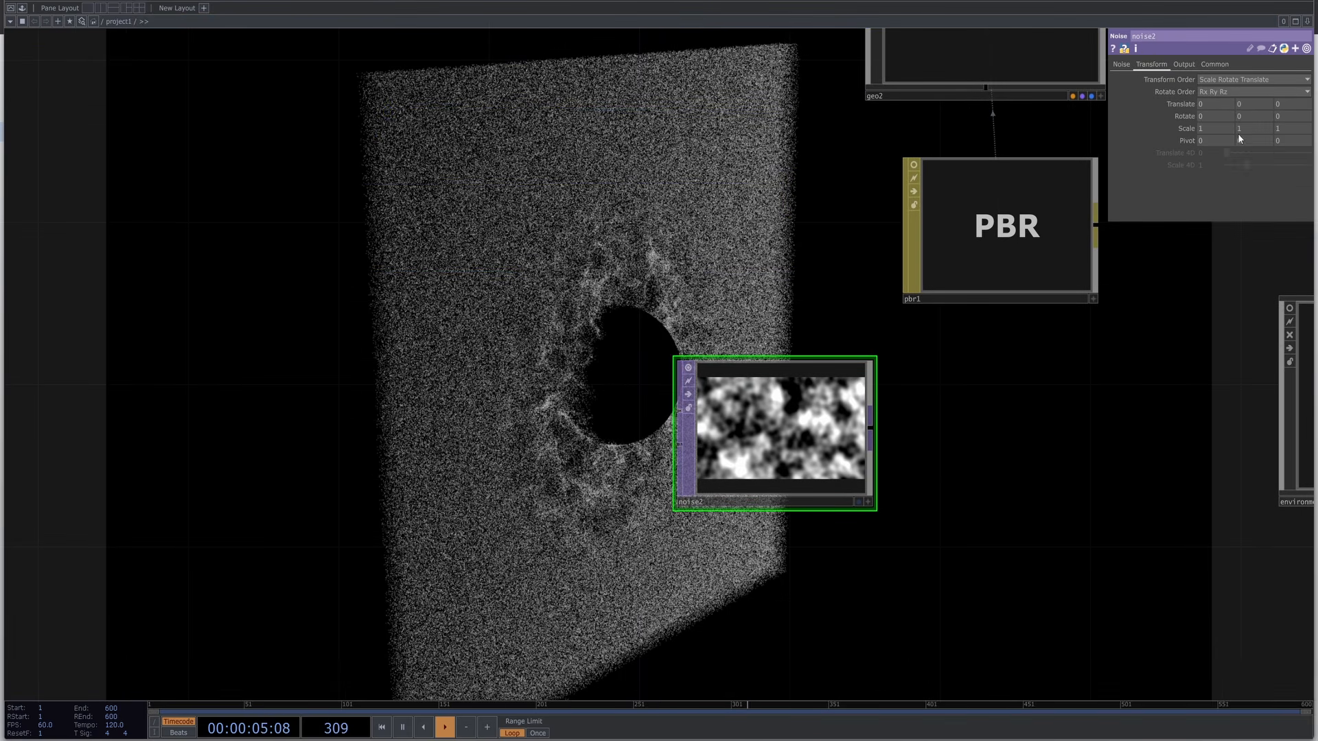
{"action": "middle_click_drag", "start_coordinate": [1217, 135], "coordinate": [1167, 135]}
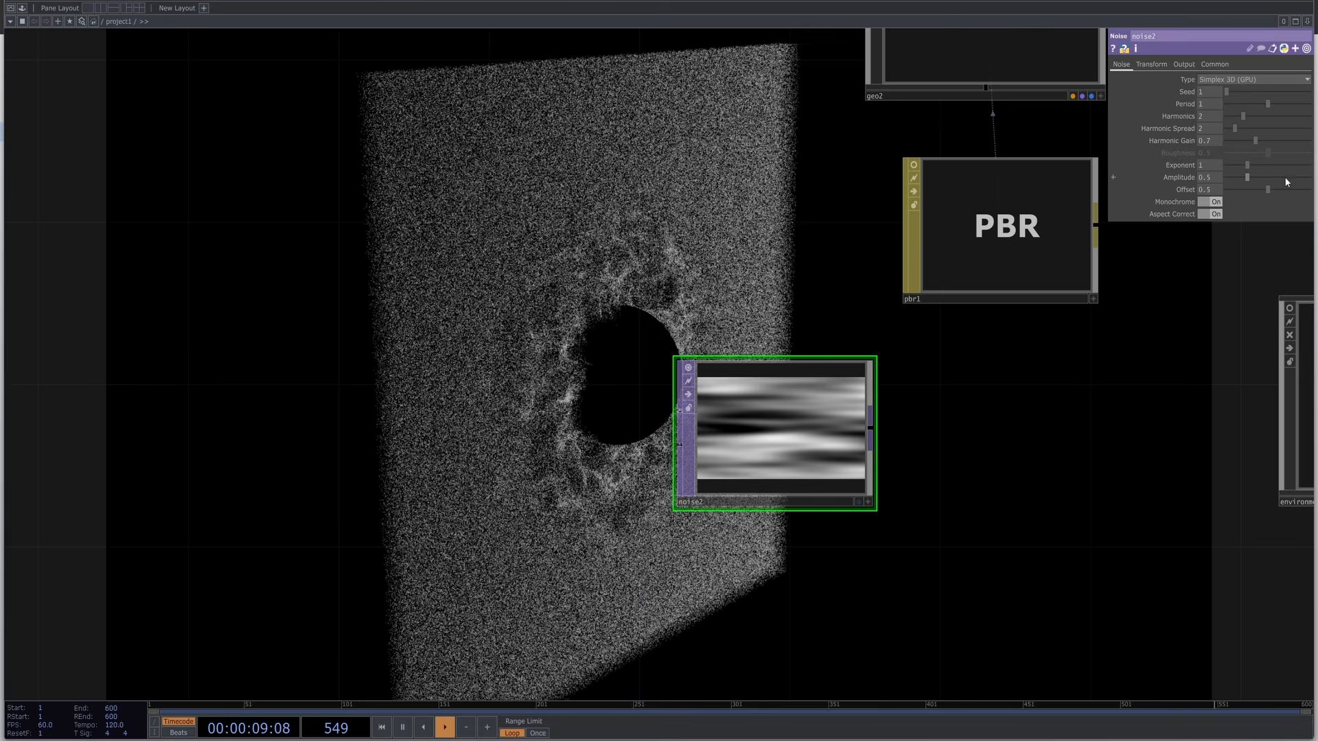
{"action": "scroll", "coordinate": [885, 474], "scroll_direction": "down", "scroll_amount": 4}
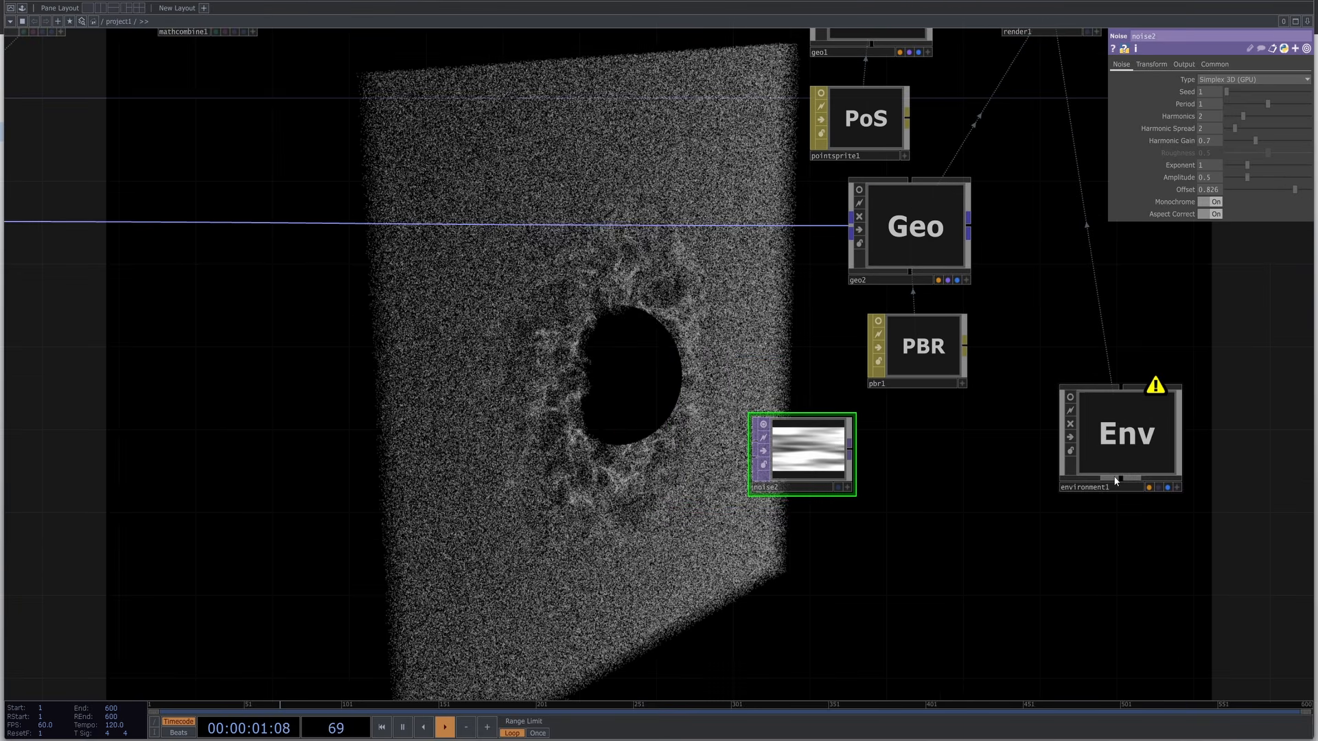
Assign noise2 as the environment light's Environment Map and lower the PBR material's Roughness.
{"action": "left_click", "coordinate": [1119, 440]}
{"action": "left_click_drag", "start_coordinate": [810, 453], "coordinate": [1202, 104]}
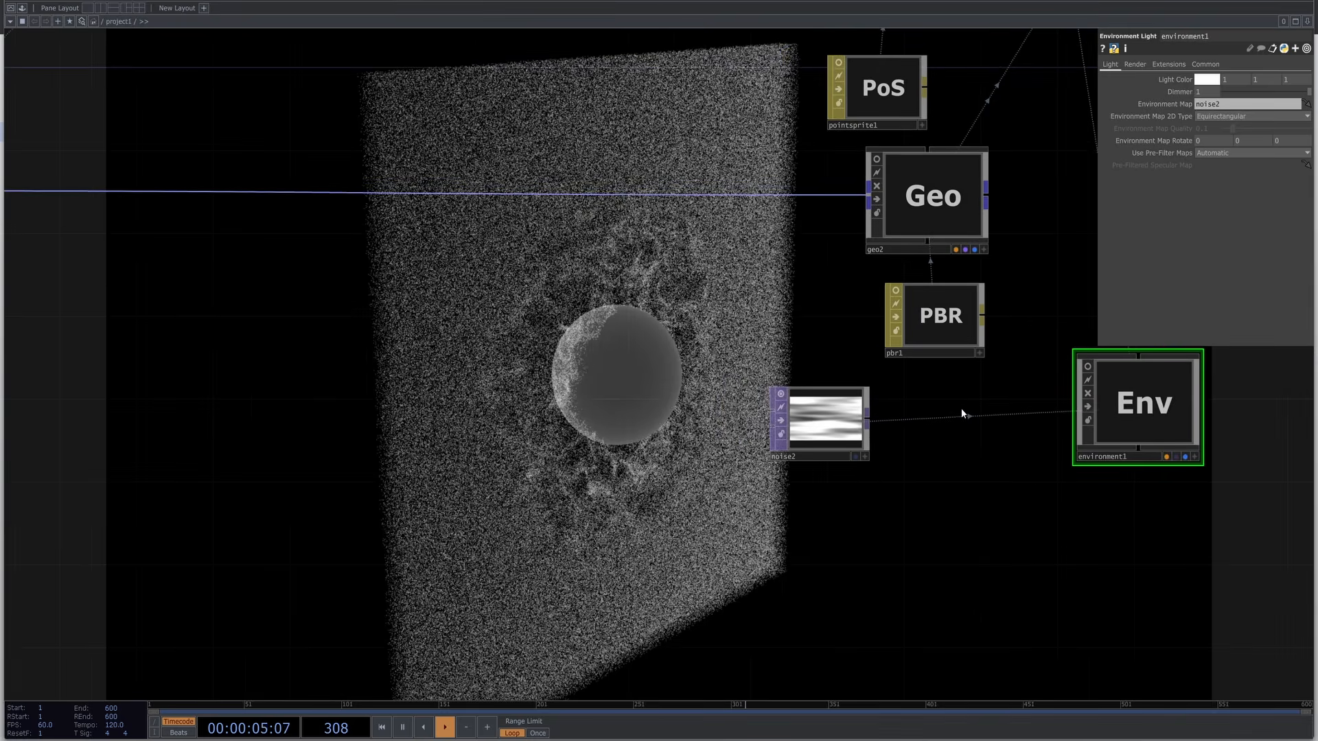
{"action": "left_click", "coordinate": [961, 323]}
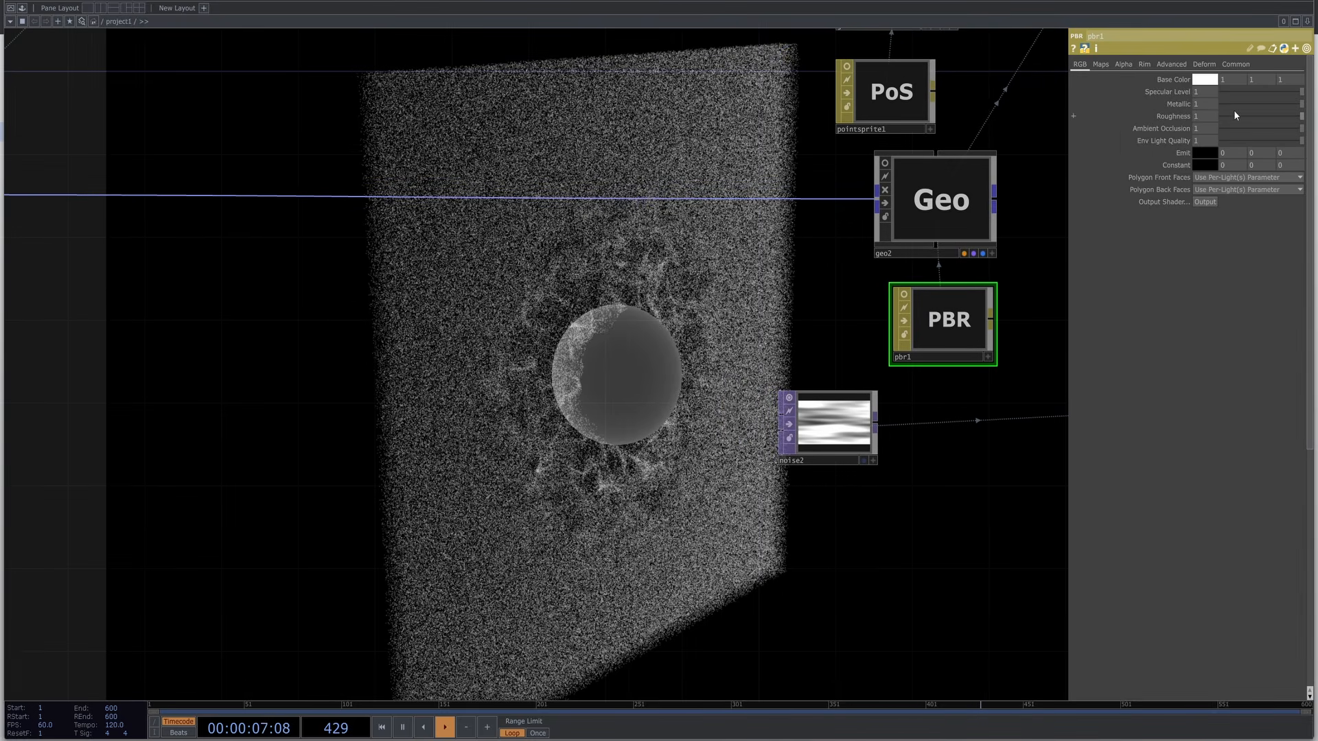
{"action": "left_click_drag", "start_coordinate": [1250, 114], "coordinate": [1274, 117]}
Set the Noise TOP's Offset to 0.261 to darken the environment map.
{"action": "left_click", "coordinate": [845, 430]}
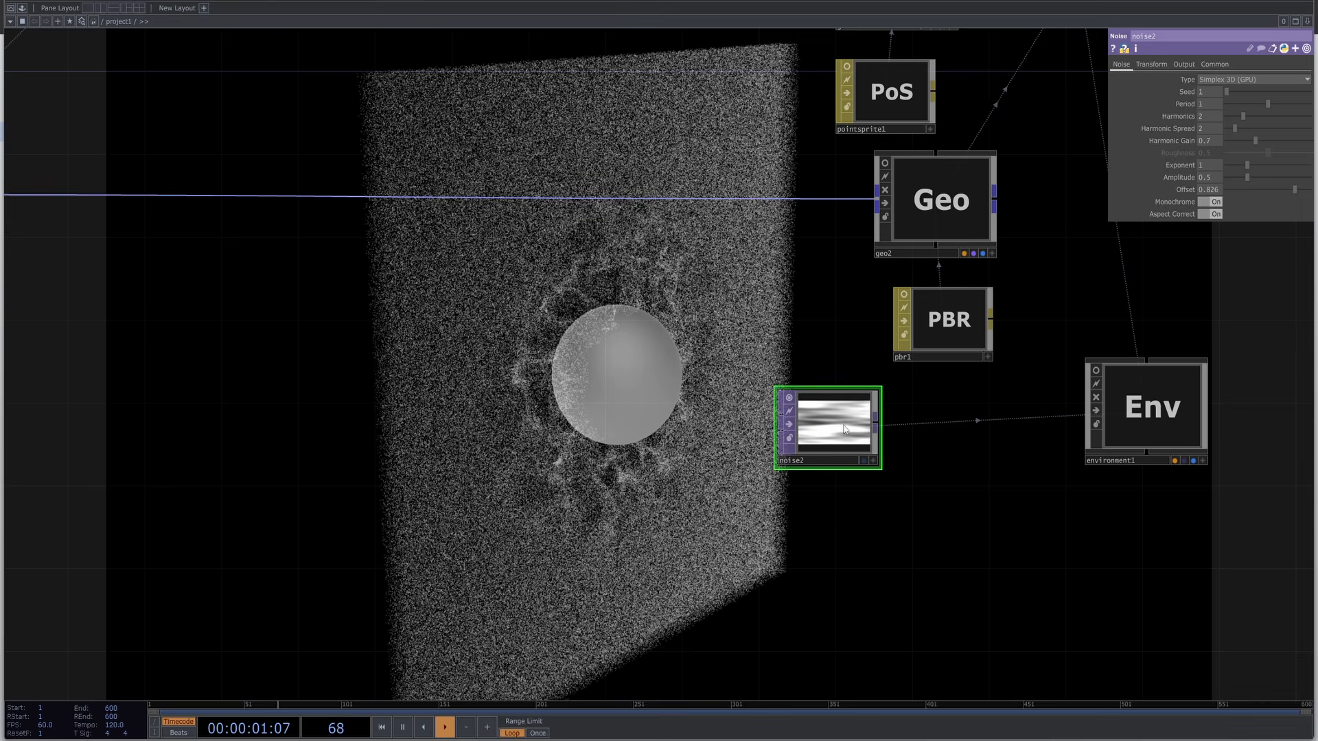
{"action": "left_click", "coordinate": [1249, 188]}
{"action": "scroll", "coordinate": [611, 399], "scroll_direction": "down", "scroll_amount": 3}
{"action": "left_click_drag", "start_coordinate": [611, 403], "coordinate": [717, 433]}
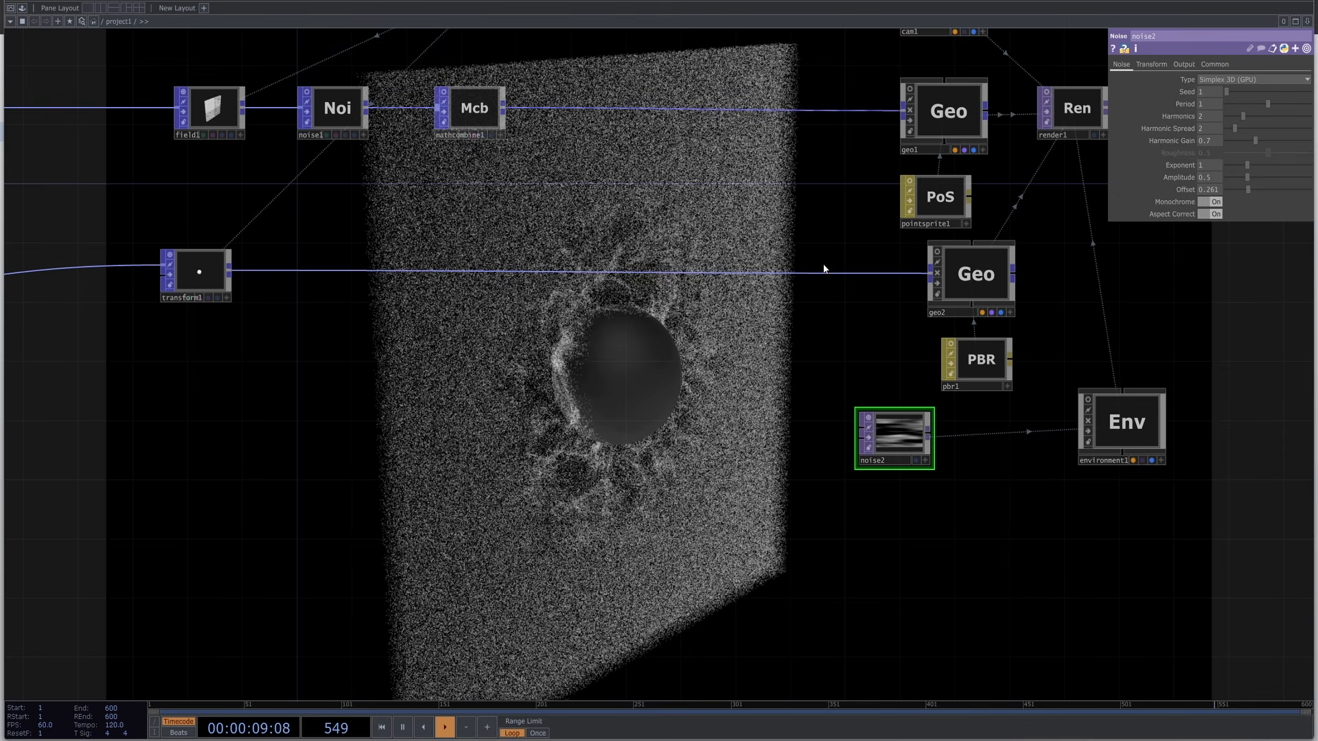
Create an LFO CHOP in the empty network area above the point chain.
{"action": "scroll", "coordinate": [563, 389], "scroll_direction": "down", "scroll_amount": 2}
{"action": "left_click_drag", "start_coordinate": [564, 389], "coordinate": [897, 391]}
{"action": "key", "text": "Tab"}
{"action": "left_click", "coordinate": [768, 248]}
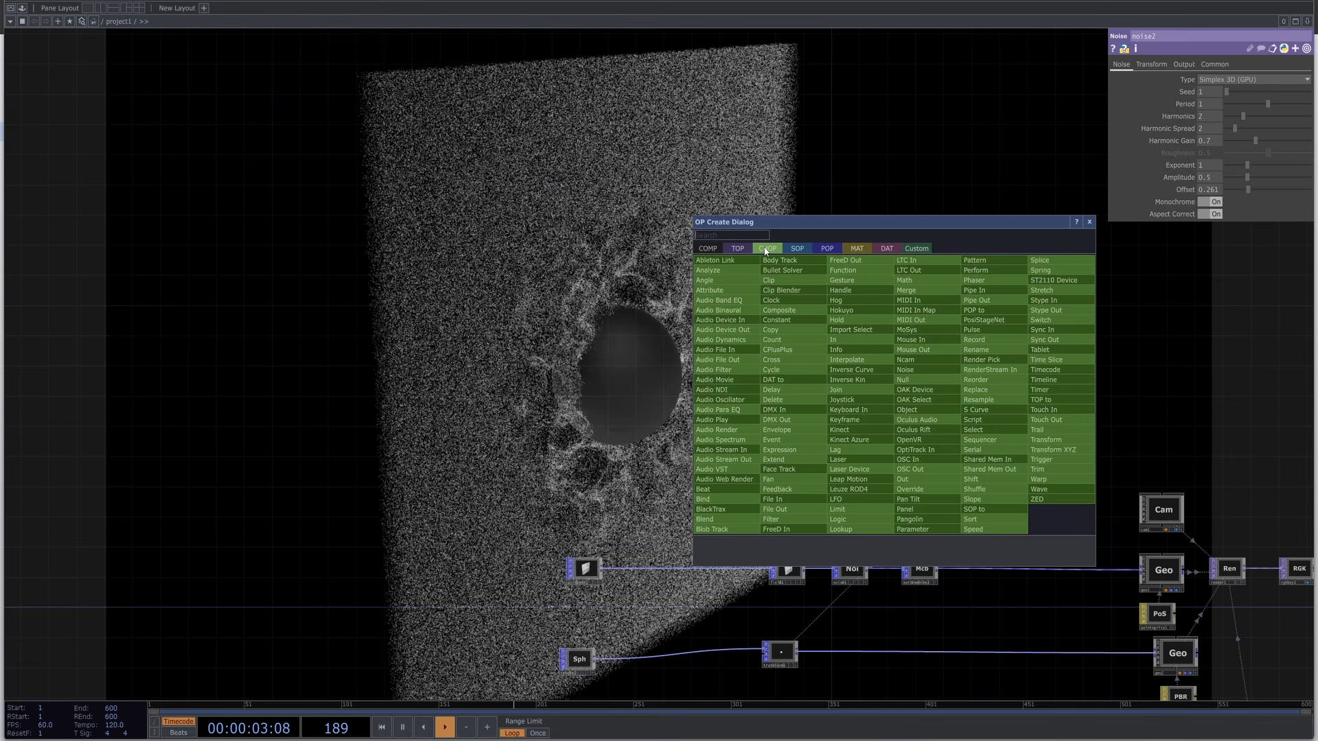
{"action": "type", "text": "lfo"}
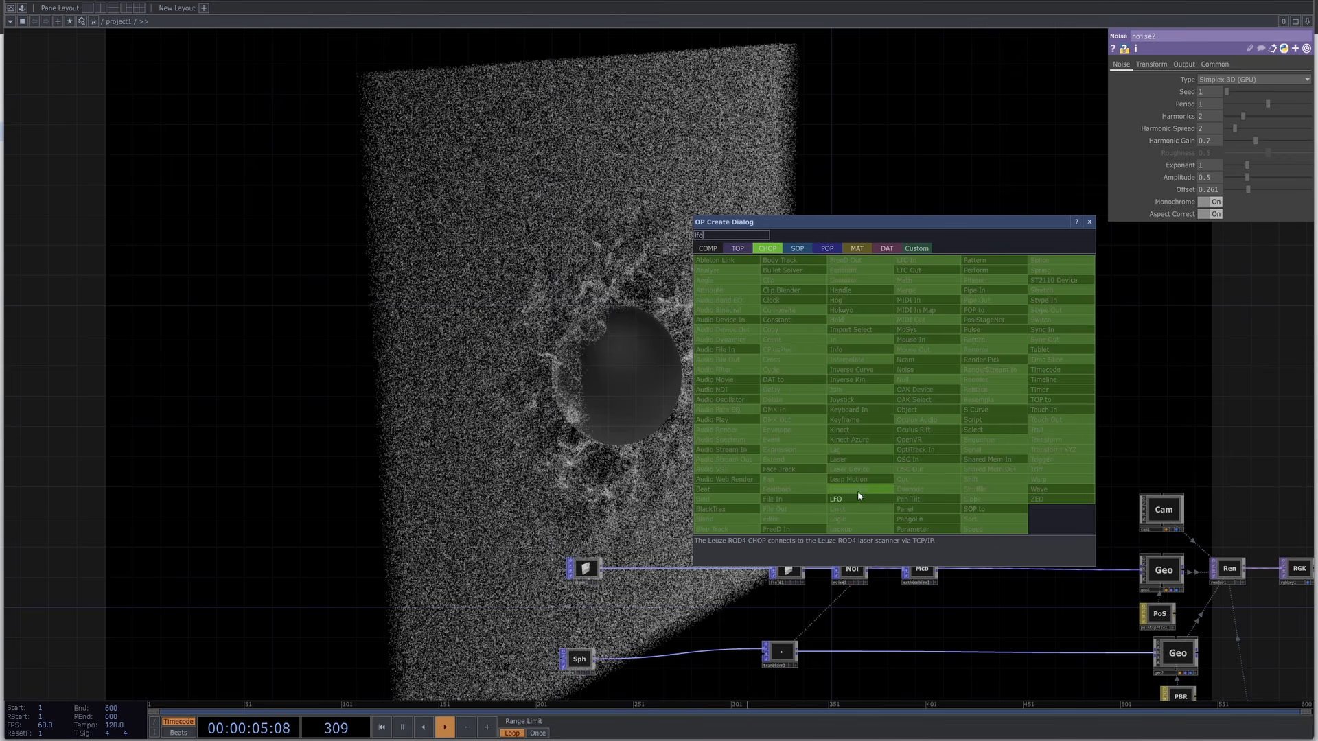
{"action": "key", "text": "Return"}
{"action": "left_click", "coordinate": [758, 446]}
Connect a Null CHOP to the output of lfo1.
{"action": "scroll", "coordinate": [776, 450], "scroll_direction": "up", "scroll_amount": 3}
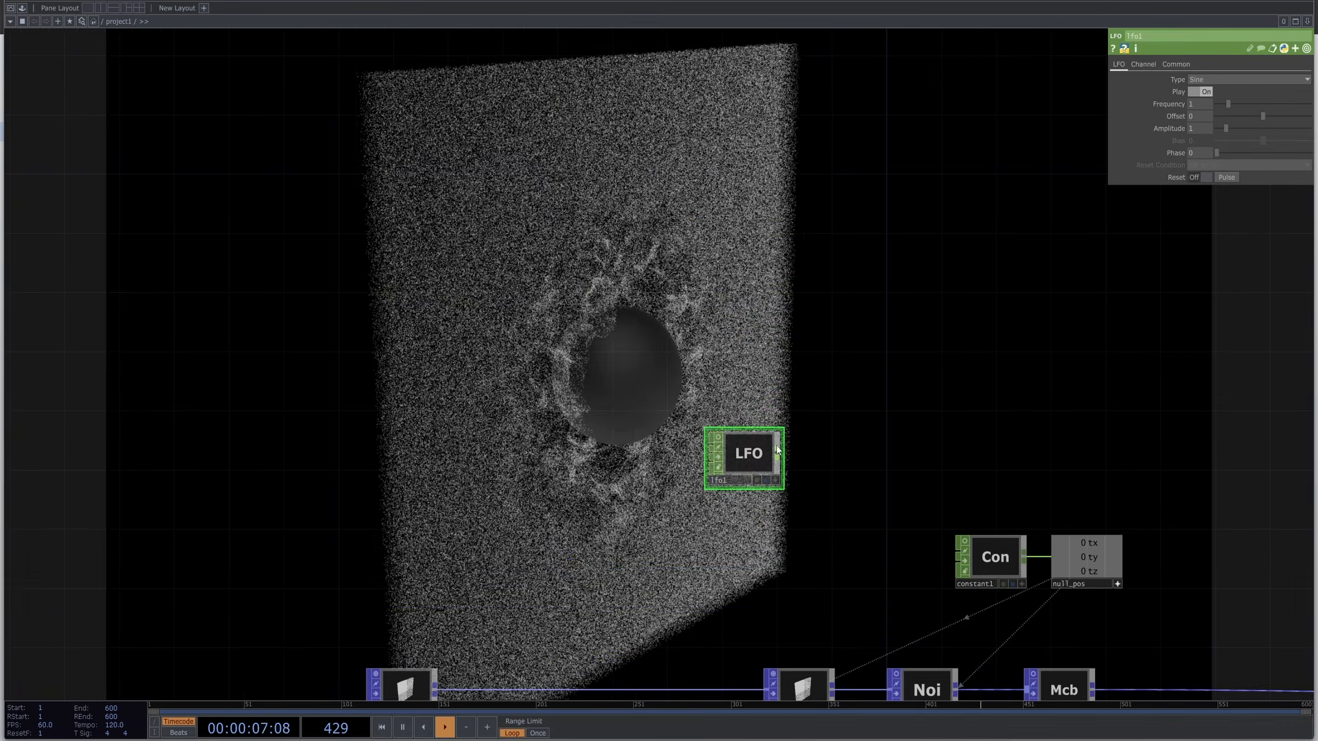
{"action": "right_click", "coordinate": [778, 450]}
{"action": "left_click", "coordinate": [797, 449]}
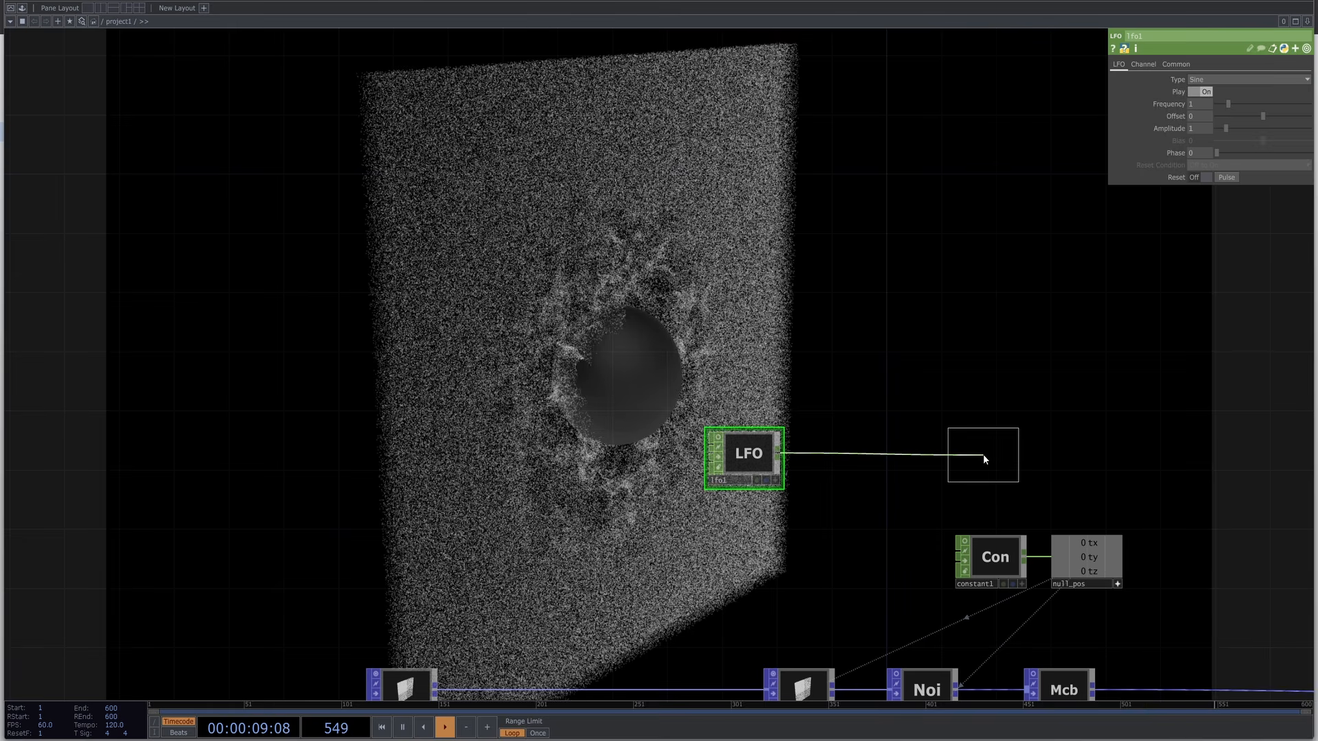
{"action": "left_click", "coordinate": [983, 454]}
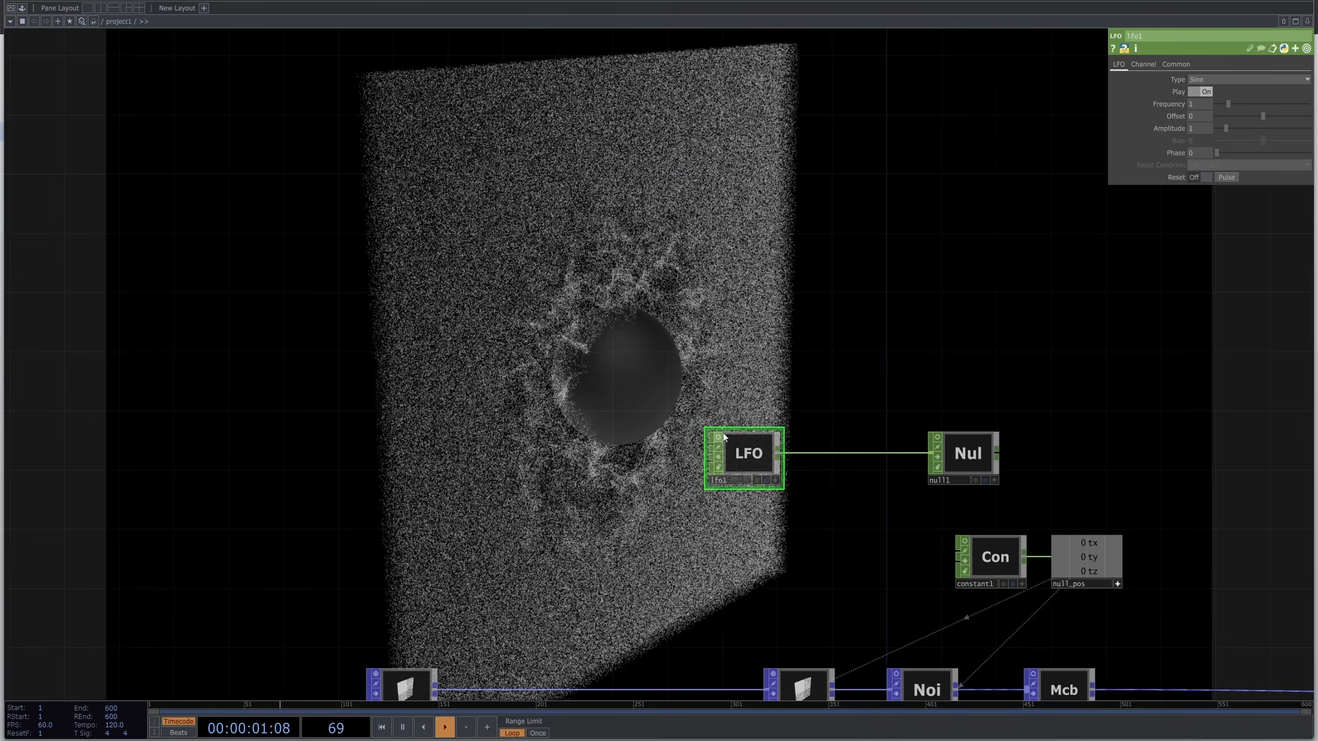
Set the LFO's Frequency to 0.1 and its Amplitude to 1.5.
{"action": "scroll", "coordinate": [722, 444], "scroll_direction": "up", "scroll_amount": 5}
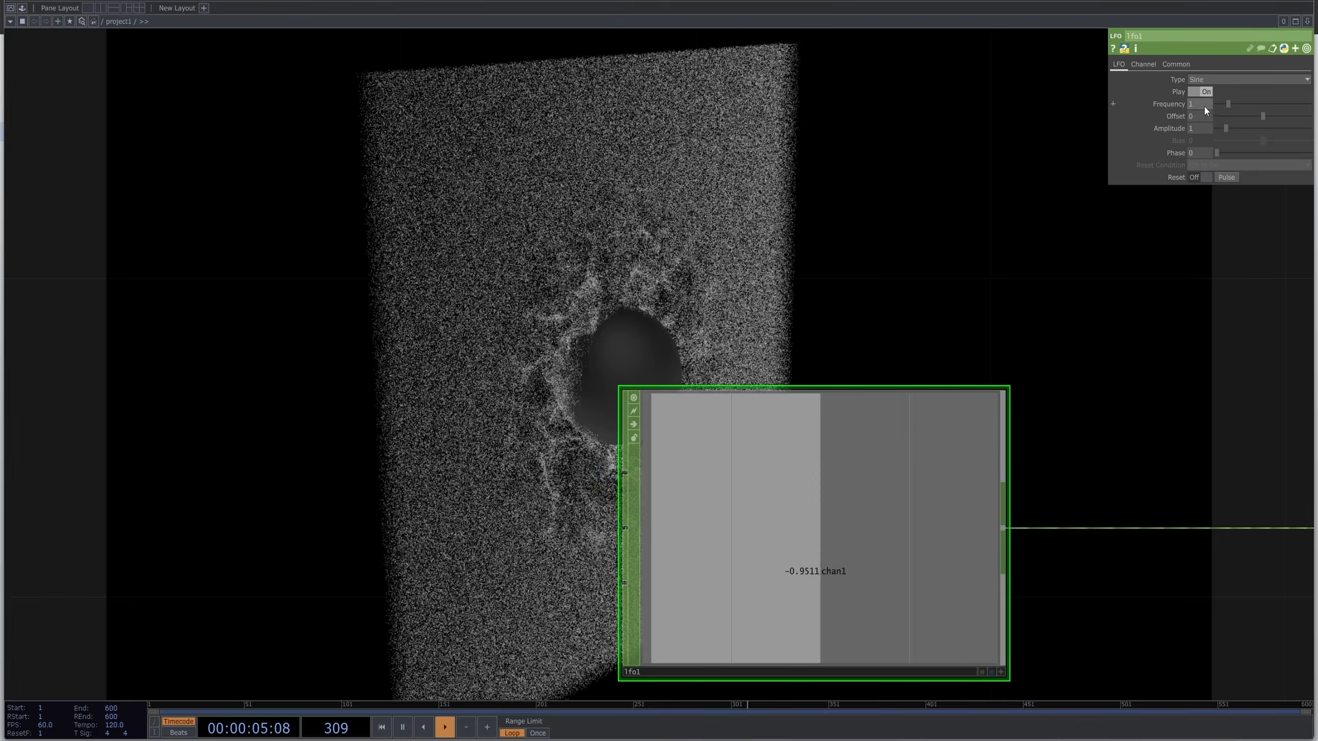
{"action": "type", "text": "0.1"}
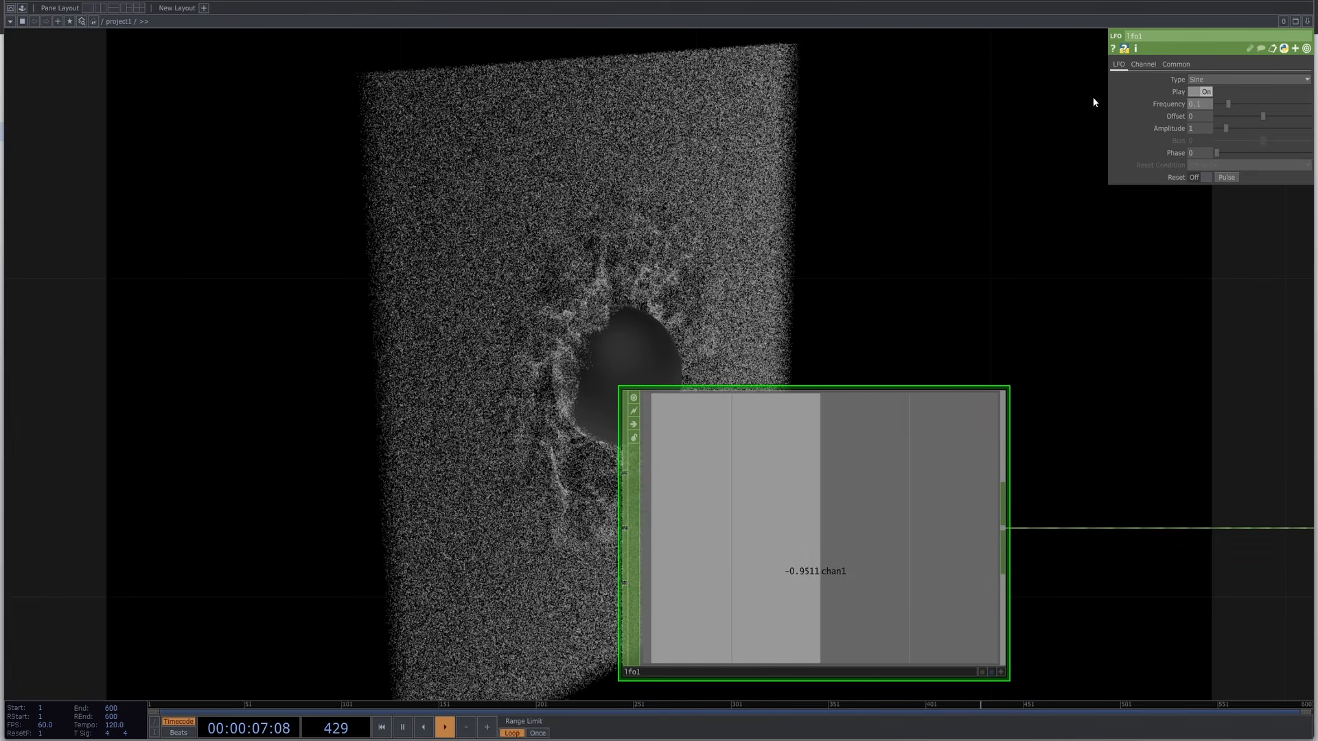
{"action": "key", "text": "Return"}
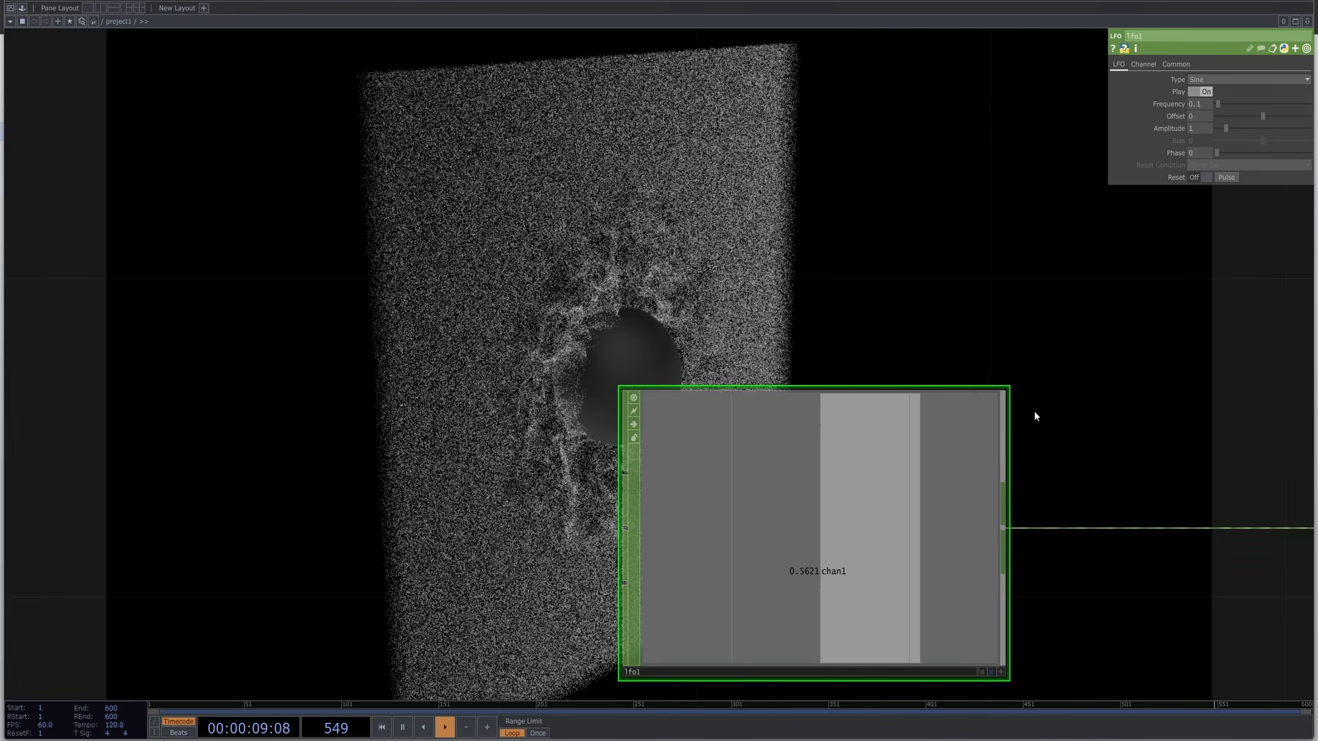
{"action": "scroll", "coordinate": [1034, 410], "scroll_direction": "down", "scroll_amount": 3}
{"action": "left_click", "coordinate": [1197, 128]}
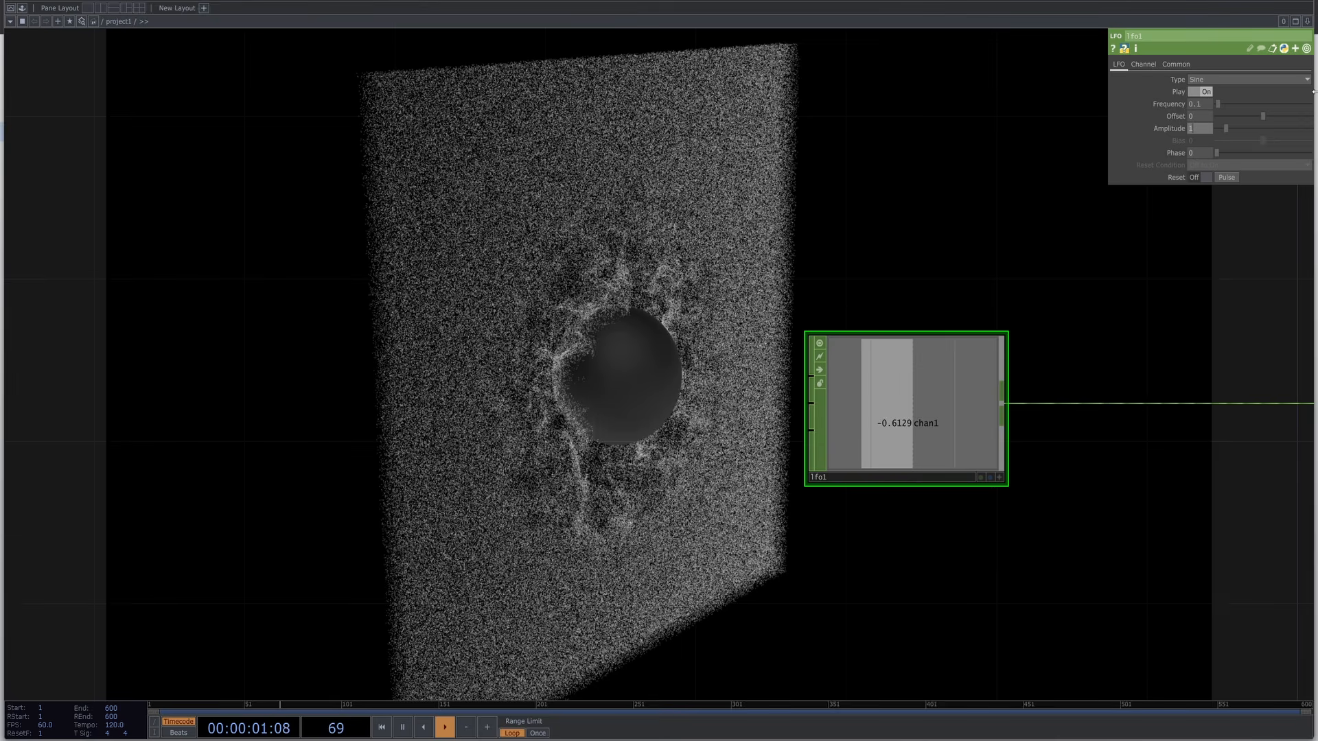
{"action": "type", "text": "1.5"}
{"action": "key", "text": "Return"}
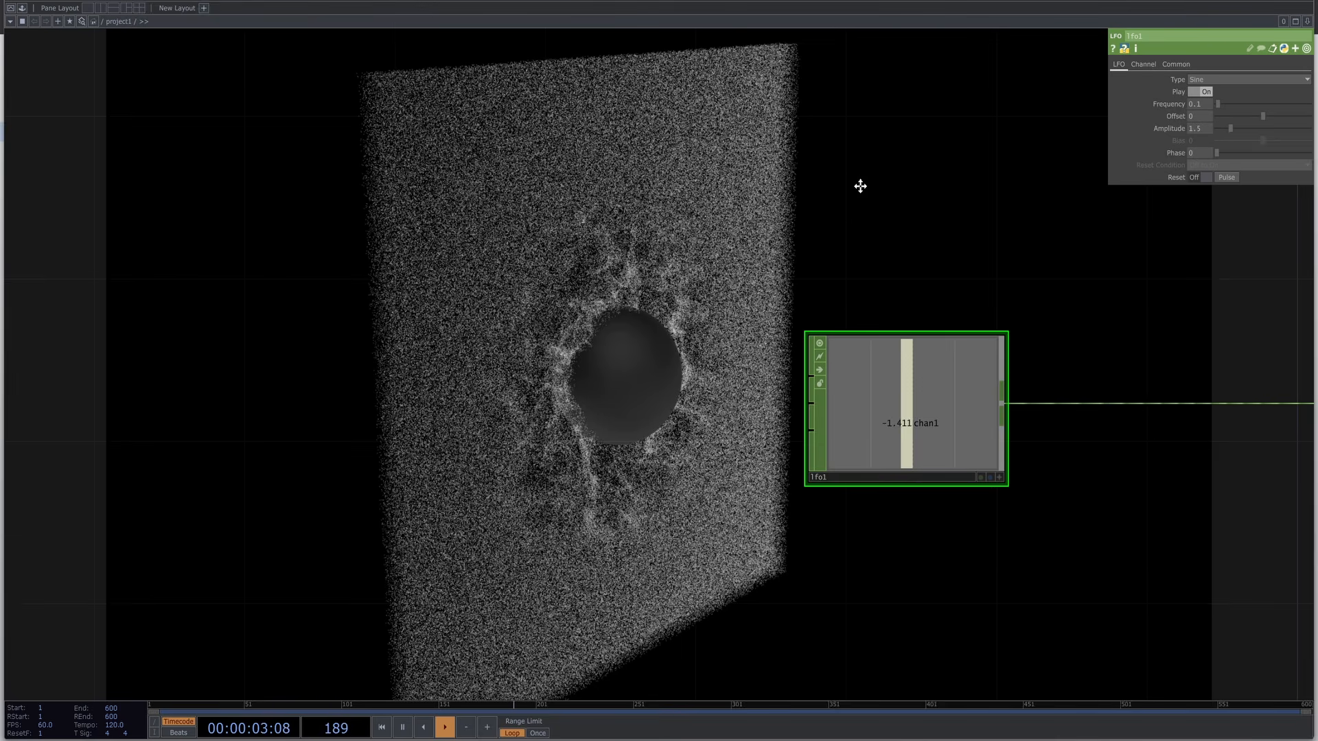
Drive constant1's tz value with a CHOP reference to the channel of null1.
{"action": "scroll", "coordinate": [979, 376], "scroll_direction": "down", "scroll_amount": 3}
{"action": "left_click", "coordinate": [1075, 370]}
{"action": "scroll", "coordinate": [1111, 274], "scroll_direction": "up", "scroll_amount": 4}
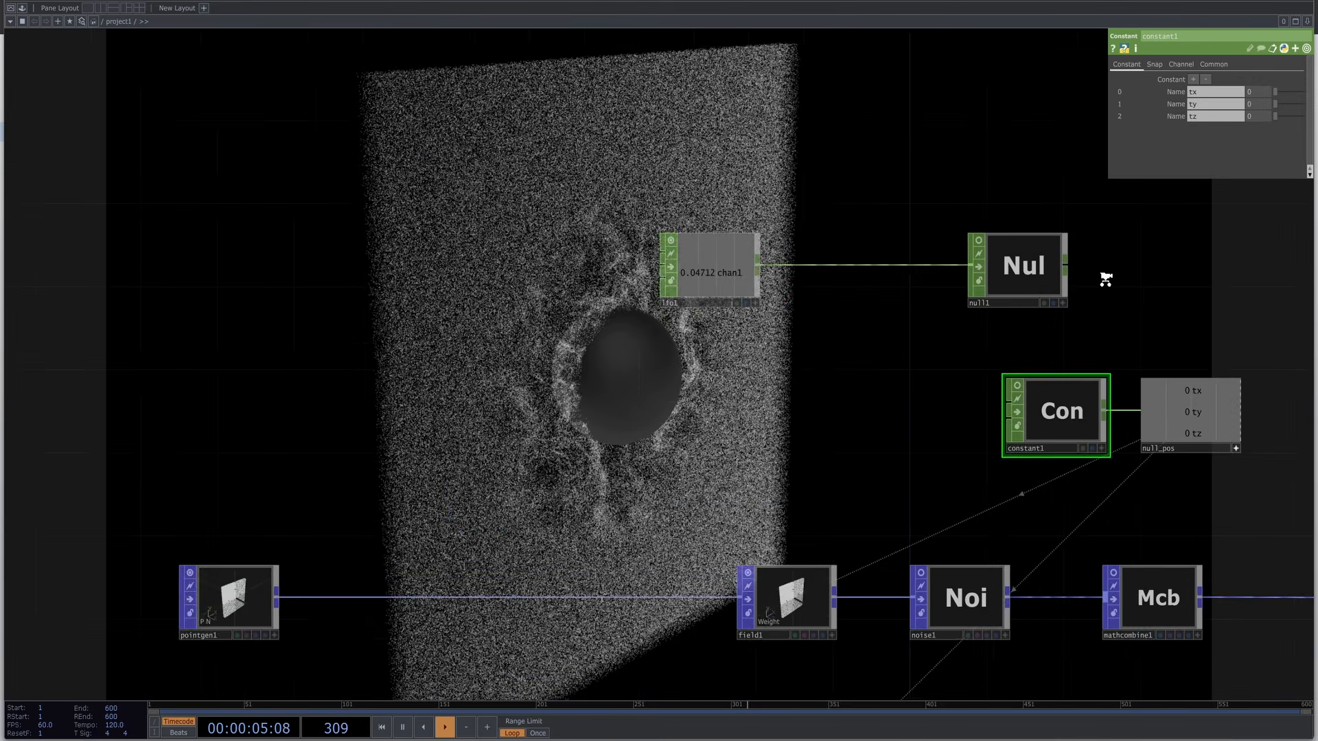
{"action": "left_click", "coordinate": [1043, 314]}
{"action": "left_click_drag", "start_coordinate": [992, 281], "coordinate": [1263, 118]}
{"action": "left_click", "coordinate": [1262, 115]}
Move pointgen1, field1 and noise1 away from mathcombine1 to make room in the POP chain.
{"action": "left_click_drag", "start_coordinate": [399, 571], "coordinate": [591, 121]}
{"action": "scroll", "coordinate": [591, 121], "scroll_direction": "down", "scroll_amount": 8}
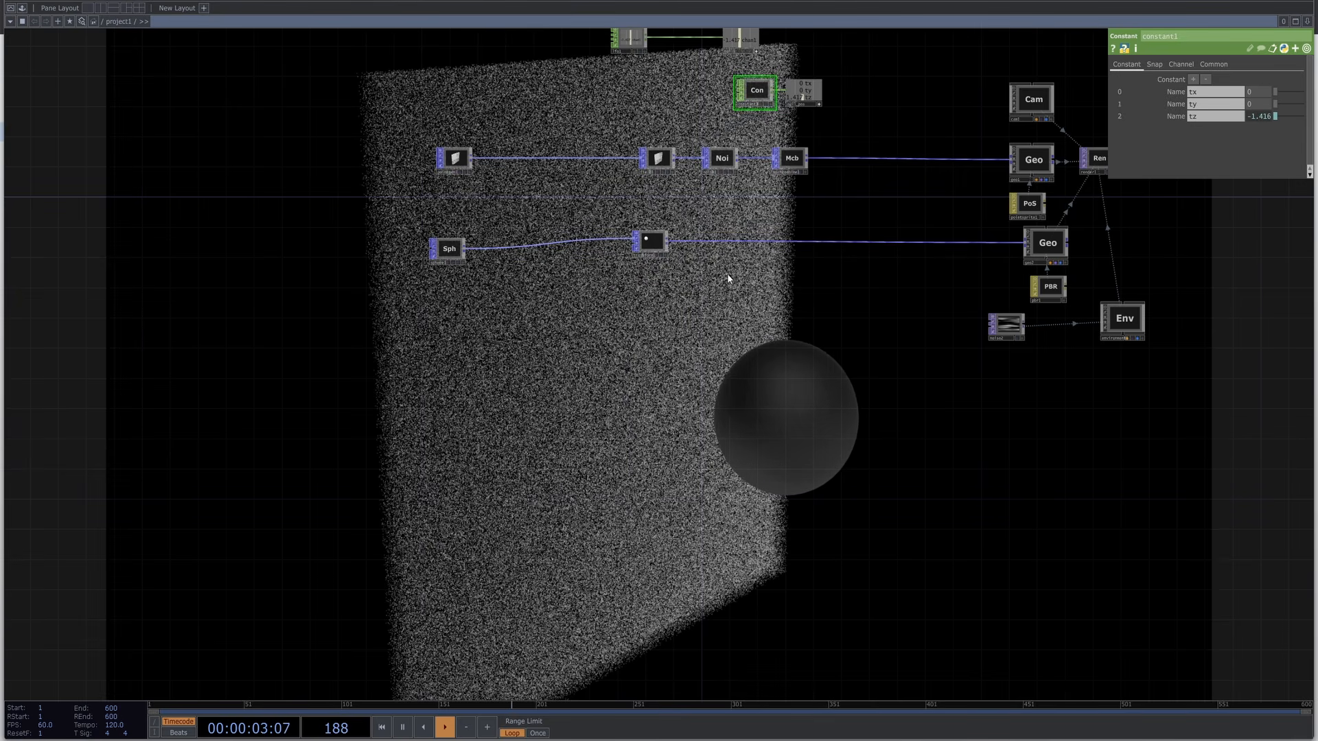
{"action": "scroll", "coordinate": [728, 274], "scroll_direction": "up", "scroll_amount": 3}
{"action": "left_click_drag", "start_coordinate": [810, 195], "coordinate": [898, 321]}
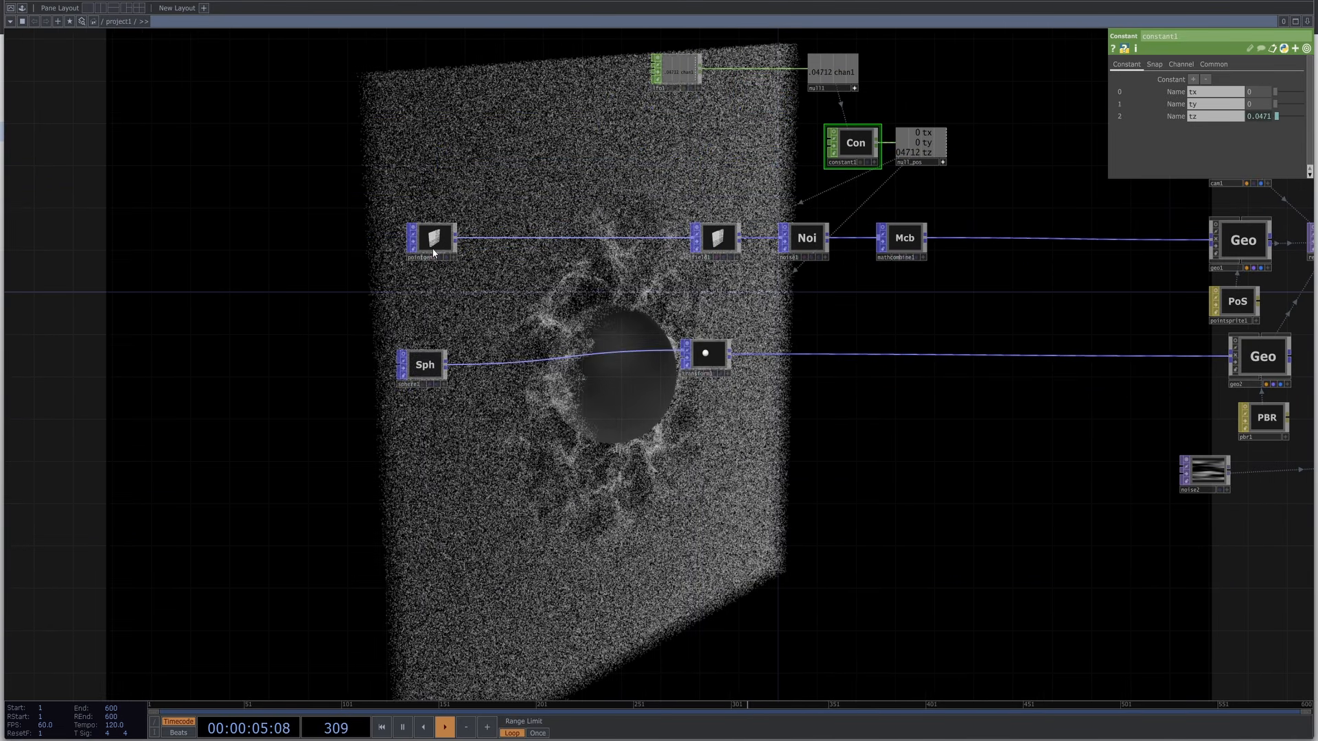
{"action": "left_click_drag", "start_coordinate": [430, 256], "coordinate": [352, 255]}
{"action": "left_click_drag", "start_coordinate": [708, 251], "coordinate": [666, 250]}
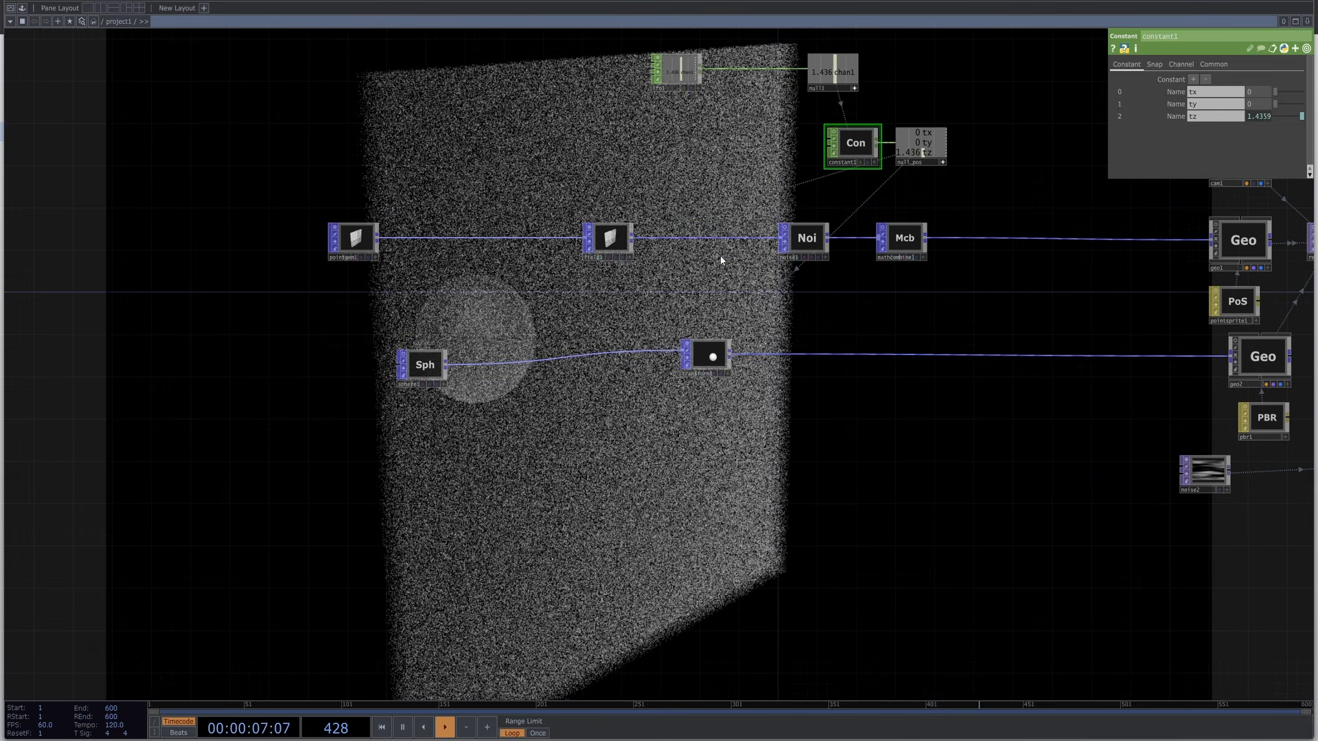
{"action": "left_click_drag", "start_coordinate": [823, 244], "coordinate": [706, 244]}
Insert a Delete POP between noise1 and mathcombine1 and align it with the chain.
{"action": "scroll", "coordinate": [769, 252], "scroll_direction": "up", "scroll_amount": 3}
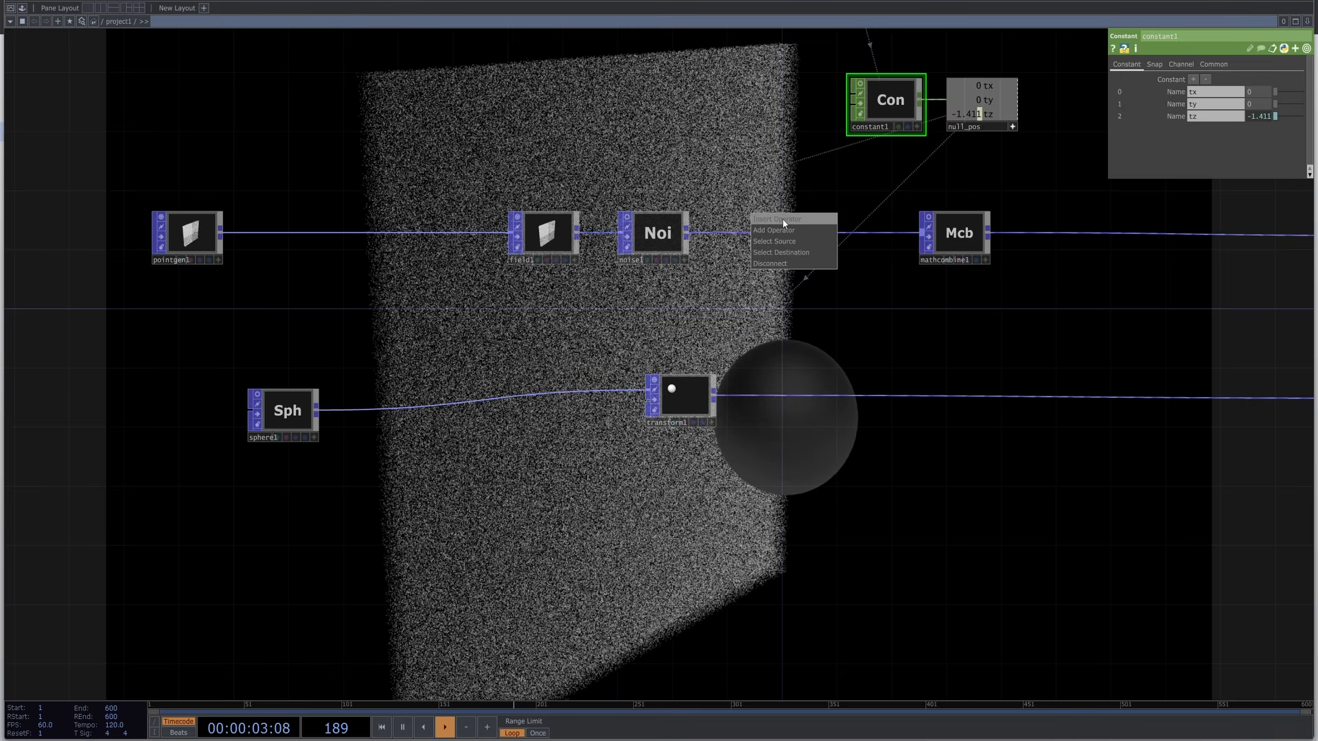
{"action": "left_click", "coordinate": [783, 220]}
{"action": "type", "text": "dele"}
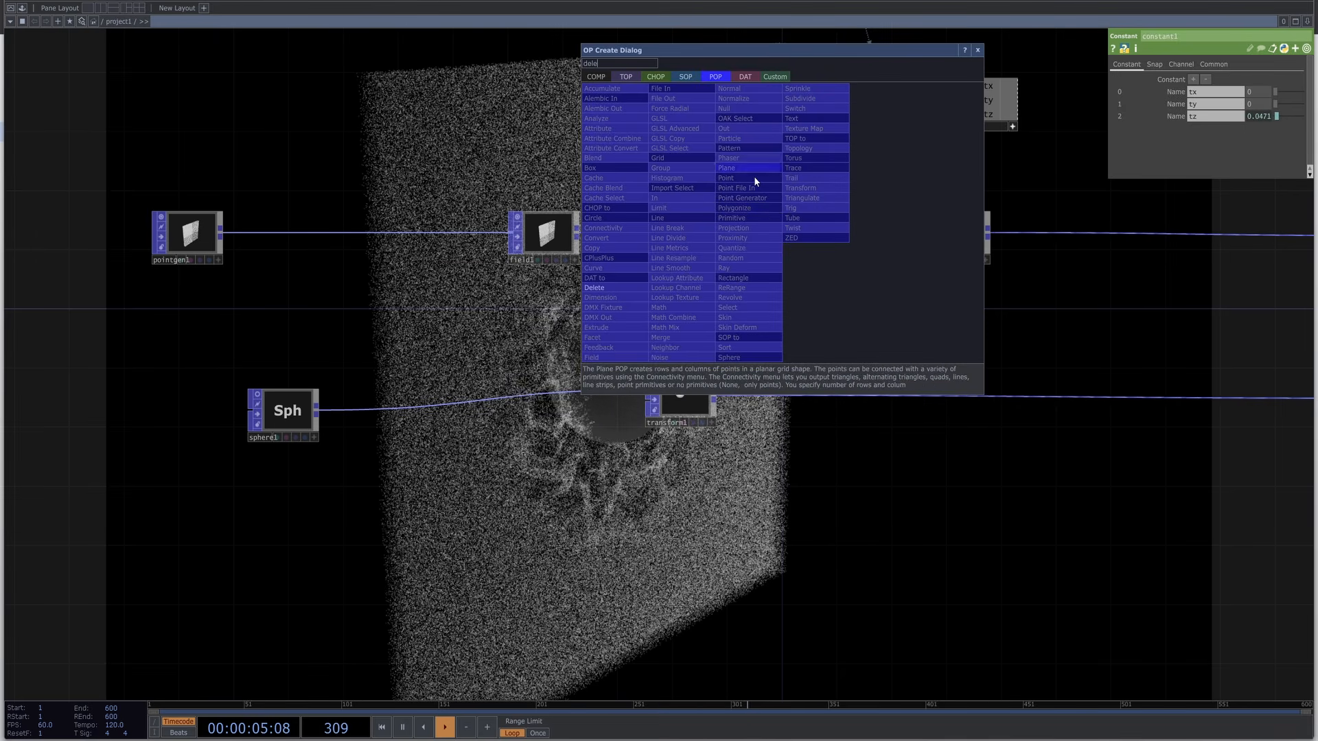
{"action": "key", "text": "Return"}
{"action": "left_click", "coordinate": [774, 240]}
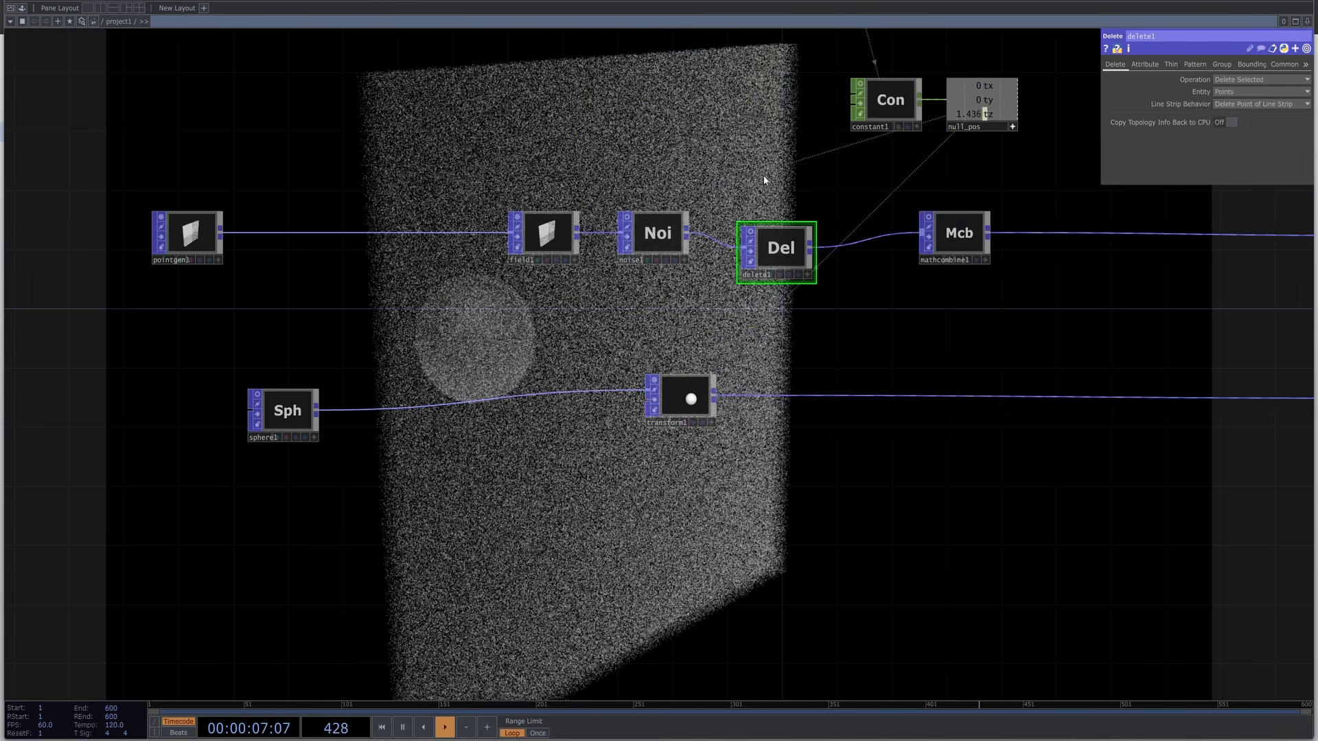
{"action": "left_click", "coordinate": [1145, 64]}
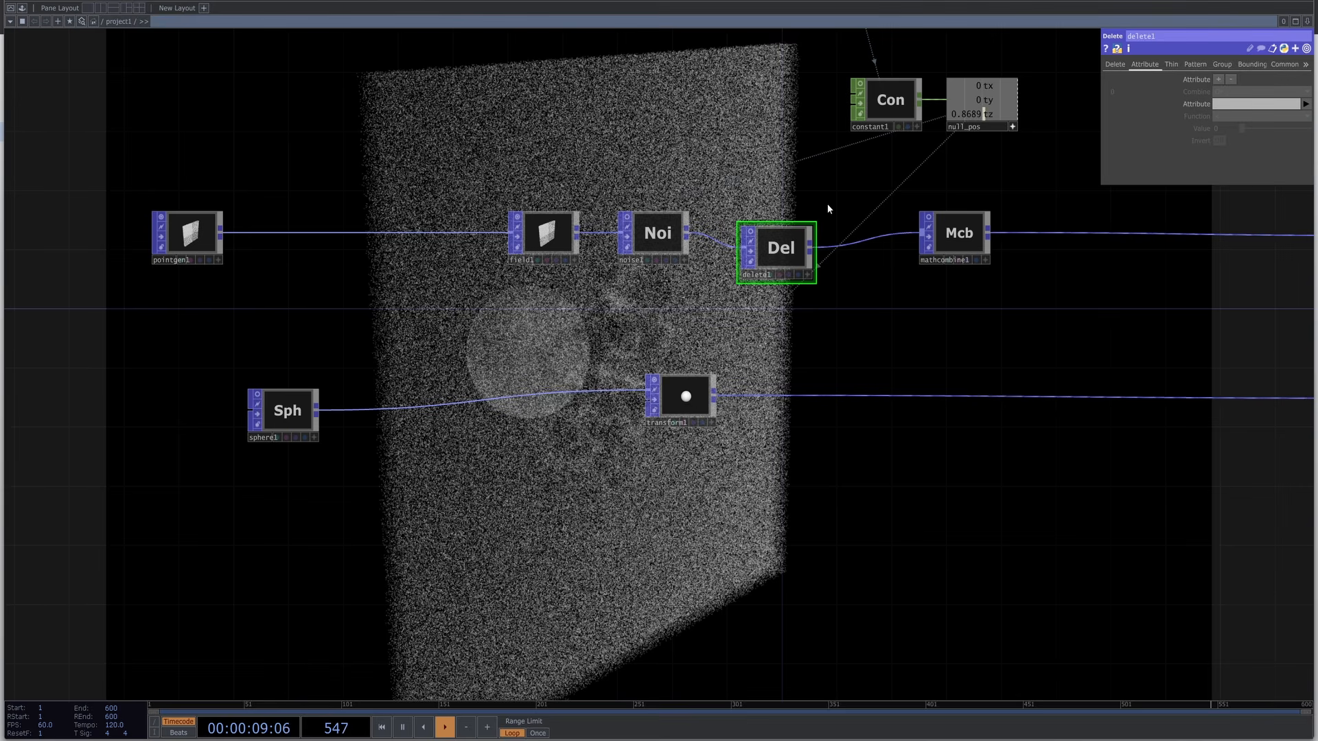
{"action": "left_click_drag", "start_coordinate": [779, 249], "coordinate": [779, 234]}
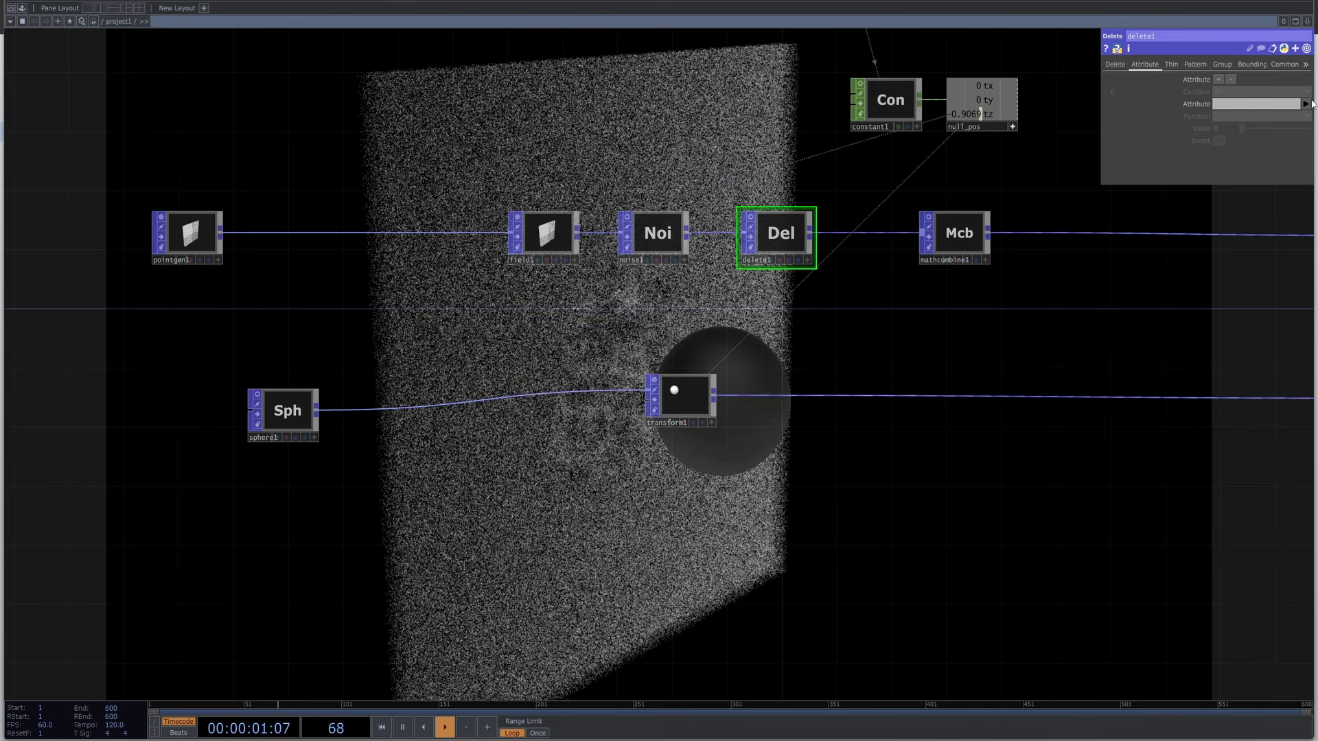
Set delete1 to filter by the Weight attribute with Invert on and a Value of 0.5.
{"action": "left_click", "coordinate": [1307, 106]}
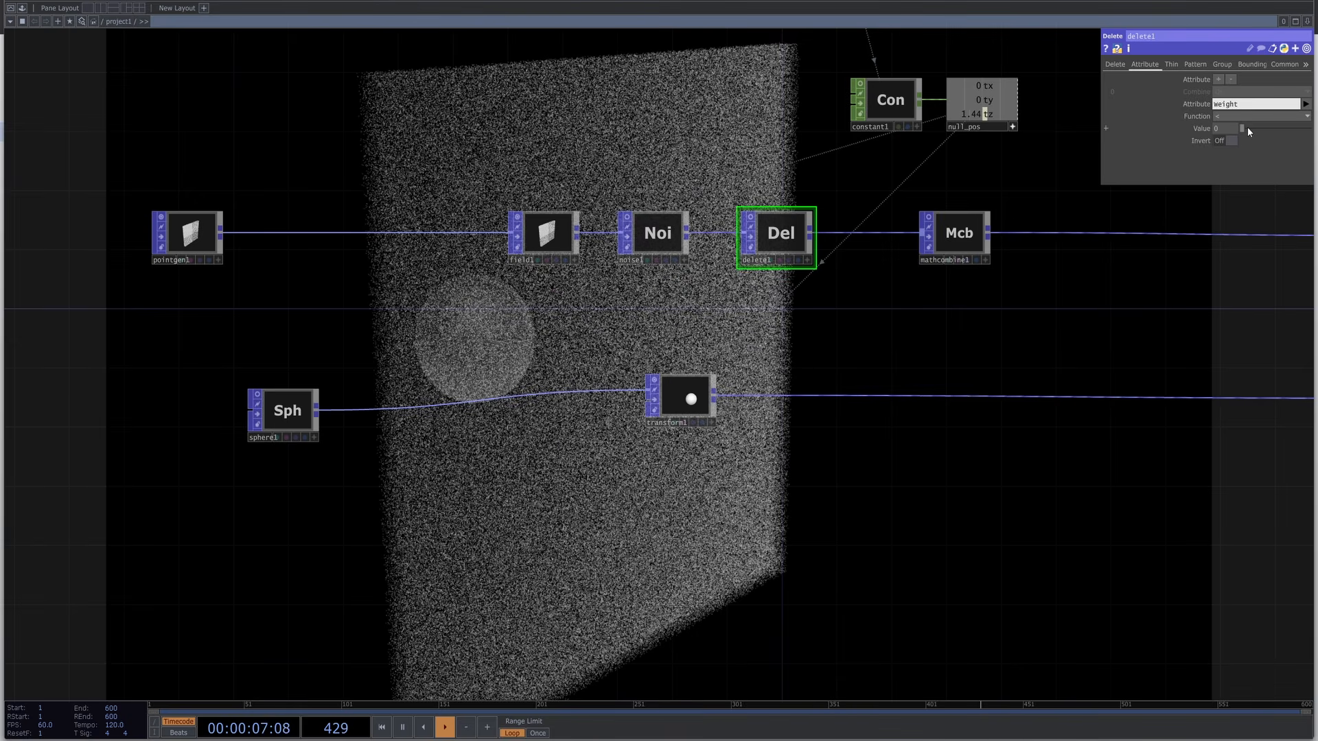
{"action": "left_click", "coordinate": [1233, 140]}
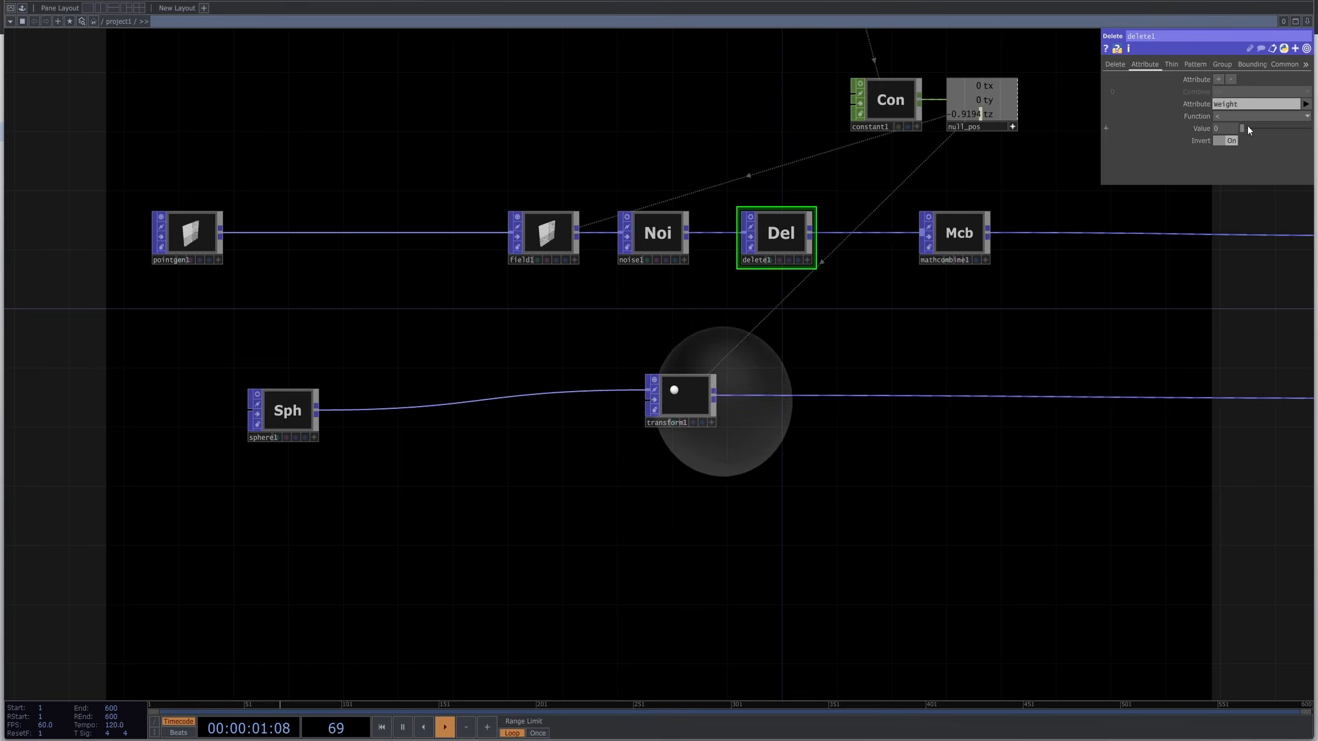
{"action": "left_click_drag", "start_coordinate": [1244, 127], "coordinate": [1276, 133]}
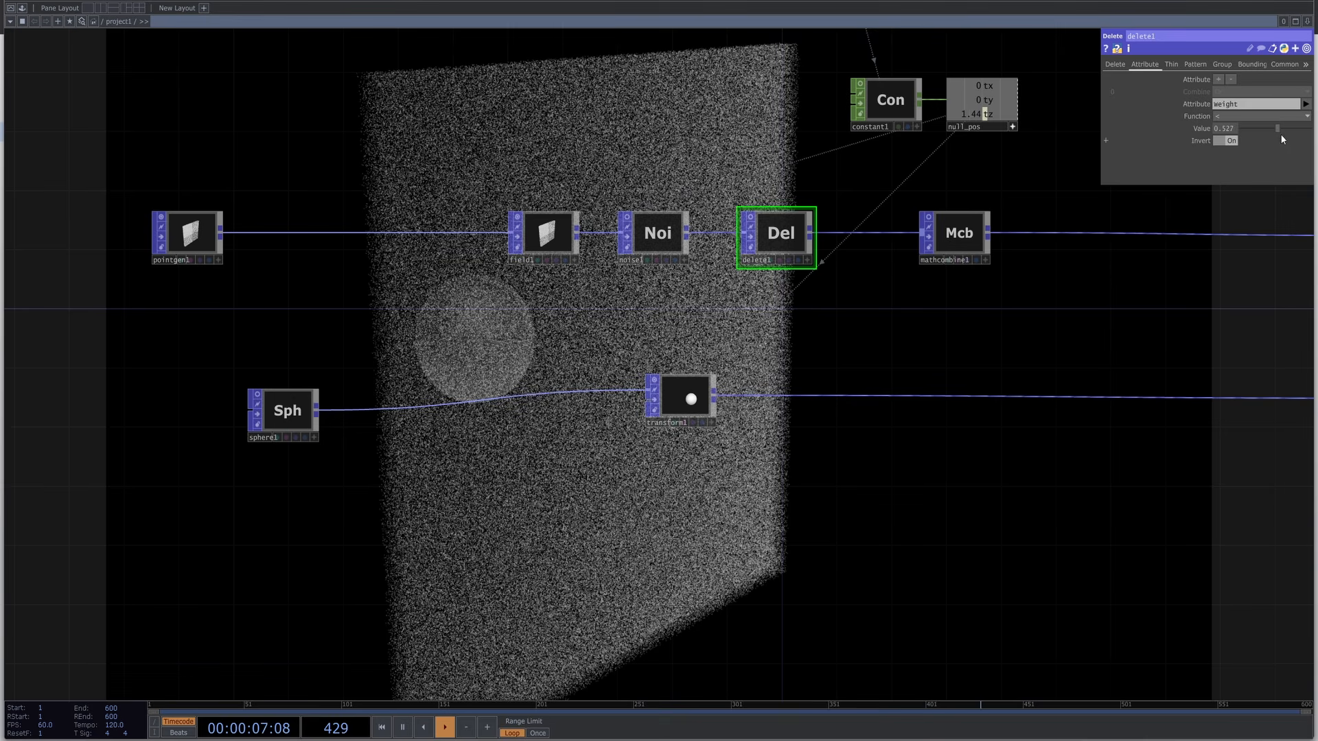
{"action": "left_click_drag", "start_coordinate": [1317, 143], "coordinate": [1297, 143]}
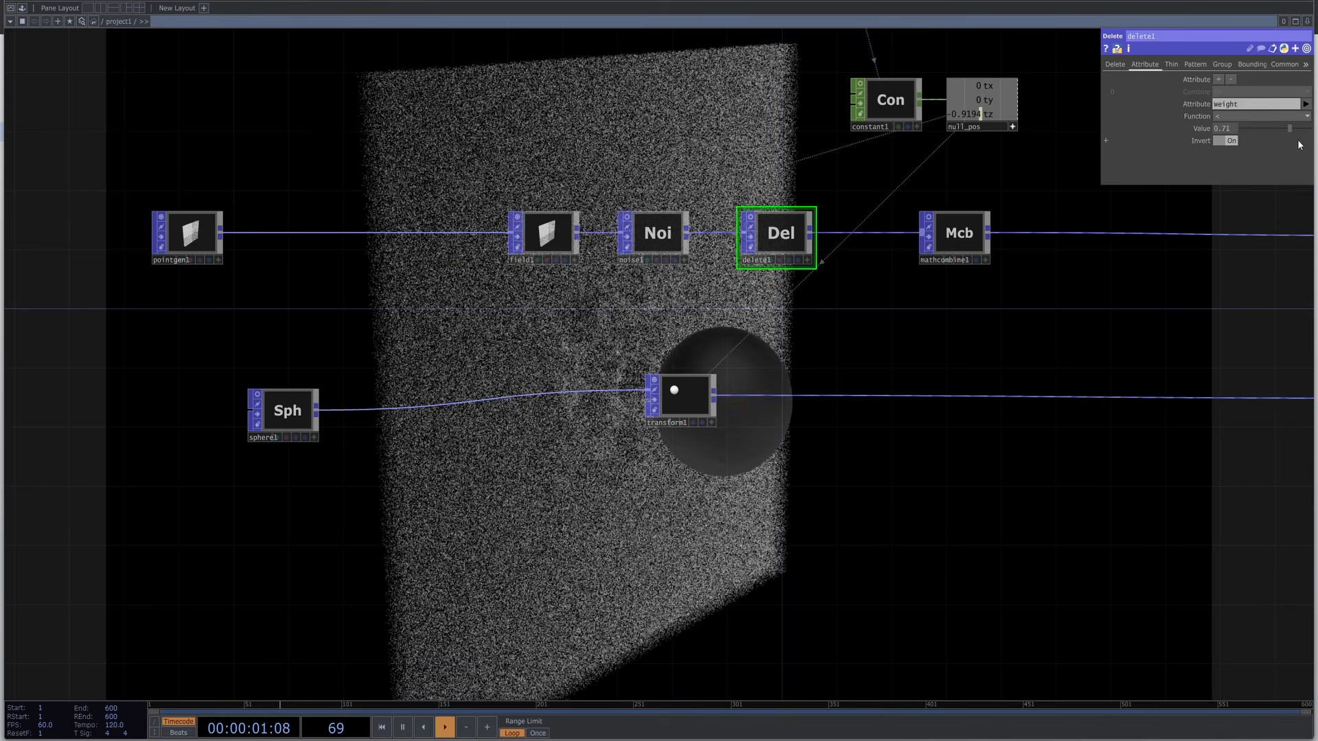
{"action": "left_click_drag", "start_coordinate": [1299, 144], "coordinate": [1297, 145]}
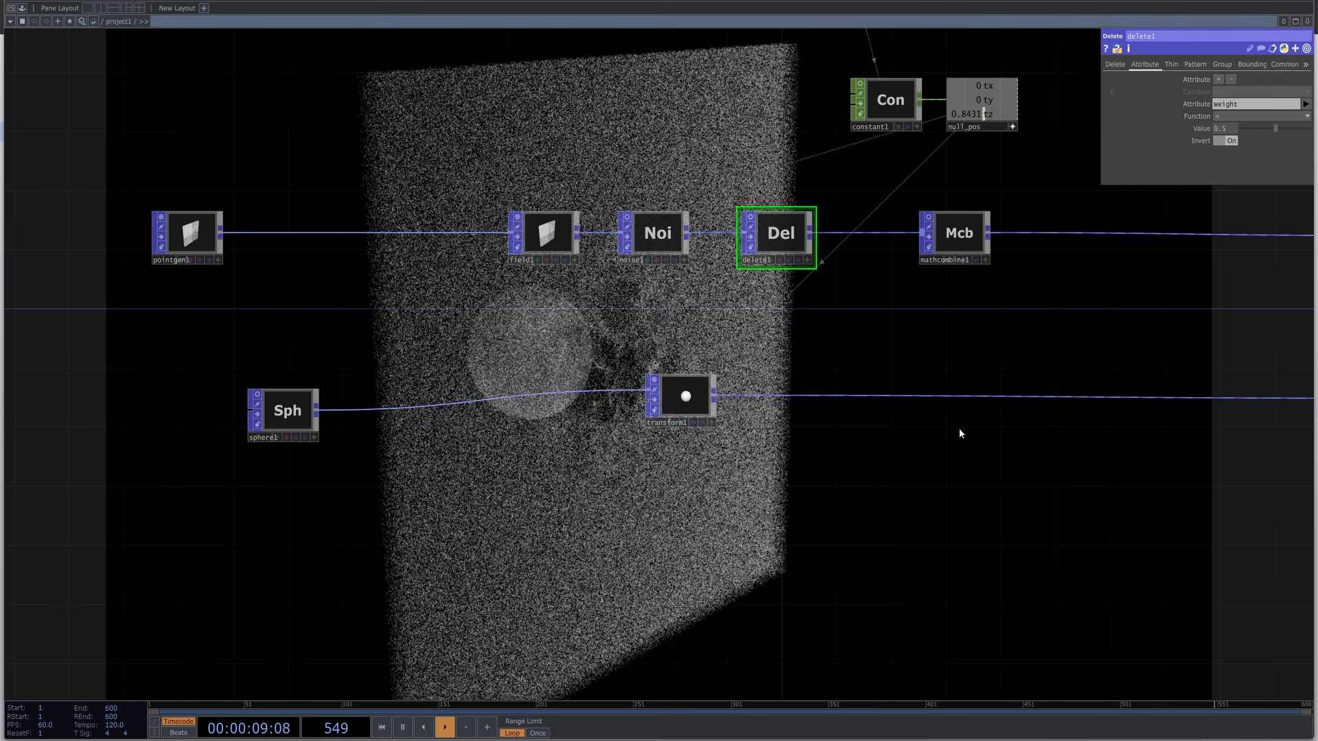
Move sphere1 closer to transform1 in the network.
{"action": "left_click_drag", "start_coordinate": [830, 420], "coordinate": [598, 267]}
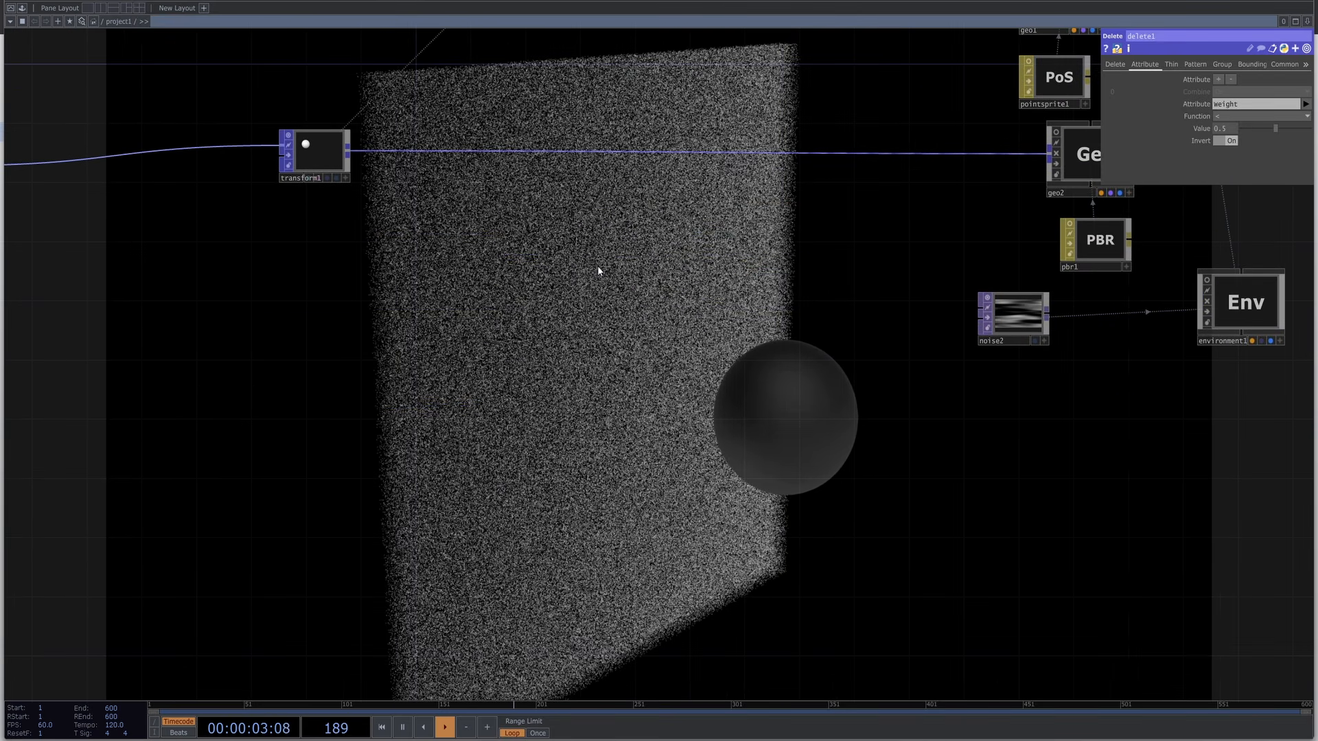
{"action": "left_click_drag", "start_coordinate": [588, 262], "coordinate": [796, 383]}
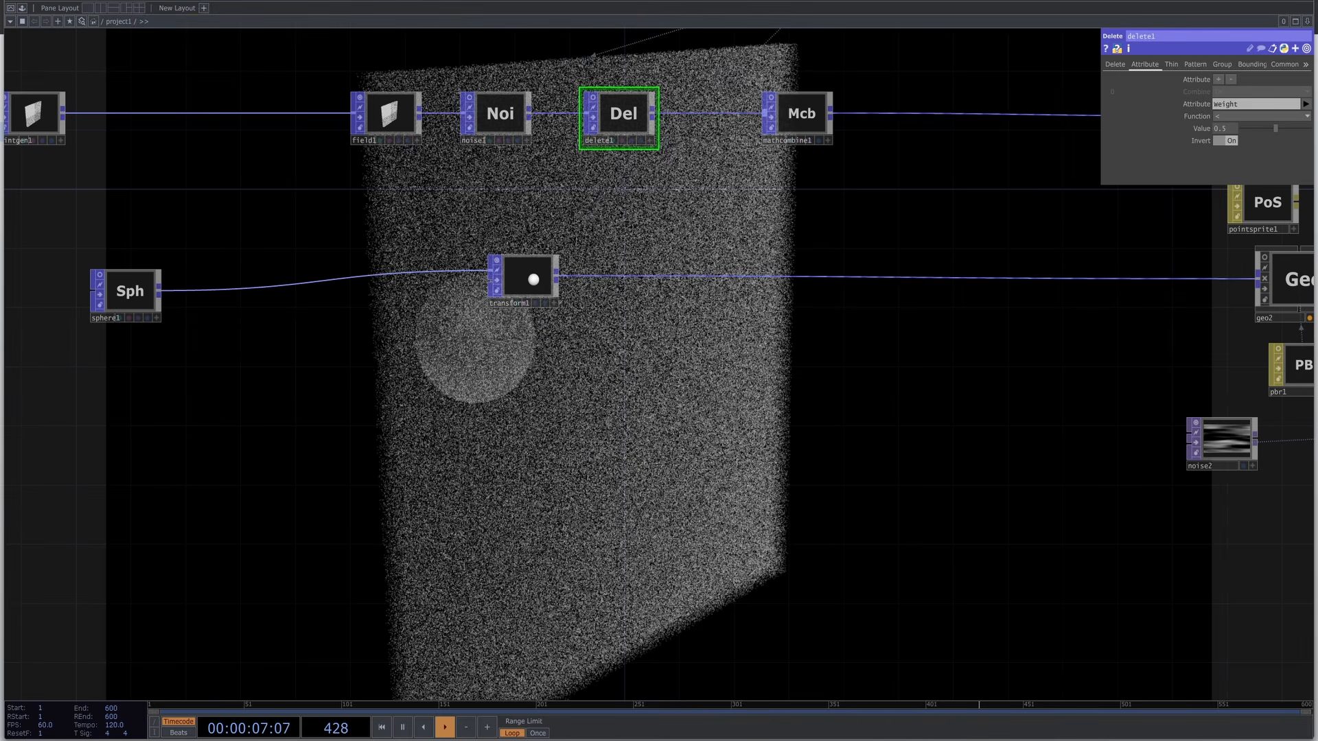
{"action": "left_click_drag", "start_coordinate": [220, 347], "coordinate": [789, 425]}
{"action": "scroll", "coordinate": [787, 427], "scroll_direction": "down", "scroll_amount": 3}
{"action": "scroll", "coordinate": [719, 314], "scroll_direction": "up", "scroll_amount": 3}
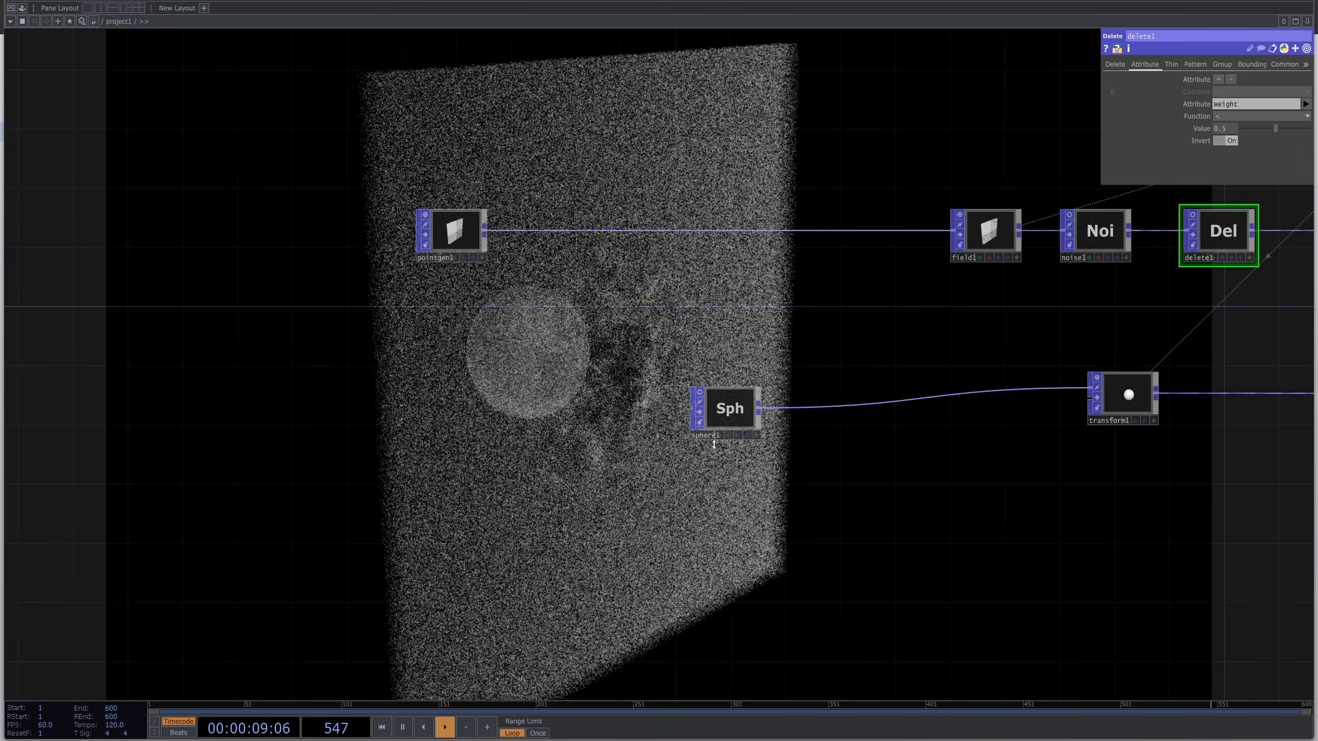
{"action": "left_click_drag", "start_coordinate": [738, 425], "coordinate": [862, 446]}
{"action": "left_click_drag", "start_coordinate": [915, 381], "coordinate": [854, 393]}
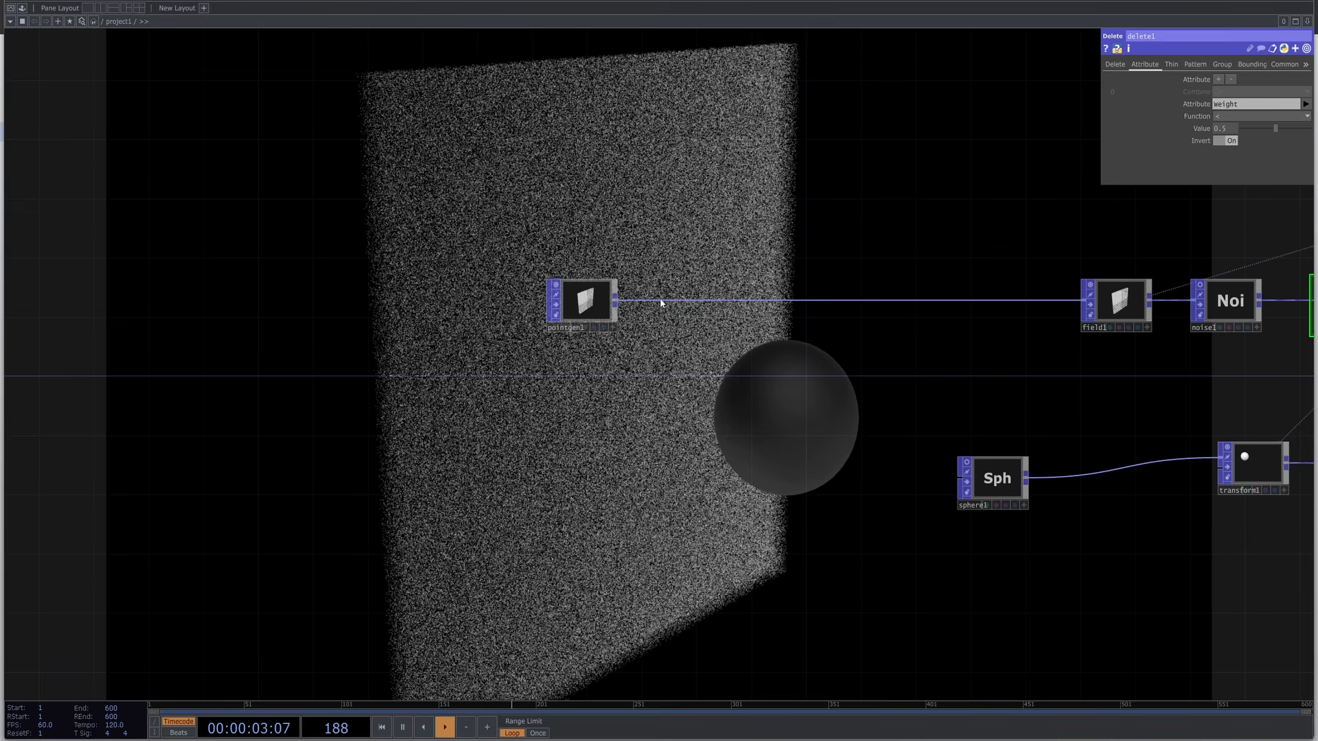
Create a Noise TOP below the link between pointgen1 and field1.
{"action": "key", "text": "Tab"}
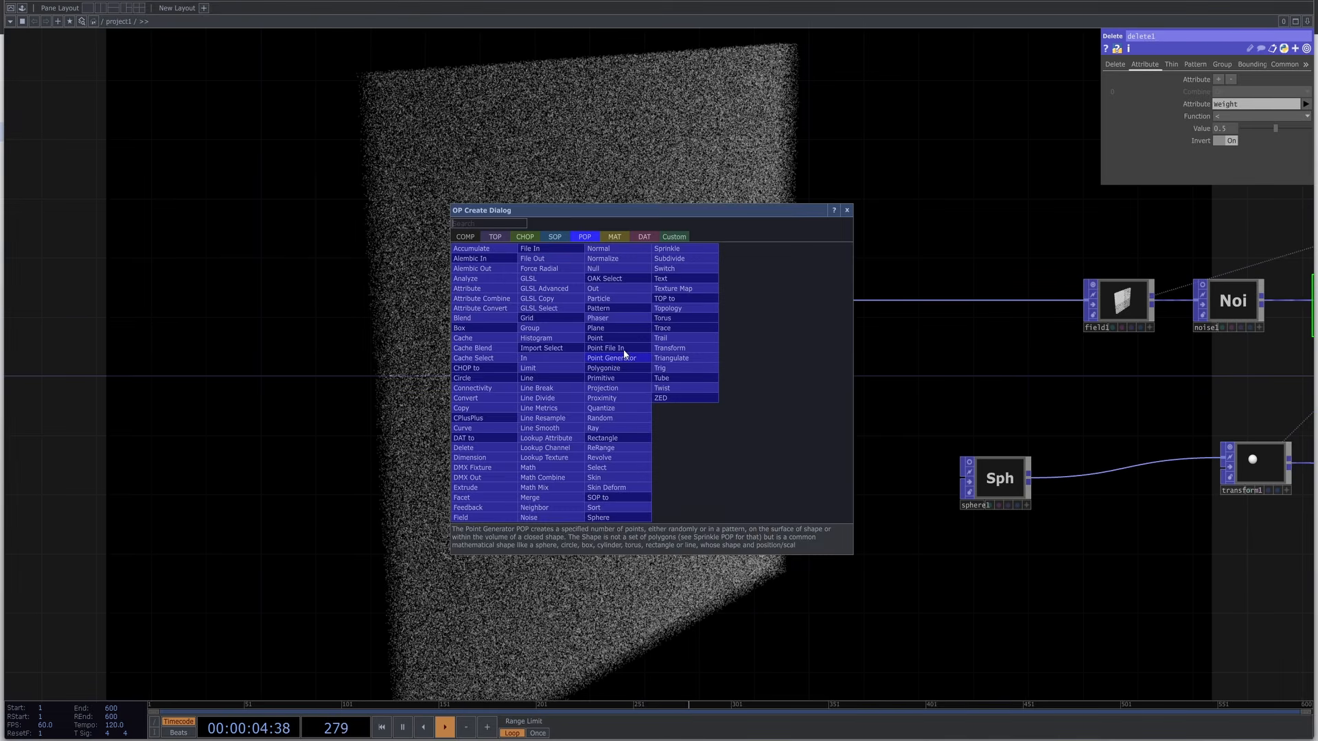
{"action": "left_click", "coordinate": [494, 237]}
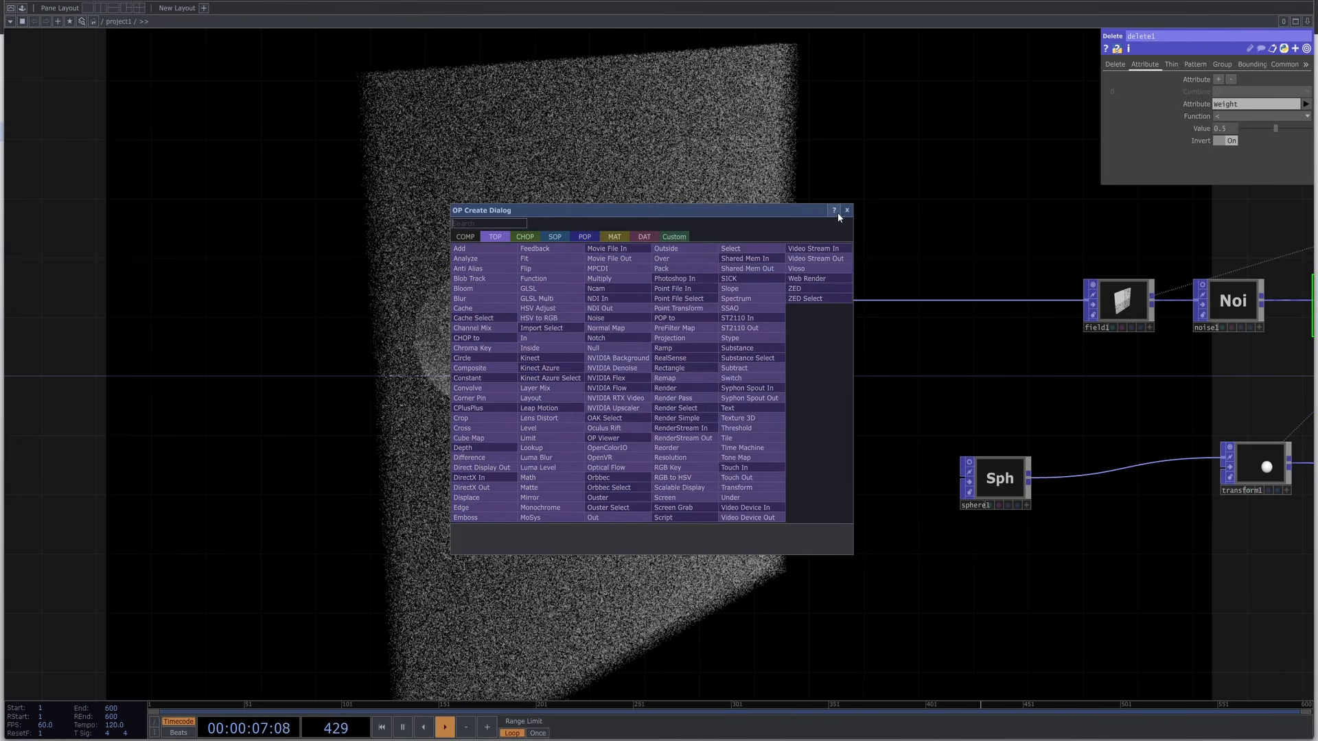
{"action": "type", "text": "noise"}
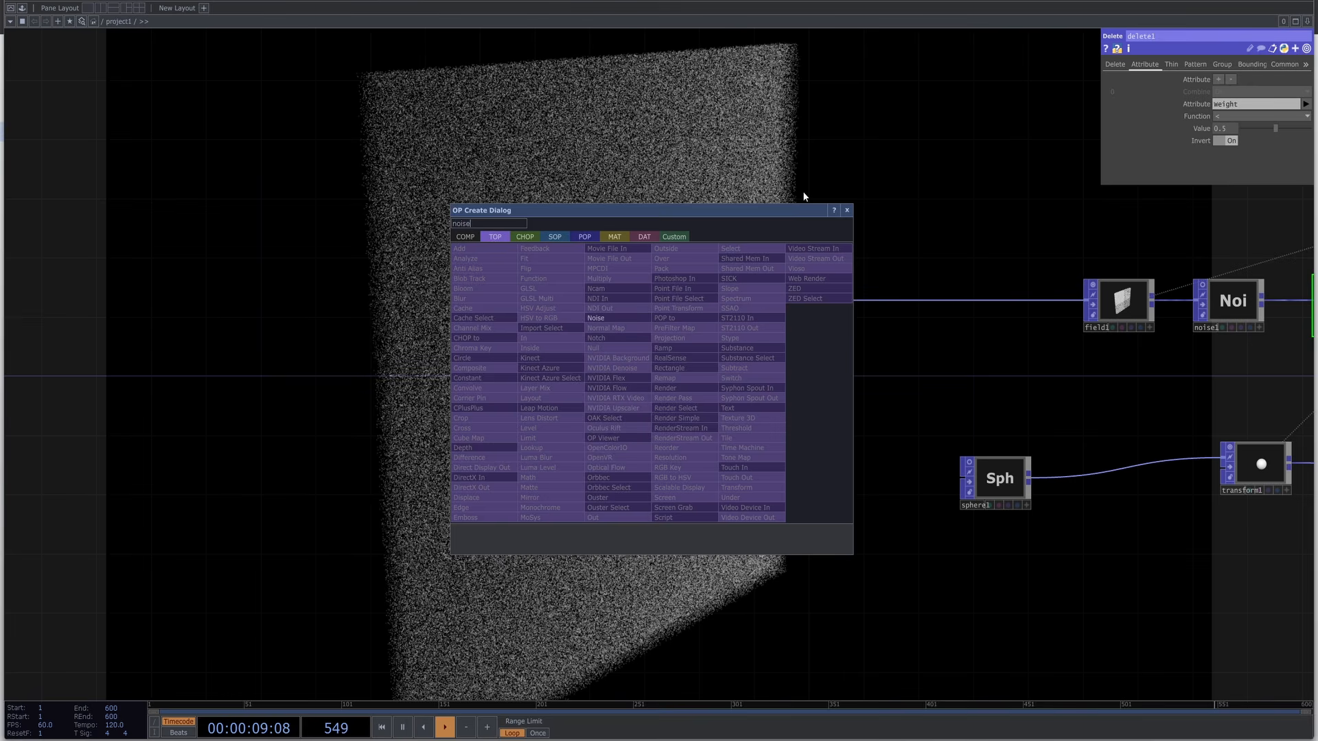
{"action": "left_click", "coordinate": [632, 318]}
{"action": "left_click", "coordinate": [729, 371]}
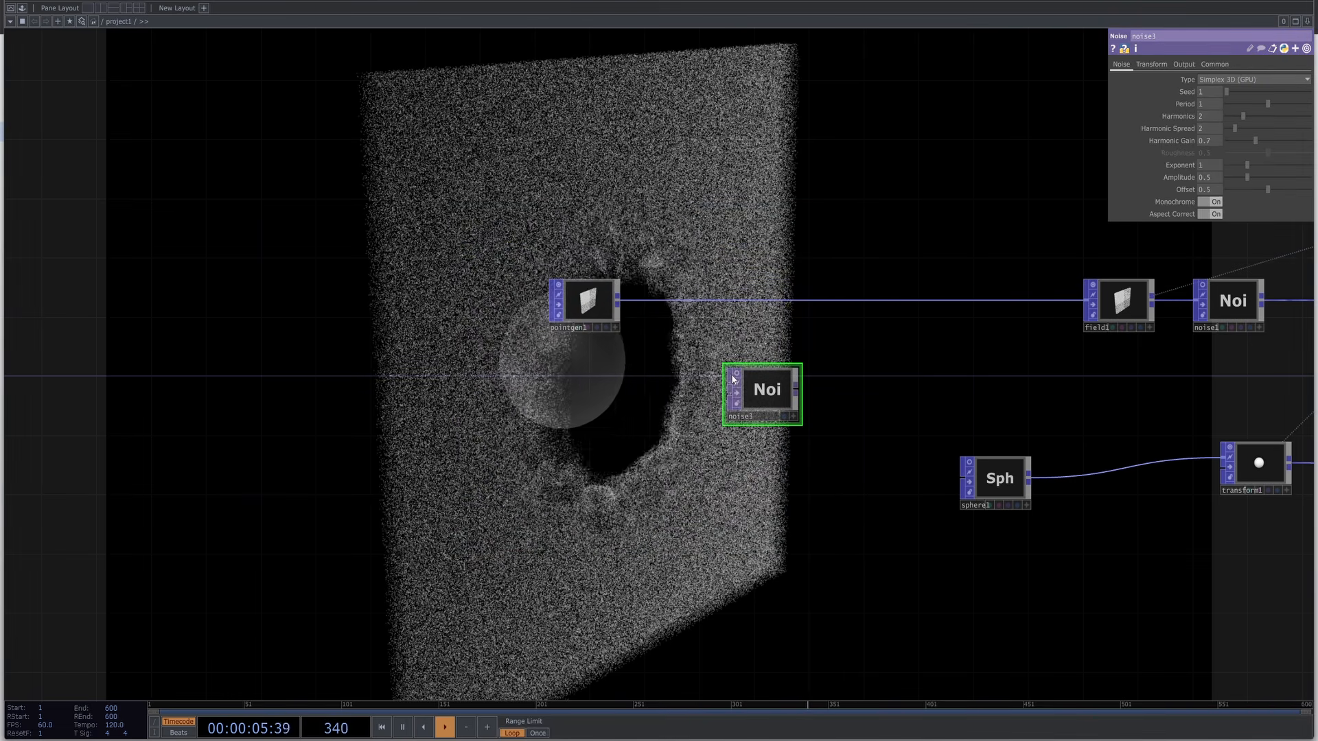
{"action": "left_click", "coordinate": [760, 394]}
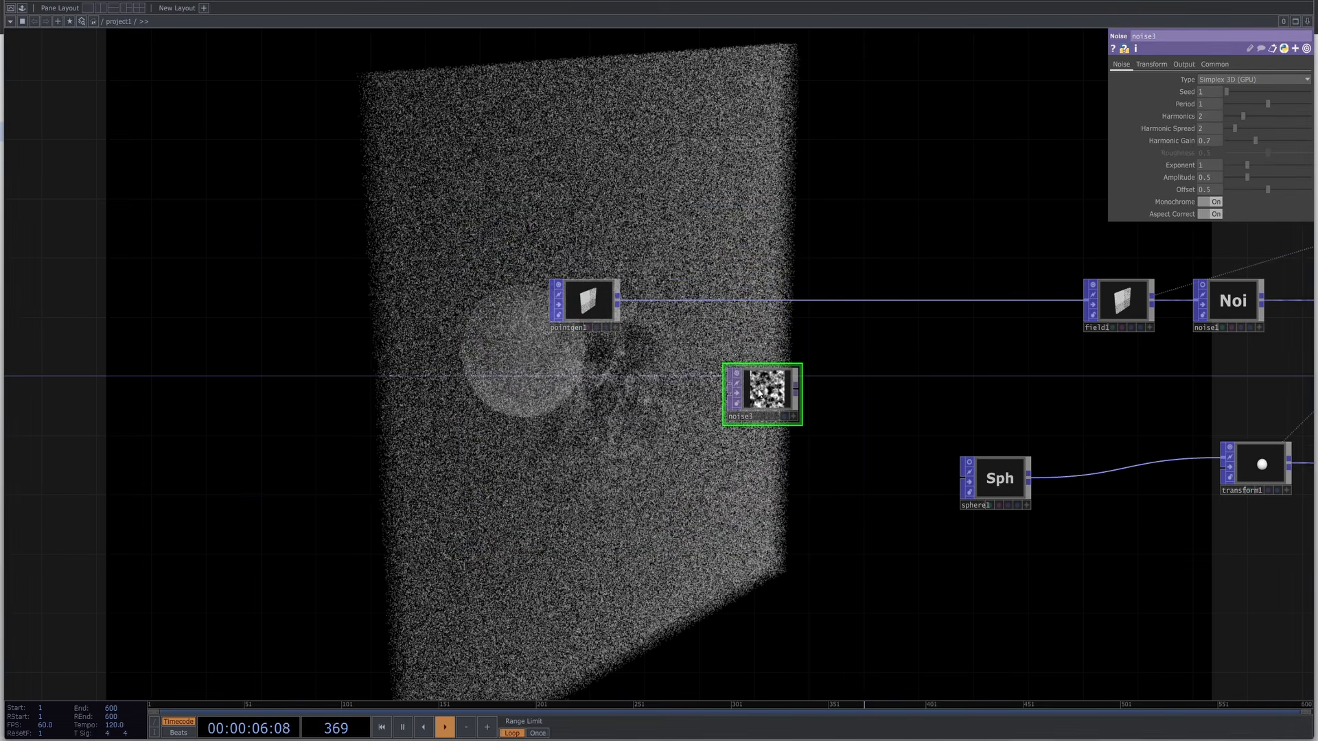
{"action": "scroll", "coordinate": [760, 393], "scroll_direction": "up", "scroll_amount": 2}
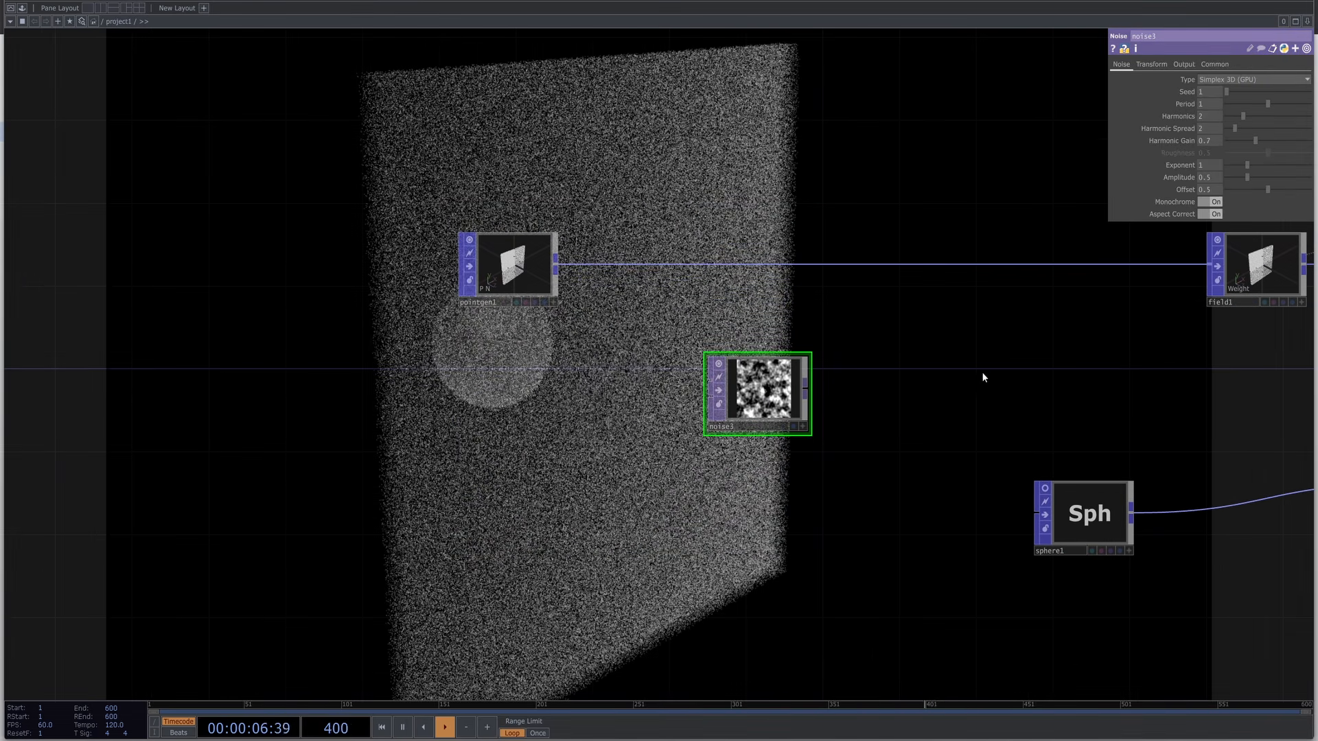
Insert a Lookup Texture POP into the link between pointgen1 and field1.
{"action": "right_click", "coordinate": [848, 260]}
{"action": "left_click", "coordinate": [863, 249]}
{"action": "type", "text": "loo"}
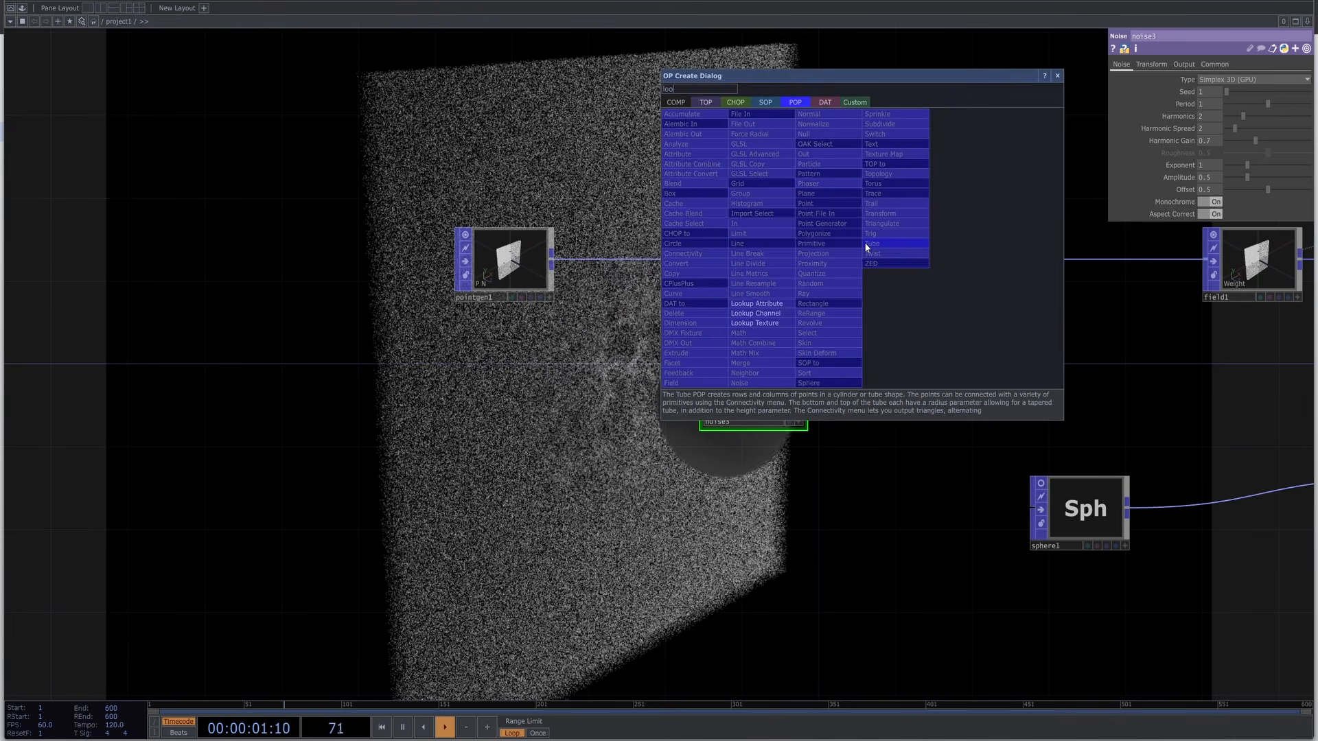
{"action": "left_click", "coordinate": [755, 324]}
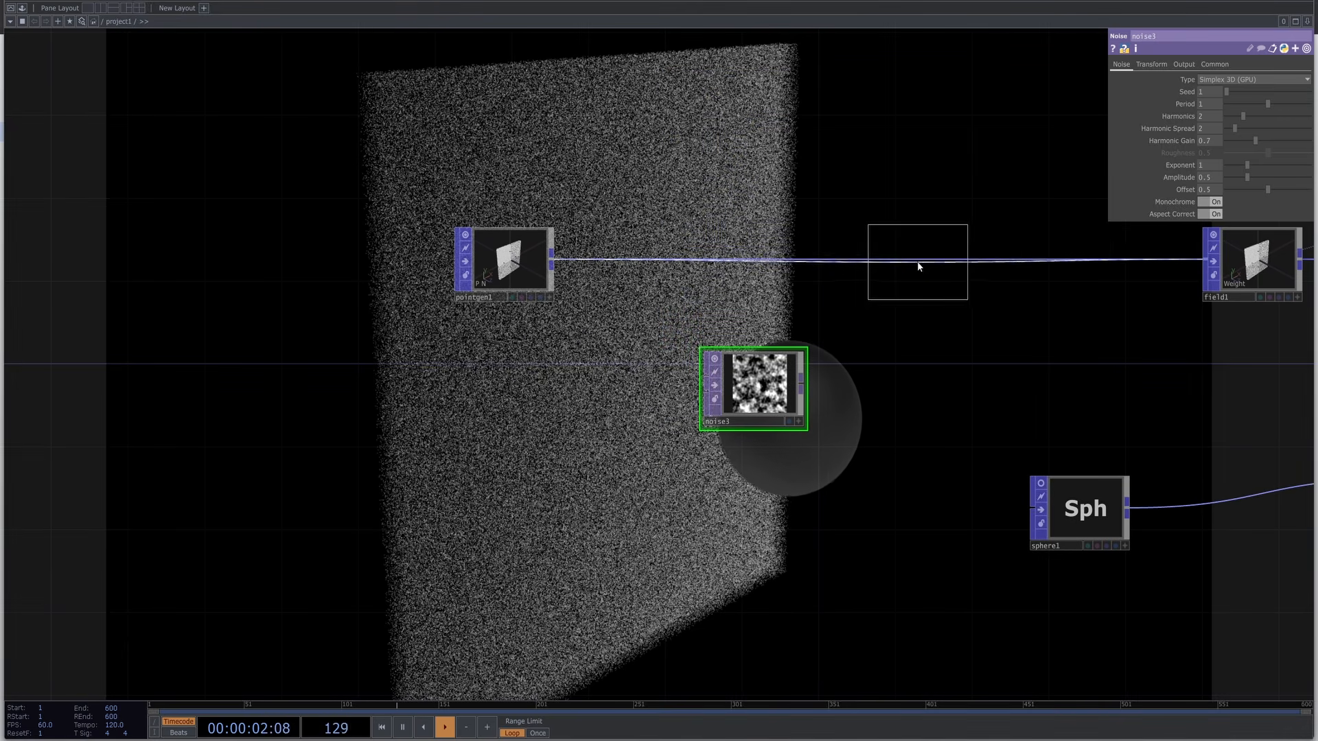
{"action": "left_click", "coordinate": [916, 262]}
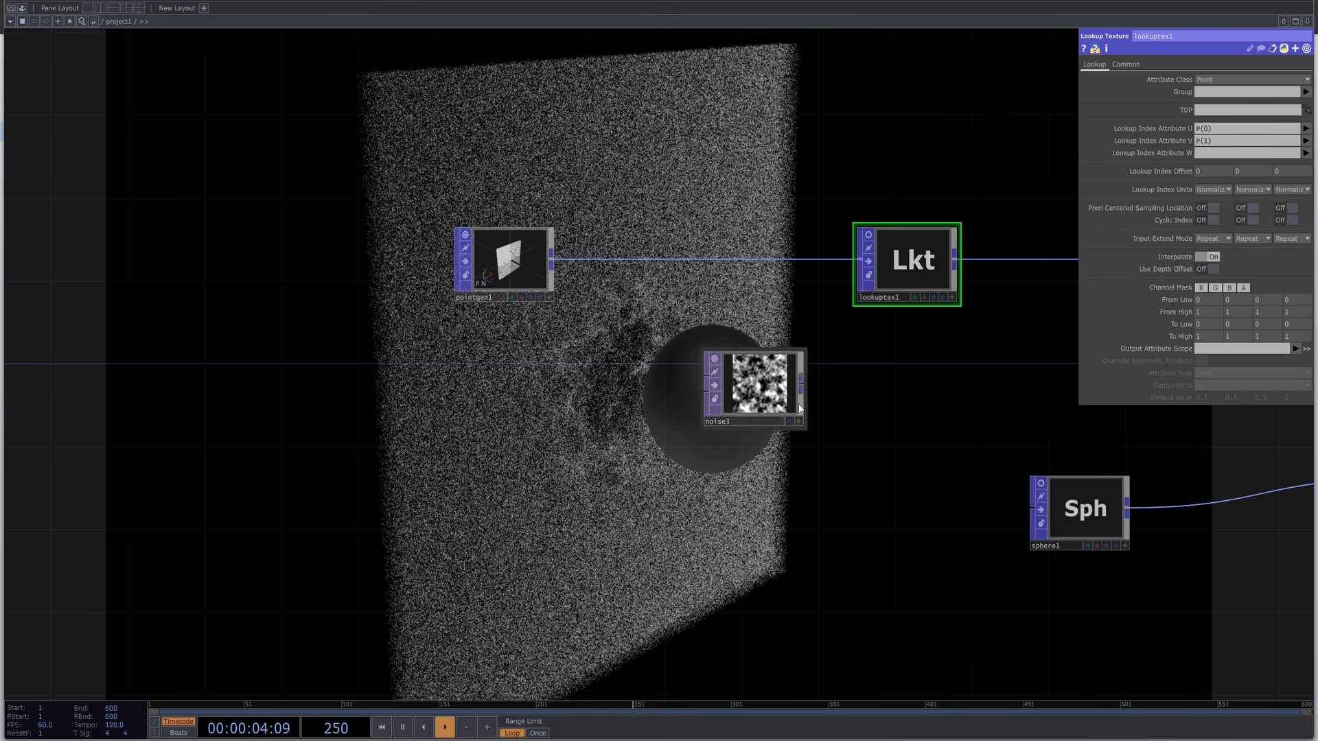
Assign noise3 as the TOP of lookuptex1 and set its Output Attribute Scope to Color.
{"action": "left_click_drag", "start_coordinate": [758, 386], "coordinate": [1243, 111]}
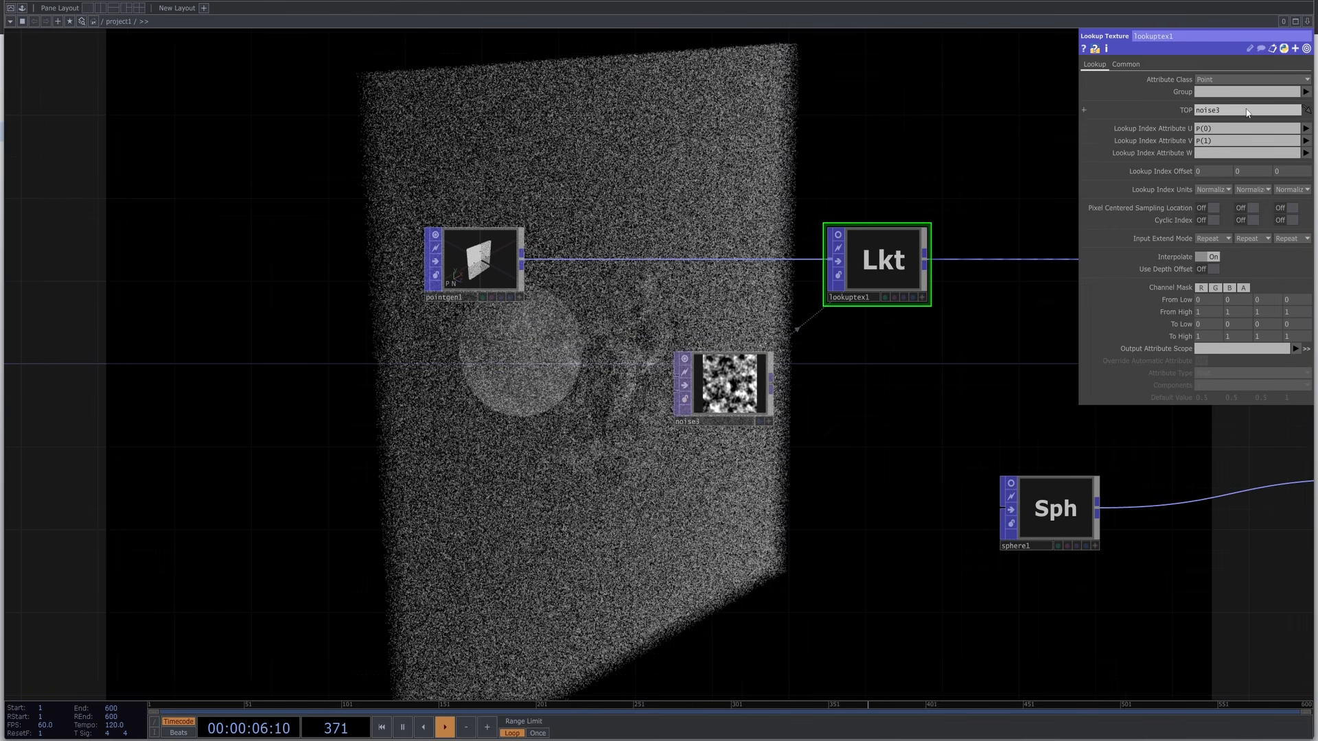
{"action": "scroll", "coordinate": [838, 353], "scroll_direction": "up", "scroll_amount": 3}
{"action": "left_click_drag", "start_coordinate": [953, 353], "coordinate": [823, 294]}
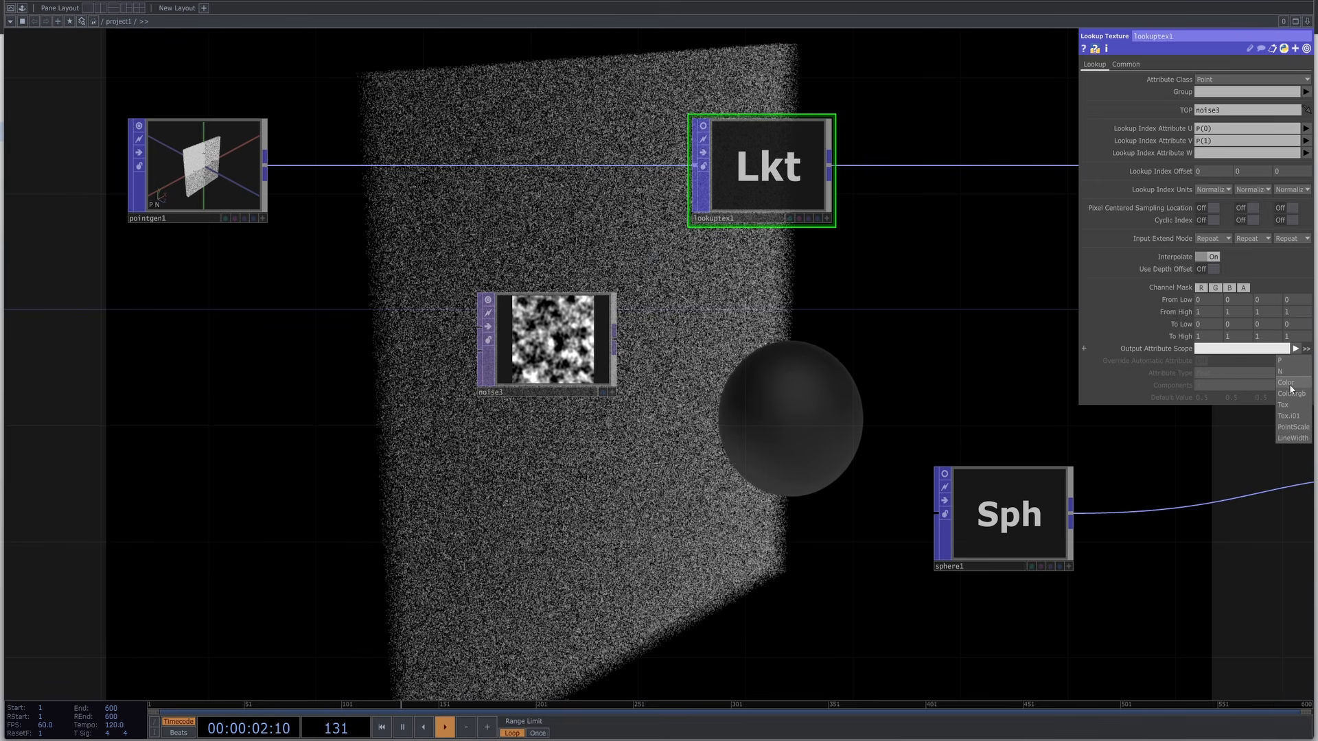
{"action": "left_click", "coordinate": [1290, 386]}
Set noise3's transform Scale to 1 in X and 0 in Y to stretch the noise into vertical stripes.
{"action": "left_click_drag", "start_coordinate": [817, 345], "coordinate": [900, 489]}
{"action": "left_click", "coordinate": [646, 487]}
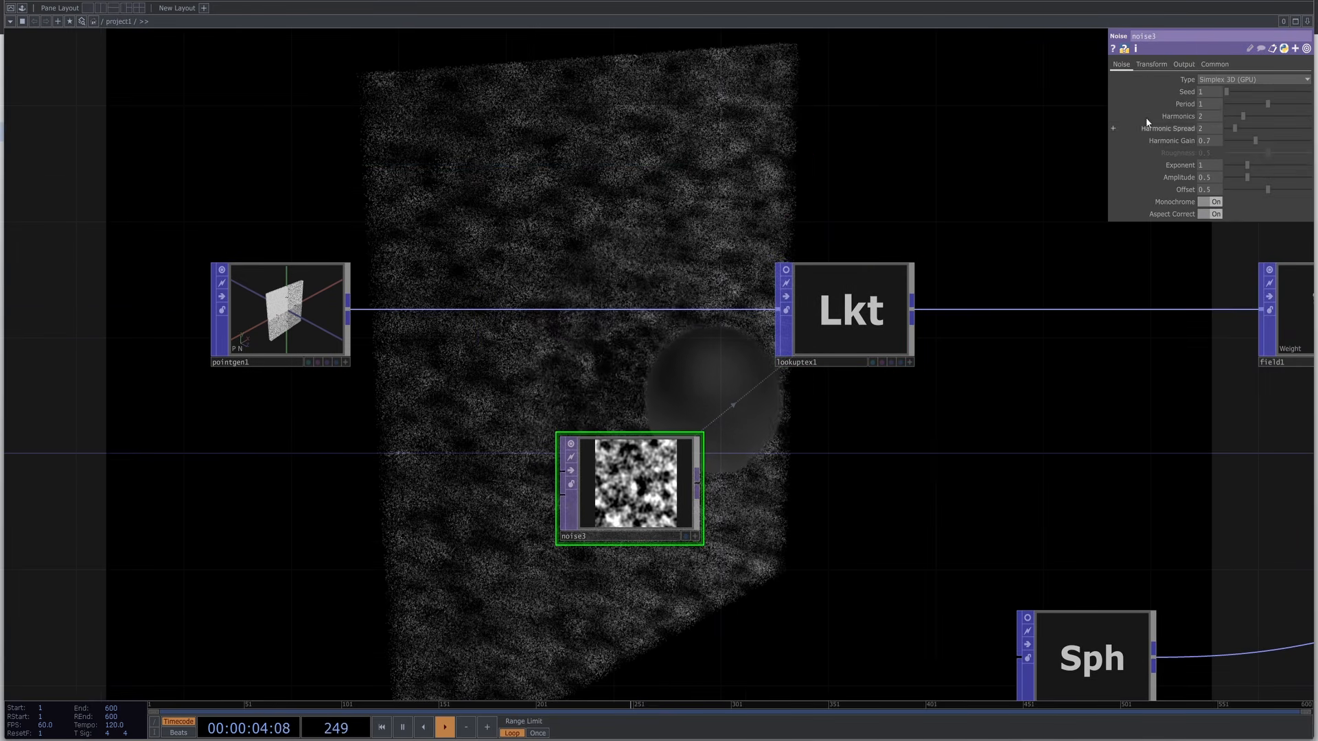
{"action": "left_click", "coordinate": [1151, 64]}
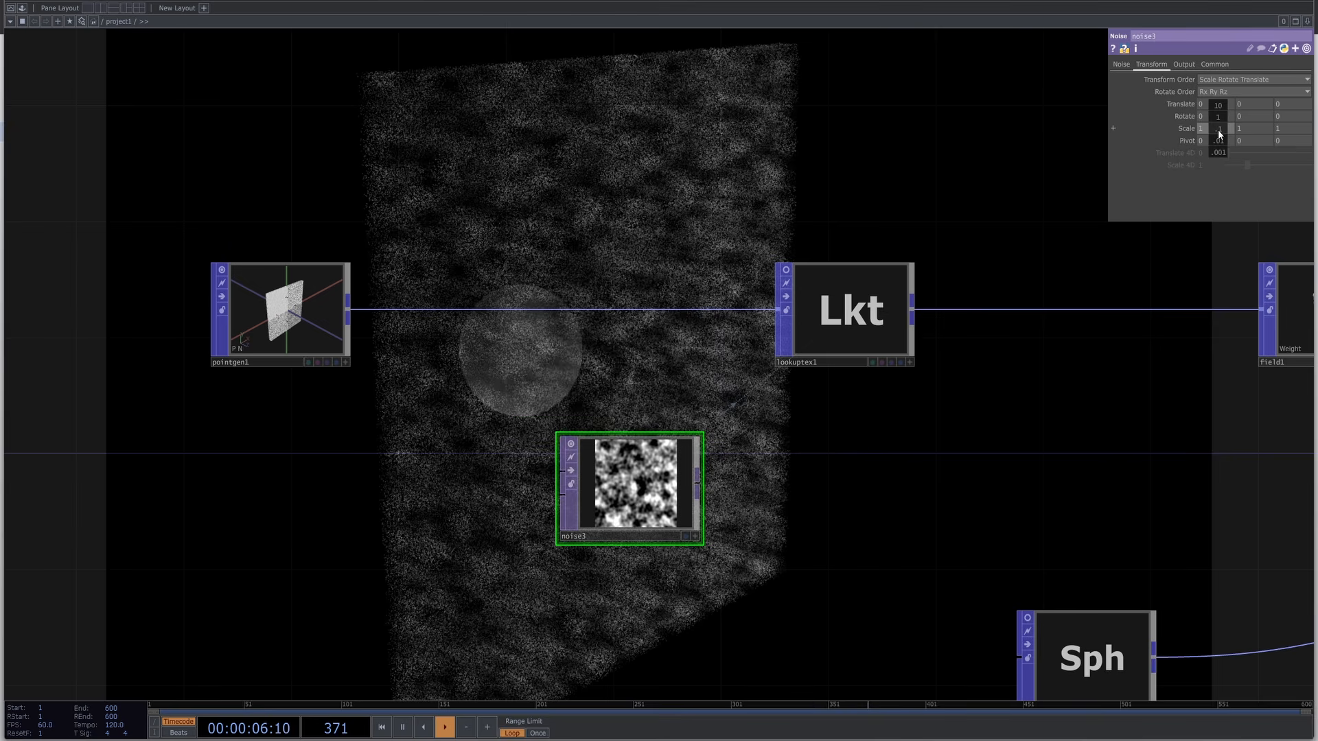
{"action": "middle_click_drag", "start_coordinate": [1229, 129], "coordinate": [1260, 114]}
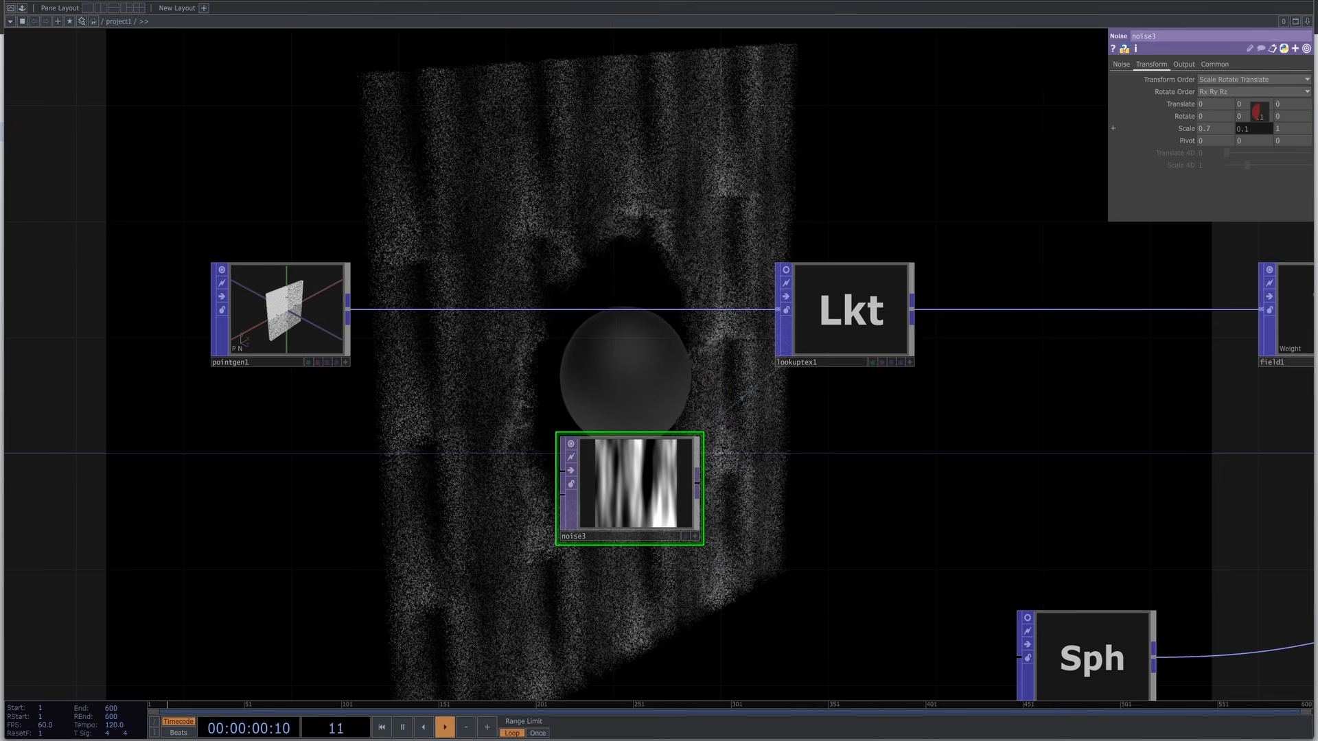
{"action": "type", "text": "0"}
{"action": "key", "text": "Return"}
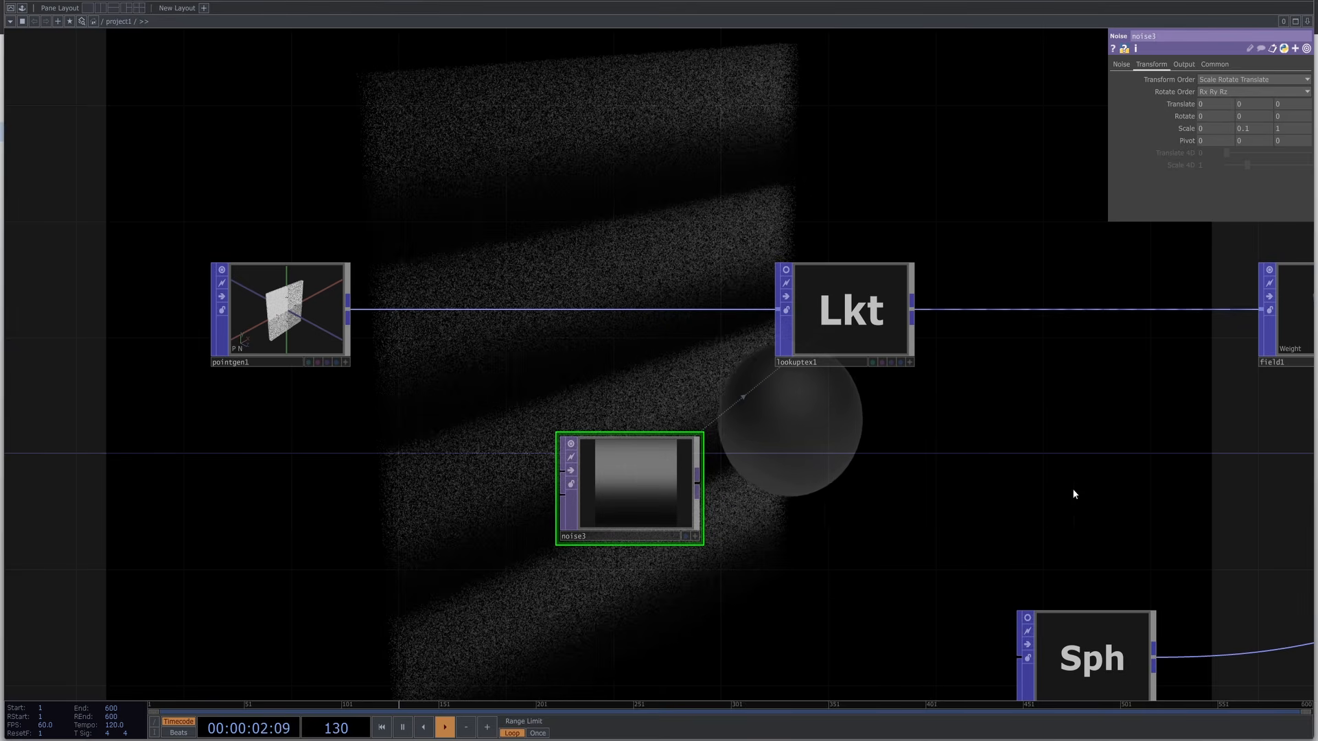
{"action": "key", "text": "Tab"}
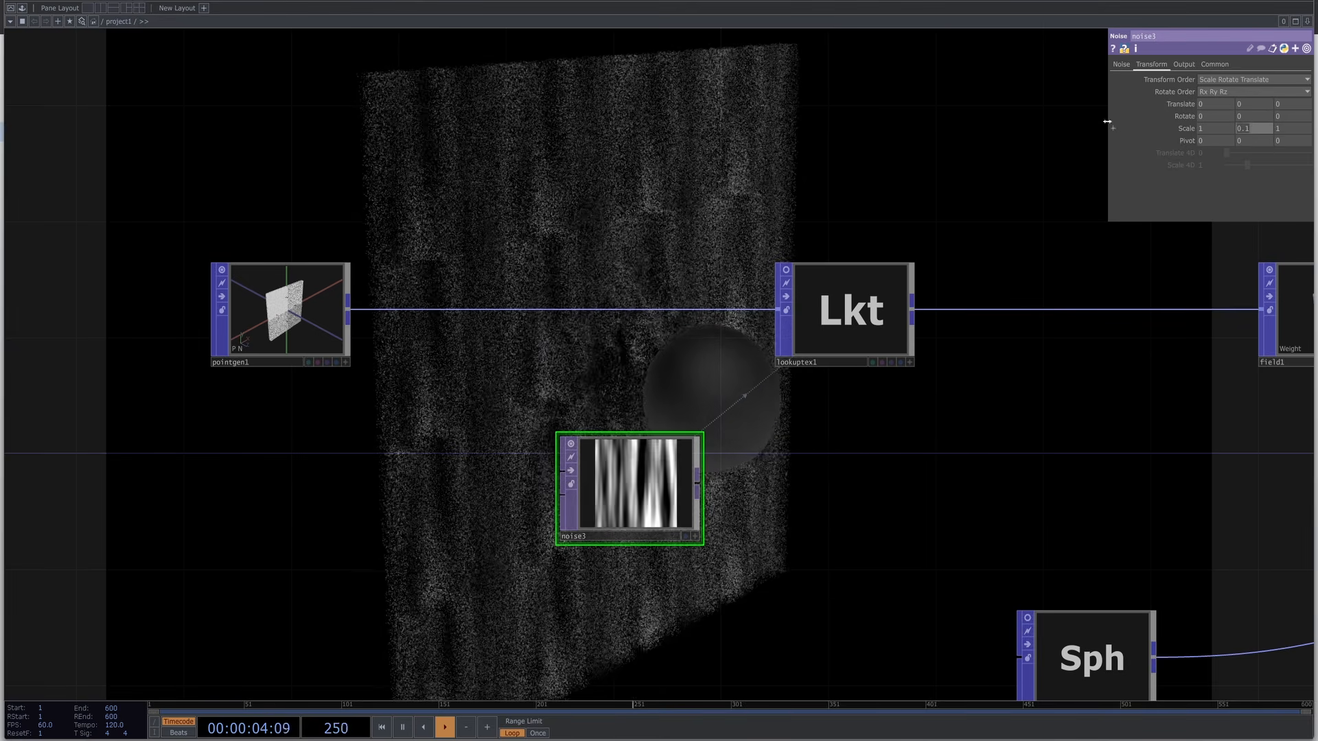
{"action": "type", "text": "0"}
{"action": "key", "text": "Return"}
Set the Period of noise3 to 0.78.
{"action": "left_click_drag", "start_coordinate": [1085, 502], "coordinate": [997, 383]}
{"action": "left_click_drag", "start_coordinate": [762, 378], "coordinate": [781, 233]}
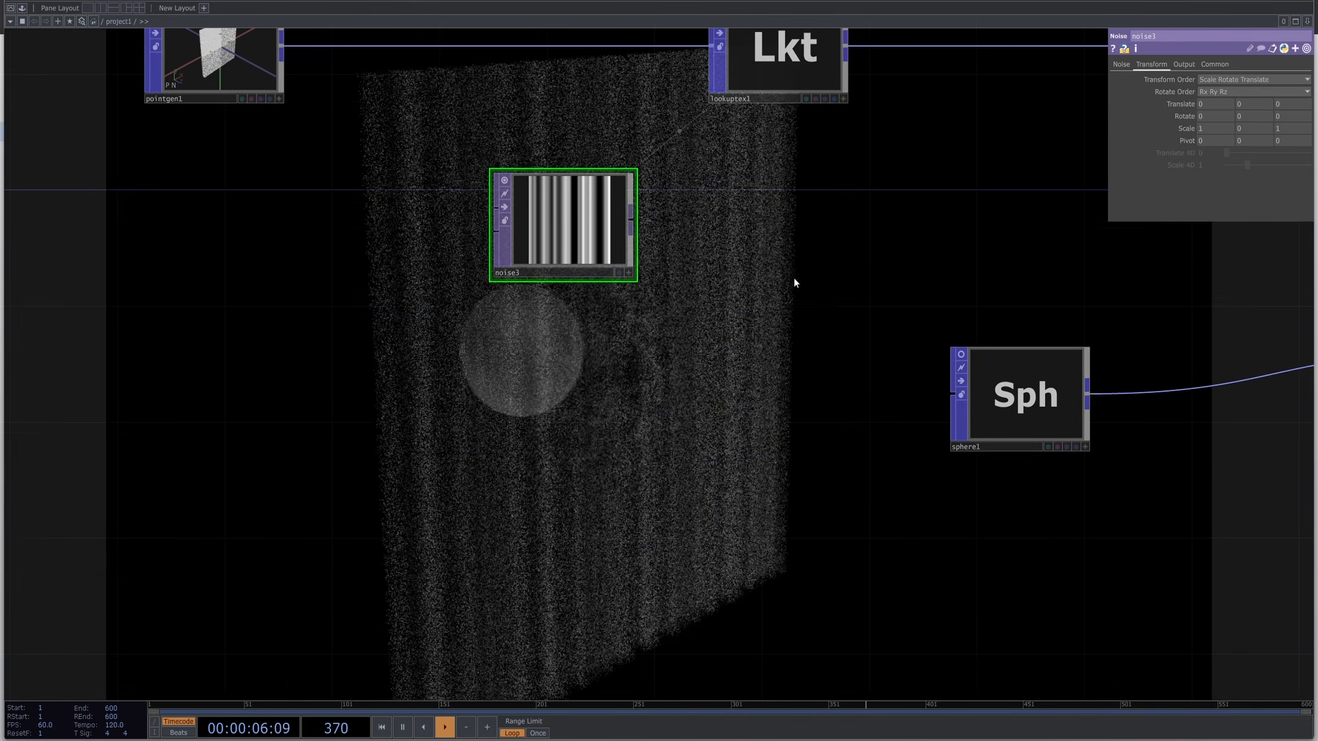
{"action": "scroll", "coordinate": [760, 303], "scroll_direction": "up", "scroll_amount": 3}
{"action": "left_click_drag", "start_coordinate": [708, 438], "coordinate": [619, 502]}
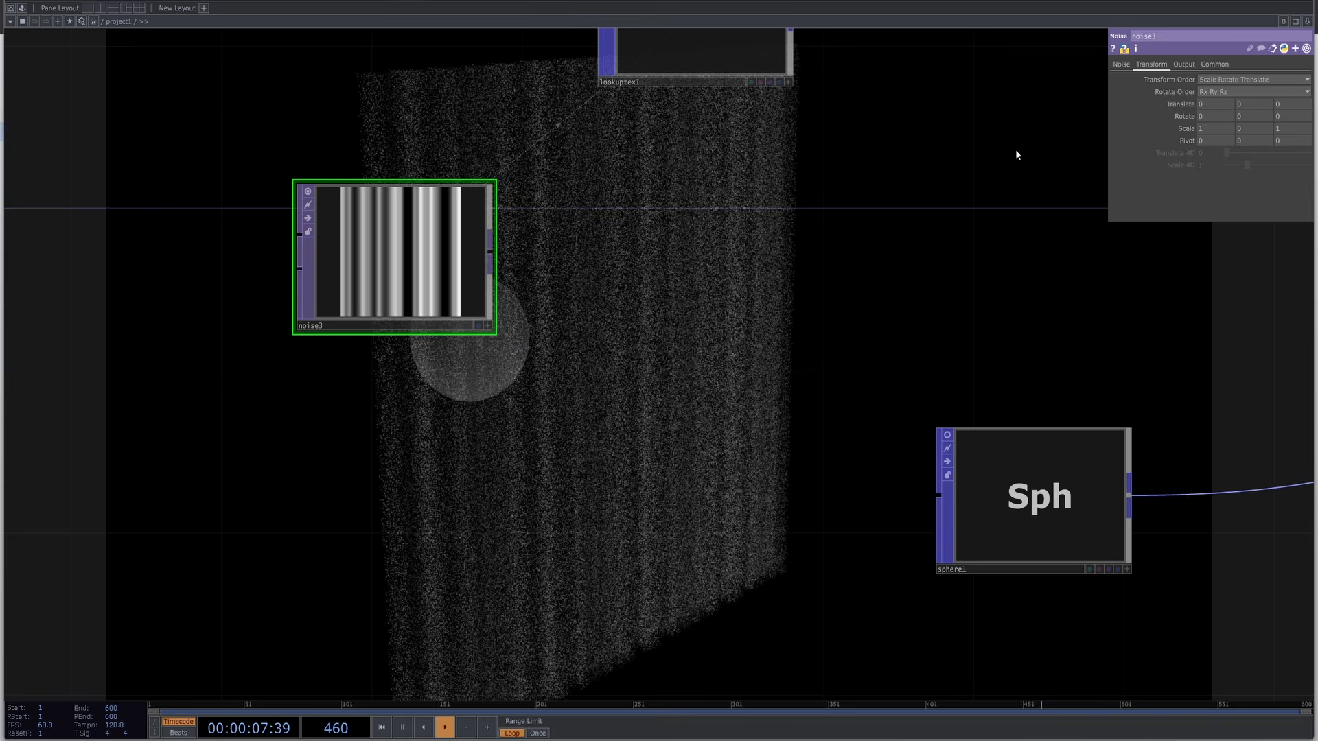
{"action": "left_click", "coordinate": [1121, 65]}
{"action": "mouse_move", "coordinate": [1249, 103]}
{"action": "left_mouse_down"}
{"action": "mouse_move", "coordinate": [1234, 101]}
{"action": "mouse_move", "coordinate": [1259, 109]}
{"action": "left_mouse_up"}
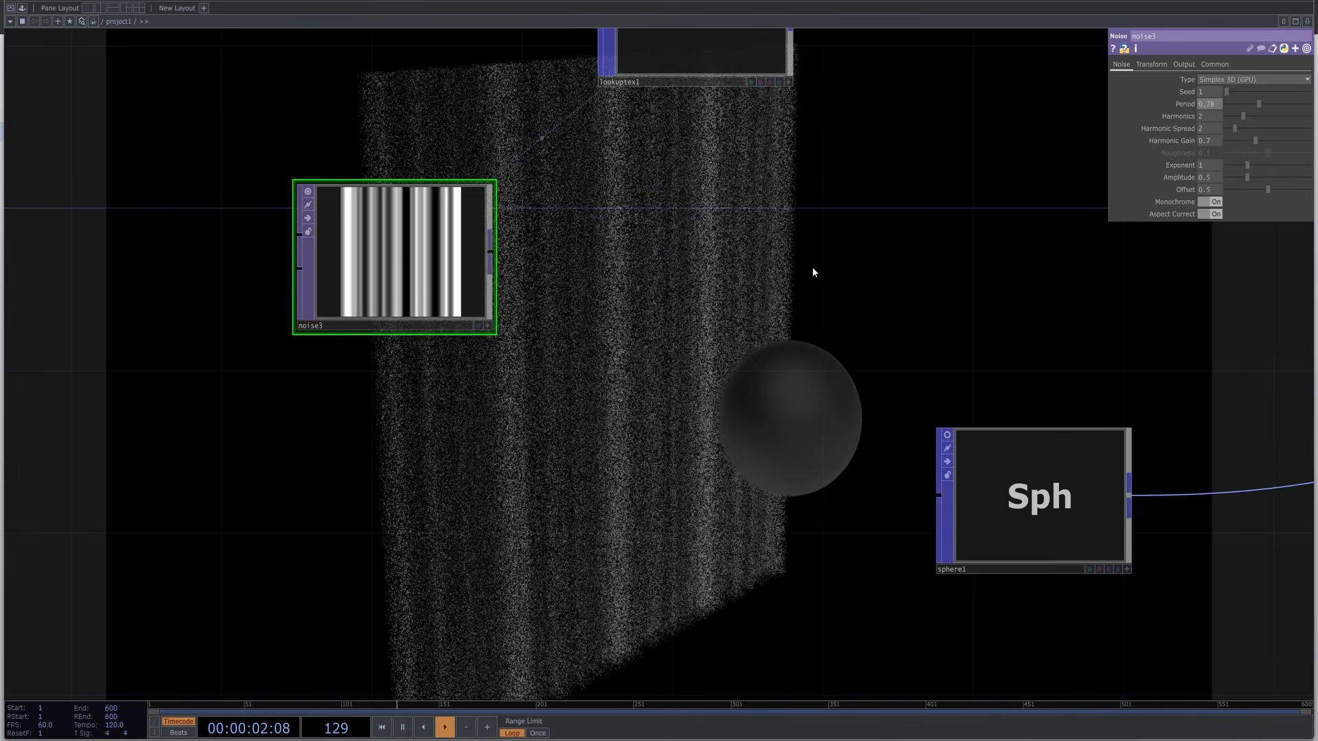
Set the first Lookup Index Offset of lookuptex1 to 0.5 and enter an offset for the second component.
{"action": "left_click_drag", "start_coordinate": [750, 429], "coordinate": [762, 574]}
{"action": "scroll", "coordinate": [762, 574], "scroll_direction": "down", "scroll_amount": 3}
{"action": "left_click", "coordinate": [763, 308]}
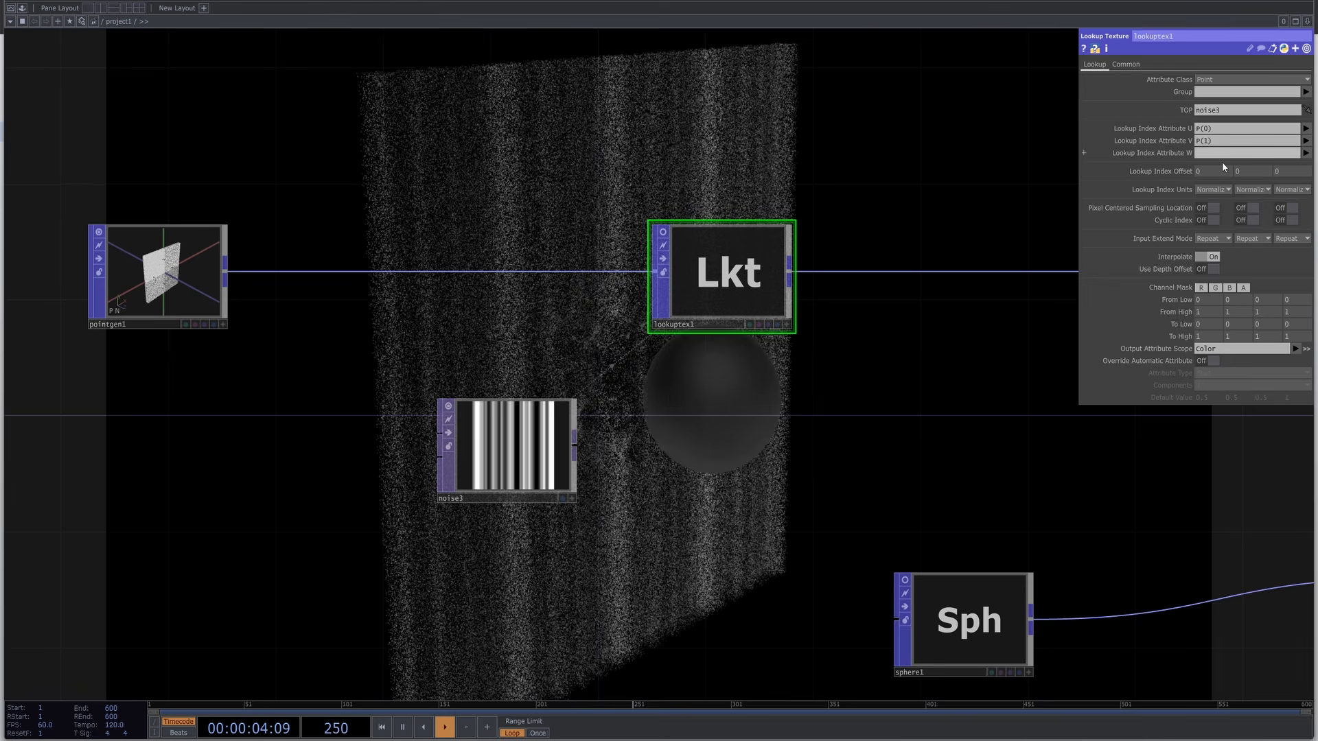
{"action": "type", "text": "0.5"}
{"action": "key", "text": "Tab"}
{"action": "type", "text": "0."}
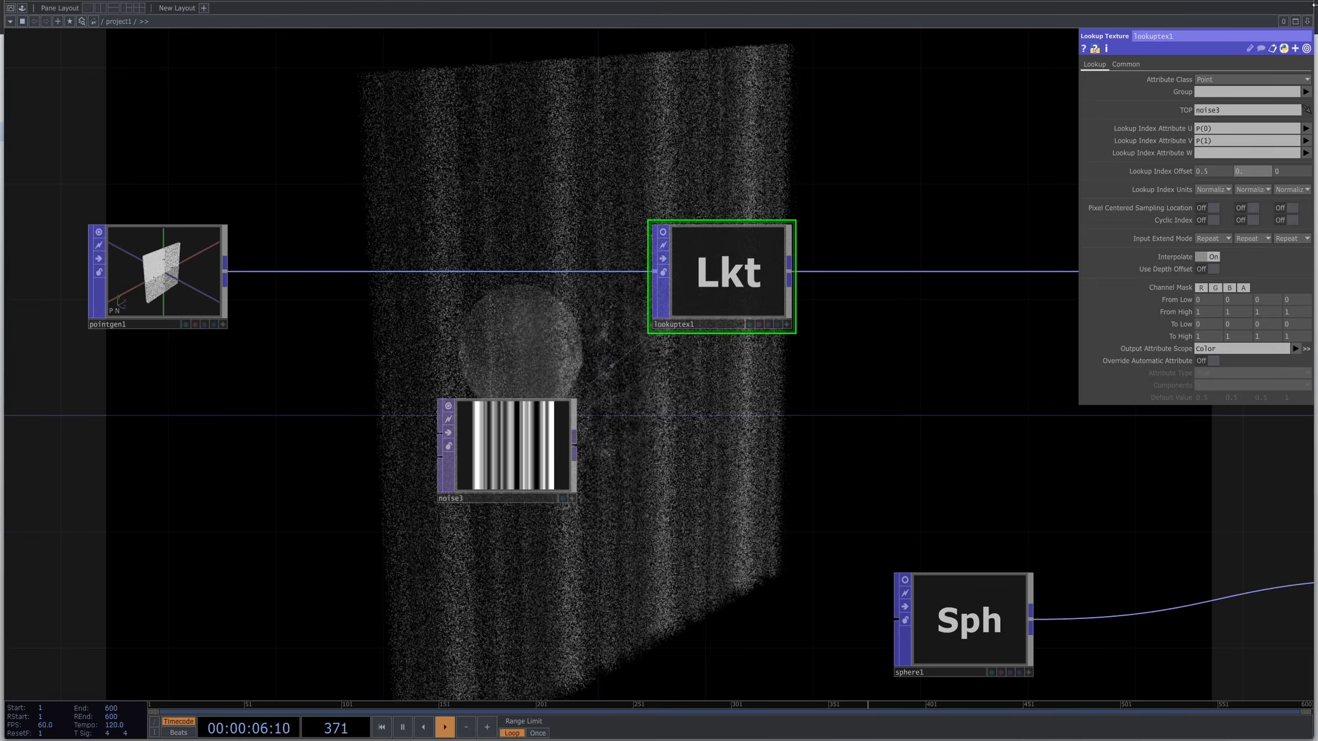
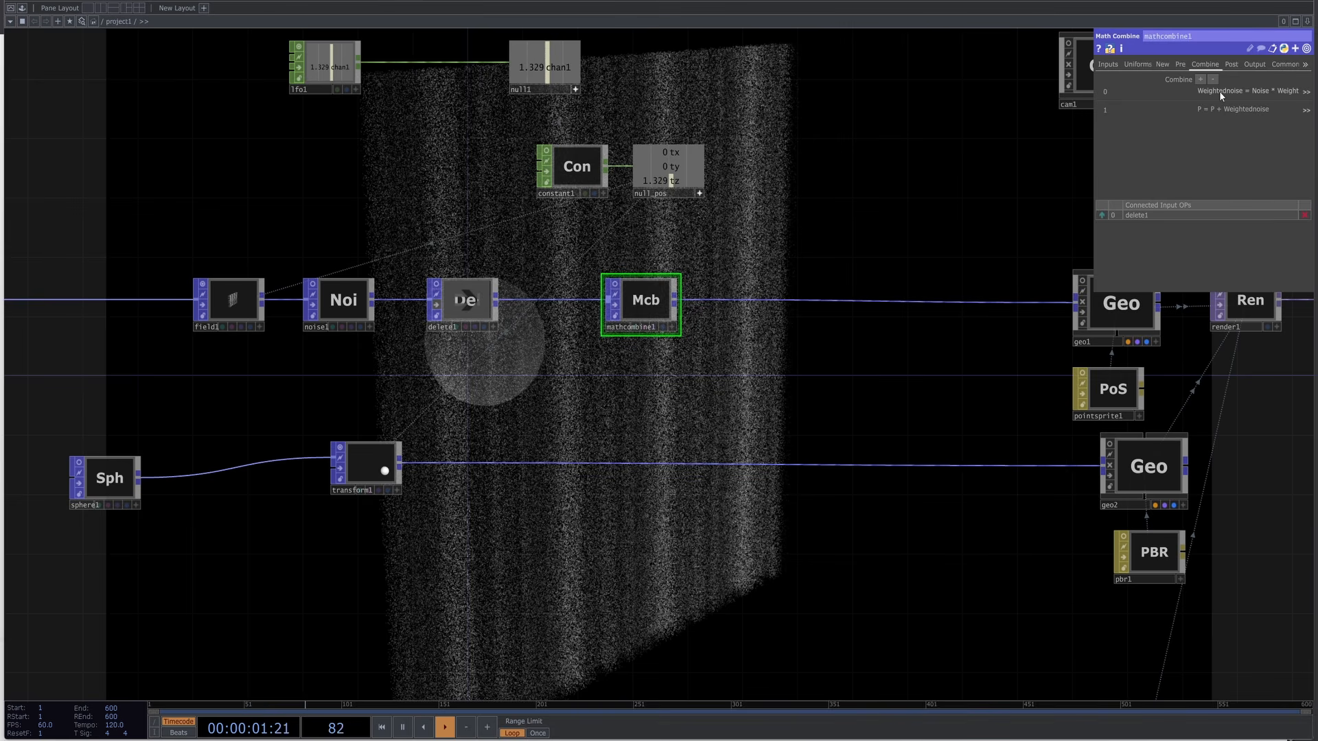
Add a combine block to mathcombine1 using A - B, with Scope A 1, Scope B Weight and Result Scope ColorWeight.
{"action": "left_click", "coordinate": [1202, 79]}
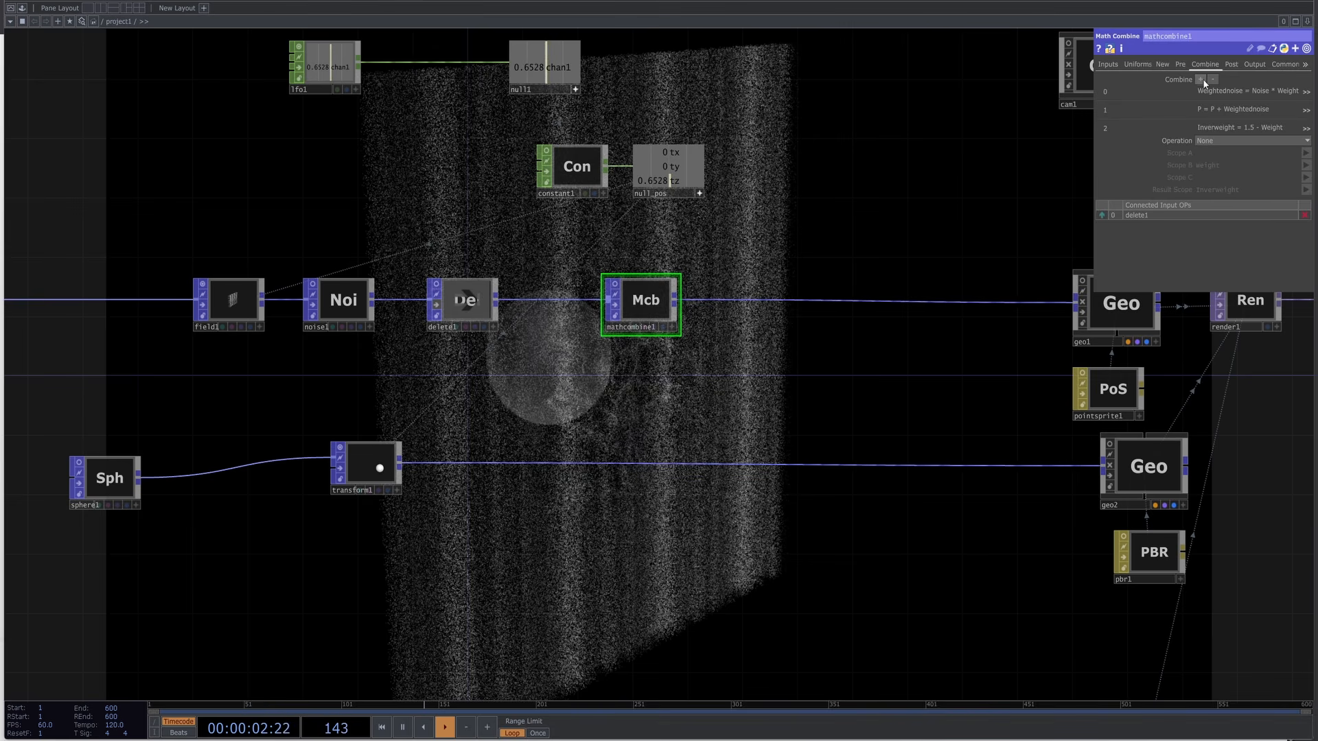
{"action": "left_click", "coordinate": [1227, 140]}
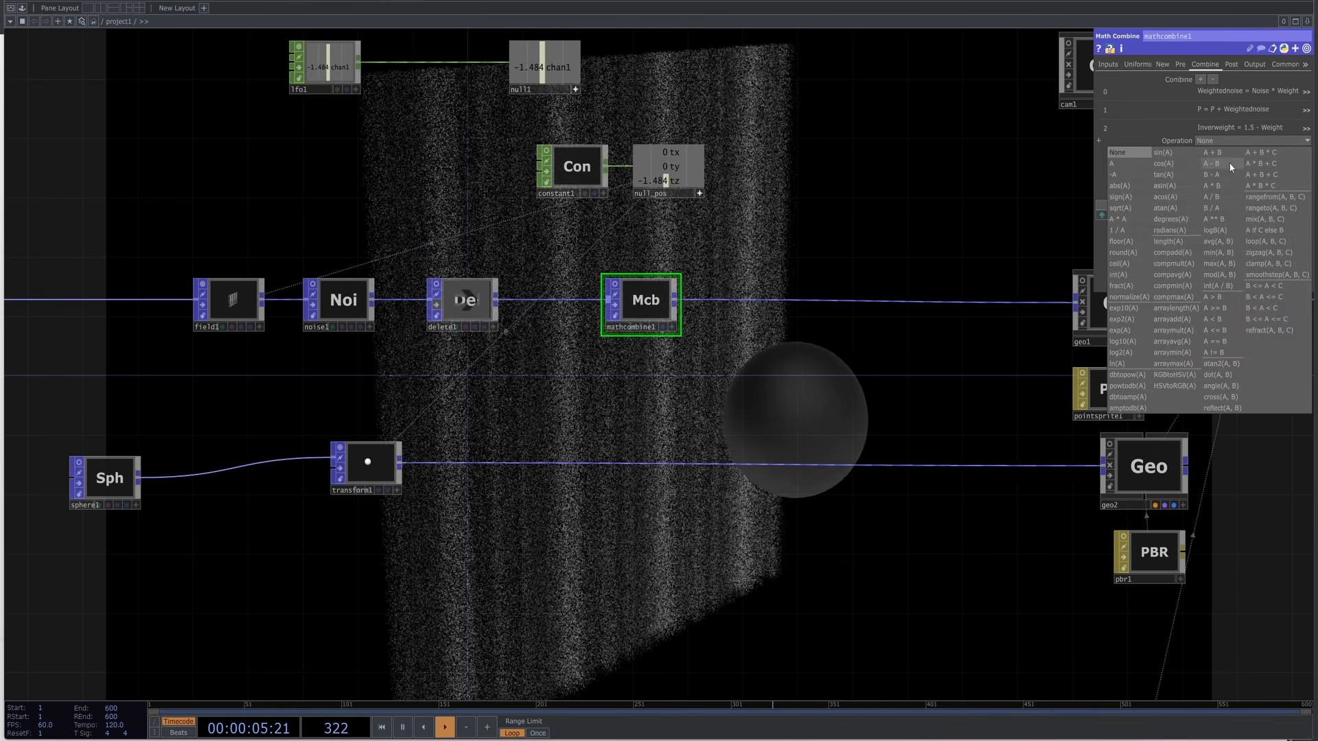
{"action": "left_click", "coordinate": [1219, 166]}
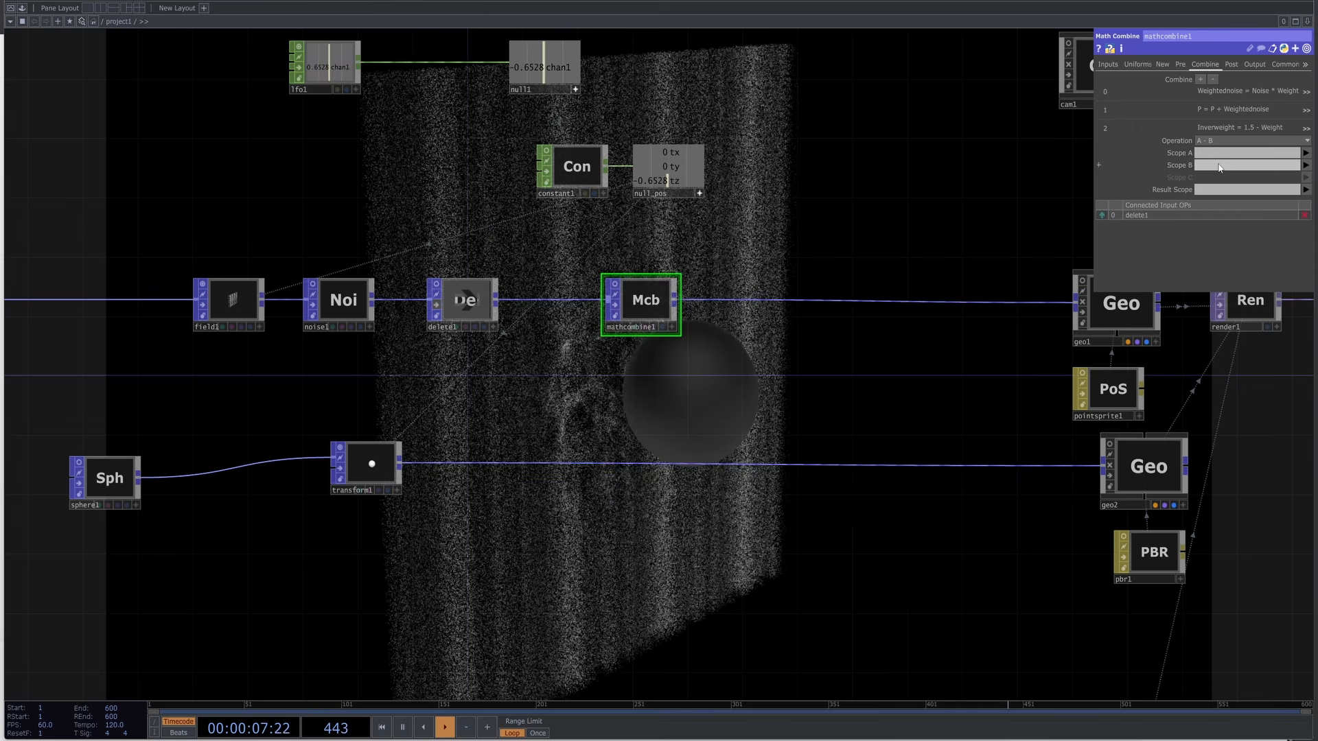
{"action": "left_click", "coordinate": [1306, 166]}
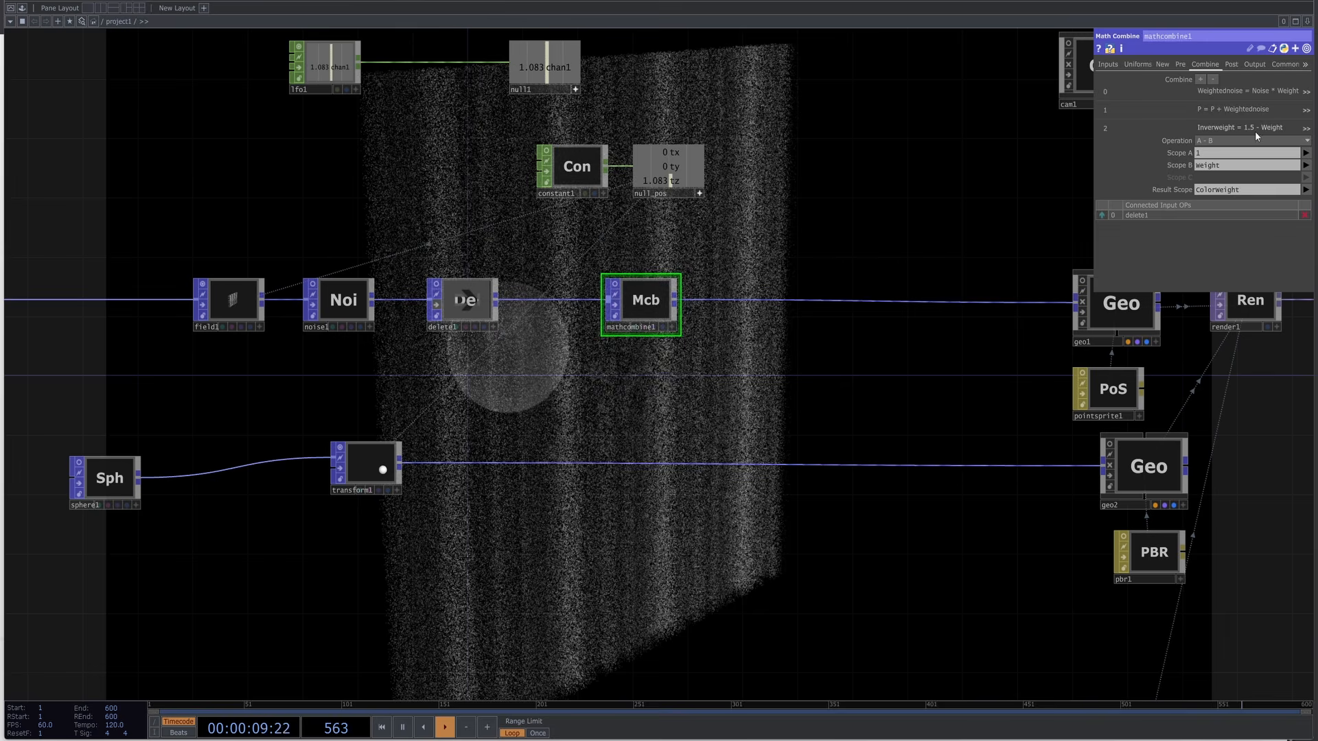
Add another combine block to mathcombine1 using A * B, multiplying Color by ColorWeight with Result Scope Color.
{"action": "left_click", "coordinate": [1202, 79]}
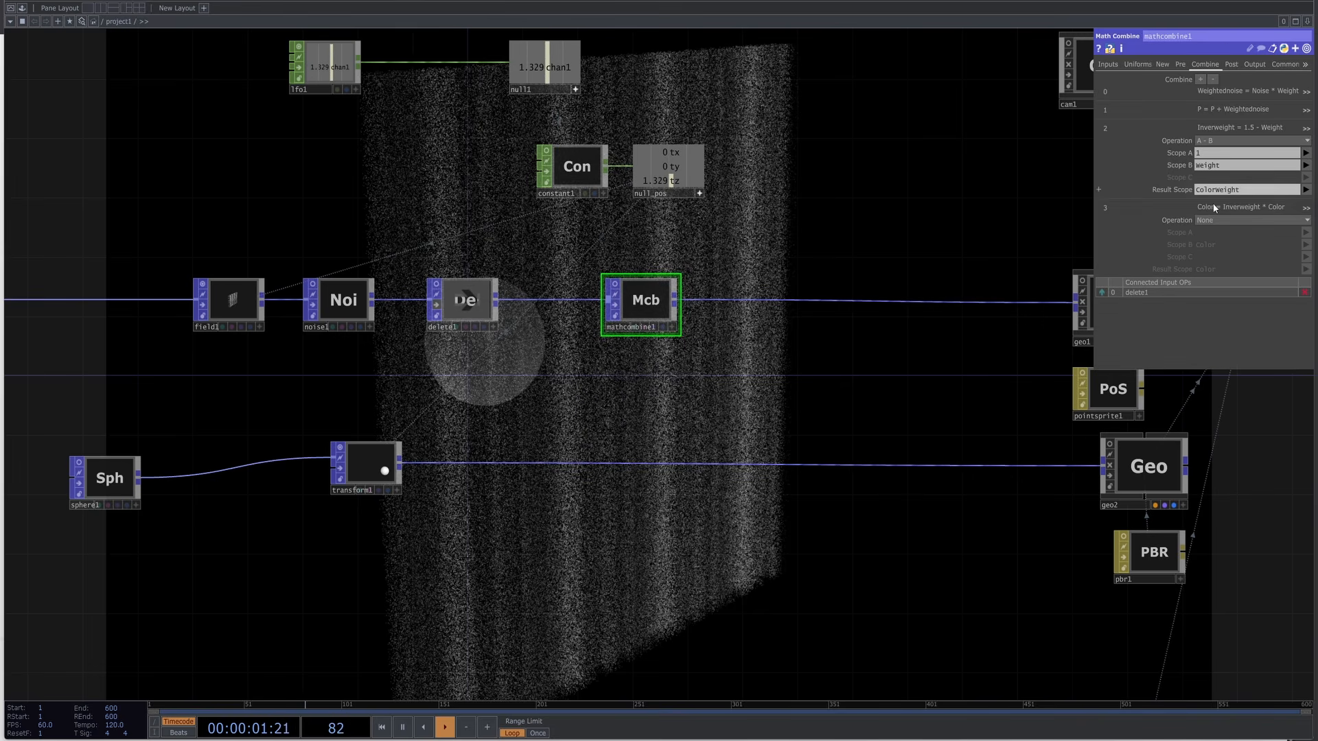
{"action": "left_click", "coordinate": [1227, 221]}
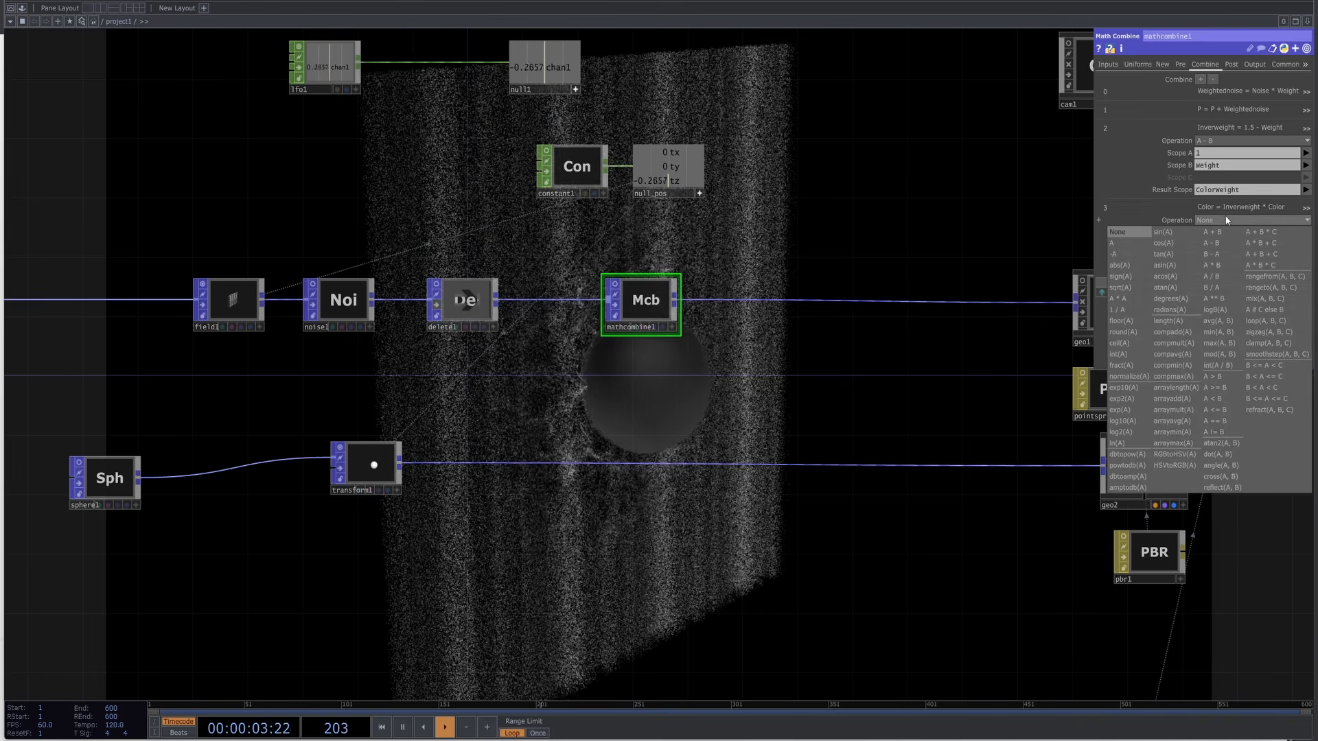
{"action": "left_click", "coordinate": [1212, 265]}
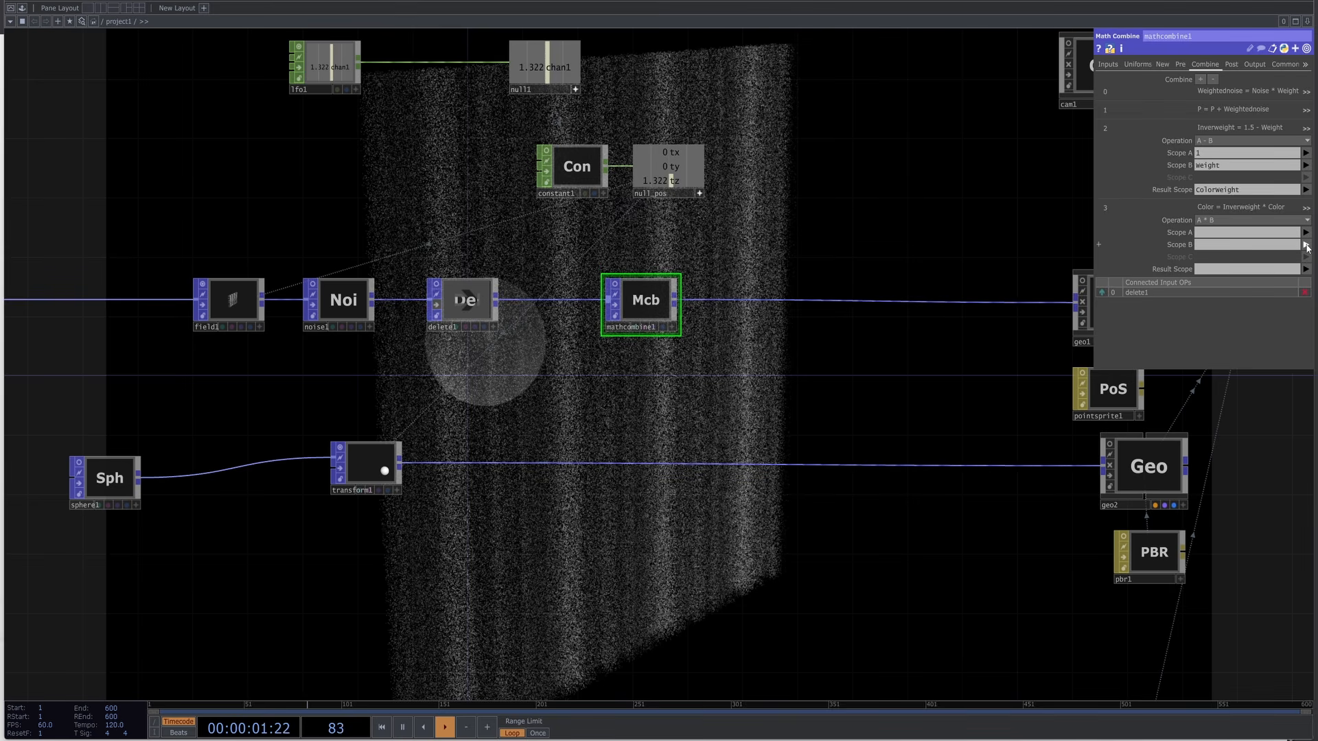
{"action": "left_click", "coordinate": [1309, 346]}
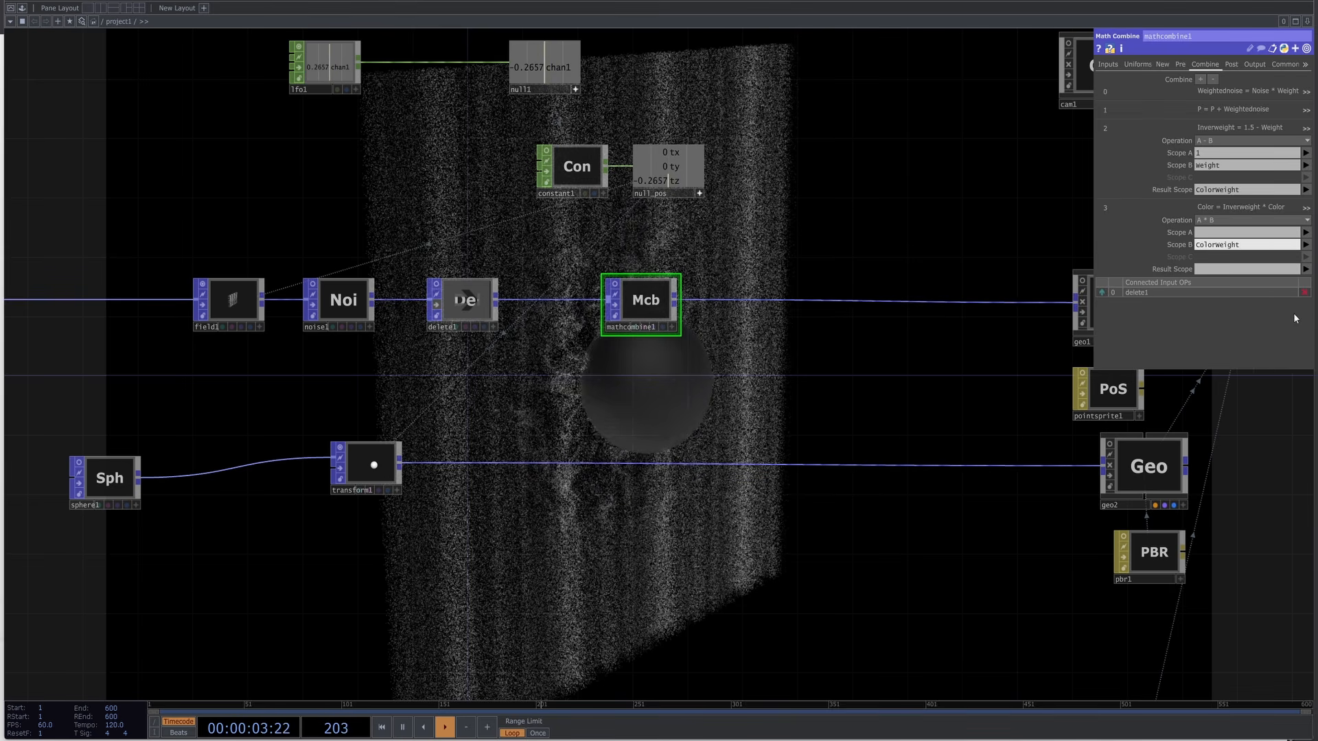
{"action": "left_click", "coordinate": [1305, 232]}
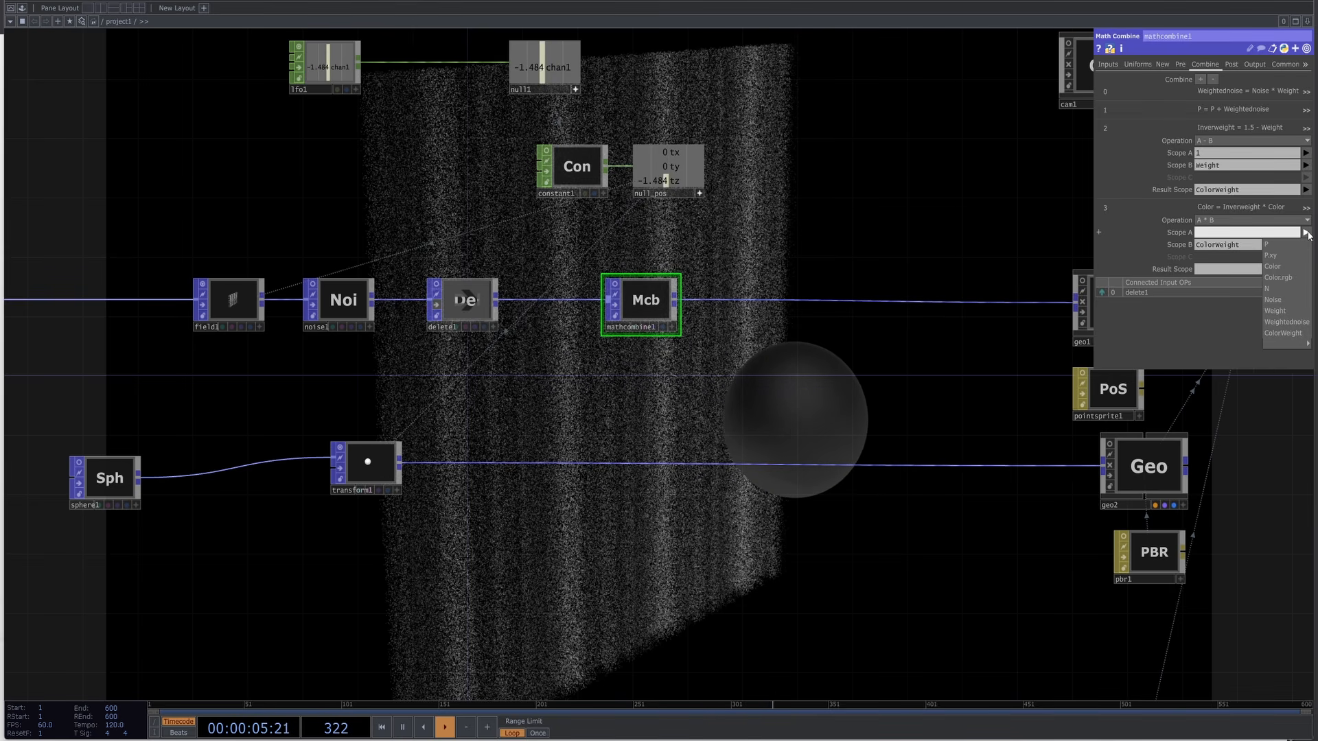
{"action": "left_click", "coordinate": [1278, 267]}
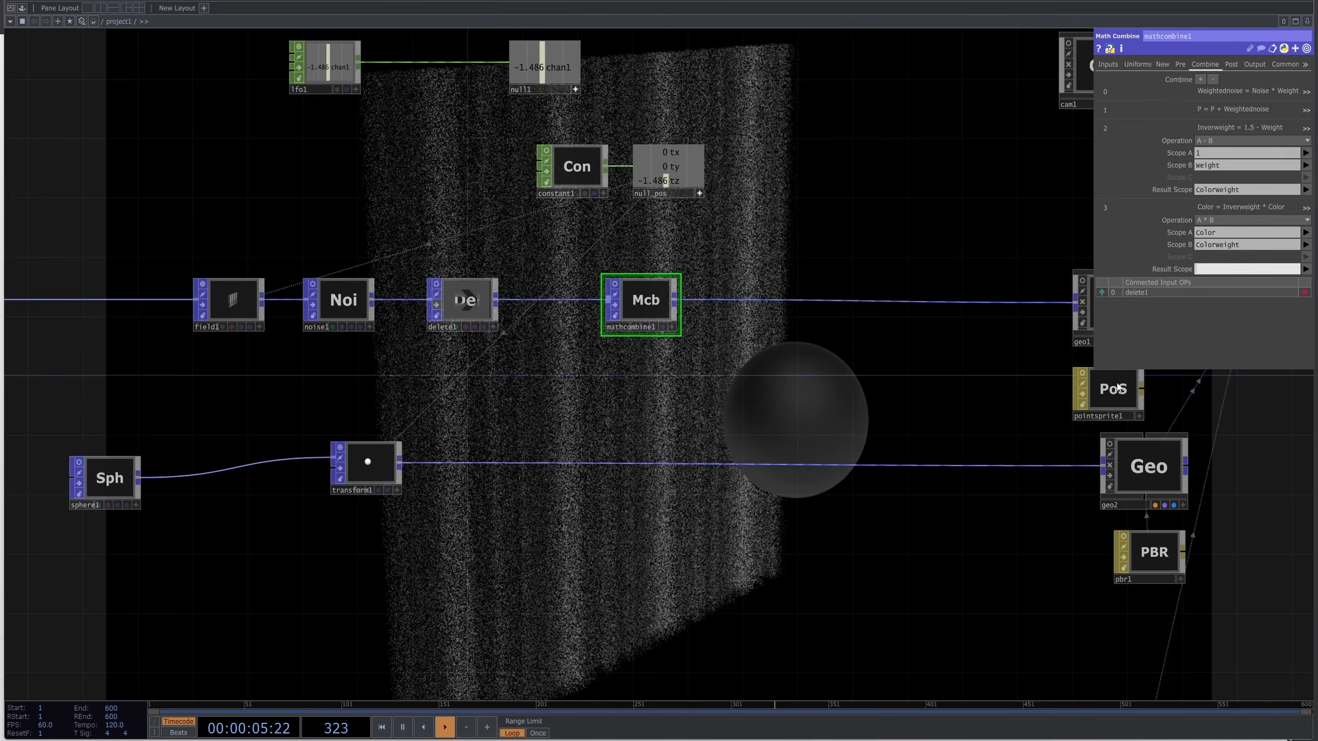
{"action": "type", "text": "lor"}
{"action": "key", "text": "Return"}
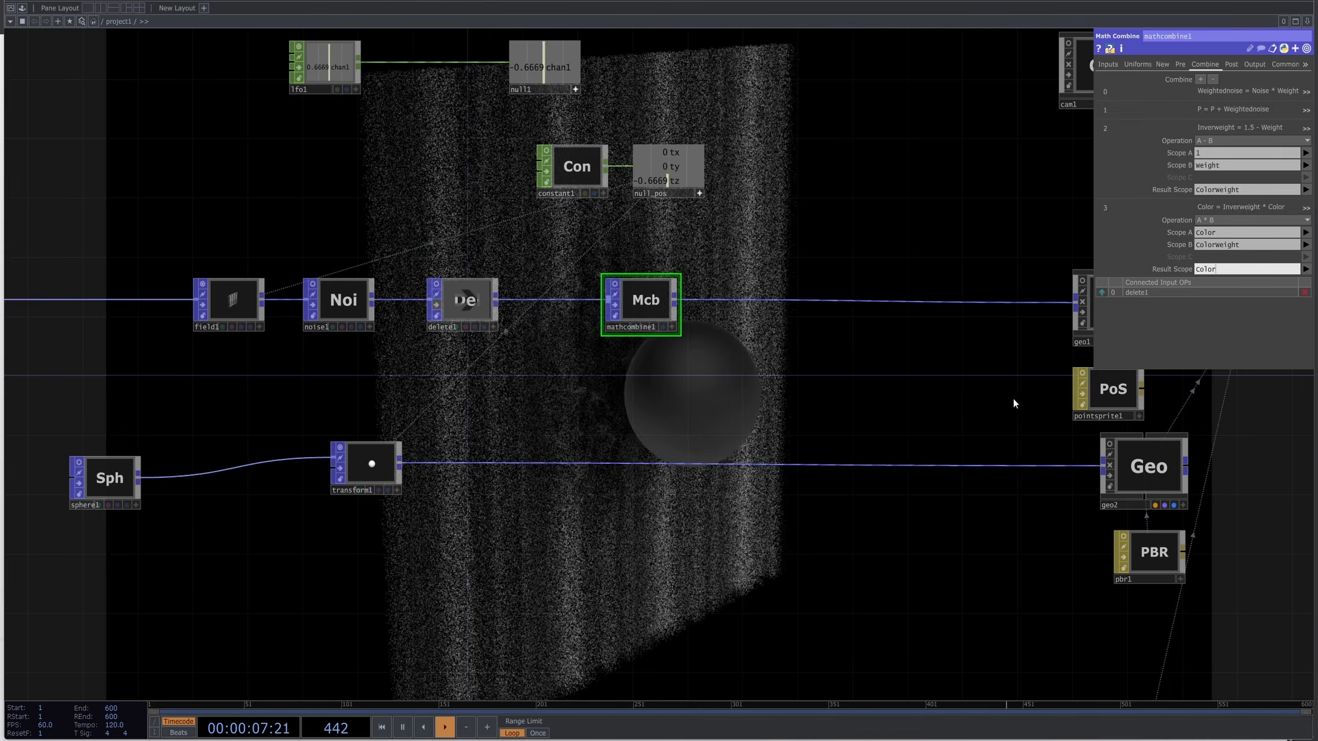
Change Scope A of the A - B combine block in mathcombine1 to 1.5.
{"action": "left_click_drag", "start_coordinate": [861, 450], "coordinate": [759, 196]}
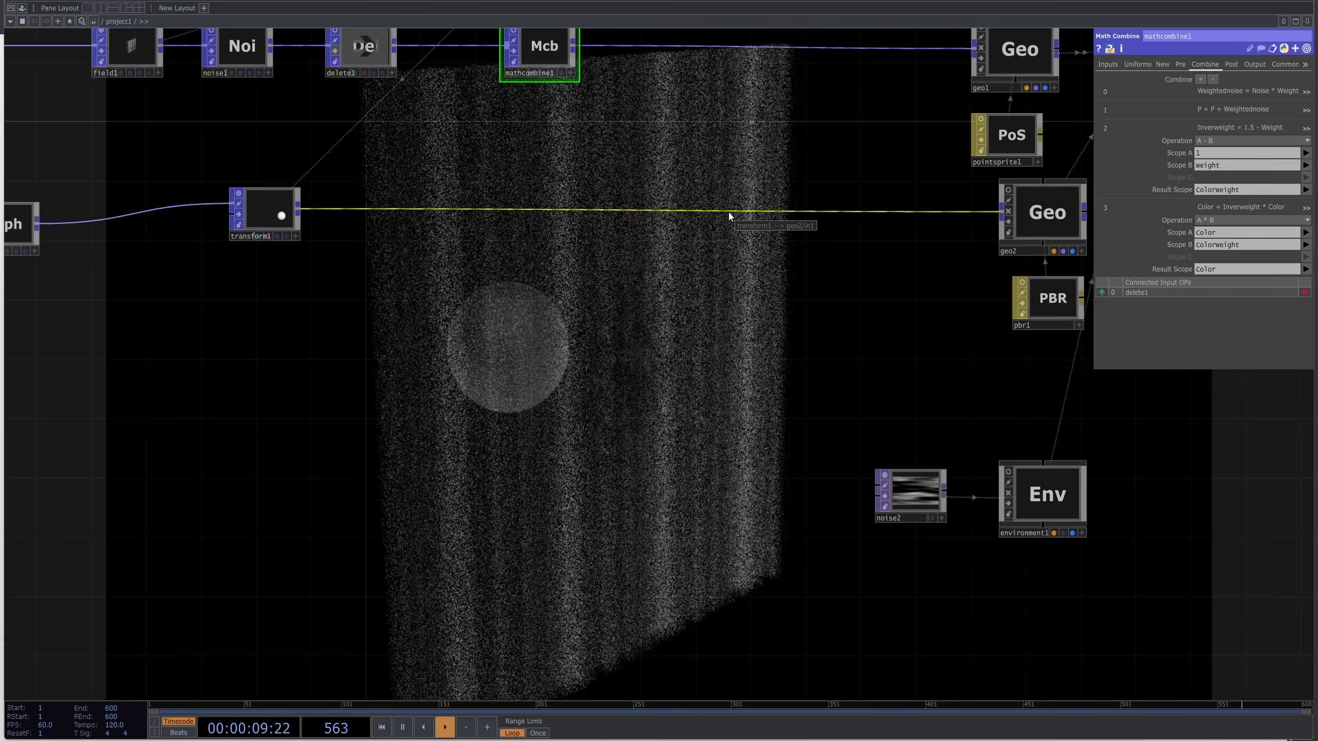
{"action": "left_click_drag", "start_coordinate": [642, 171], "coordinate": [693, 256]}
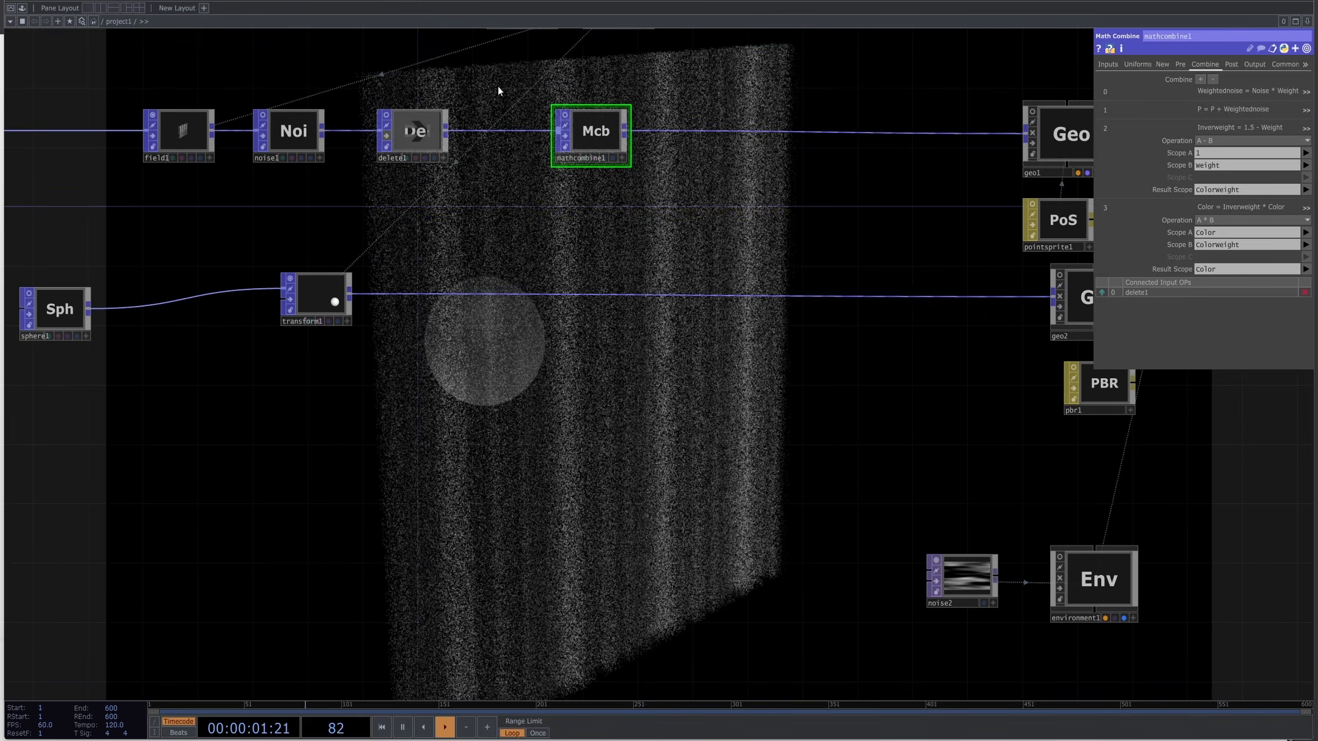
{"action": "left_click_drag", "start_coordinate": [590, 219], "coordinate": [522, 298]}
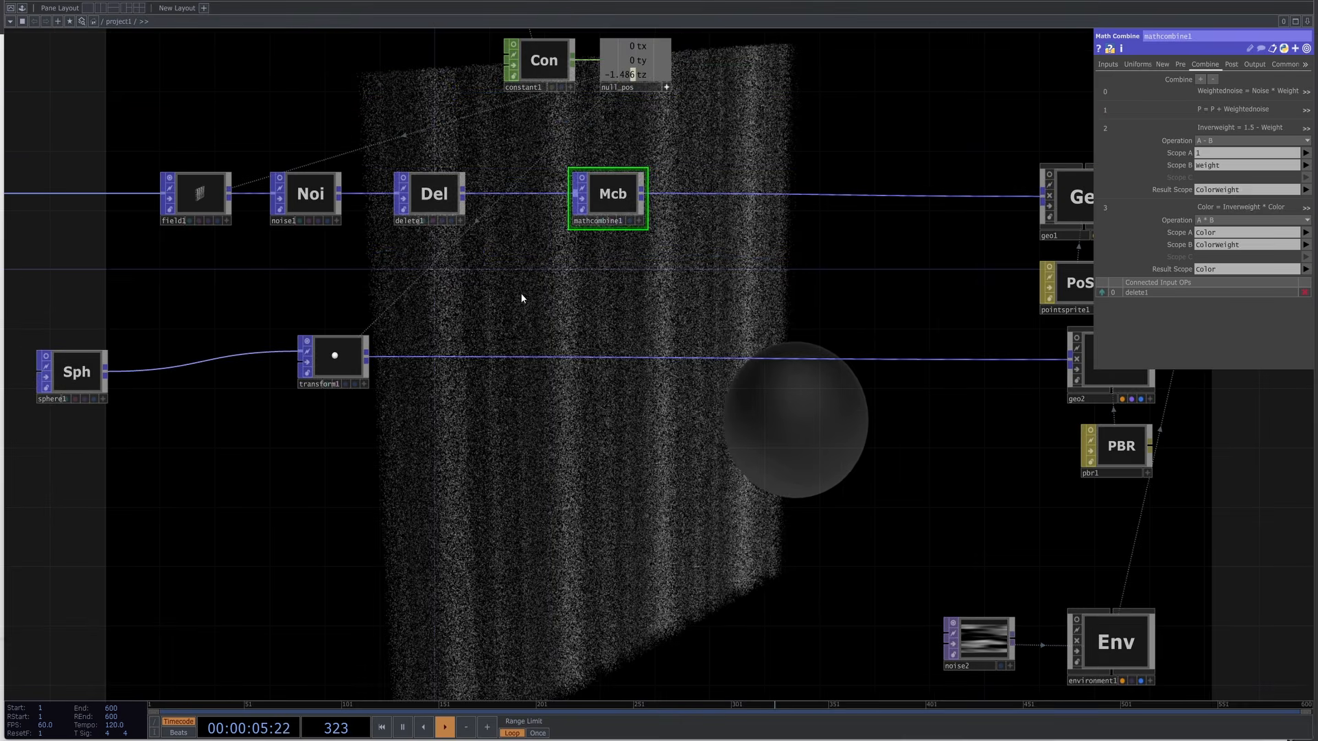
{"action": "scroll", "coordinate": [521, 295], "scroll_direction": "down", "scroll_amount": 5}
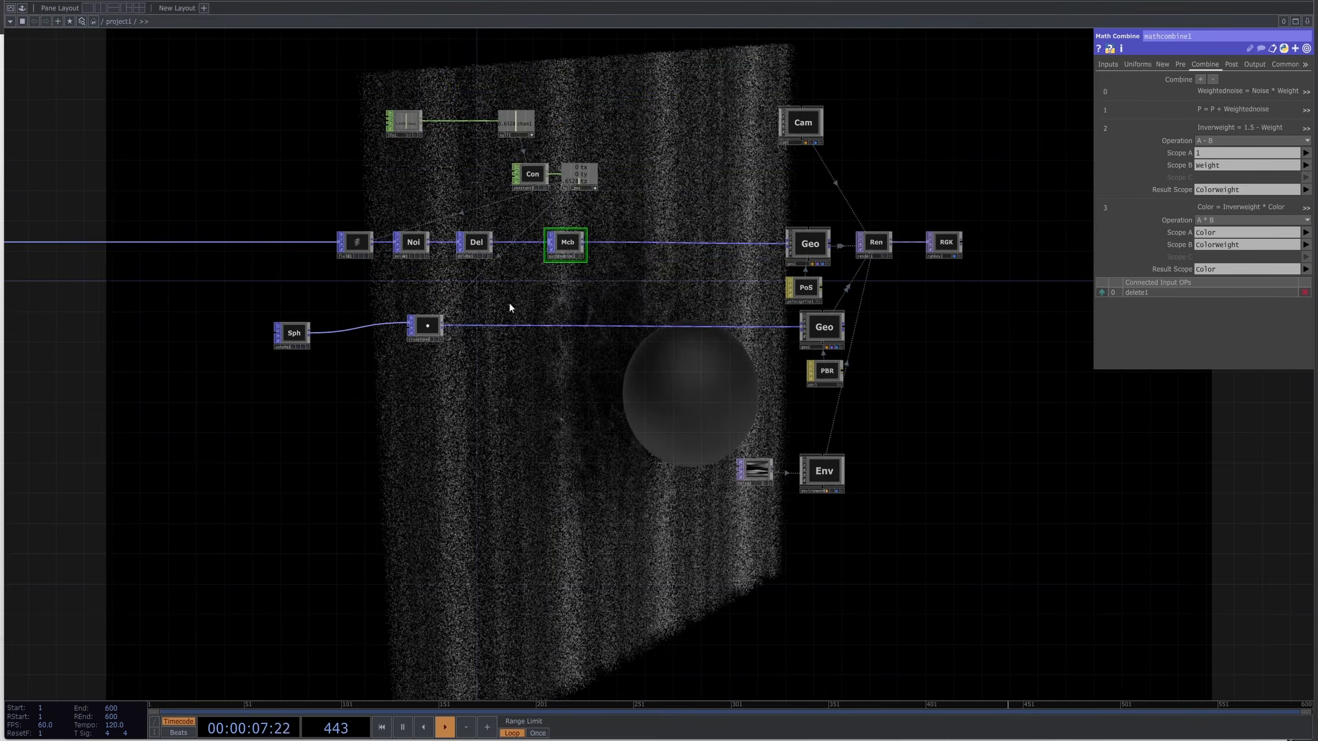
{"action": "scroll", "coordinate": [496, 250], "scroll_direction": "up", "scroll_amount": 5}
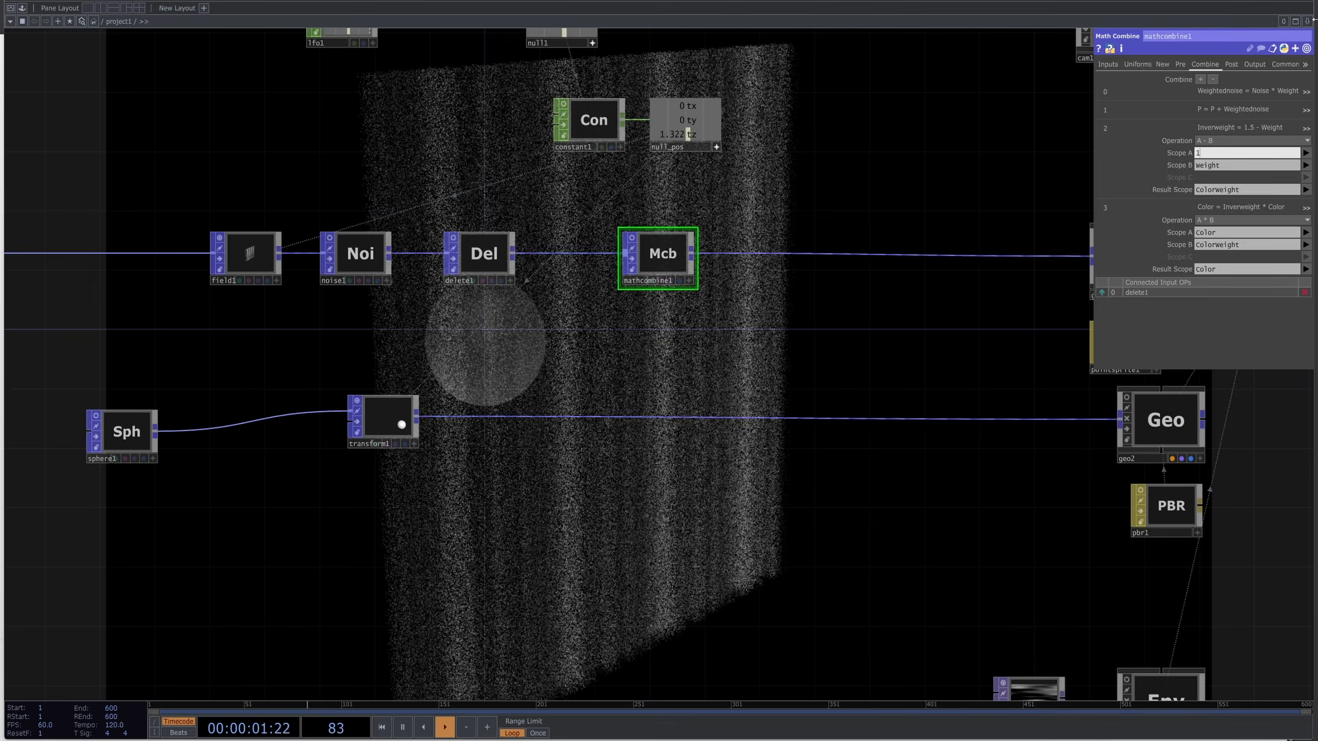
{"action": "type", "text": ".5"}
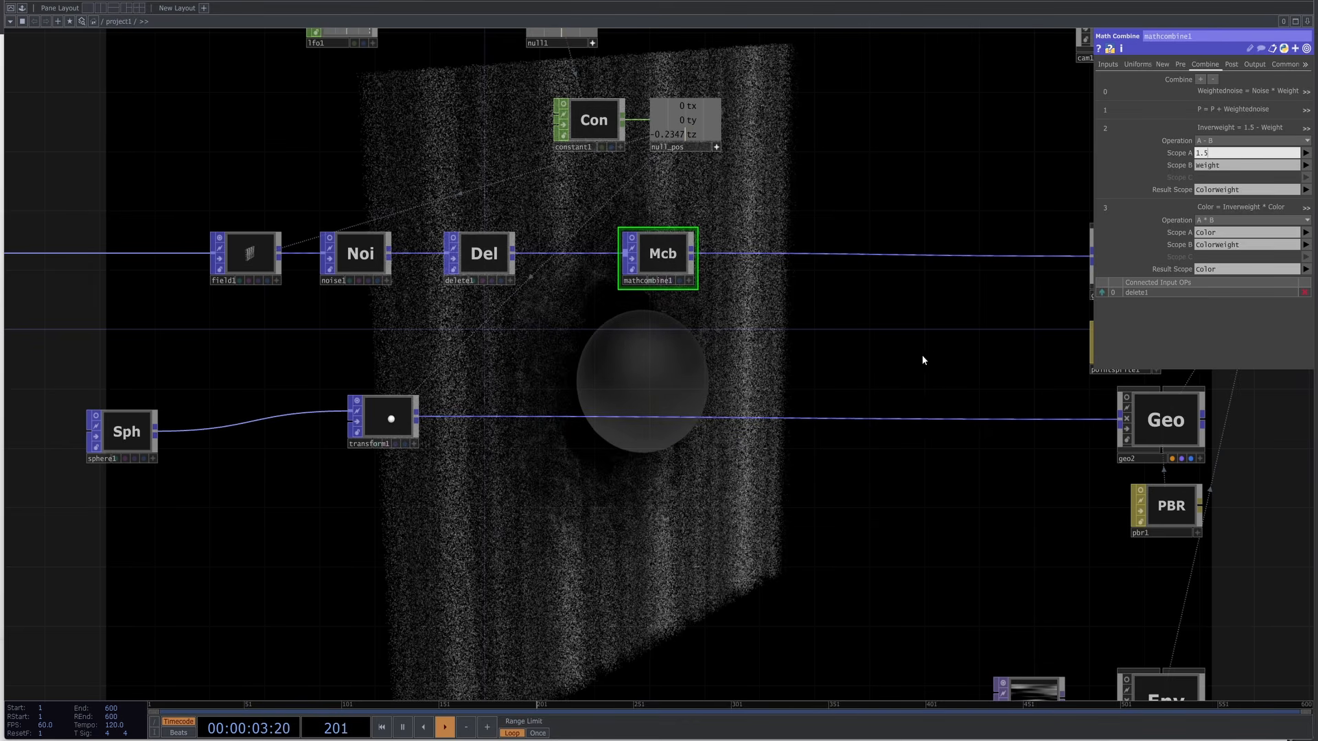
{"action": "left_click", "coordinate": [843, 324]}
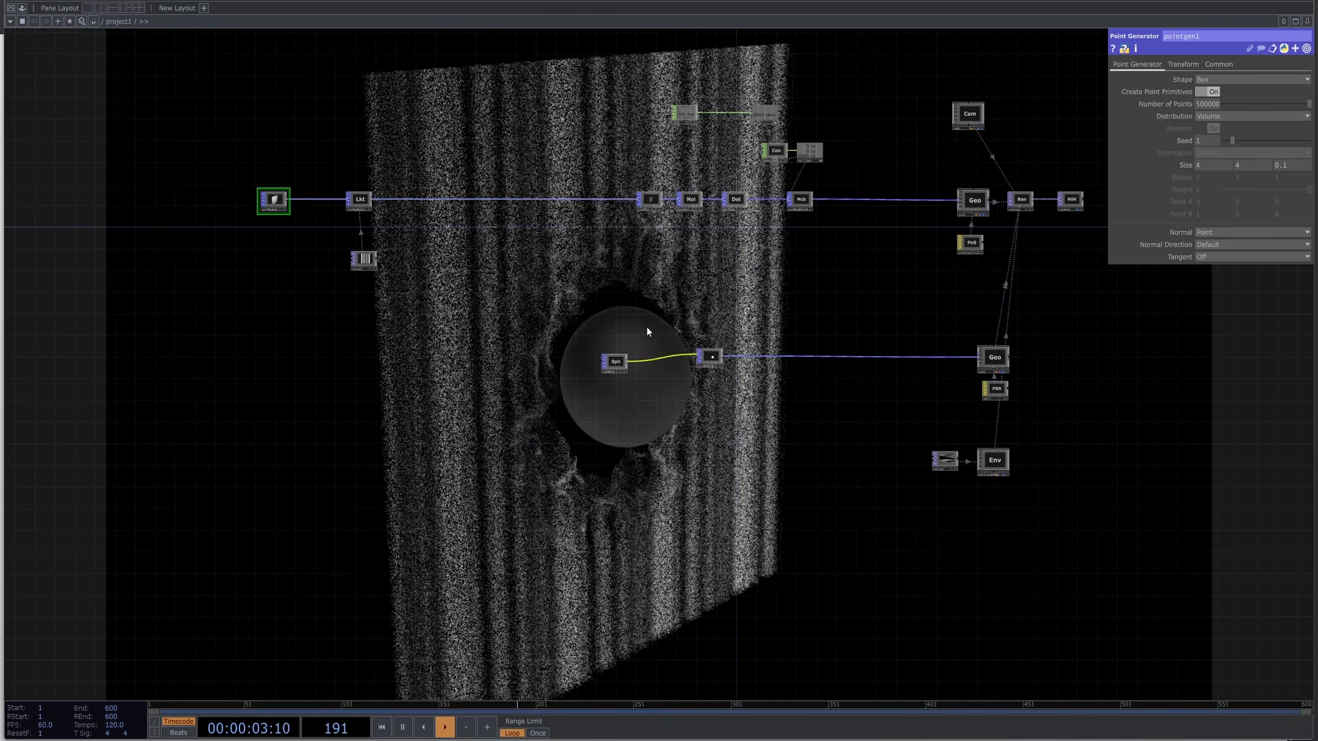
Duplicate the point chain from pointgen1 through its Geo and point sprite material, and place the copy beneath the environment light nodes.
{"action": "left_click_drag", "start_coordinate": [221, 199], "coordinate": [993, 276]}
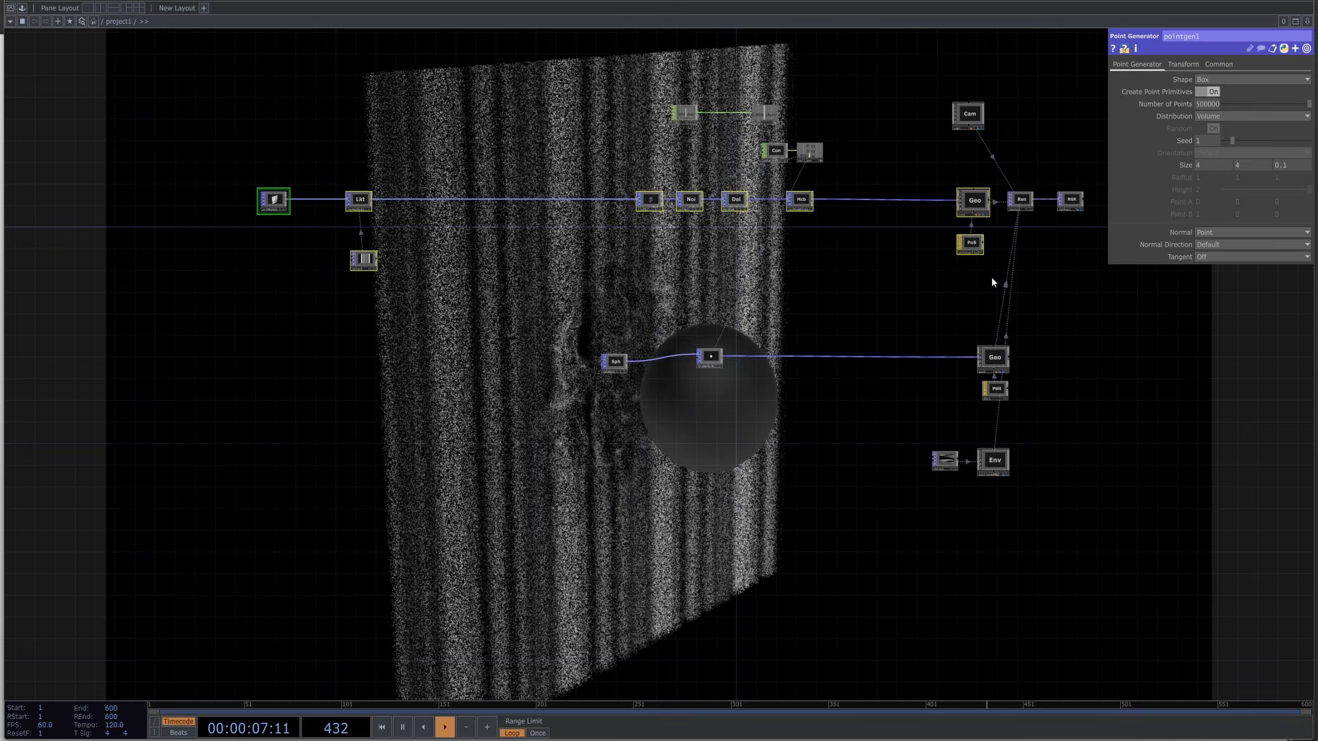
{"action": "key", "text": "ctrl+c"}
{"action": "key", "text": "ctrl+v"}
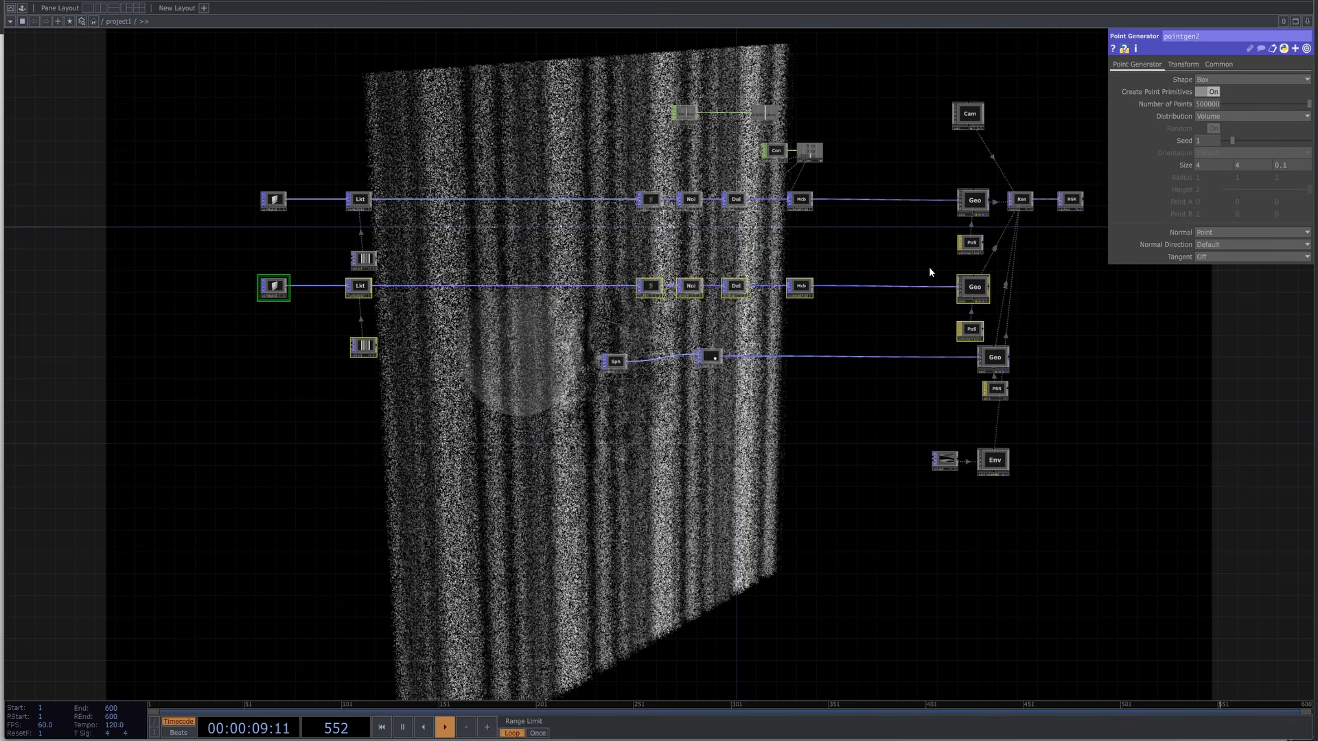
{"action": "left_click_drag", "start_coordinate": [972, 298], "coordinate": [964, 585]}
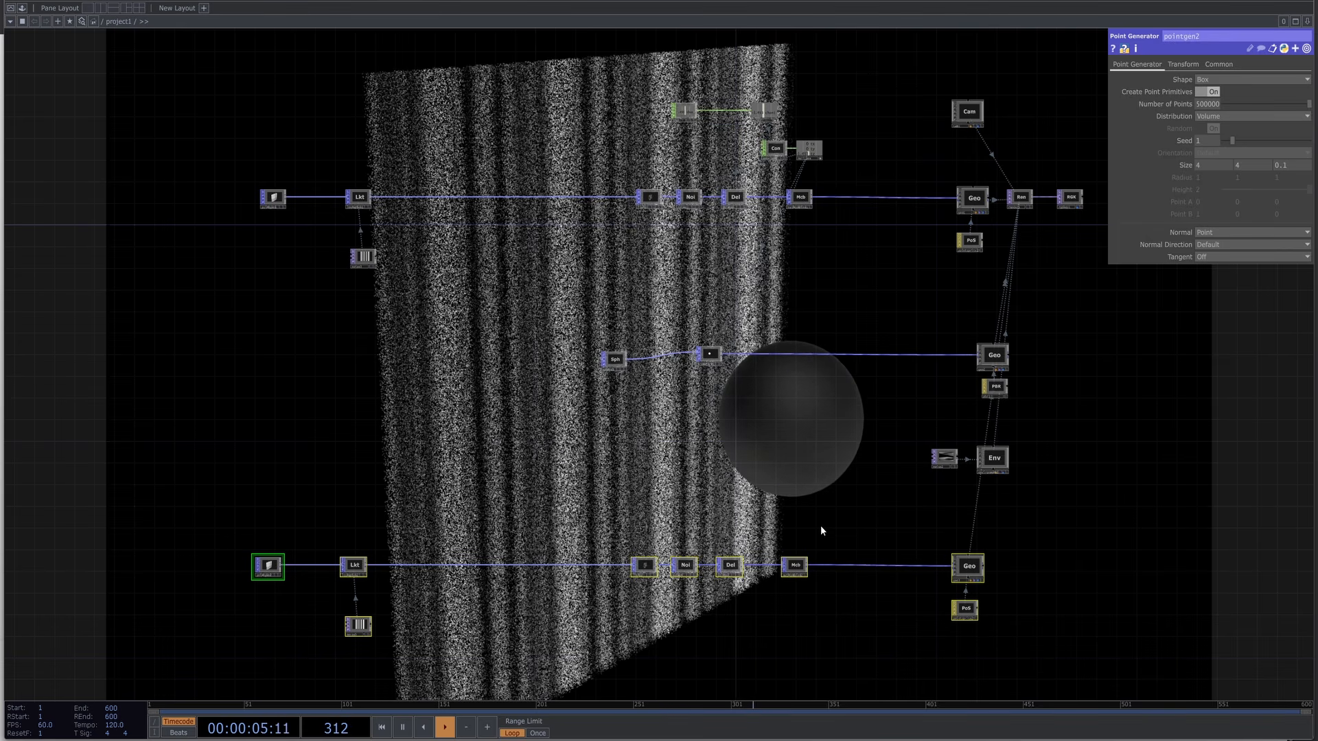
Insert a Particle POP between the duplicated Lookup Texture and Field nodes.
{"action": "left_click_drag", "start_coordinate": [498, 514], "coordinate": [535, 429]}
{"action": "left_click_drag", "start_coordinate": [333, 345], "coordinate": [236, 265]}
{"action": "scroll", "coordinate": [369, 429], "scroll_direction": "up", "scroll_amount": 5}
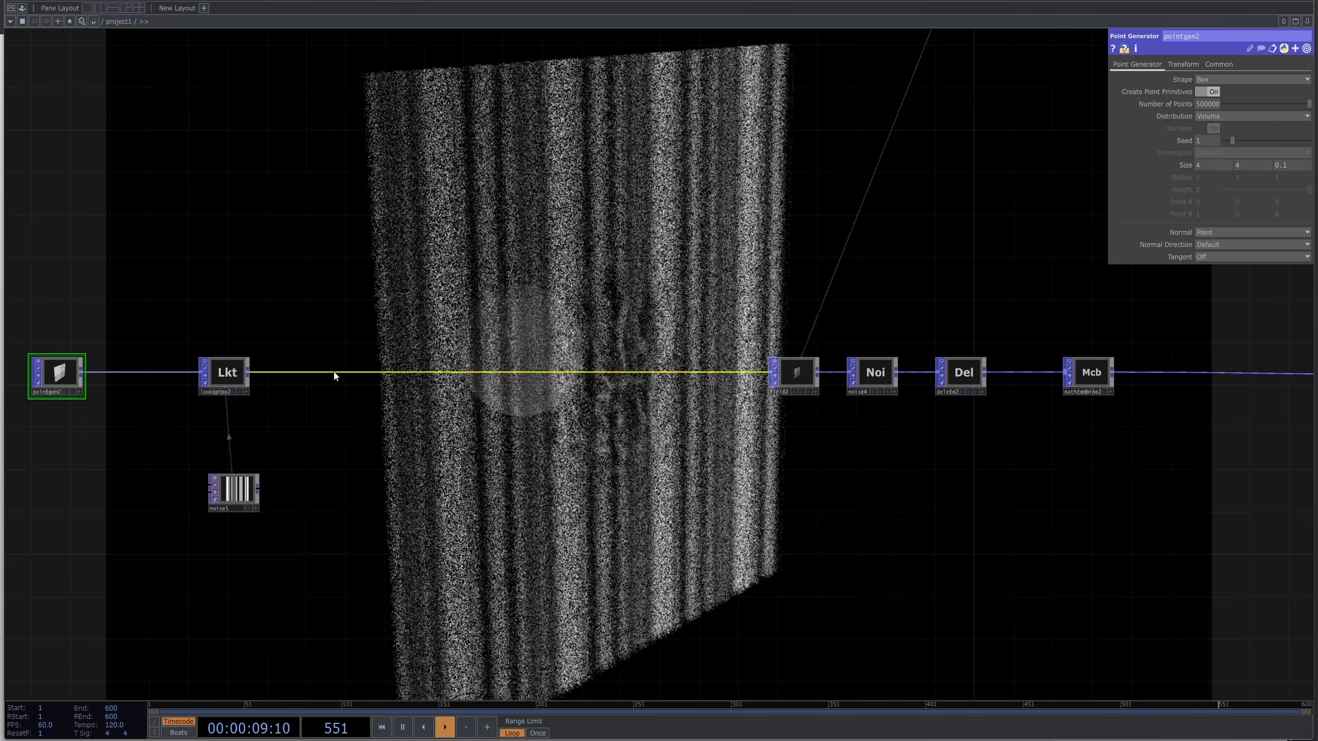
{"action": "left_click", "coordinate": [382, 359]}
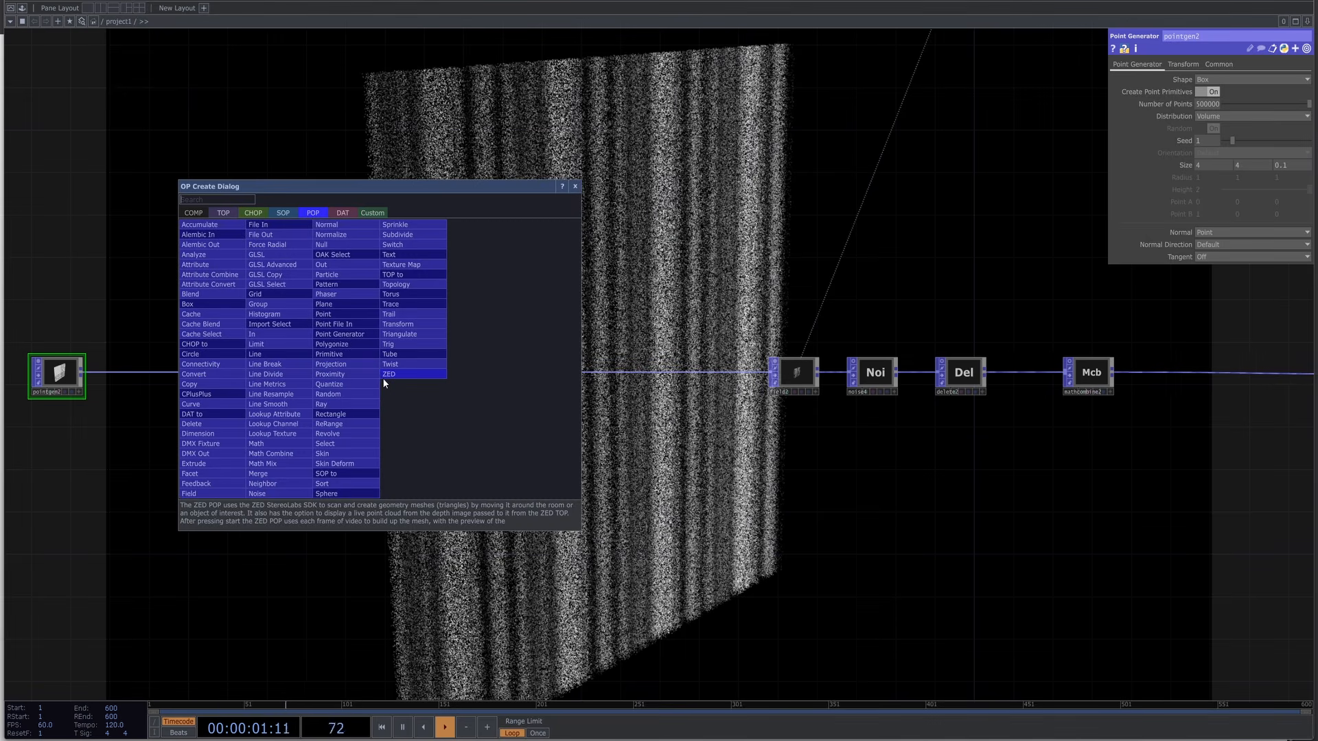
{"action": "type", "text": "part"}
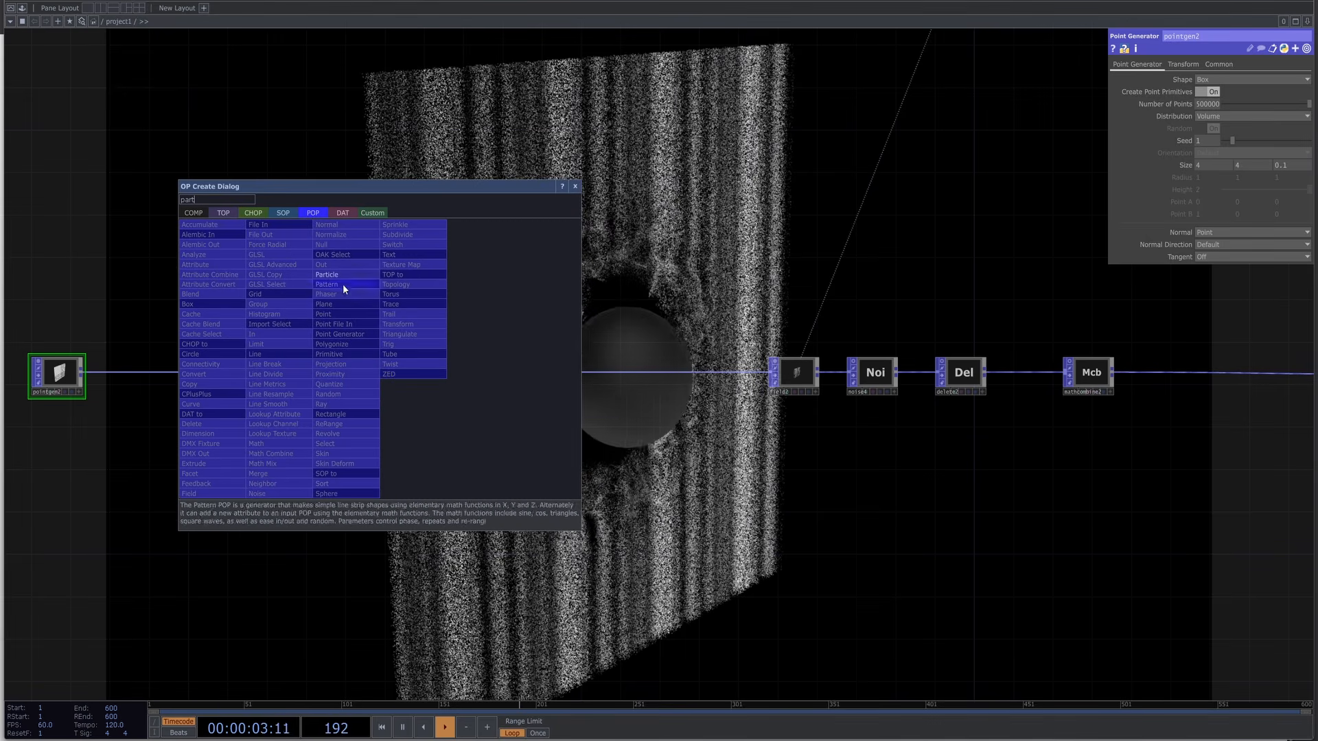
{"action": "left_click", "coordinate": [342, 276]}
{"action": "left_click", "coordinate": [398, 385]}
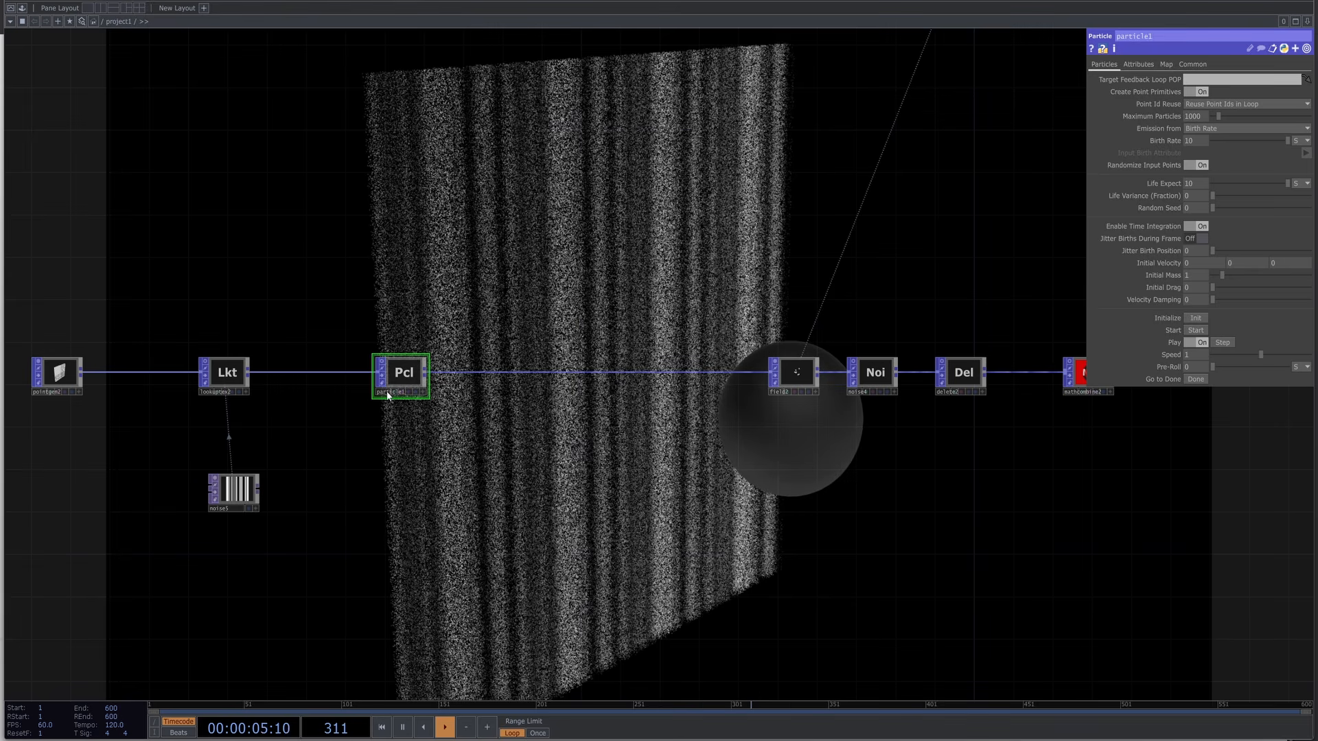
Examine the combine blocks and node info of mathcombine2 for the cause of its error.
{"action": "left_click_drag", "start_coordinate": [453, 450], "coordinate": [435, 449]}
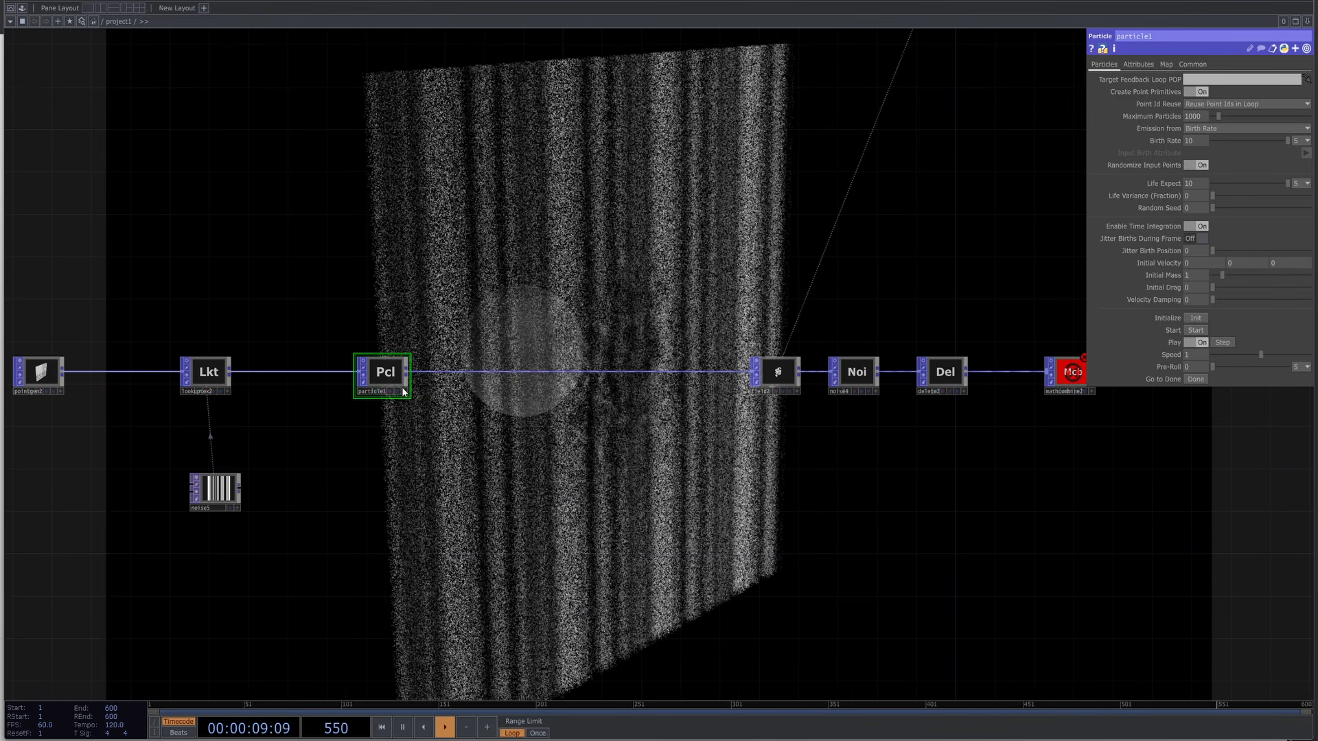
{"action": "left_click_drag", "start_coordinate": [671, 258], "coordinate": [598, 256]}
{"action": "scroll", "coordinate": [598, 256], "scroll_direction": "down", "scroll_amount": 3}
{"action": "scroll", "coordinate": [844, 294], "scroll_direction": "up", "scroll_amount": 3}
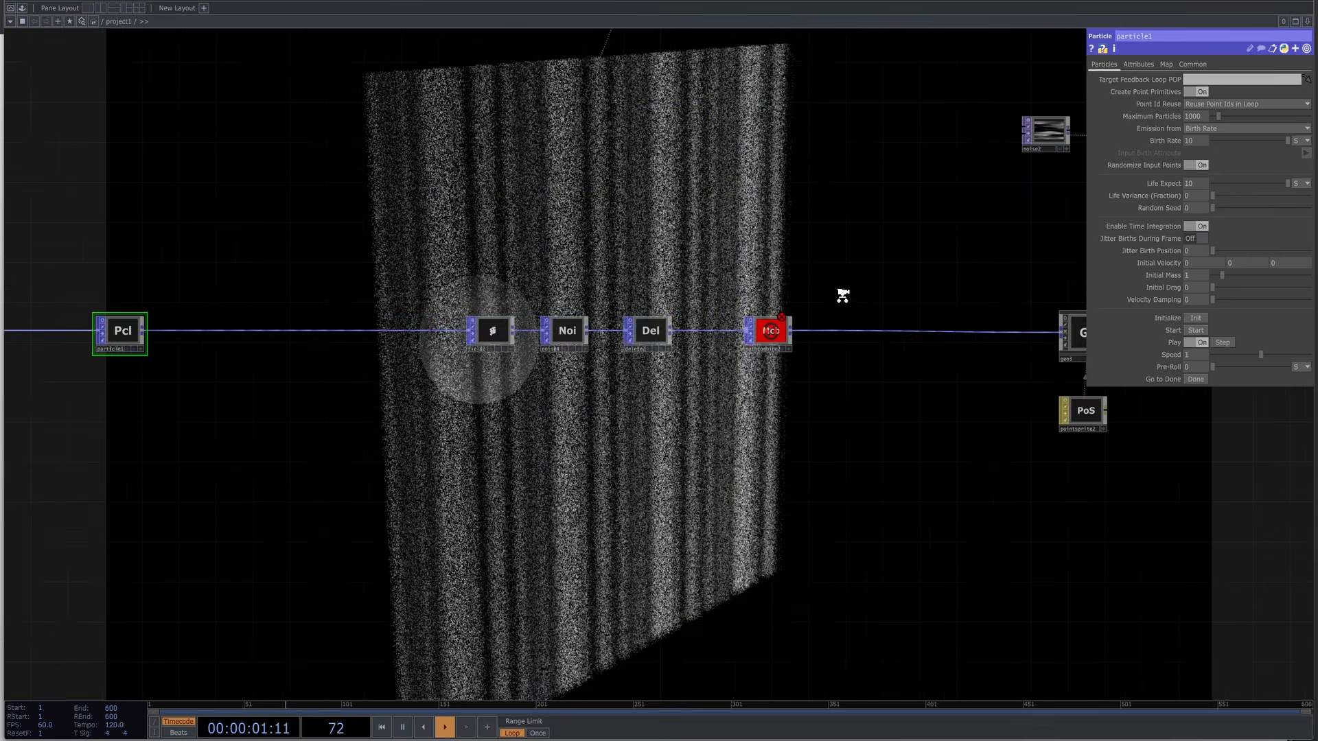
{"action": "left_click", "coordinate": [767, 336]}
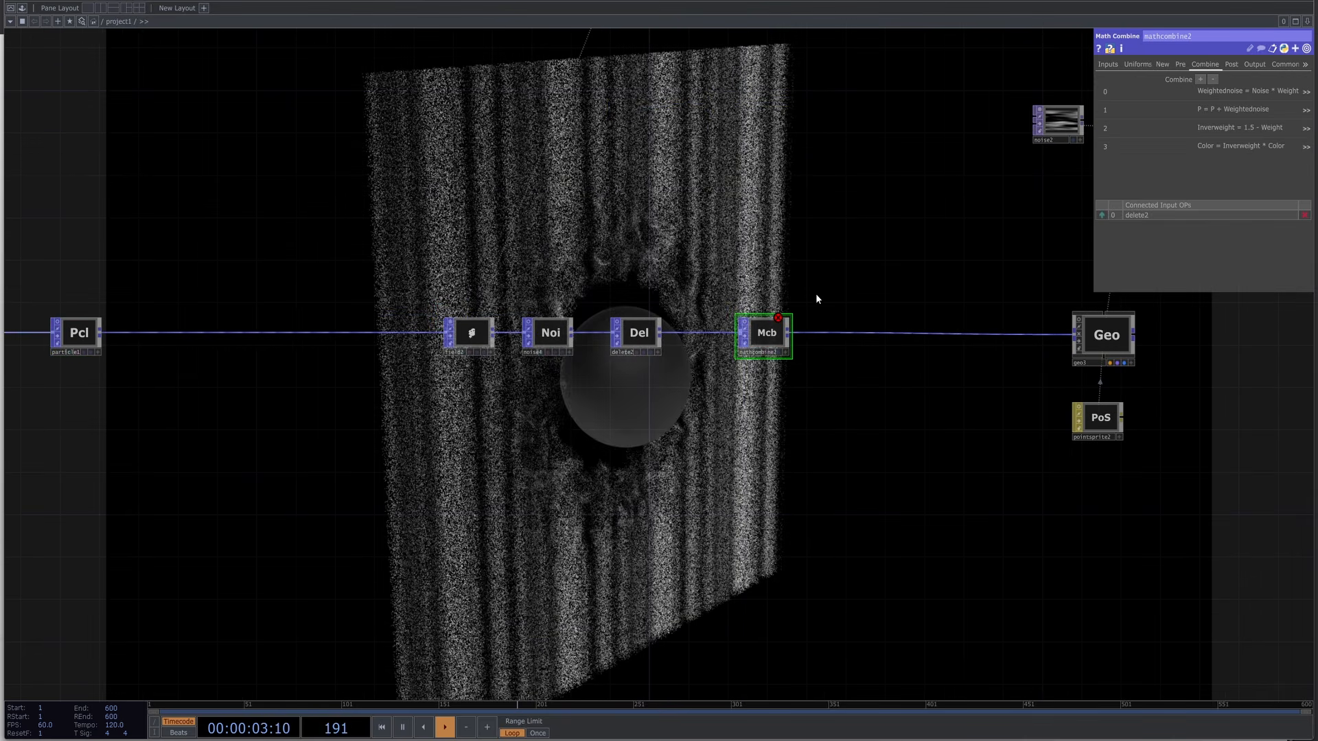
{"action": "scroll", "coordinate": [863, 201], "scroll_direction": "down", "scroll_amount": 2}
{"action": "scroll", "coordinate": [863, 201], "scroll_direction": "down", "scroll_amount": 1}
{"action": "scroll", "coordinate": [431, 313], "scroll_direction": "up", "scroll_amount": 4}
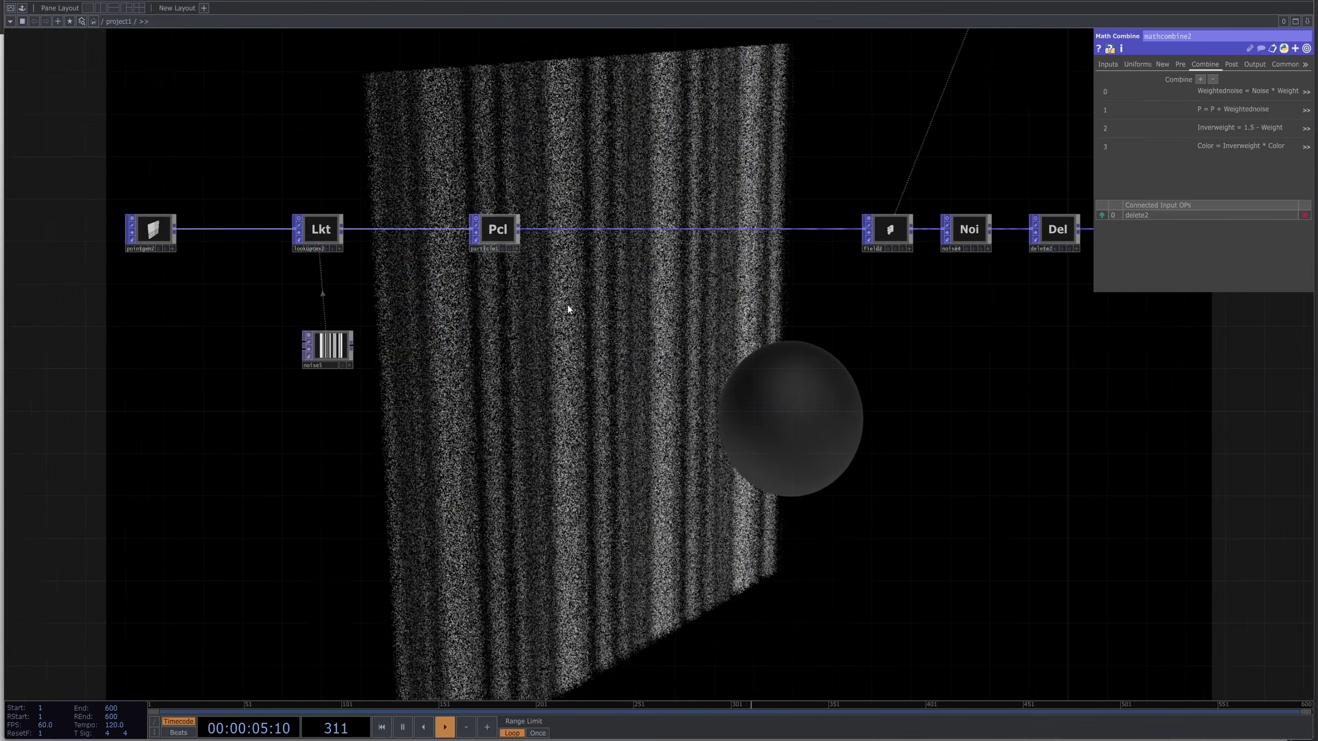
{"action": "left_click_drag", "start_coordinate": [567, 304], "coordinate": [105, 517]}
{"action": "middle_click", "coordinate": [734, 428]}
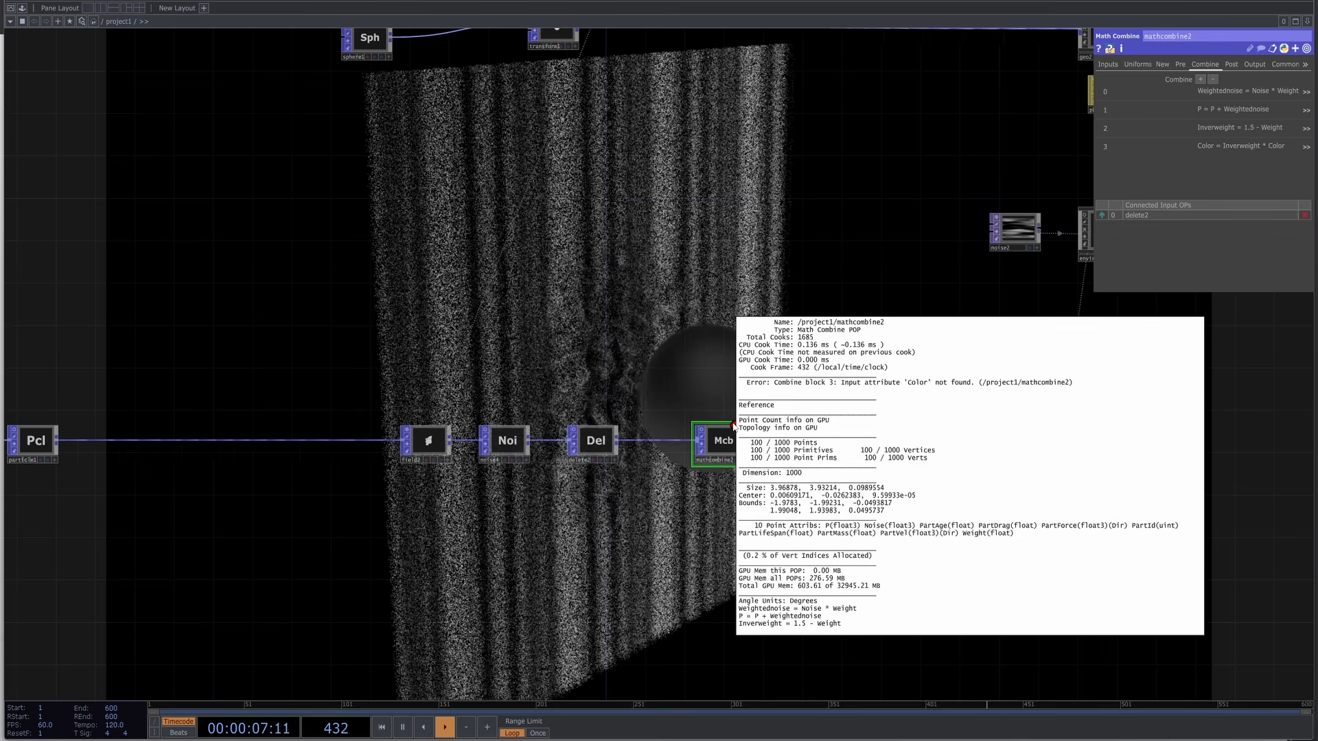
Set the Input Attributes of particle1 to Color.
{"action": "left_click_drag", "start_coordinate": [68, 390], "coordinate": [257, 370]}
{"action": "left_click", "coordinate": [228, 422]}
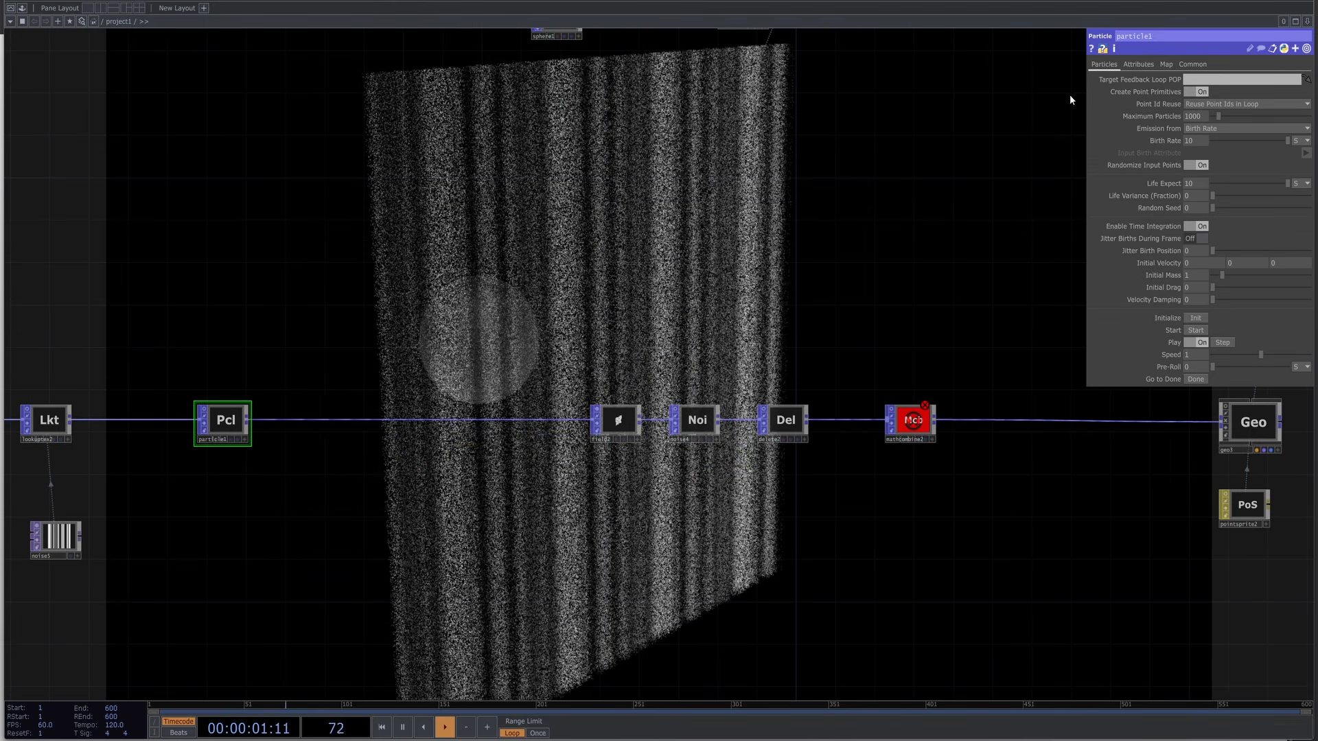
{"action": "left_click", "coordinate": [1139, 64]}
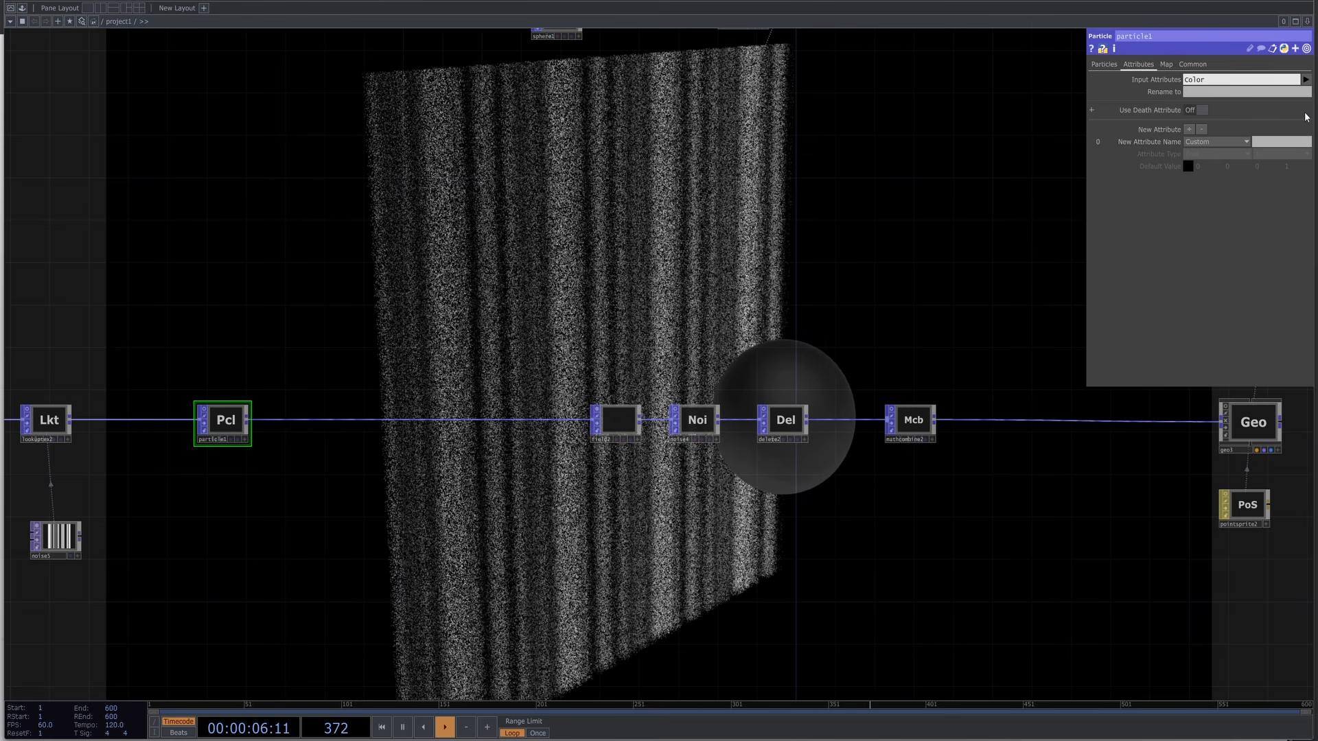
Set the Maximum Particles of particle1 to 200000.
{"action": "left_click", "coordinate": [1104, 63]}
{"action": "left_click_drag", "start_coordinate": [538, 280], "coordinate": [641, 226]}
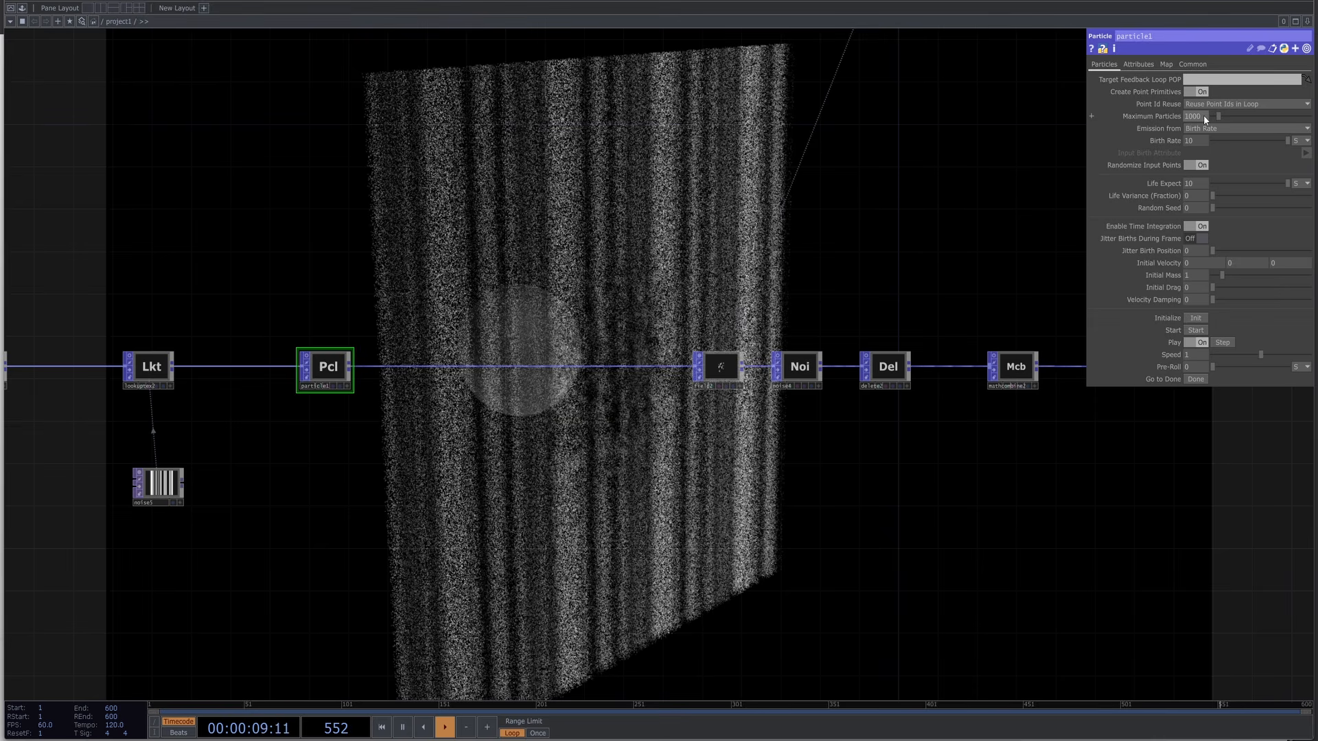
{"action": "type", "text": "20"}
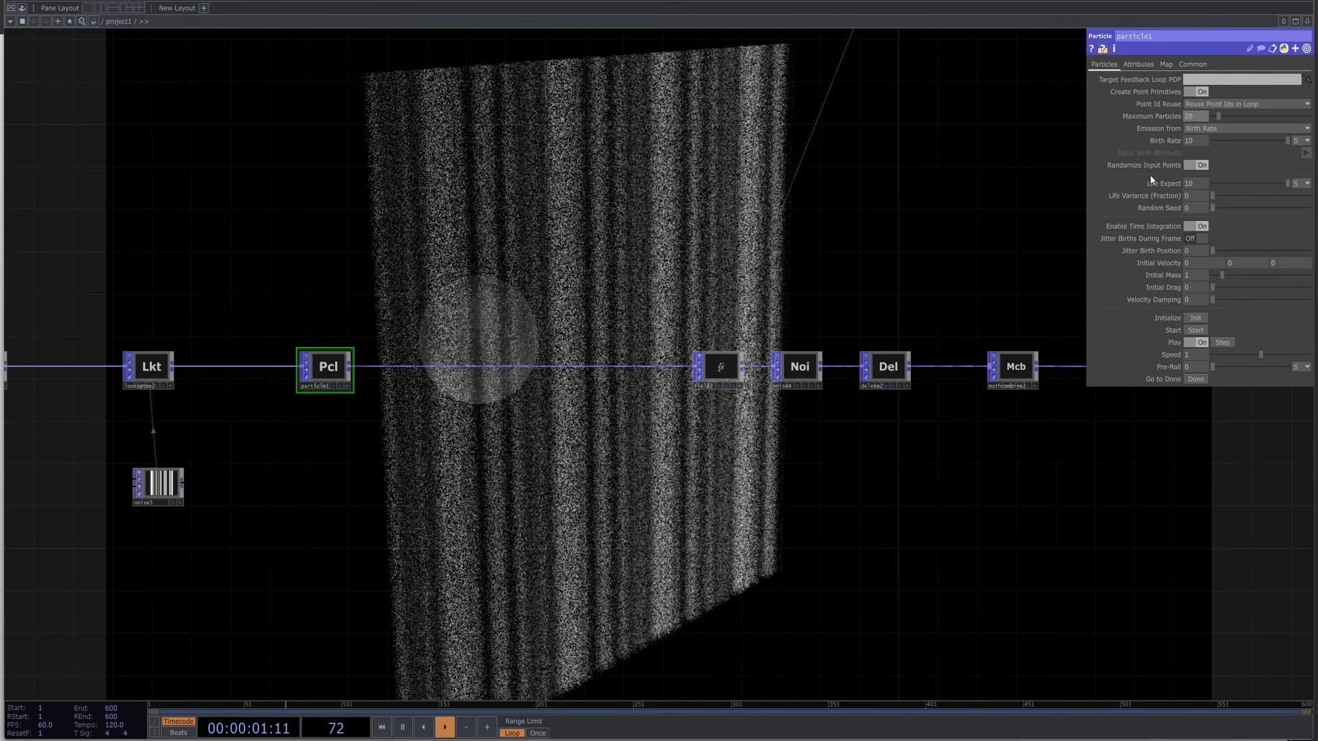
{"action": "type", "text": "0000"}
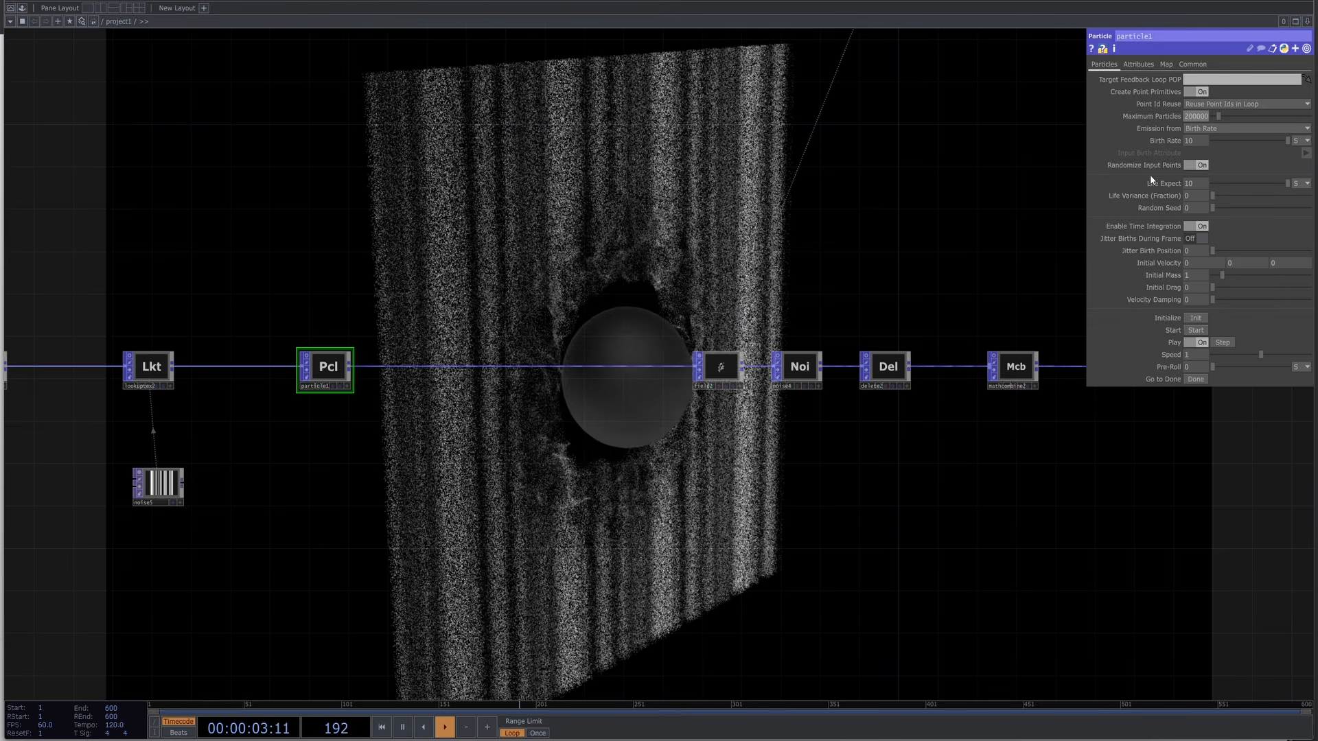
{"action": "left_click_drag", "start_coordinate": [563, 282], "coordinate": [567, 280]}
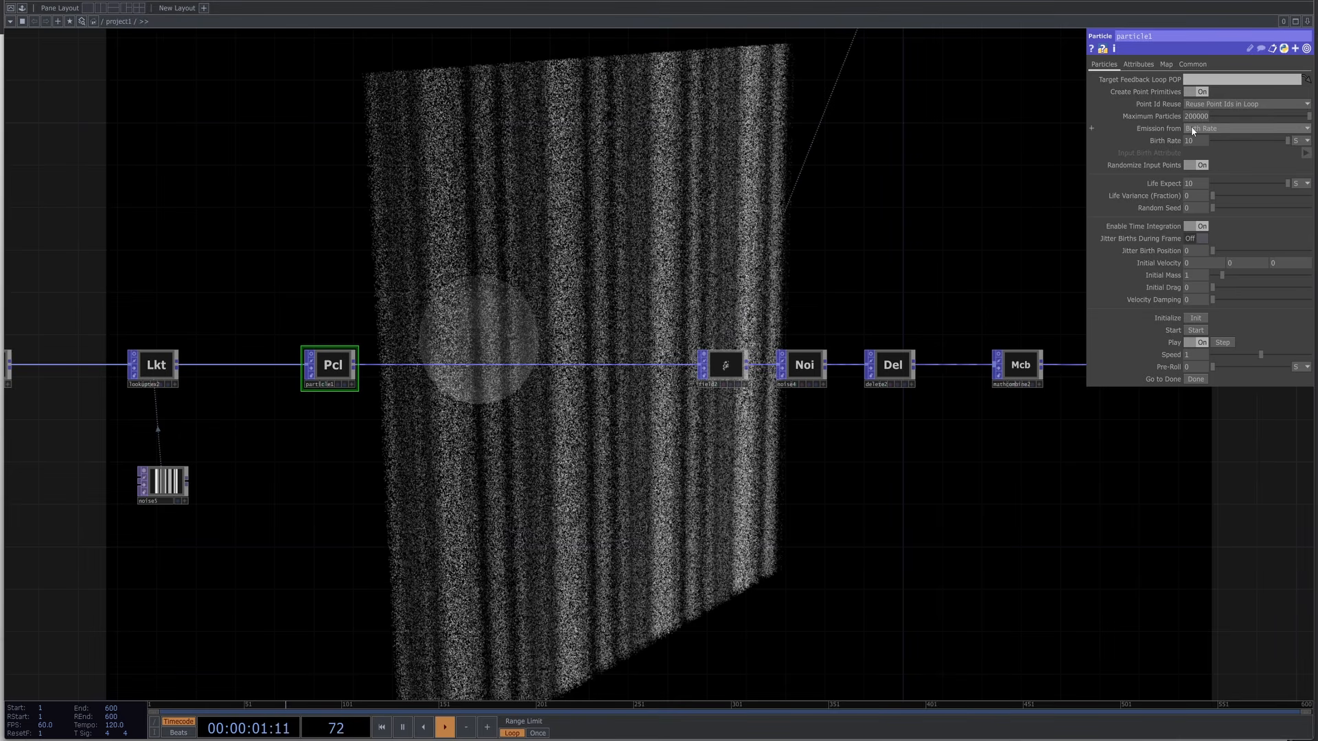
Switch the Birth Rate unit of particle1 to frames and set the rate to 8000.
{"action": "left_click", "coordinate": [1302, 140]}
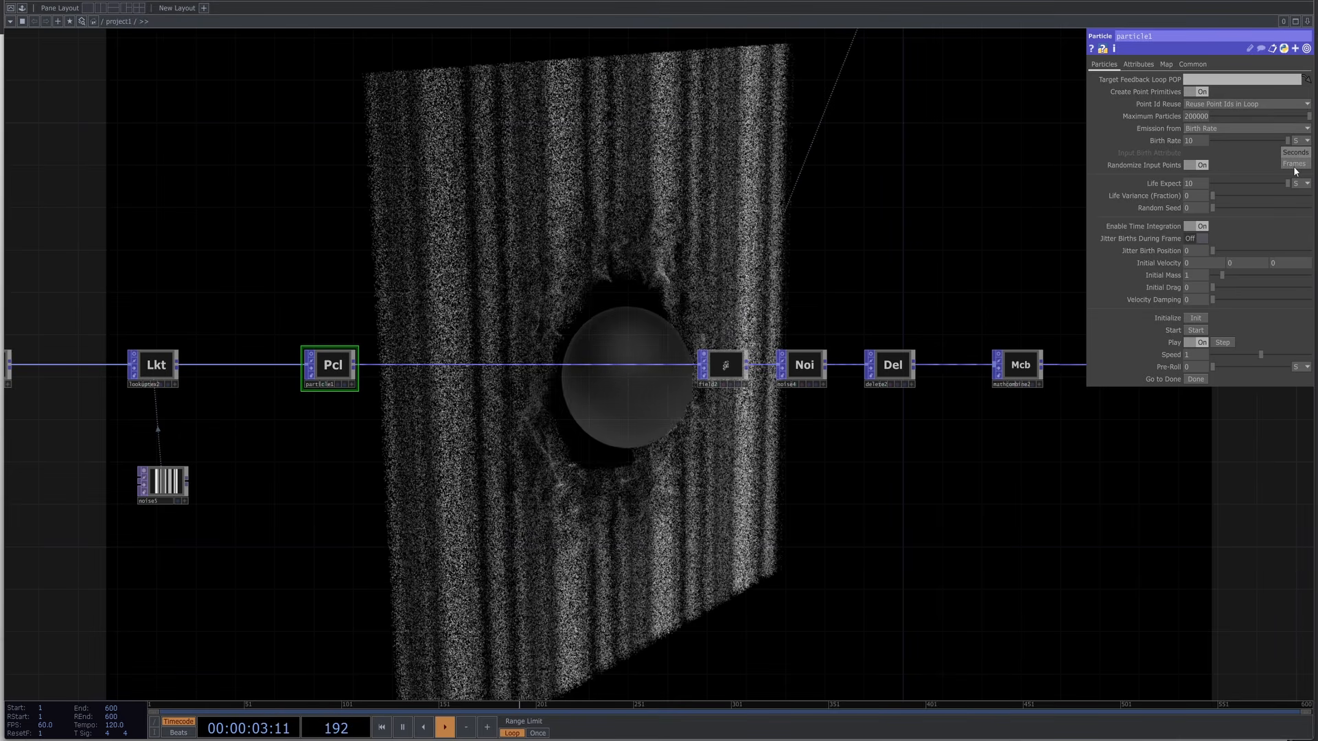
{"action": "left_click", "coordinate": [1294, 164]}
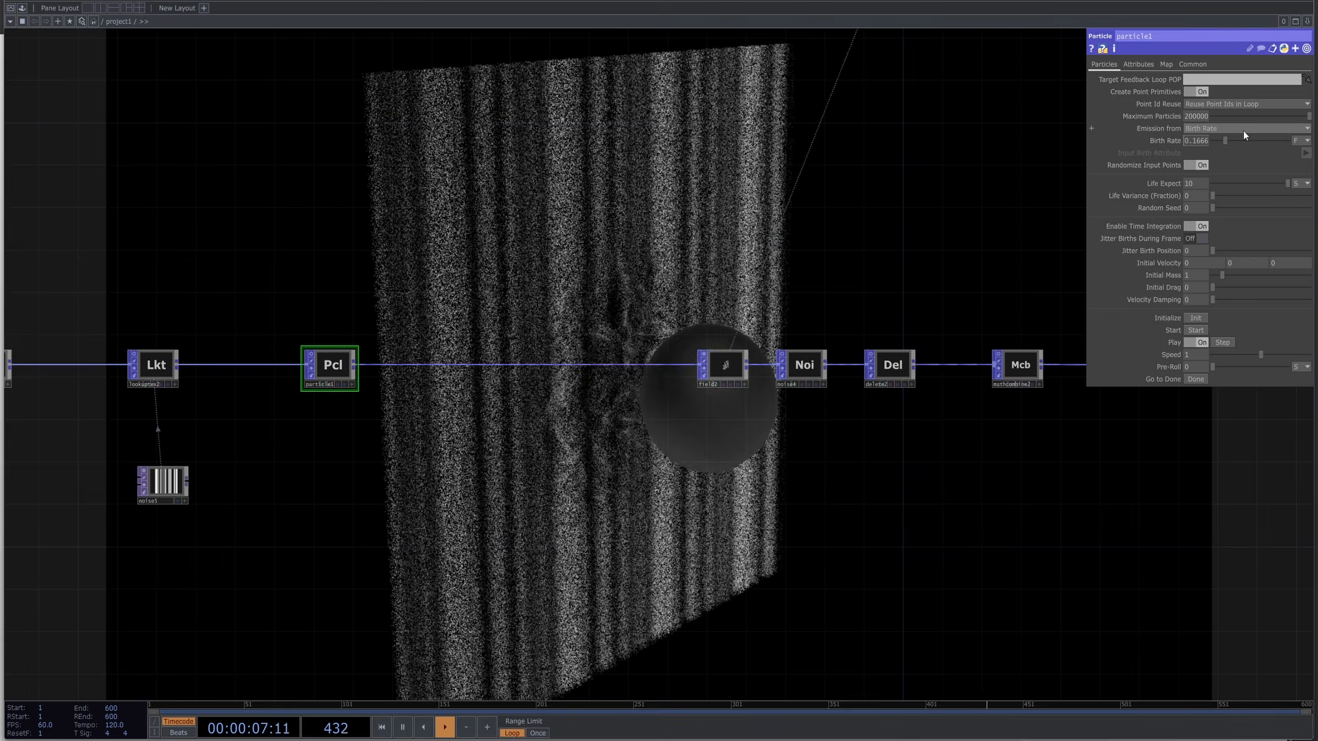
{"action": "type", "text": "2"}
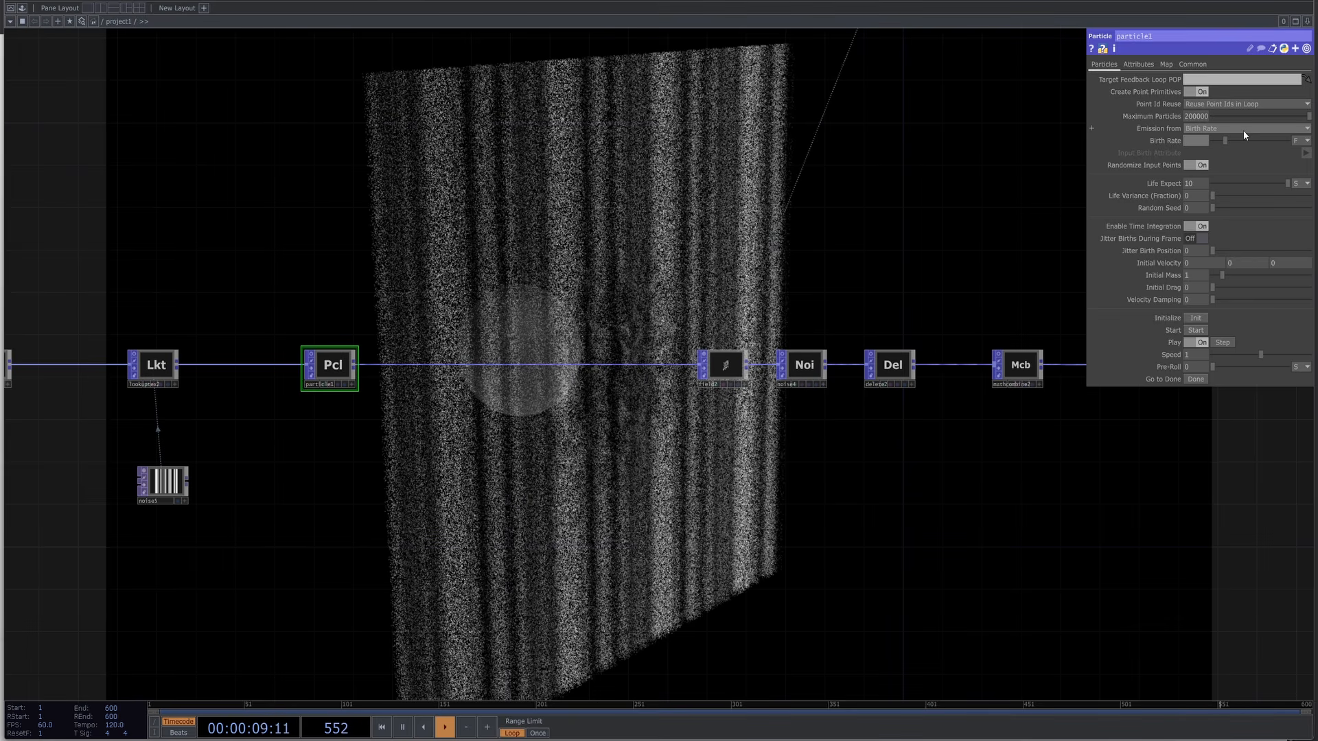
{"action": "key", "text": "BackSpace"}
{"action": "type", "text": "8000"}
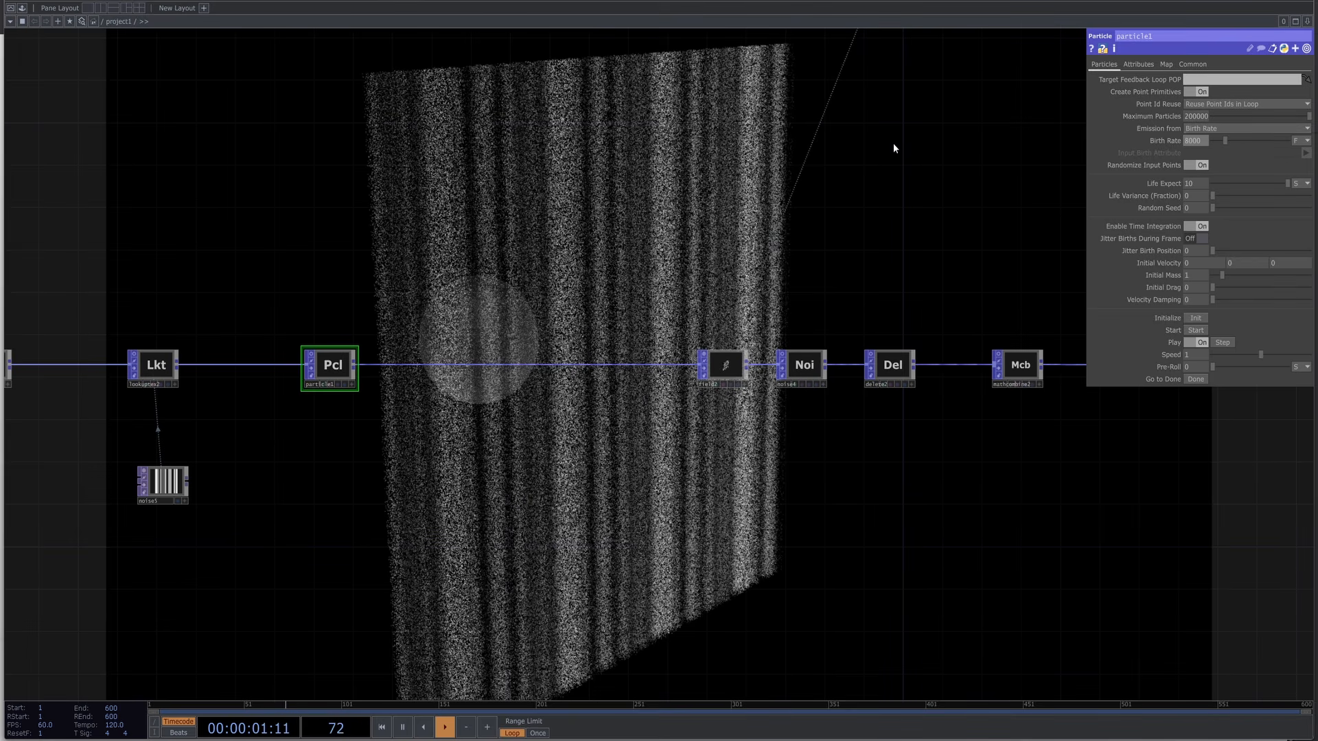
{"action": "key", "text": "Return"}
Add a Keyboard In CHOP beneath particle1.
{"action": "left_click_drag", "start_coordinate": [423, 416], "coordinate": [289, 325]}
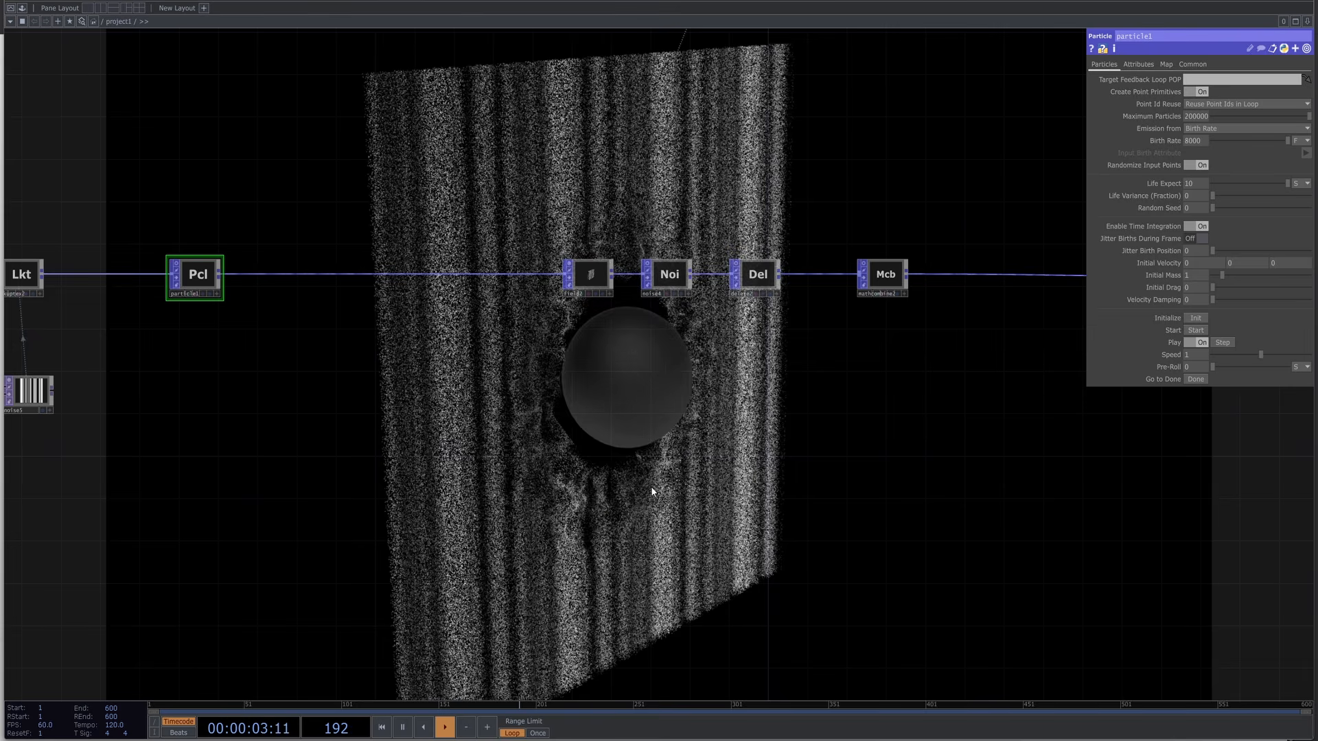
{"action": "left_click_drag", "start_coordinate": [697, 483], "coordinate": [759, 460]}
{"action": "scroll", "coordinate": [645, 480], "scroll_direction": "down", "scroll_amount": 3}
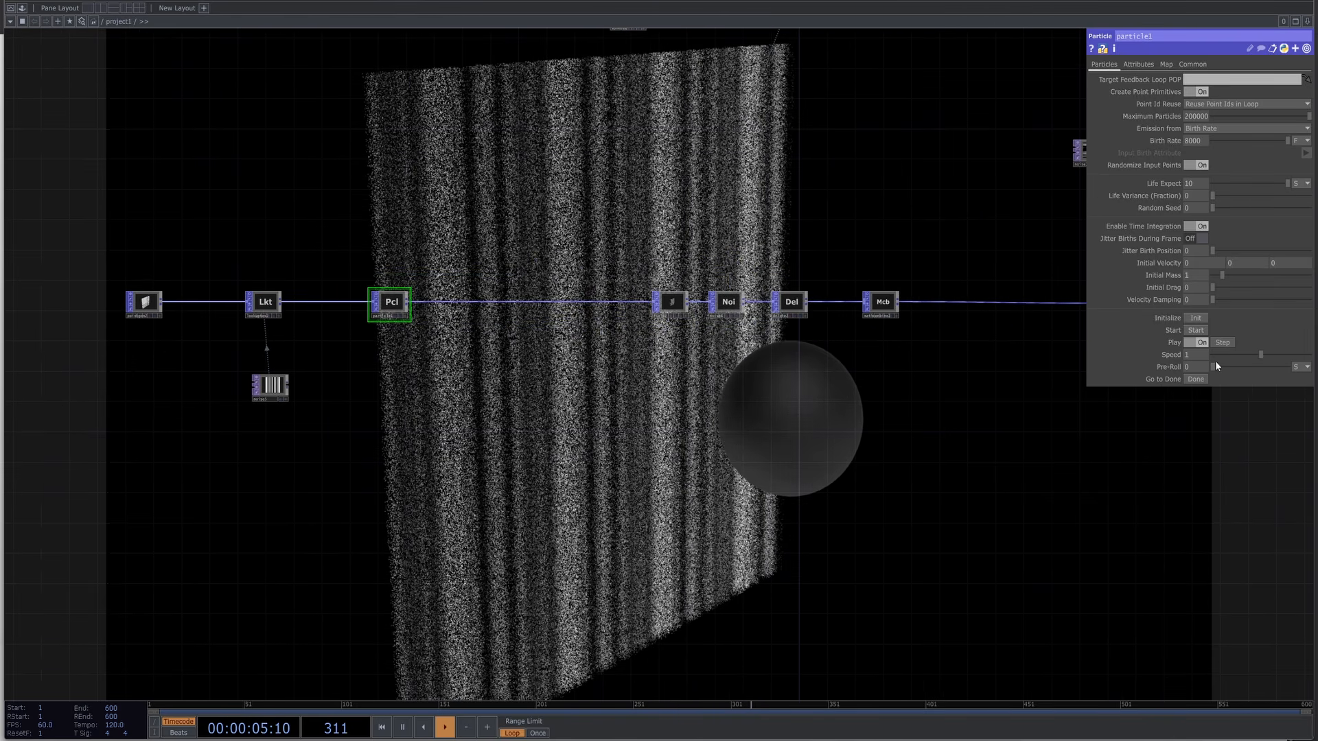
{"action": "left_click_drag", "start_coordinate": [574, 365], "coordinate": [631, 357]}
{"action": "key", "text": "Tab"}
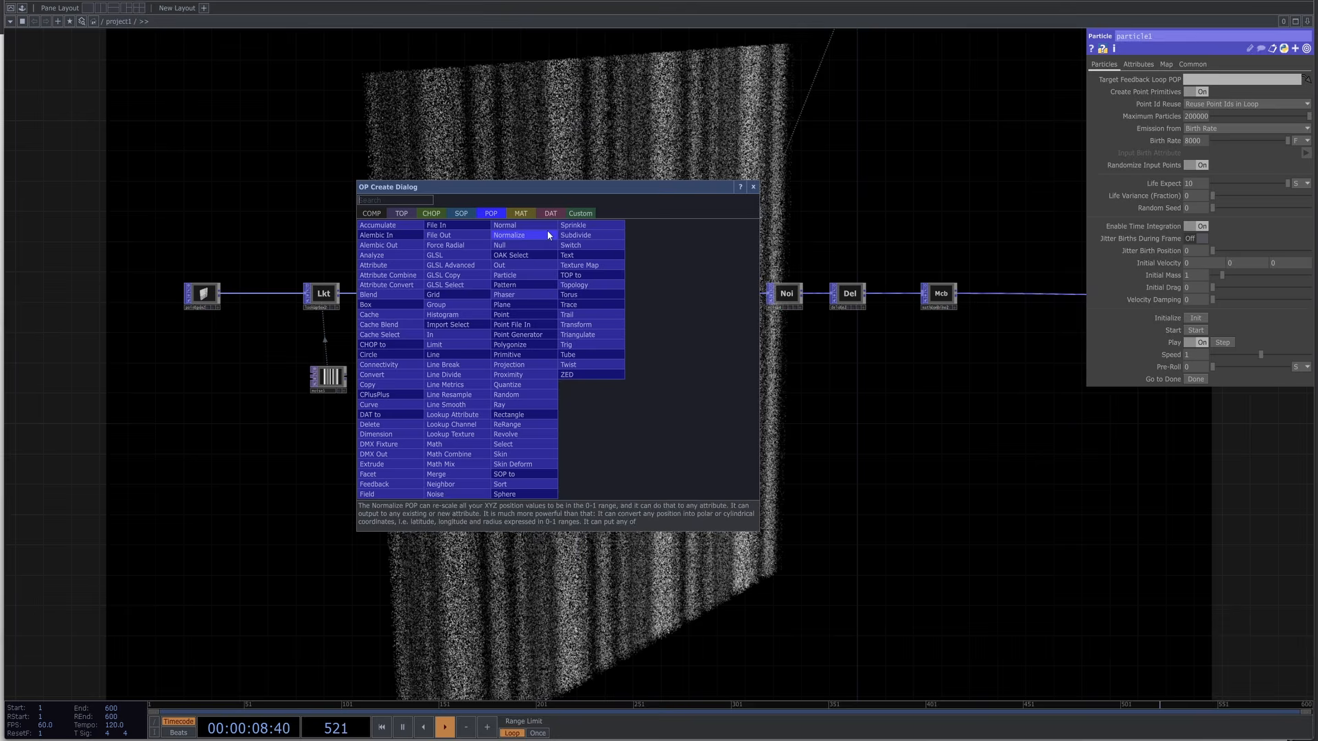
{"action": "left_click", "coordinate": [443, 214]}
{"action": "type", "text": "k"}
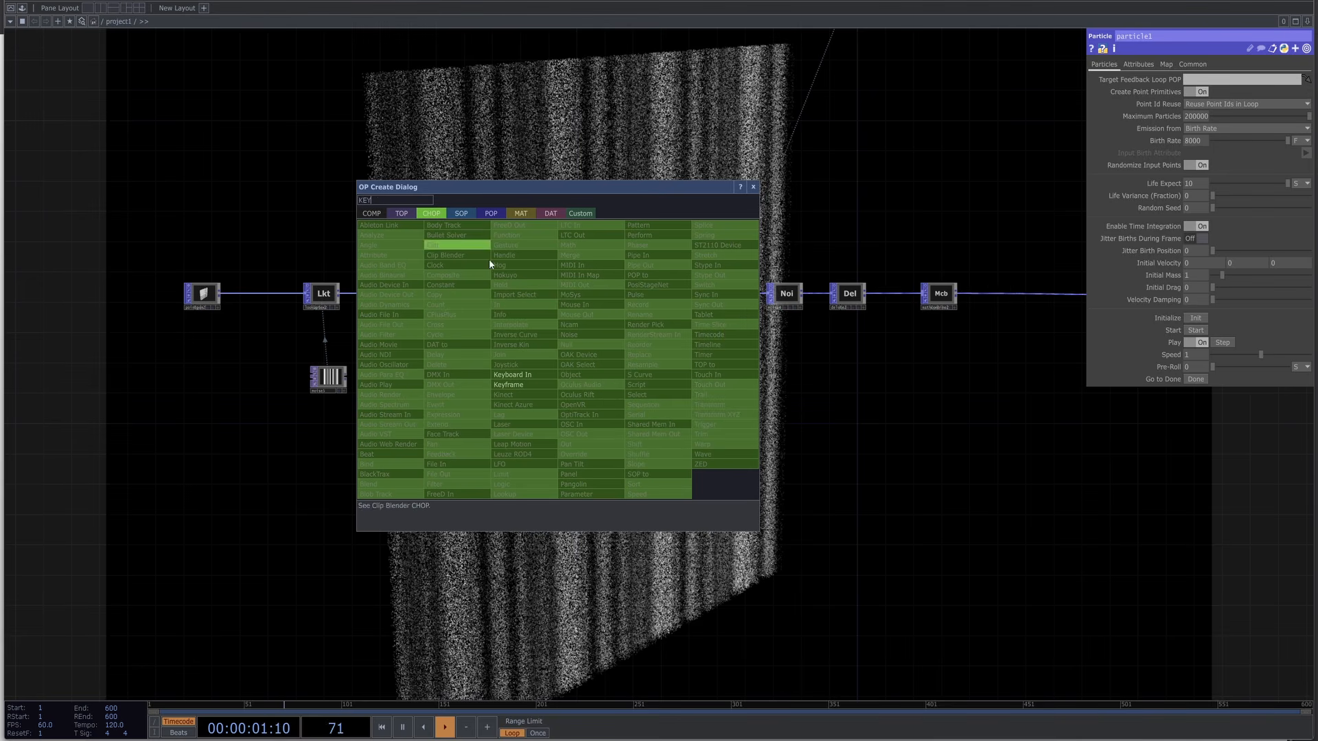
{"action": "left_click", "coordinate": [514, 377]}
{"action": "left_click", "coordinate": [441, 379]}
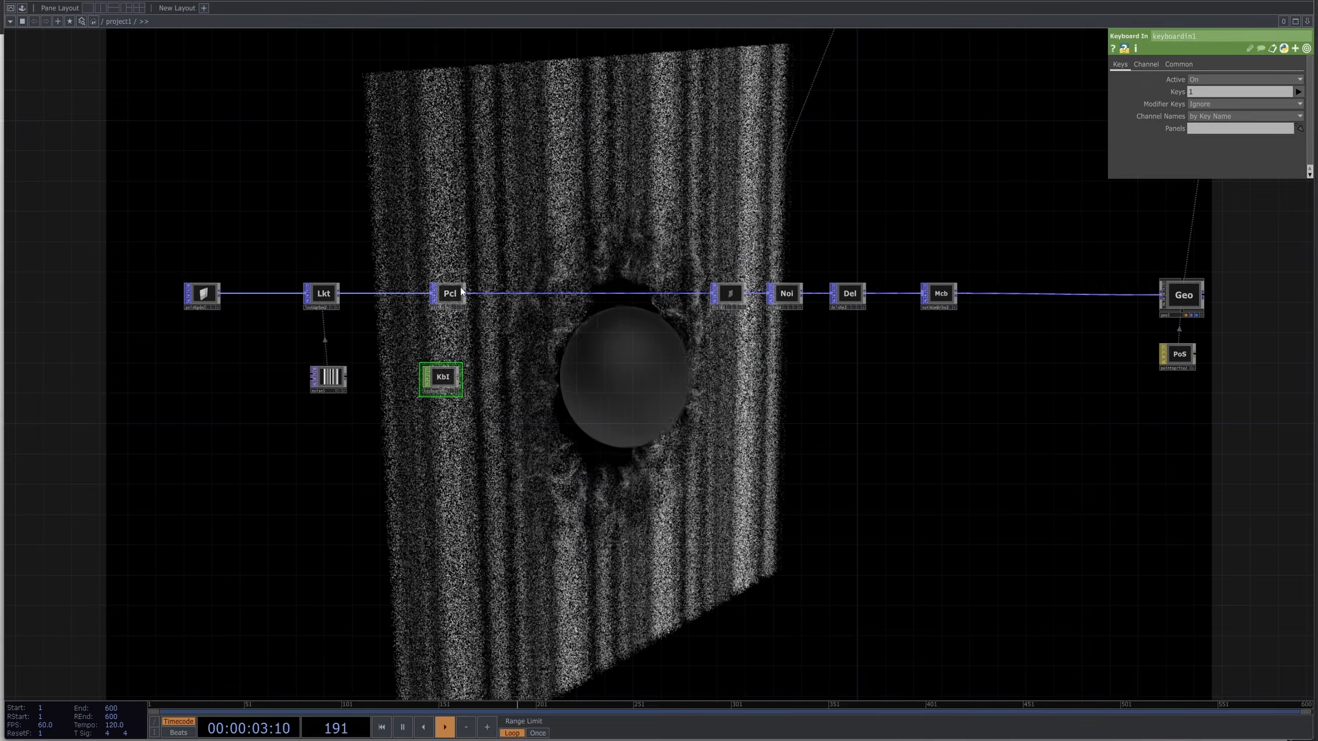
Reference the k1 channel of keyboardin1 in the Initialize and Start pulses of particle1 as a CHOP reference.
{"action": "scroll", "coordinate": [451, 401], "scroll_direction": "up", "scroll_amount": 4}
{"action": "left_click", "coordinate": [466, 383]}
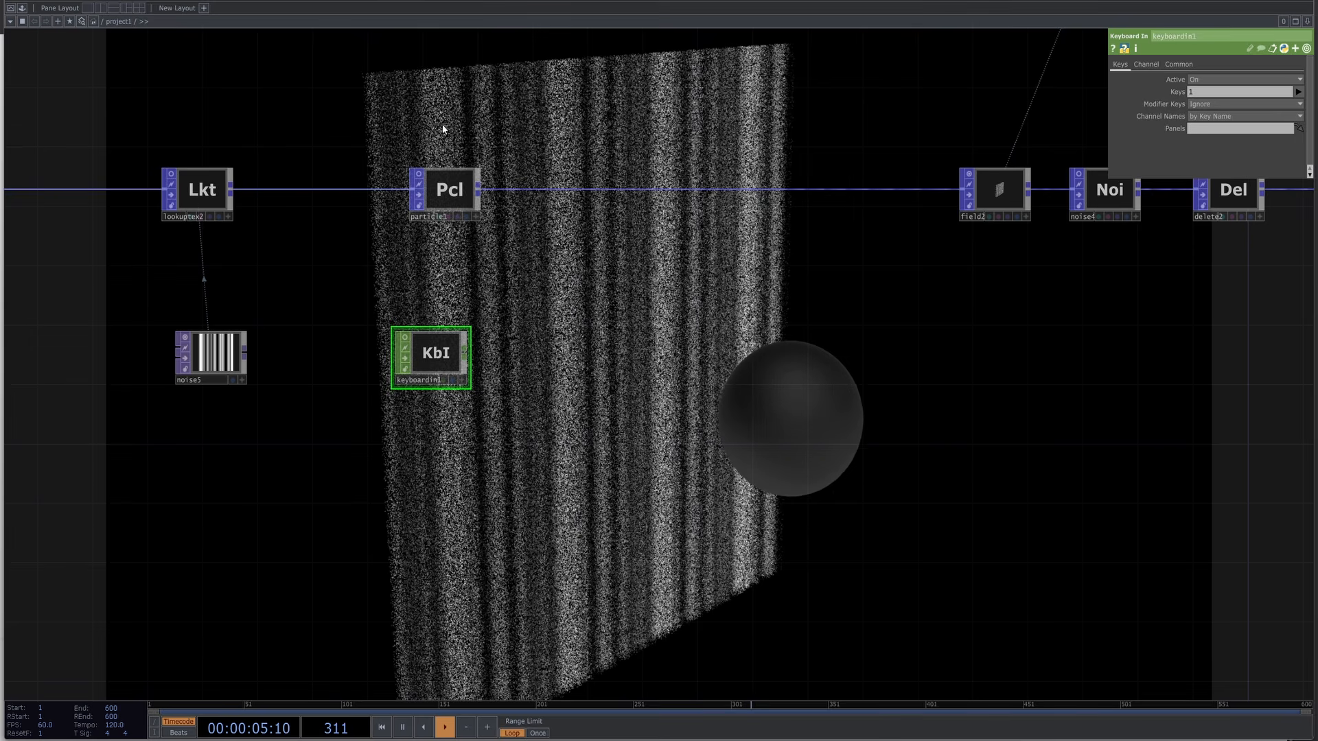
{"action": "left_click", "coordinate": [457, 206]}
{"action": "left_click", "coordinate": [461, 380]}
{"action": "scroll", "coordinate": [493, 366], "scroll_direction": "up", "scroll_amount": 5}
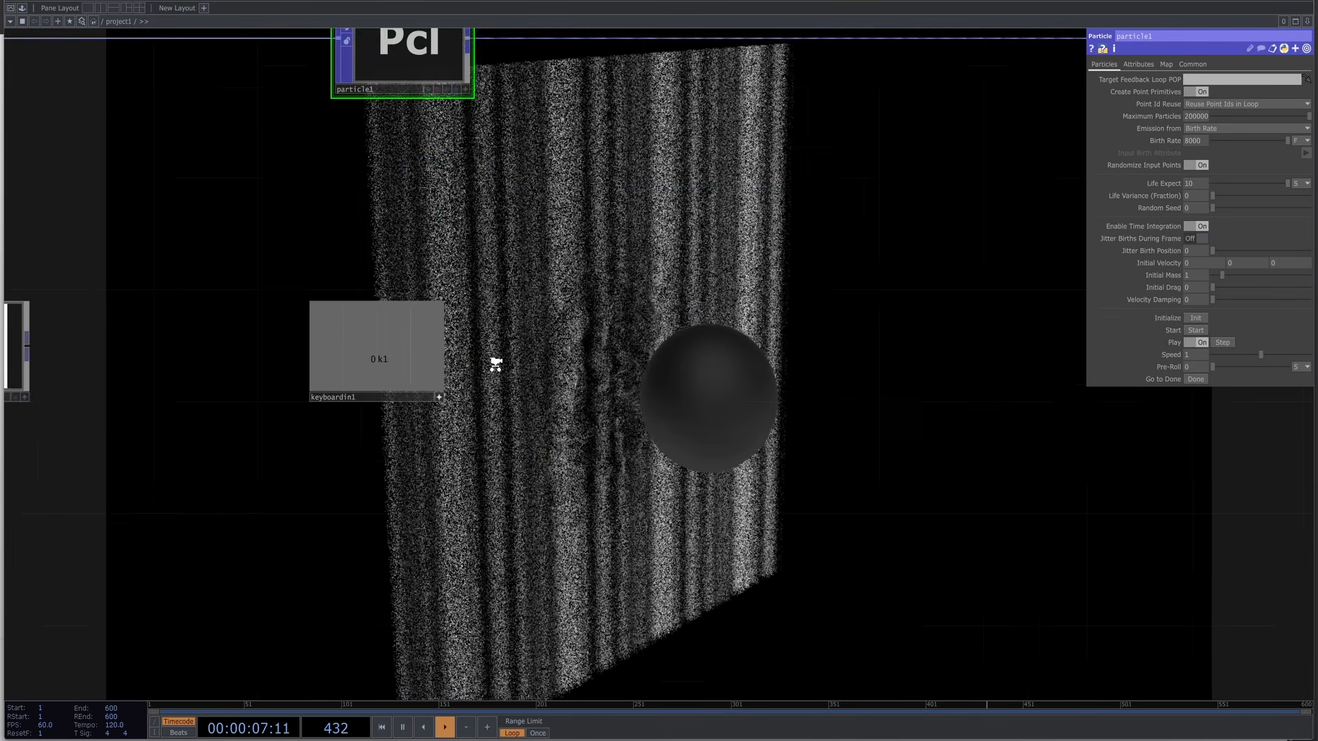
{"action": "left_click_drag", "start_coordinate": [305, 339], "coordinate": [1157, 327]}
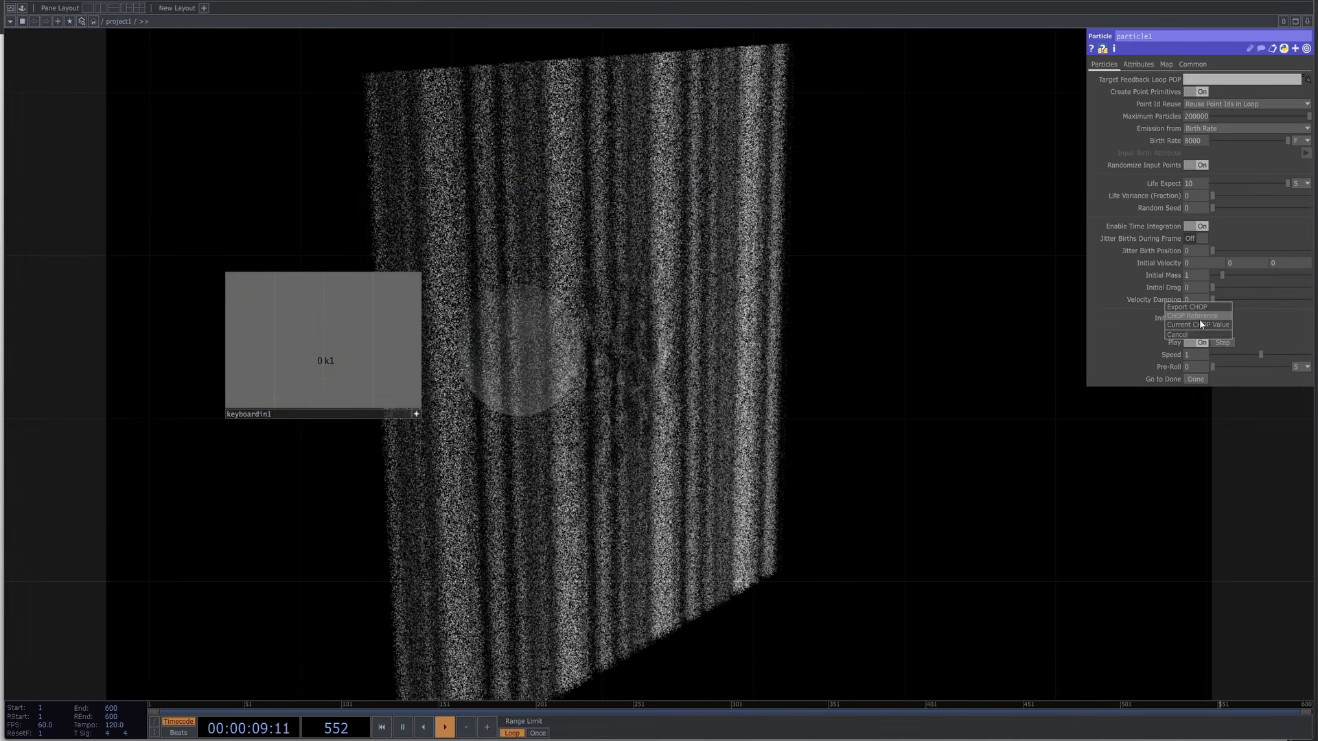
{"action": "left_click", "coordinate": [1198, 321]}
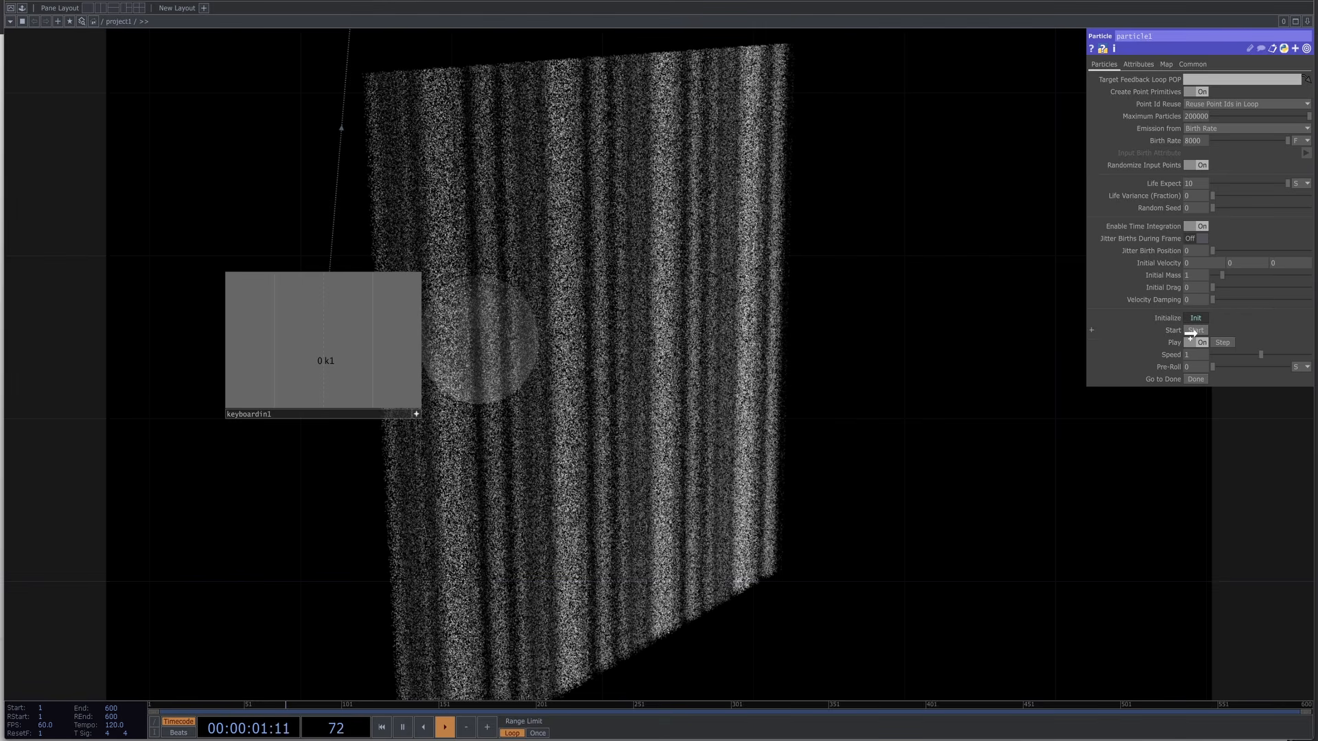
Add a Null POP between the Math Combine and Geometry nodes of the particle chain and align it with the row.
{"action": "scroll", "coordinate": [624, 286], "scroll_direction": "down", "scroll_amount": 5}
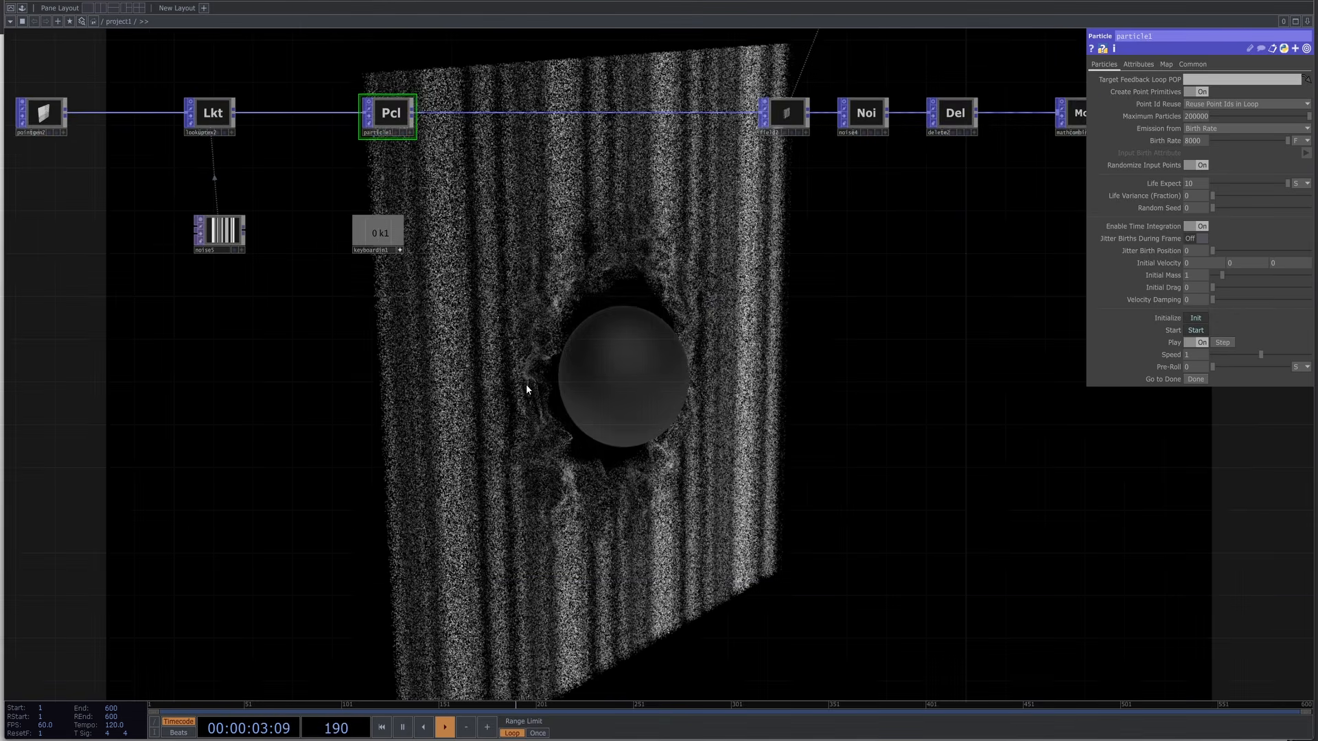
{"action": "scroll", "coordinate": [674, 395], "scroll_direction": "down", "scroll_amount": 5}
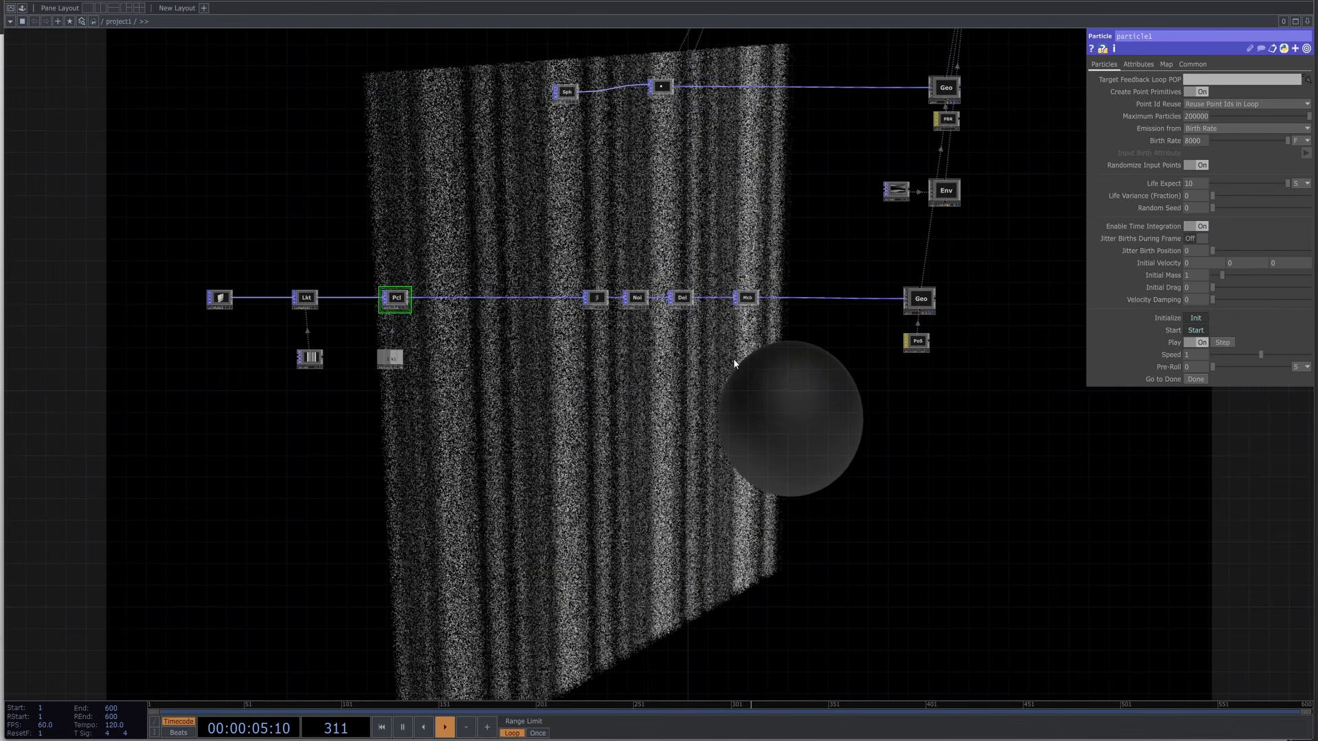
{"action": "scroll", "coordinate": [734, 361], "scroll_direction": "up", "scroll_amount": 2}
{"action": "right_click", "coordinate": [803, 275]}
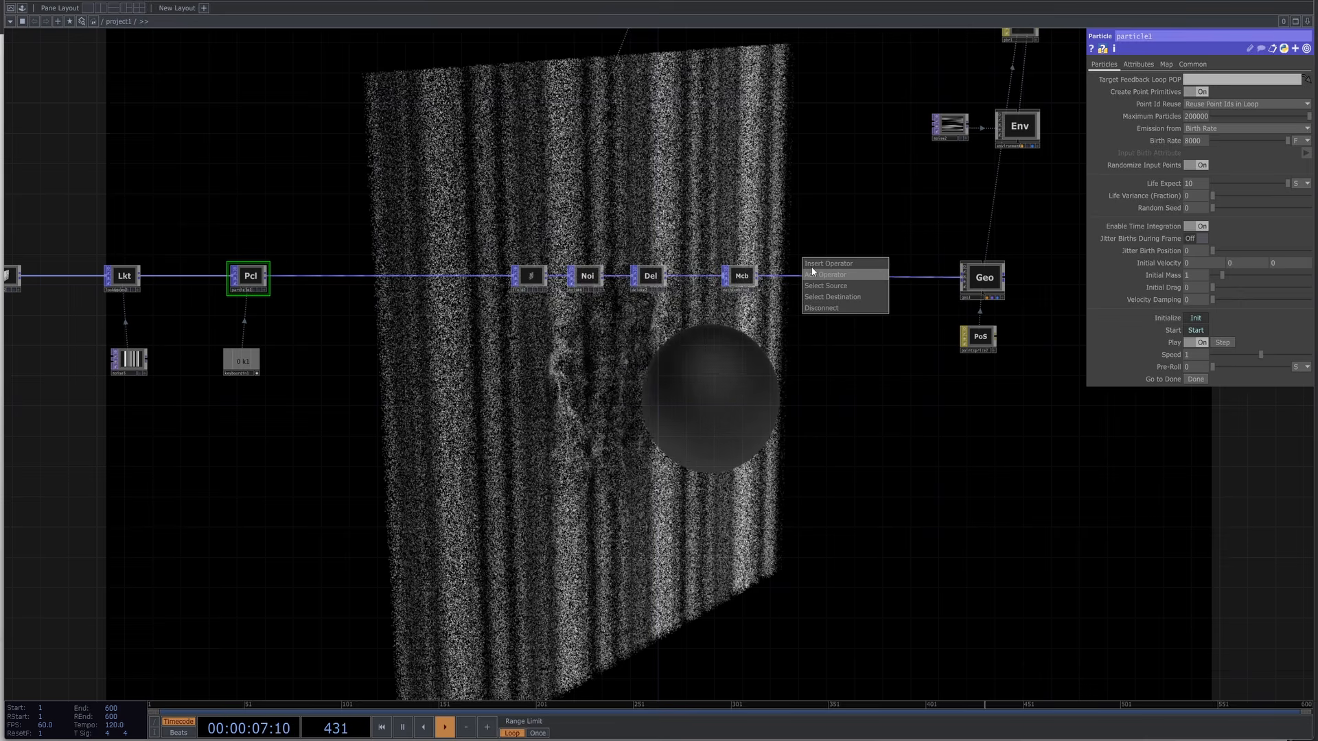
{"action": "left_click", "coordinate": [814, 274]}
{"action": "type", "text": "NU"}
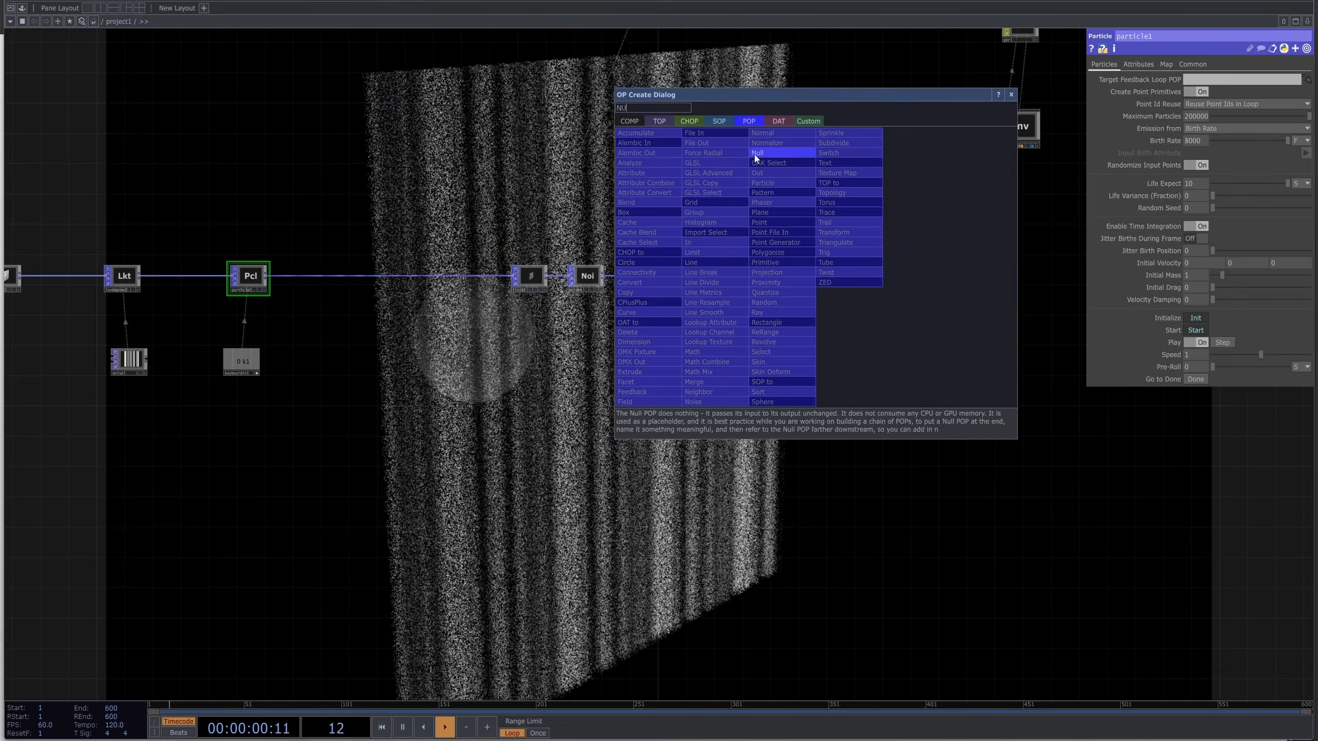
{"action": "left_click", "coordinate": [757, 152]}
{"action": "left_click", "coordinate": [860, 275]}
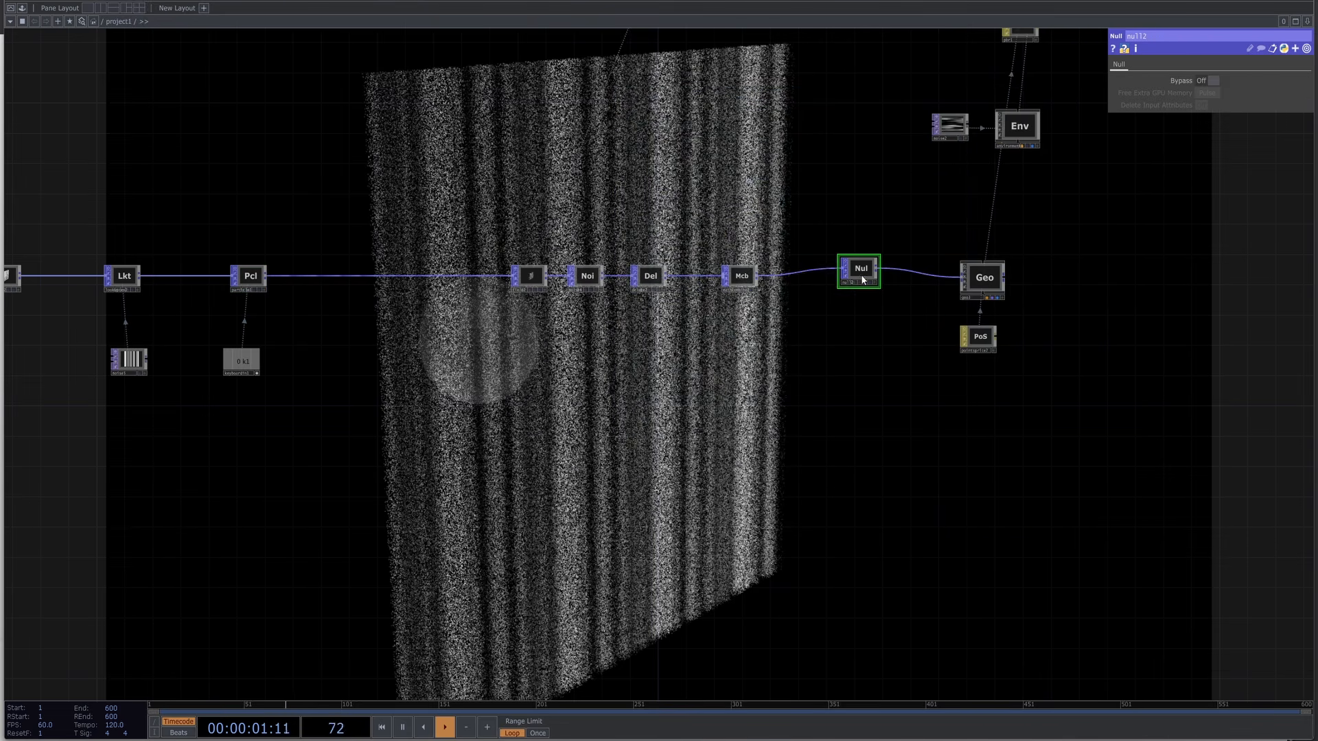
{"action": "left_click_drag", "start_coordinate": [861, 275], "coordinate": [861, 282]}
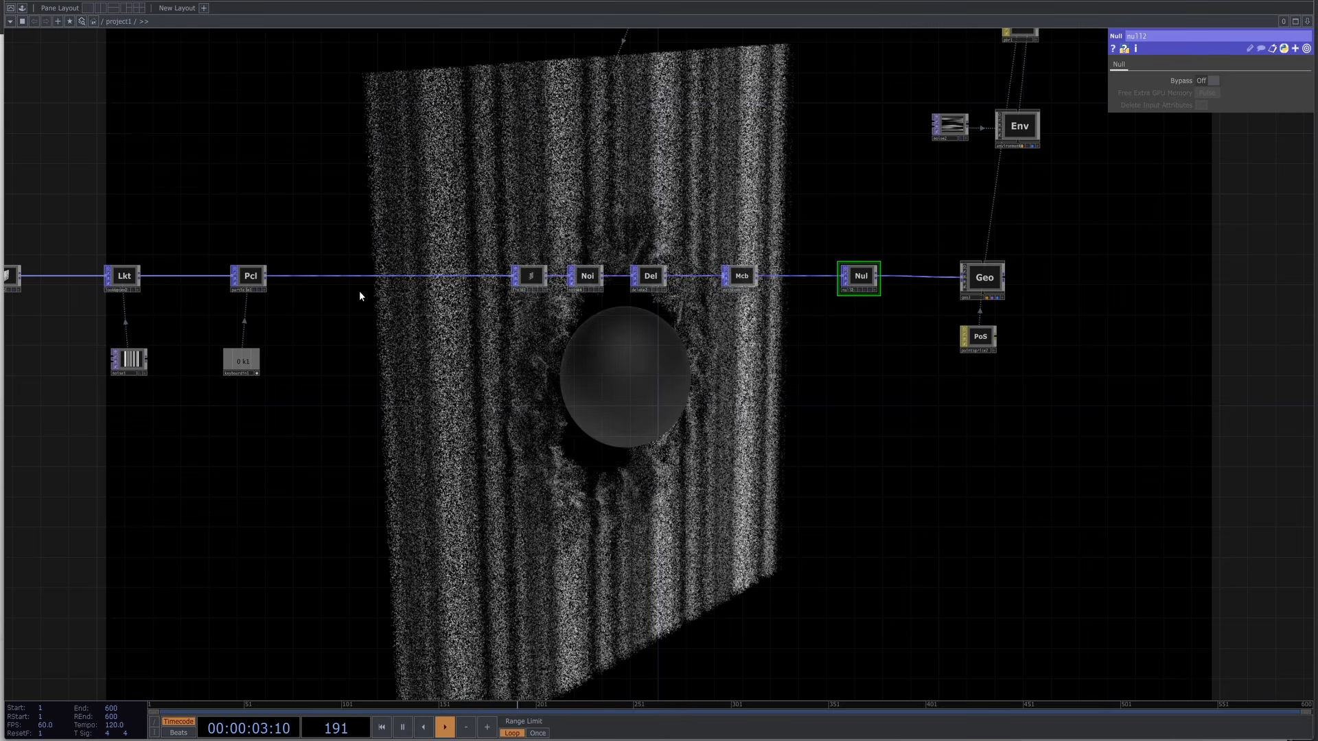
Set the Target Feedback Loop POP of particle1 to null2.
{"action": "left_click", "coordinate": [251, 276]}
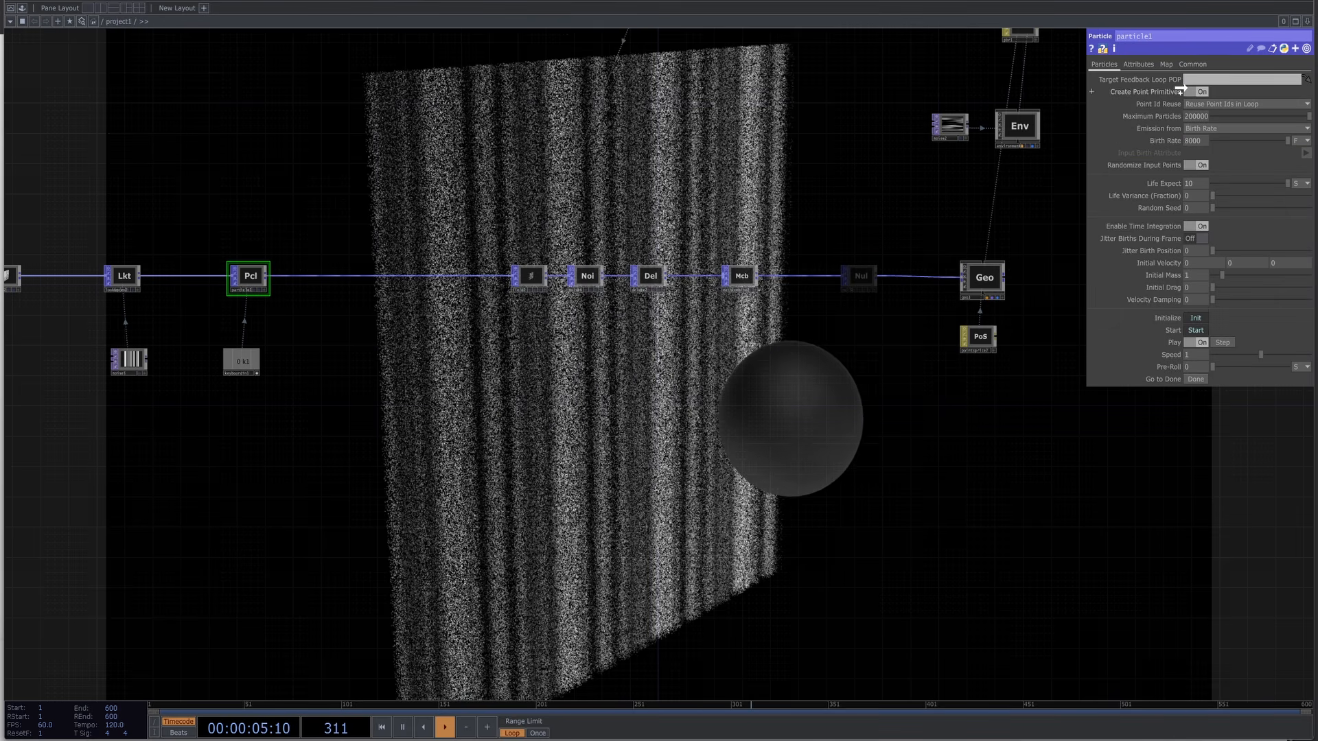
{"action": "left_click_drag", "start_coordinate": [1206, 79], "coordinate": [1206, 79]}
Turn off cooking on geo1 so only the particle chain drives the wall.
{"action": "left_click_drag", "start_coordinate": [859, 417], "coordinate": [865, 543]}
{"action": "left_click_drag", "start_coordinate": [782, 283], "coordinate": [640, 388]}
{"action": "scroll", "coordinate": [641, 388], "scroll_direction": "up", "scroll_amount": 5}
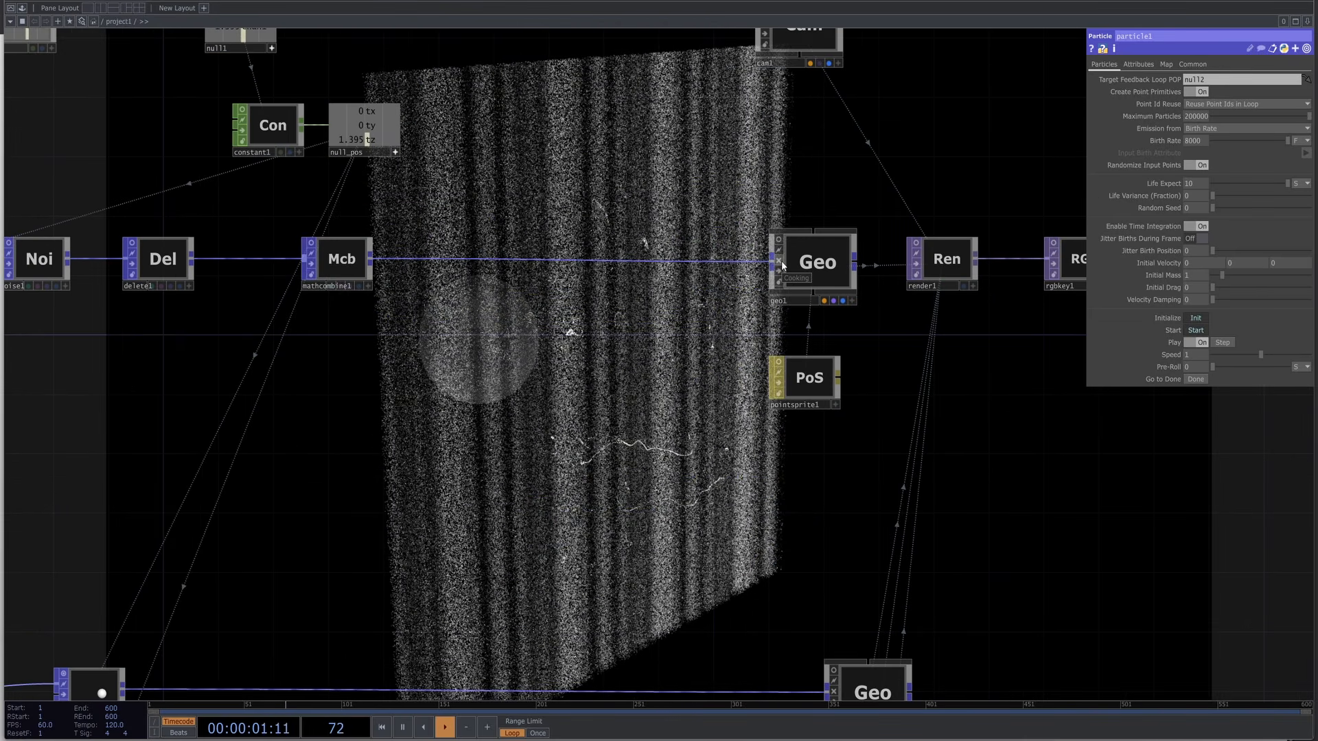
{"action": "left_click_drag", "start_coordinate": [732, 347], "coordinate": [701, 248]}
Set the Life Variance of particle1 to 1 and its Random Seed to 7.07.
{"action": "scroll", "coordinate": [488, 612], "scroll_direction": "down", "scroll_amount": 5}
{"action": "left_click_drag", "start_coordinate": [488, 612], "coordinate": [532, 385]}
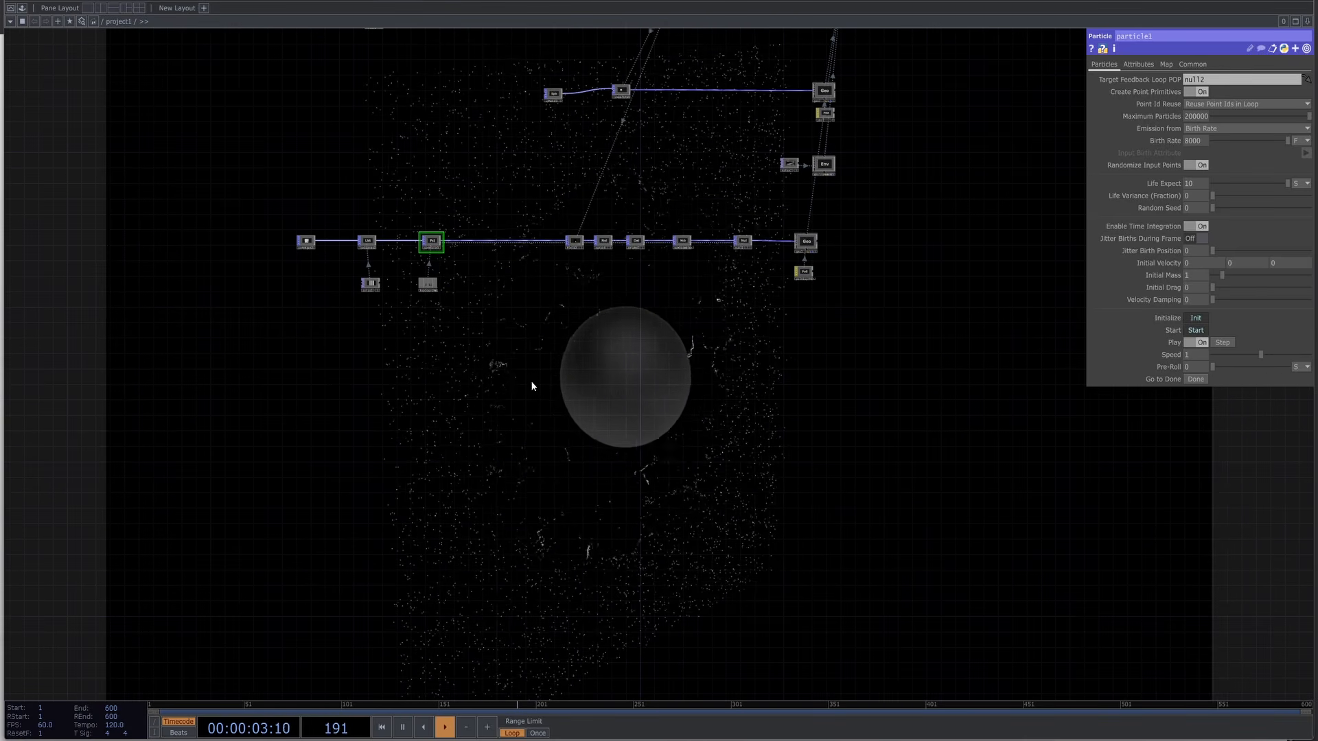
{"action": "scroll", "coordinate": [549, 354], "scroll_direction": "up", "scroll_amount": 6}
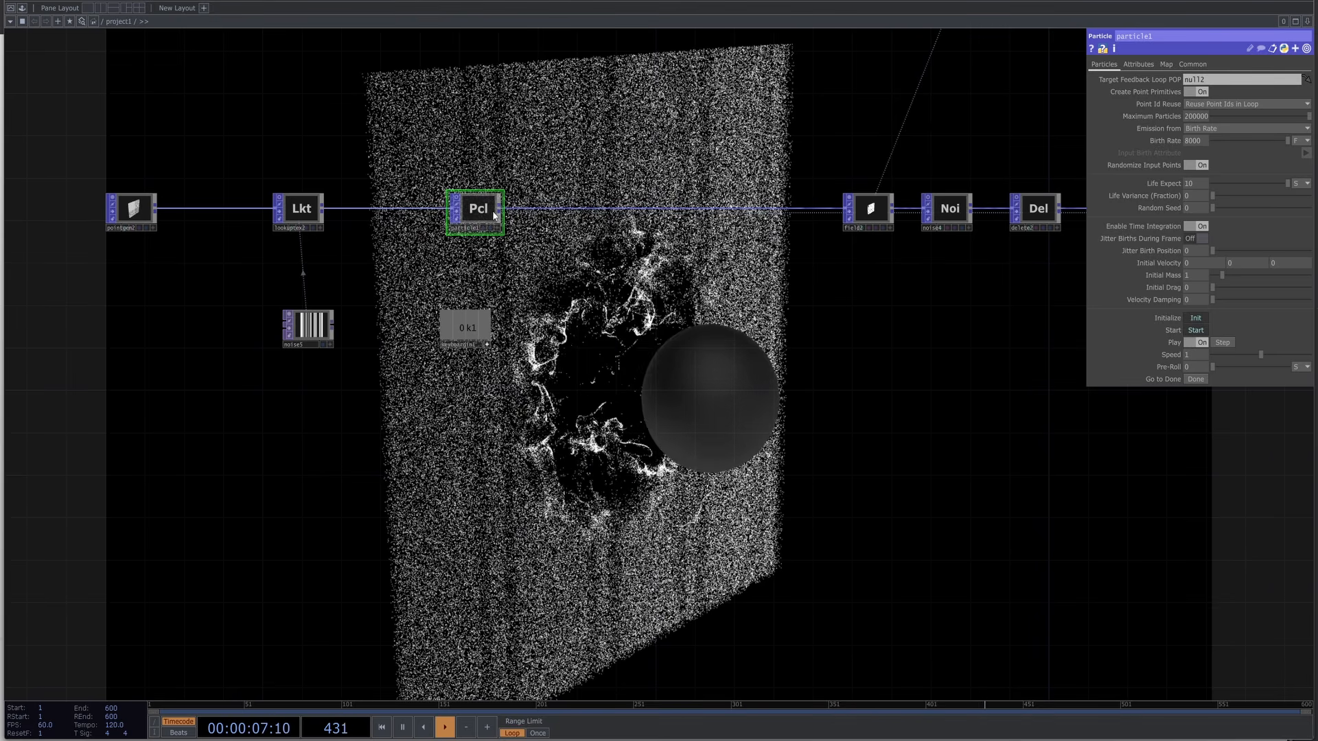
{"action": "left_click_drag", "start_coordinate": [1220, 195], "coordinate": [1309, 196]}
{"action": "left_click_drag", "start_coordinate": [1232, 208], "coordinate": [1280, 204]}
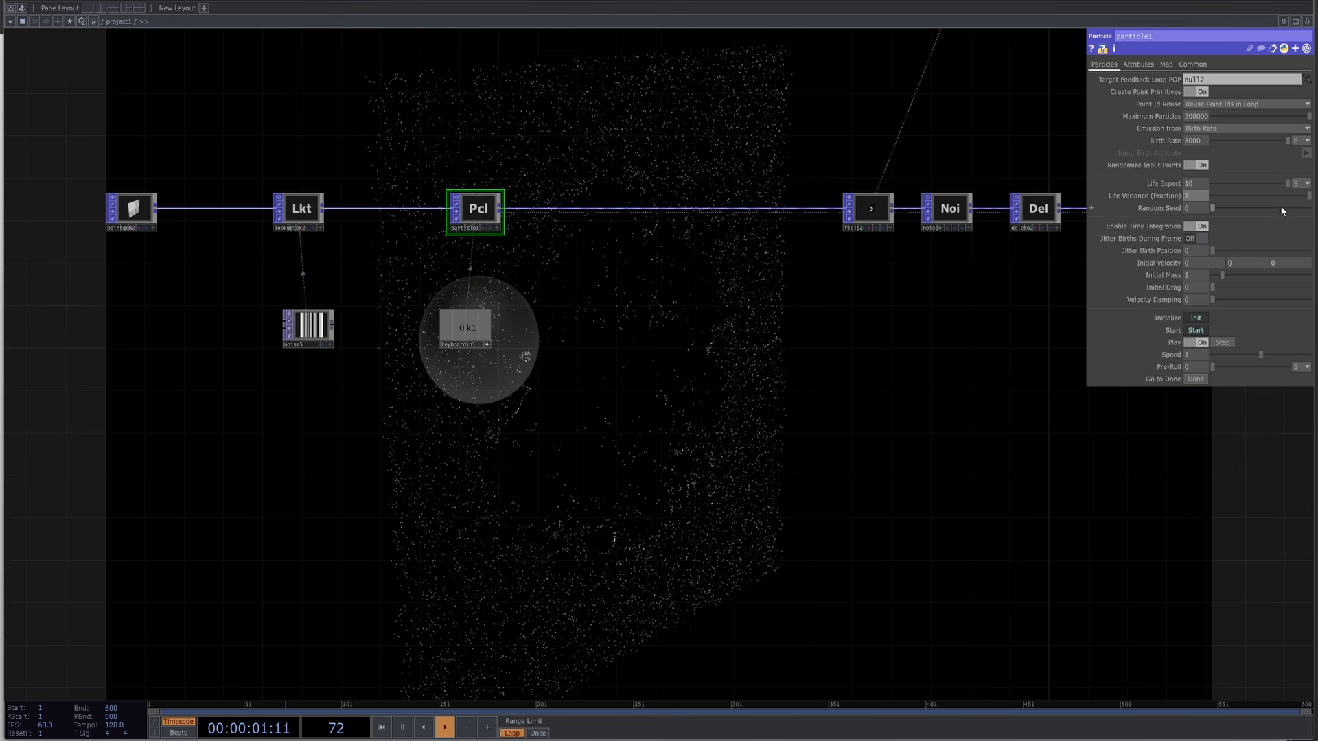
Set the Life Expect of particle1 to 1.5 seconds.
{"action": "left_click_drag", "start_coordinate": [942, 492], "coordinate": [879, 348]}
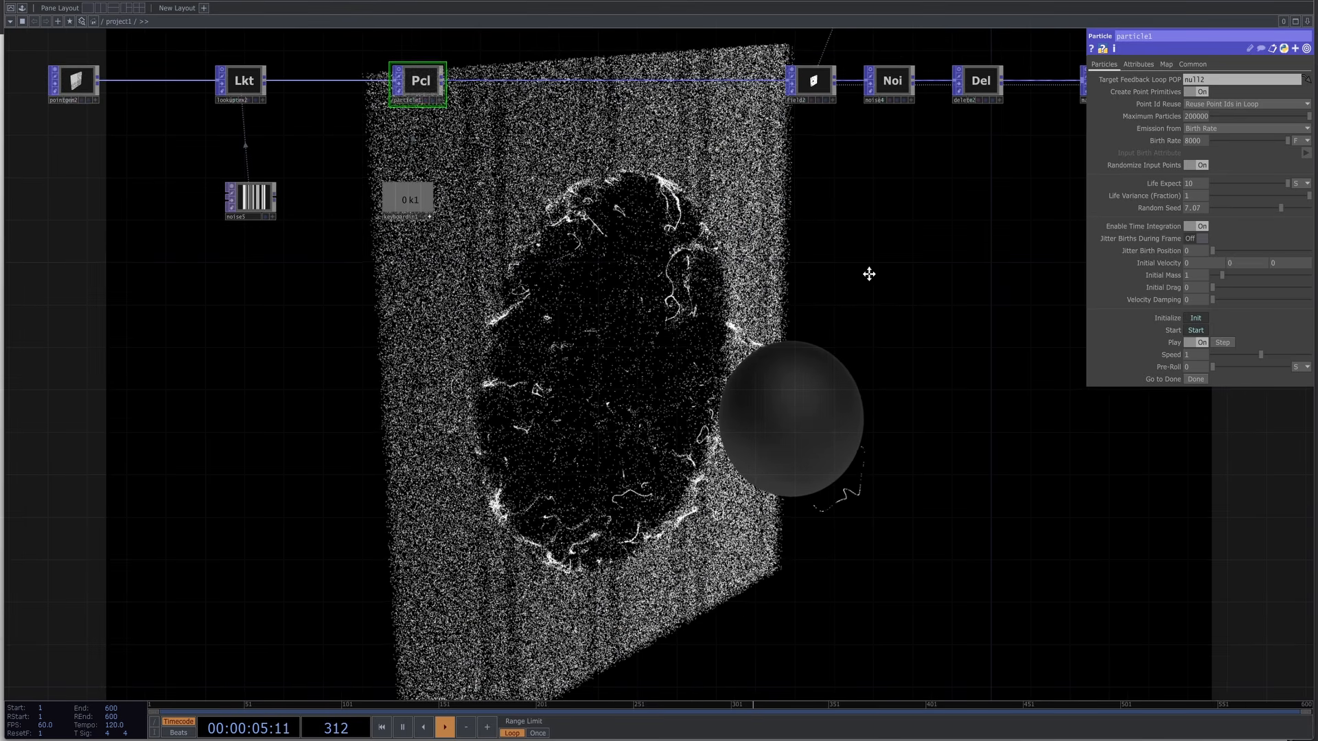
{"action": "left_click_drag", "start_coordinate": [867, 269], "coordinate": [968, 441]}
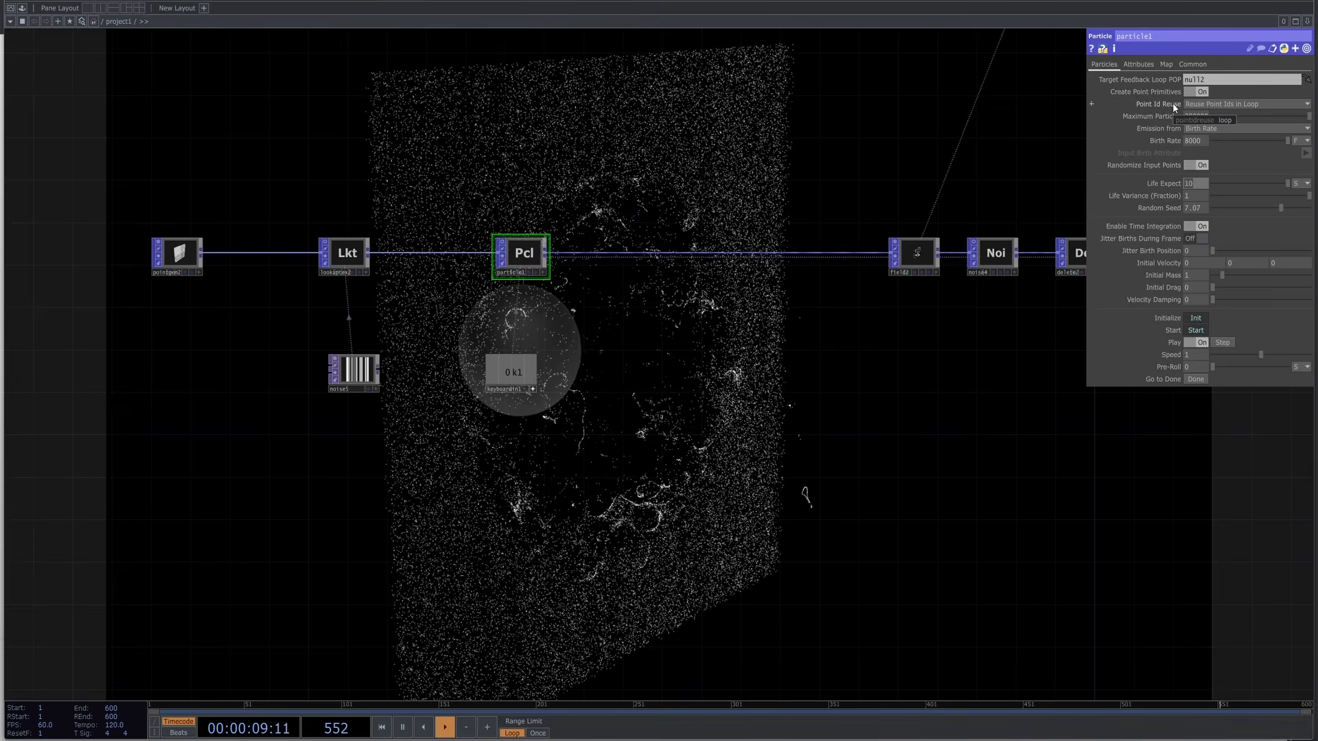
{"action": "type", "text": "1"}
{"action": "key", "text": "Return"}
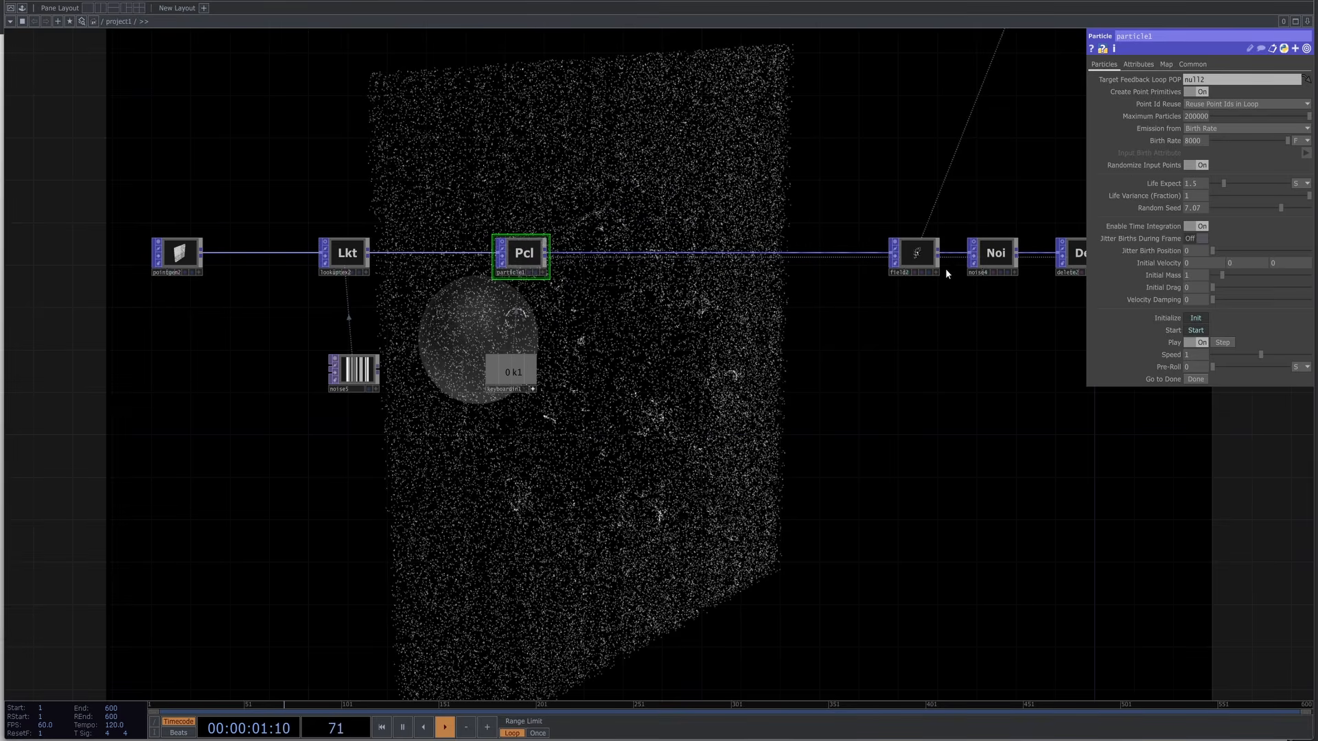
Set the Alpha of the pointsprite2 material below the particle geometry to 0.329.
{"action": "left_click", "coordinate": [999, 258]}
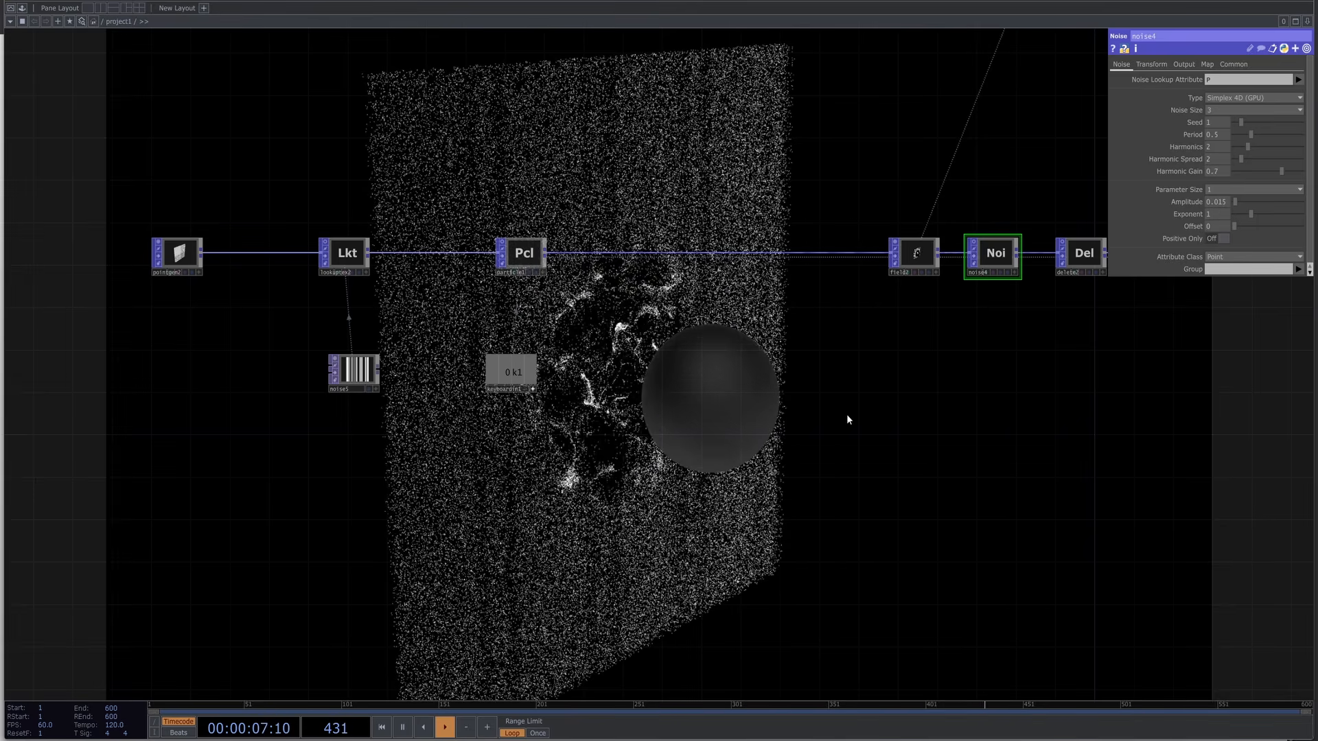
{"action": "mouse_move", "coordinate": [850, 430]}
{"action": "left_mouse_down"}
{"action": "mouse_move", "coordinate": [794, 360]}
{"action": "mouse_move", "coordinate": [760, 251]}
{"action": "left_mouse_up"}
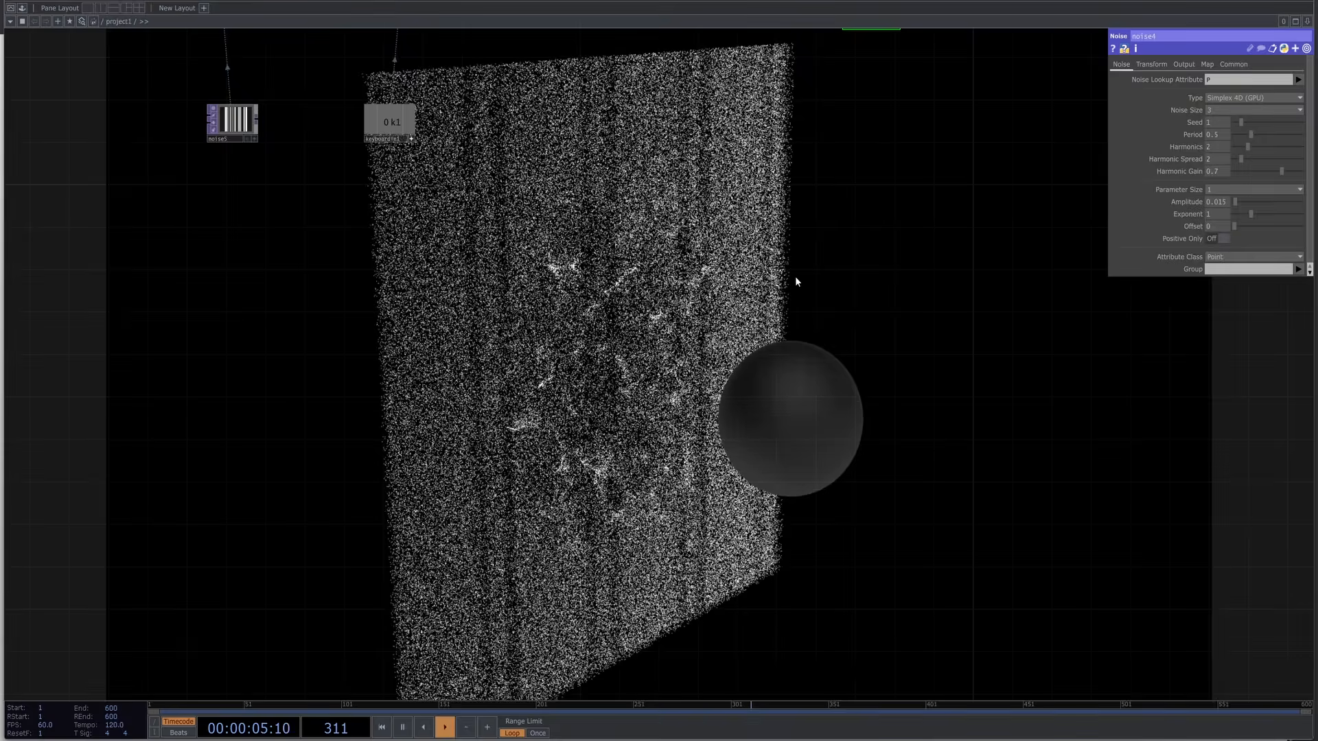
{"action": "left_click_drag", "start_coordinate": [795, 294], "coordinate": [551, 463]}
{"action": "scroll", "coordinate": [787, 395], "scroll_direction": "down", "scroll_amount": 3}
{"action": "left_click_drag", "start_coordinate": [1079, 316], "coordinate": [1027, 321]}
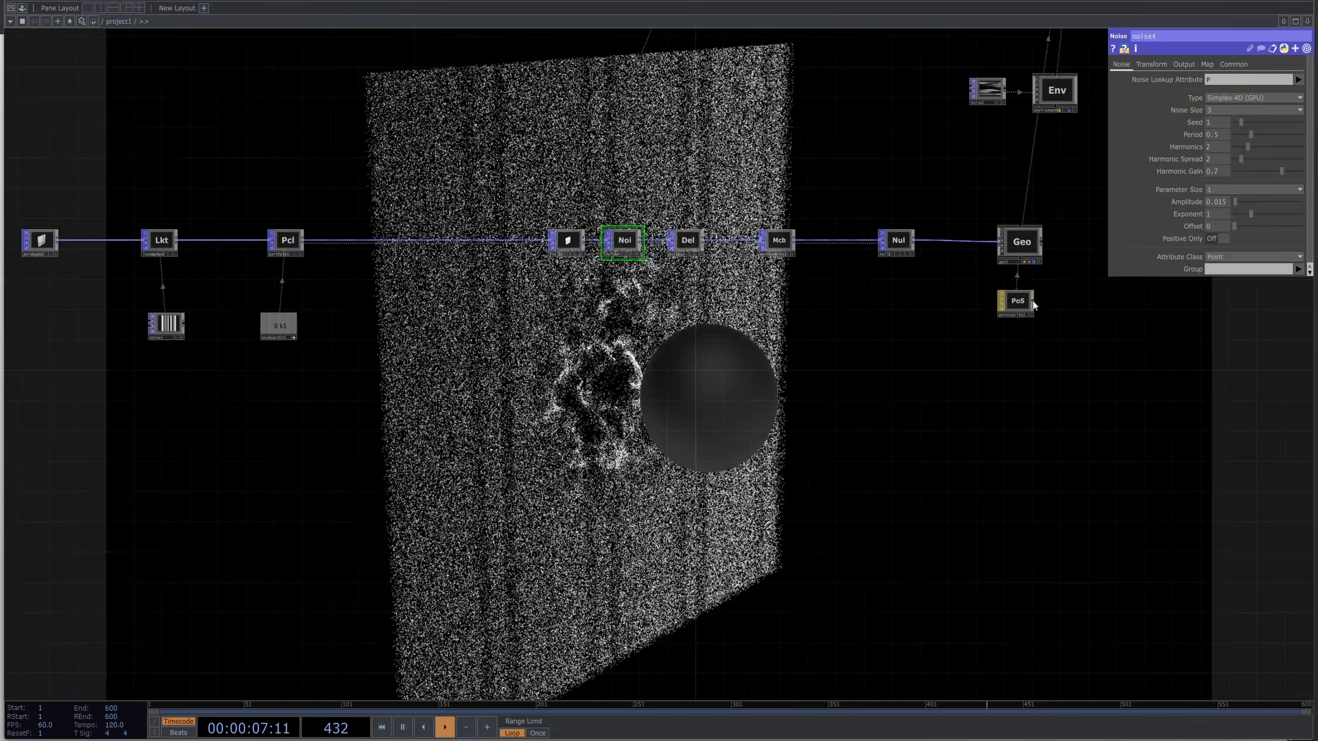
{"action": "left_click", "coordinate": [1023, 305]}
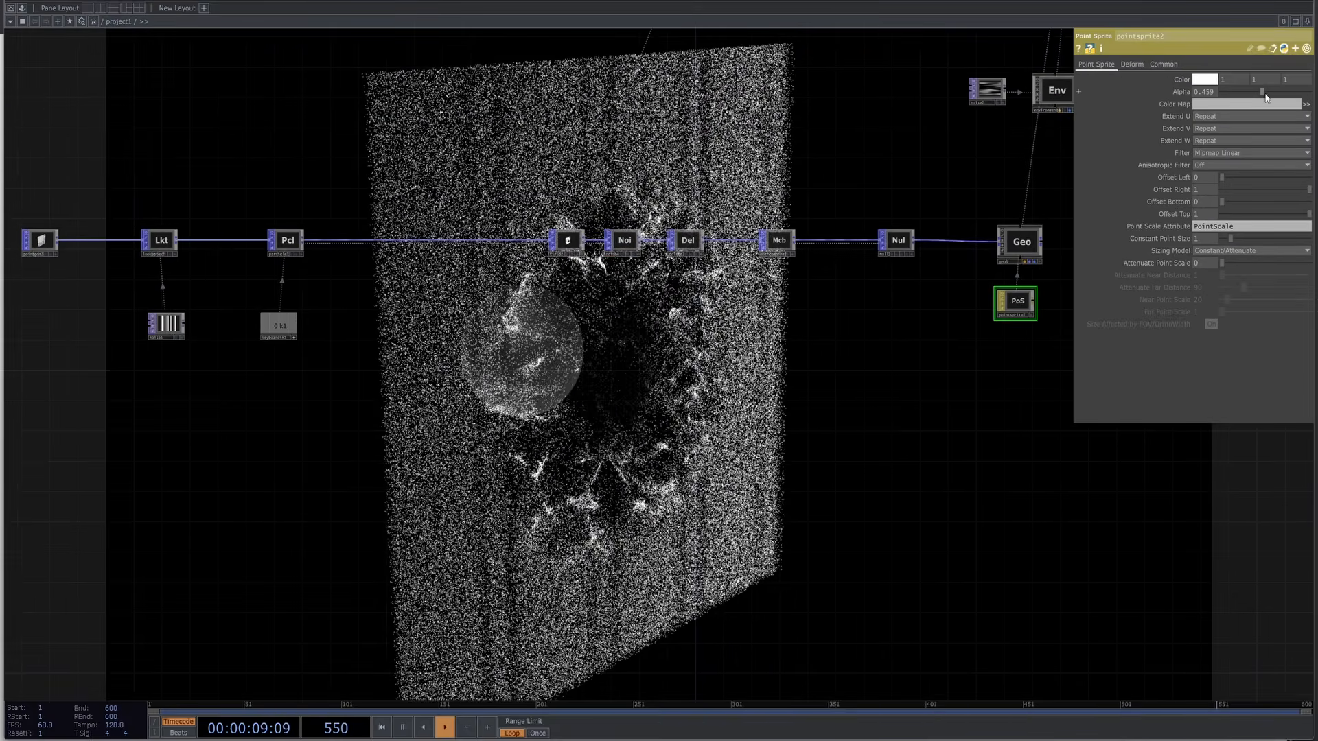
{"action": "left_click_drag", "start_coordinate": [1255, 92], "coordinate": [1252, 92]}
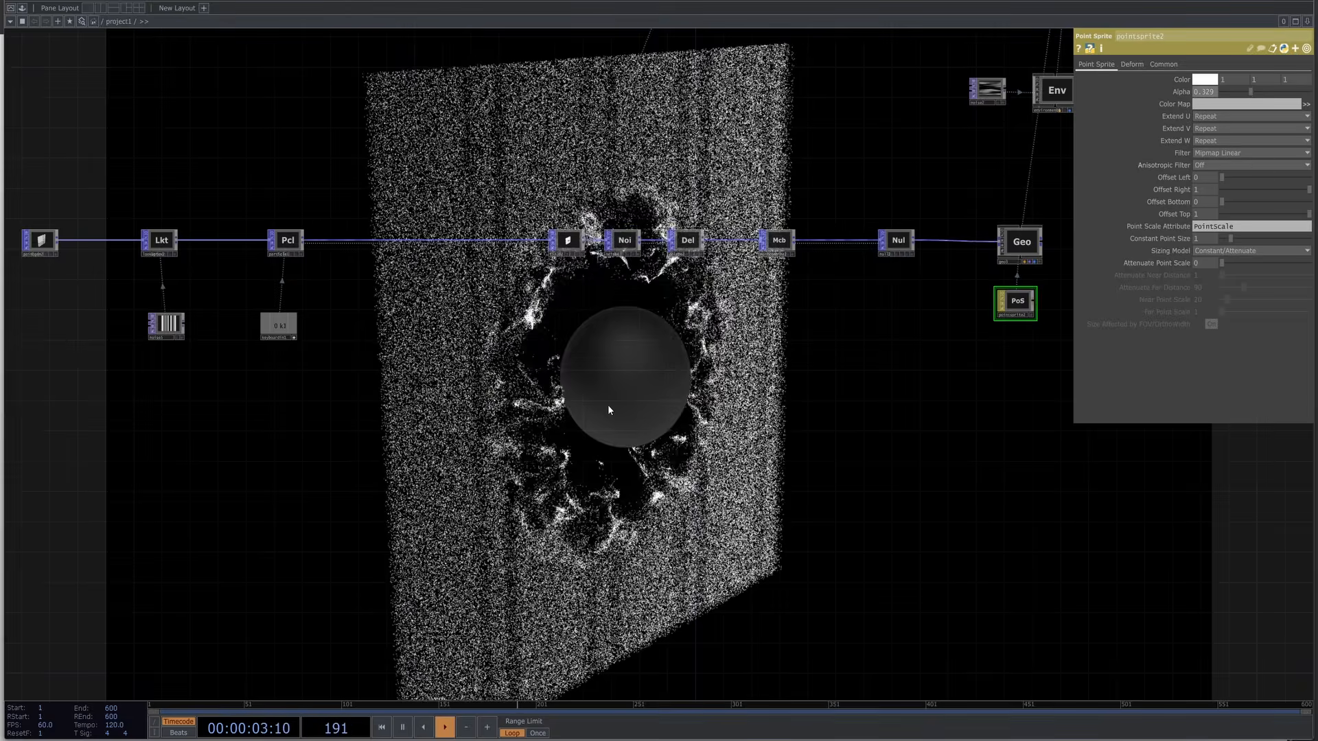
Turn cooking on geo1 back on so the original wall renders with the particles.
{"action": "scroll", "coordinate": [539, 430], "scroll_direction": "down", "scroll_amount": 5}
{"action": "scroll", "coordinate": [703, 194], "scroll_direction": "up", "scroll_amount": 10}
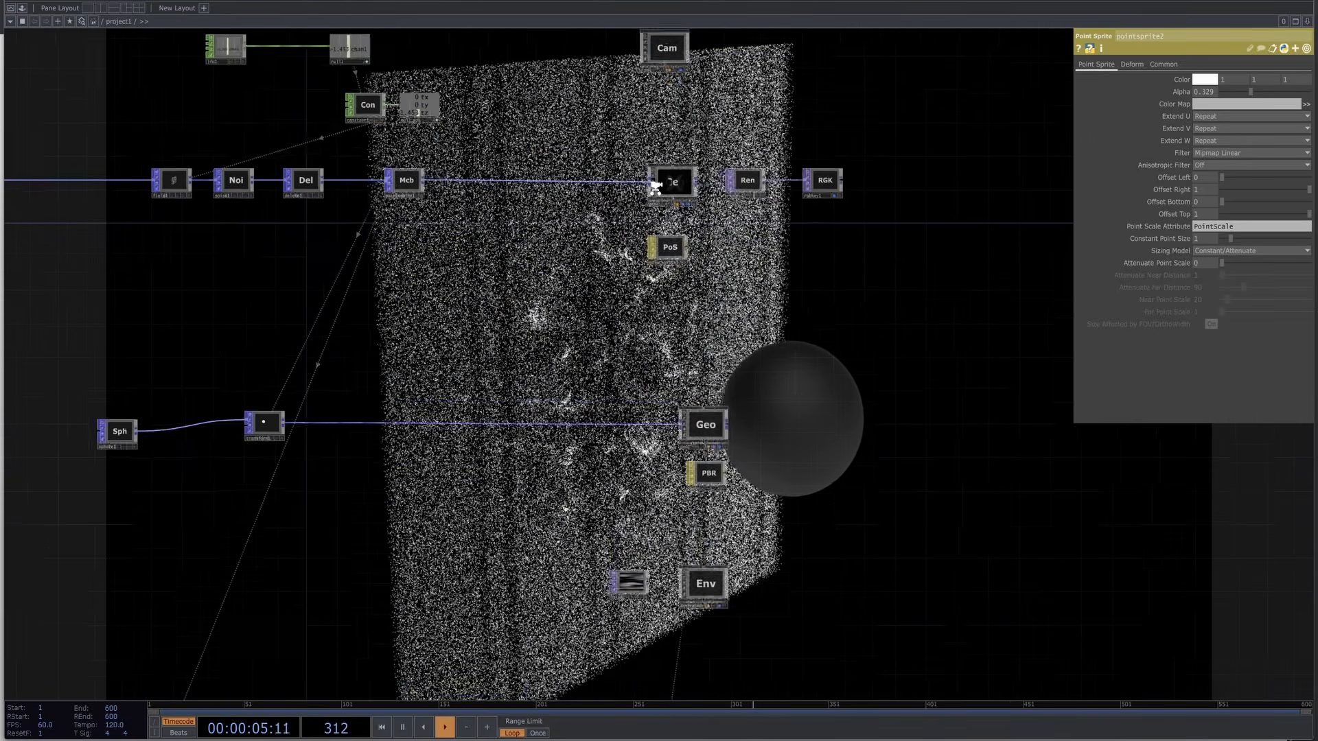
{"action": "left_click_drag", "start_coordinate": [551, 317], "coordinate": [648, 219]}
{"action": "scroll", "coordinate": [648, 219], "scroll_direction": "down", "scroll_amount": 10}
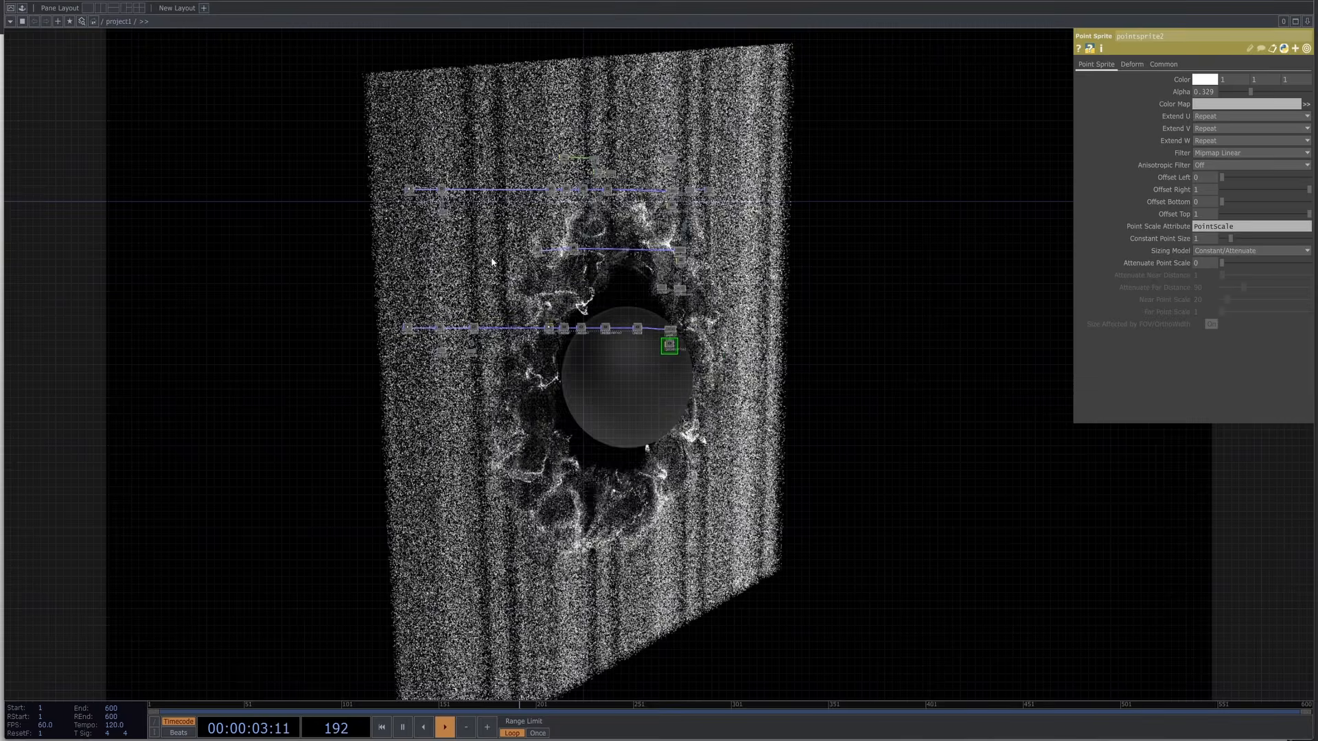
Change the point Distribution of pointgen1 in the original wall chain from volume to Surface.
{"action": "scroll", "coordinate": [379, 213], "scroll_direction": "up", "scroll_amount": 1}
{"action": "scroll", "coordinate": [380, 214], "scroll_direction": "up", "scroll_amount": 5}
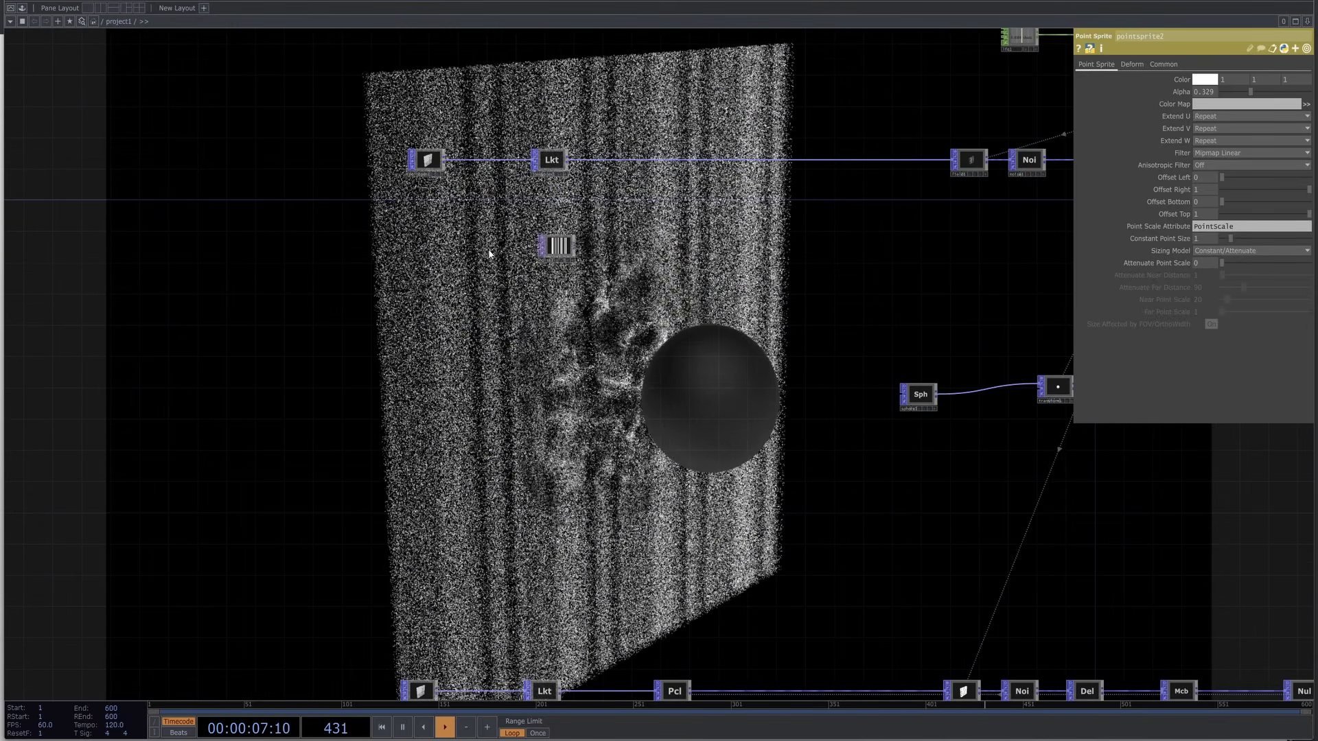
{"action": "left_click", "coordinate": [446, 205]}
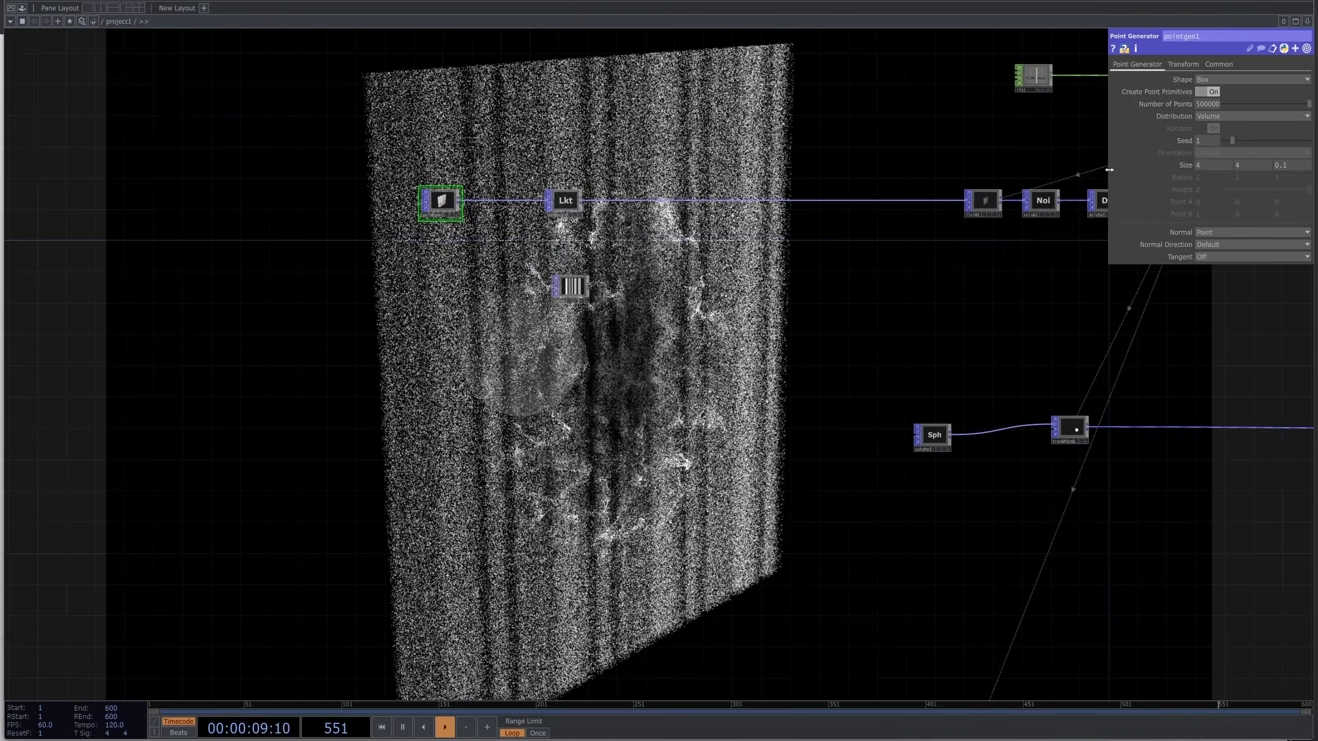
{"action": "scroll", "coordinate": [439, 203], "scroll_direction": "up", "scroll_amount": 3}
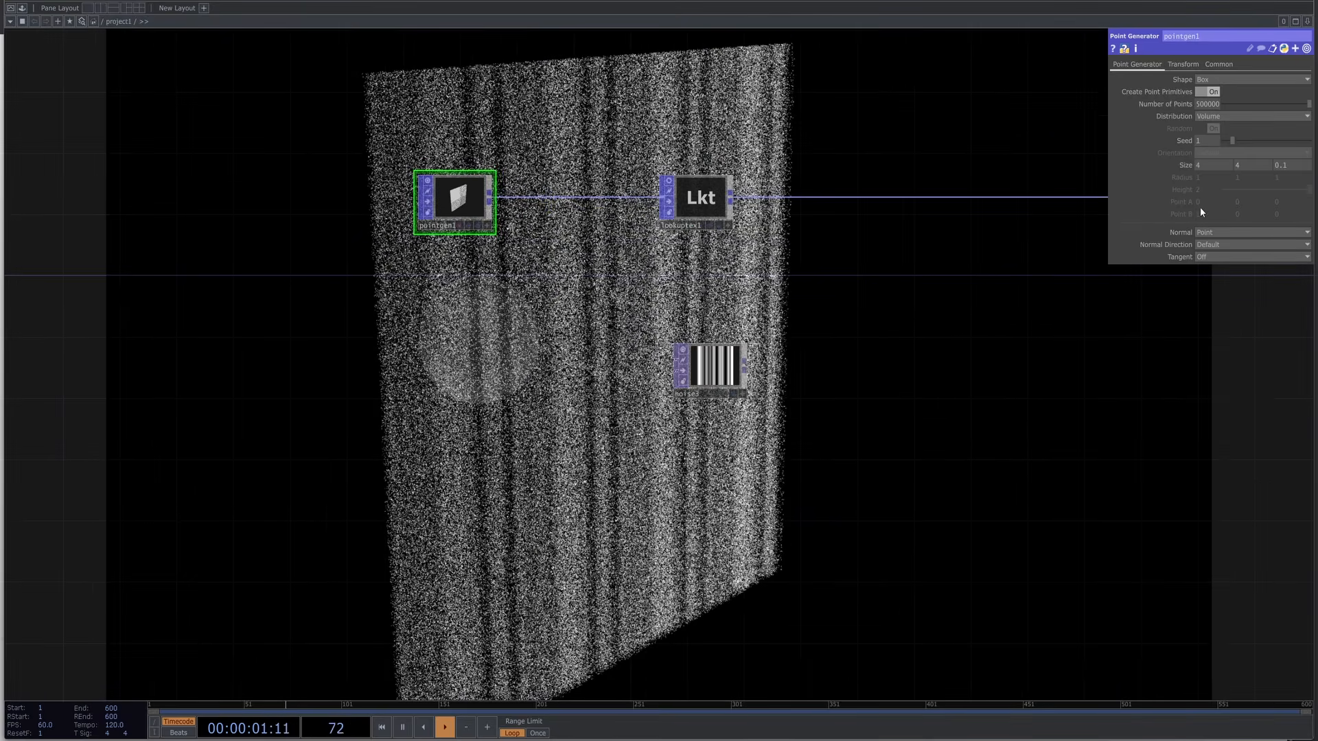
{"action": "left_click", "coordinate": [1222, 117]}
{"action": "left_click", "coordinate": [1216, 142]}
Review the finished network, from the original and particle point chains to the sphere, environment light, camera and render nodes, against the rendered wall.
{"action": "left_click_drag", "start_coordinate": [1005, 367], "coordinate": [933, 232]}
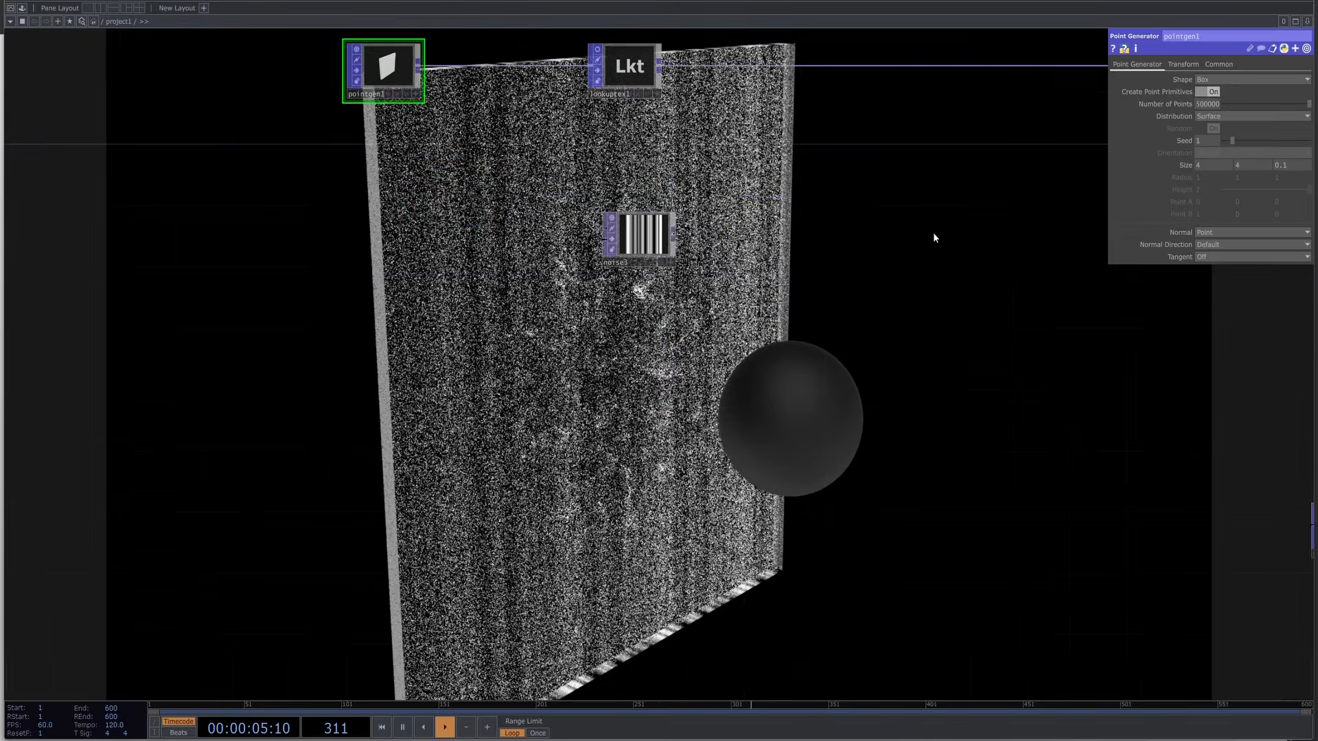
{"action": "scroll", "coordinate": [896, 191], "scroll_direction": "down", "scroll_amount": 5}
{"action": "left_click_drag", "start_coordinate": [853, 344], "coordinate": [753, 168]}
{"action": "scroll", "coordinate": [527, 467], "scroll_direction": "up", "scroll_amount": 3}
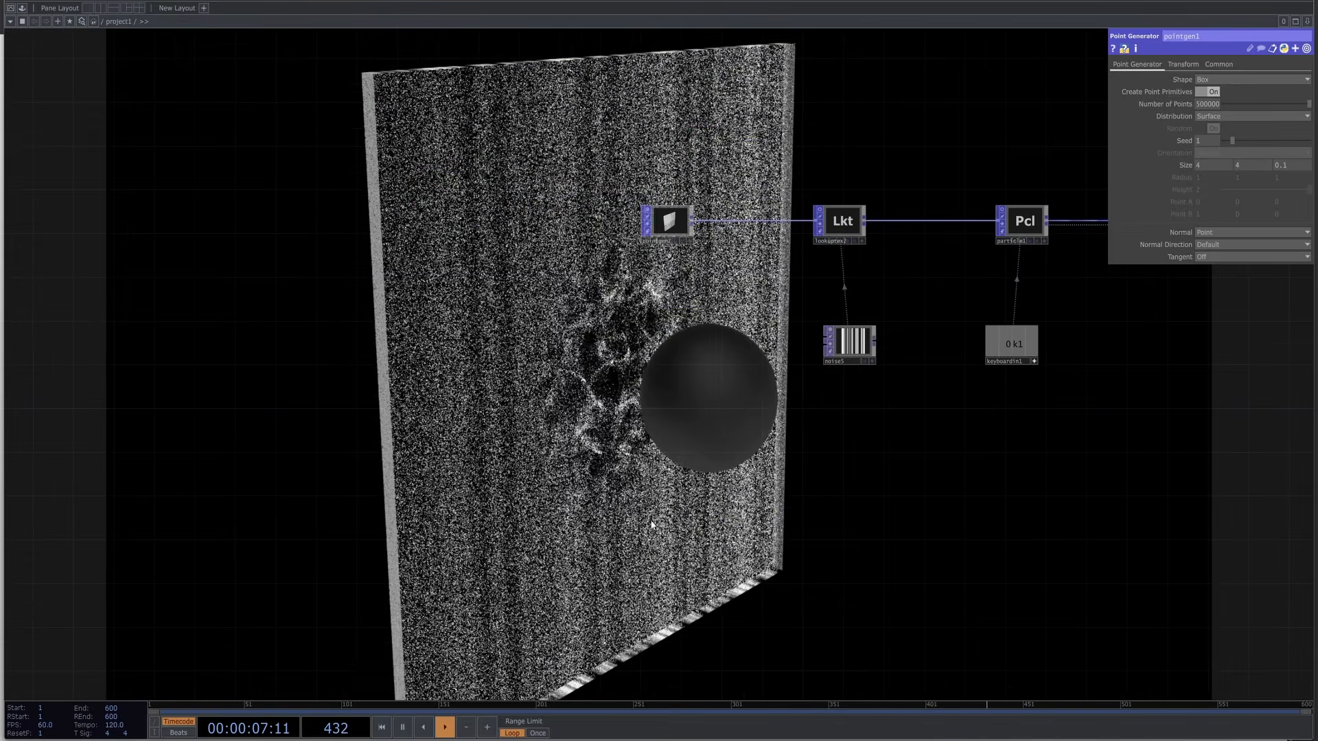
{"action": "left_click_drag", "start_coordinate": [648, 496], "coordinate": [653, 208]}
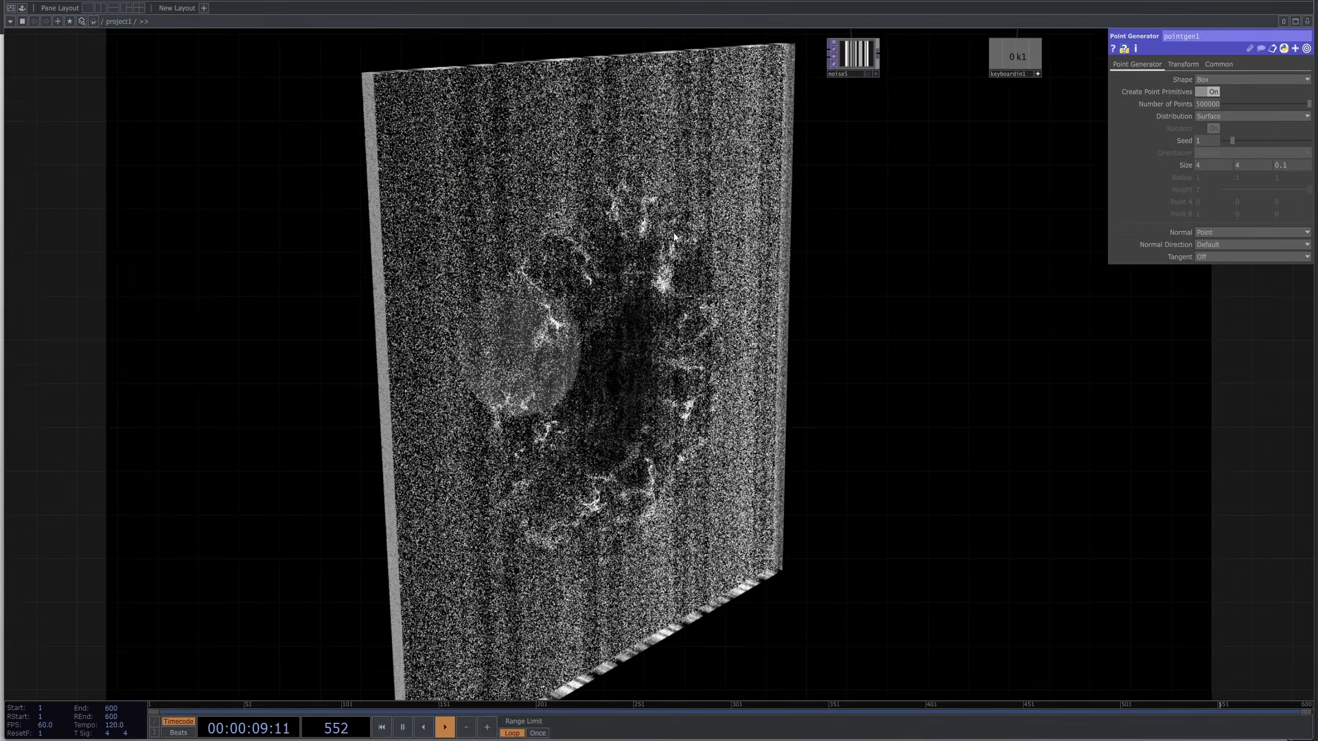
{"action": "left_click_drag", "start_coordinate": [664, 264], "coordinate": [334, 265]}
{"action": "scroll", "coordinate": [335, 270], "scroll_direction": "down", "scroll_amount": 4}
{"action": "left_click_drag", "start_coordinate": [725, 220], "coordinate": [784, 373]}
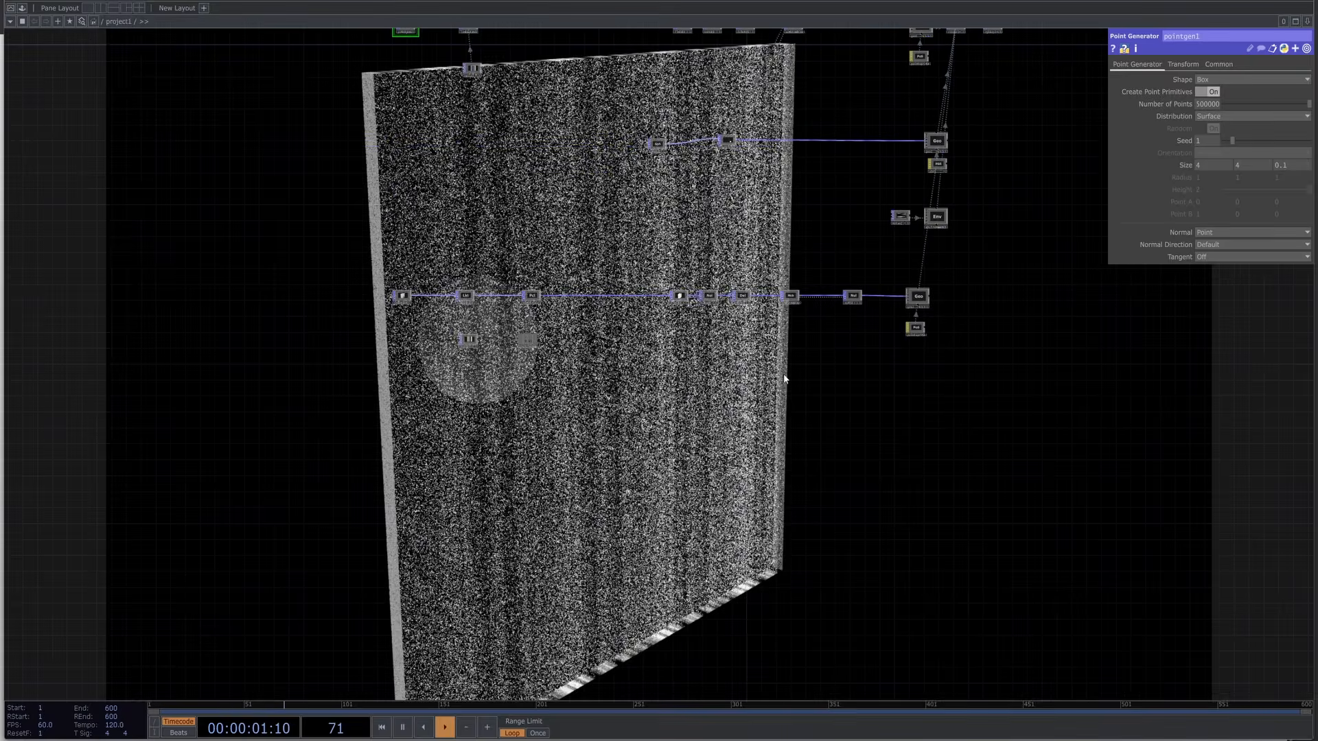
{"action": "left_click_drag", "start_coordinate": [1046, 271], "coordinate": [980, 613]}
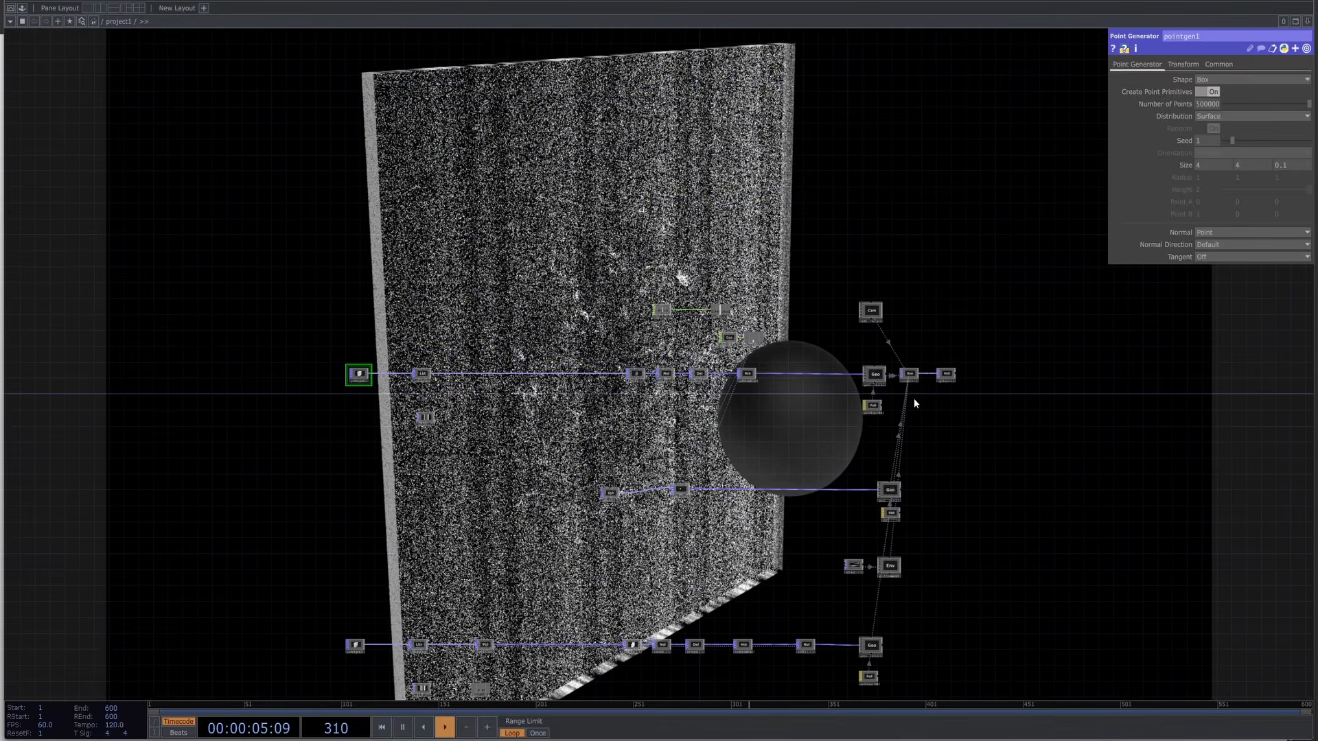
{"action": "scroll", "coordinate": [916, 316], "scroll_direction": "up", "scroll_amount": 5}
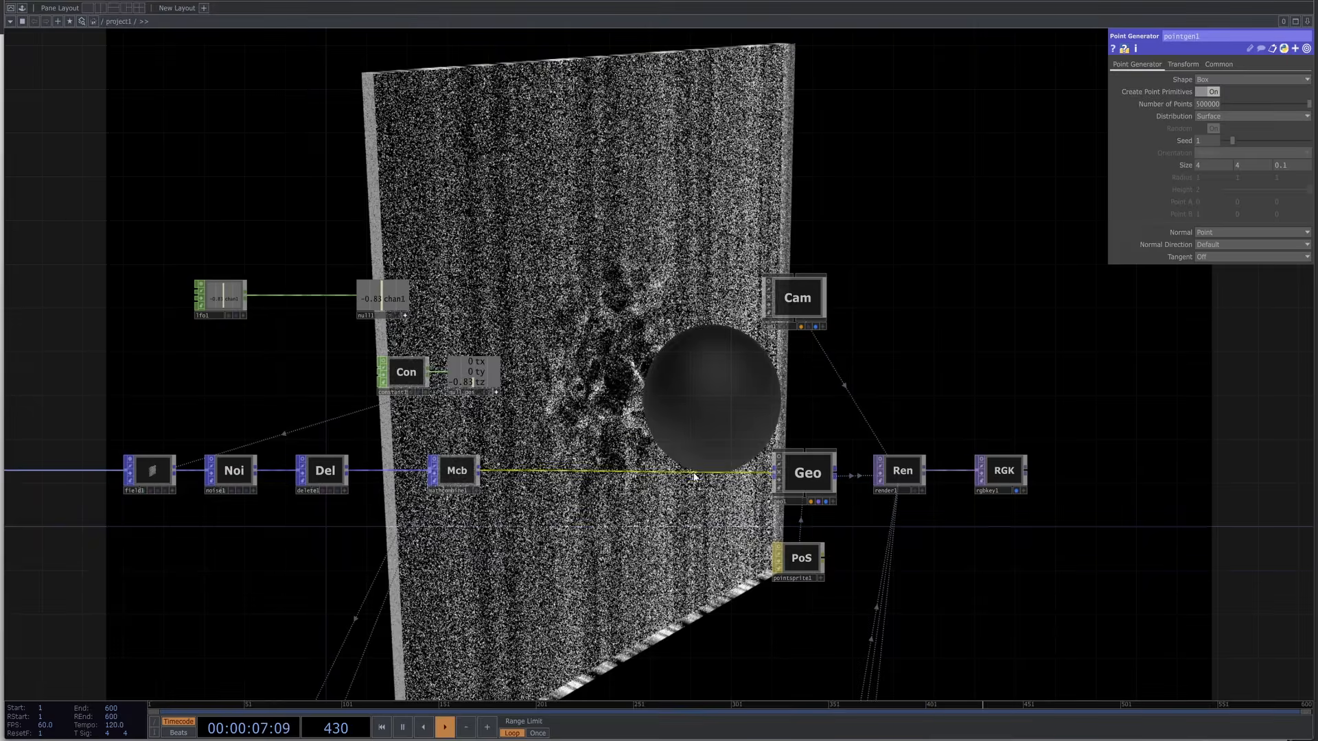
{"action": "left_click_drag", "start_coordinate": [639, 367], "coordinate": [838, 300]}
{"action": "scroll", "coordinate": [838, 300], "scroll_direction": "down", "scroll_amount": 3}
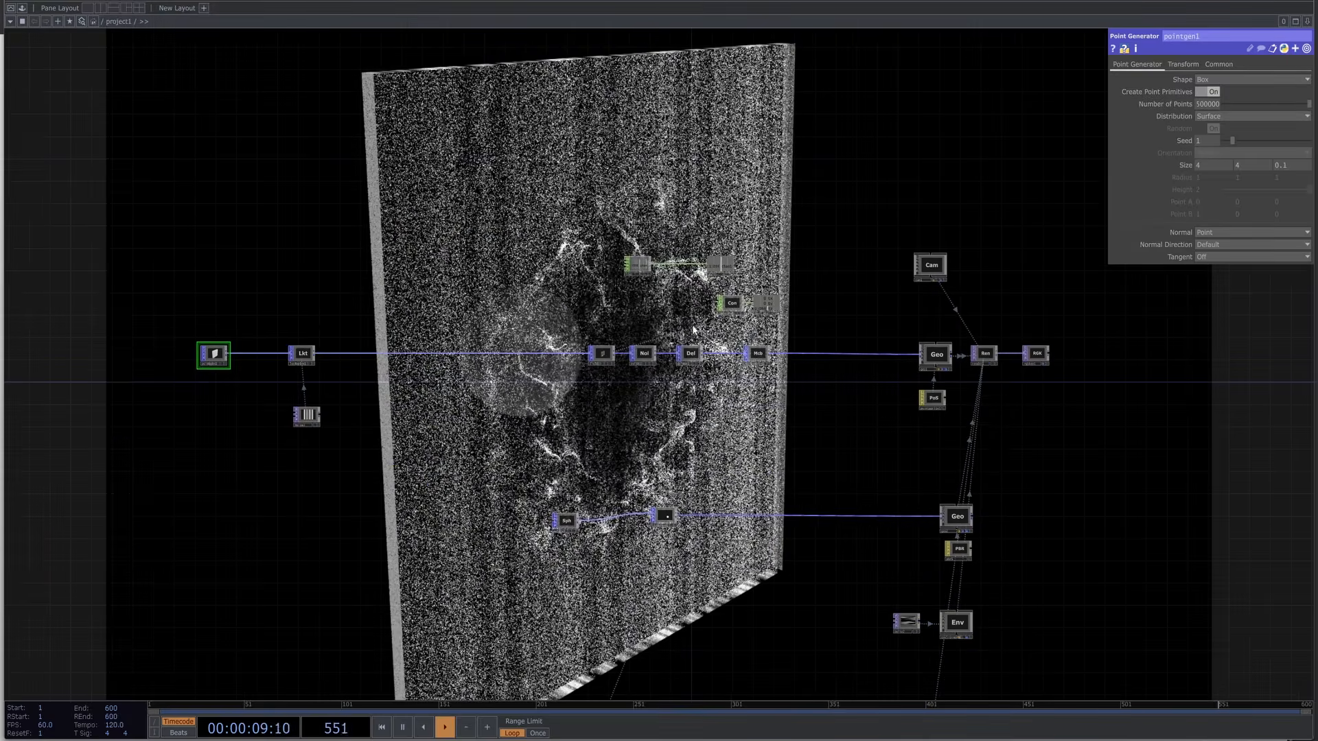
{"action": "left_click_drag", "start_coordinate": [497, 381], "coordinate": [541, 282]}
{"action": "left_click_drag", "start_coordinate": [516, 357], "coordinate": [559, 243]}
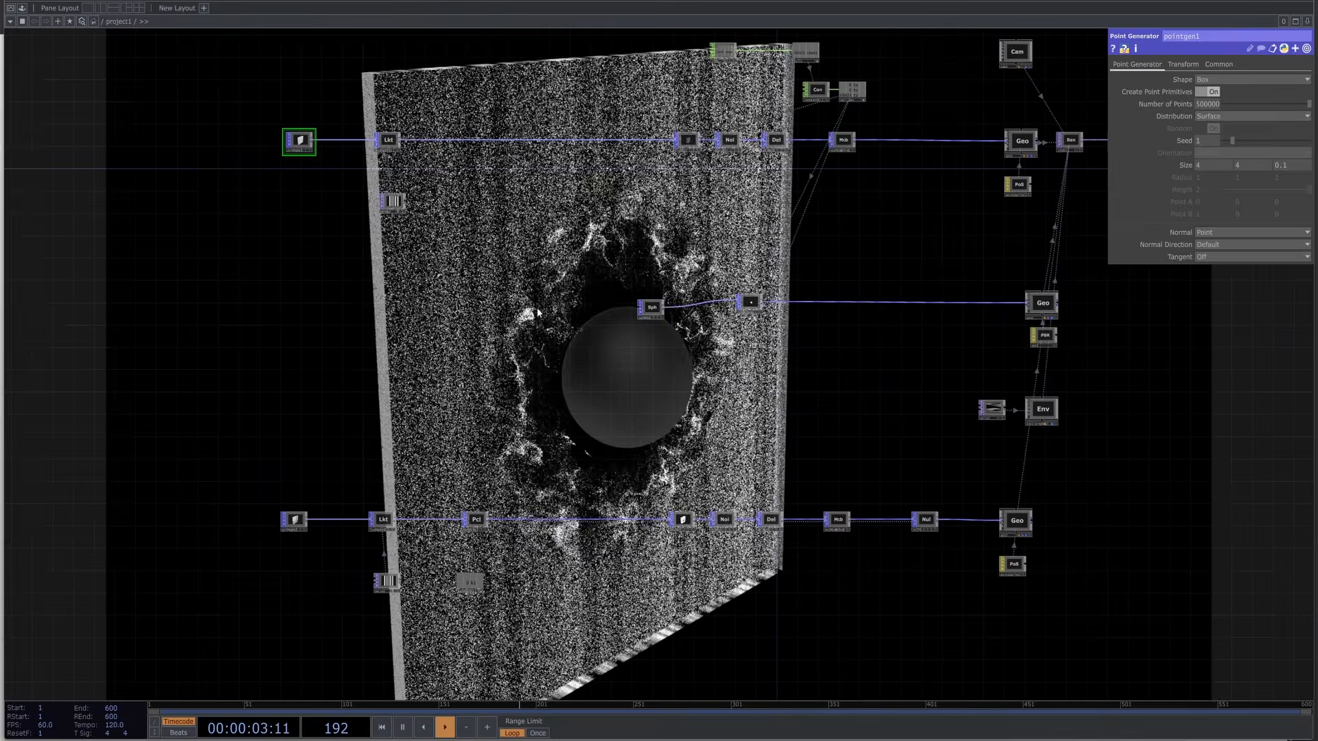
{"action": "scroll", "coordinate": [549, 322], "scroll_direction": "down", "scroll_amount": 5}
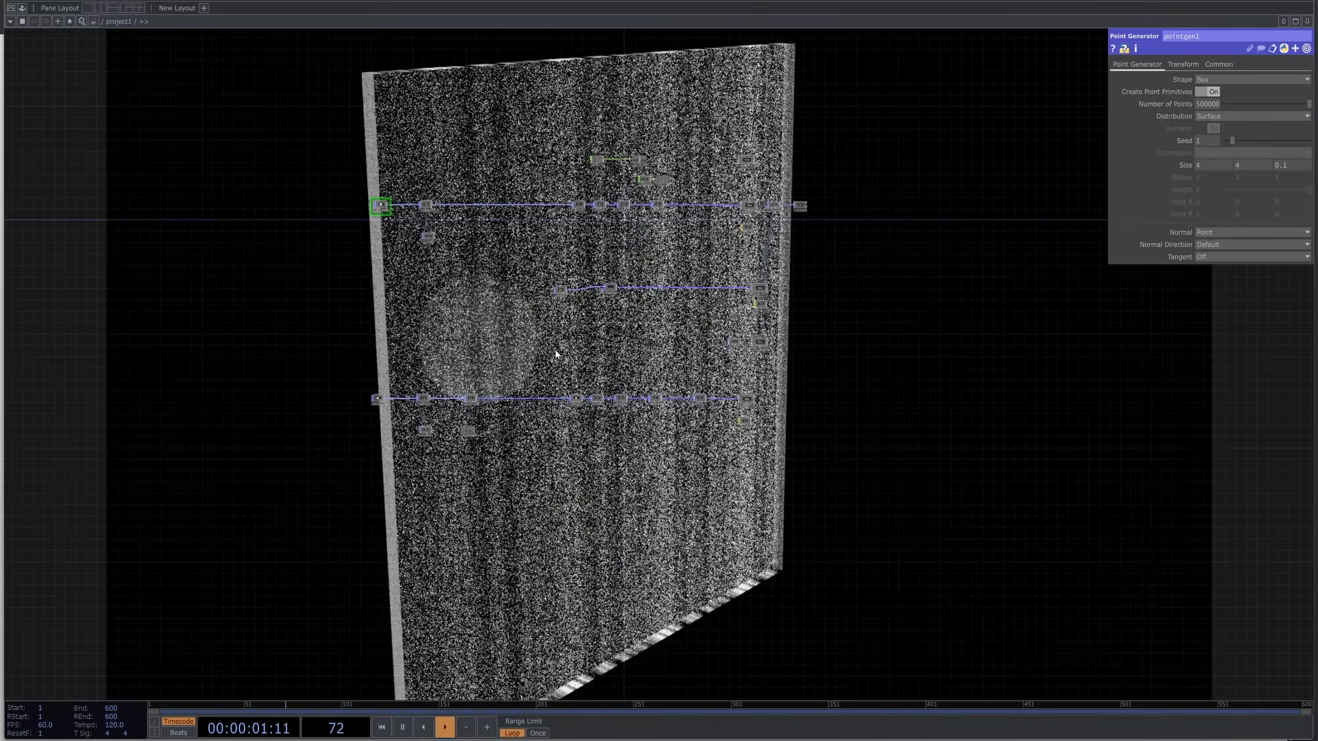
{"action": "left_click_drag", "start_coordinate": [843, 366], "coordinate": [784, 396]}
{"action": "scroll", "coordinate": [775, 350], "scroll_direction": "down", "scroll_amount": 1}
{"action": "scroll", "coordinate": [775, 351], "scroll_direction": "down", "scroll_amount": 2}
{"action": "scroll", "coordinate": [801, 306], "scroll_direction": "up", "scroll_amount": 3}
{"action": "left_click_drag", "start_coordinate": [792, 314], "coordinate": [721, 311]}
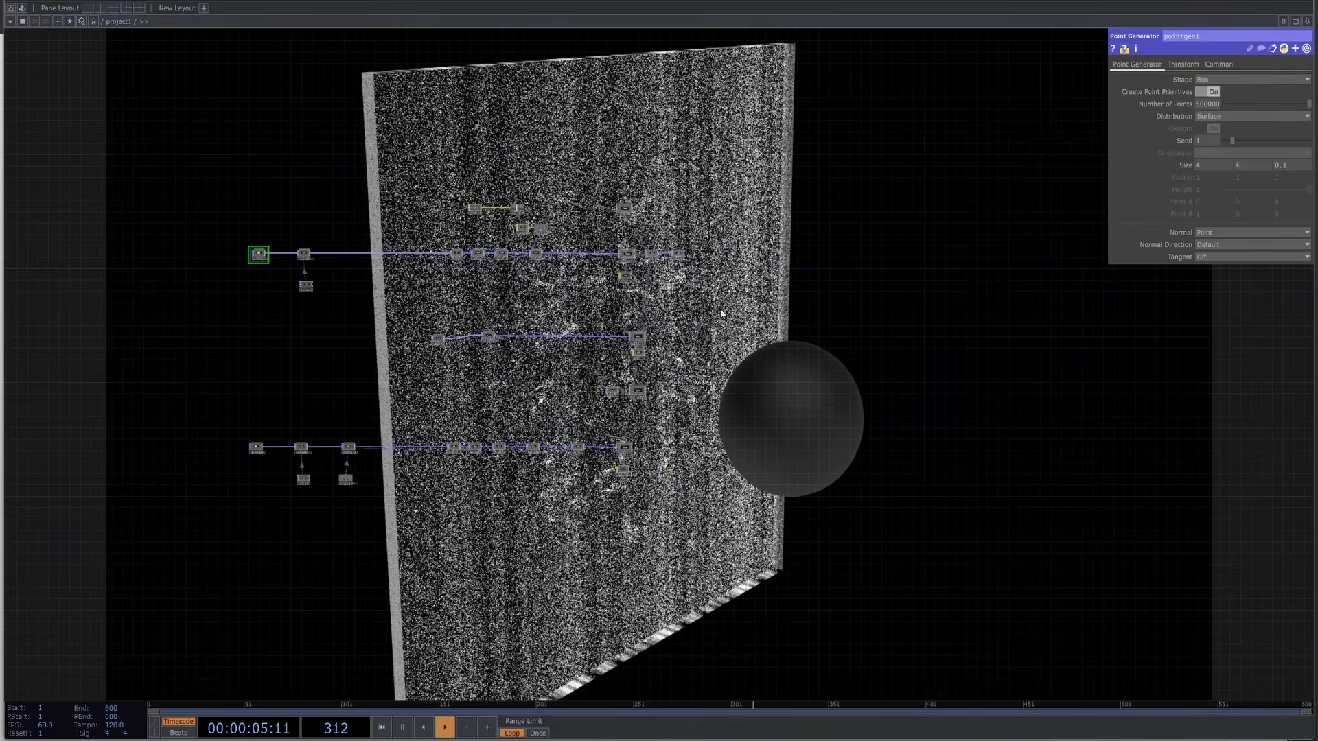
{"action": "scroll", "coordinate": [668, 327], "scroll_direction": "up", "scroll_amount": 3}
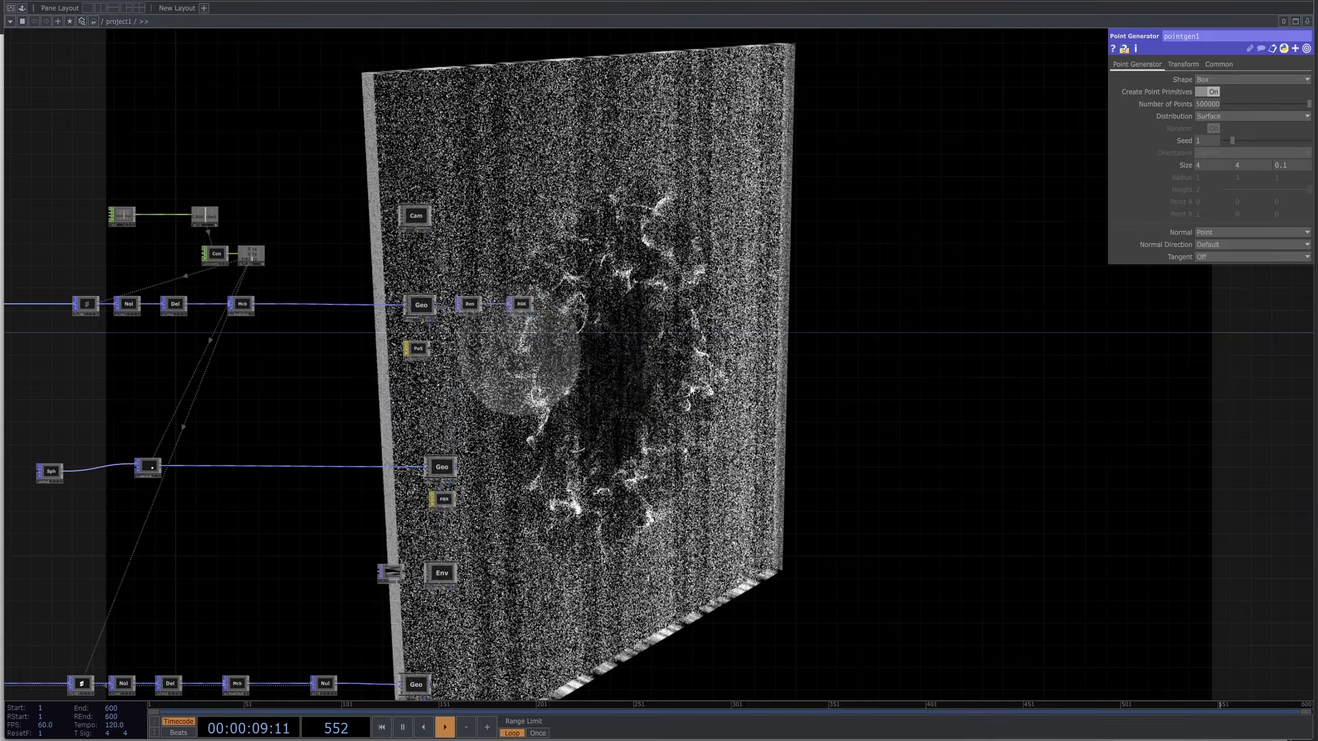
{"action": "scroll", "coordinate": [584, 310], "scroll_direction": "up", "scroll_amount": 2}
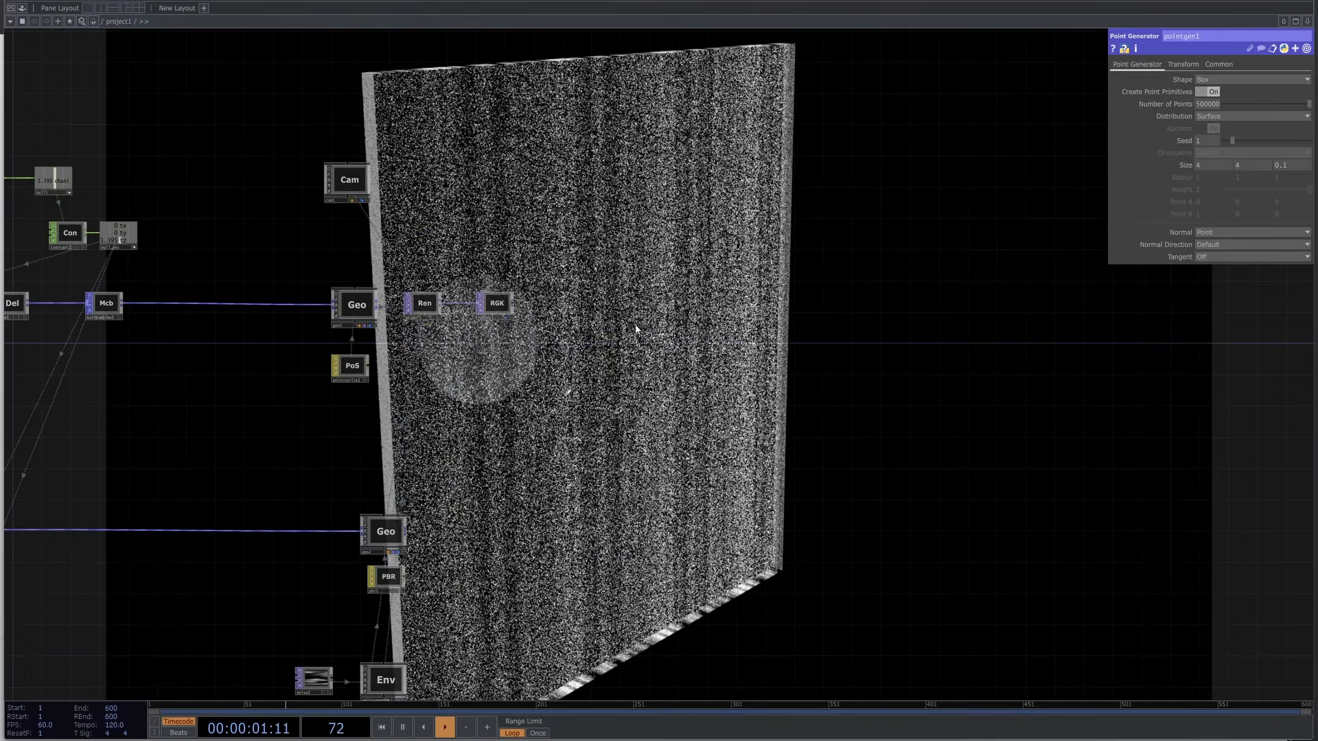